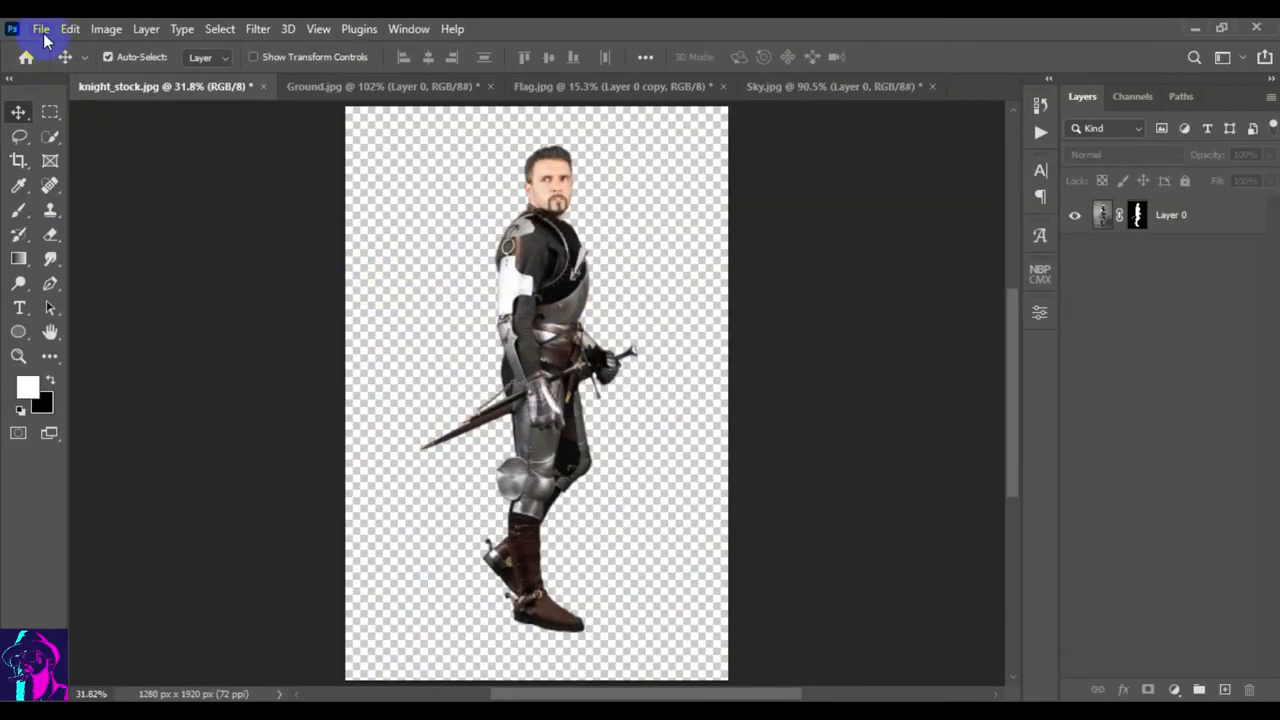
- Create a blank 1300×1800 px document (Untitled-1), then return to knight_stock.jpg
click(41, 29)
click(50, 49)
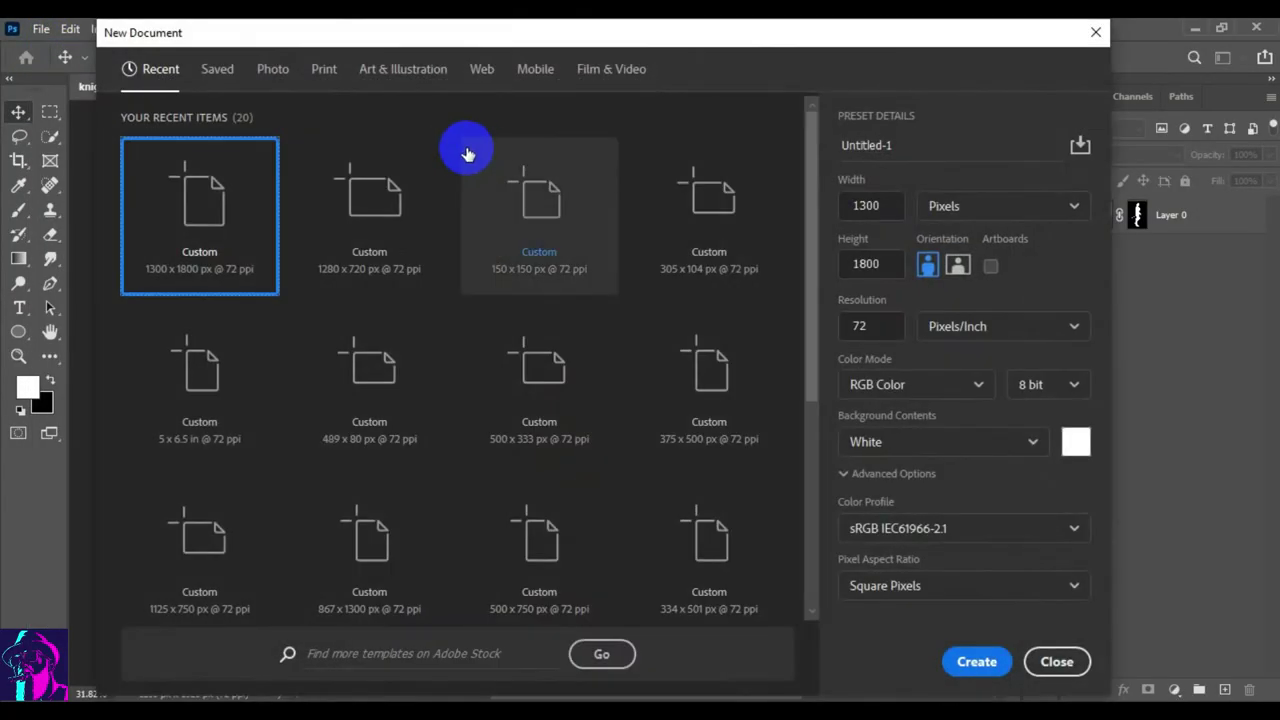
click(974, 661)
click(752, 677)
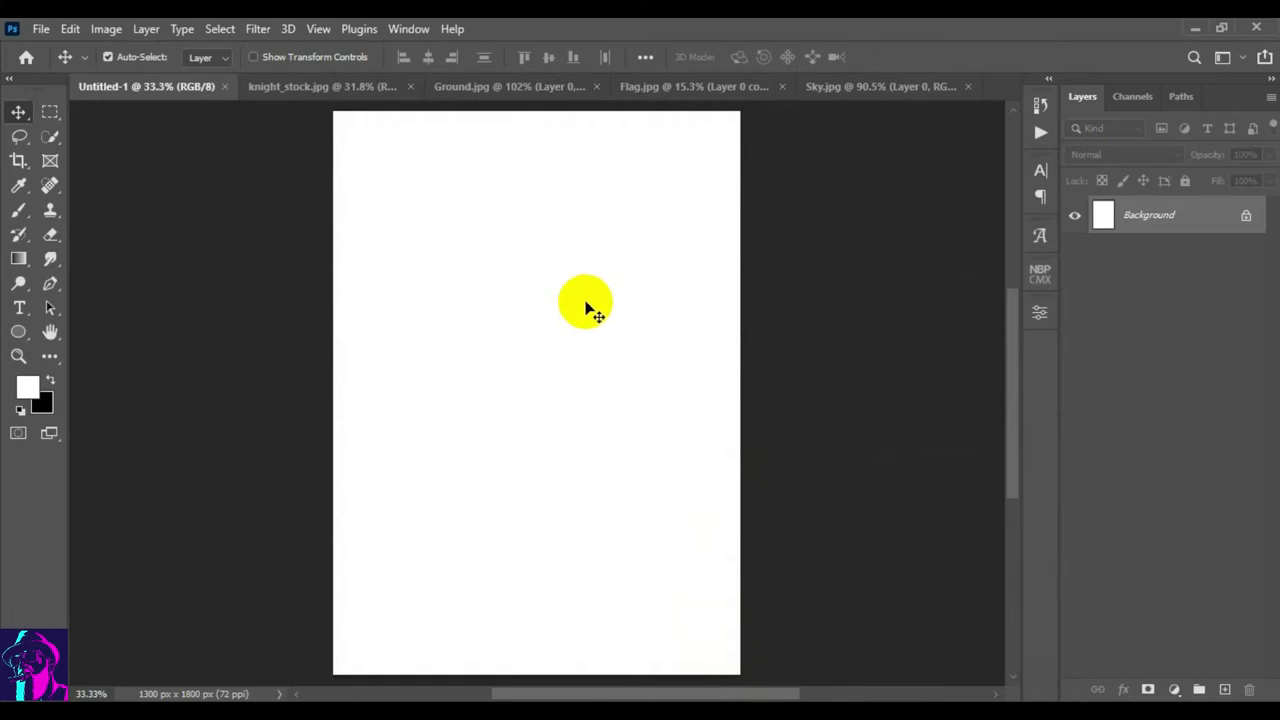
click(305, 88)
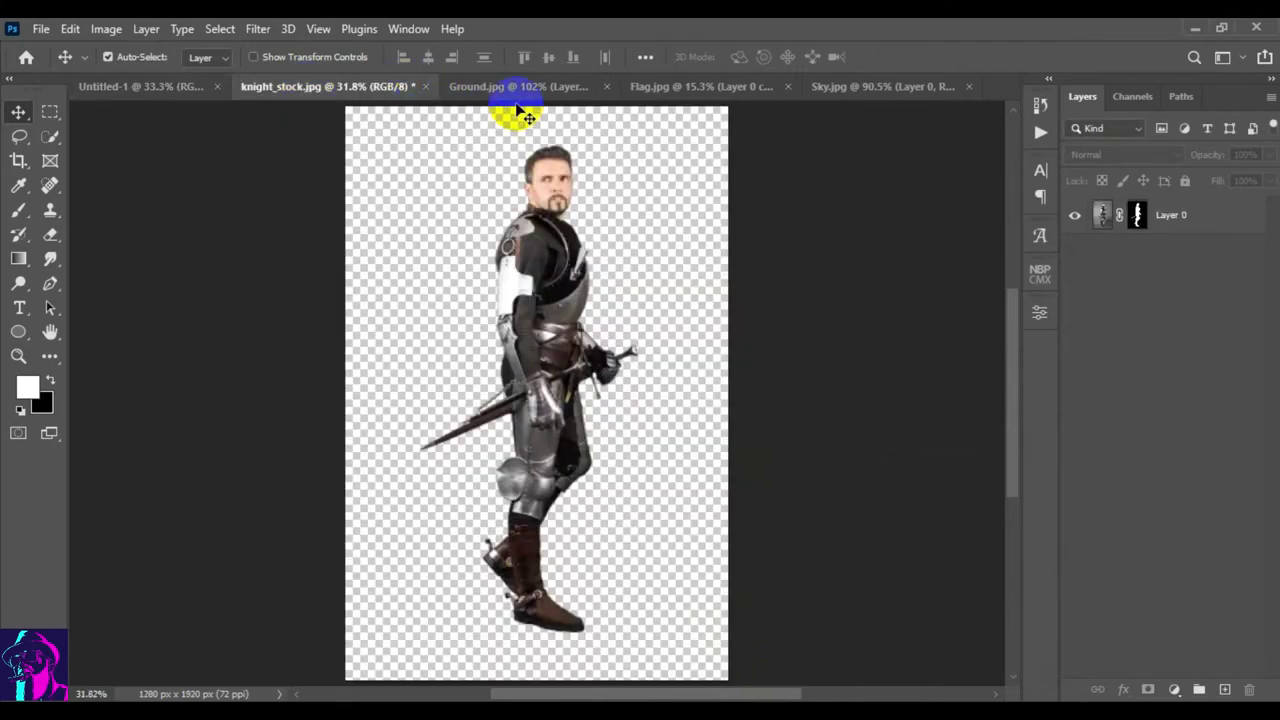
- In Ground.jpg, Quick Select the grassy hill and add a layer mask hiding the sky
click(515, 88)
click(45, 143)
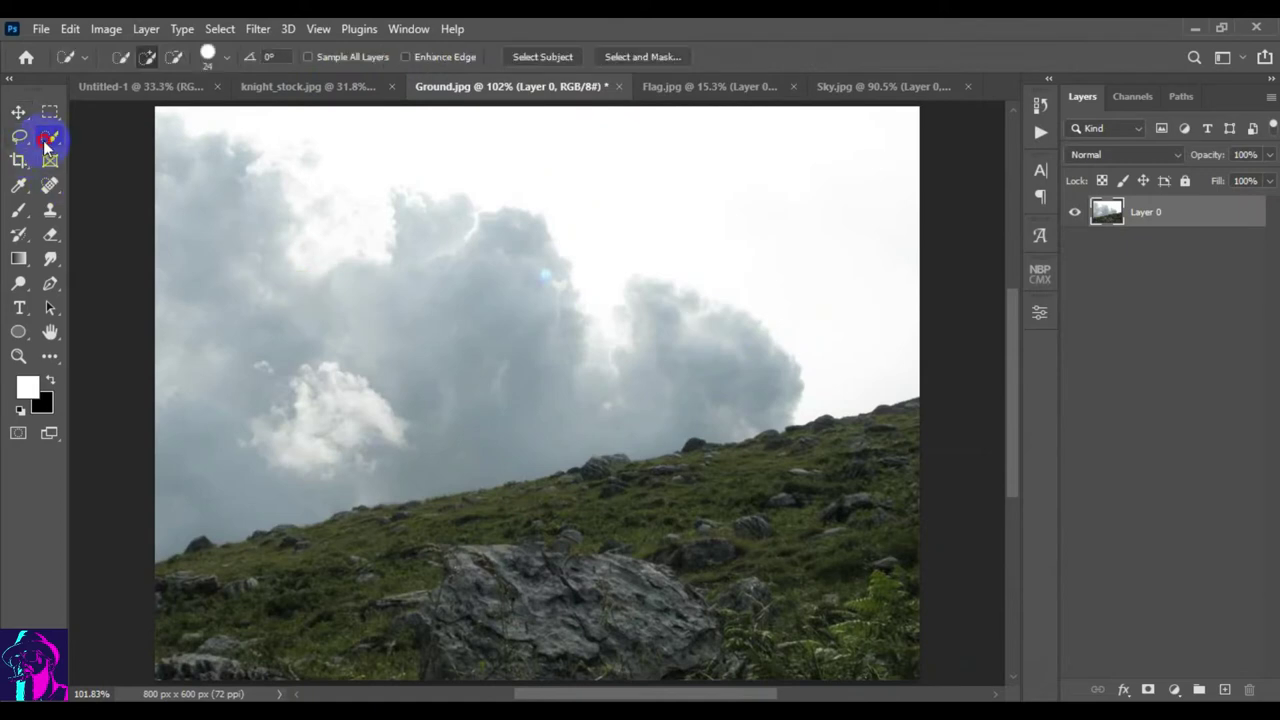
mouse_move(206, 597)
mouse_down()
mouse_move(335, 603)
mouse_move(709, 566)
mouse_move(720, 526)
mouse_move(692, 507)
mouse_up()
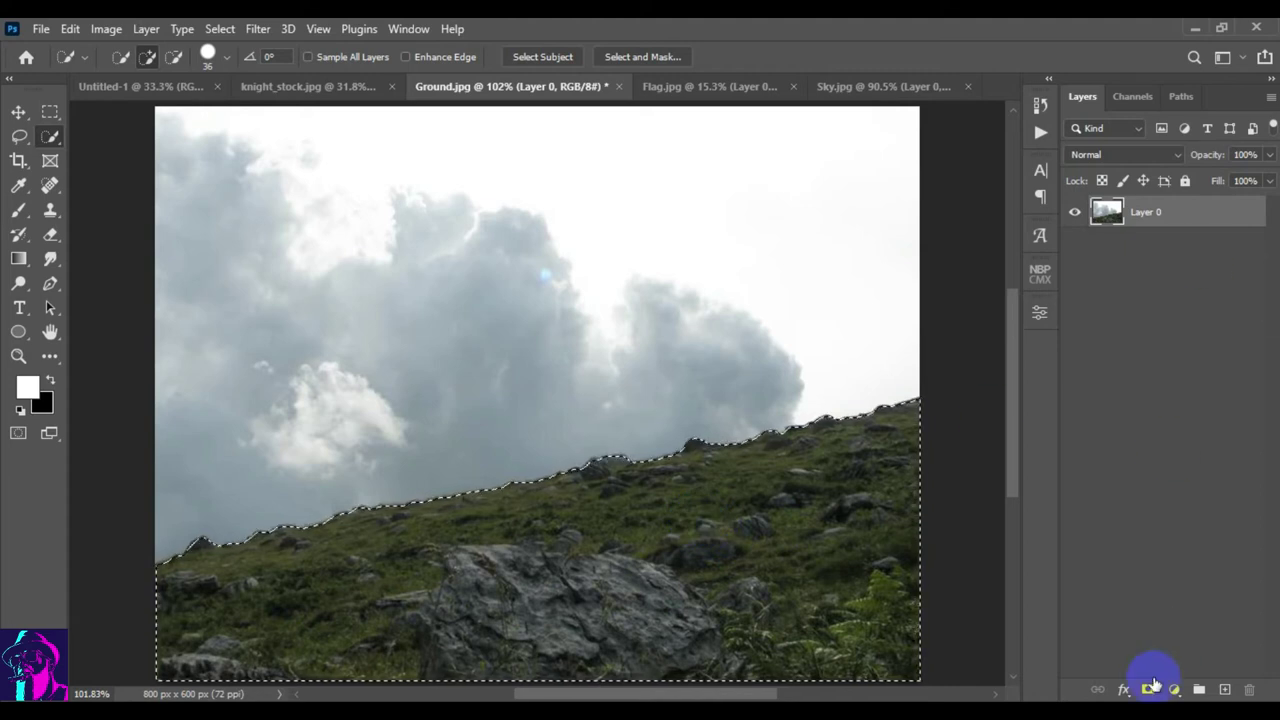
click(1148, 689)
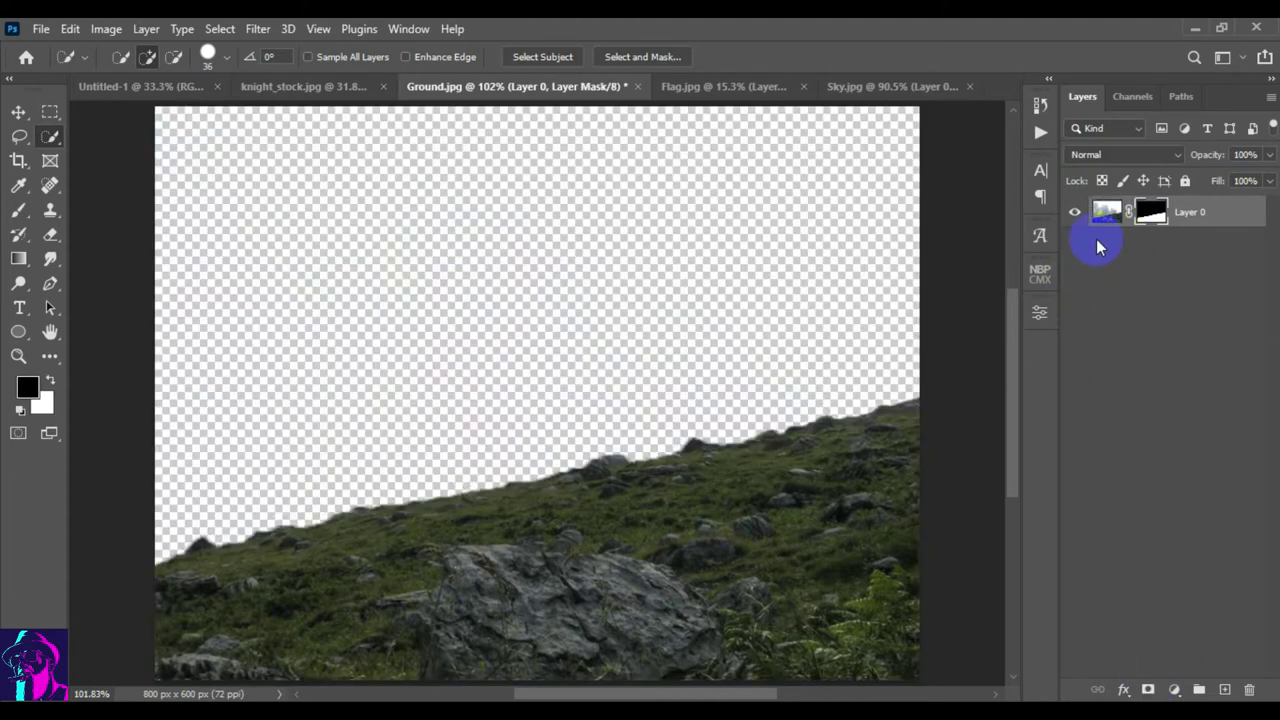
- Duplicate the masked hill as a smart object, hide Layer 0, and drag the copy toward Untitled-1
drag(1217, 211, 1224, 689)
key(x)
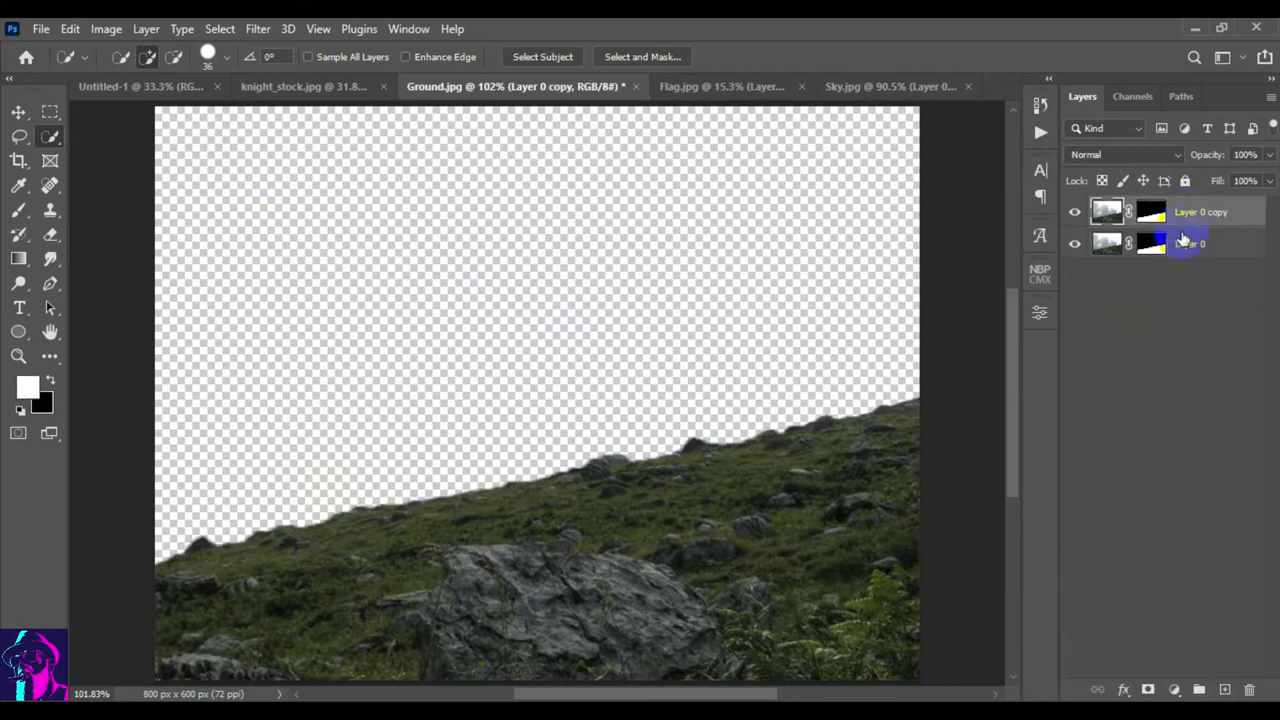
right_click(1193, 217)
click(1010, 277)
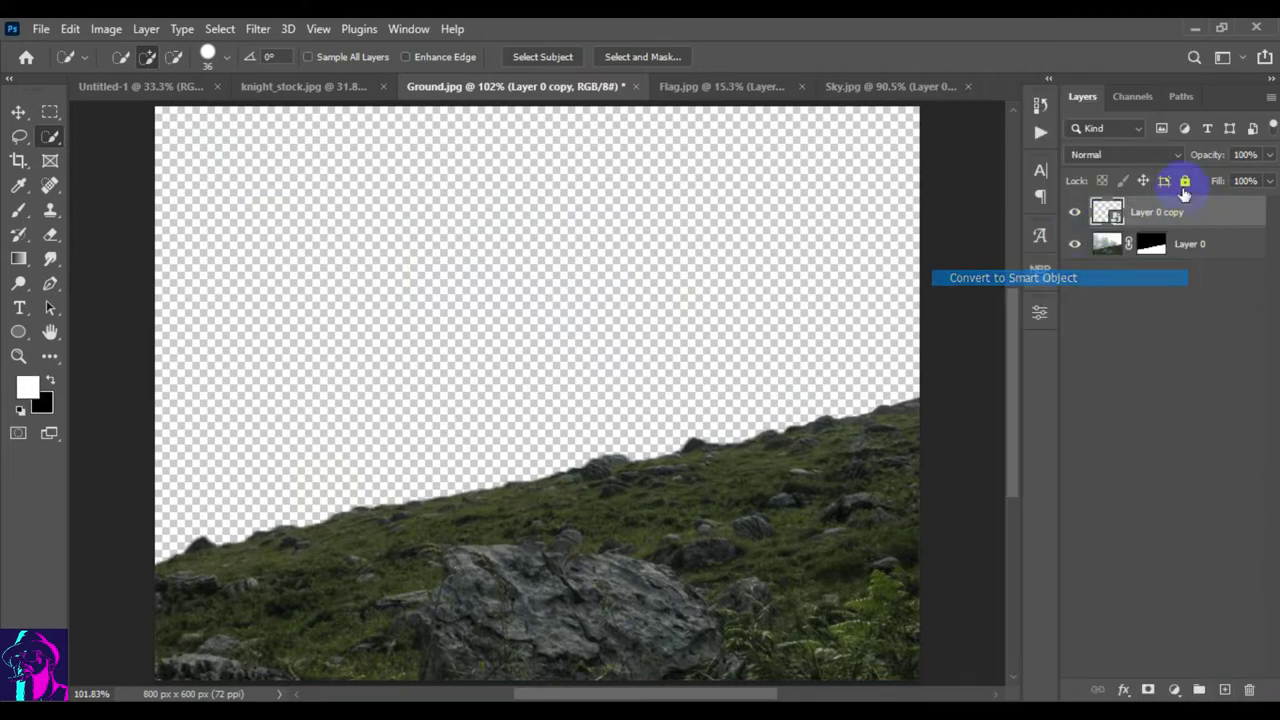
click(1077, 246)
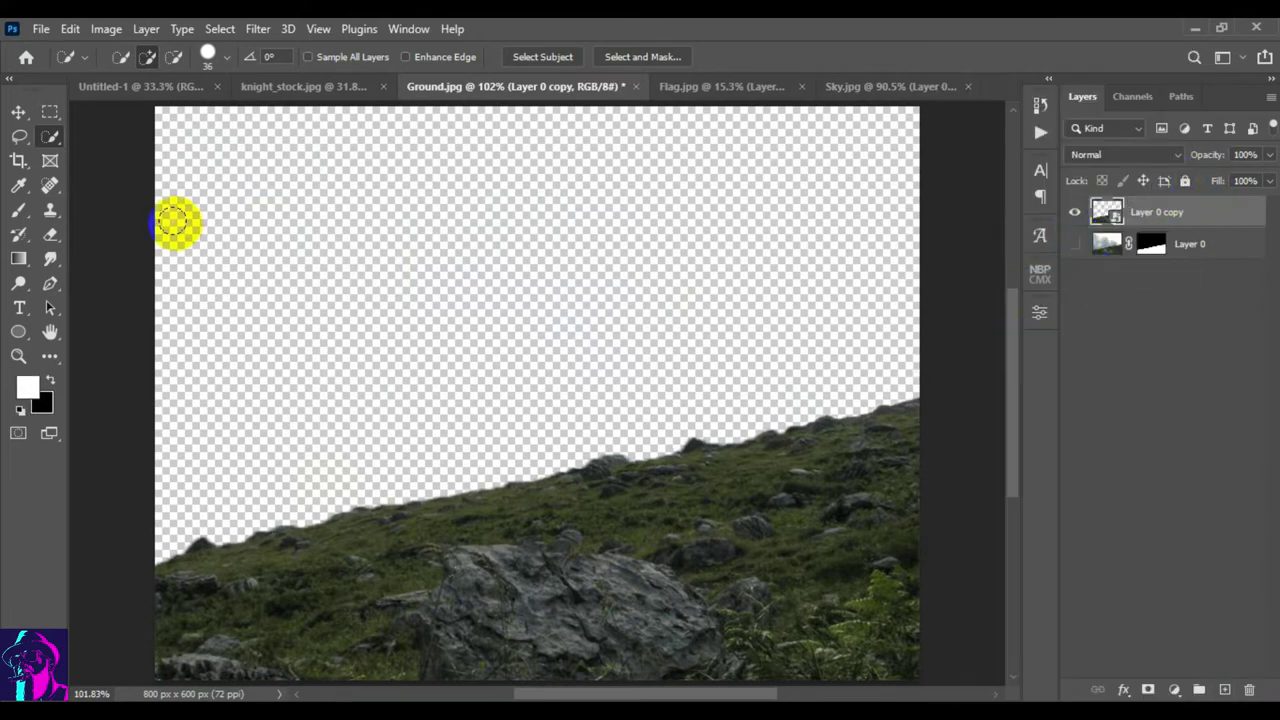
click(18, 113)
mouse_move(1143, 214)
mouse_down()
mouse_move(547, 402)
mouse_move(578, 433)
mouse_up()
- Free-transform the hill wider, rotate it clockwise, and move it to the canvas bottom
key(ctrl+t)
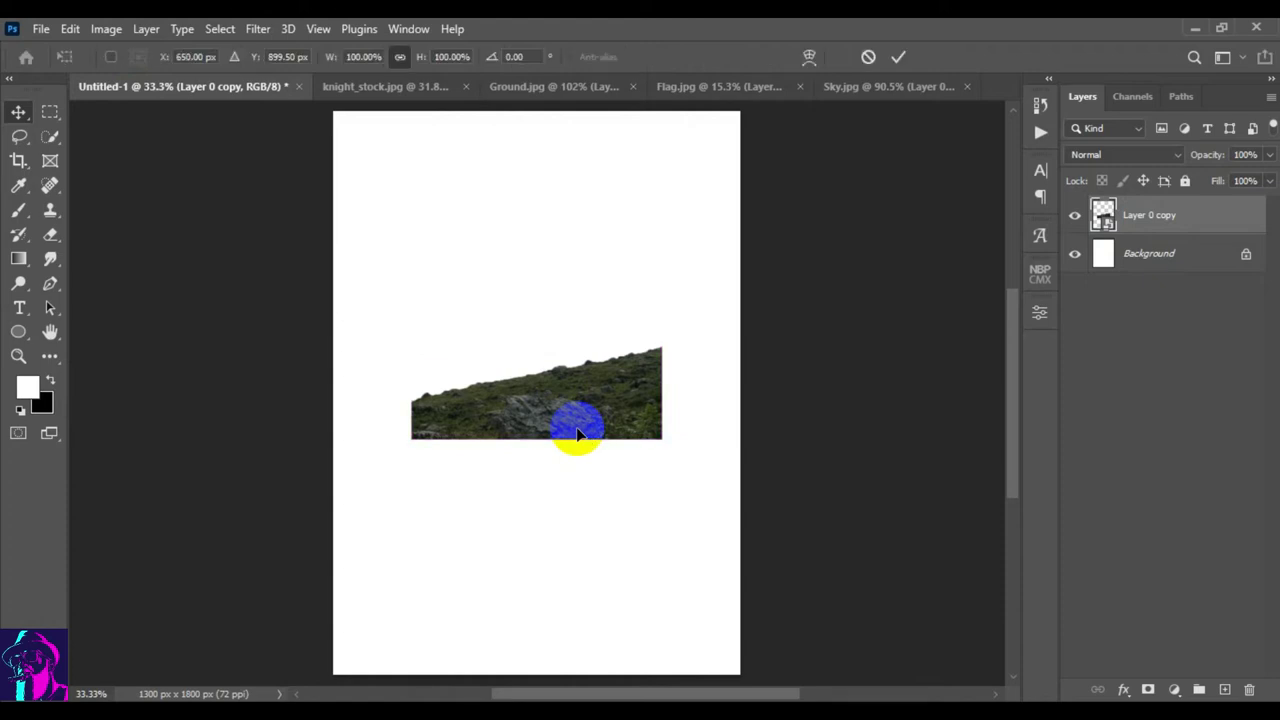
drag(665, 393, 738, 386)
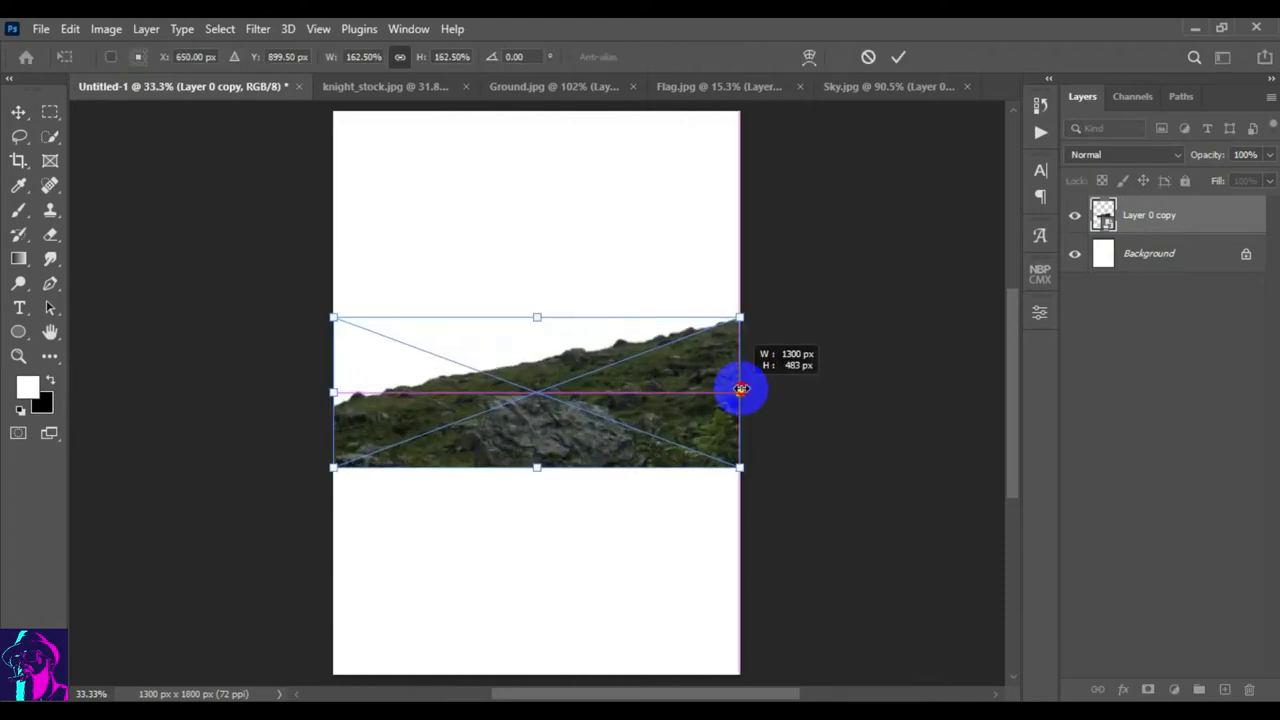
drag(655, 375, 659, 568)
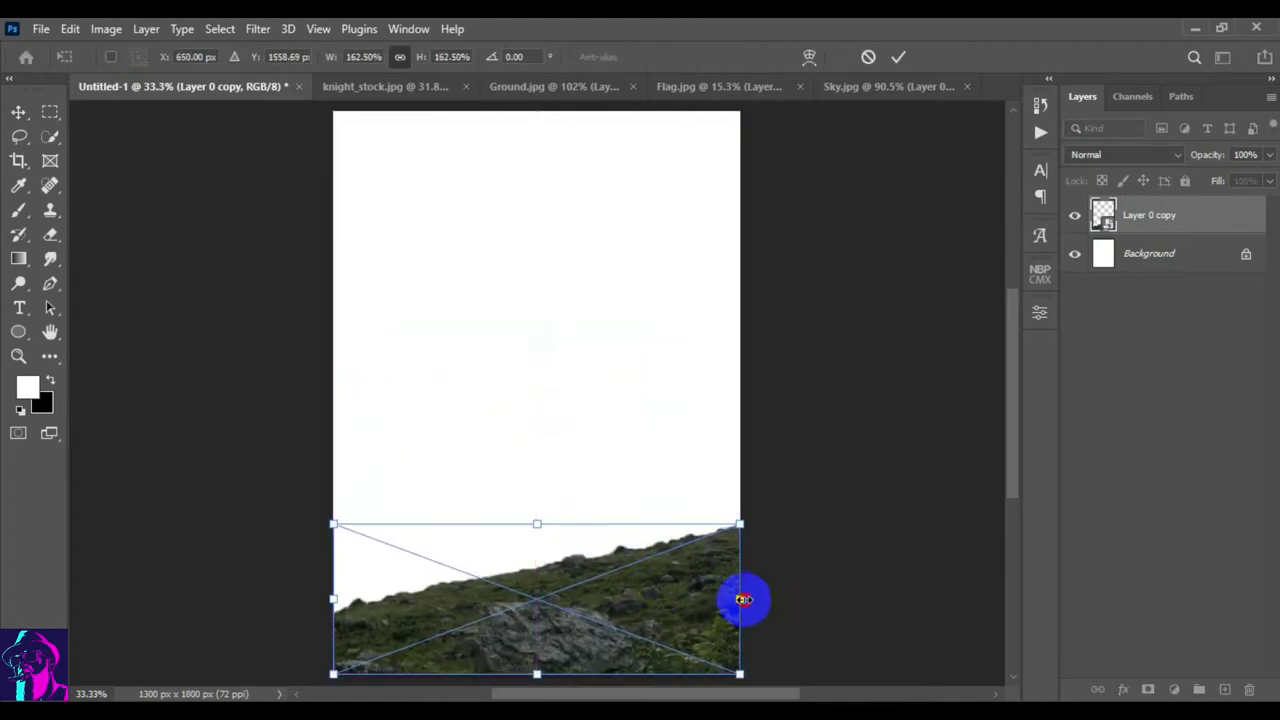
drag(739, 578, 754, 598)
mouse_move(767, 503)
mouse_down()
mouse_move(757, 601)
mouse_move(766, 617)
mouse_move(828, 620)
mouse_up()
drag(706, 628, 707, 615)
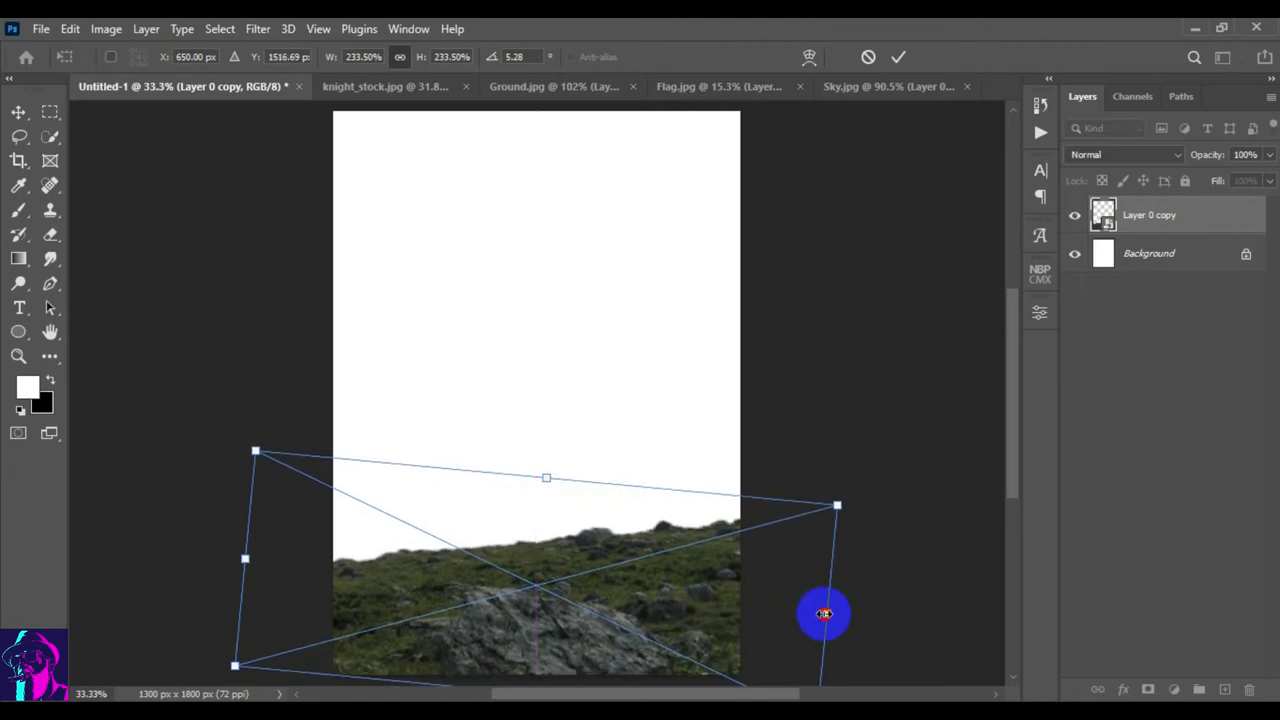
drag(823, 614, 835, 612)
drag(700, 600, 656, 591)
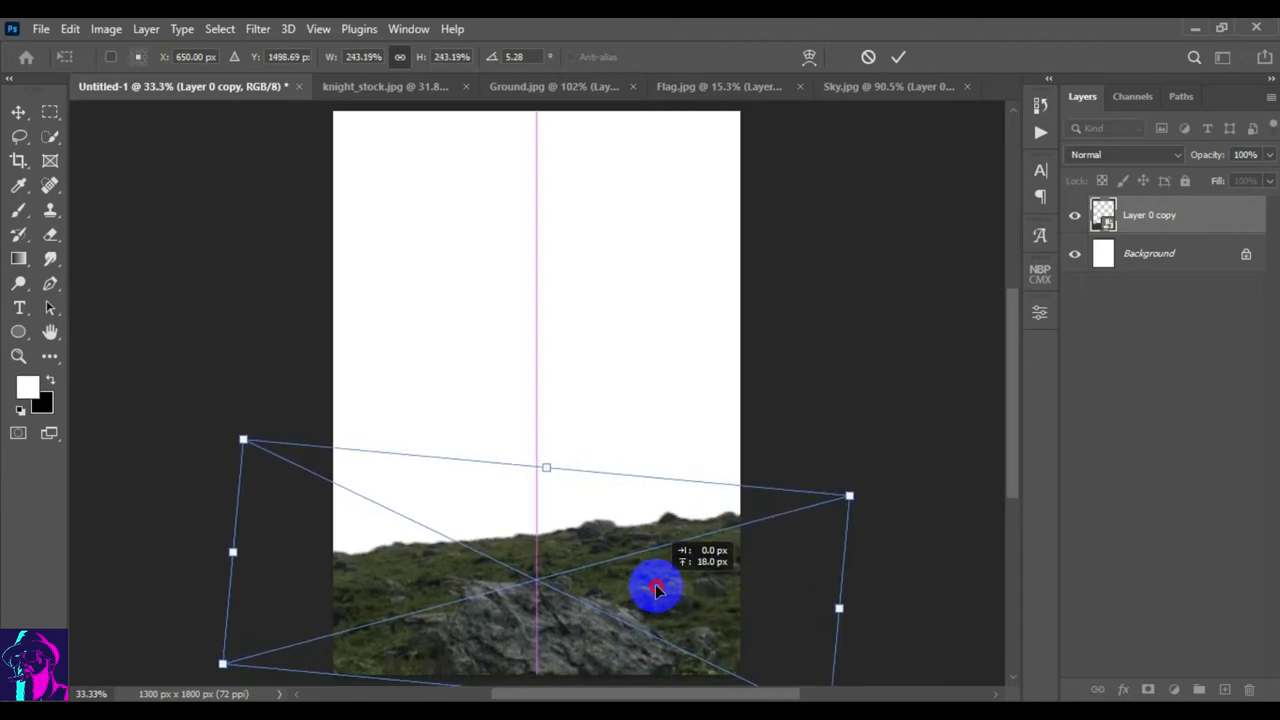
- Refine the hill's tilt to about 9° and commit; float the knight image window
scroll(677, 514, down, 3)
scroll(674, 511, down, 1)
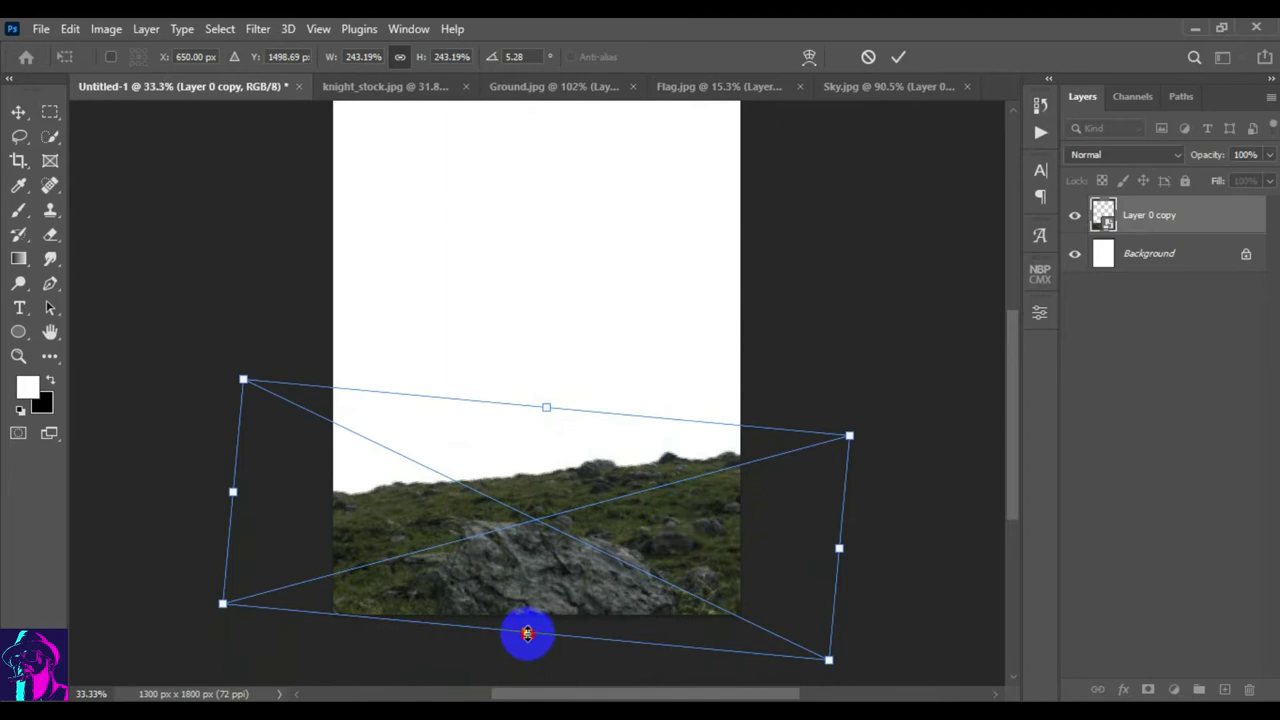
drag(527, 633, 526, 641)
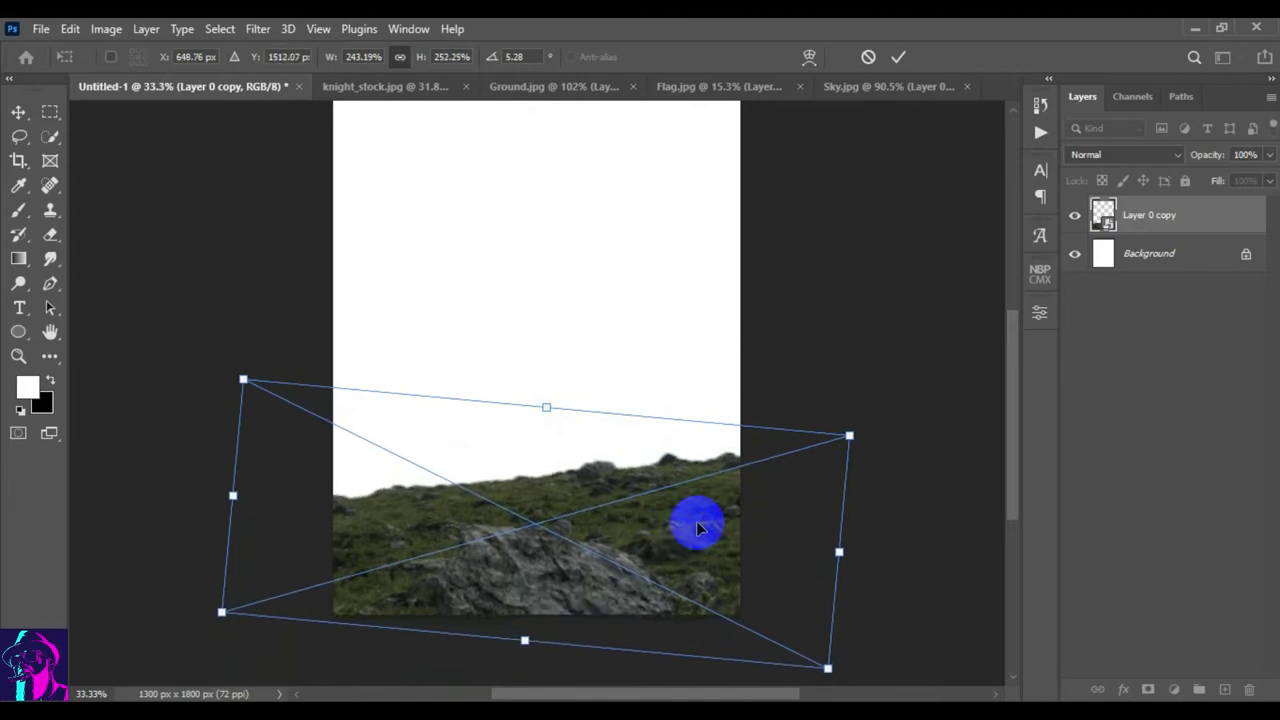
key(Up)
key(Up)
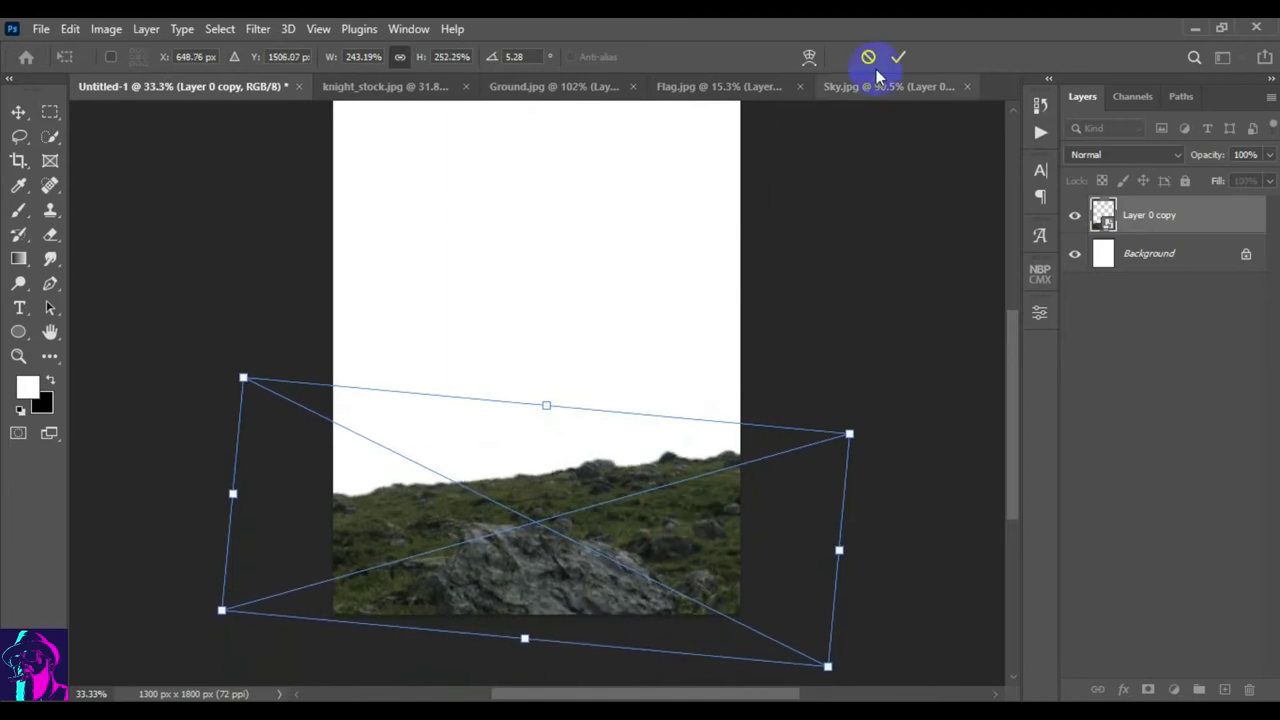
drag(895, 408, 889, 417)
drag(733, 533, 723, 543)
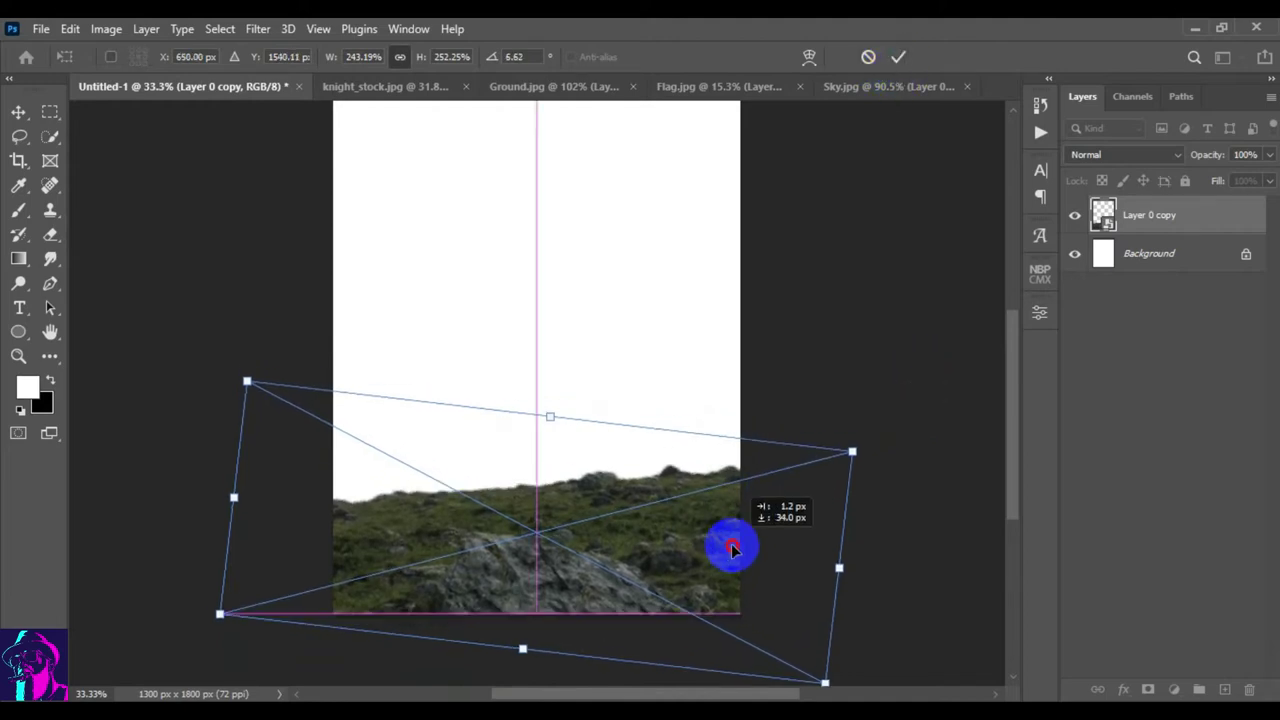
drag(848, 463, 870, 447)
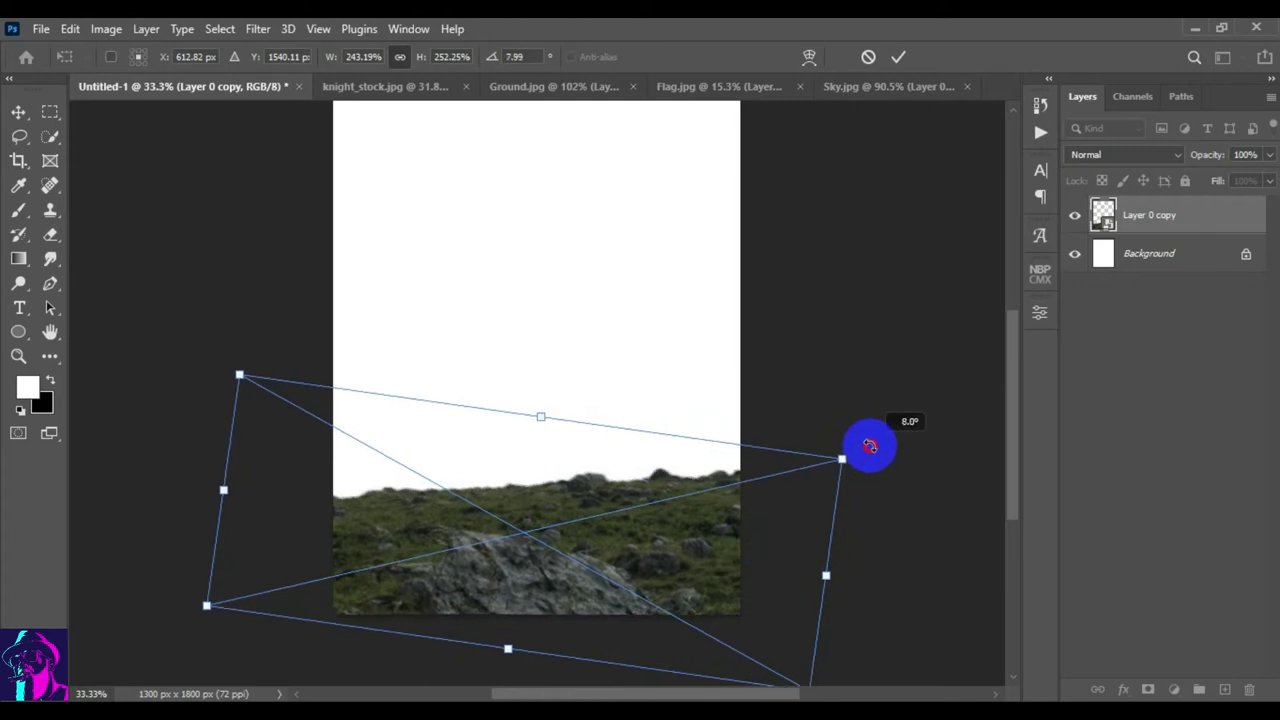
key(Up)
key(Up)
key(Up)
drag(864, 449, 875, 449)
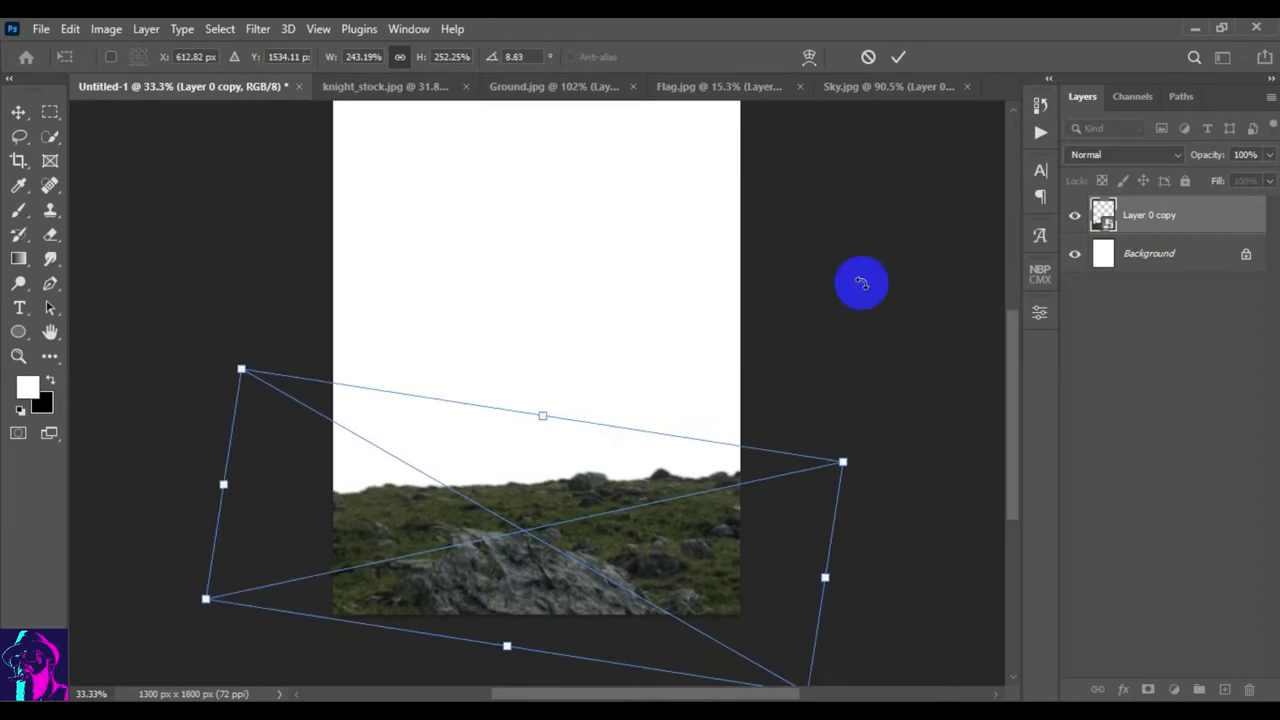
click(867, 56)
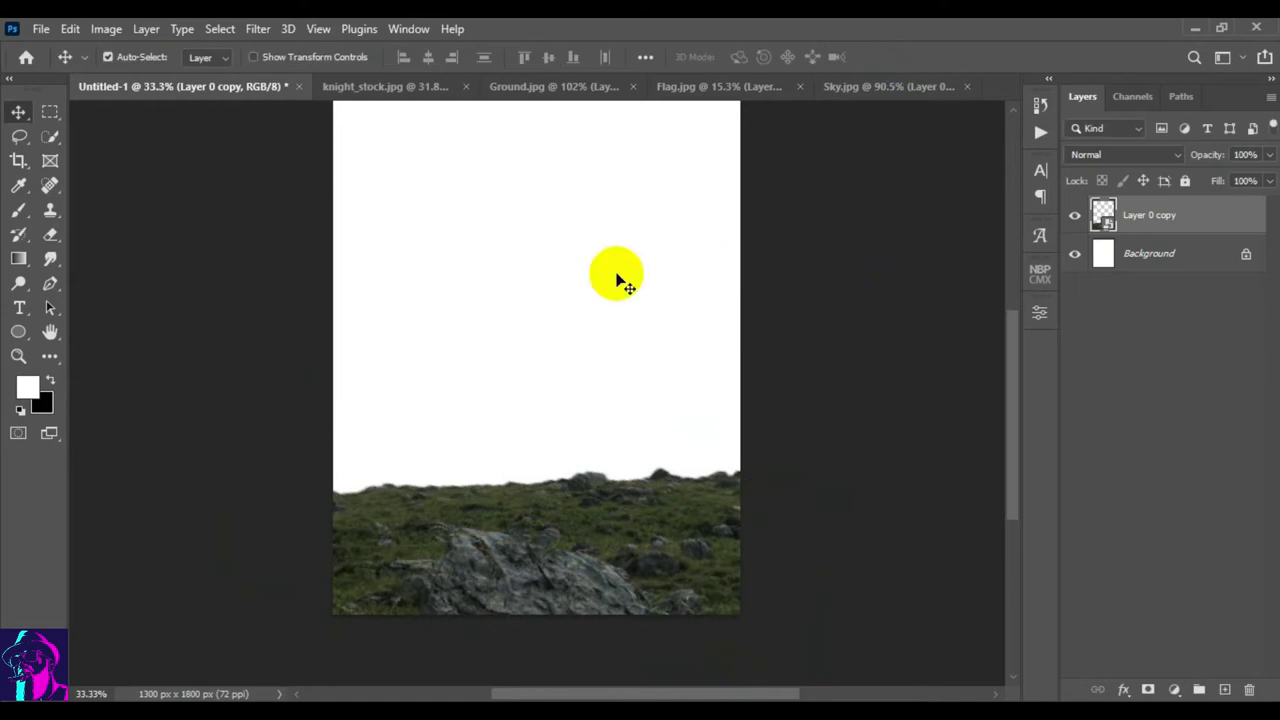
mouse_move(390, 86)
mouse_down()
mouse_move(530, 168)
mouse_move(465, 150)
mouse_move(920, 145)
mouse_up()
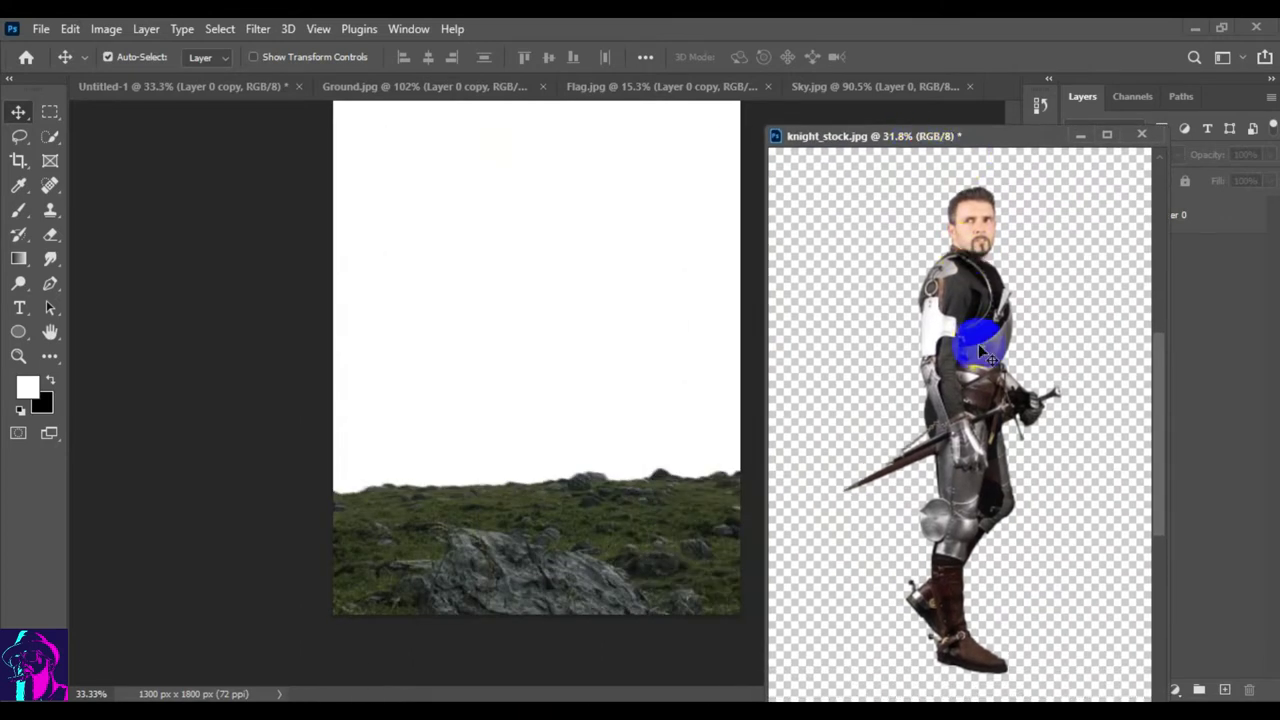
- Drop the knight into Untitled-1 as Layer 1 and convert it to a smart object
drag(978, 343, 520, 348)
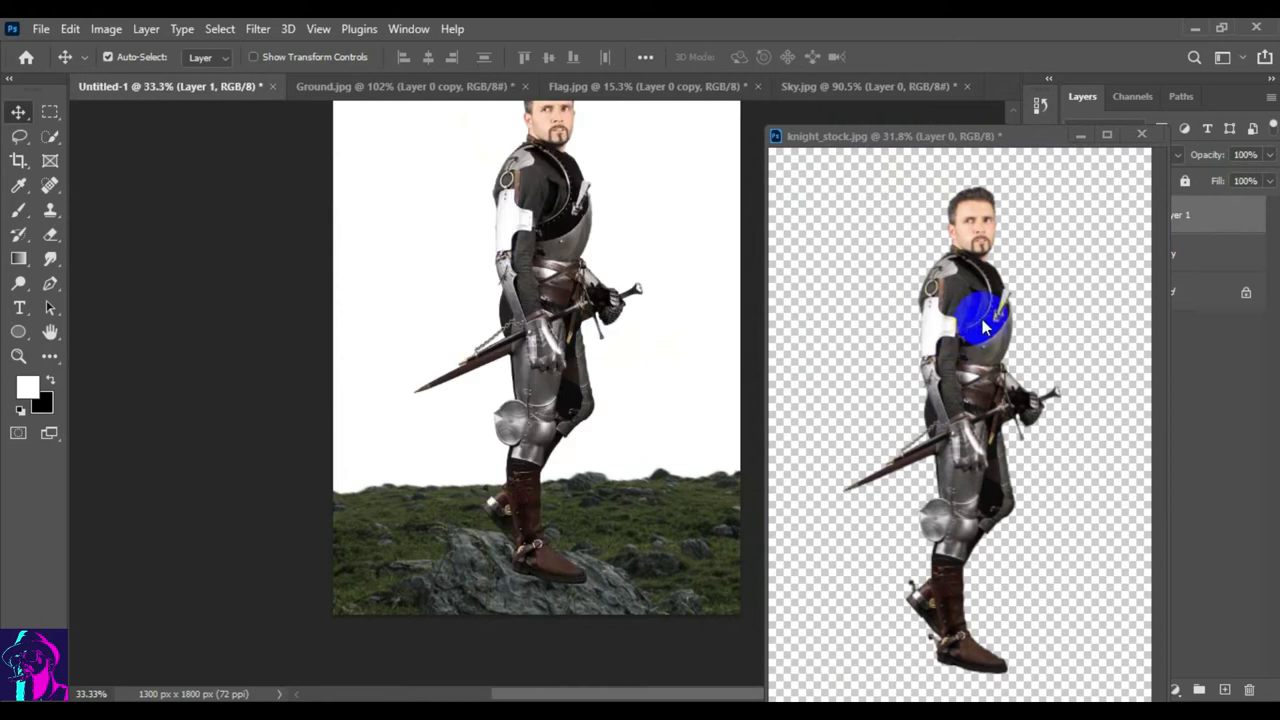
click(1081, 138)
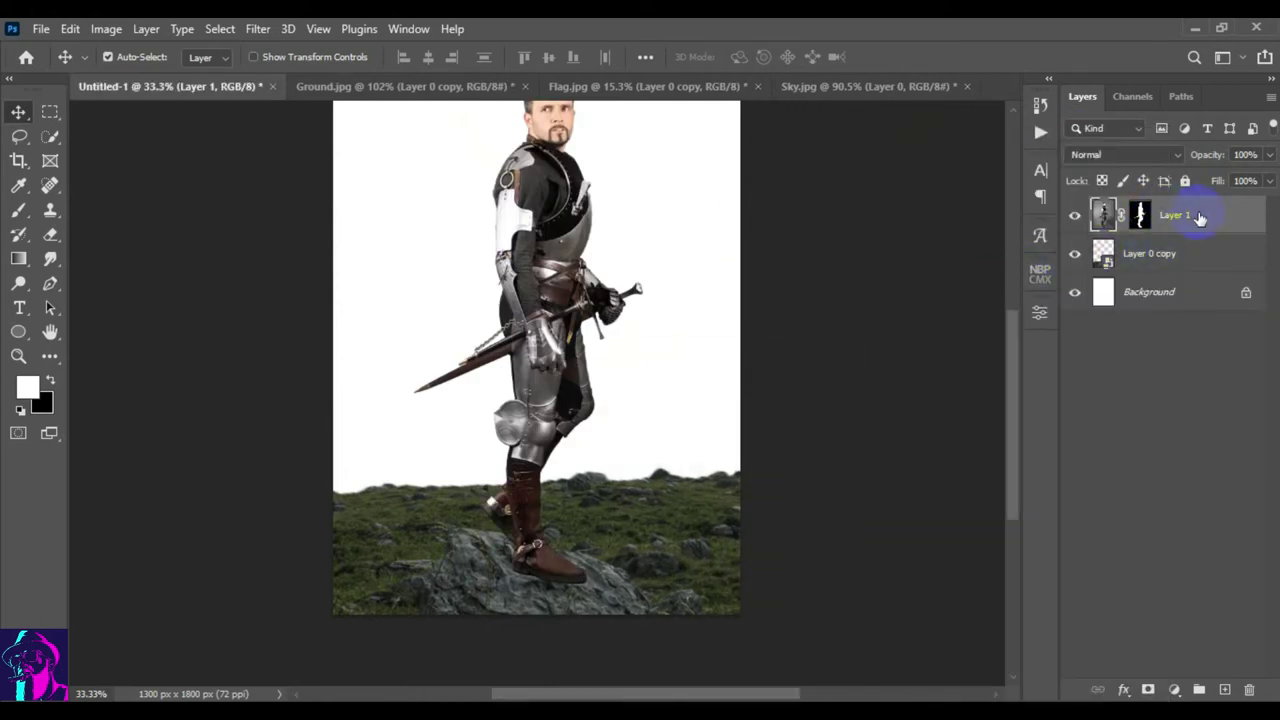
right_click(1200, 218)
click(1045, 280)
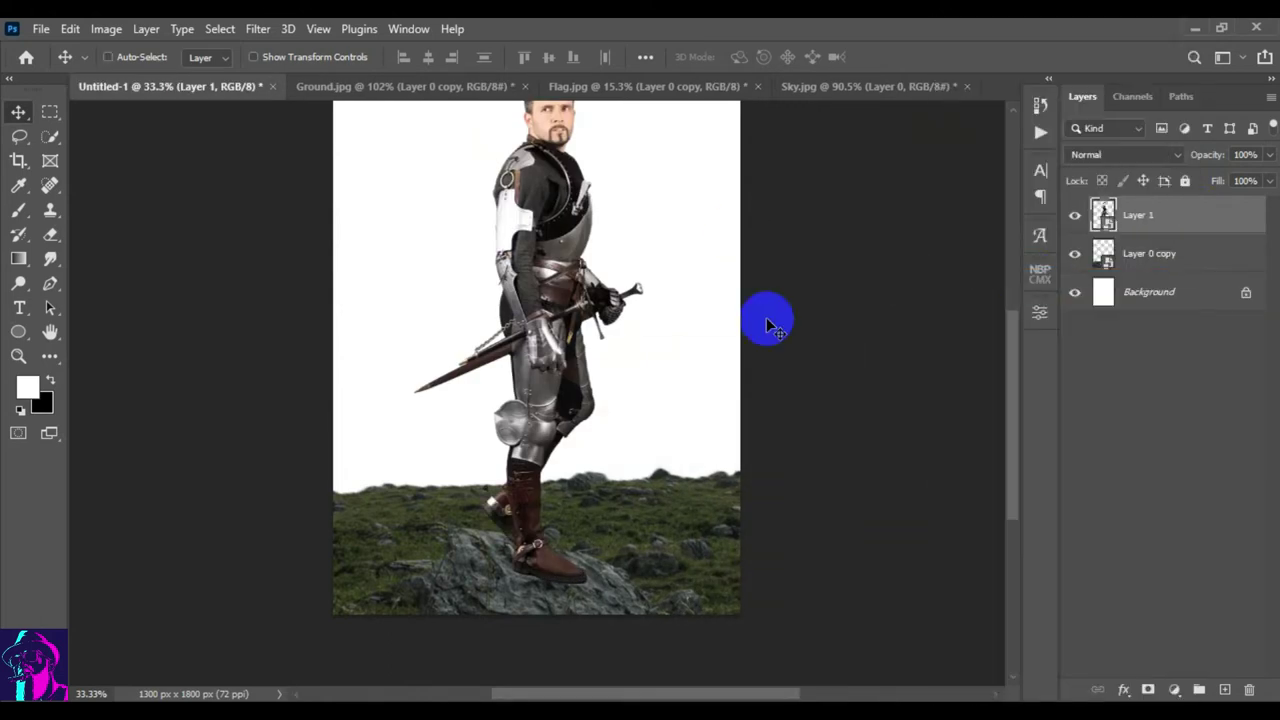
- Scale the knight to about 60% standing on the rock, then select the hill layer
key(ctrl+t)
drag(644, 323, 550, 350)
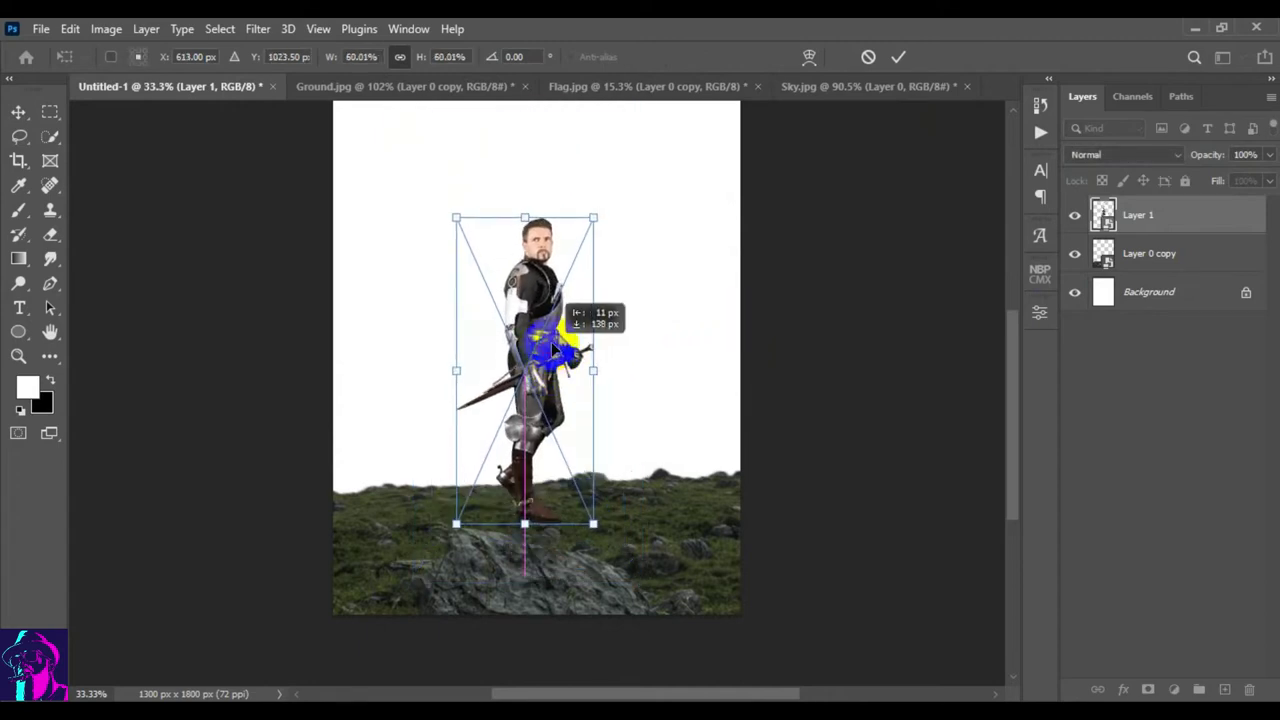
click(898, 57)
click(1177, 256)
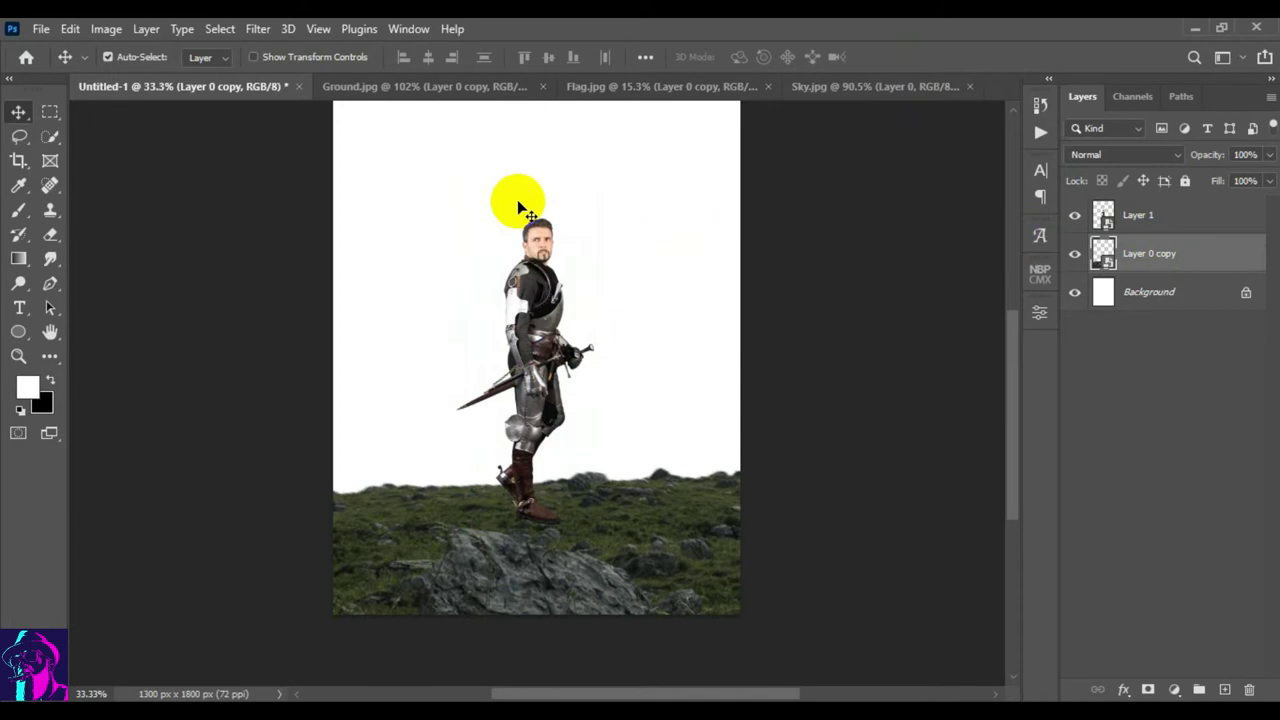
click(258, 30)
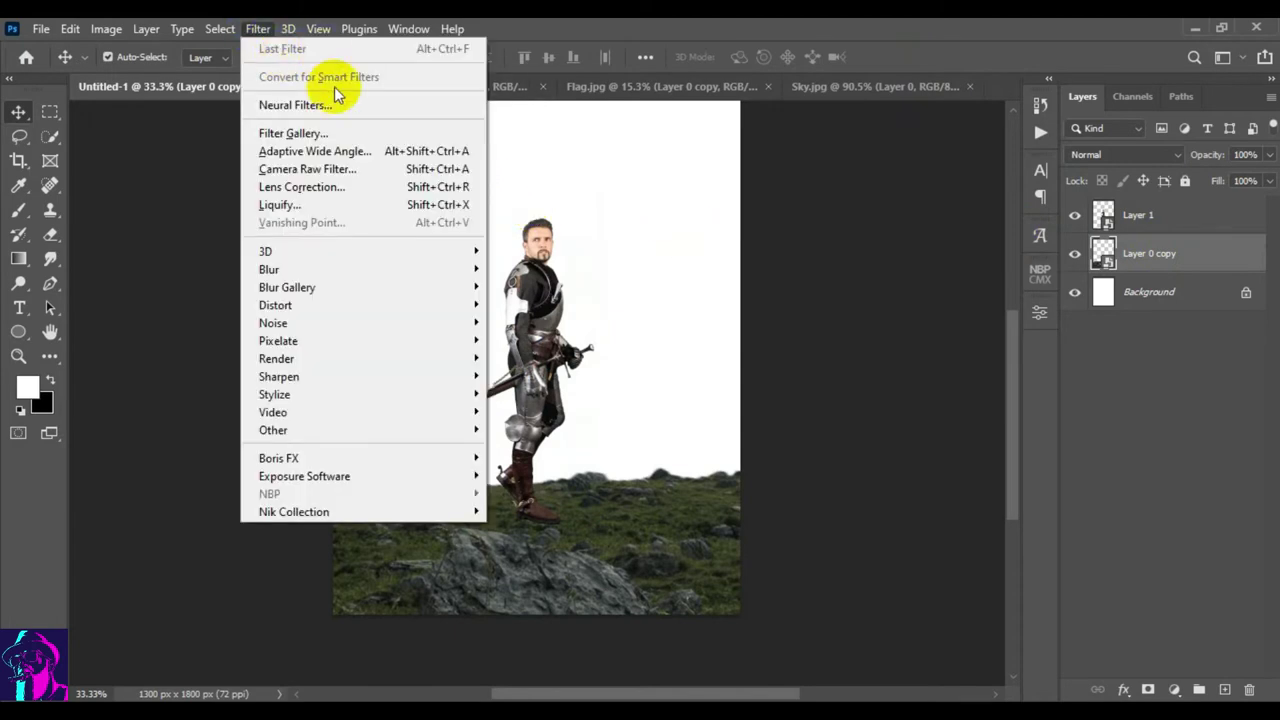
- Liquify the hill's horizon with a size-471 brush to lower and smooth its crest
click(368, 202)
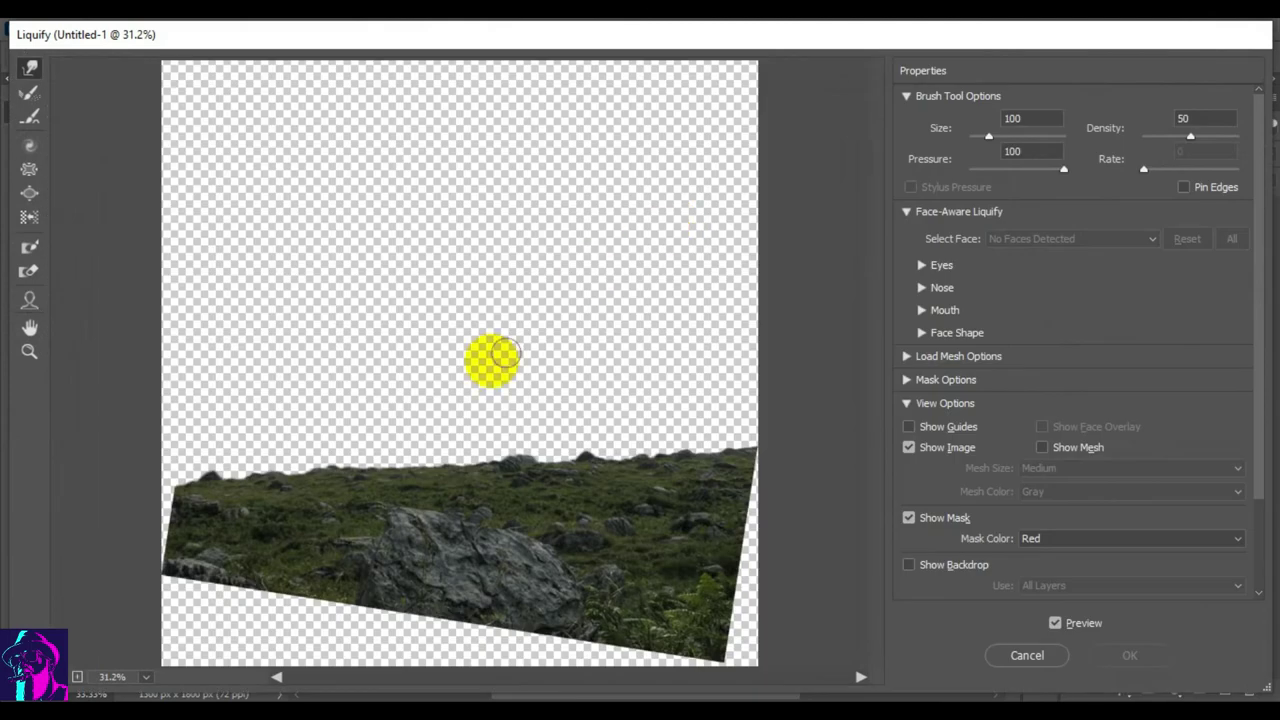
drag(443, 386, 528, 371)
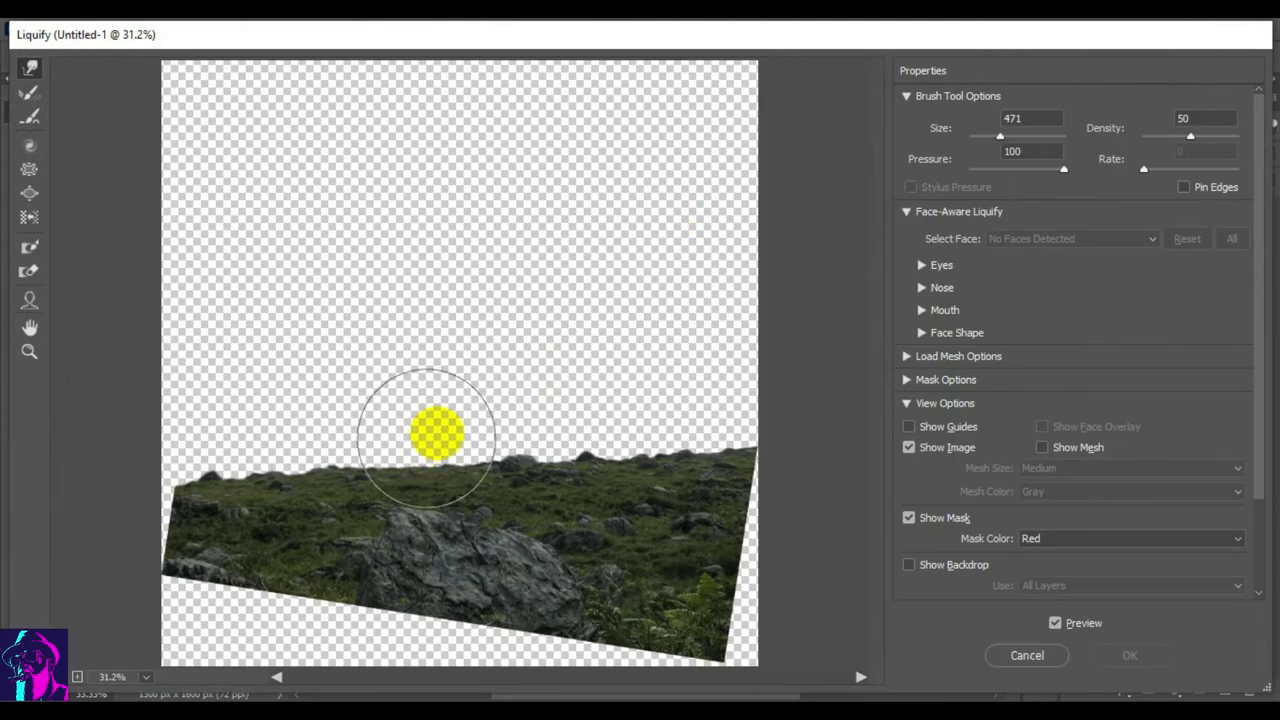
drag(454, 433, 491, 434)
mouse_move(400, 443)
mouse_down()
mouse_move(533, 437)
mouse_move(409, 443)
mouse_up()
mouse_move(580, 445)
mouse_down()
mouse_move(614, 450)
mouse_move(455, 488)
mouse_move(478, 503)
mouse_move(437, 511)
mouse_move(503, 480)
mouse_up()
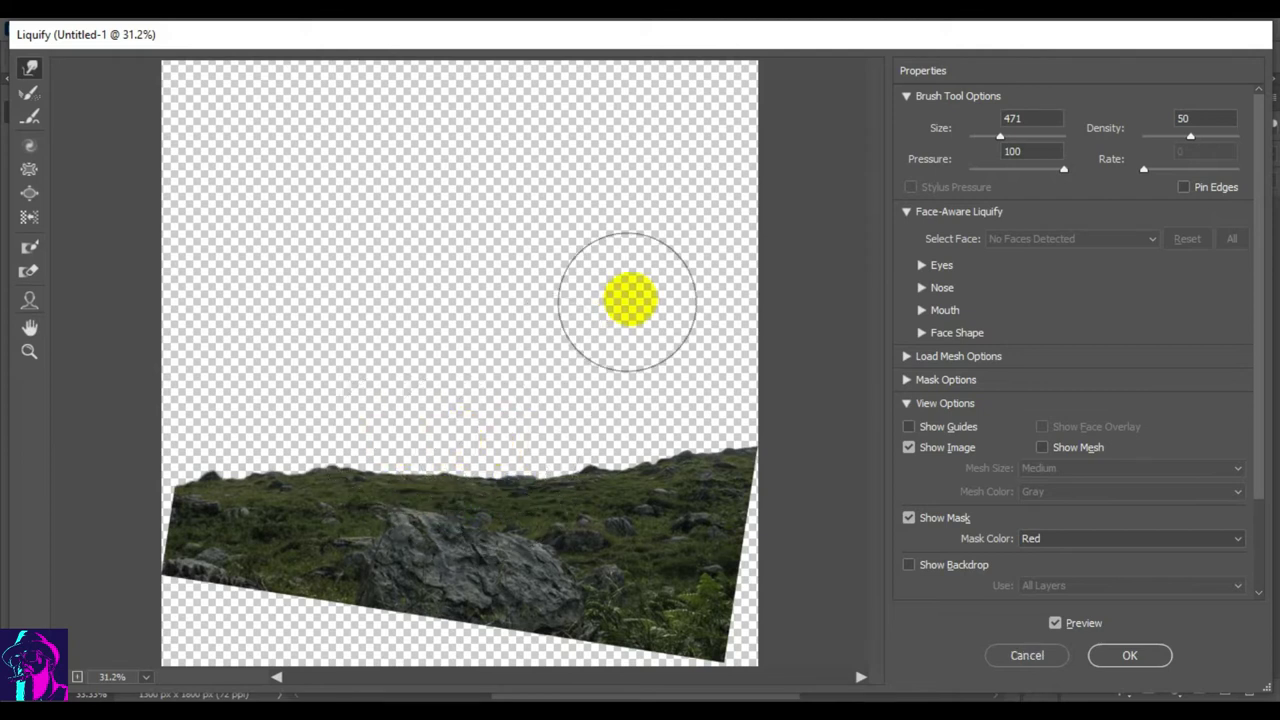
click(1137, 655)
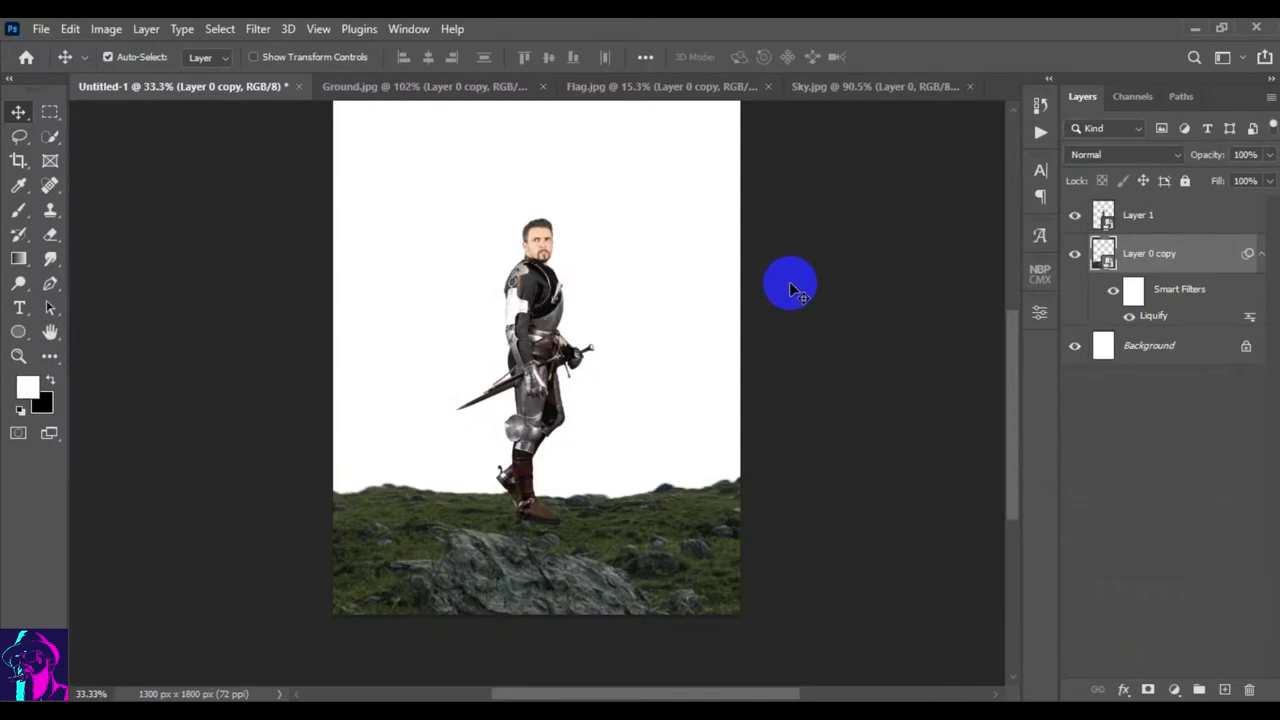
- Toggle the Liquify smart filter to compare, then collapse the filter list
click(1260, 253)
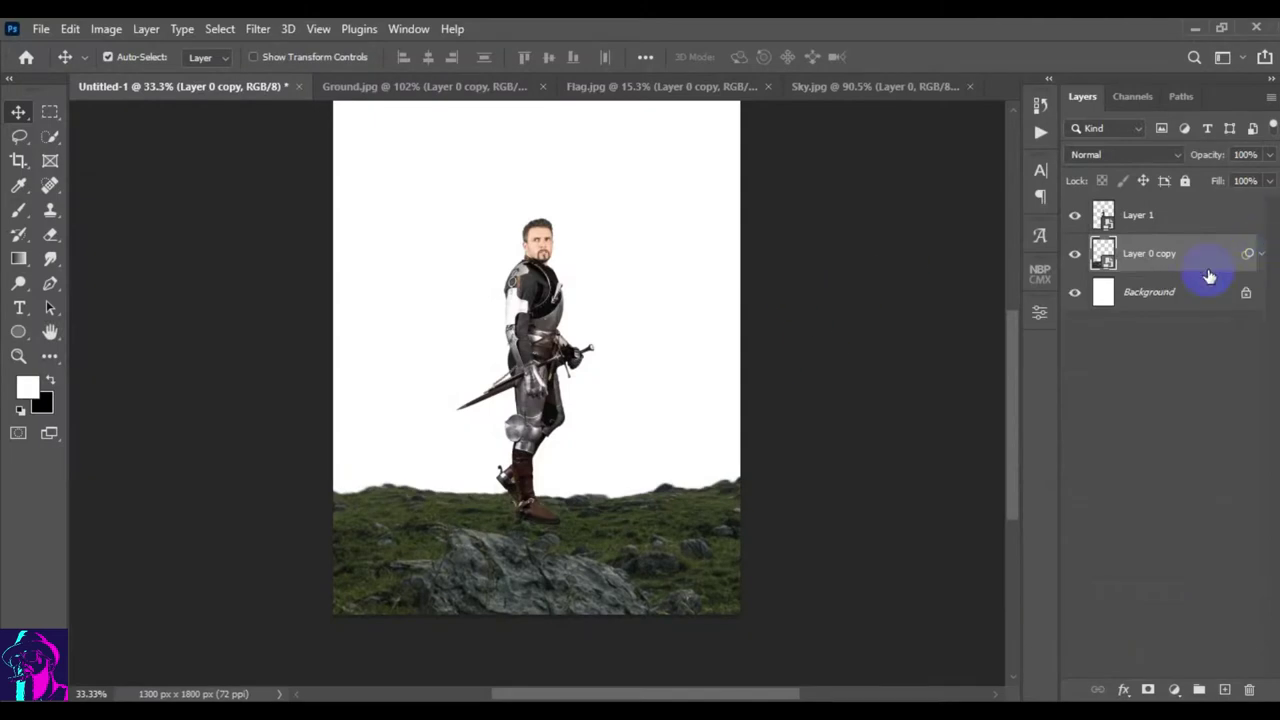
click(1262, 254)
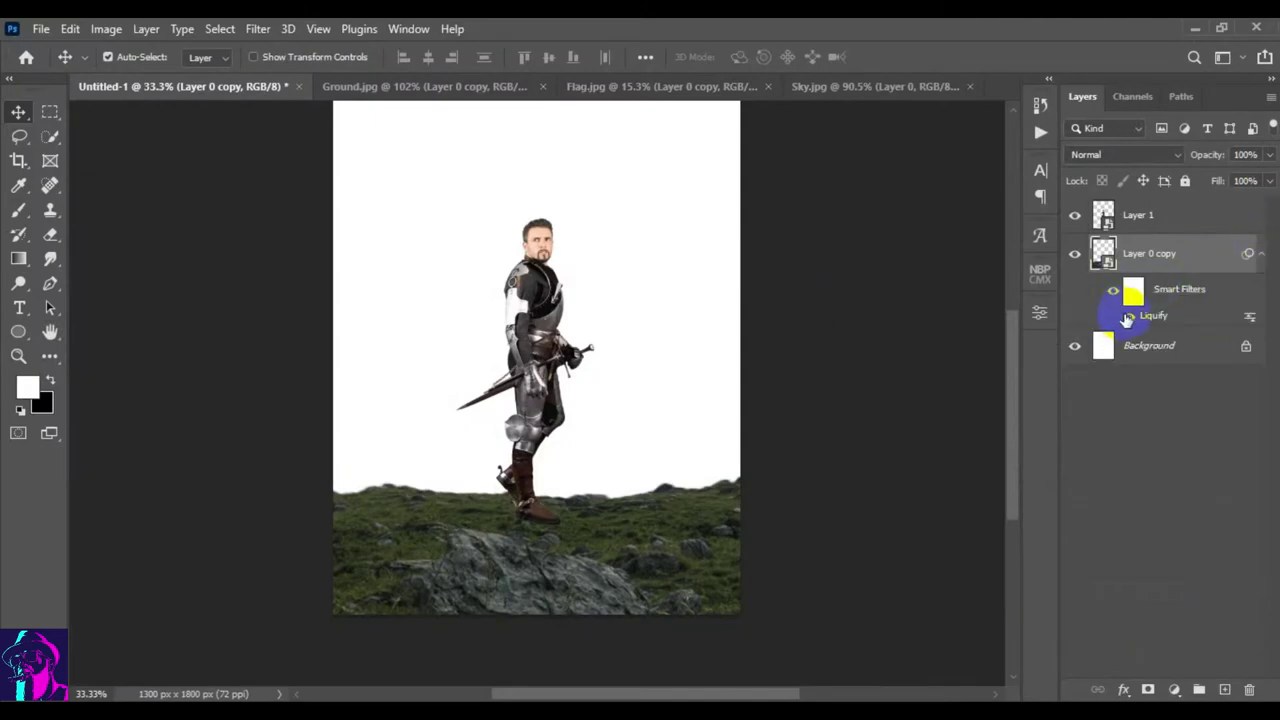
click(1127, 316)
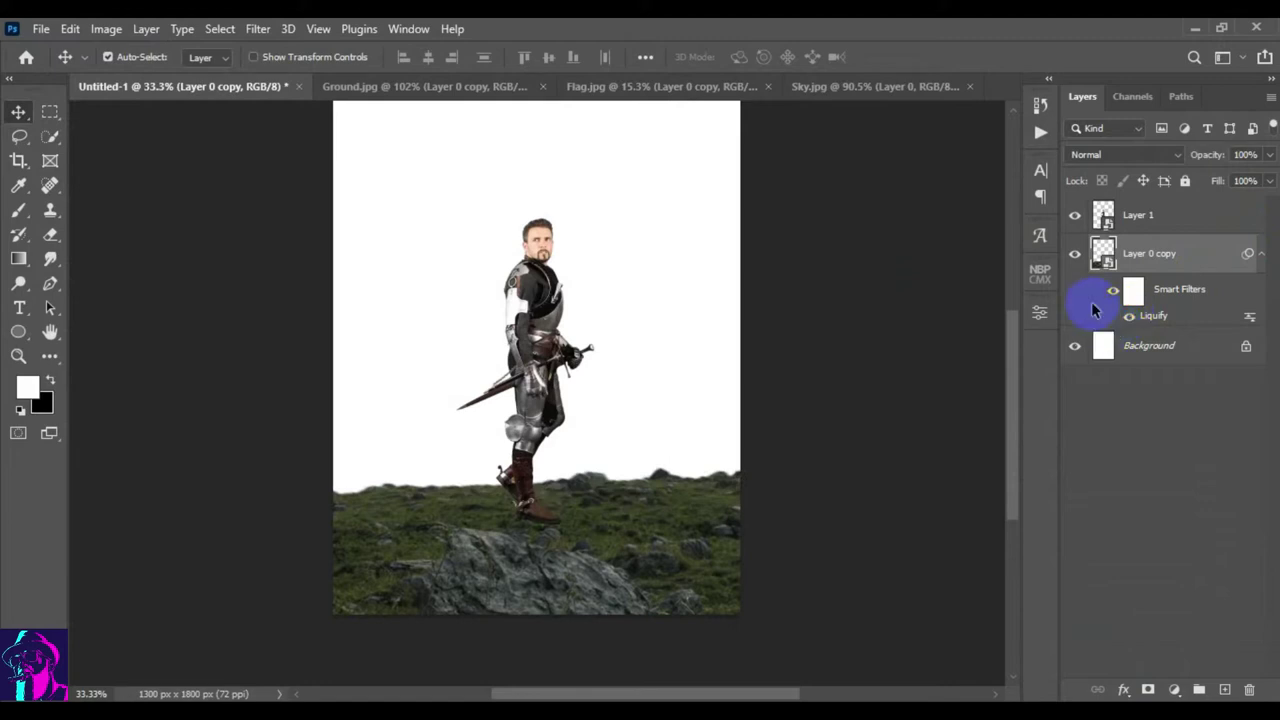
click(1261, 256)
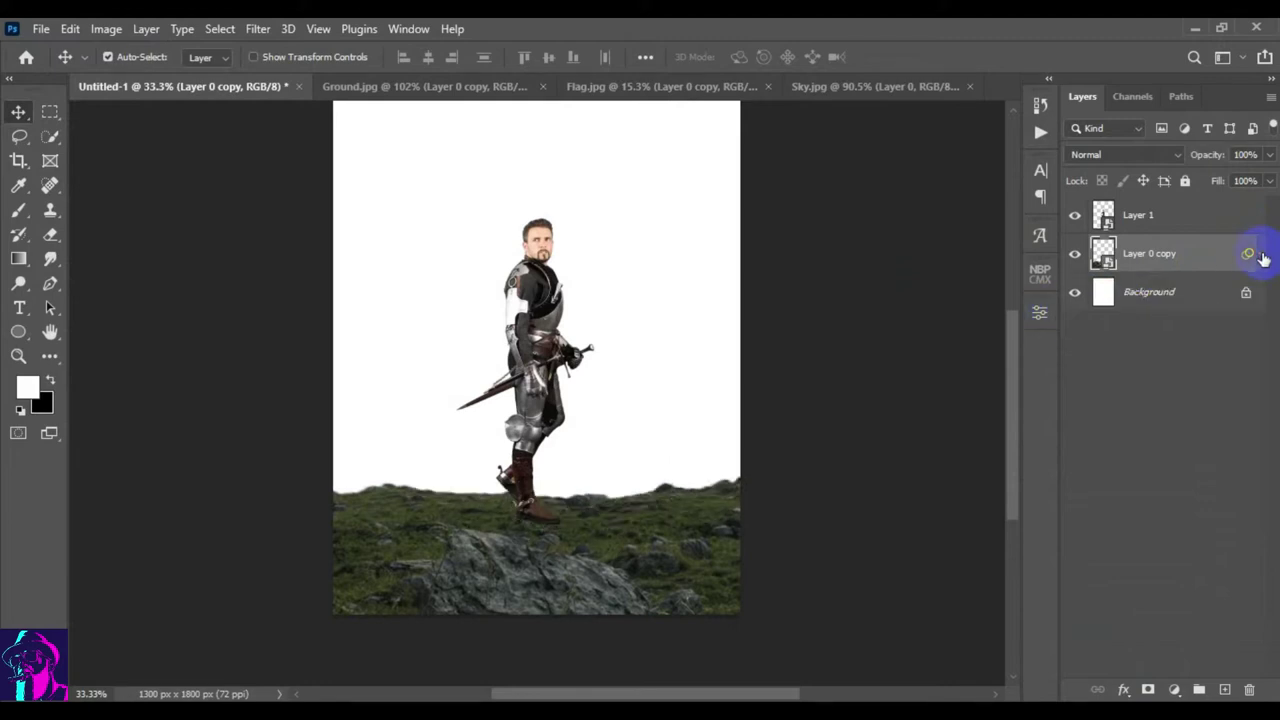
click(1073, 256)
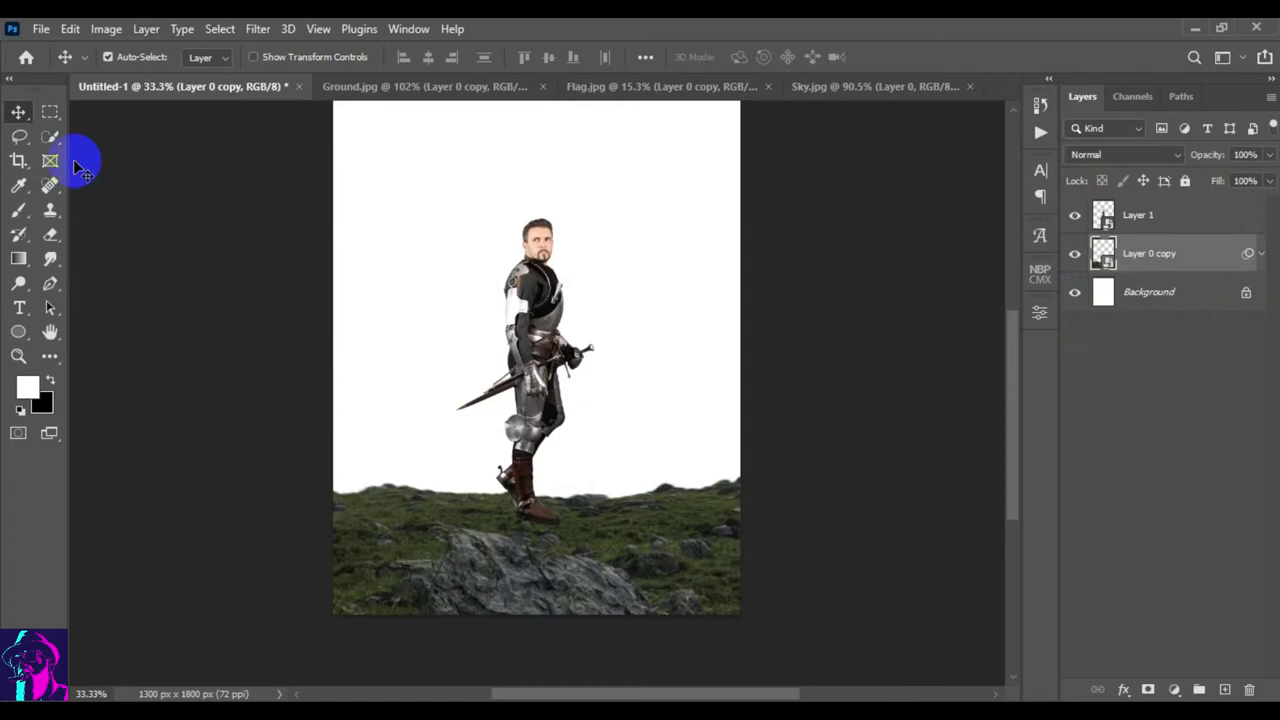
- Convert the Sky.jpg layer to a smart object and place it below the ground layer
click(913, 95)
right_click(1214, 216)
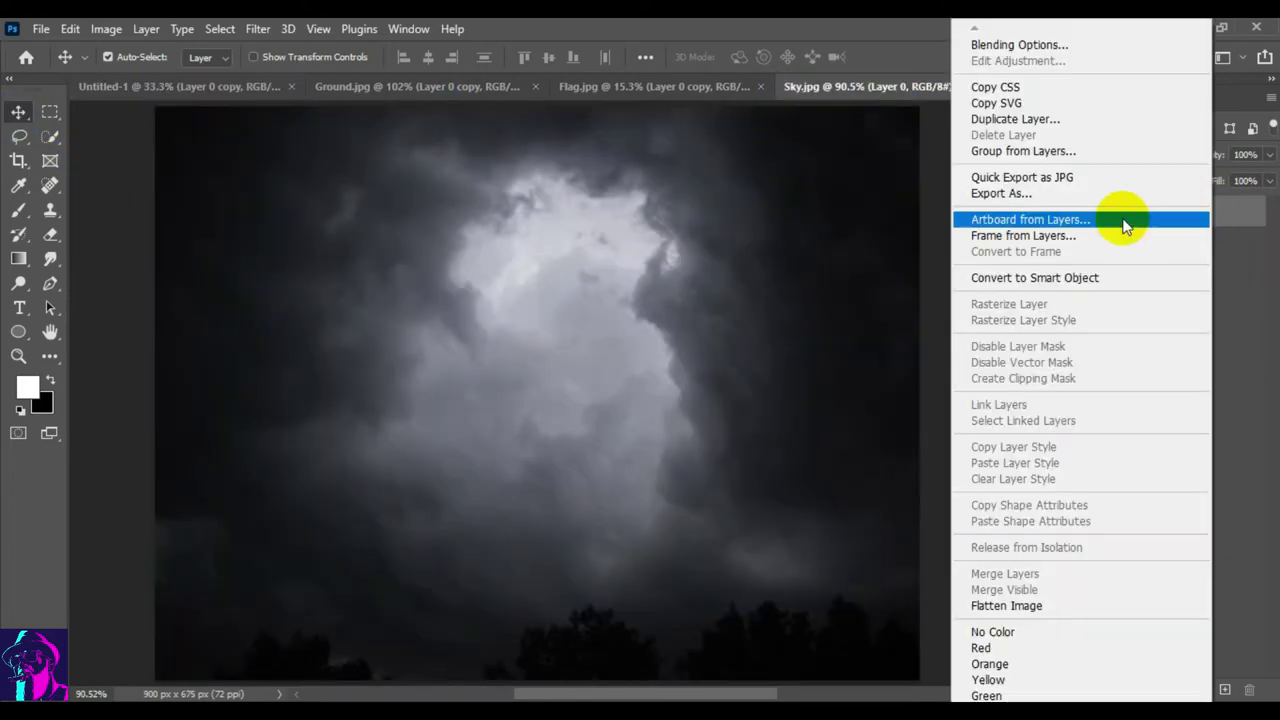
click(1050, 275)
mouse_move(1135, 212)
mouse_down()
mouse_move(598, 187)
mouse_move(670, 400)
mouse_up()
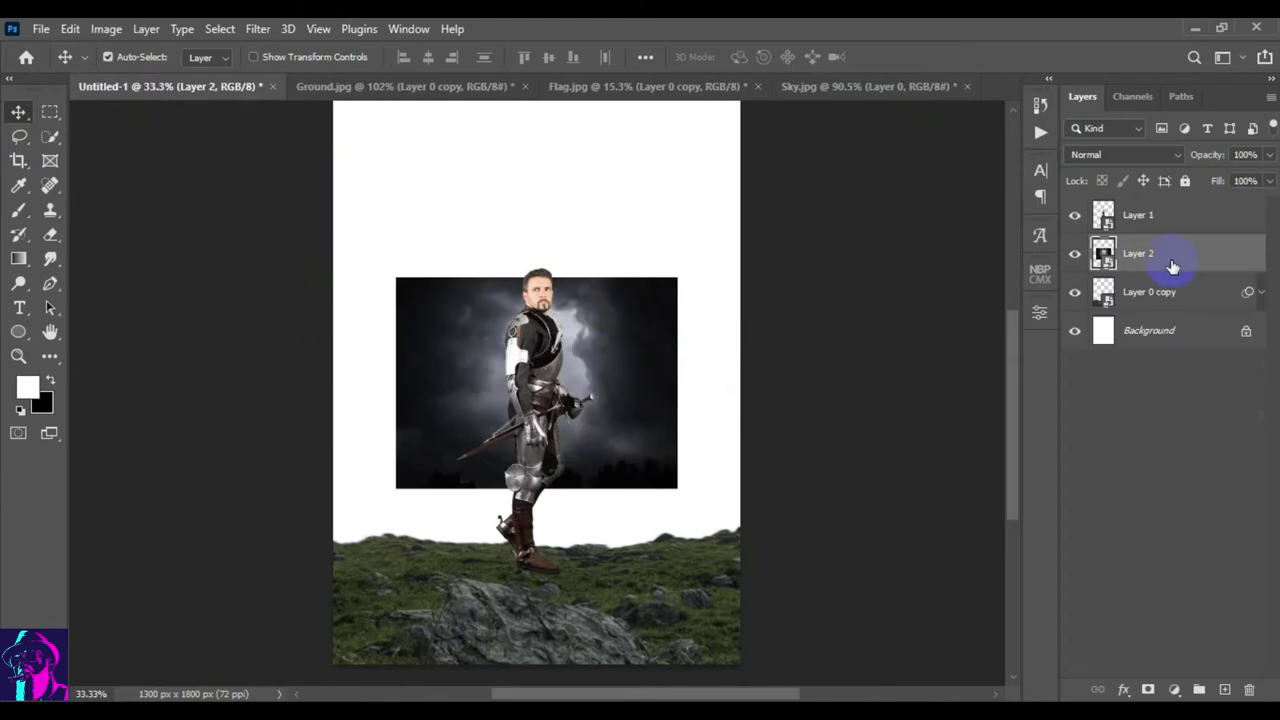
drag(1192, 267, 1186, 306)
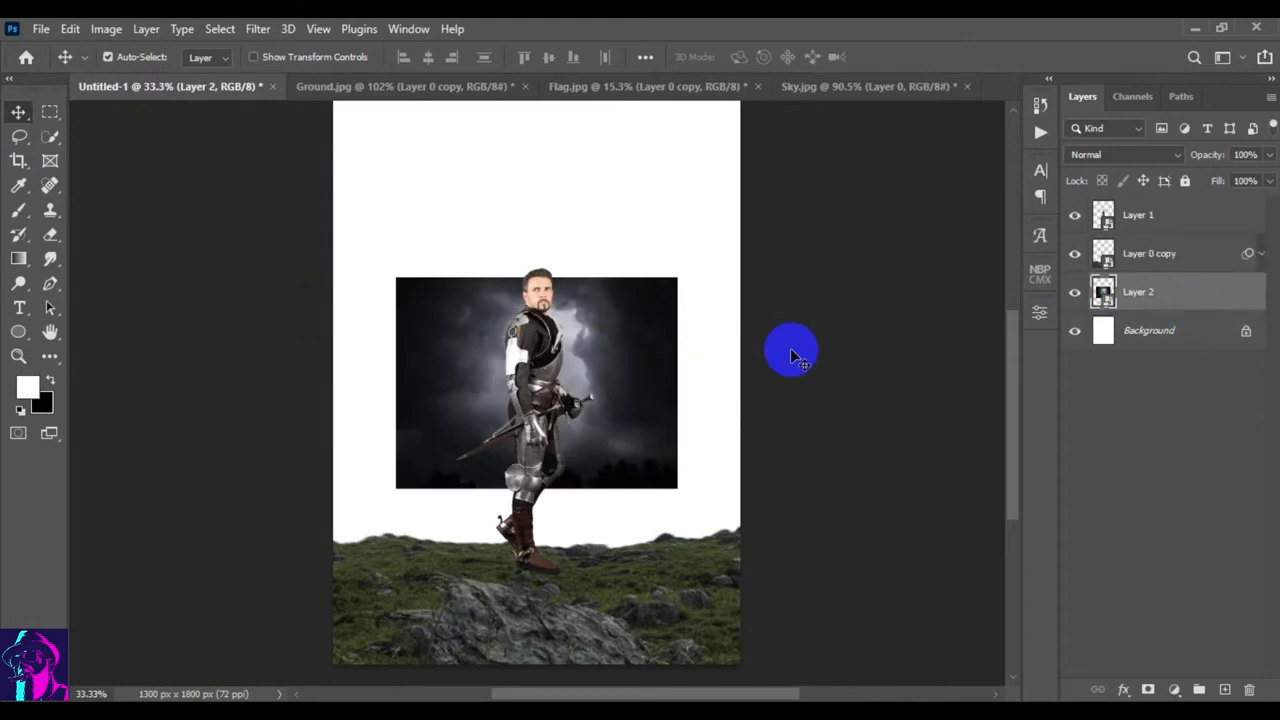
- Scale the sky to about 294% and centre it horizontally behind the hill
key(ctrl+t)
mouse_move(677, 382)
mouse_down()
mouse_move(857, 354)
mouse_move(700, 357)
mouse_up()
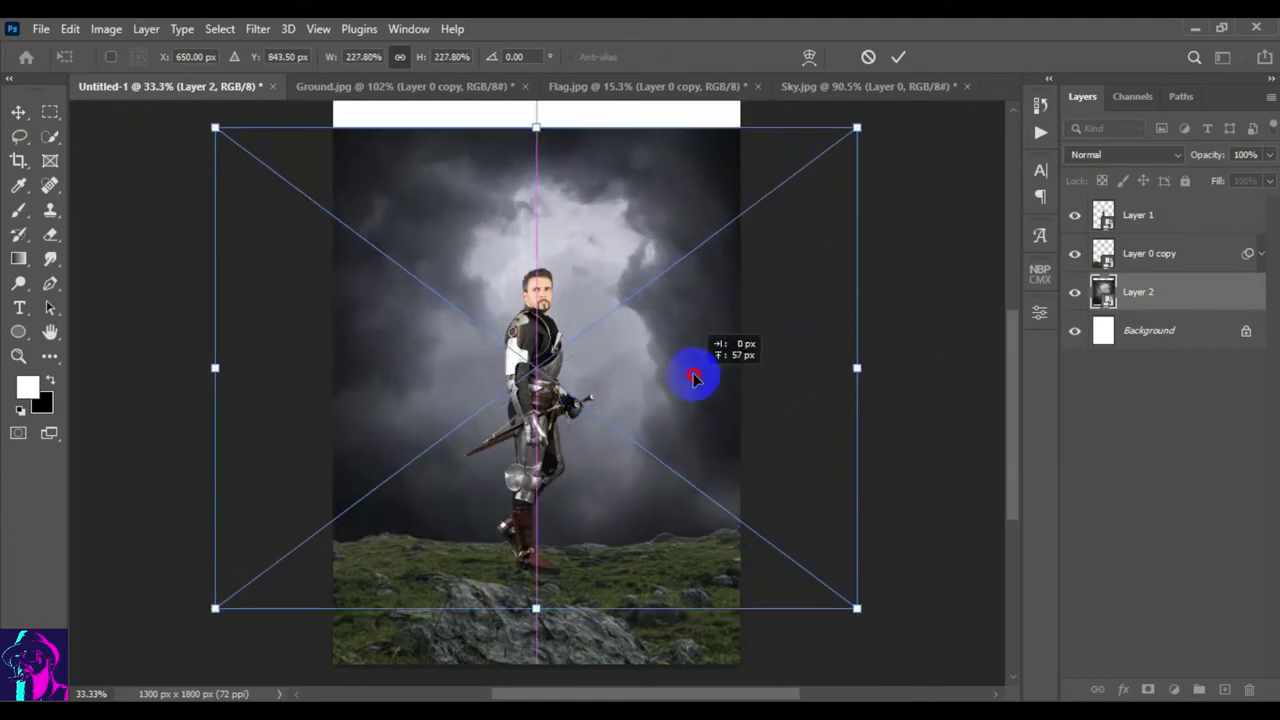
mouse_move(865, 341)
mouse_down()
mouse_move(930, 340)
mouse_move(951, 323)
mouse_up()
drag(666, 349, 680, 385)
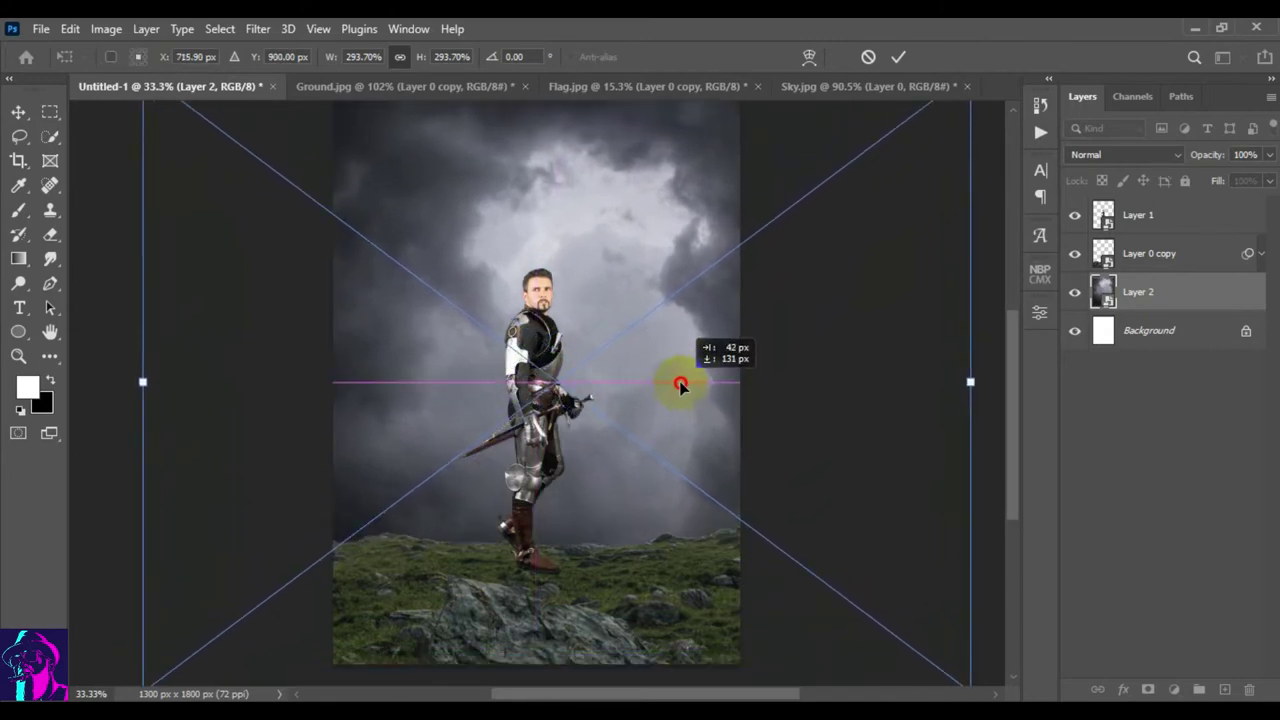
drag(717, 334, 696, 293)
click(899, 58)
click(1160, 254)
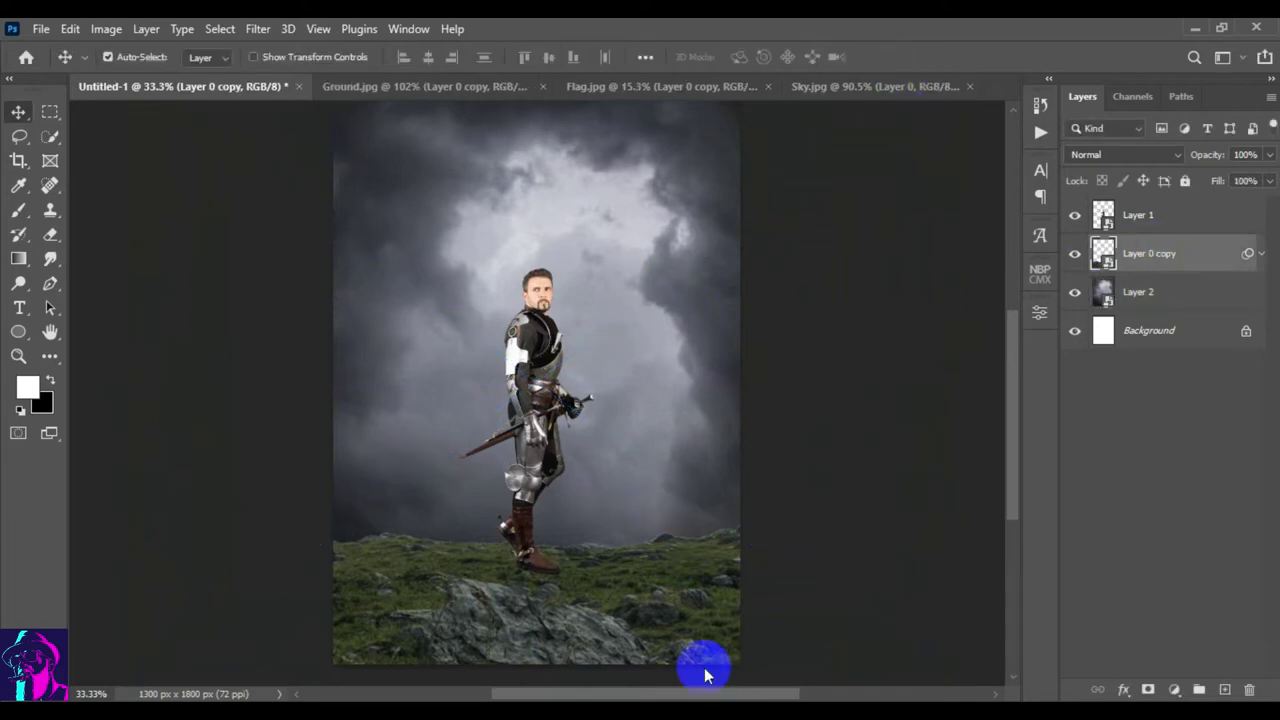
- Enlarge the ground to roughly 357%×370%, tilt it about 8.83°, and lower it
click(1076, 262)
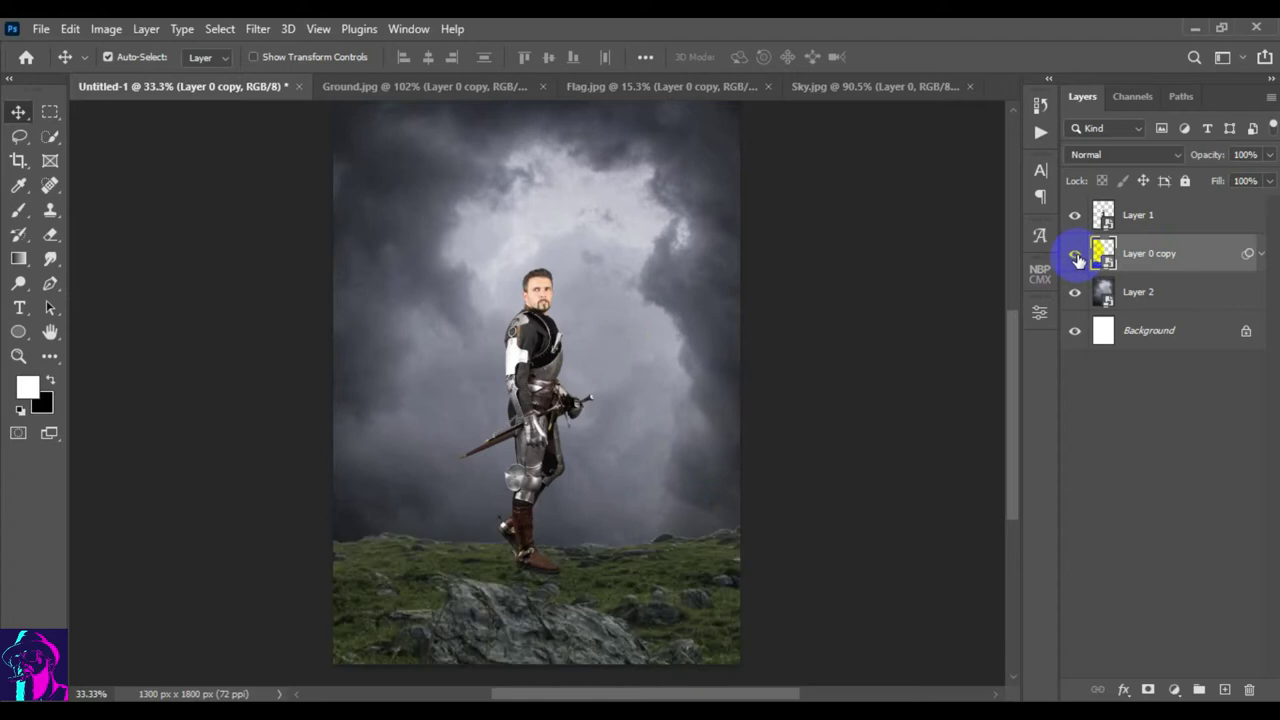
key(ctrl+t)
click(657, 304)
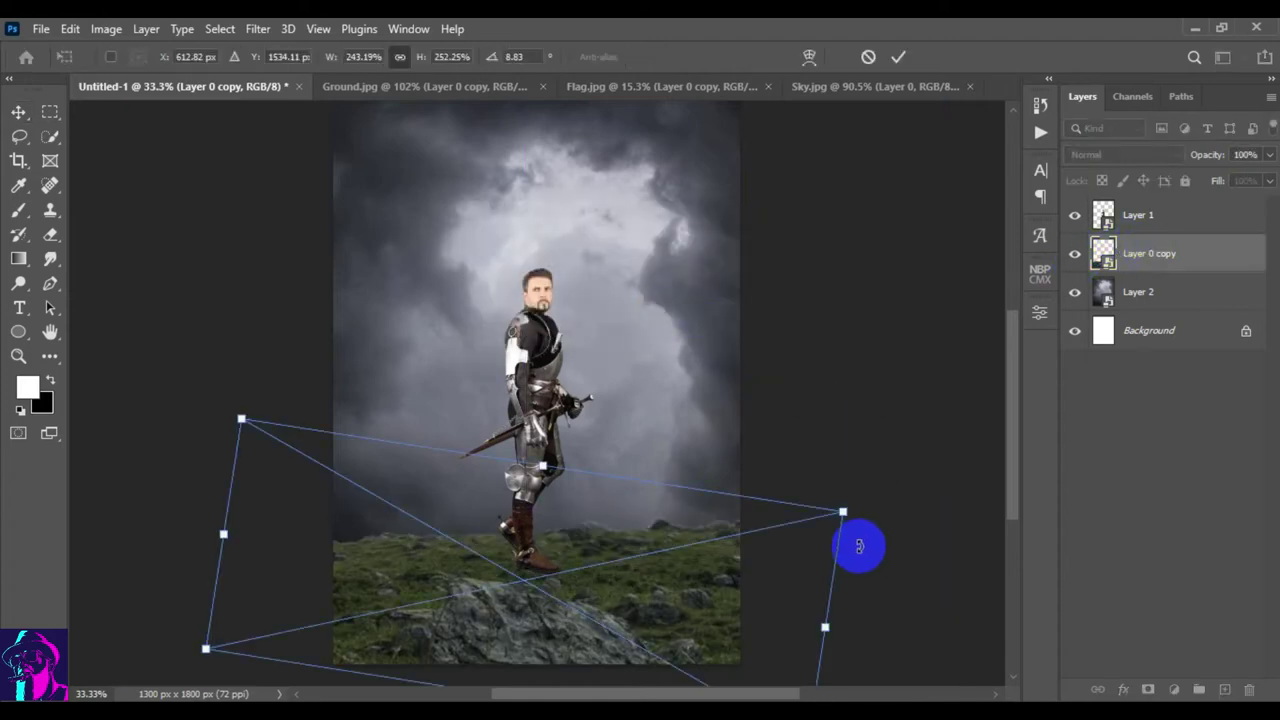
drag(826, 625, 933, 632)
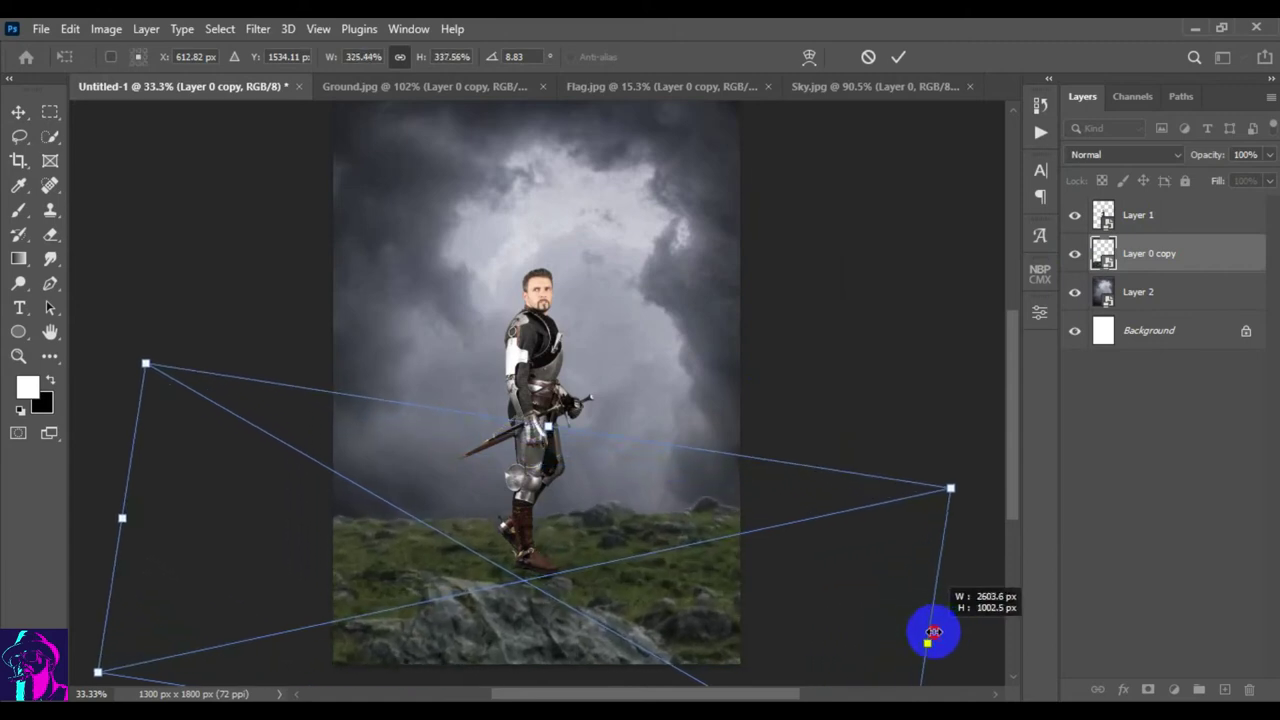
drag(666, 568, 670, 612)
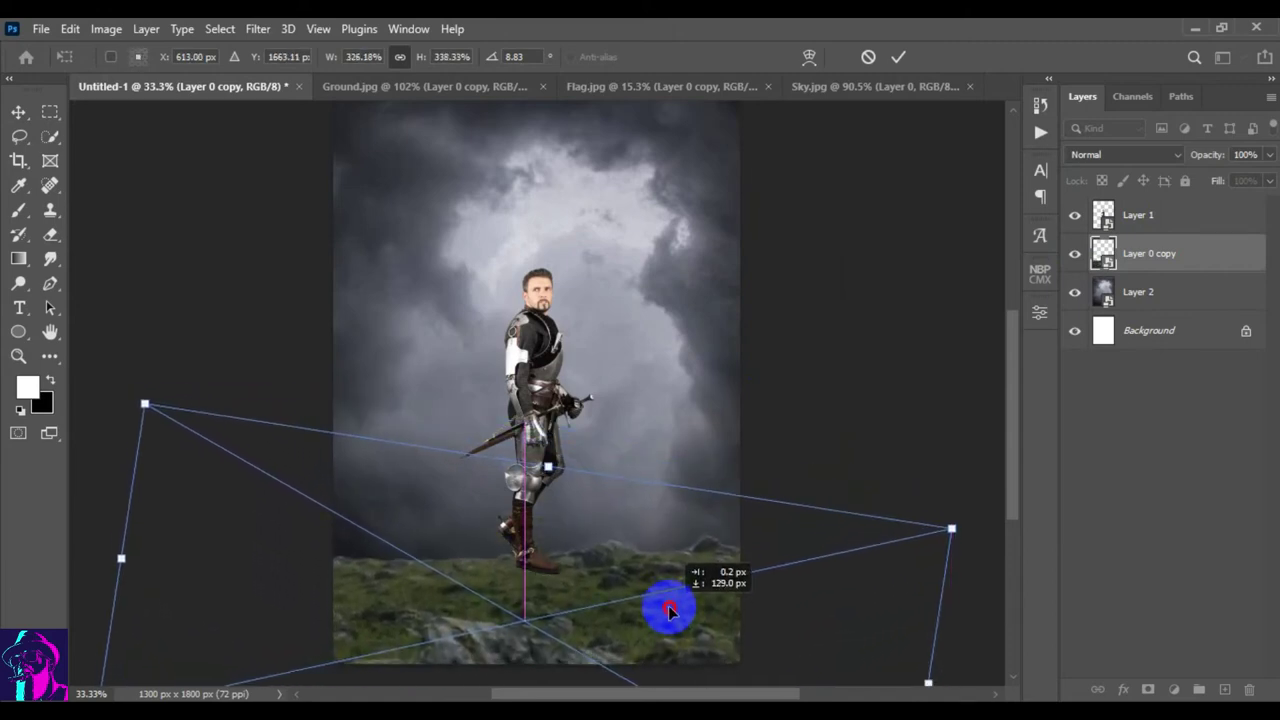
drag(930, 678, 971, 677)
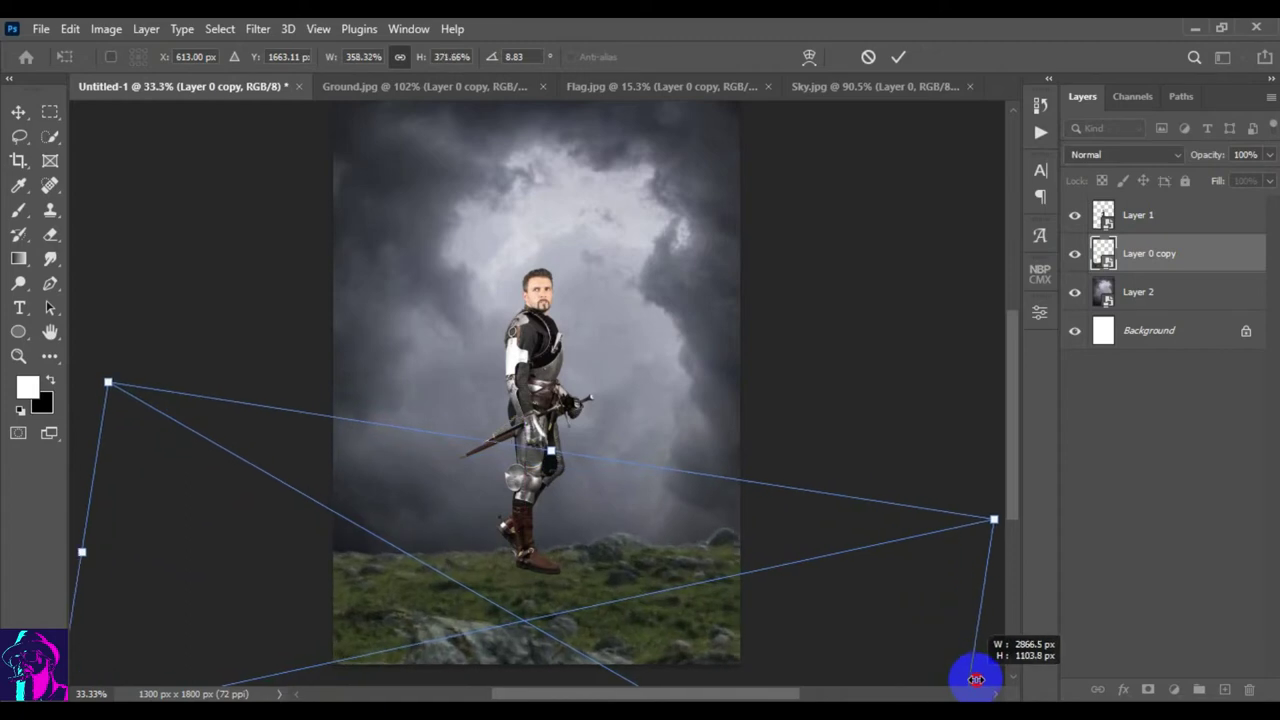
drag(590, 587, 591, 593)
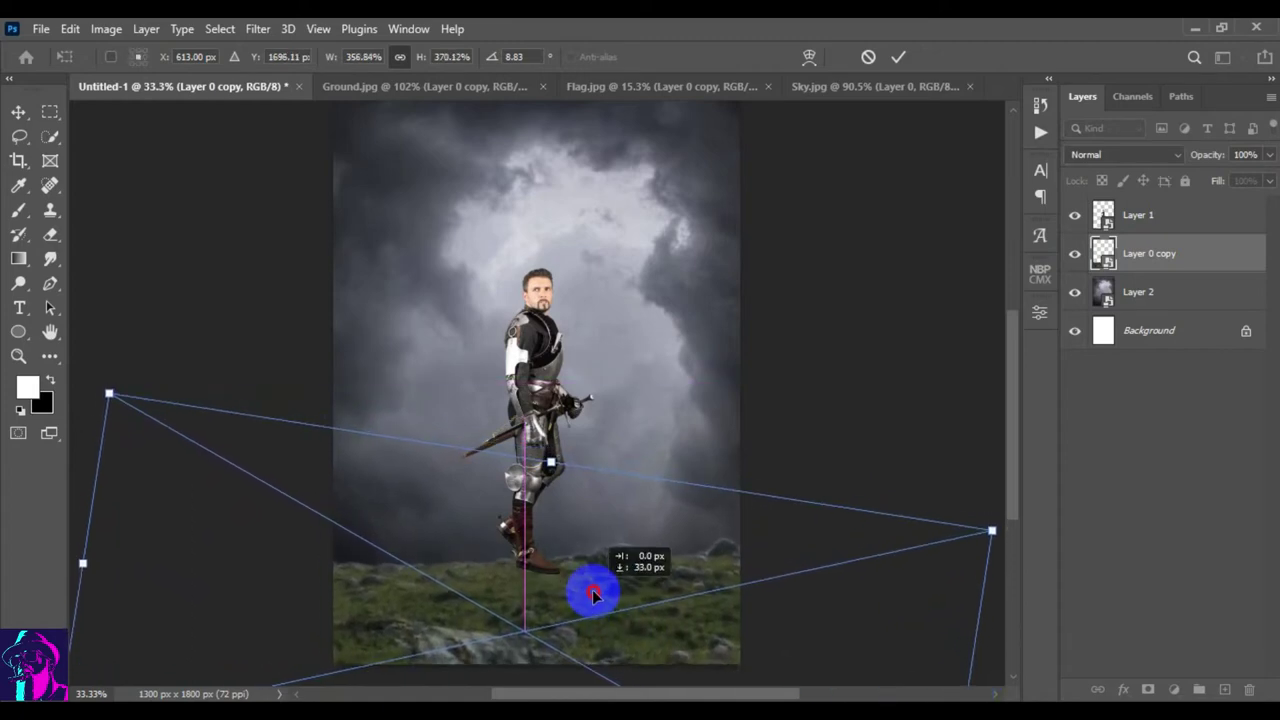
click(898, 57)
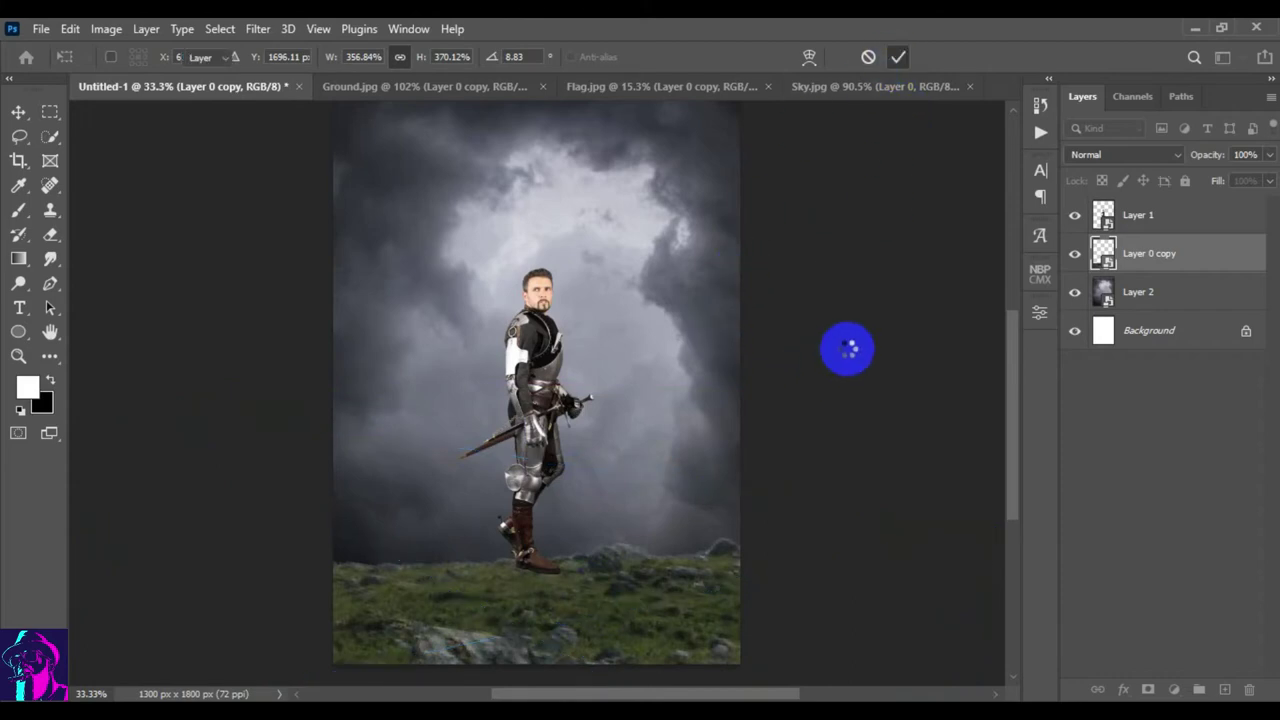
- Confirm the ground transform and nudge the knight upward with Shift+Up
key(Return)
click(538, 380)
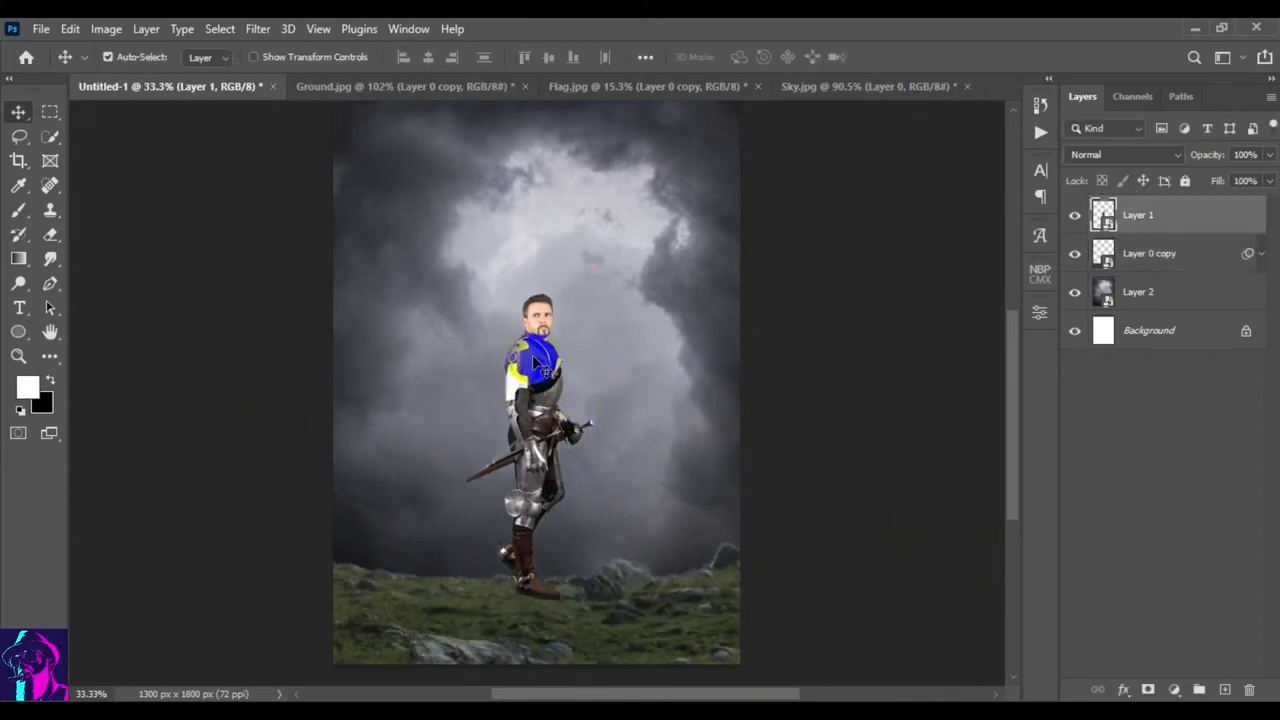
key(shift+Up)
key(shift+Up)
key(shift+Up)
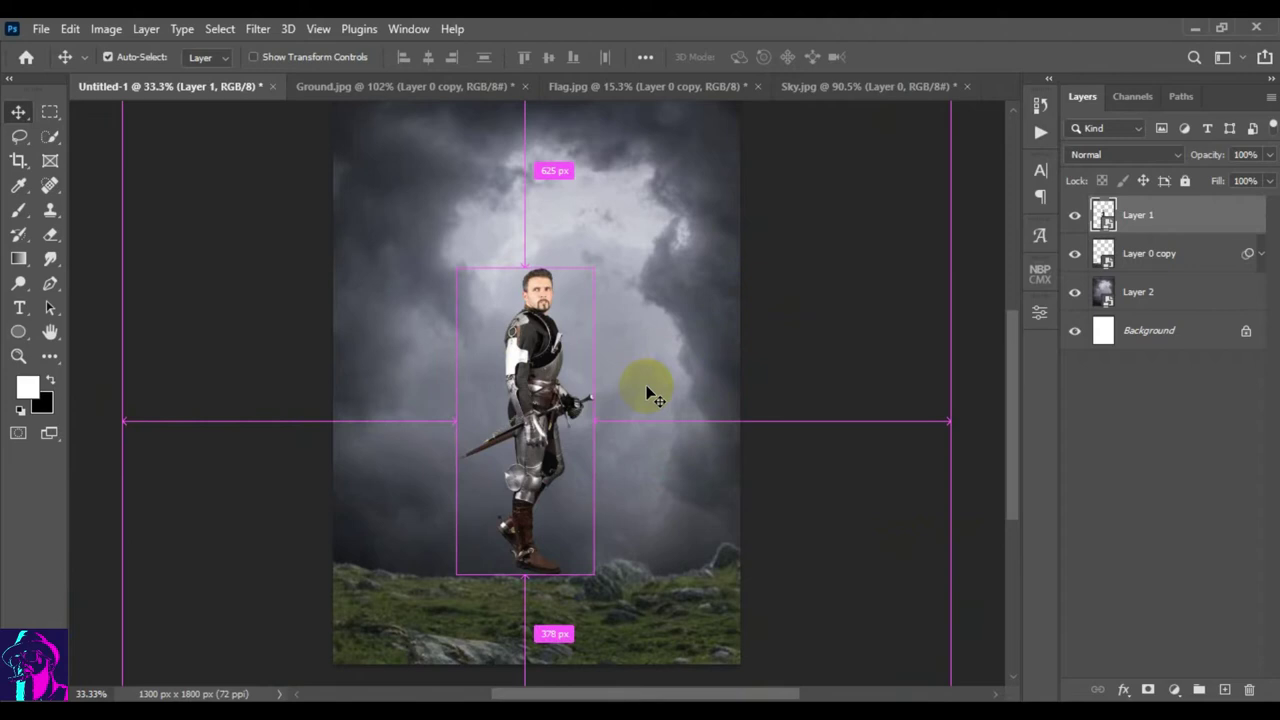
key(shift+Up)
key(shift+Up)
key(shift+Up)
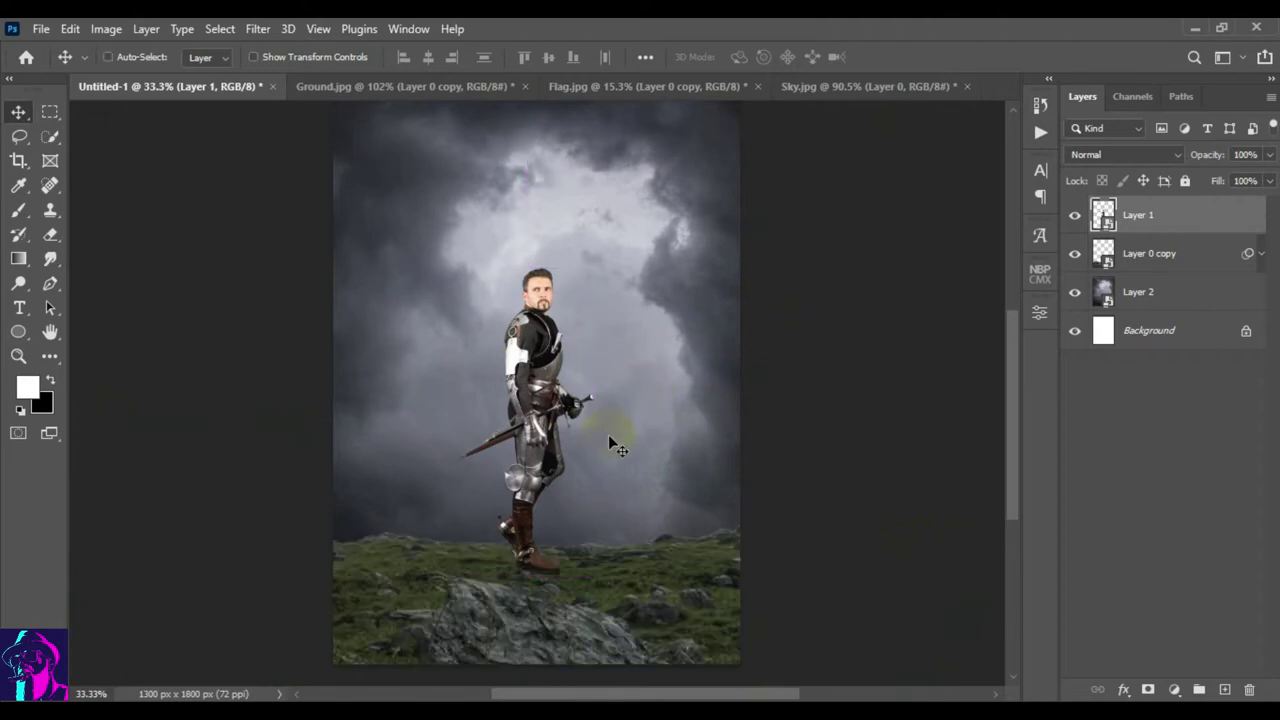
key(ctrl+t)
click(897, 57)
- Rescale the ground to about 366%×380% and shift it further down
click(1155, 254)
key(ctrl+t)
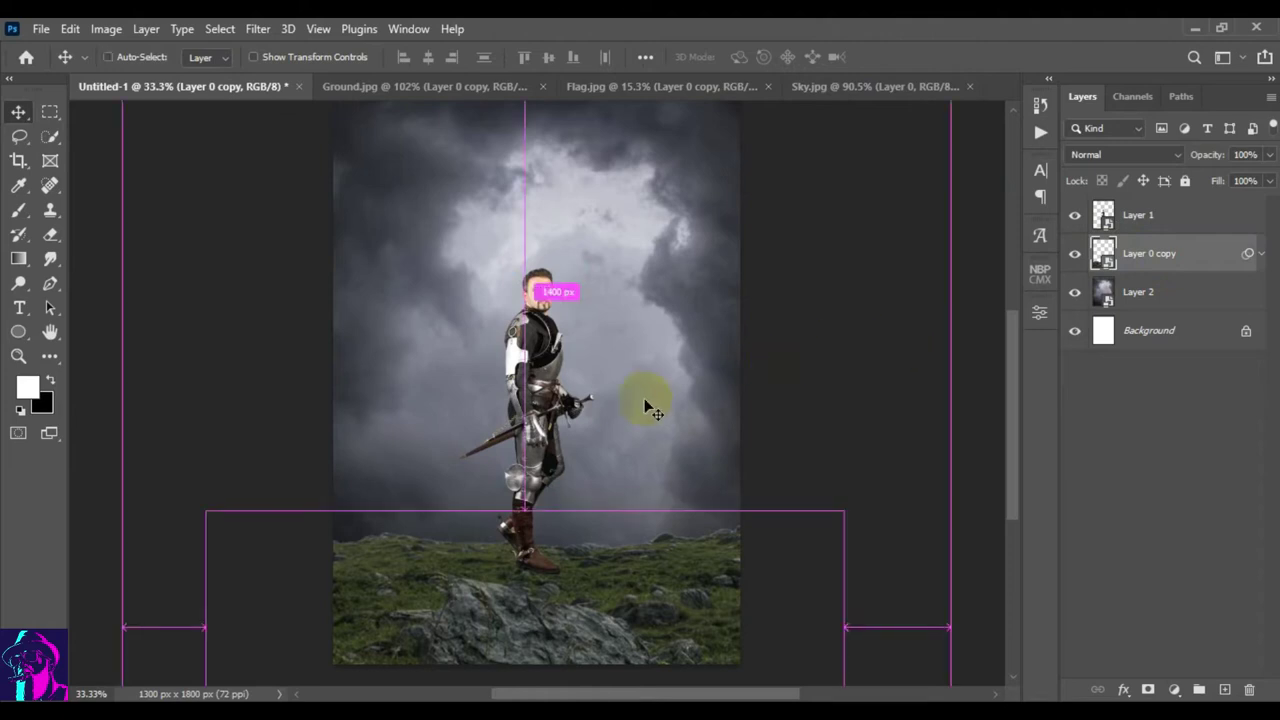
click(658, 305)
drag(824, 627, 978, 650)
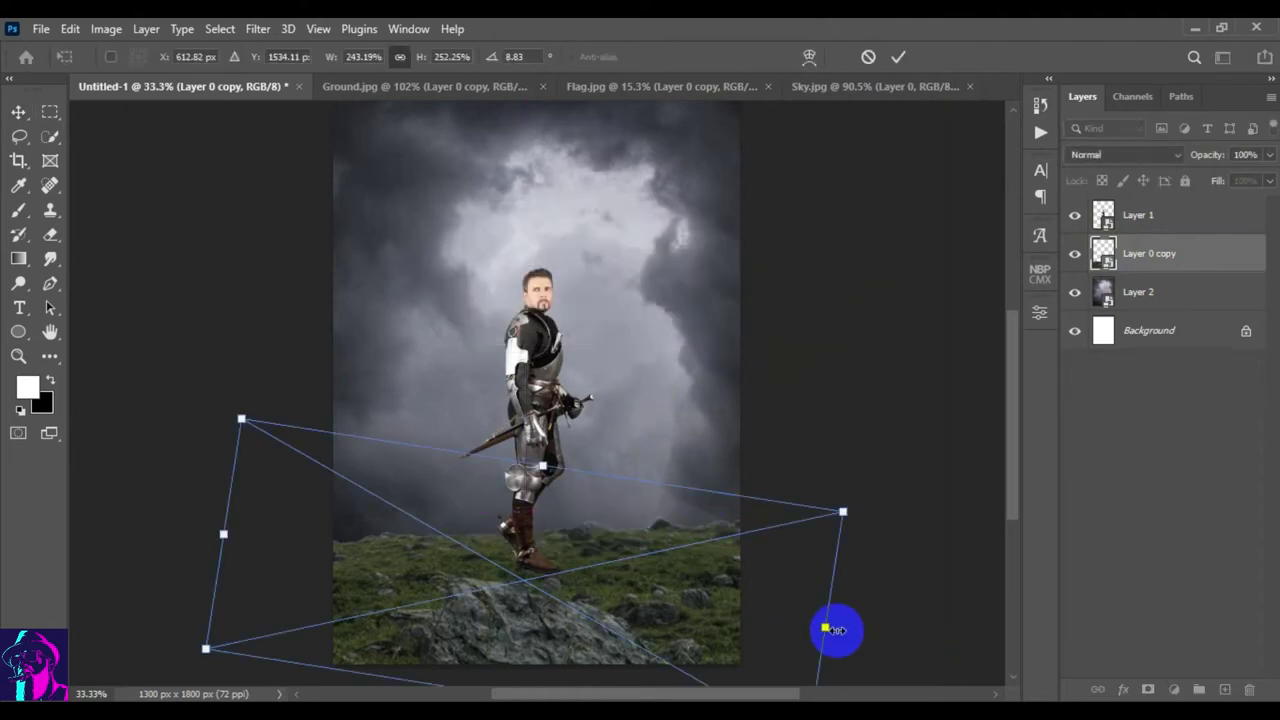
mouse_move(654, 546)
mouse_down()
mouse_move(664, 603)
mouse_move(663, 592)
mouse_up()
click(898, 57)
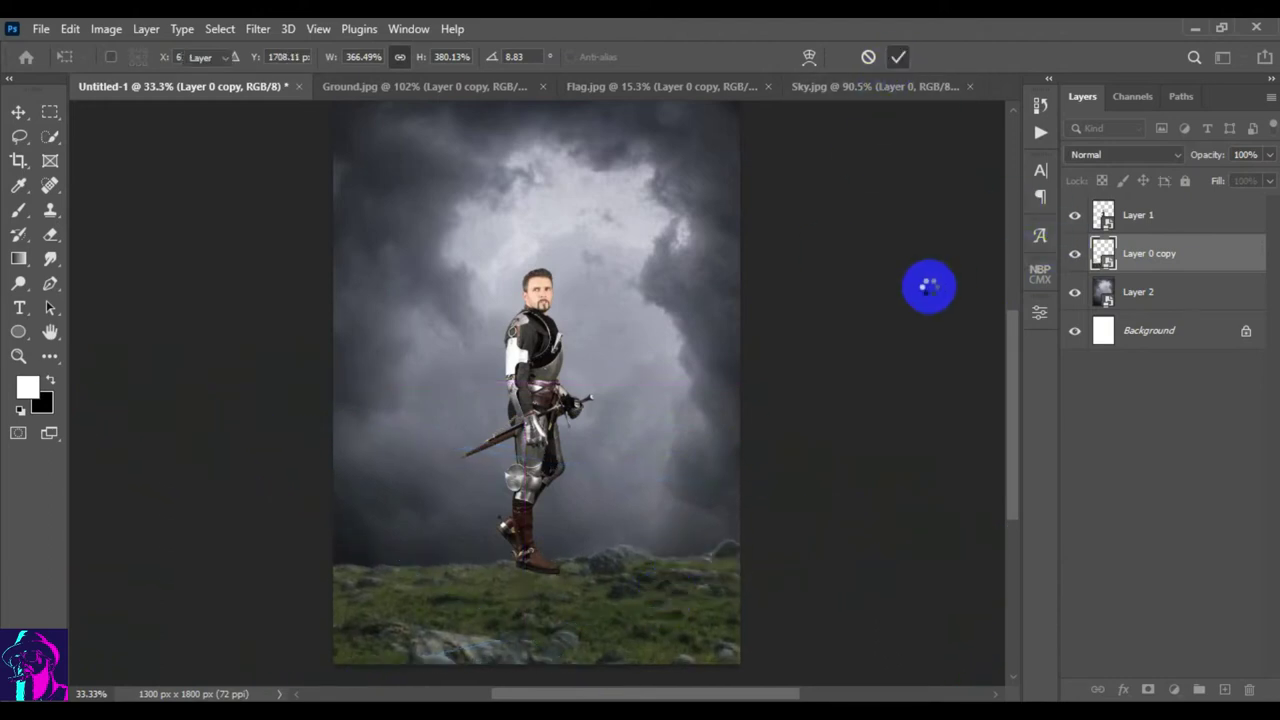
- Move the knight down so his boots rest in the hilltop grass
click(942, 212)
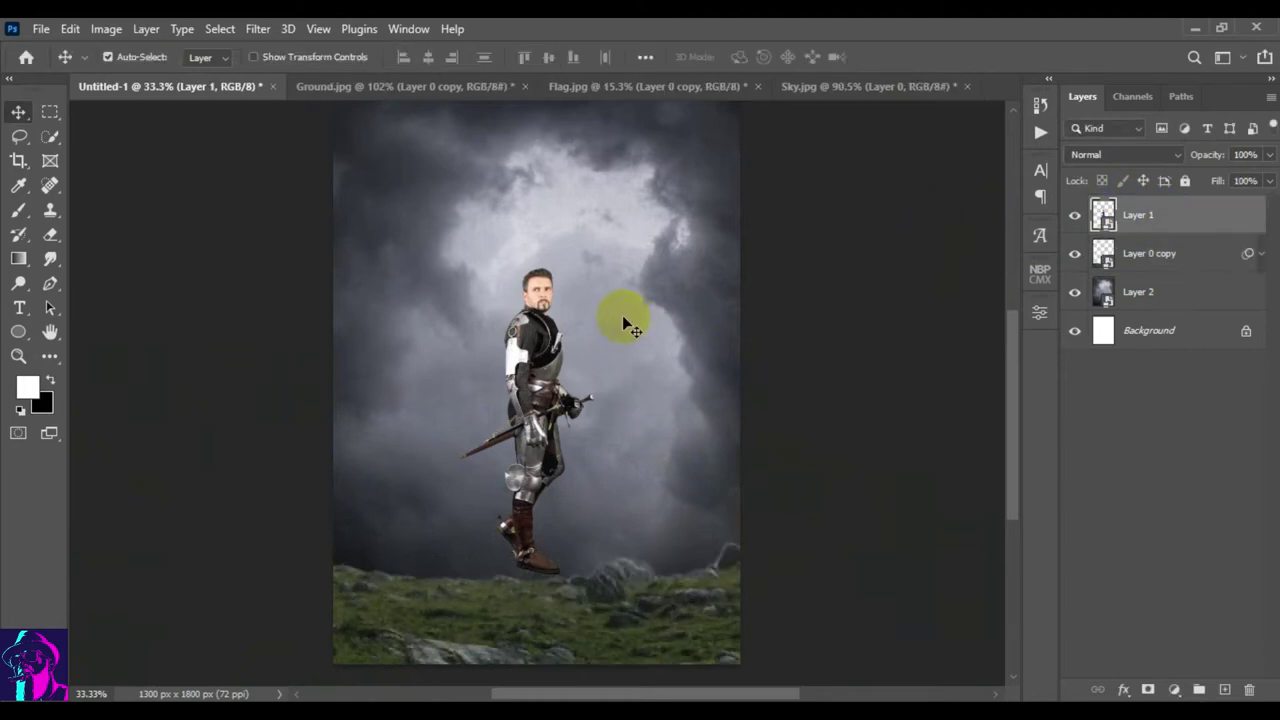
drag(540, 345, 540, 400)
click(1155, 258)
click(1075, 253)
click(1174, 690)
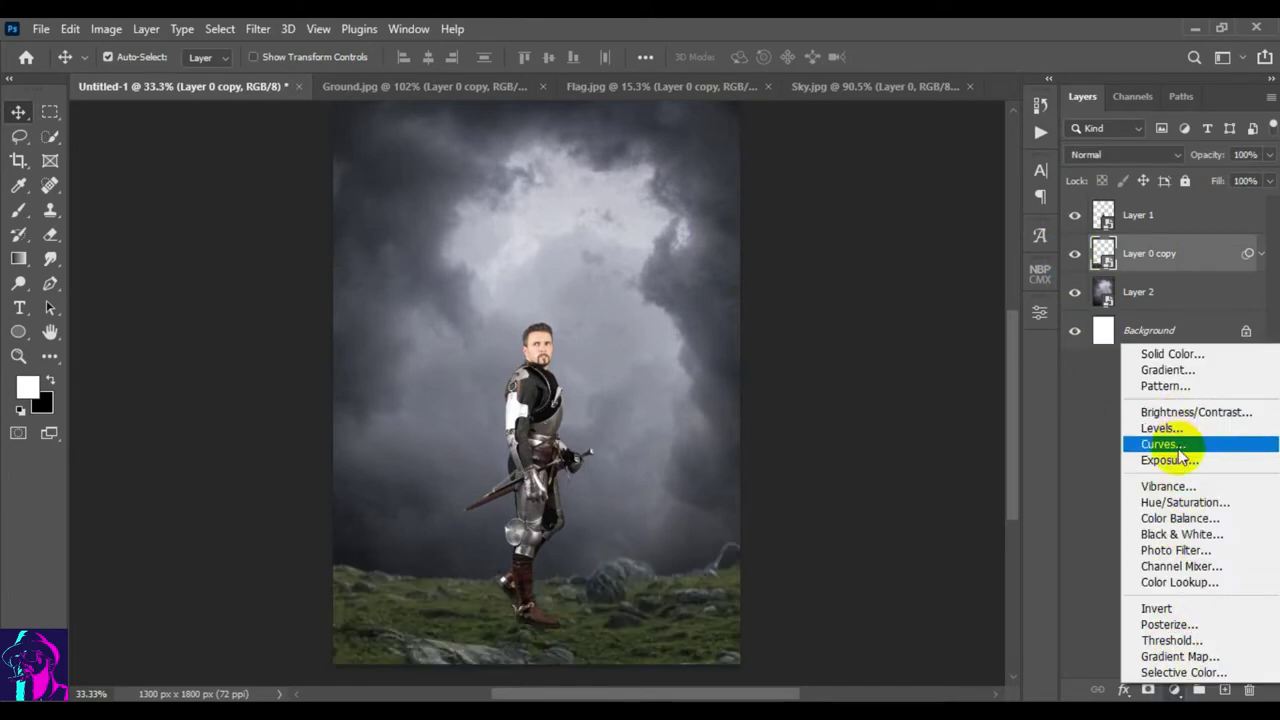
- Add a Brightness/Contrast adjustment clipped to the ground and lower its brightness
click(1190, 413)
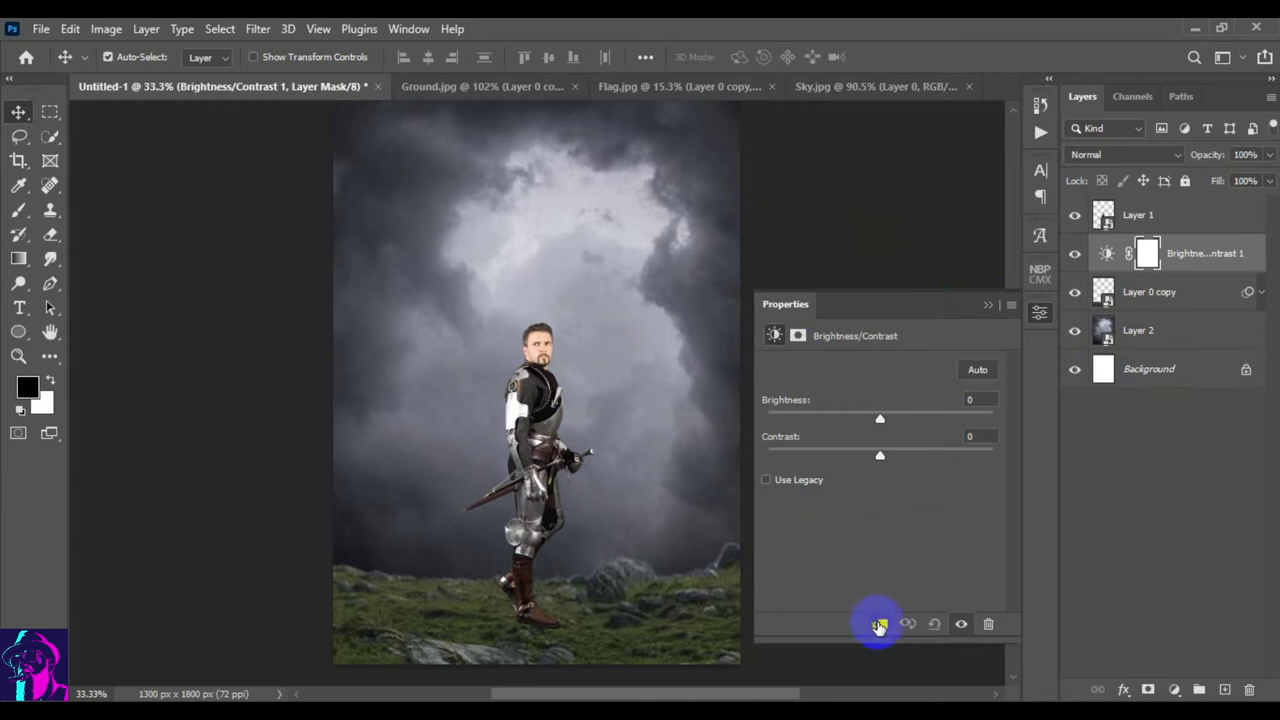
click(879, 626)
drag(879, 422, 844, 422)
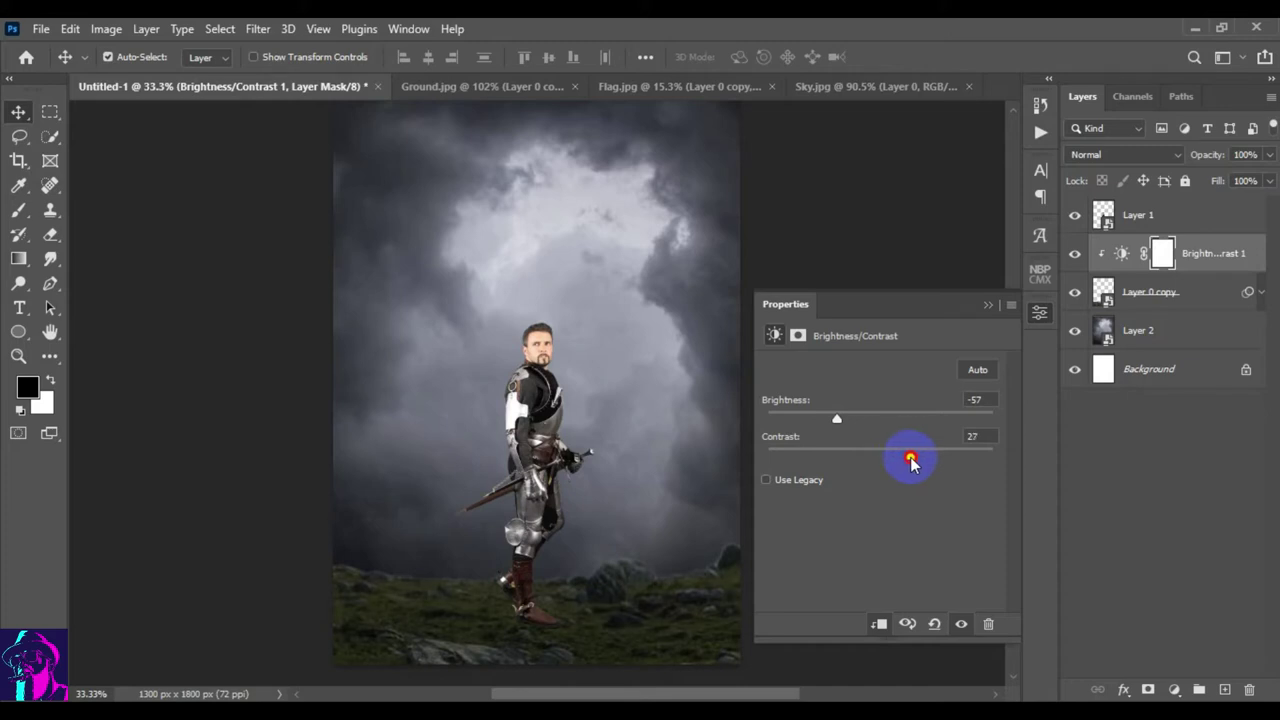
click(988, 304)
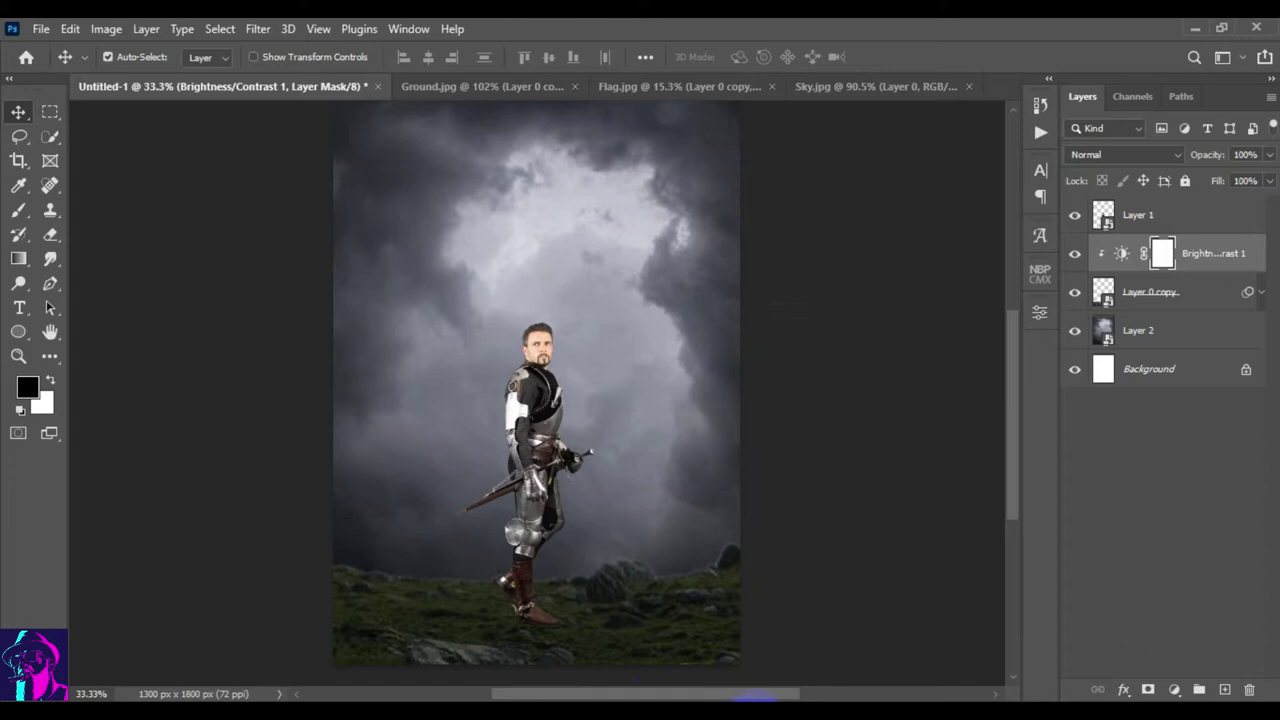
- Set Brightness to -105 and Contrast to 33, then target the adjustment's mask for painting
double_click(1121, 253)
click(836, 418)
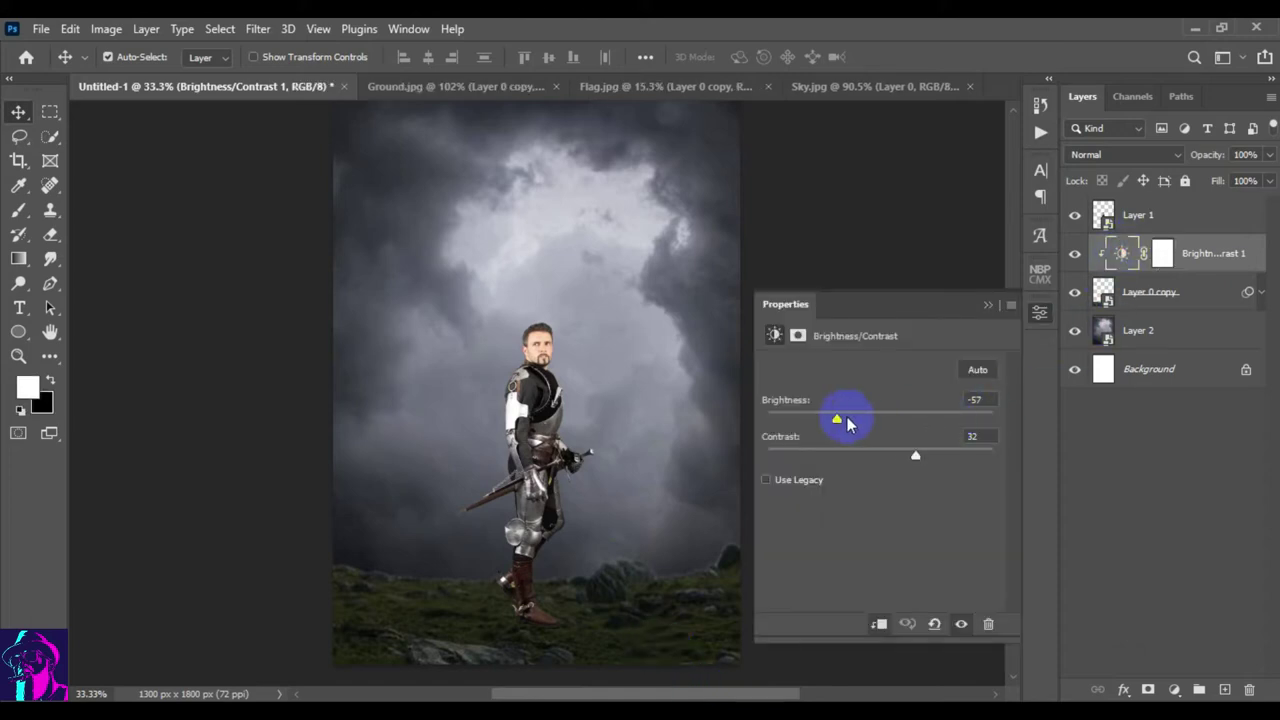
click(915, 458)
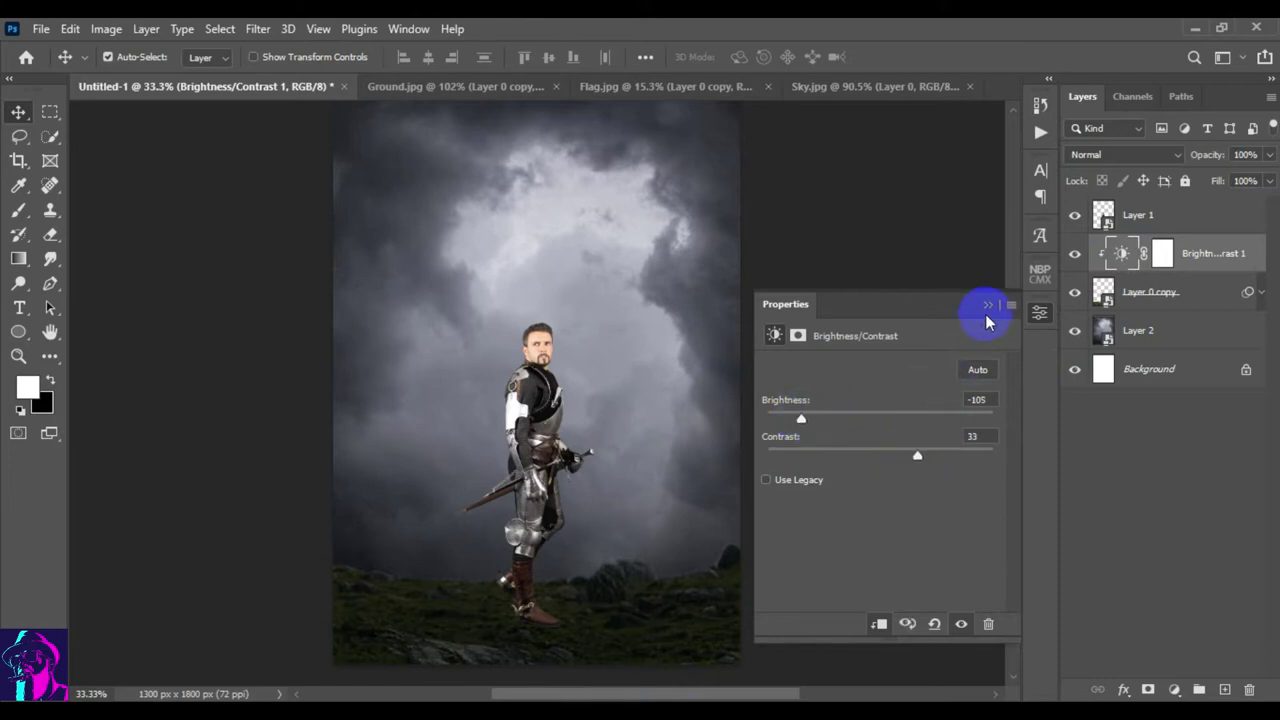
click(988, 304)
click(1163, 256)
key(x)
click(19, 210)
- Set up a Soft Round brush at 42% opacity and 241 px size
right_click(377, 286)
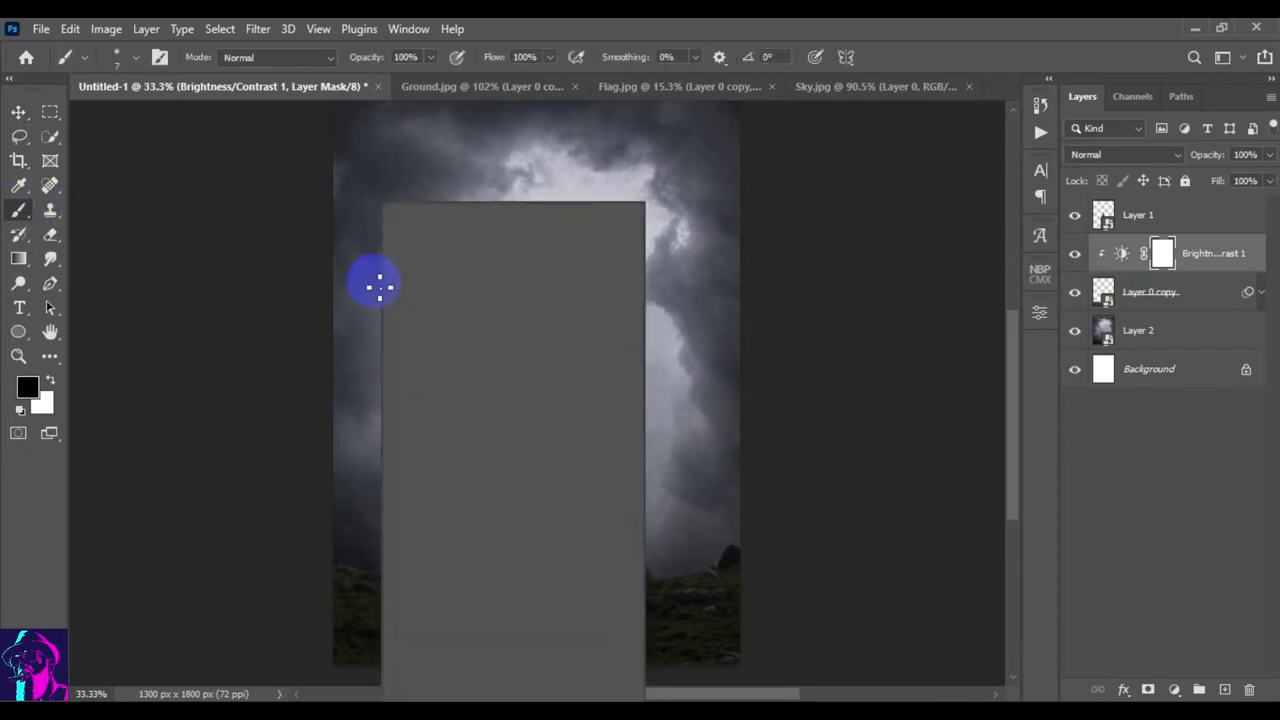
click(521, 455)
click(535, 169)
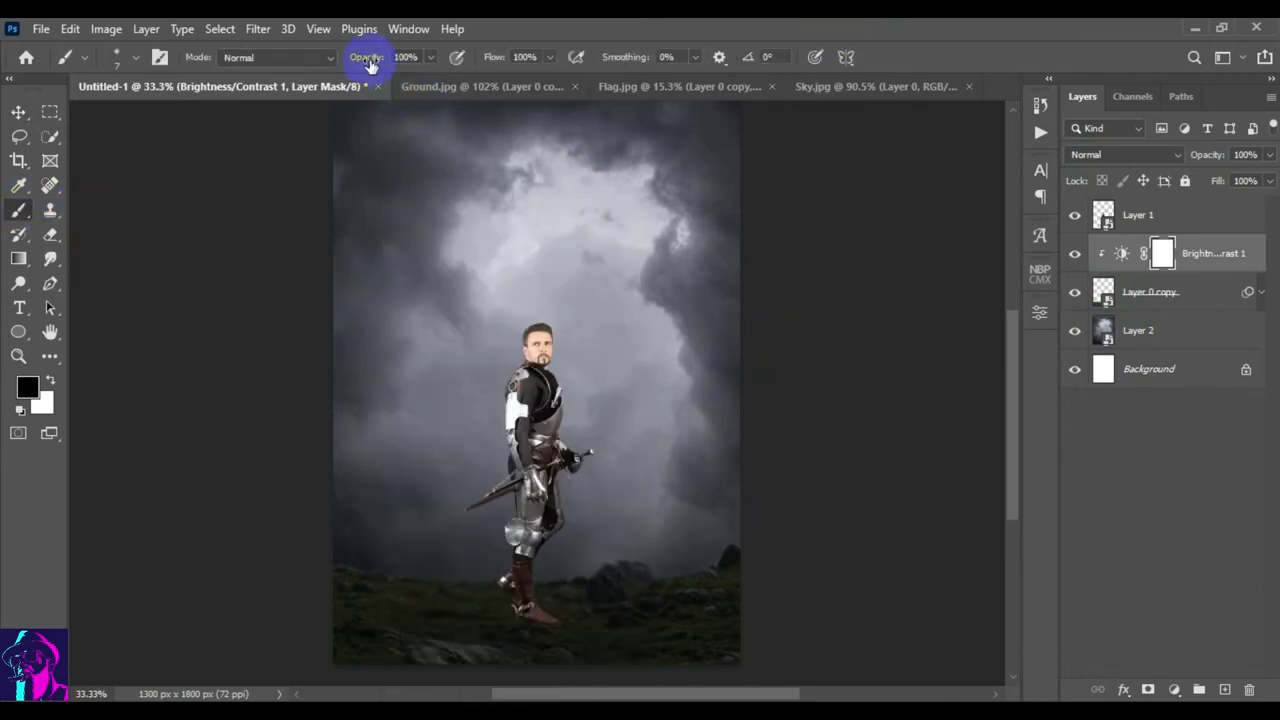
drag(517, 243, 561, 274)
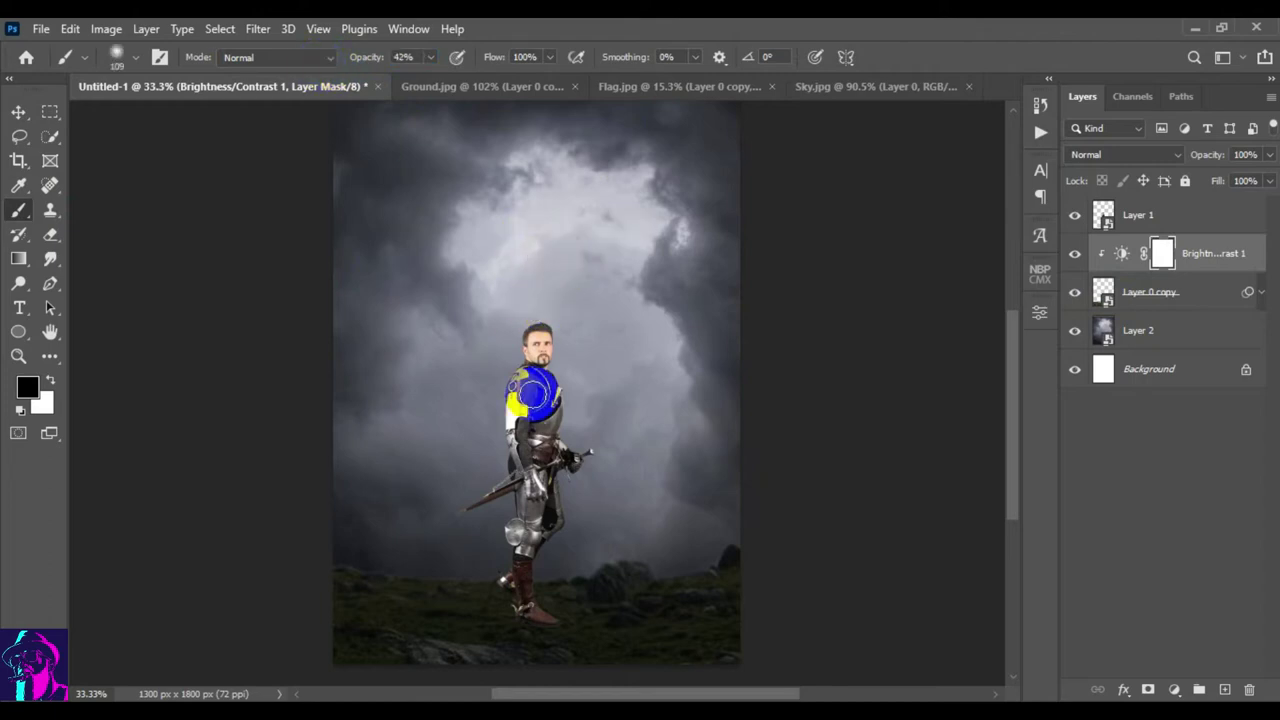
mouse_move(579, 562)
mouse_down()
mouse_move(588, 568)
mouse_move(513, 648)
mouse_move(591, 566)
mouse_up()
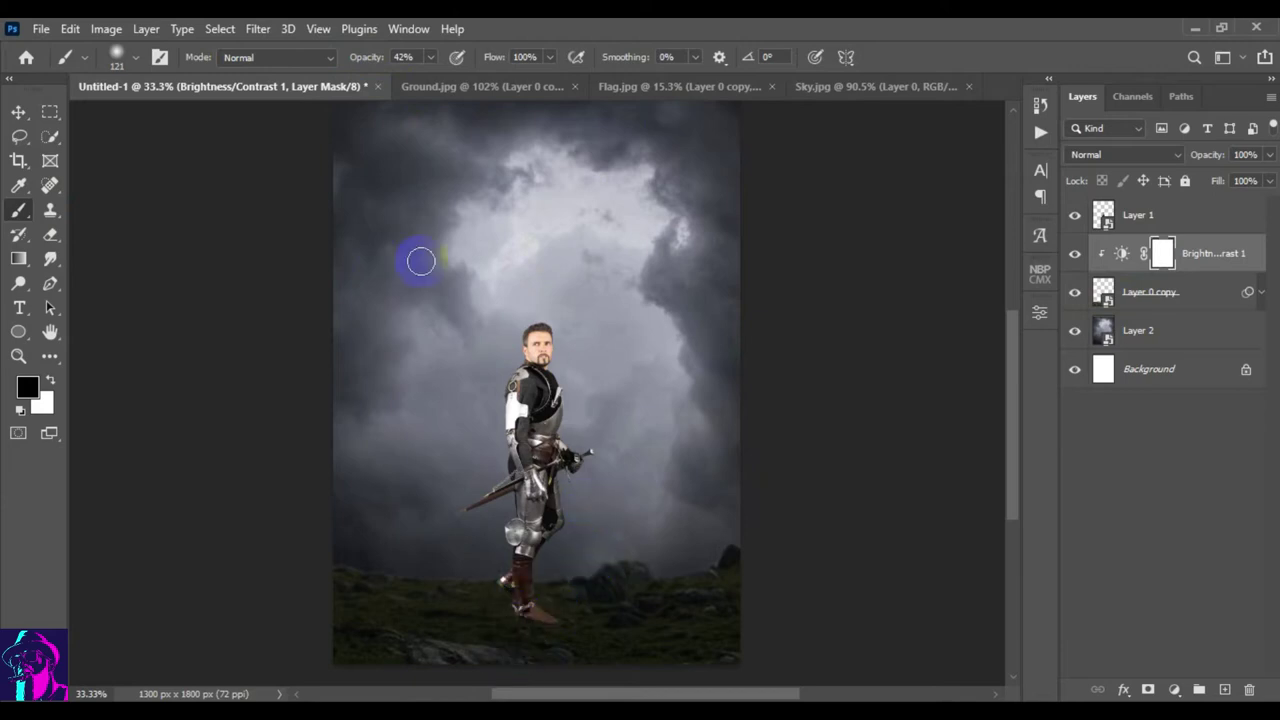
drag(535, 505, 556, 506)
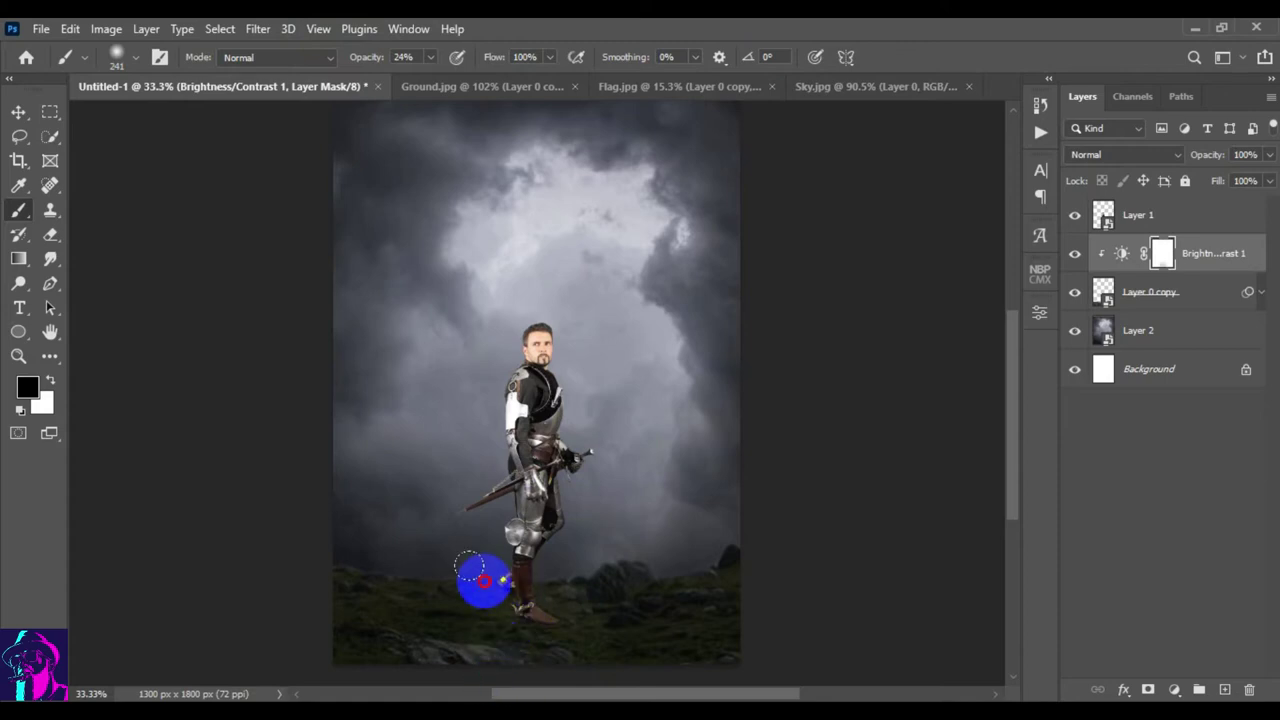
- Paint the mask around the knight's feet, touch up with white, and hide the knight layer
mouse_move(506, 650)
mouse_down()
mouse_move(472, 584)
mouse_move(480, 614)
mouse_move(469, 620)
mouse_move(532, 636)
mouse_up()
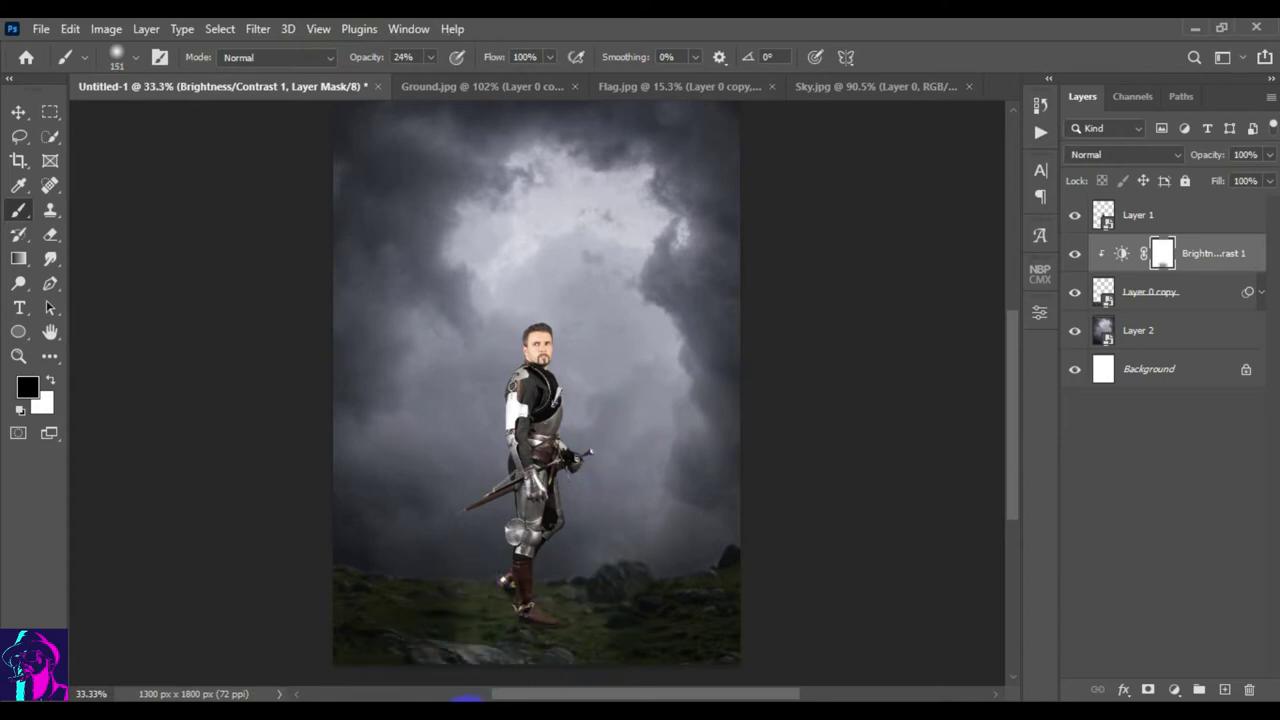
mouse_move(637, 594)
mouse_down()
mouse_move(663, 591)
mouse_move(550, 593)
mouse_up()
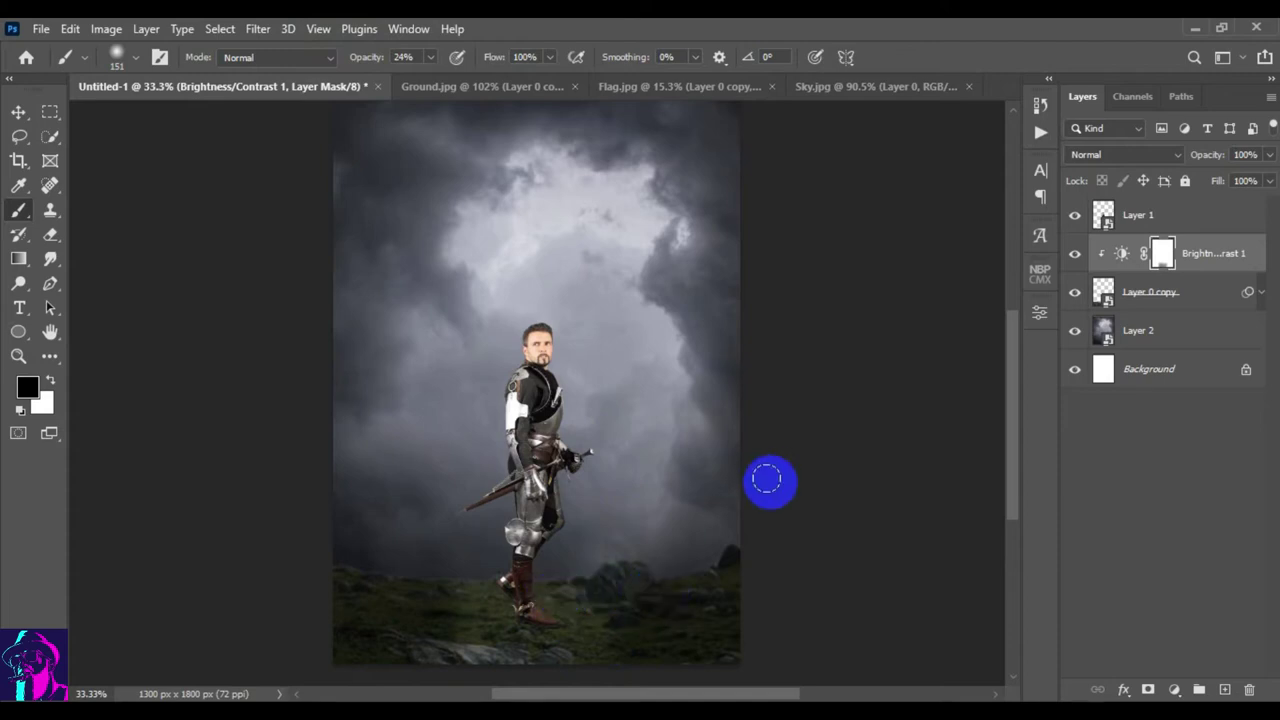
mouse_move(1205, 155)
mouse_down()
mouse_move(1203, 180)
mouse_move(1250, 157)
mouse_up()
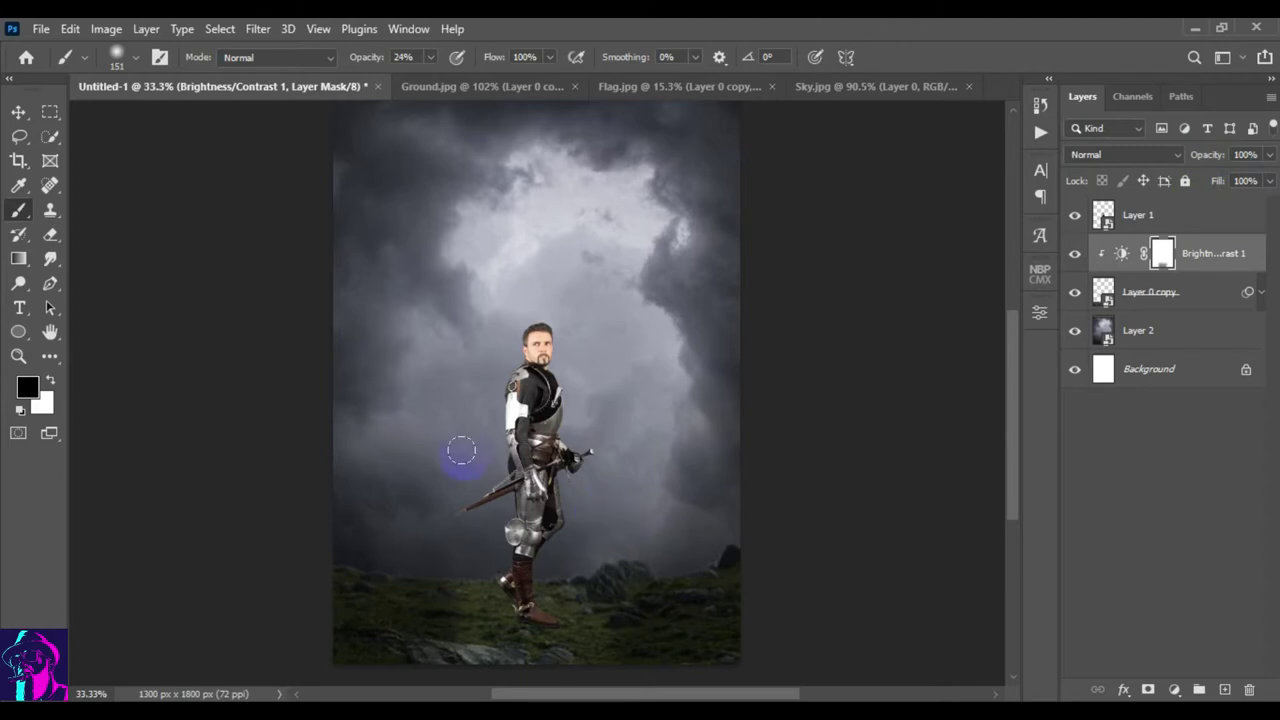
click(50, 381)
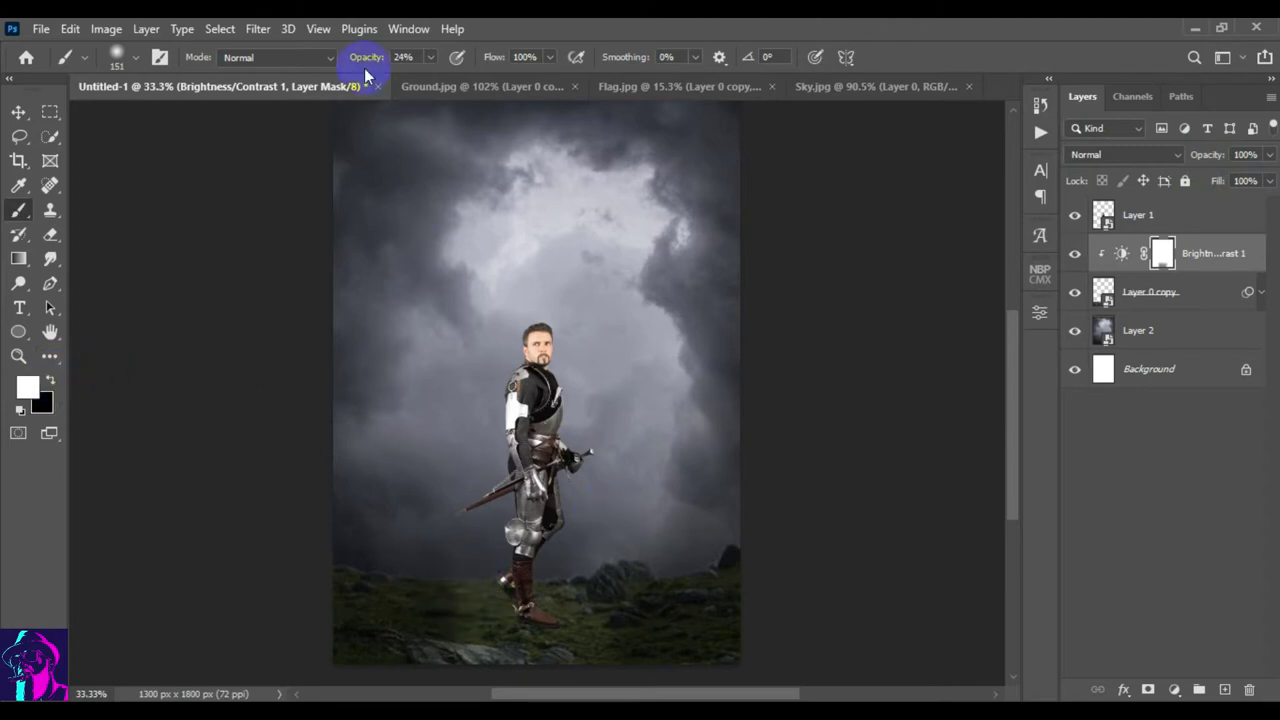
drag(471, 589, 477, 571)
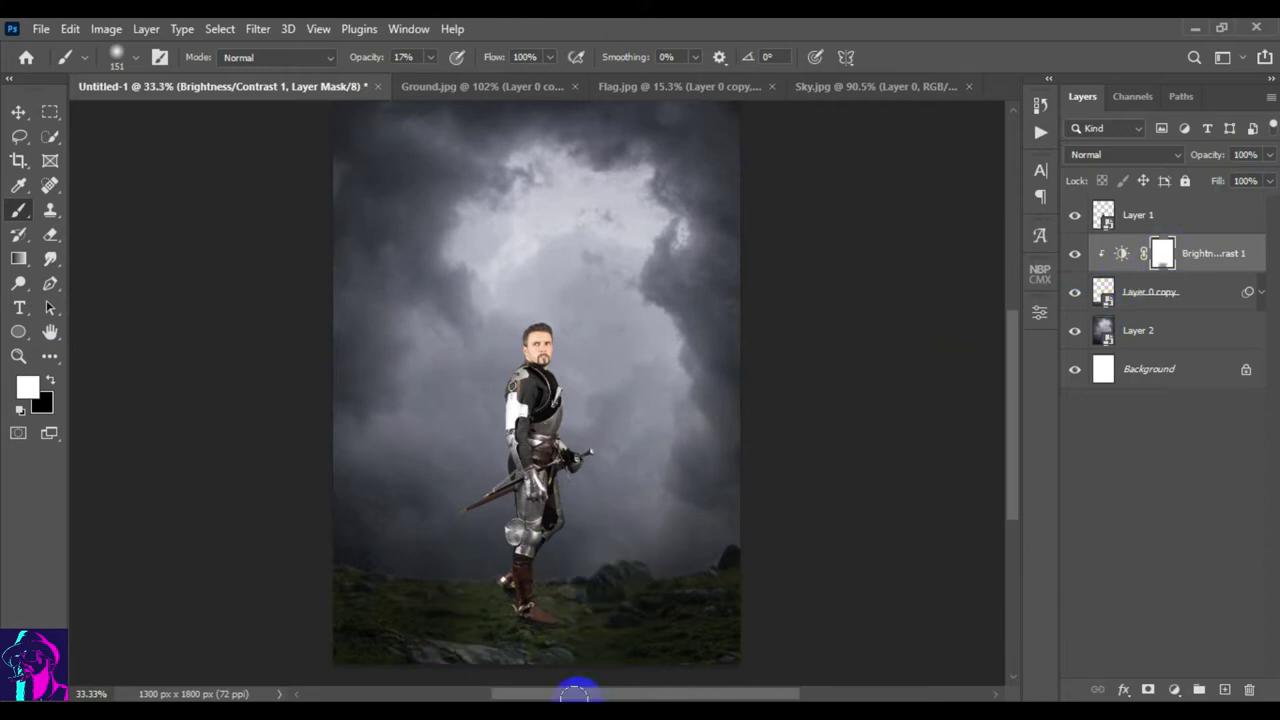
click(1074, 215)
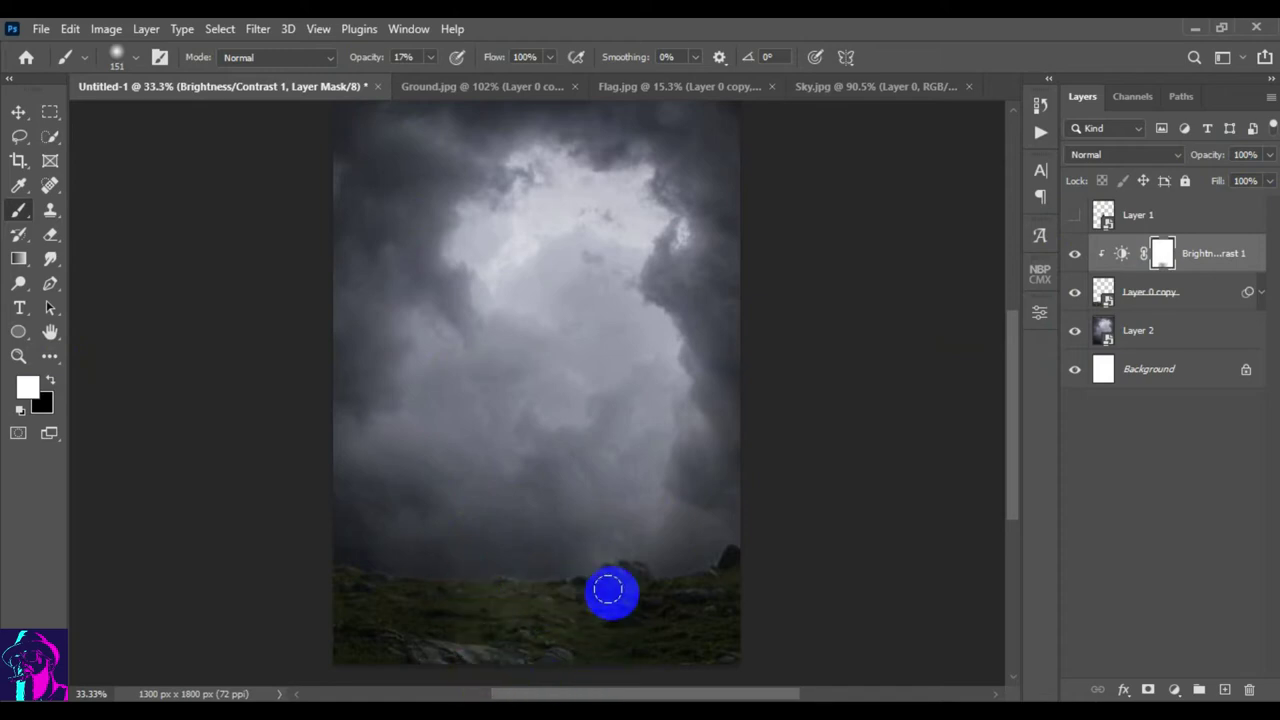
click(20, 113)
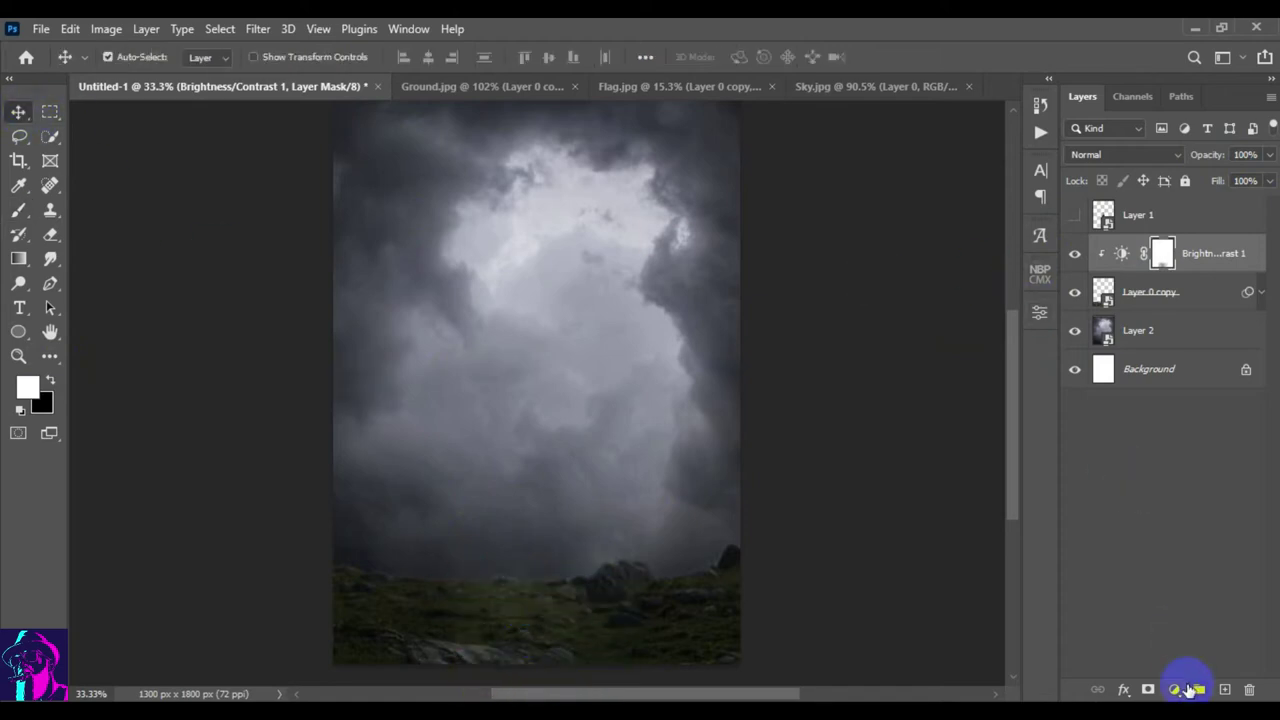
- Add a Hue/Saturation adjustment clipped to the ground with Saturation -34 and Lightness -21
click(1174, 690)
click(1185, 506)
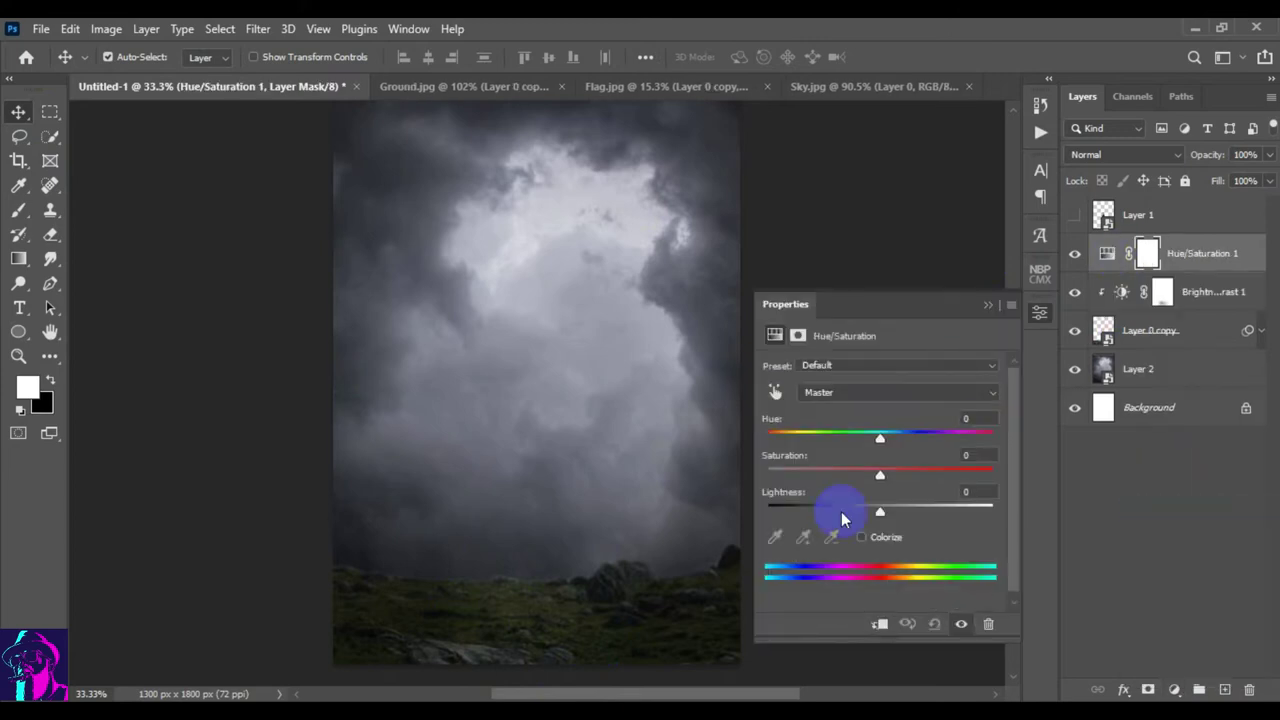
click(876, 626)
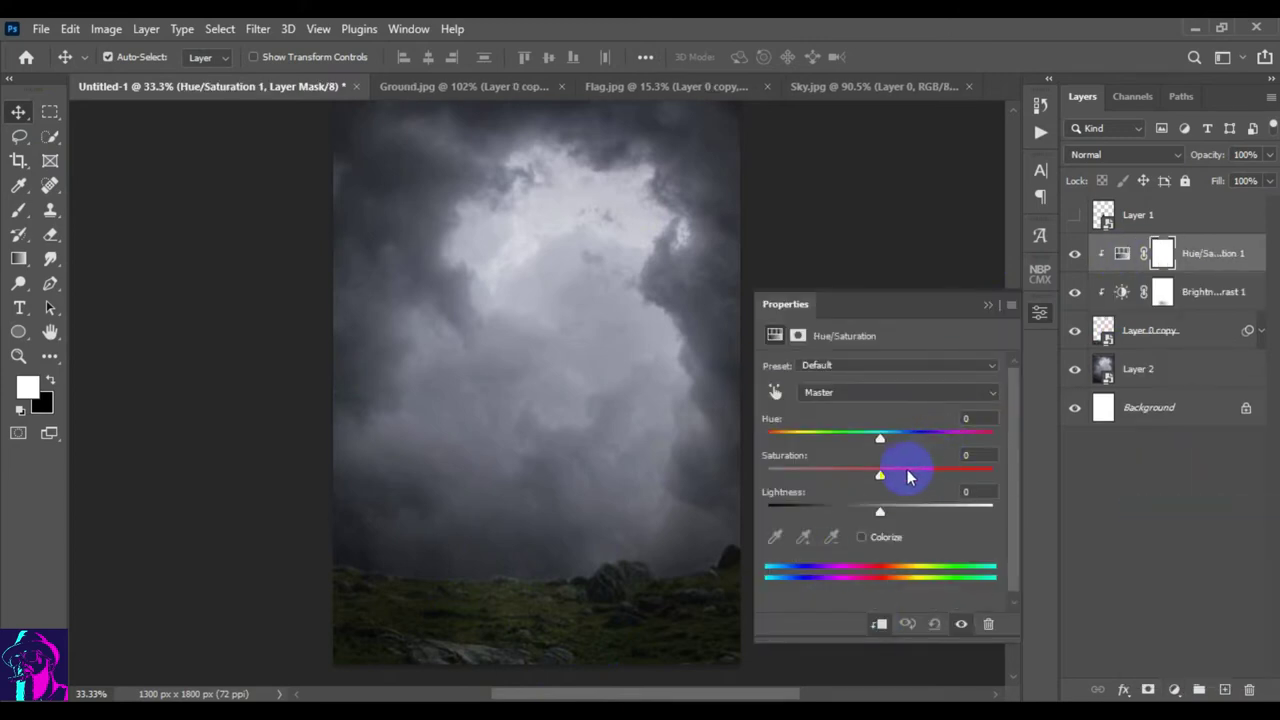
drag(863, 513, 862, 513)
drag(880, 470, 881, 478)
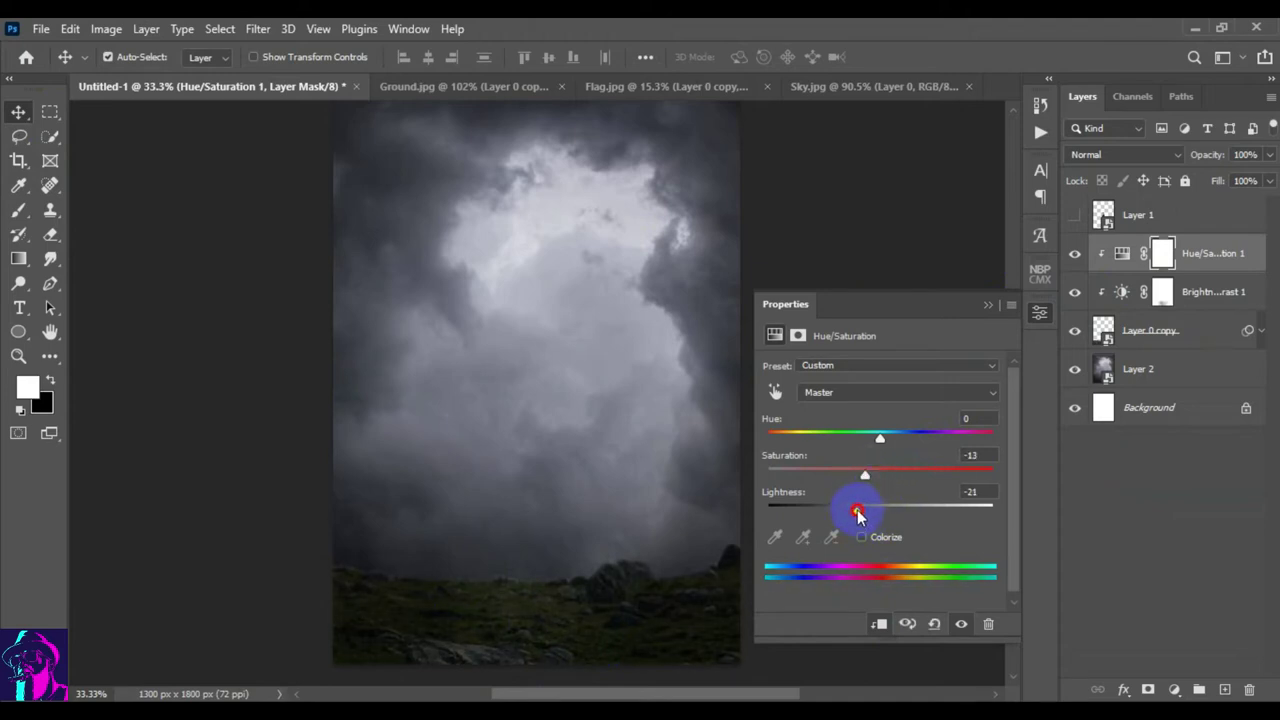
mouse_move(893, 478)
mouse_down()
mouse_move(908, 474)
mouse_move(853, 477)
mouse_up()
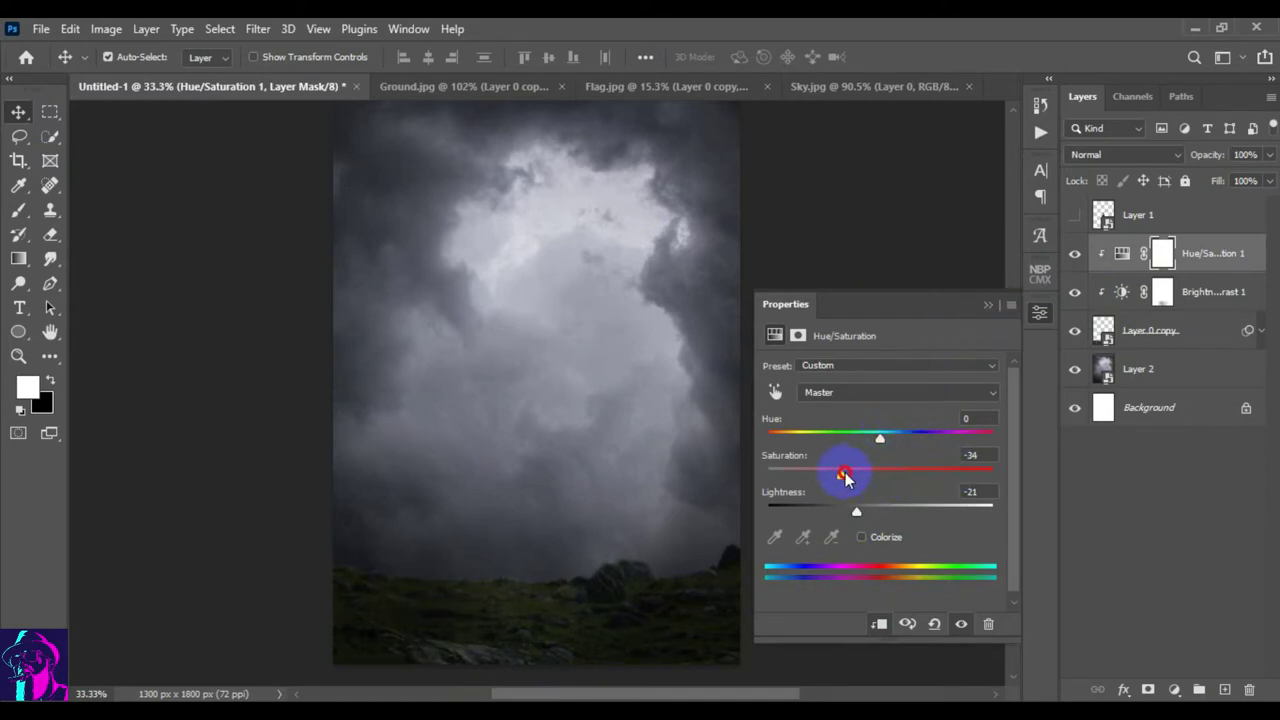
click(986, 306)
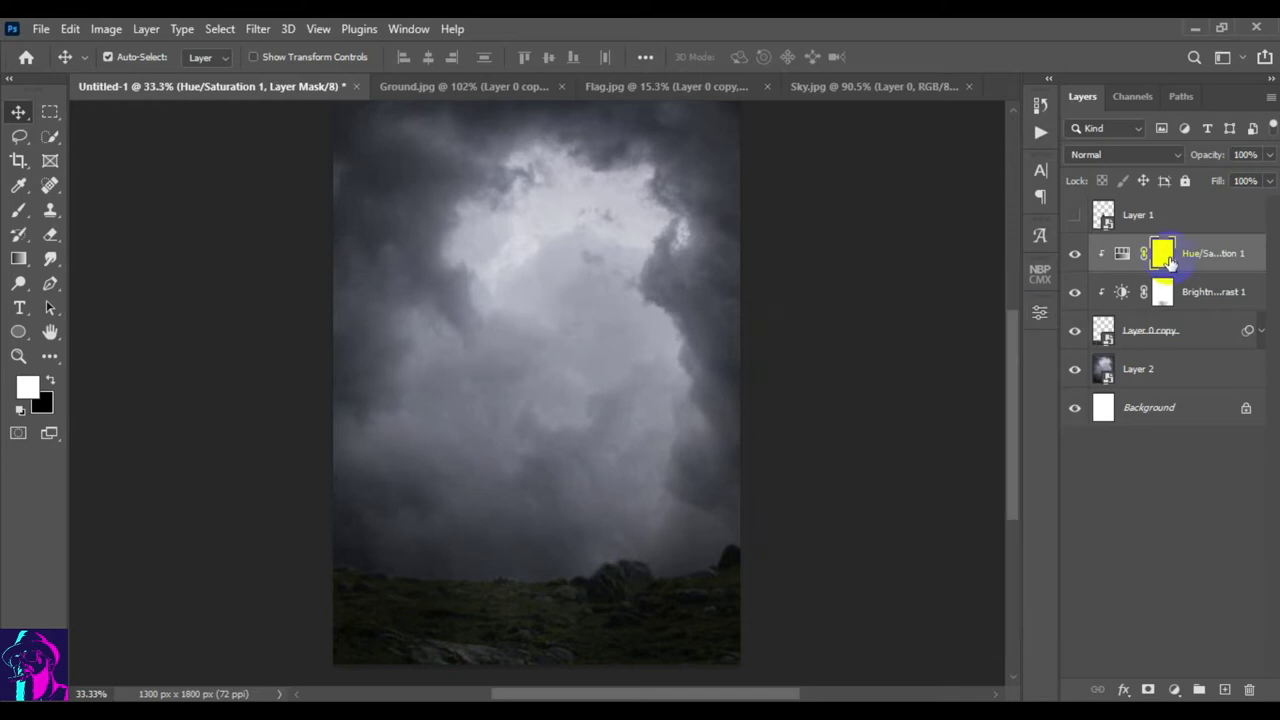
- Paint the adjustment's mask over the lower canvas with a 229 px soft brush at 33% opacity
click(18, 212)
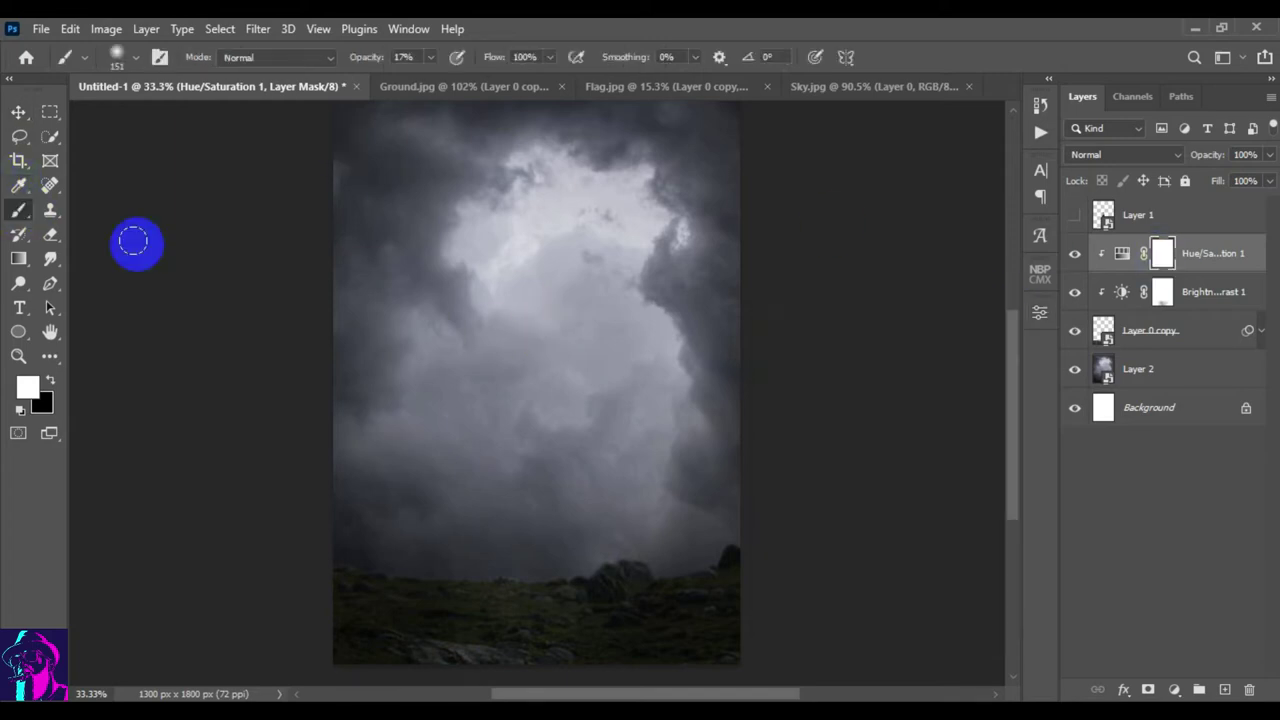
right_click(504, 333)
click(990, 27)
click(751, 414)
mouse_move(543, 523)
mouse_down()
mouse_move(563, 490)
mouse_move(597, 583)
mouse_move(503, 643)
mouse_move(526, 609)
mouse_move(547, 660)
mouse_up()
click(403, 57)
click(770, 468)
mouse_move(760, 460)
mouse_down()
mouse_move(595, 588)
mouse_move(486, 594)
mouse_move(614, 634)
mouse_up()
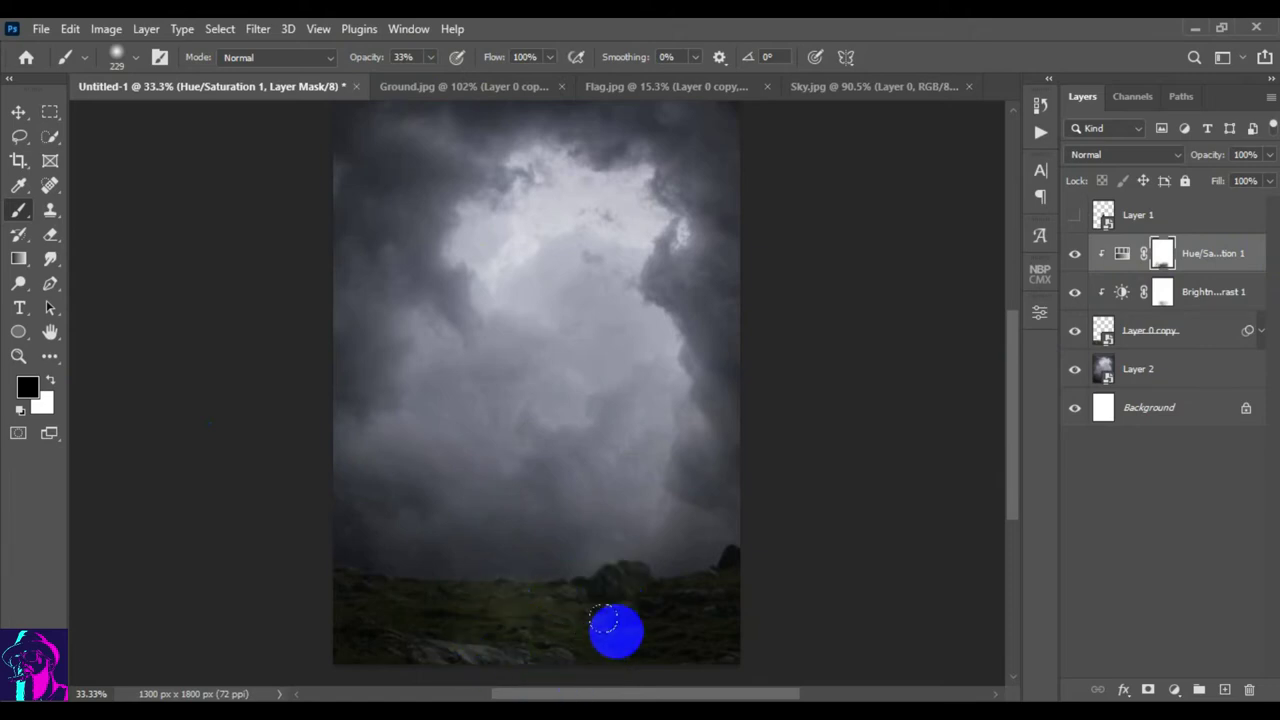
click(22, 113)
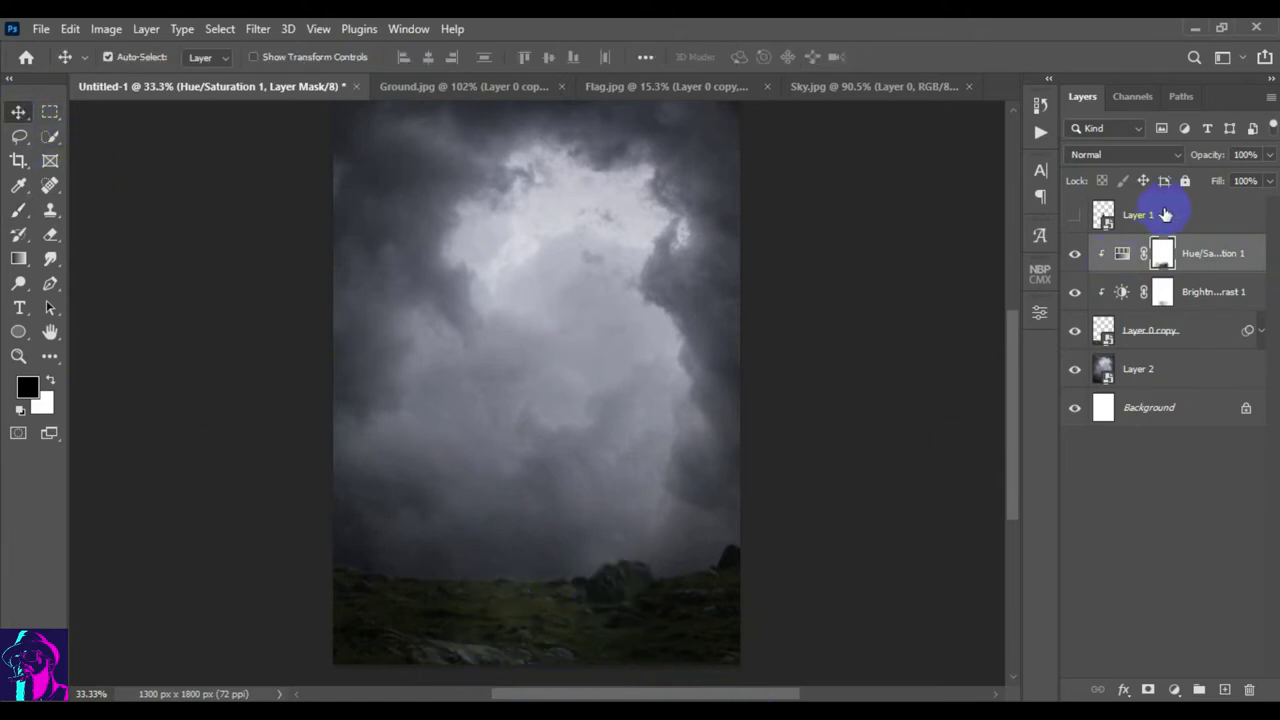
- Transform Layer 0 copy to nudge the grassy ground slightly right, dismissing the smart filter warning
click(1165, 214)
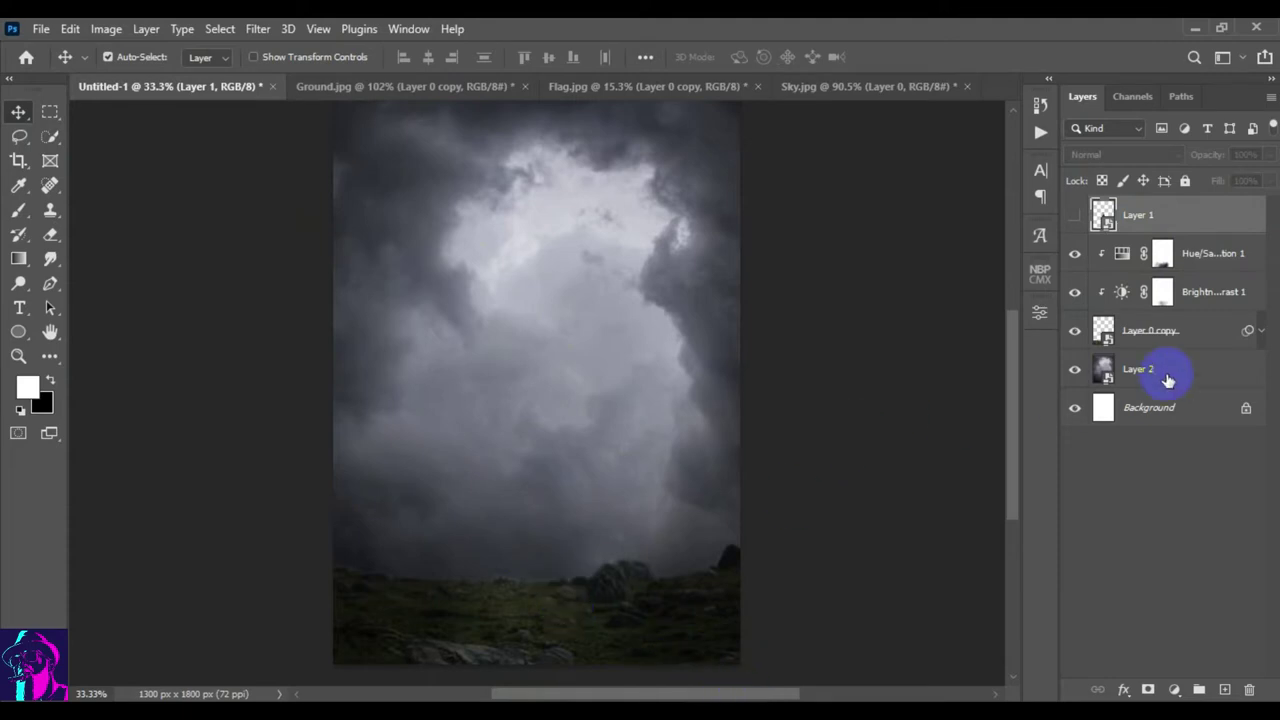
drag(1175, 374, 1182, 291)
click(1170, 340)
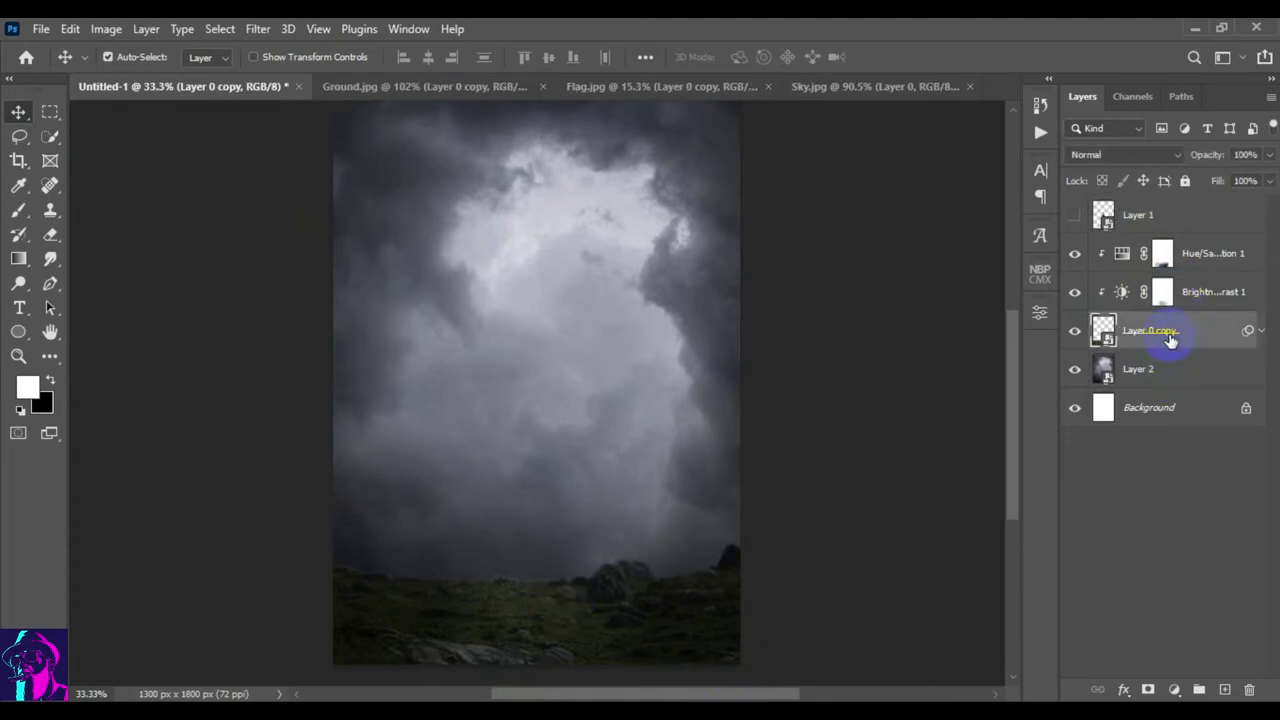
key(ctrl+t)
click(660, 302)
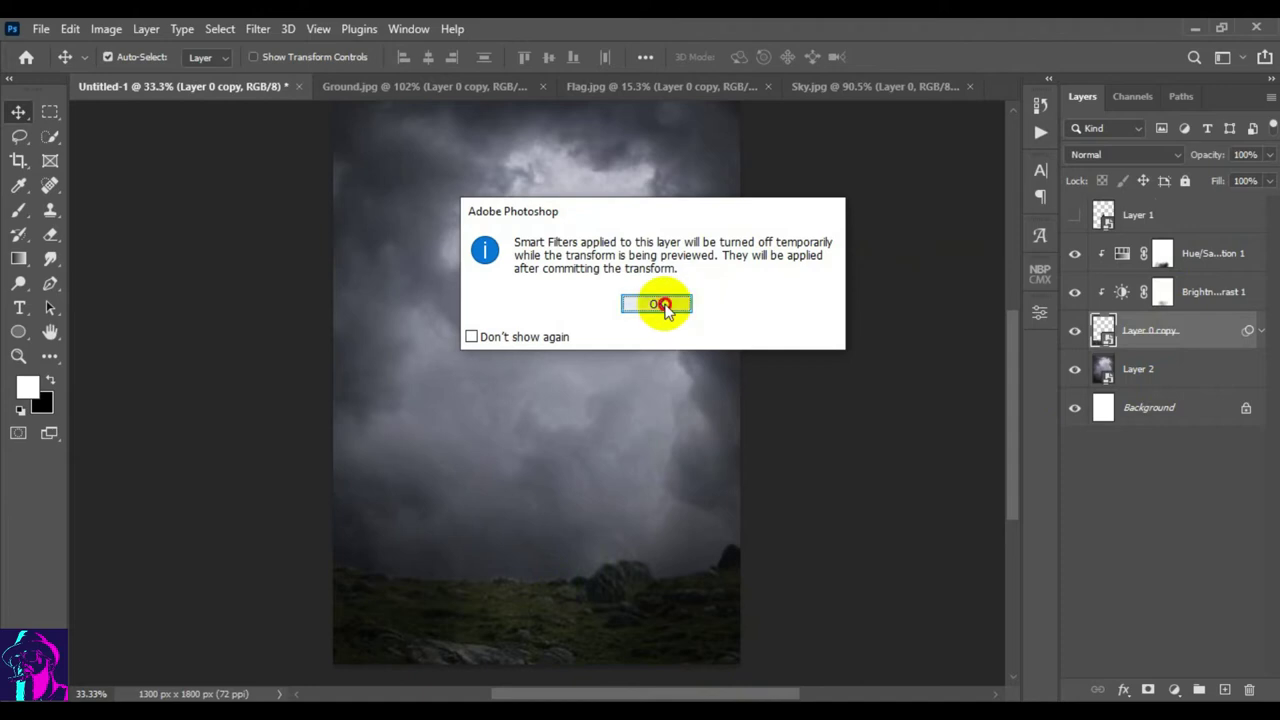
drag(730, 648, 757, 650)
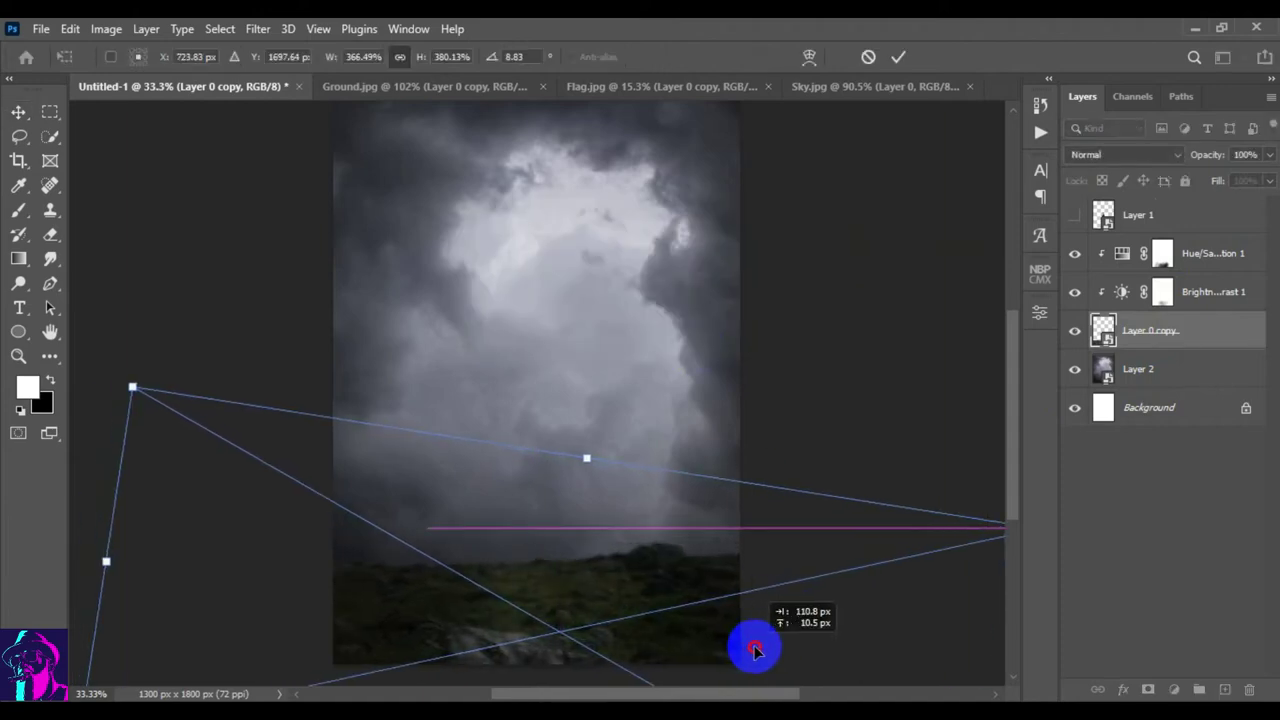
click(898, 56)
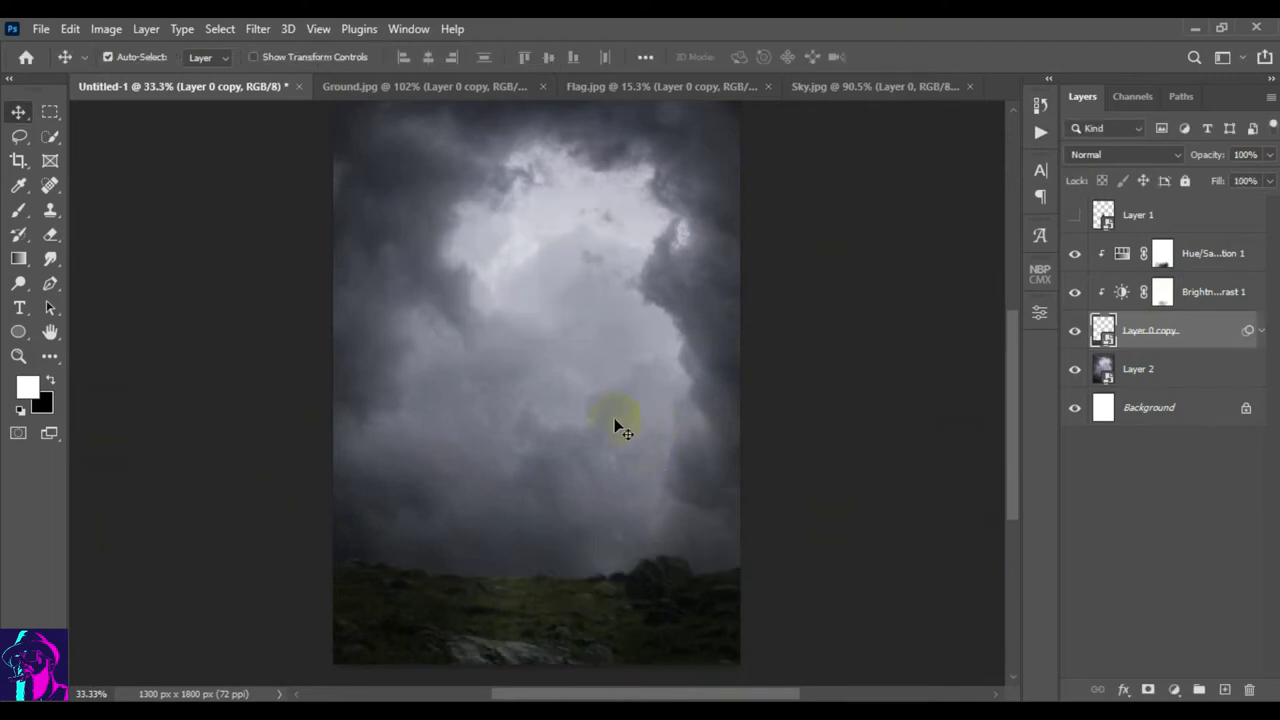
click(742, 681)
- Mask Layer 0 copy with a black-to-white gradient fading from mid-sky down to the horizon
click(1029, 425)
click(1075, 331)
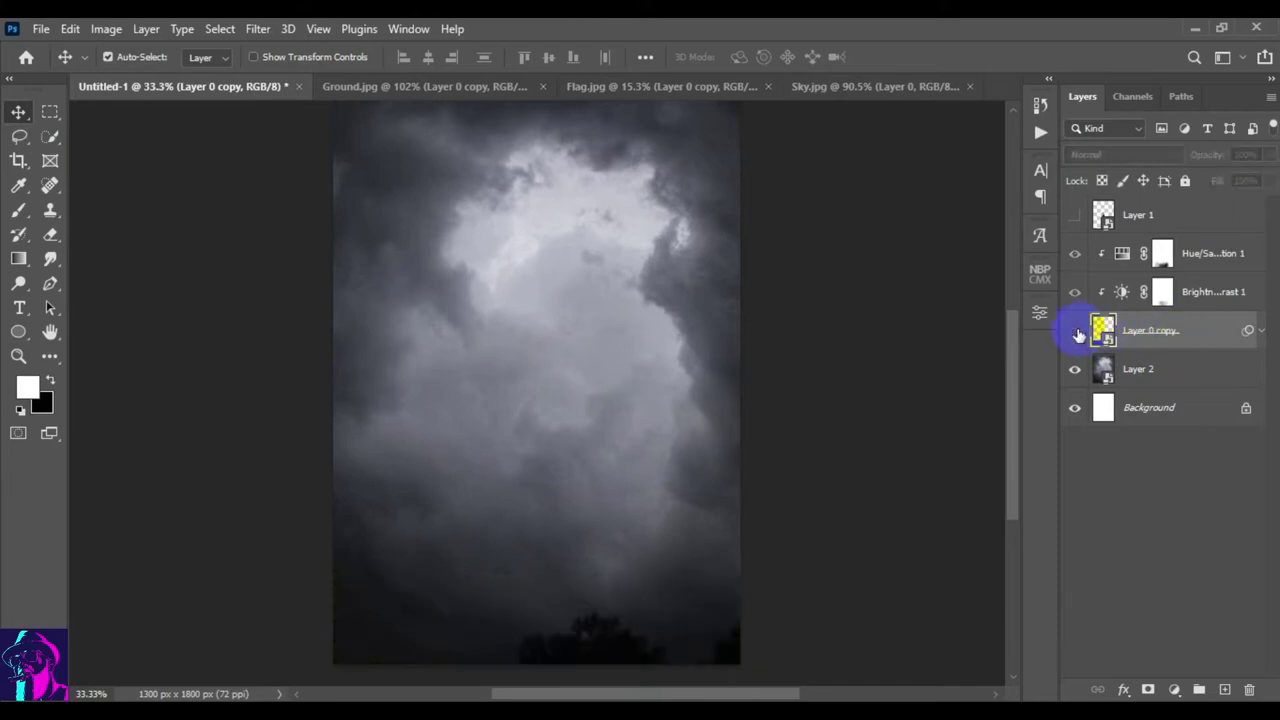
click(1149, 687)
key(x)
click(19, 259)
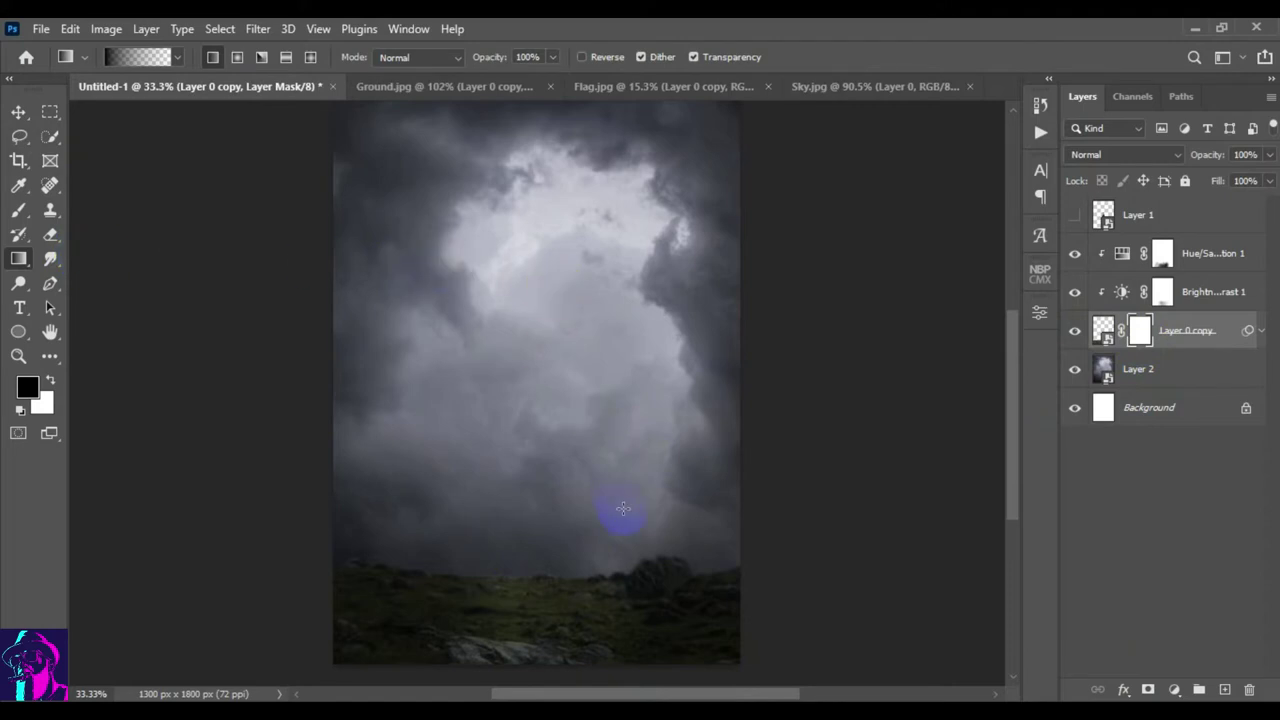
drag(602, 482, 600, 586)
mouse_move(594, 494)
mouse_down()
mouse_move(594, 620)
mouse_move(670, 428)
mouse_up()
drag(603, 383, 609, 643)
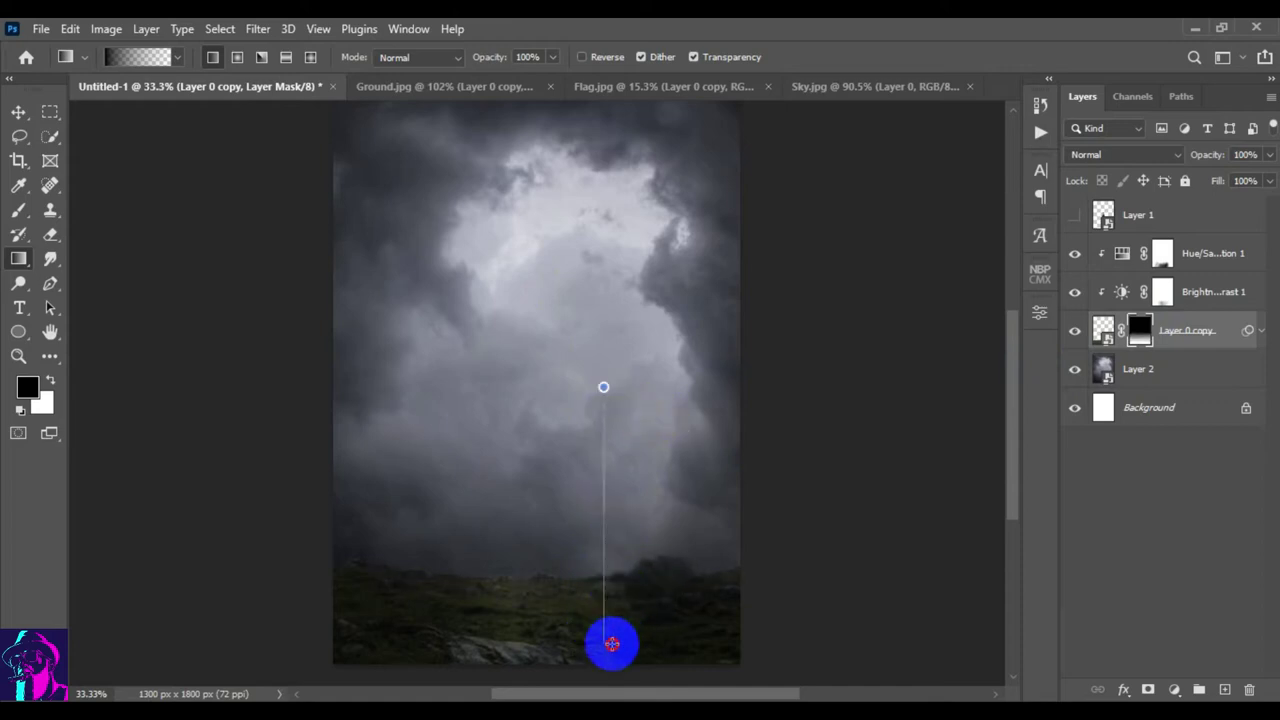
drag(614, 530, 609, 640)
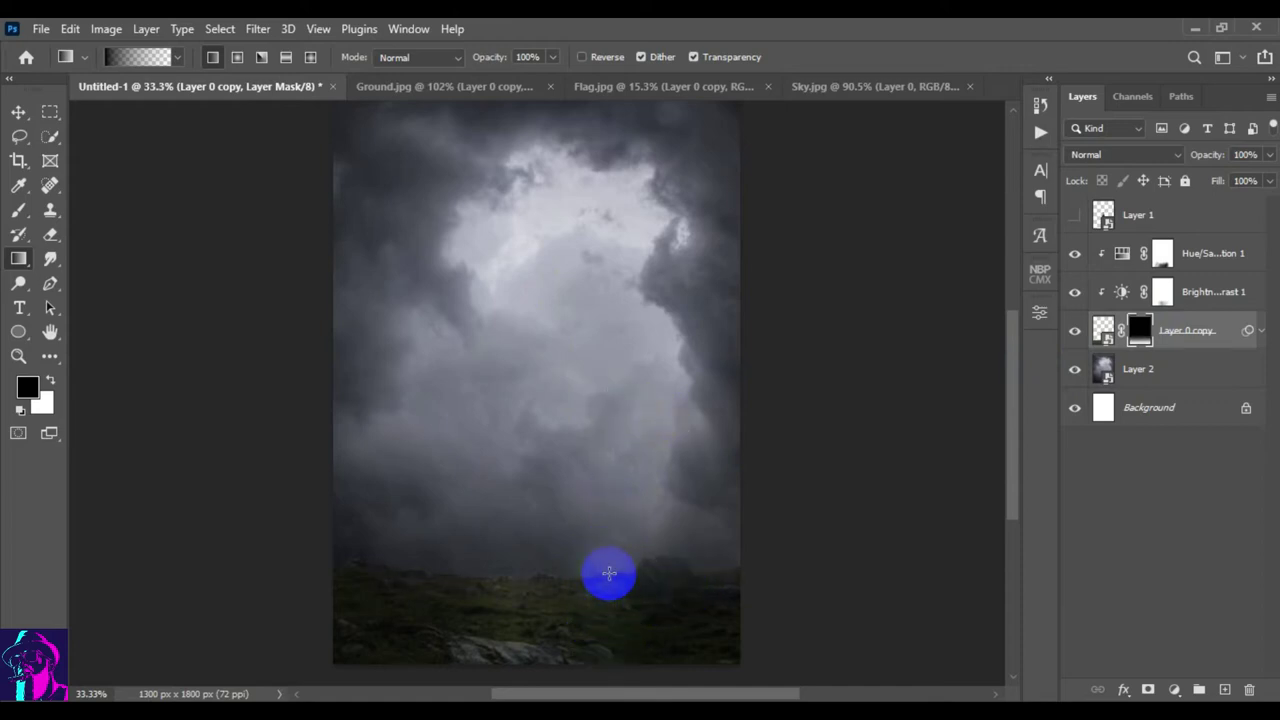
- Add a new empty Layer 3 above the sky layer, Layer 2
click(19, 113)
click(1200, 375)
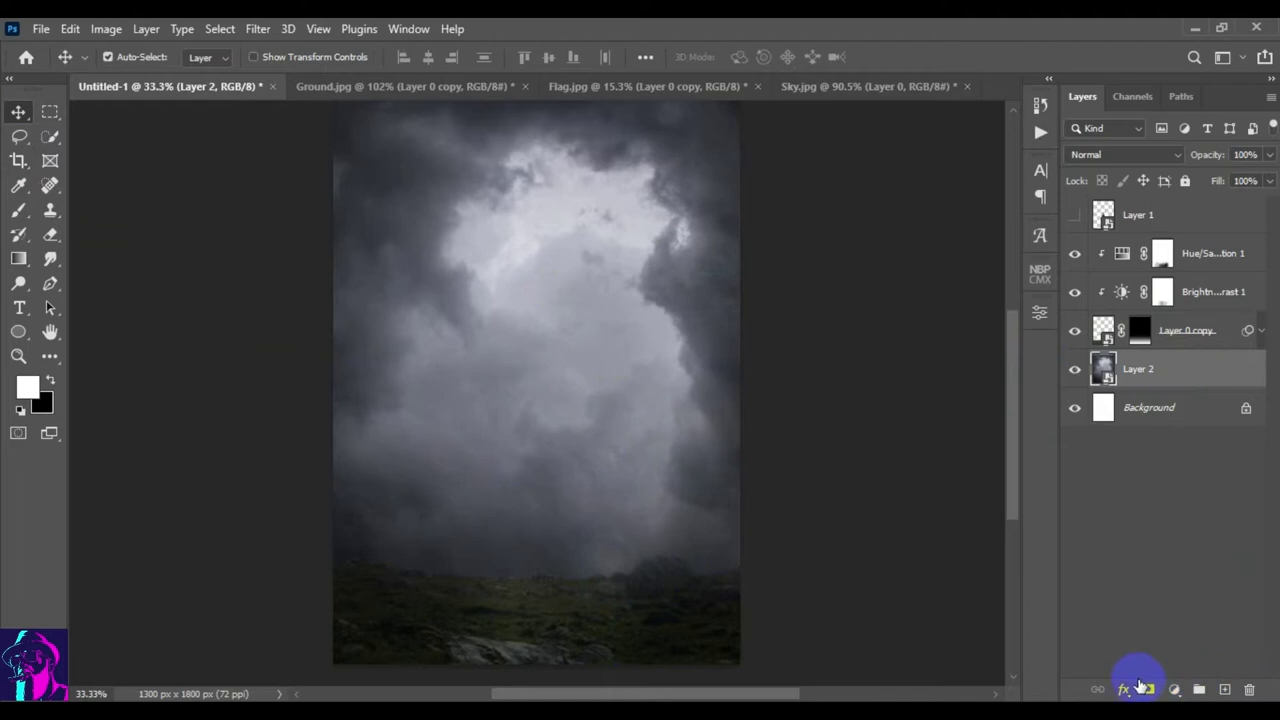
click(1224, 689)
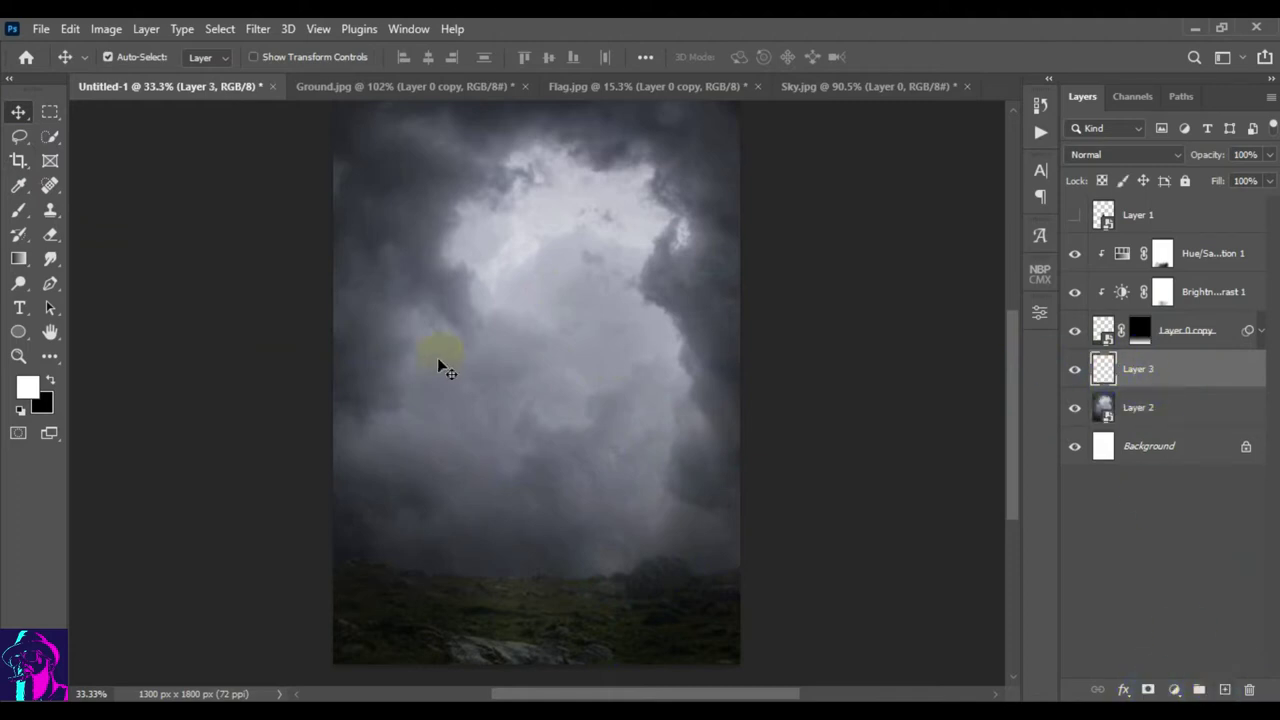
- Set up the Fog 13 brush at 51% opacity and about 1392 px
click(20, 213)
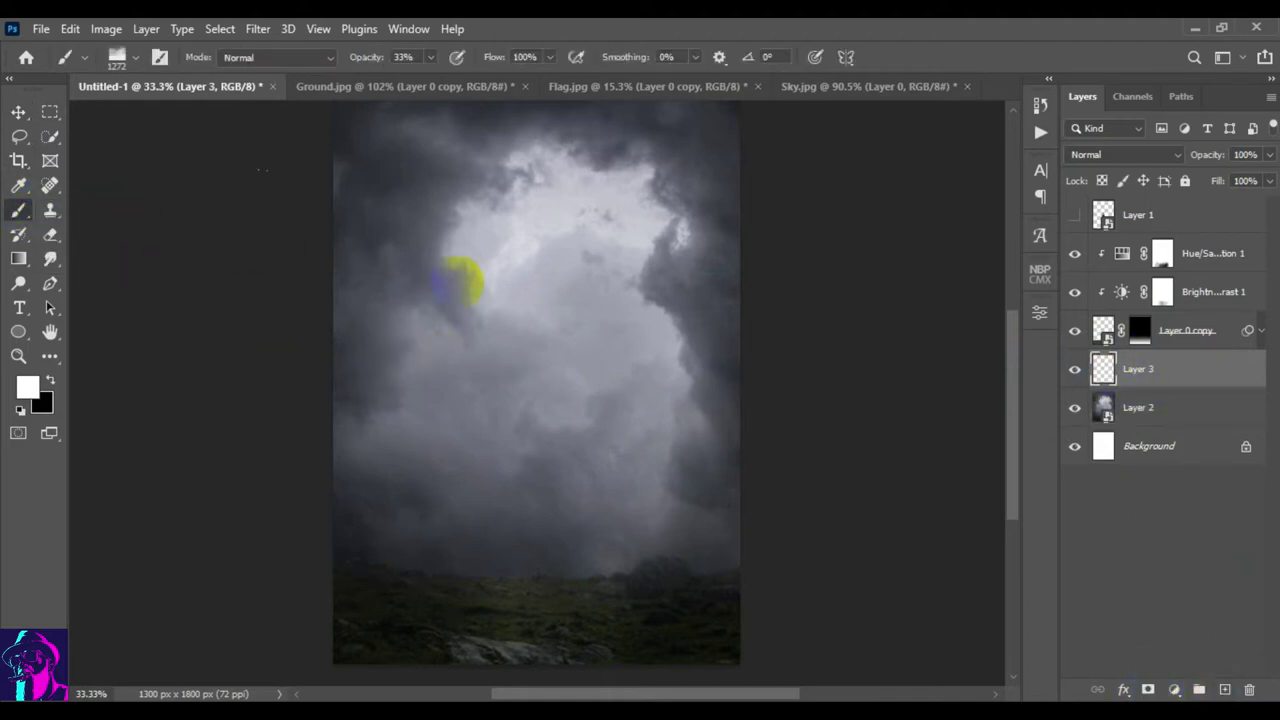
right_click(594, 314)
scroll(735, 510, up, 1)
scroll(734, 509, up, 3)
scroll(734, 500, down, 2)
scroll(734, 495, down, 2)
click(710, 558)
click(880, 180)
drag(668, 418, 455, 432)
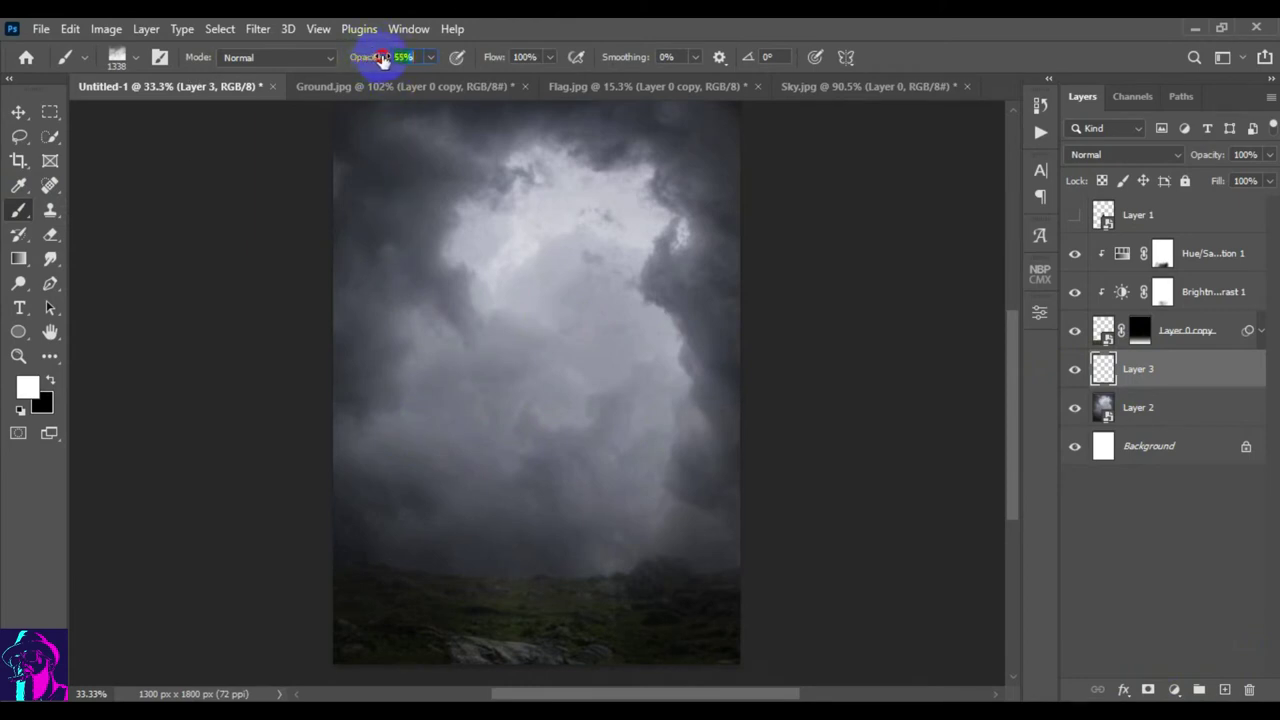
click(561, 537)
mouse_move(563, 540)
mouse_down()
mouse_move(602, 507)
mouse_move(608, 423)
mouse_up()
drag(537, 517, 525, 517)
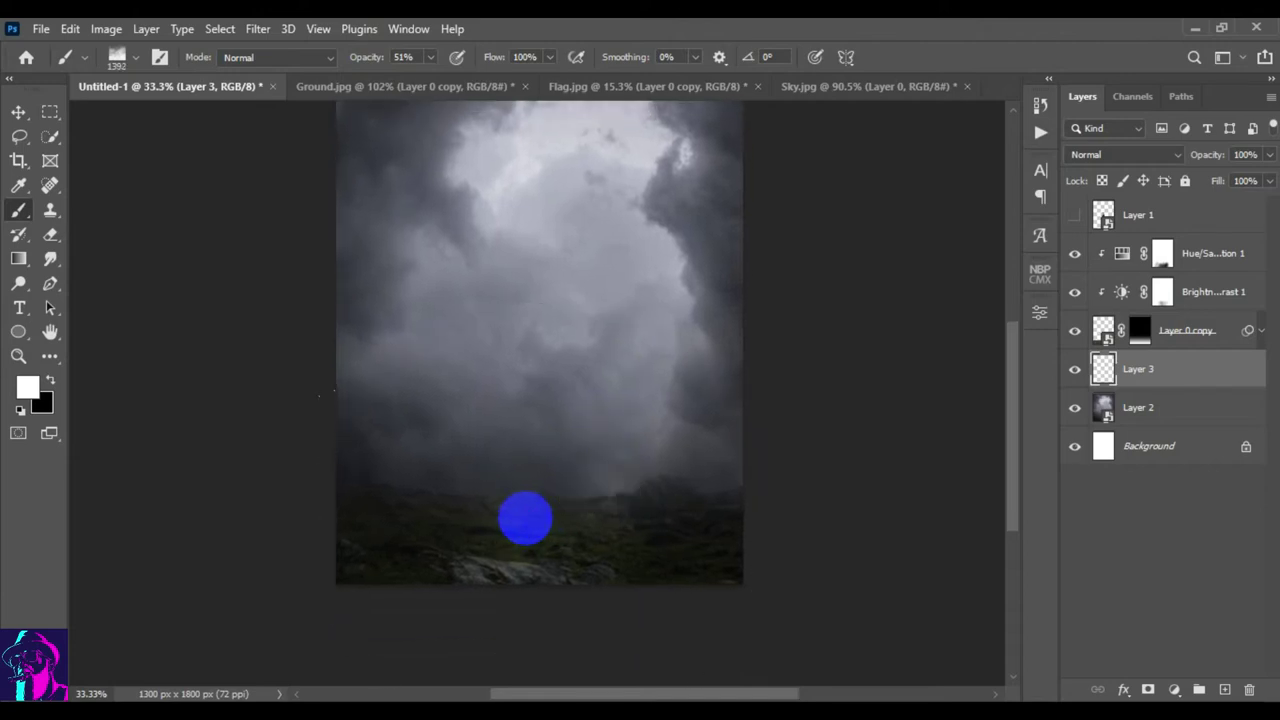
- Paint soft white haze over the lower sky and along the horizon on Layer 3
click(540, 535)
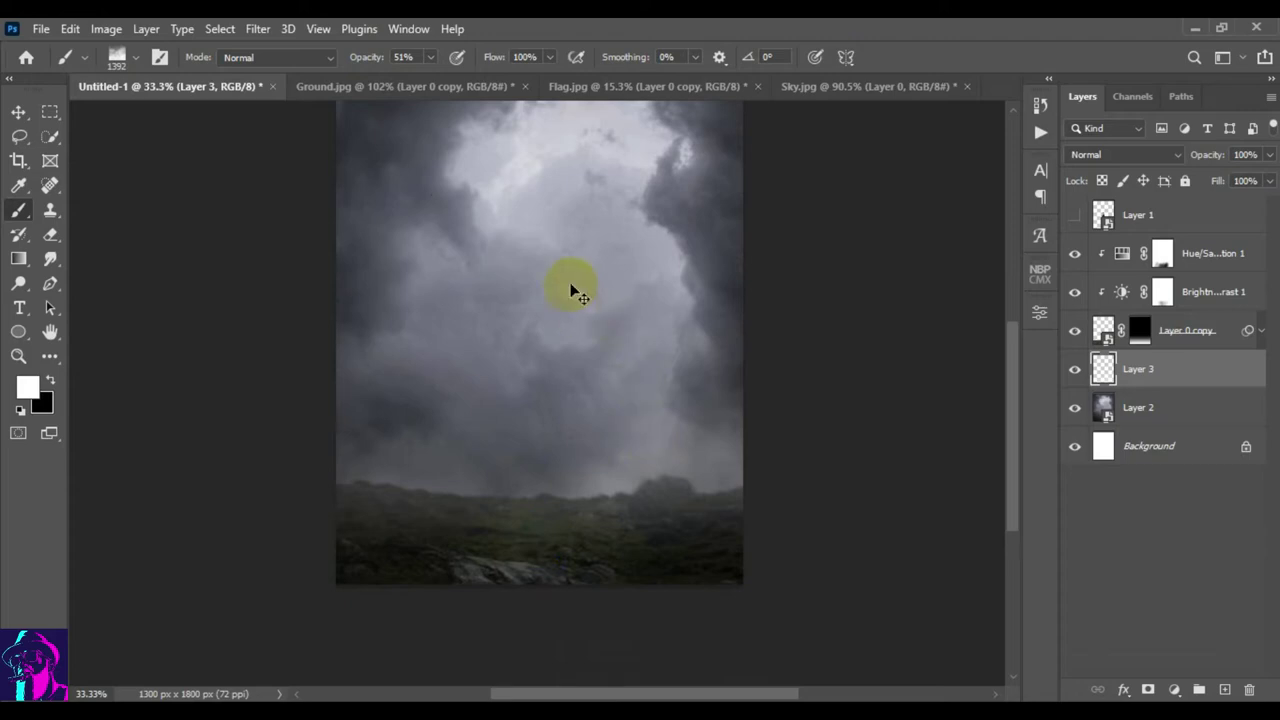
key(ctrl+z)
drag(566, 503, 551, 543)
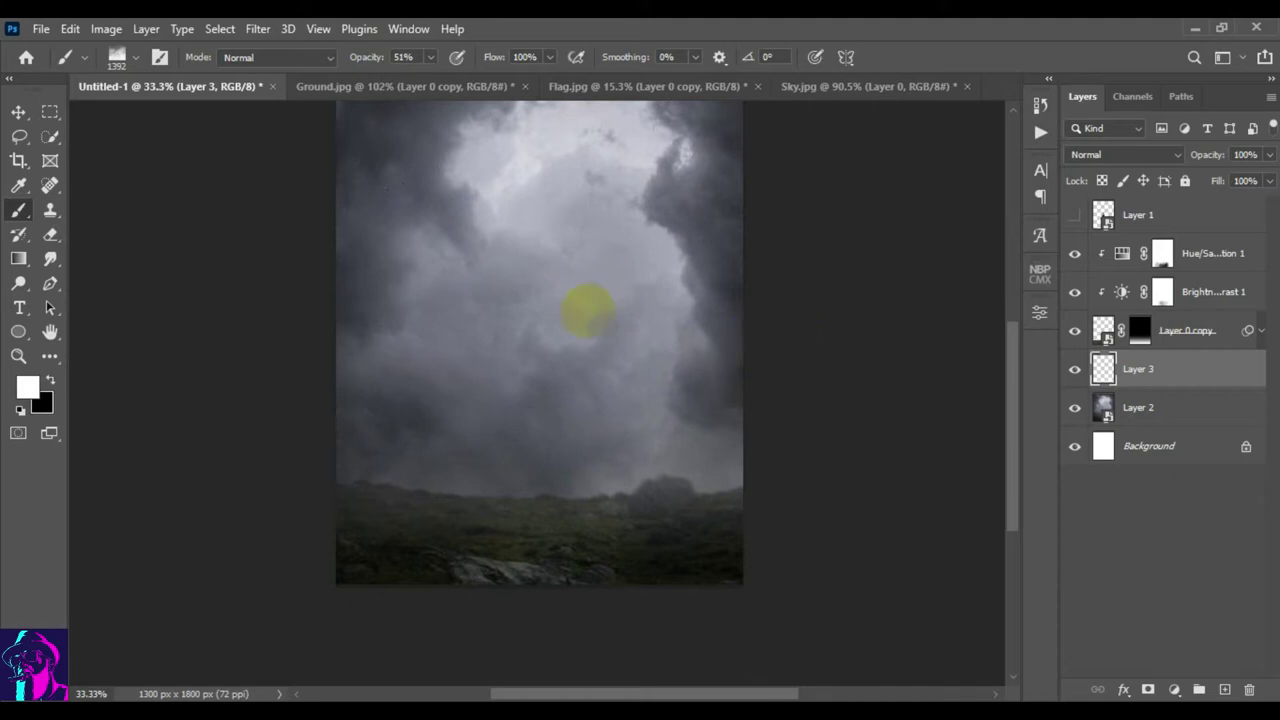
drag(541, 440, 540, 533)
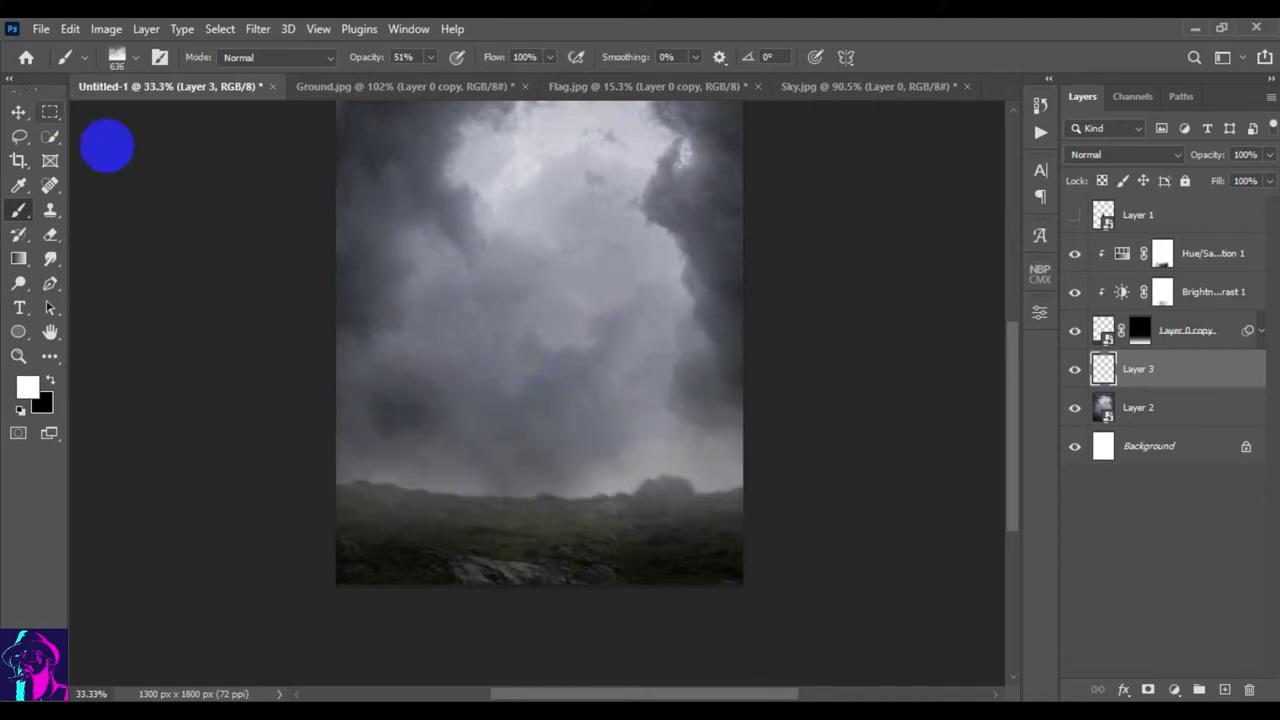
- Switch the brush to Soft Round at 450 px
right_click(560, 332)
scroll(664, 420, up, 3)
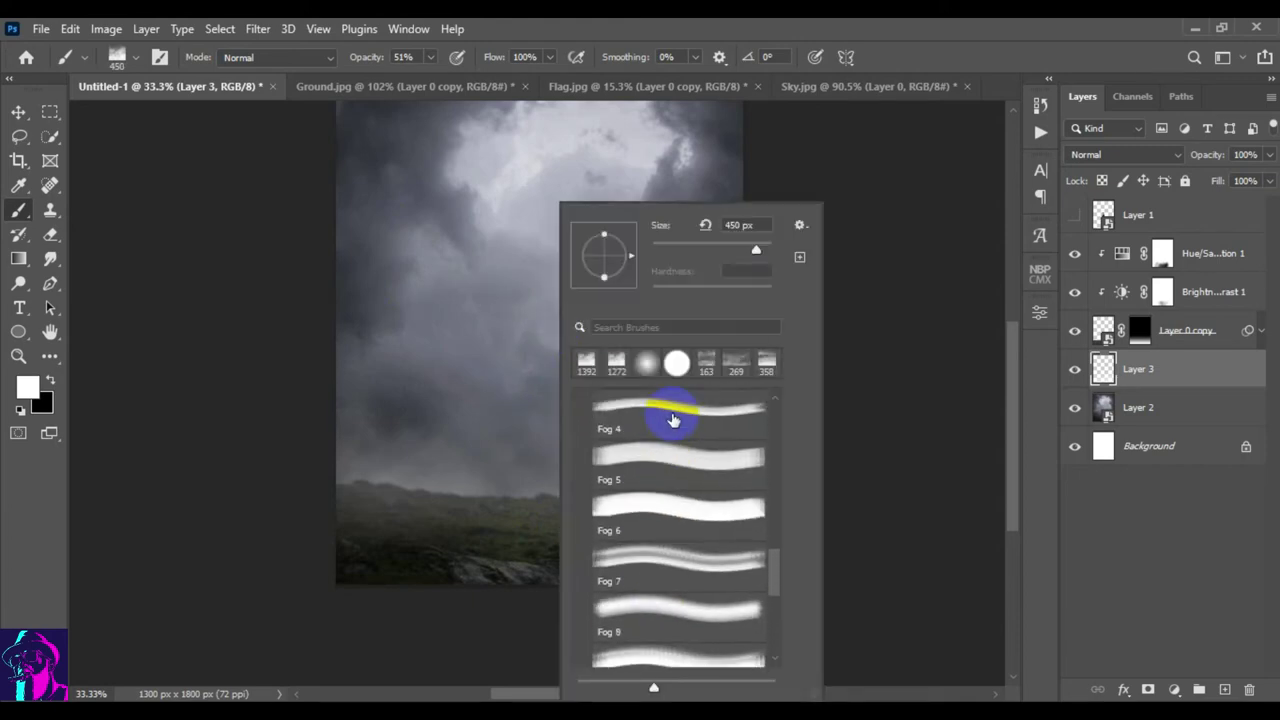
scroll(664, 420, up, 5)
scroll(660, 414, up, 3)
scroll(657, 413, up, 3)
scroll(654, 420, up, 3)
scroll(651, 420, up, 3)
click(640, 435)
click(812, 210)
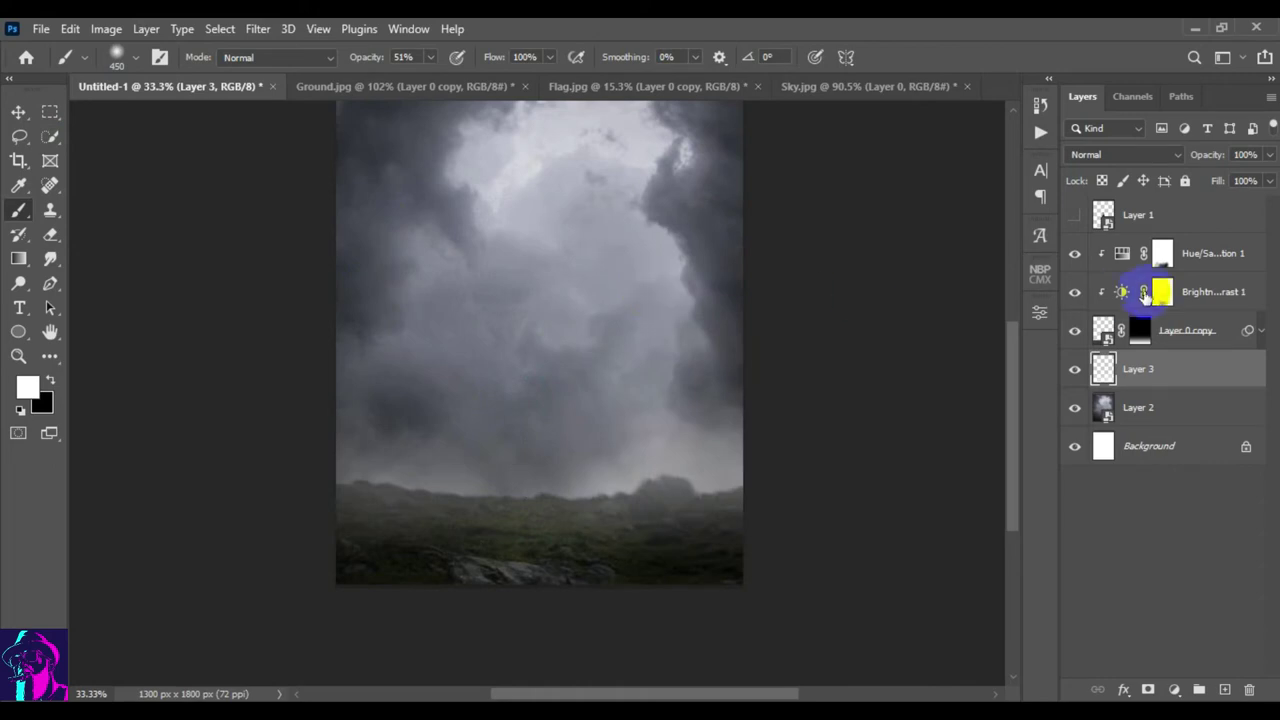
- Target Layer 0 copy's mask with a white brush at 22% opacity
click(1140, 334)
click(45, 377)
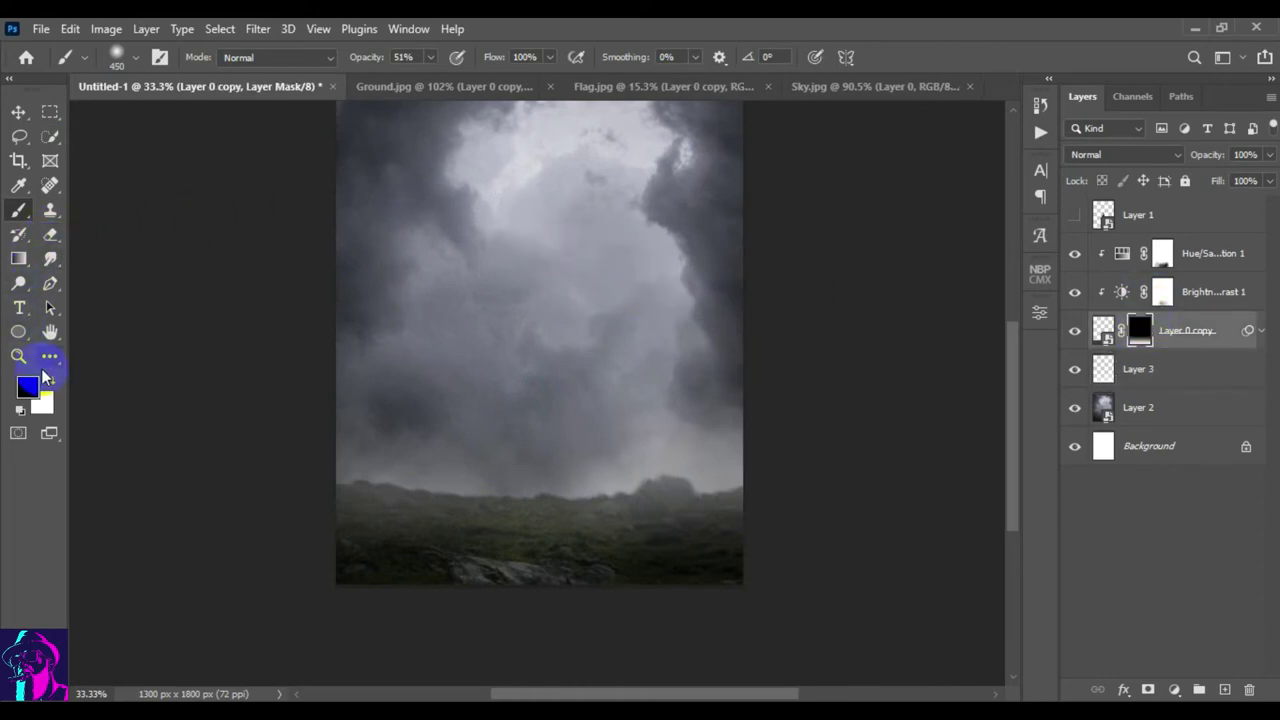
click(18, 214)
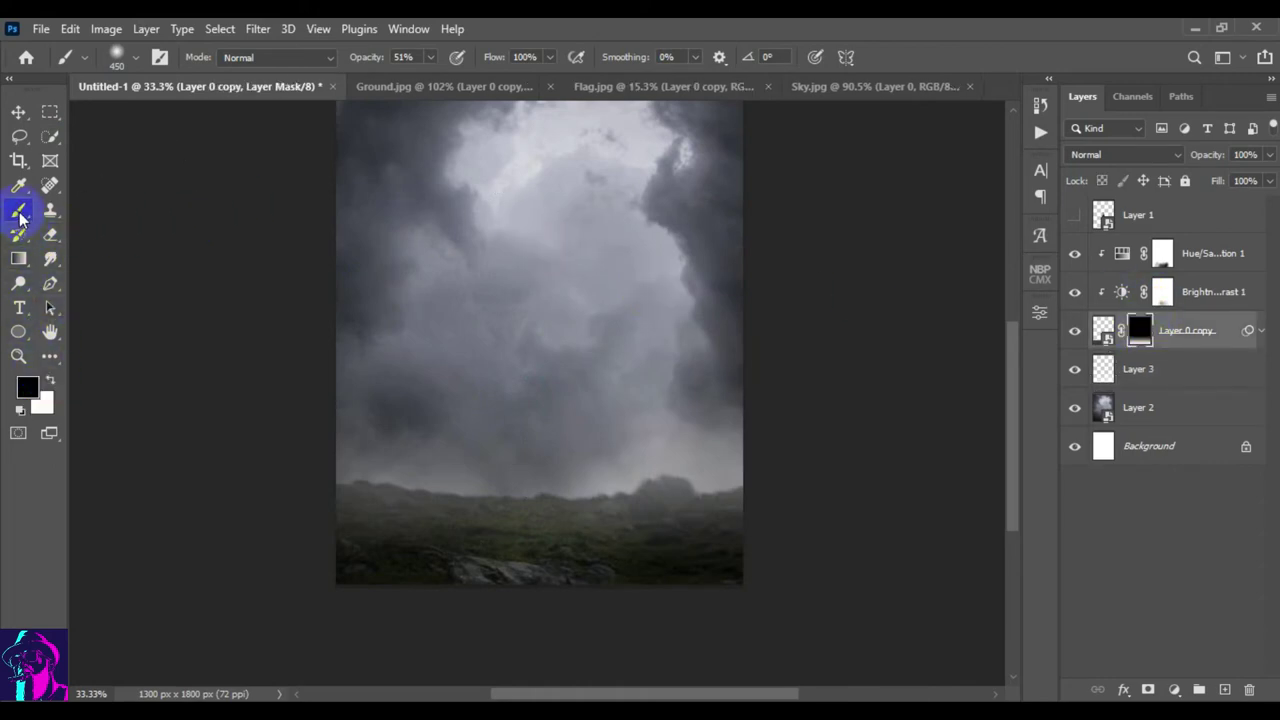
click(362, 57)
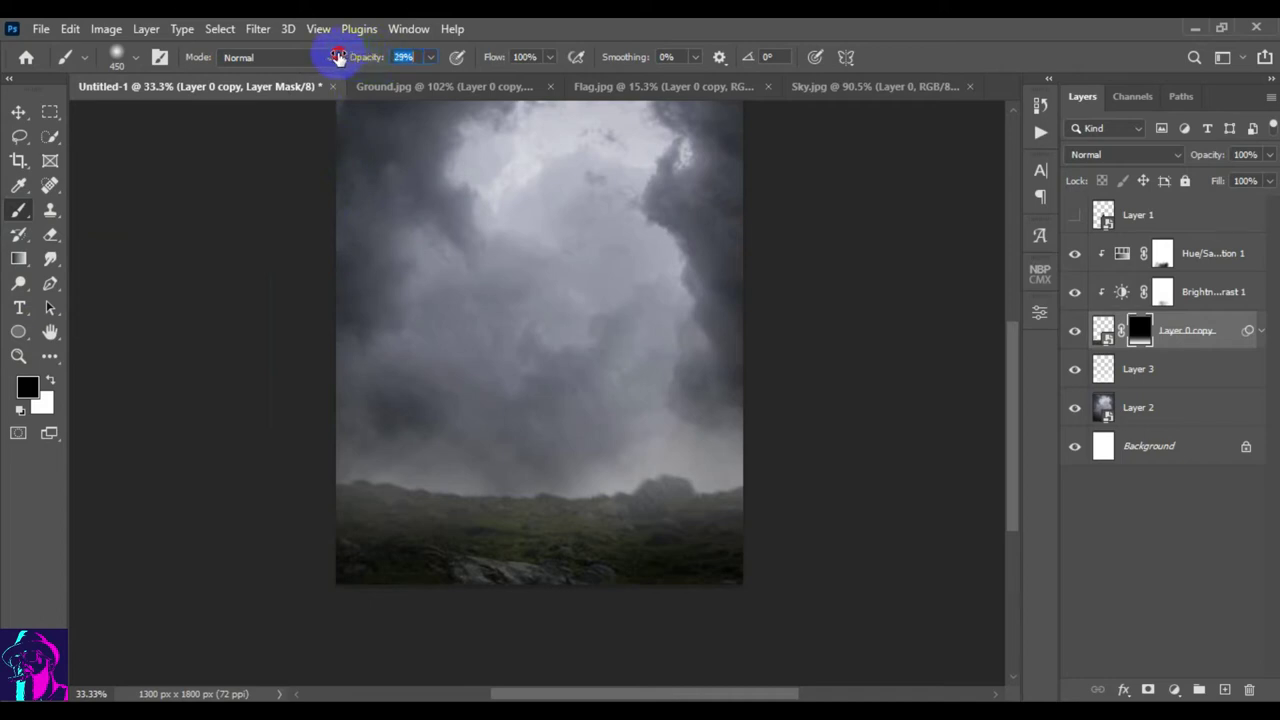
drag(329, 57, 323, 86)
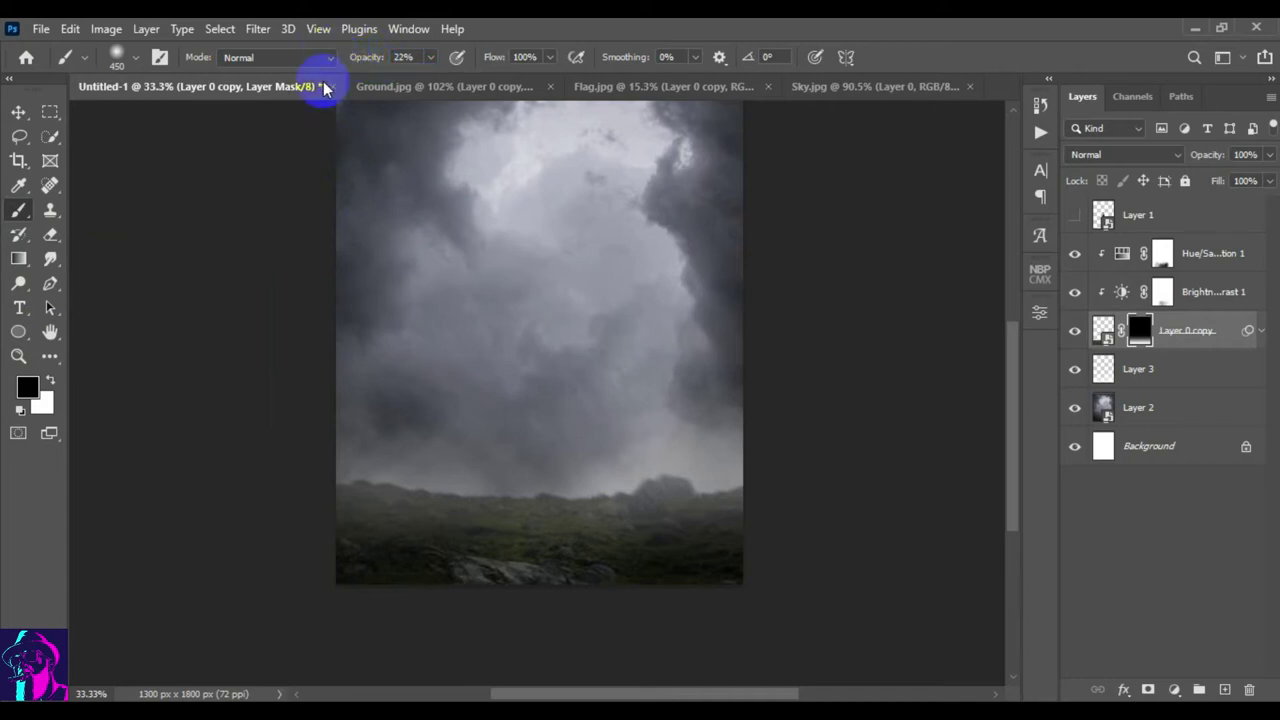
click(49, 392)
- Paint white into the ground mask along the horizon, toggling the haze layer to compare
drag(430, 468, 757, 486)
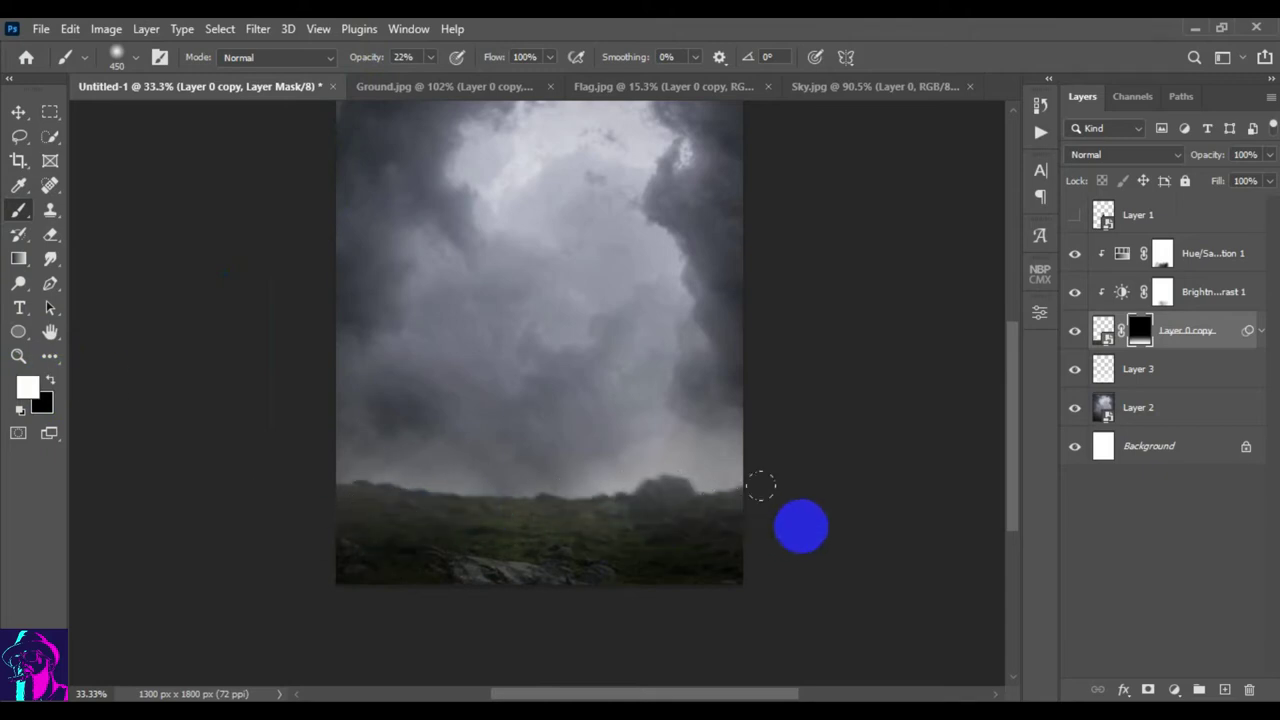
click(1074, 369)
click(1073, 375)
drag(668, 517, 620, 530)
click(1142, 336)
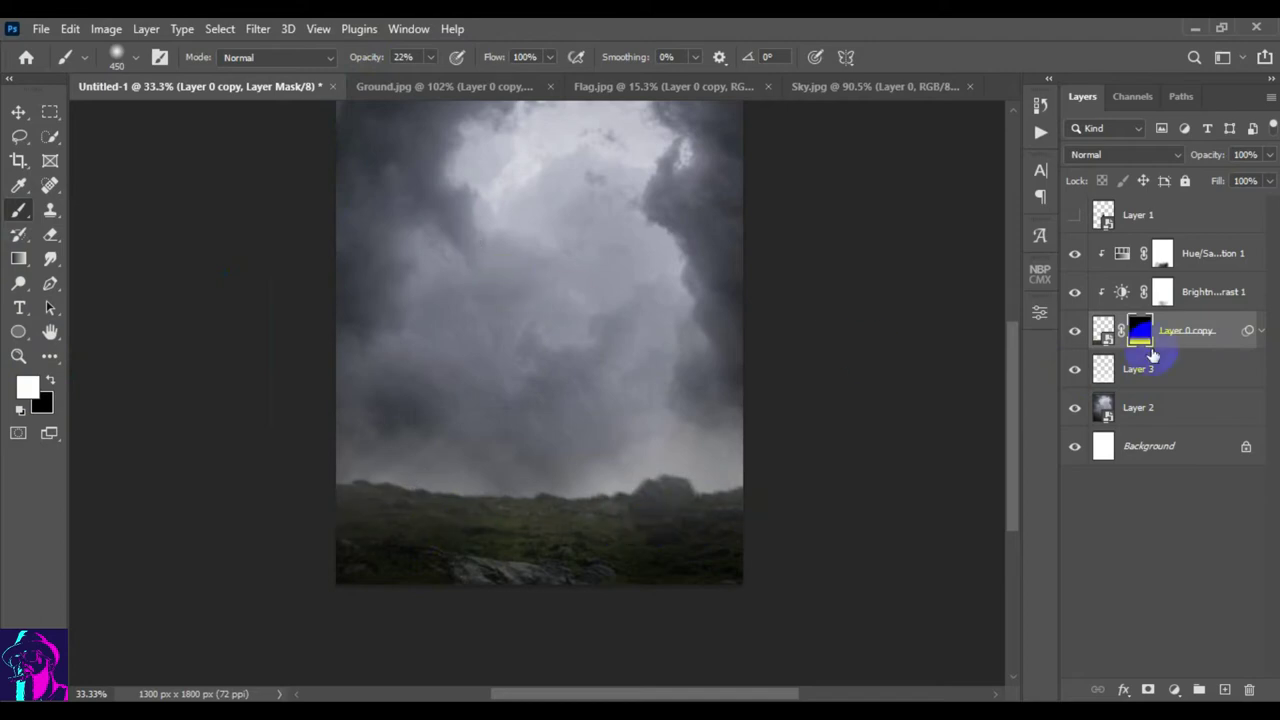
click(239, 238)
alt+right_click(543, 386)
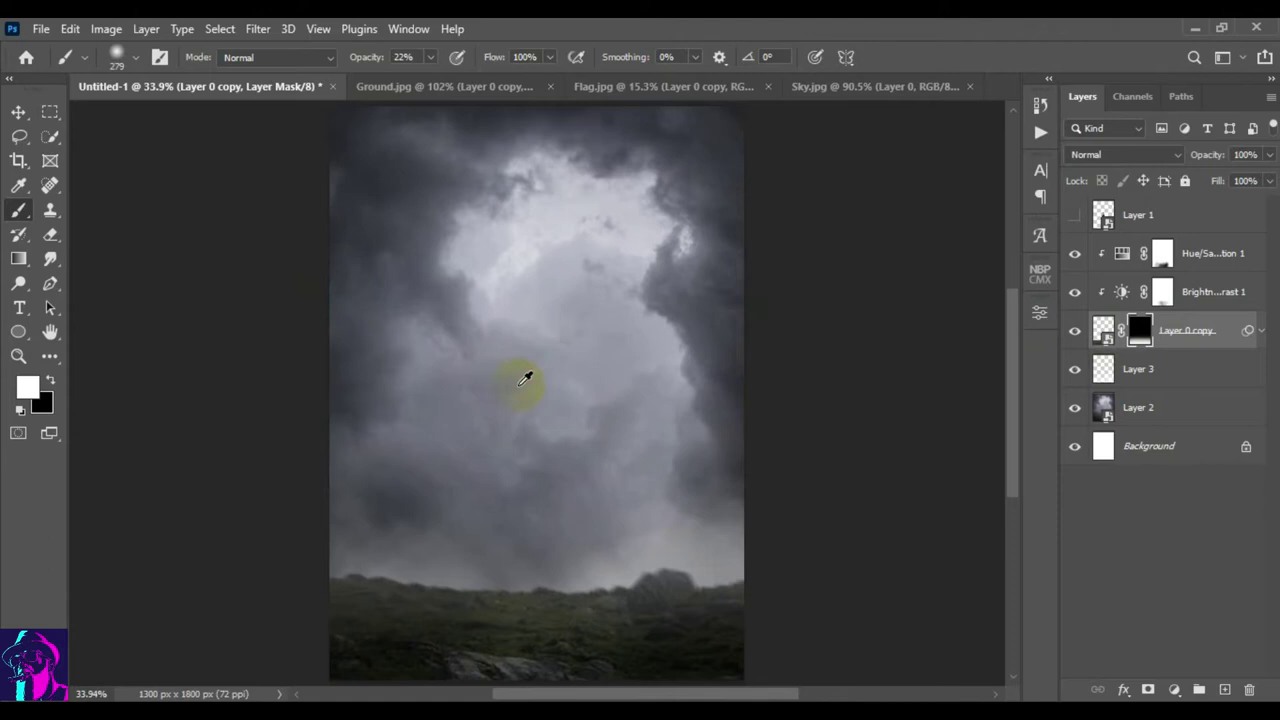
- Select the knight layer, Layer 1, with the Move tool
click(18, 113)
click(1171, 214)
click(825, 395)
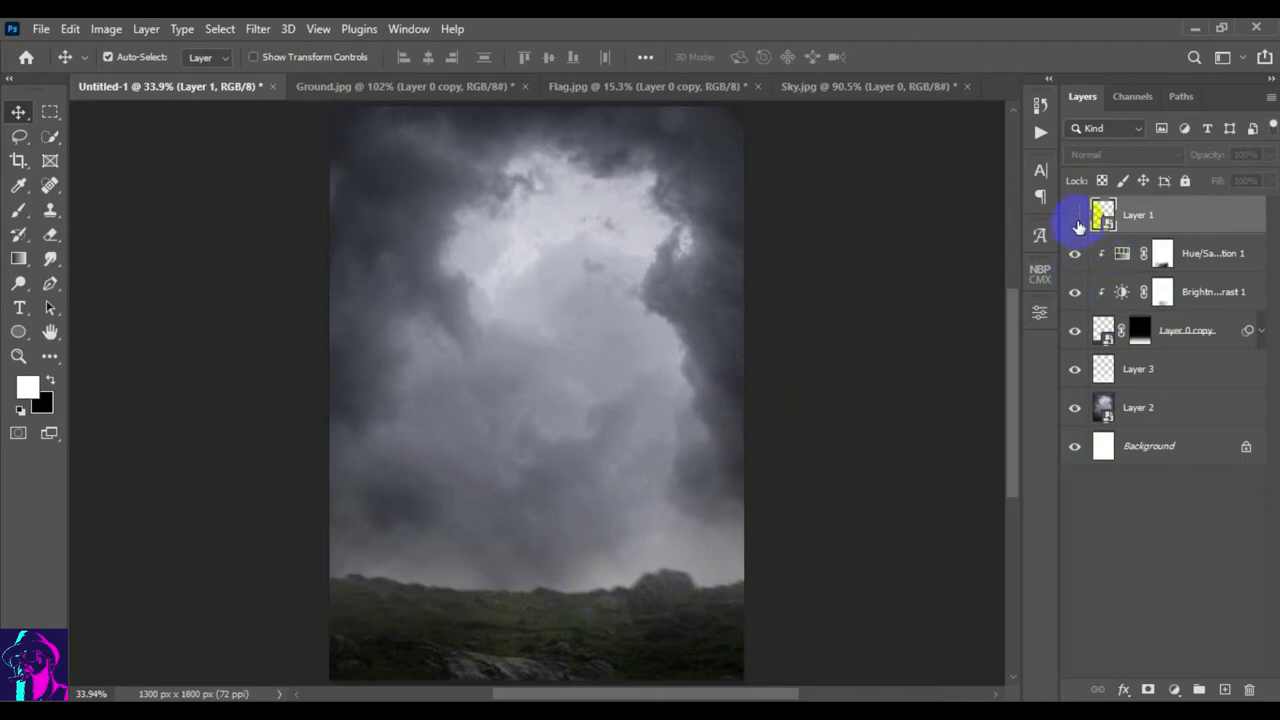
- Show the knight and scale him to 68%, placing him up on the hill
click(1076, 218)
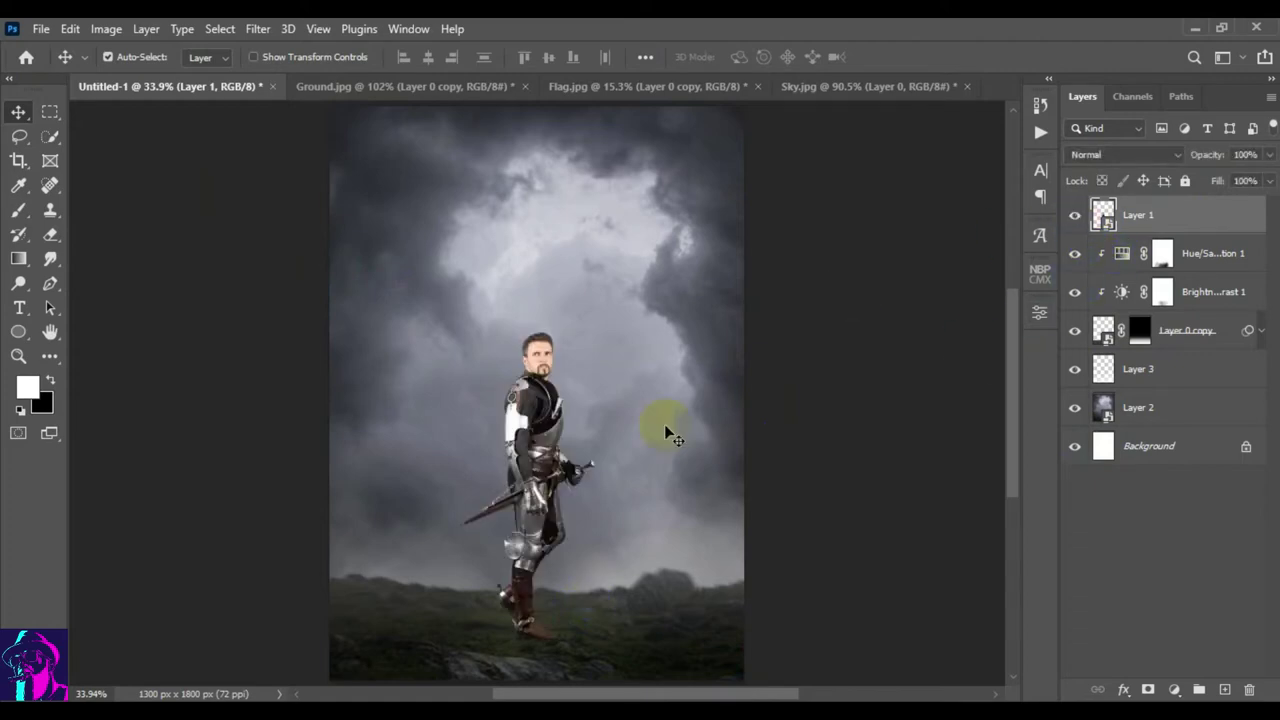
key(ctrl+t)
drag(594, 489, 604, 487)
mouse_move(541, 528)
mouse_down()
mouse_move(541, 499)
mouse_move(555, 502)
mouse_up()
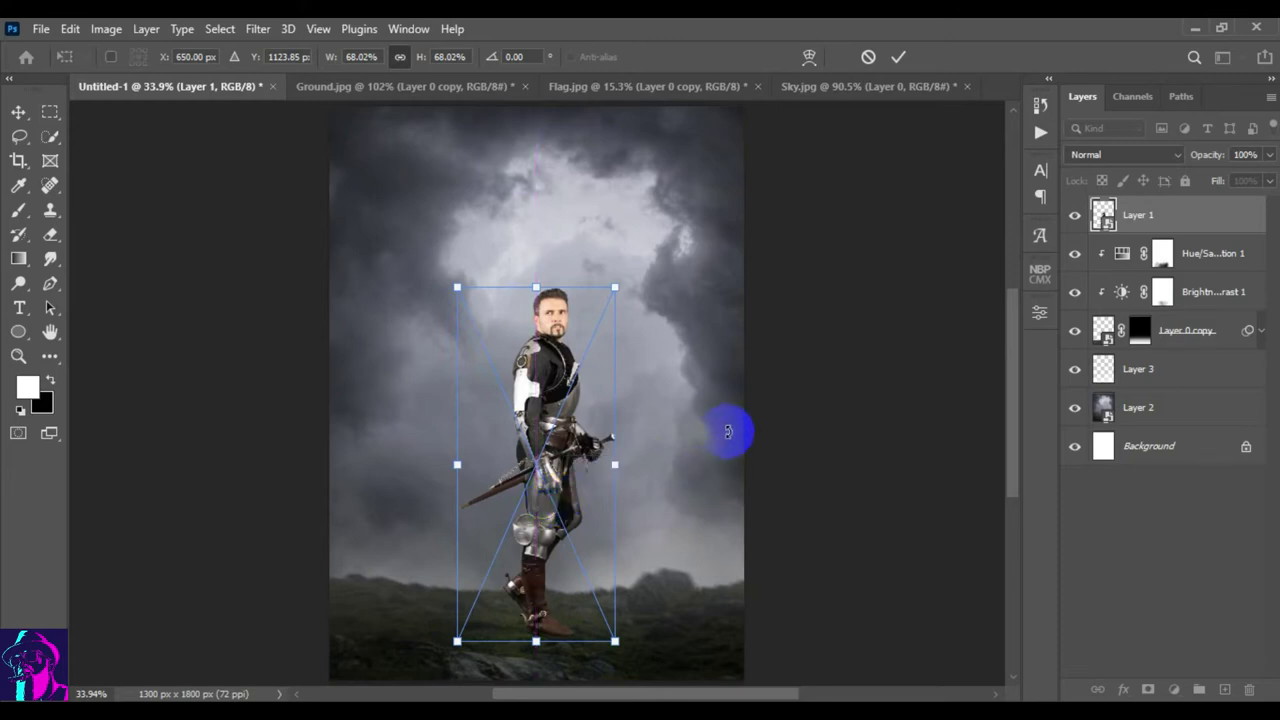
drag(565, 478, 557, 478)
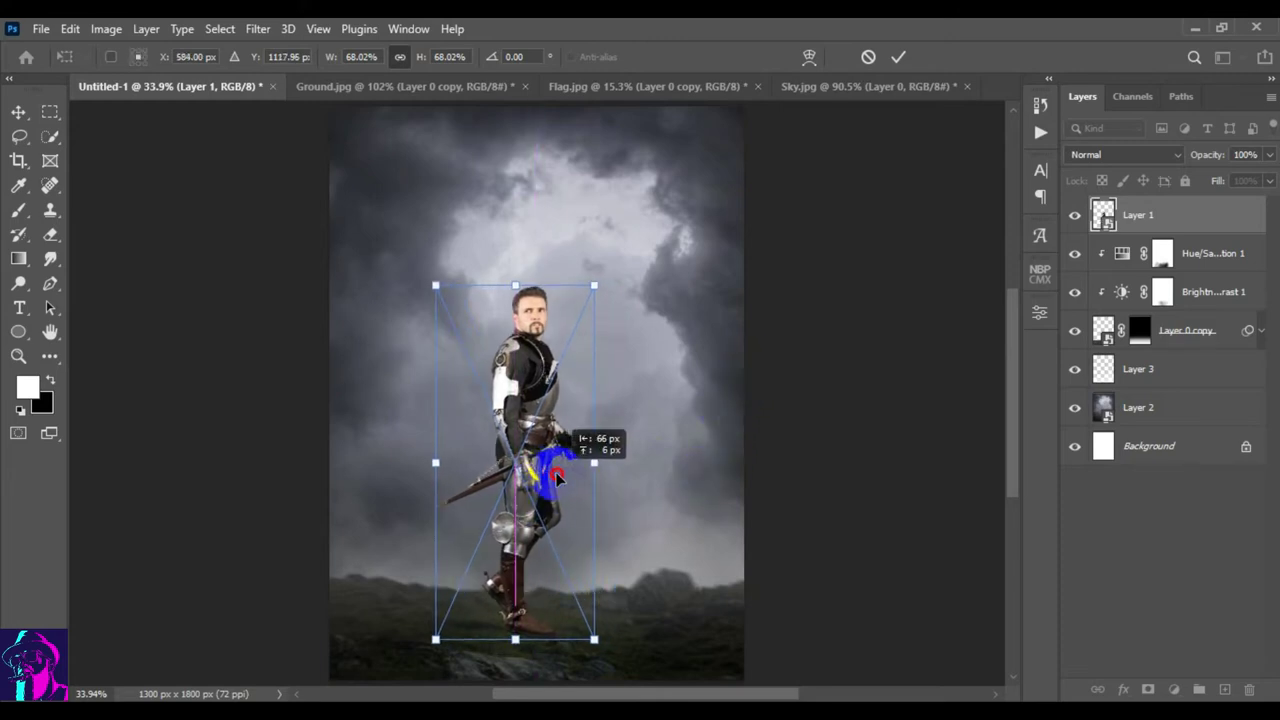
click(898, 57)
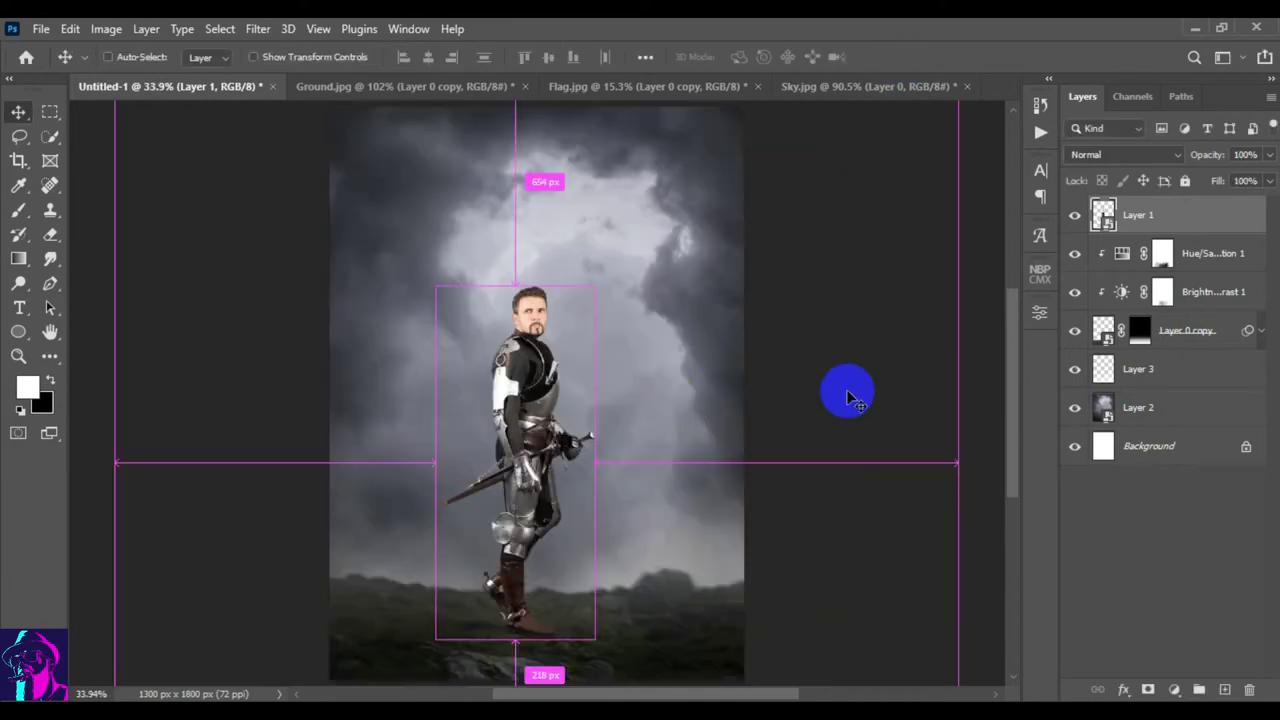
- Shift the sky layer, Layer 2, about 183 px to the right
click(1186, 403)
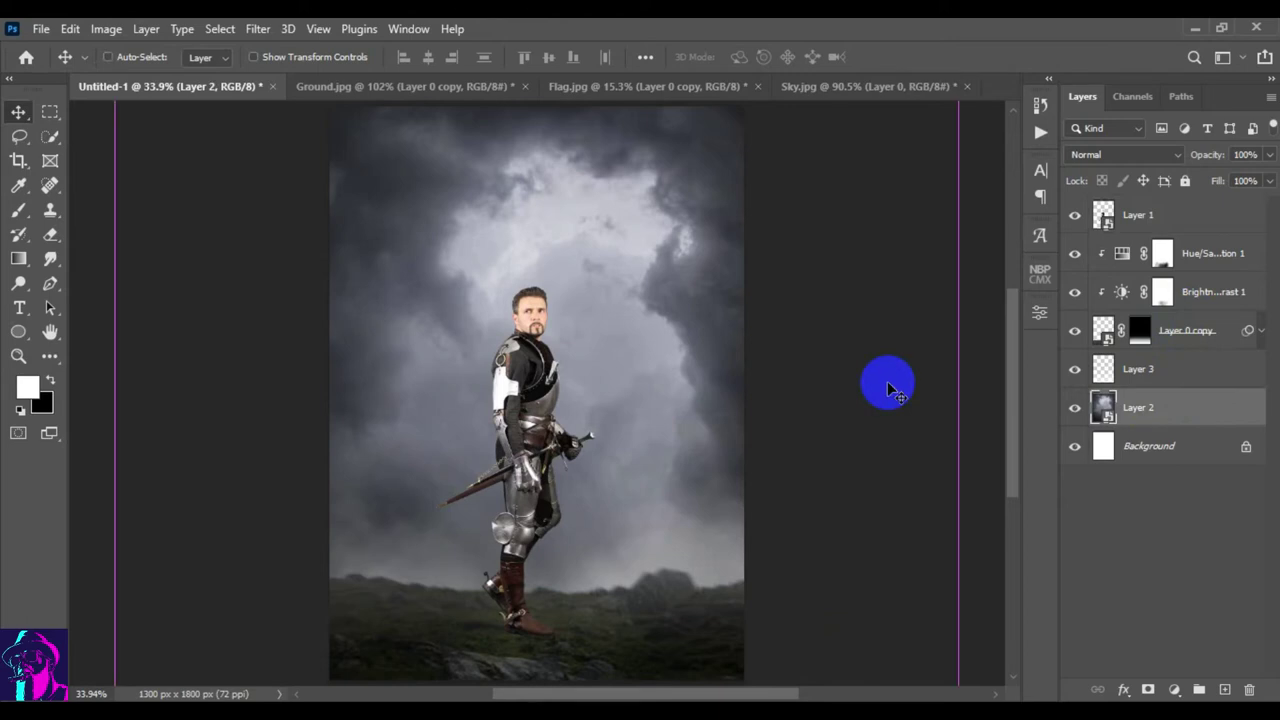
key(ctrl+t)
drag(666, 378, 731, 384)
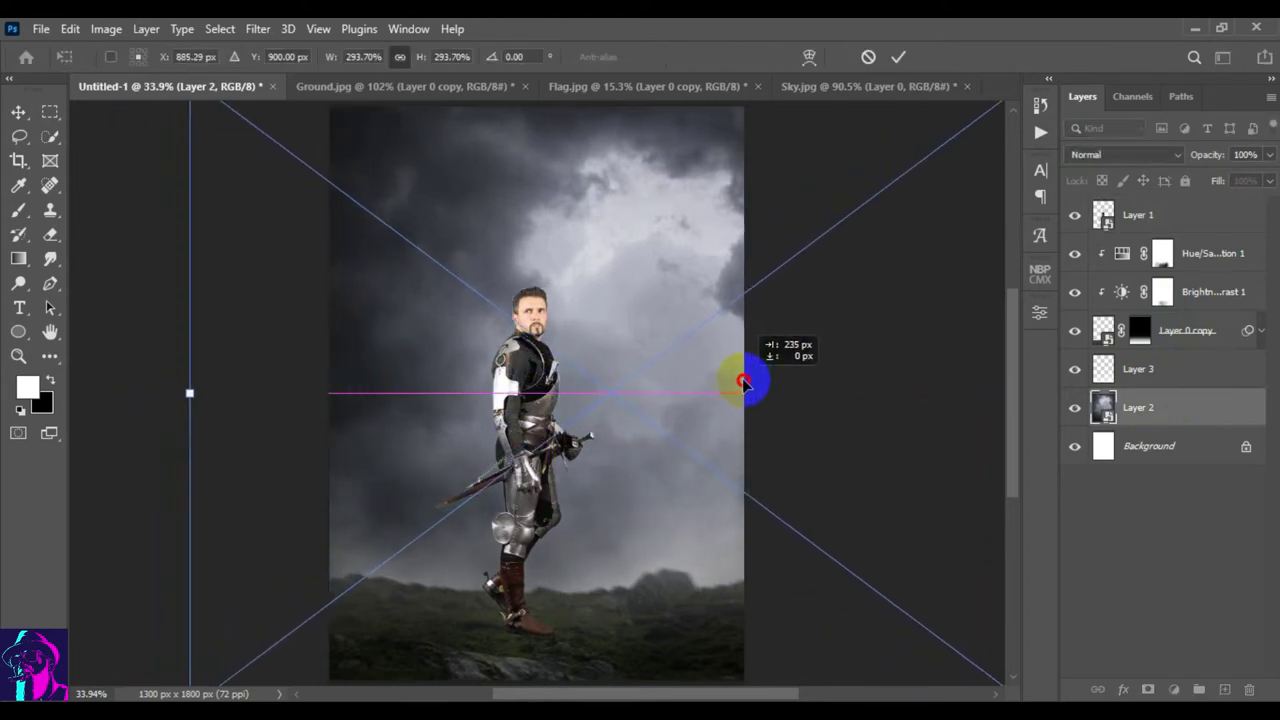
click(898, 57)
- Recentre the knight horizontally on the canvas
click(1160, 214)
key(ctrl)
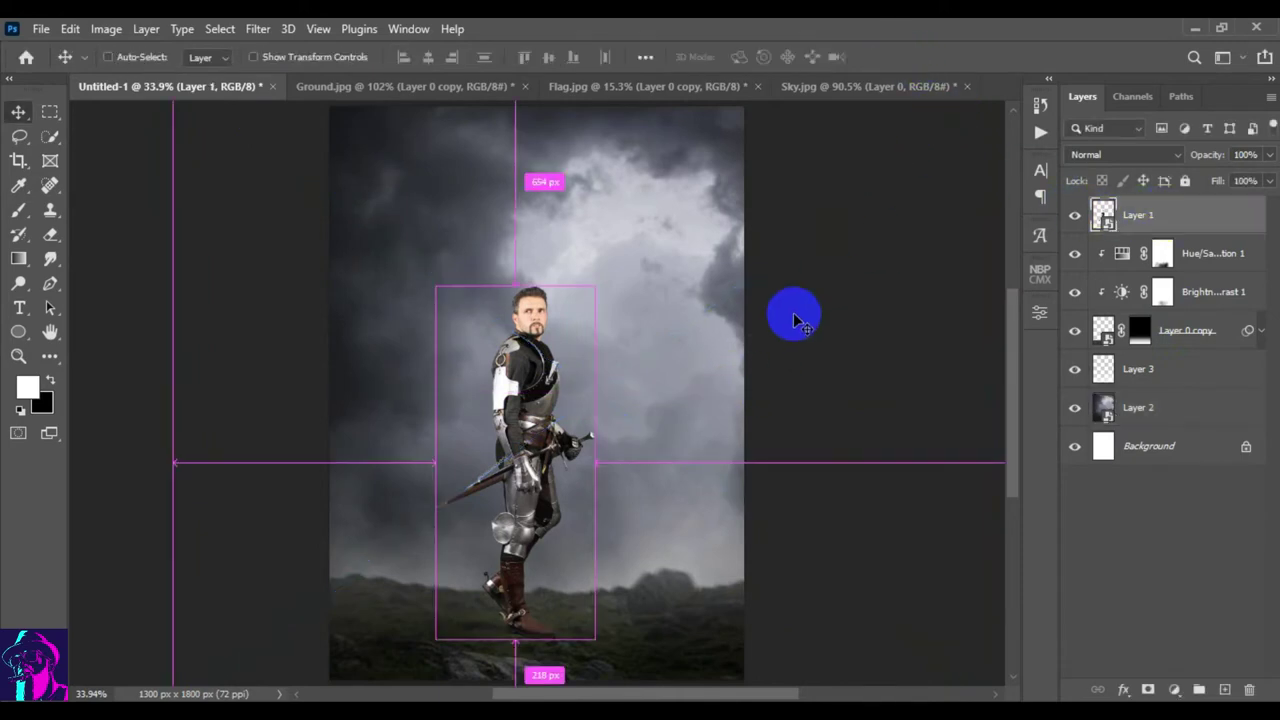
key(ctrl+t)
drag(552, 433, 565, 431)
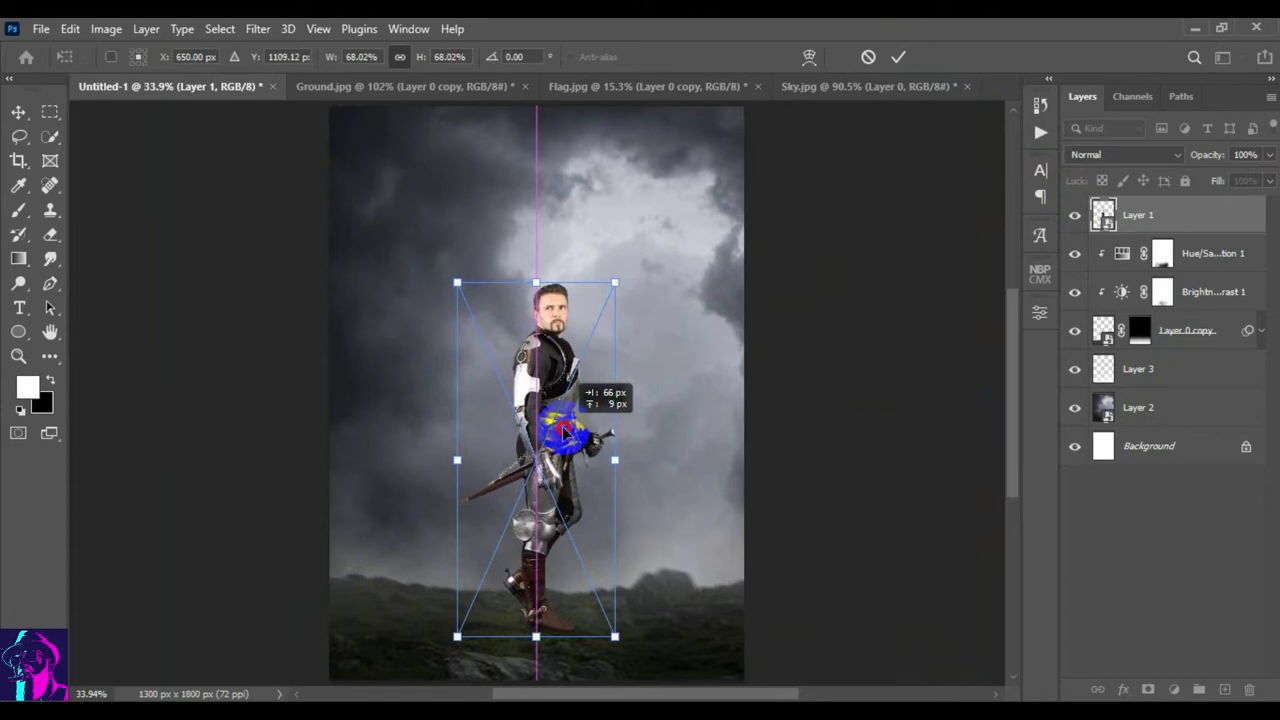
click(898, 56)
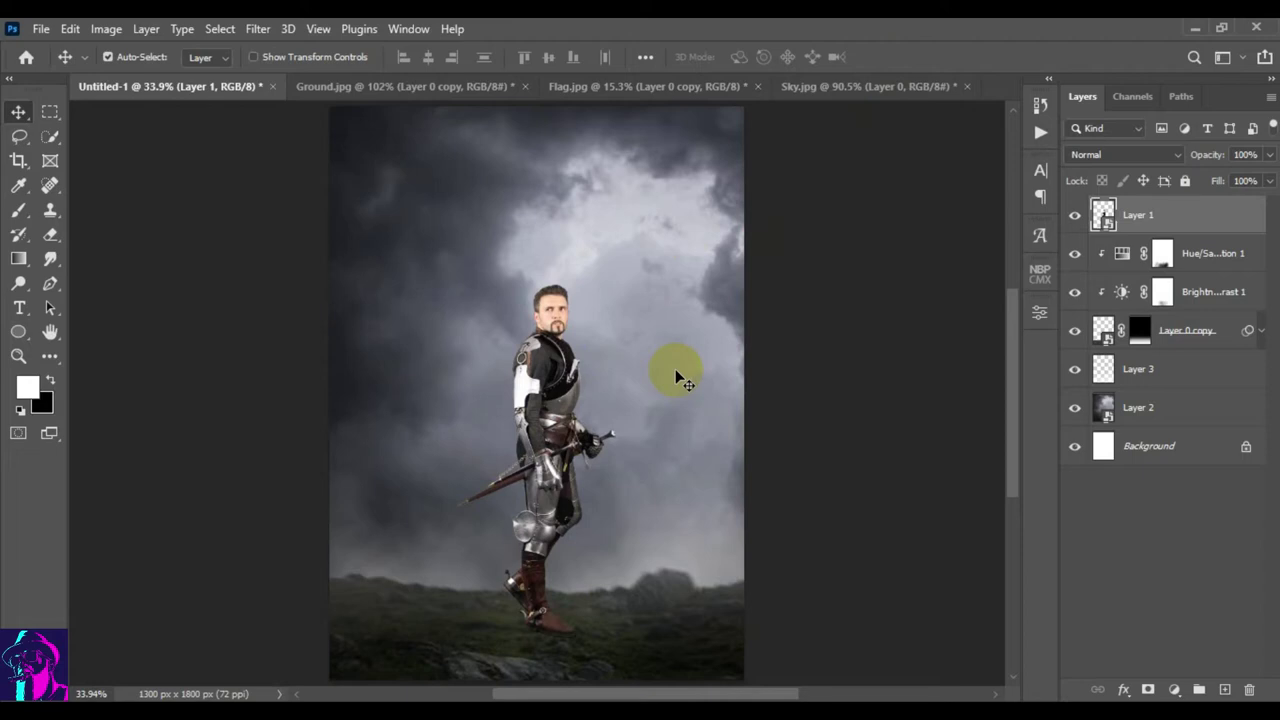
click(1252, 218)
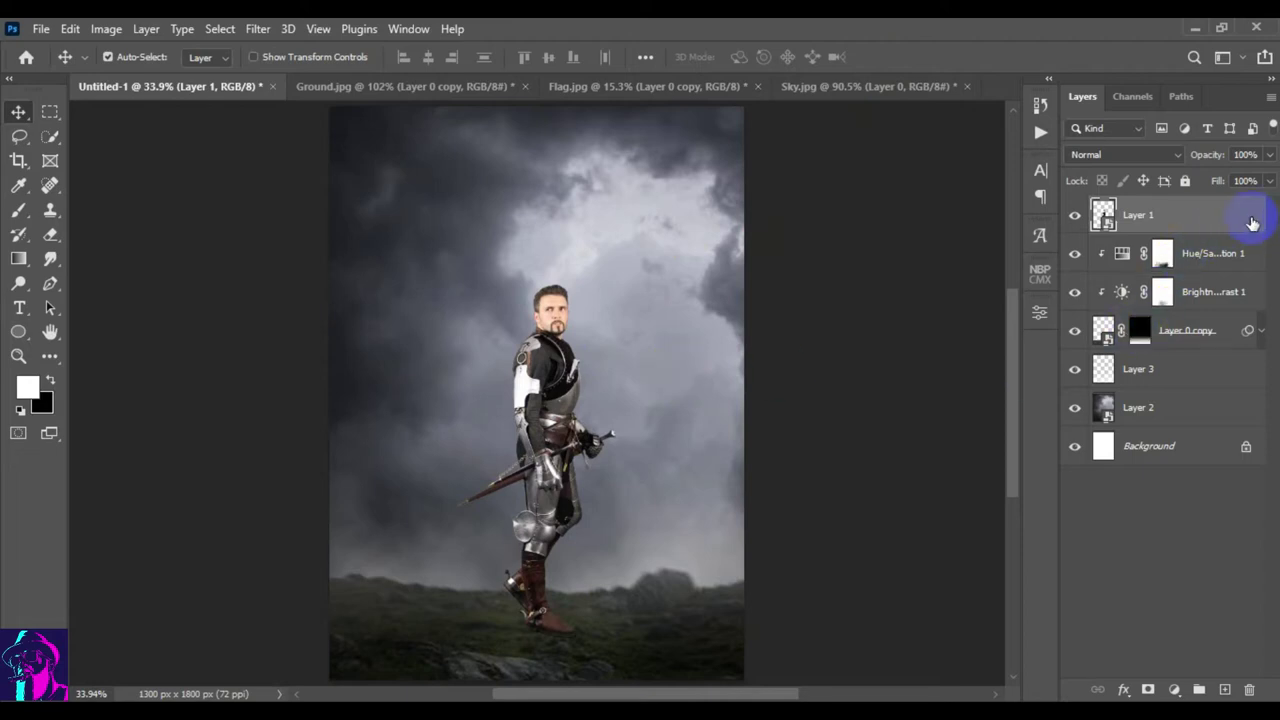
double_click(1252, 220)
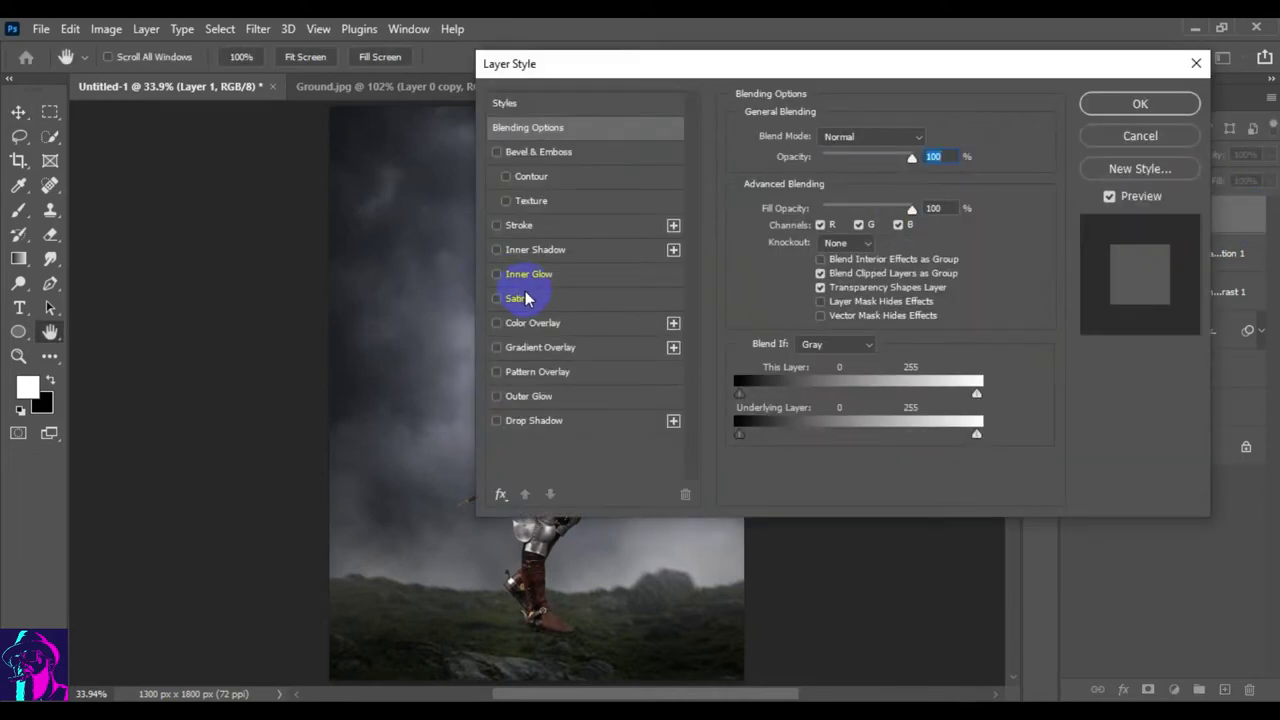
click(618, 323)
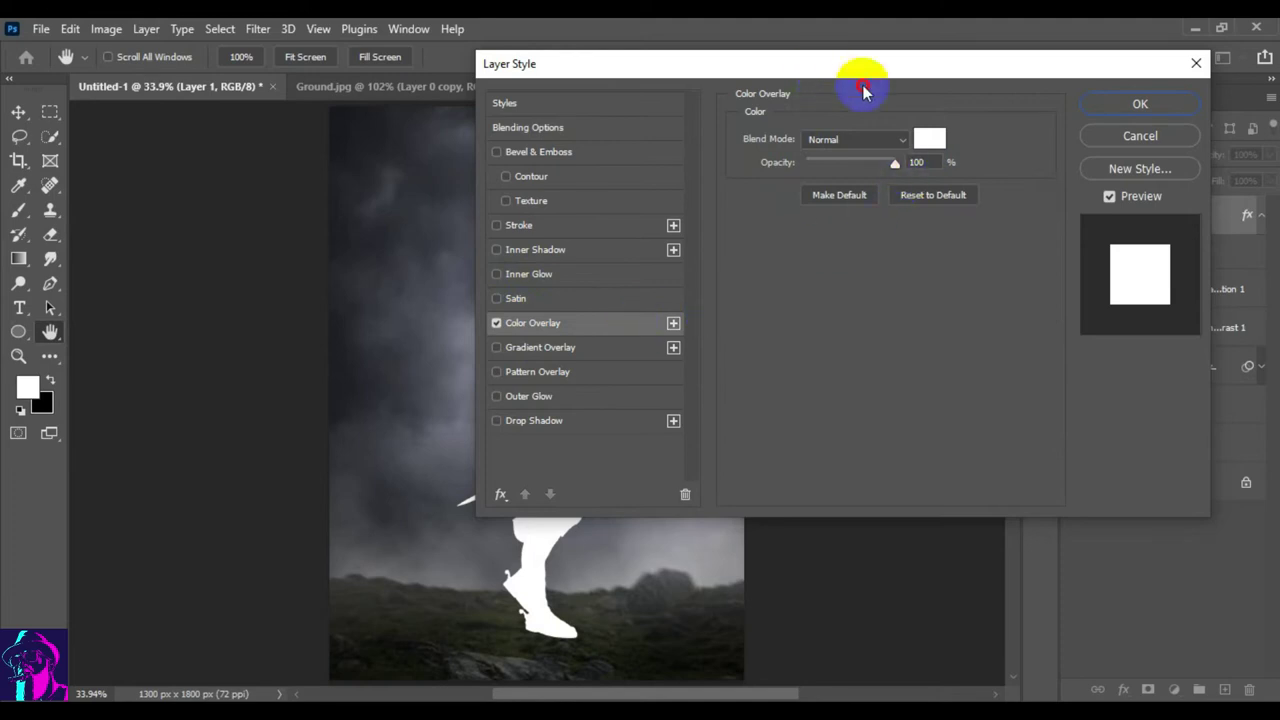
drag(858, 64, 1079, 103)
click(1148, 182)
drag(819, 241, 686, 420)
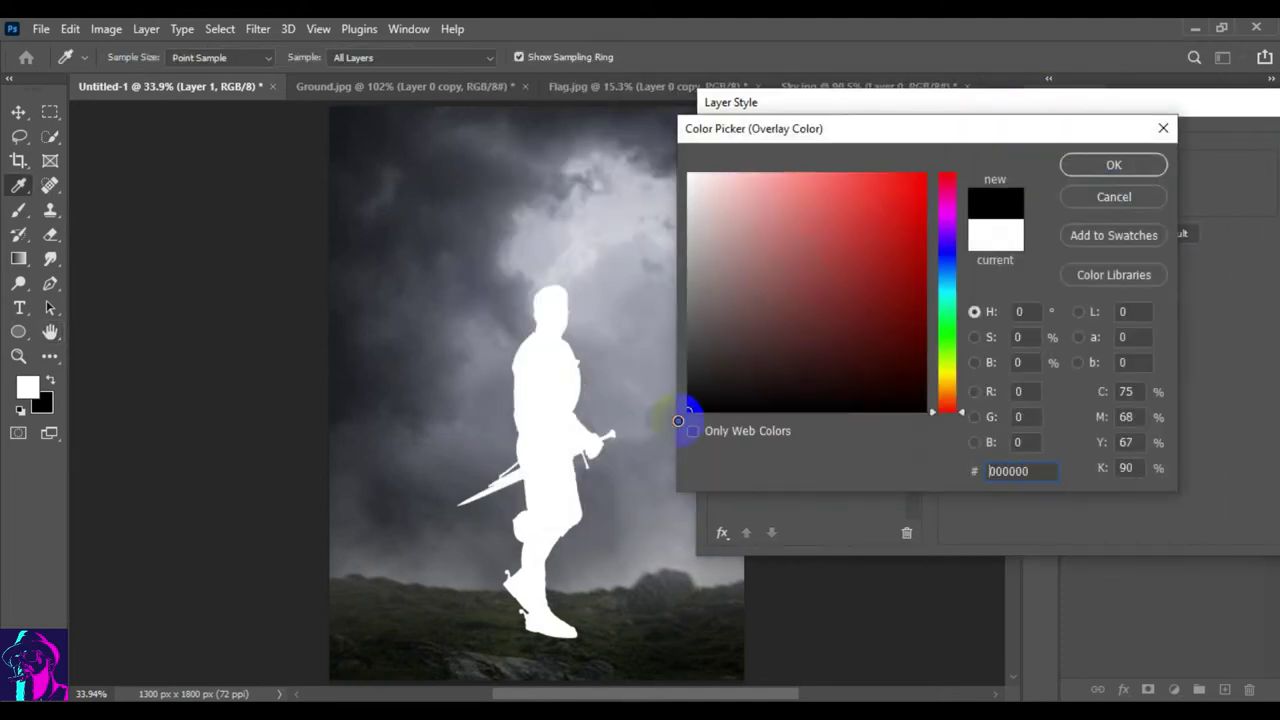
click(1114, 164)
drag(1137, 105, 800, 103)
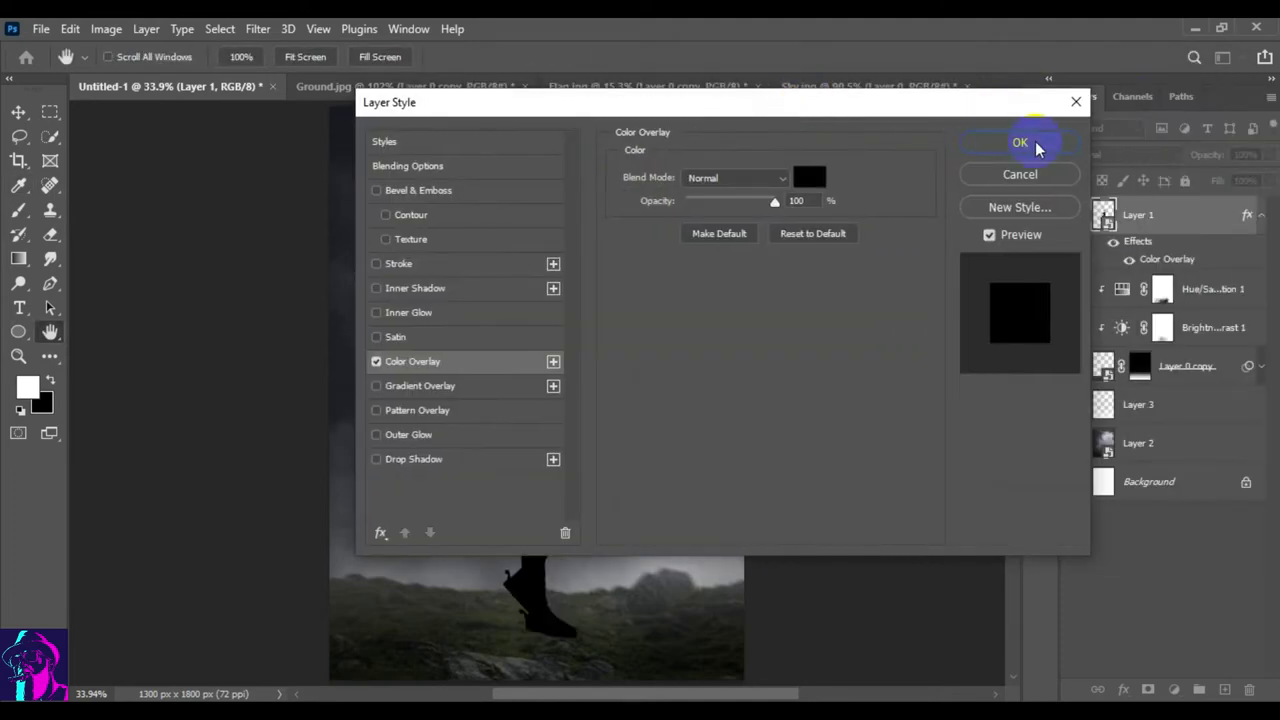
click(1030, 143)
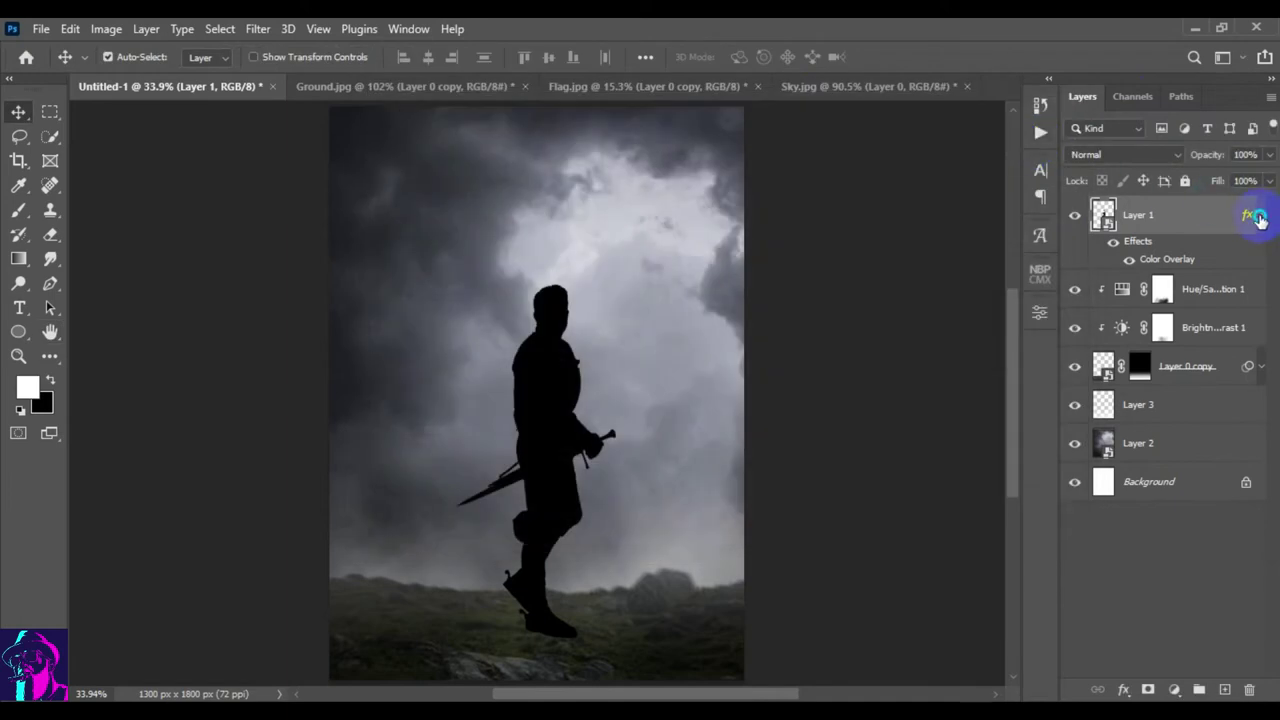
right_click(1259, 219)
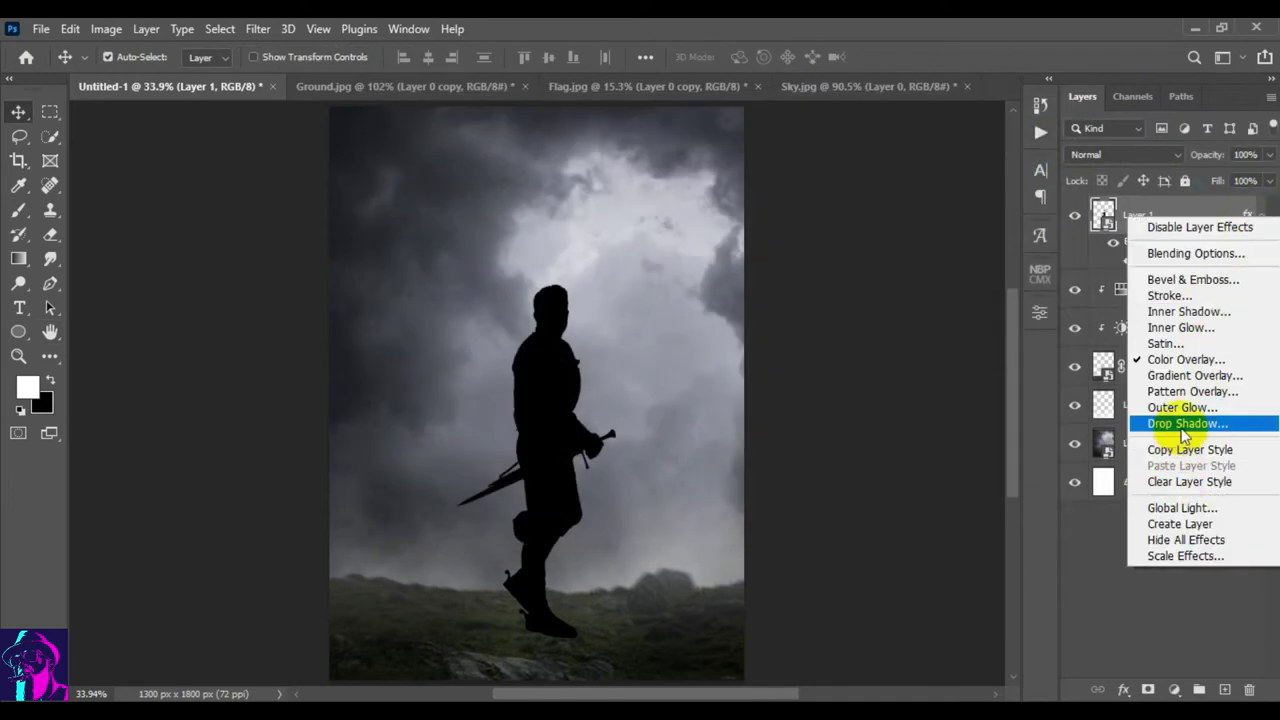
click(1182, 525)
click(1075, 216)
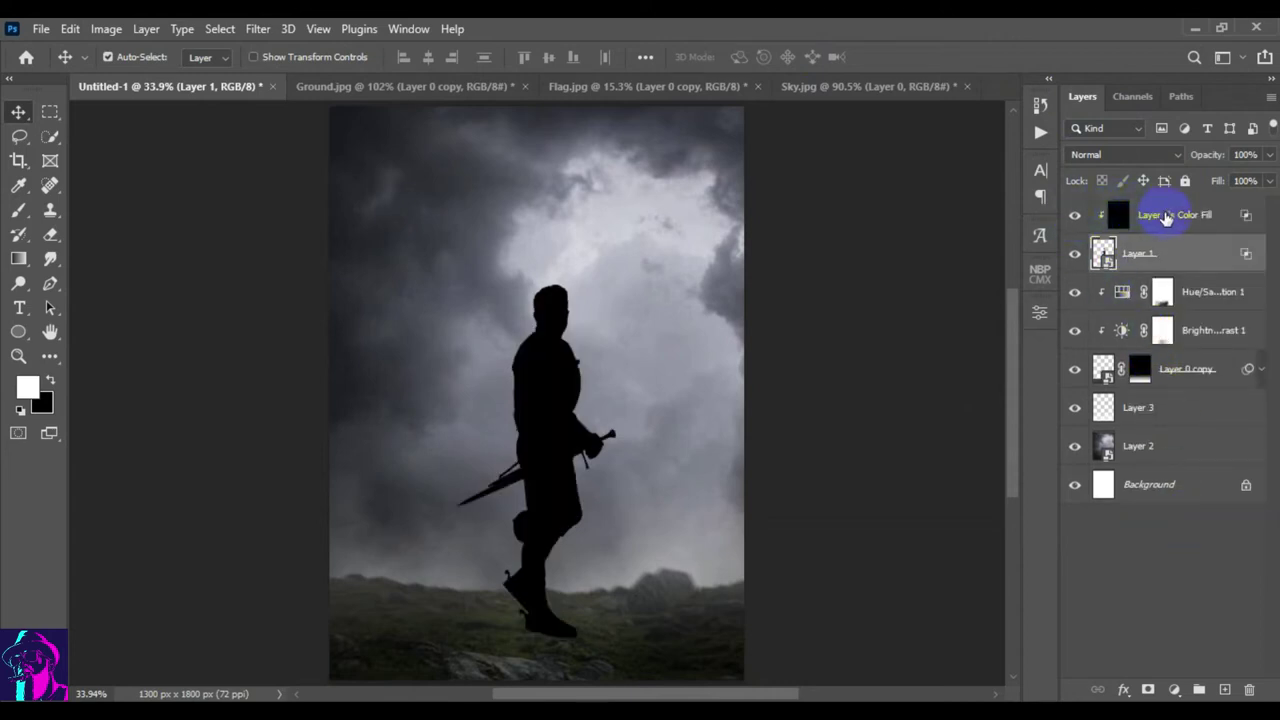
click(1139, 222)
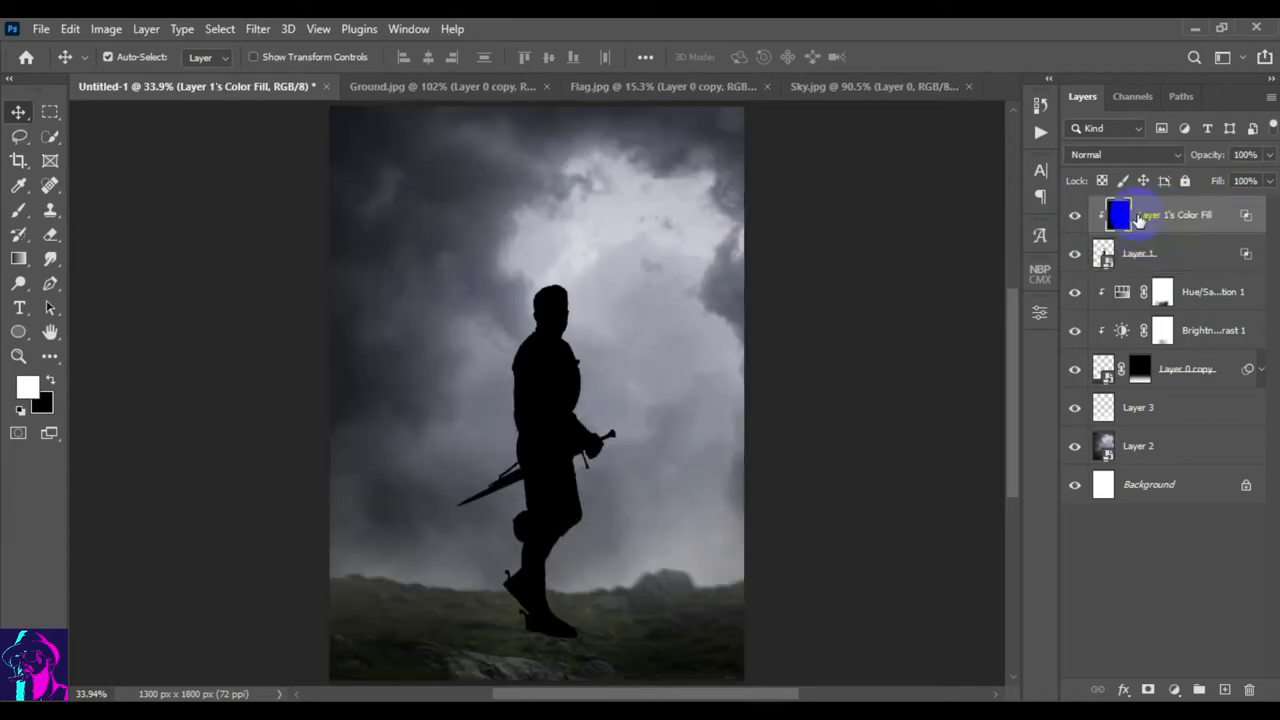
key(ctrl)
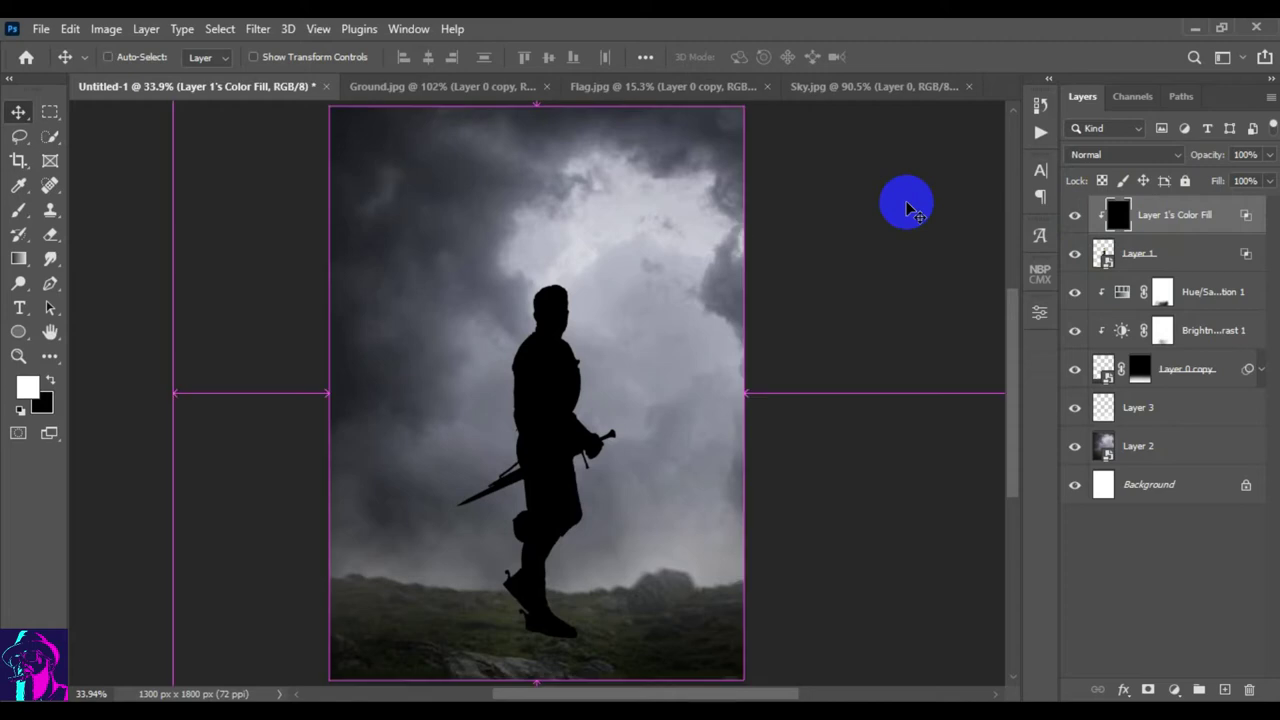
key(ctrl+t)
drag(714, 234, 692, 325)
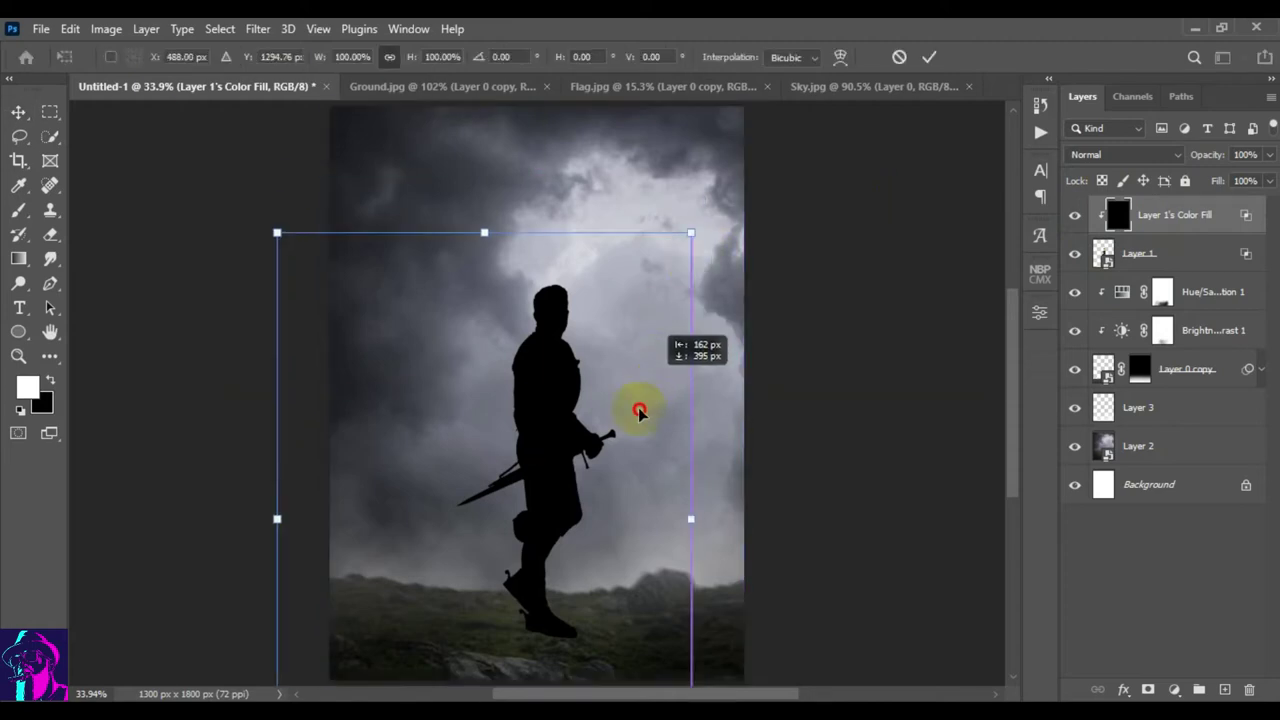
key(ctrl+z)
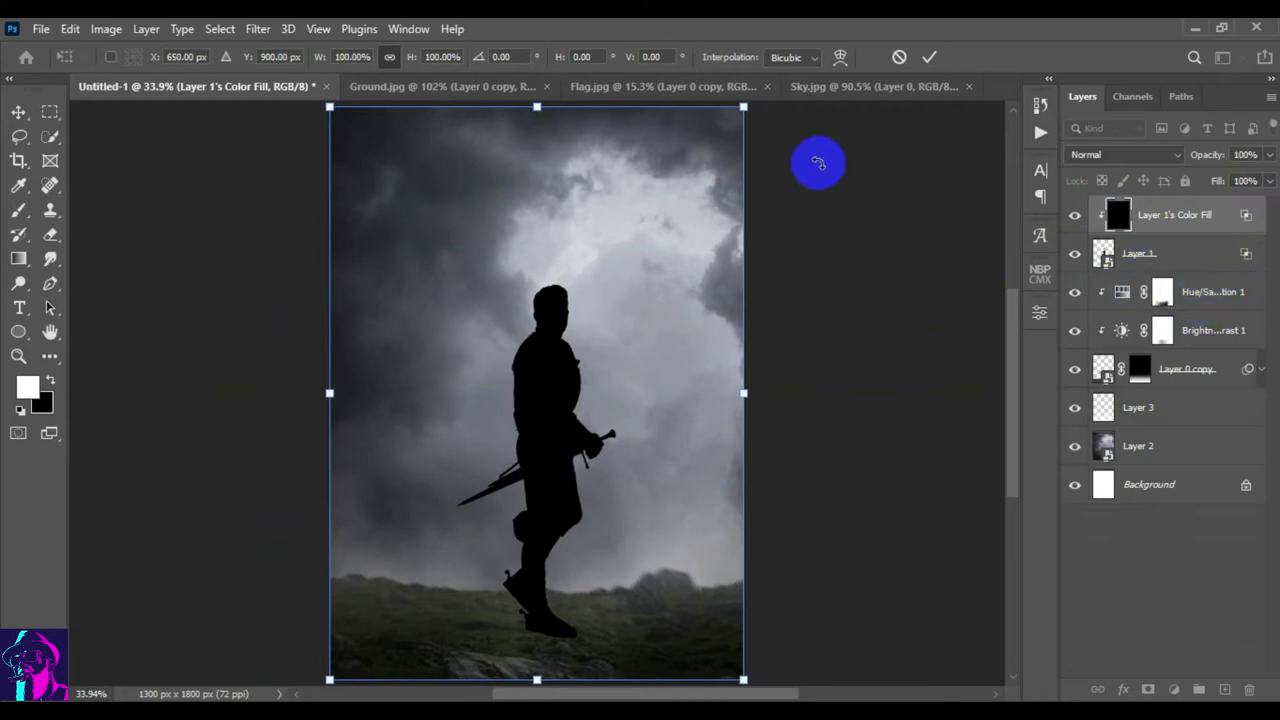
click(897, 57)
click(1177, 258)
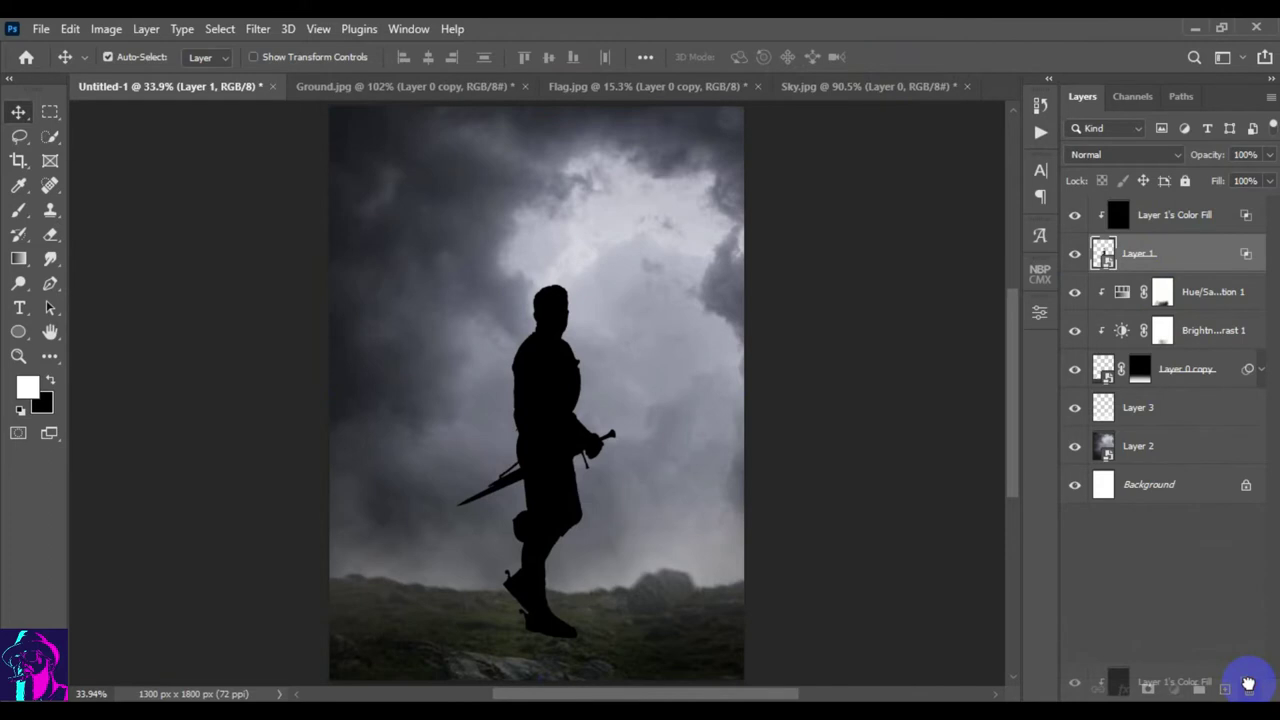
- Delete the Color Fill layer and rasterize the knight layer, Layer 1
drag(1183, 215, 1249, 690)
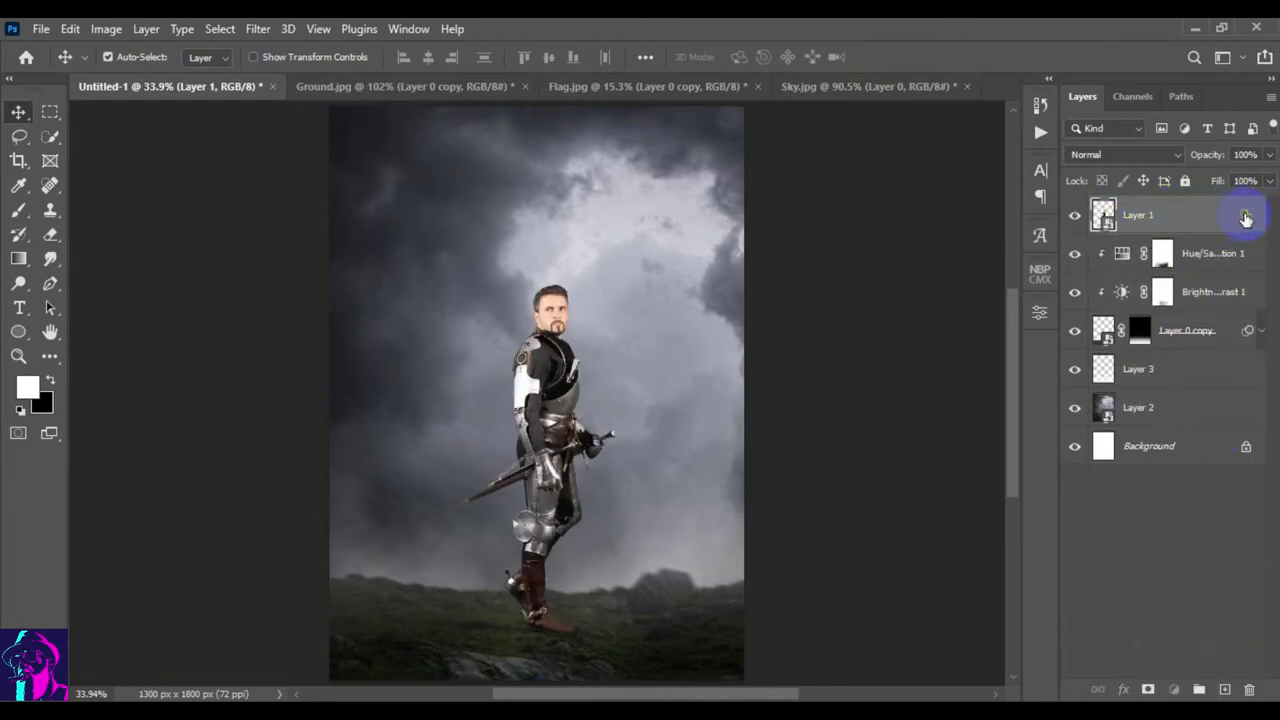
double_click(1246, 209)
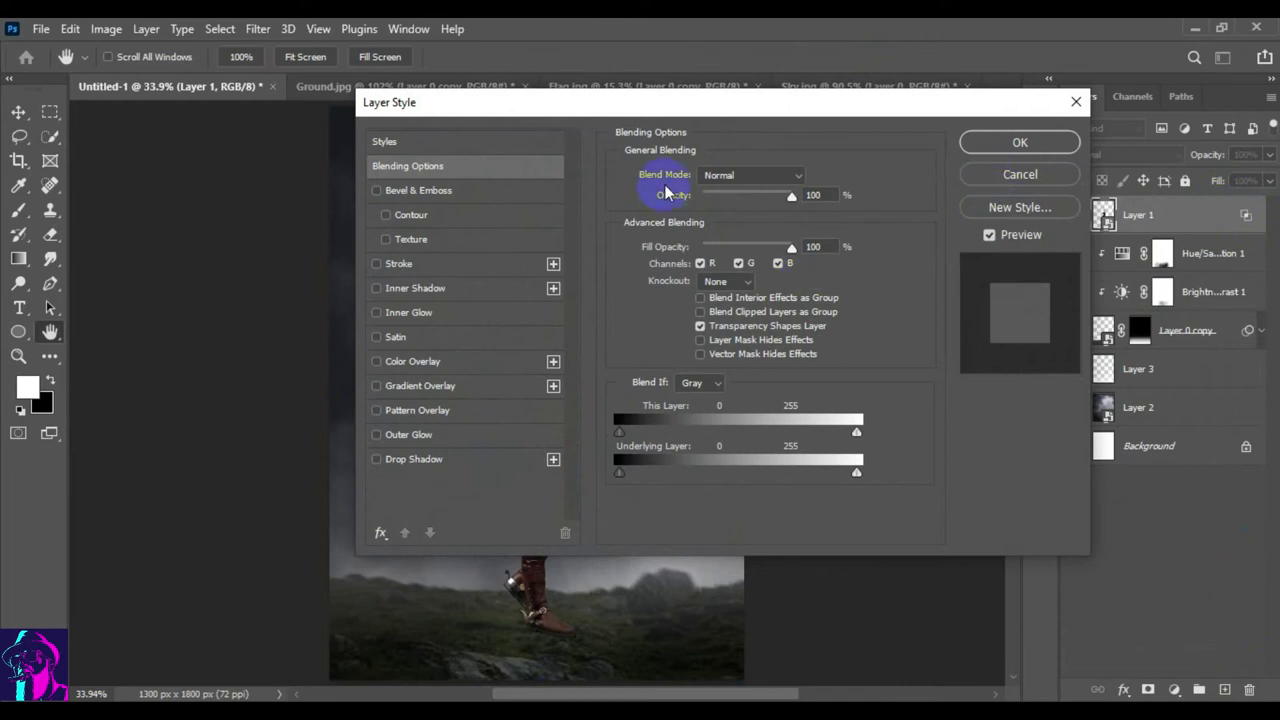
click(1020, 175)
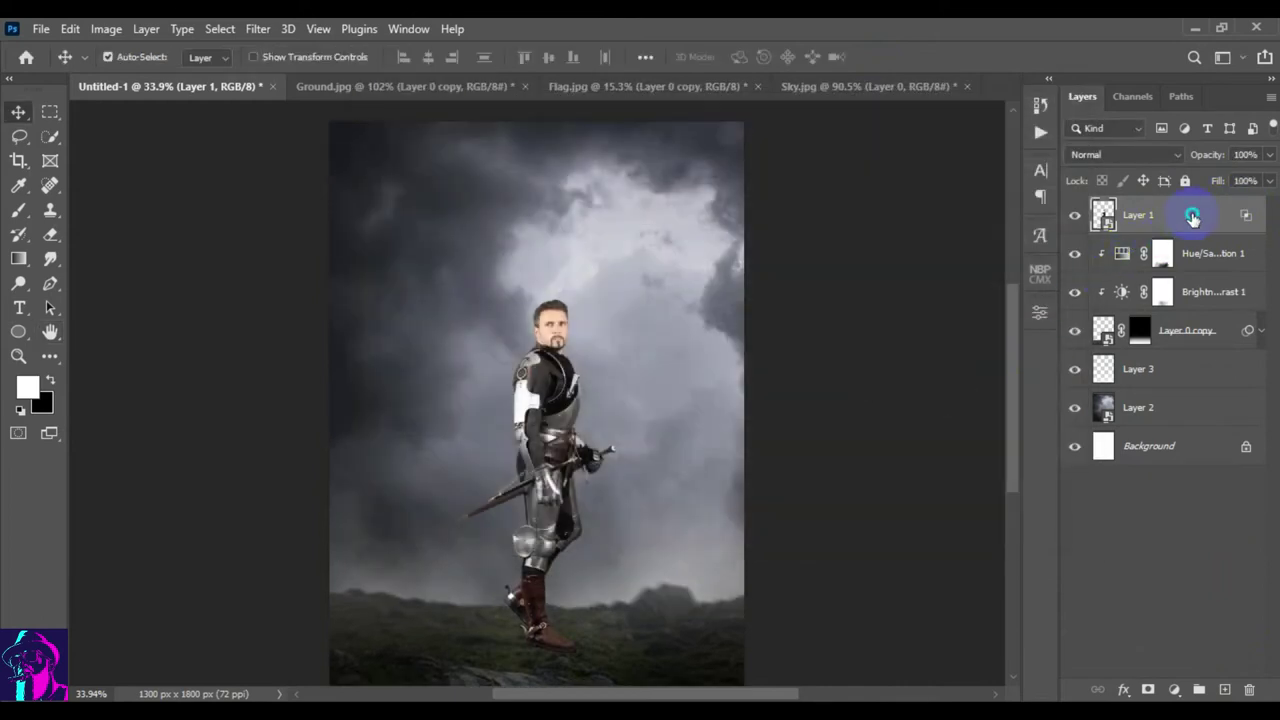
right_click(1192, 217)
click(968, 383)
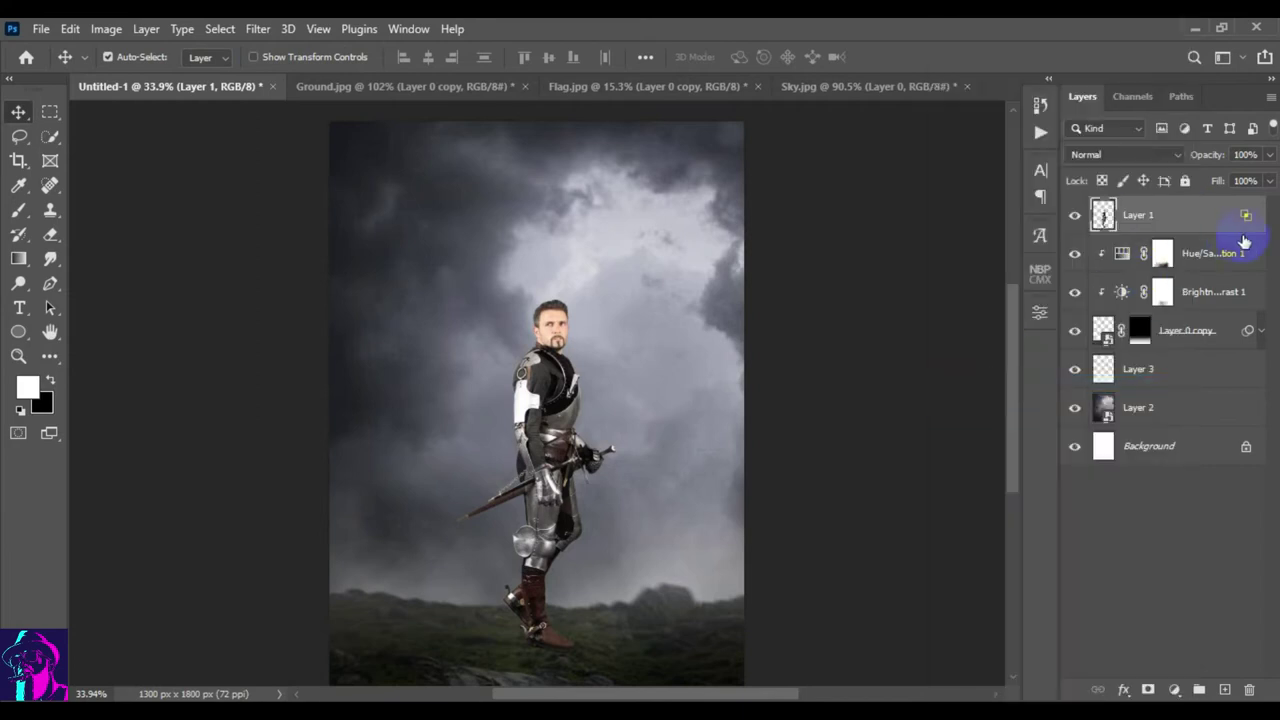
- Give Layer 1 a black Color Overlay, split it into its own layer, then delete that fill
double_click(1246, 218)
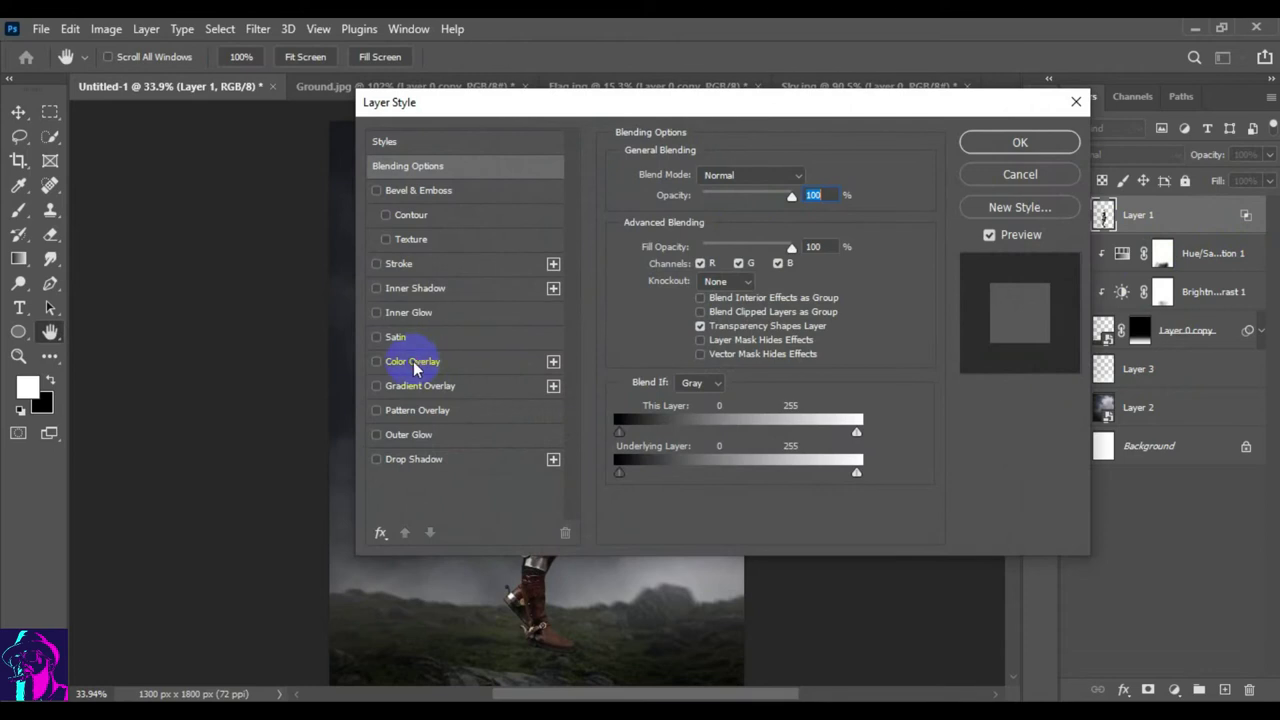
click(414, 362)
click(1020, 143)
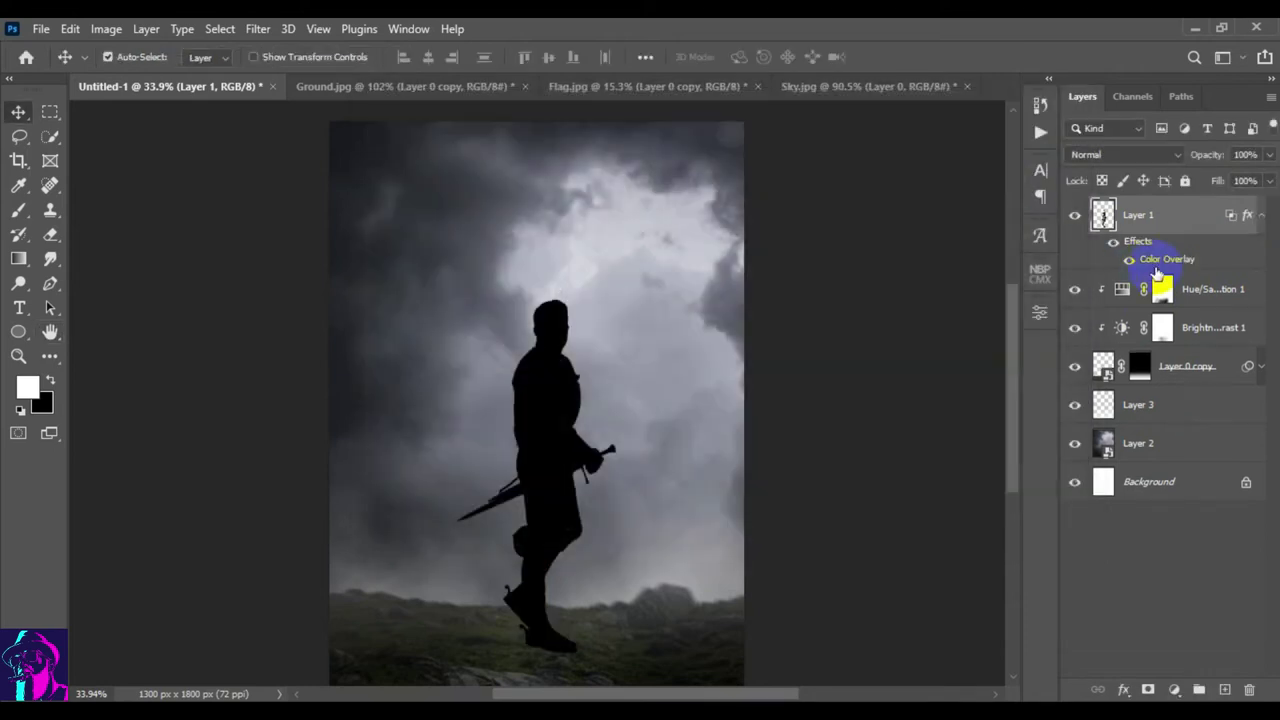
right_click(1257, 221)
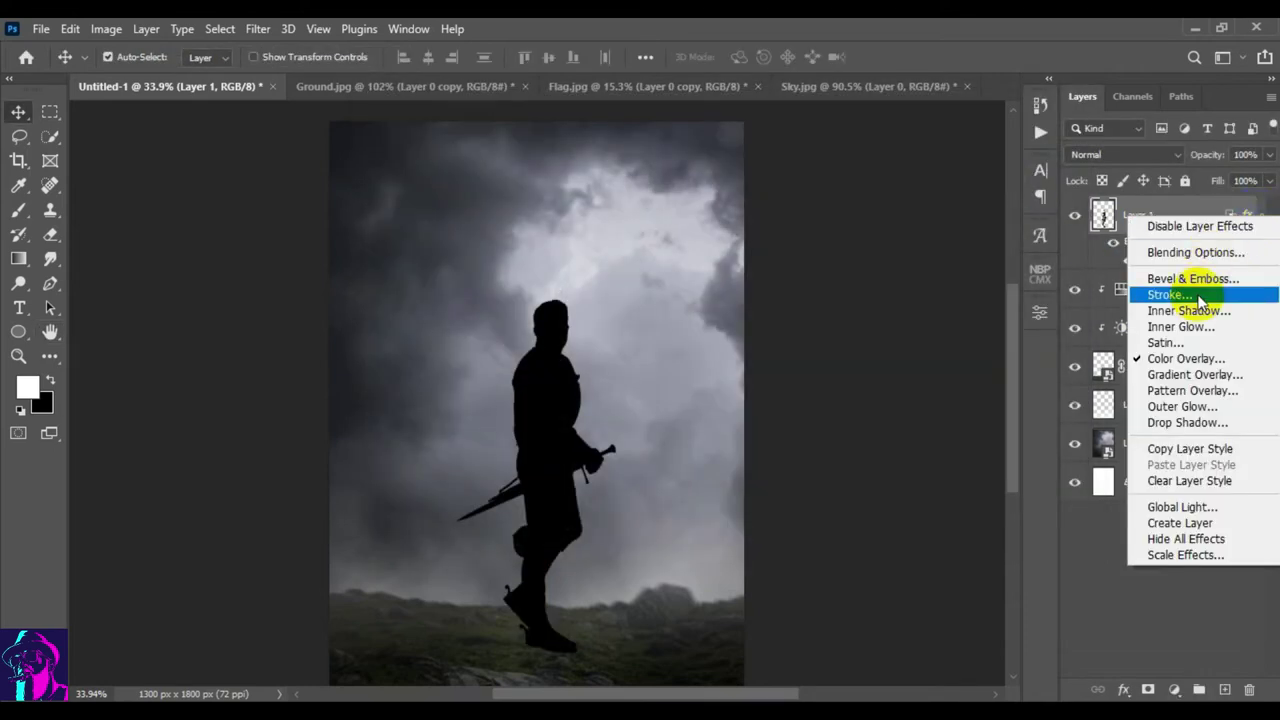
click(1170, 523)
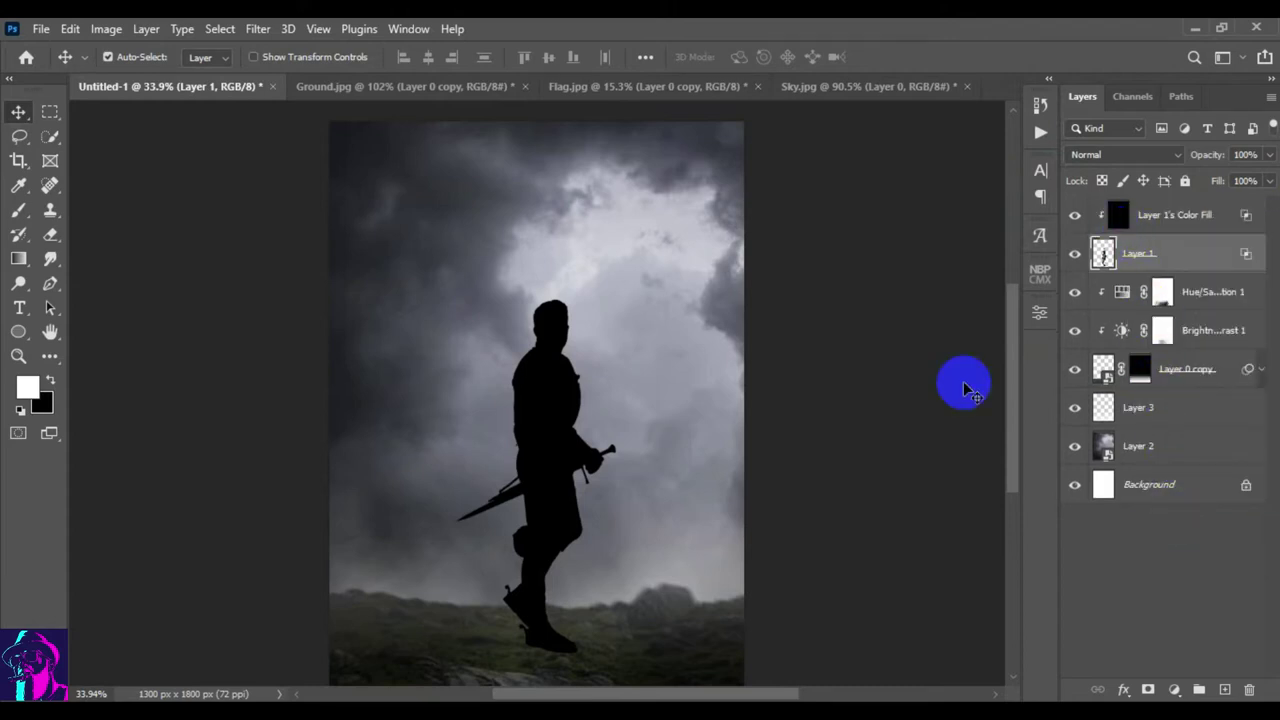
drag(1222, 212, 1249, 689)
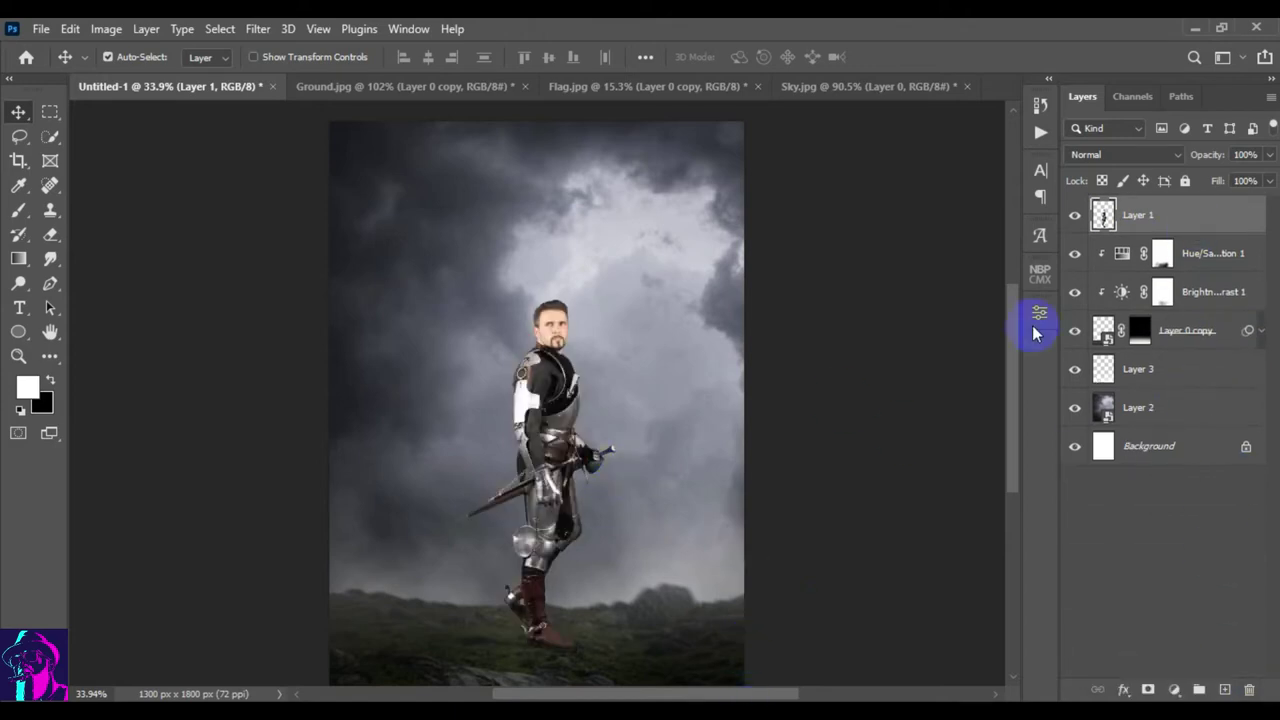
- Duplicate Layer 1 and give Layer 1 copy a black Color Overlay, adjusting its stack position
right_click(1203, 224)
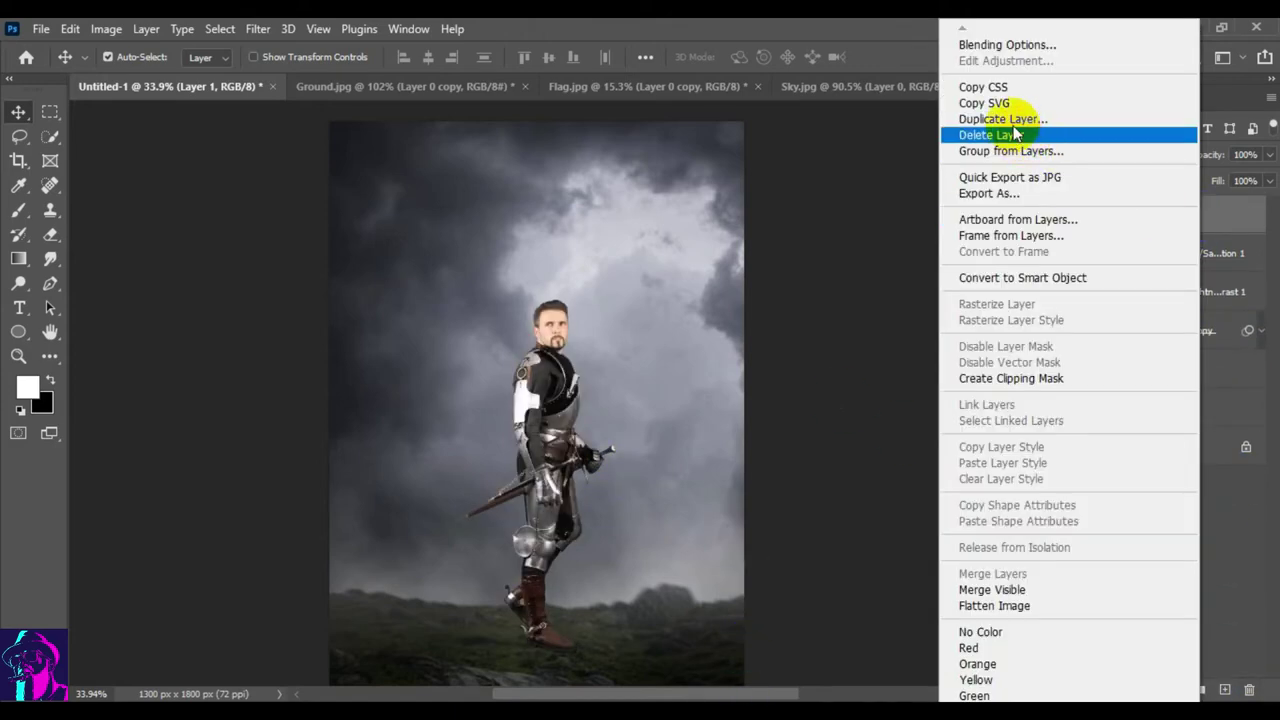
click(1030, 117)
click(793, 198)
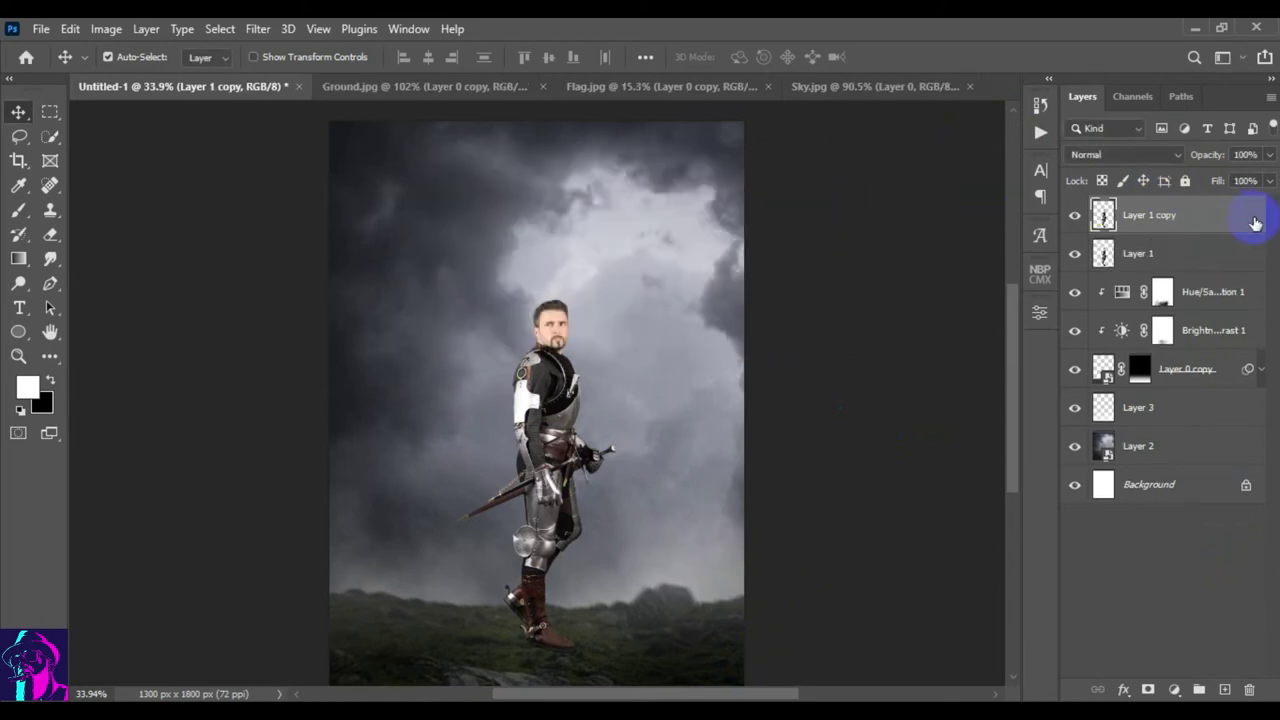
double_click(1199, 170)
click(418, 361)
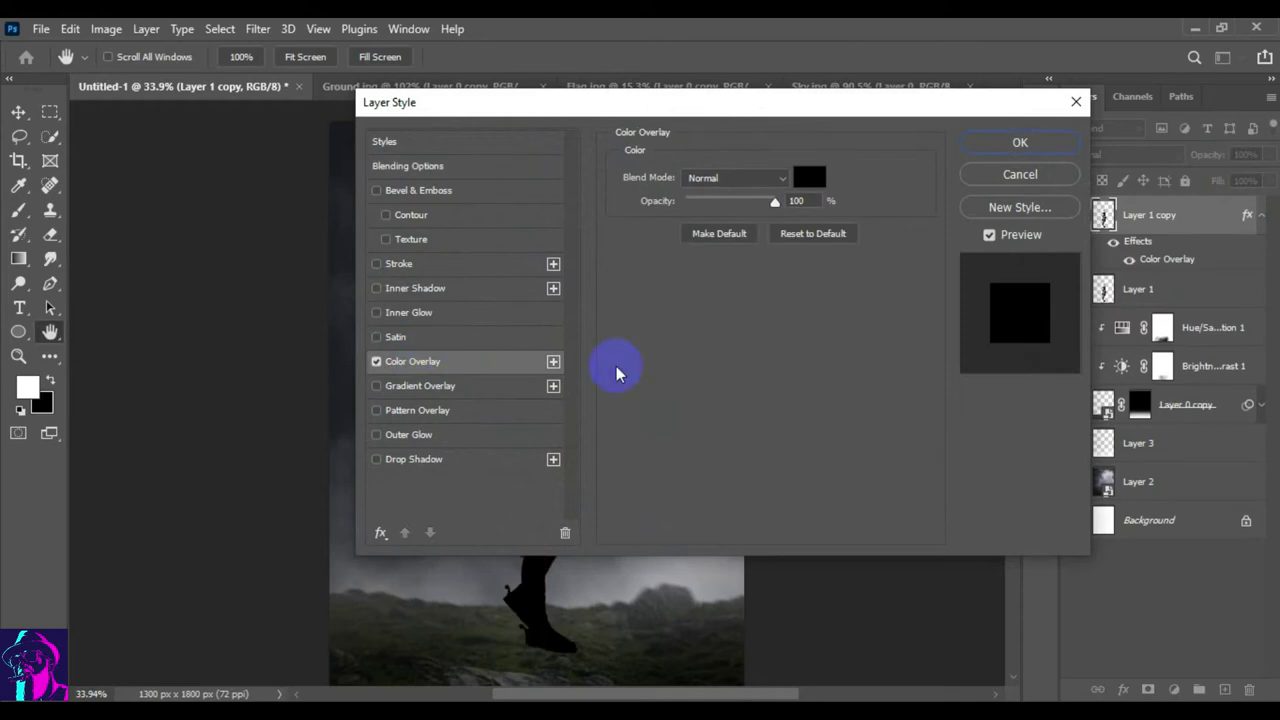
click(1012, 146)
click(1261, 215)
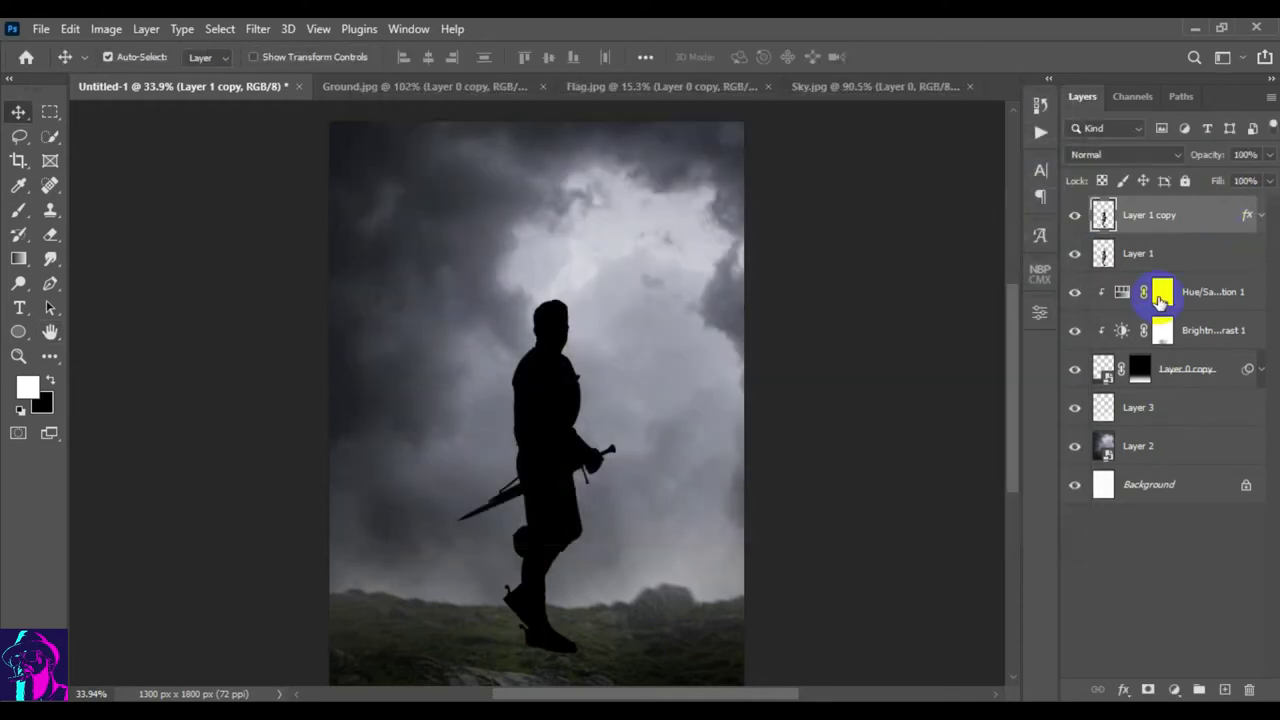
mouse_move(1180, 230)
mouse_down()
mouse_move(1188, 252)
mouse_move(1150, 208)
mouse_up()
- Move Layer 1 copy back to the top and put the black silhouette into Free Transform
drag(840, 212, 843, 218)
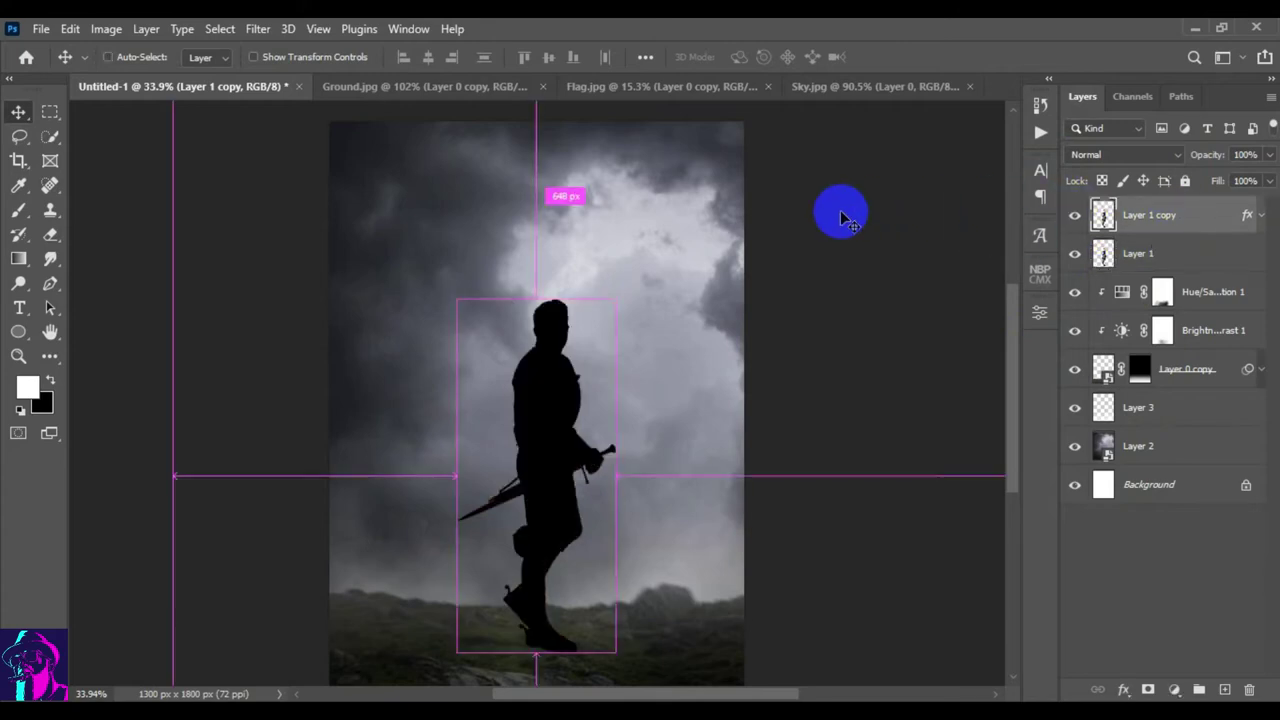
key(ctrl+t)
key(ctrl+minus)
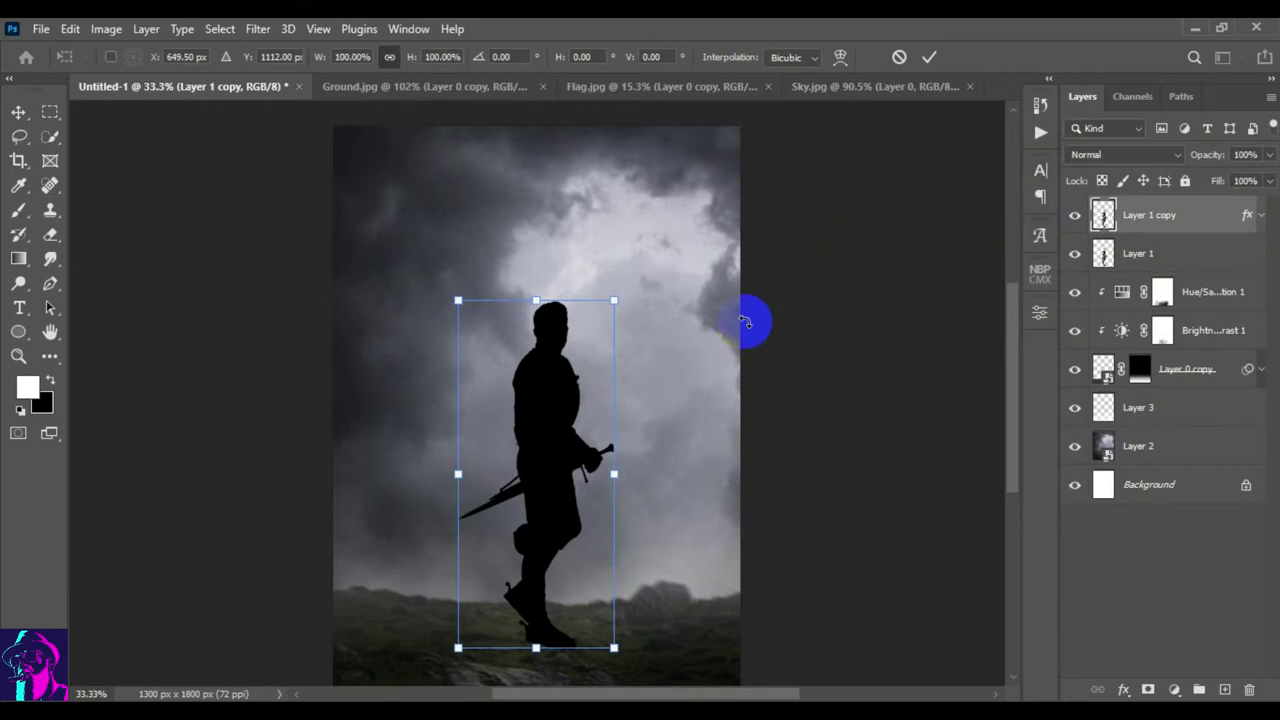
key(ctrl+plus)
key(ctrl+minus)
mouse_move(541, 345)
mouse_down()
mouse_move(535, 452)
mouse_move(551, 347)
mouse_move(629, 571)
mouse_up()
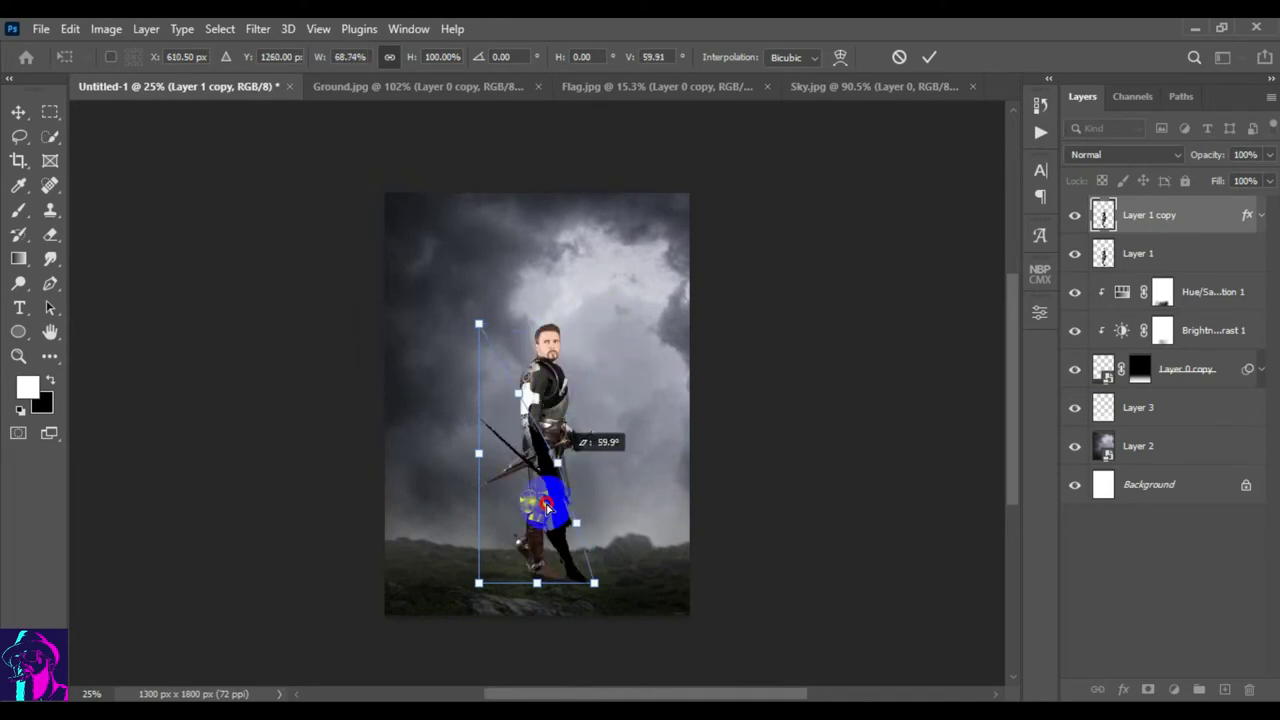
key(ctrl+z)
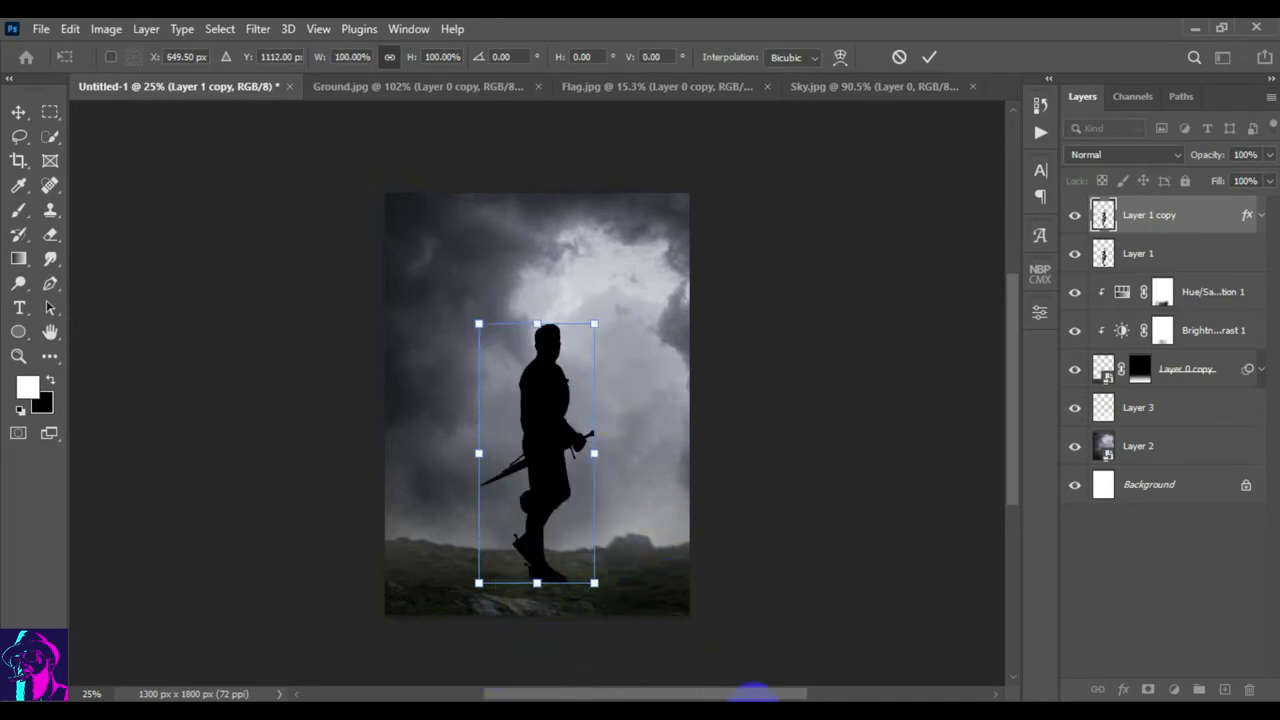
- Flip the black silhouette vertically and move it below the knight's feet
scroll(543, 485, up, 2)
right_click(556, 431)
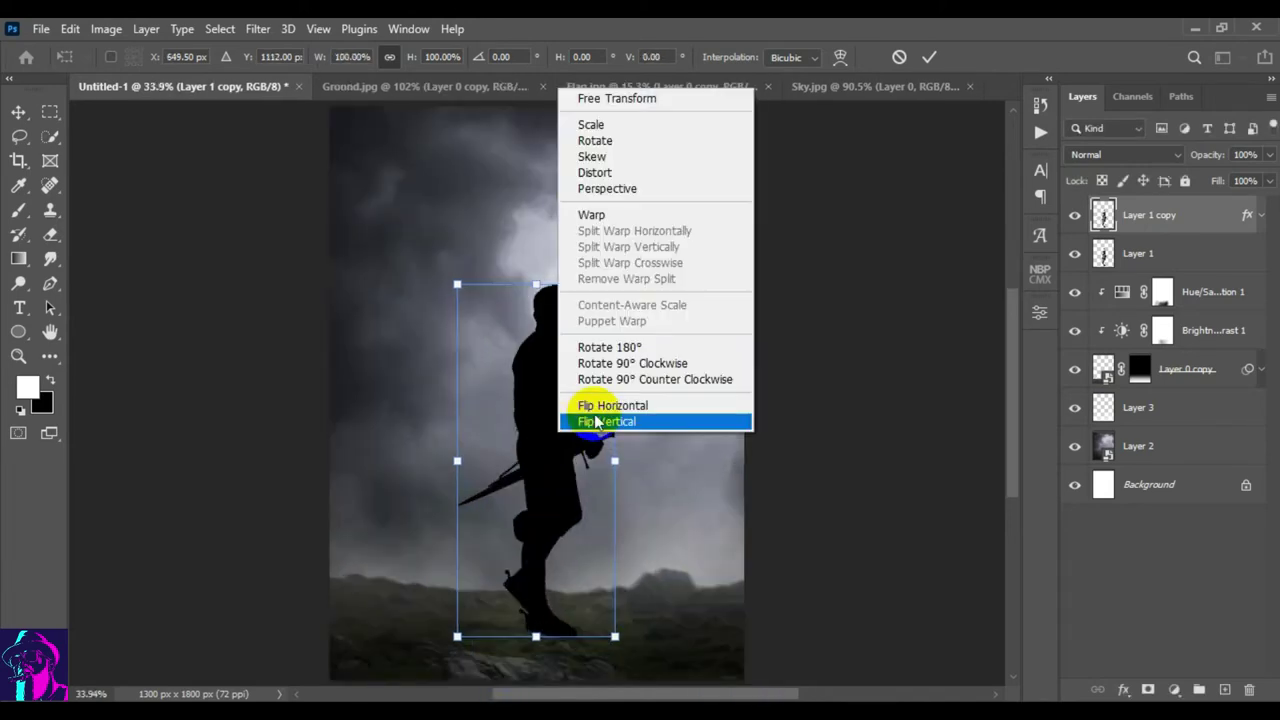
click(594, 418)
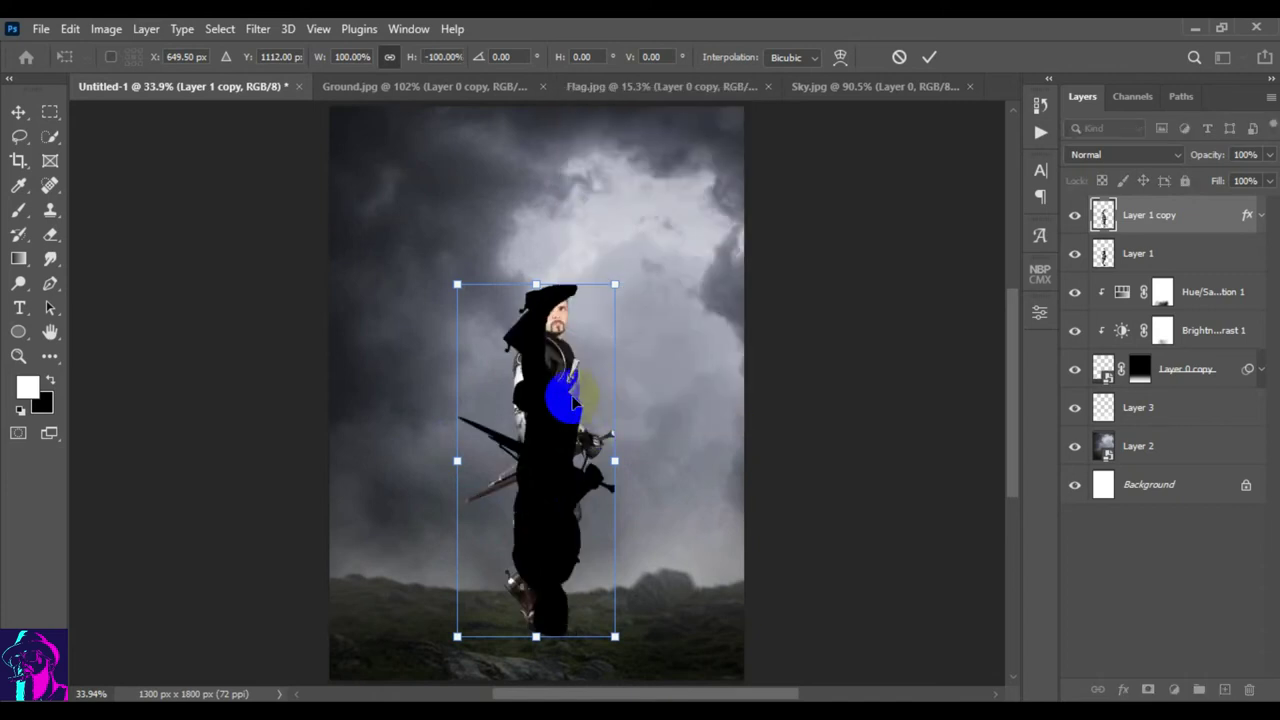
key(ctrl+z)
right_click(578, 428)
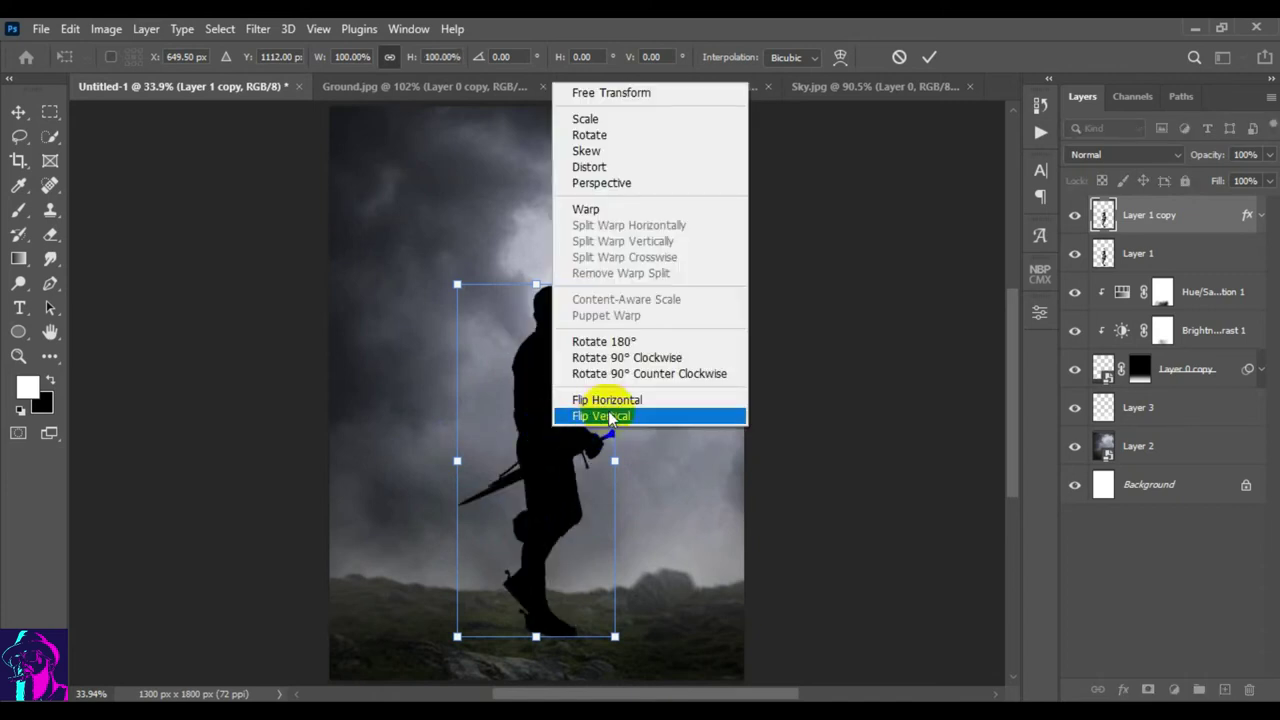
click(608, 417)
drag(576, 404, 543, 697)
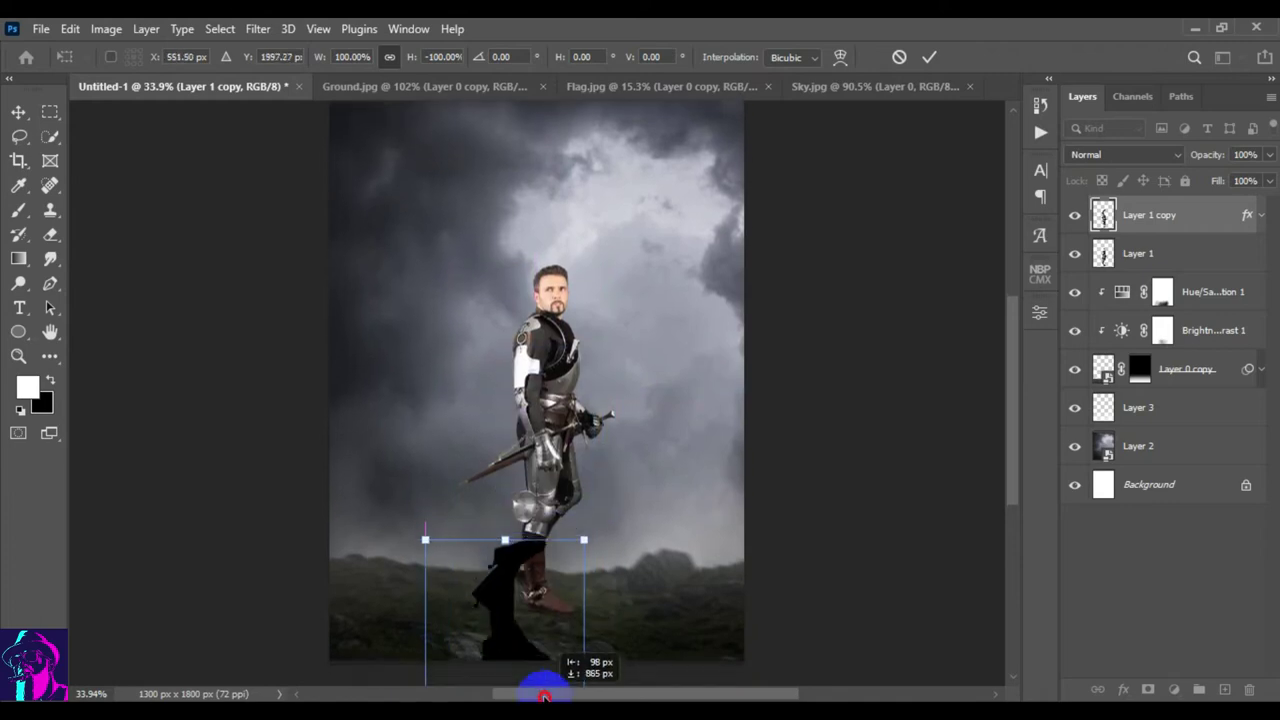
- Lower, nudge and tilt the flipped shadow so it slants under the boot
scroll(666, 457, down, 4)
drag(486, 497, 525, 535)
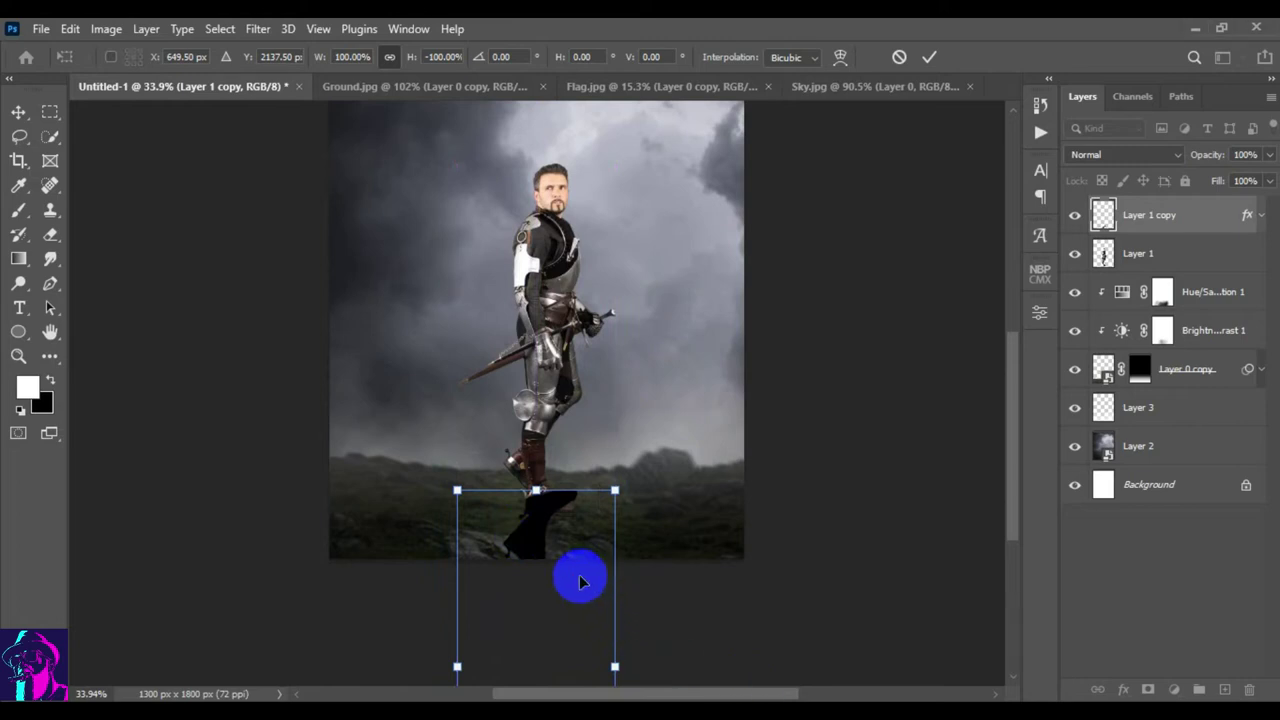
drag(557, 557, 550, 584)
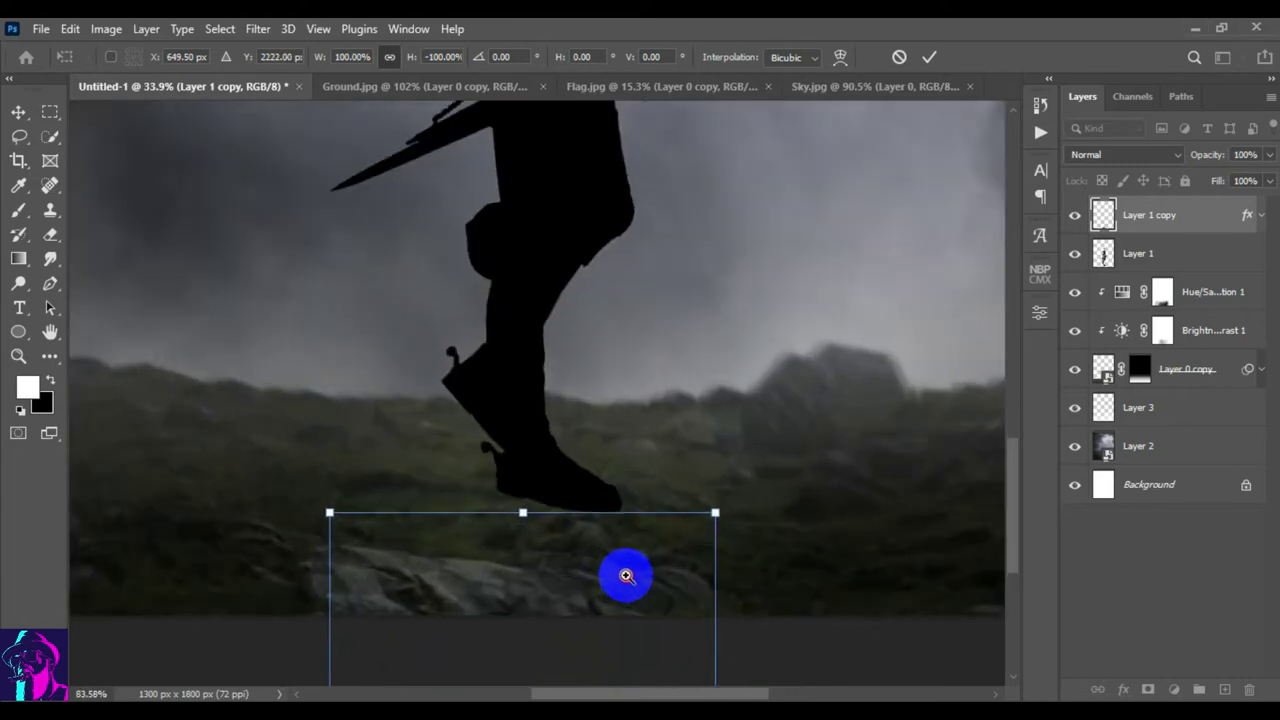
mouse_move(557, 529)
mouse_down()
mouse_move(643, 569)
mouse_move(603, 563)
mouse_move(597, 543)
mouse_up()
drag(838, 468, 861, 510)
drag(527, 634, 500, 624)
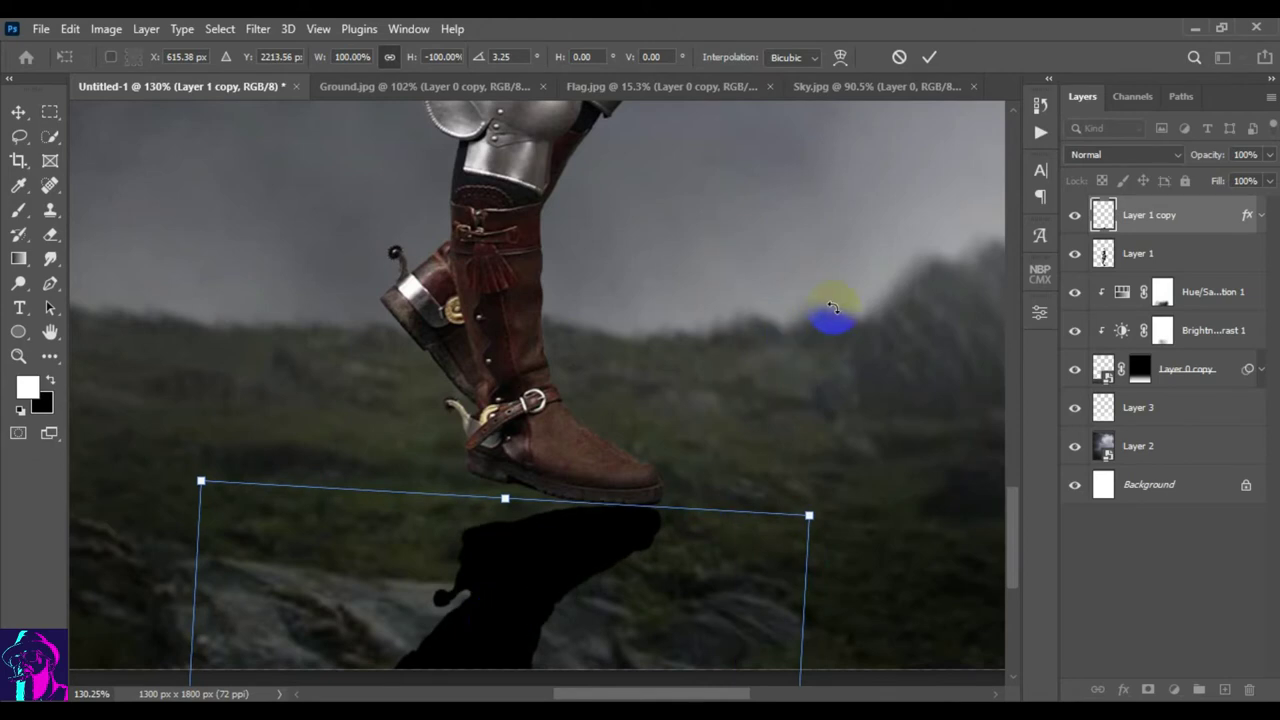
drag(201, 481, 189, 456)
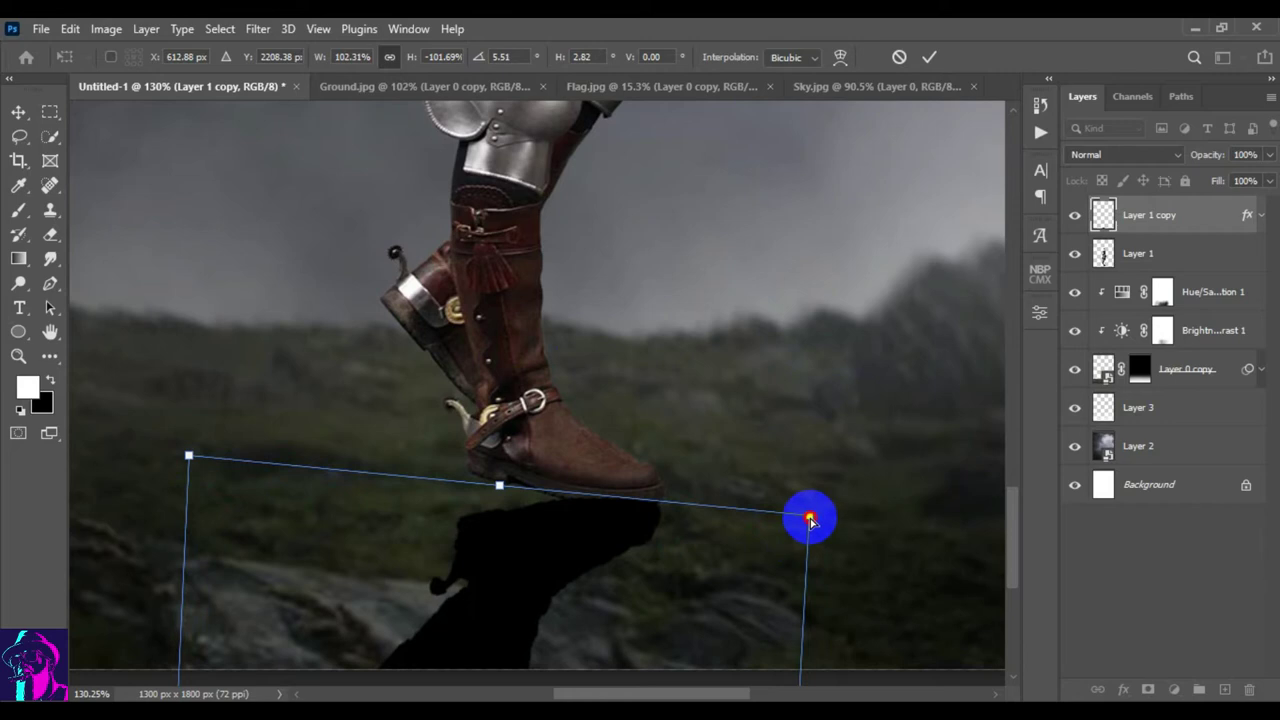
- Distort the shadow's corners and position until it meets the boot sole as a cast shadow
drag(810, 519, 801, 548)
drag(481, 600, 481, 582)
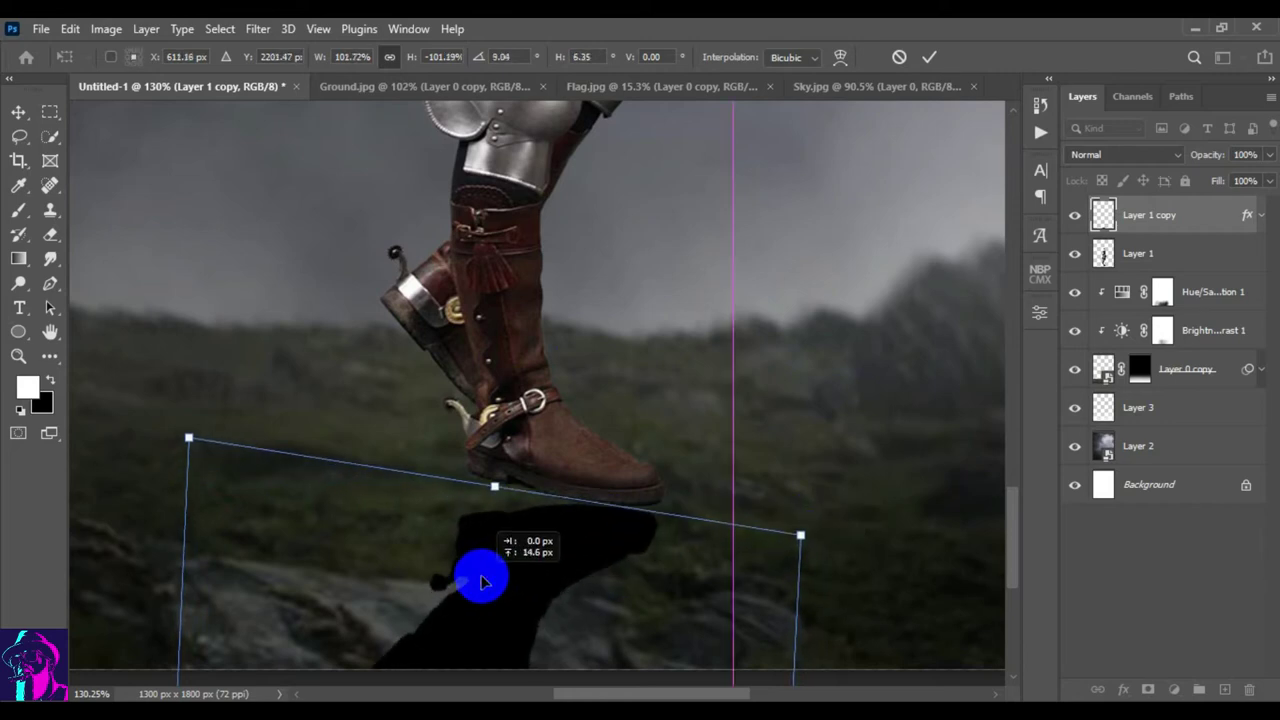
drag(180, 420, 189, 391)
mouse_move(507, 612)
mouse_down()
mouse_move(483, 604)
mouse_move(506, 605)
mouse_up()
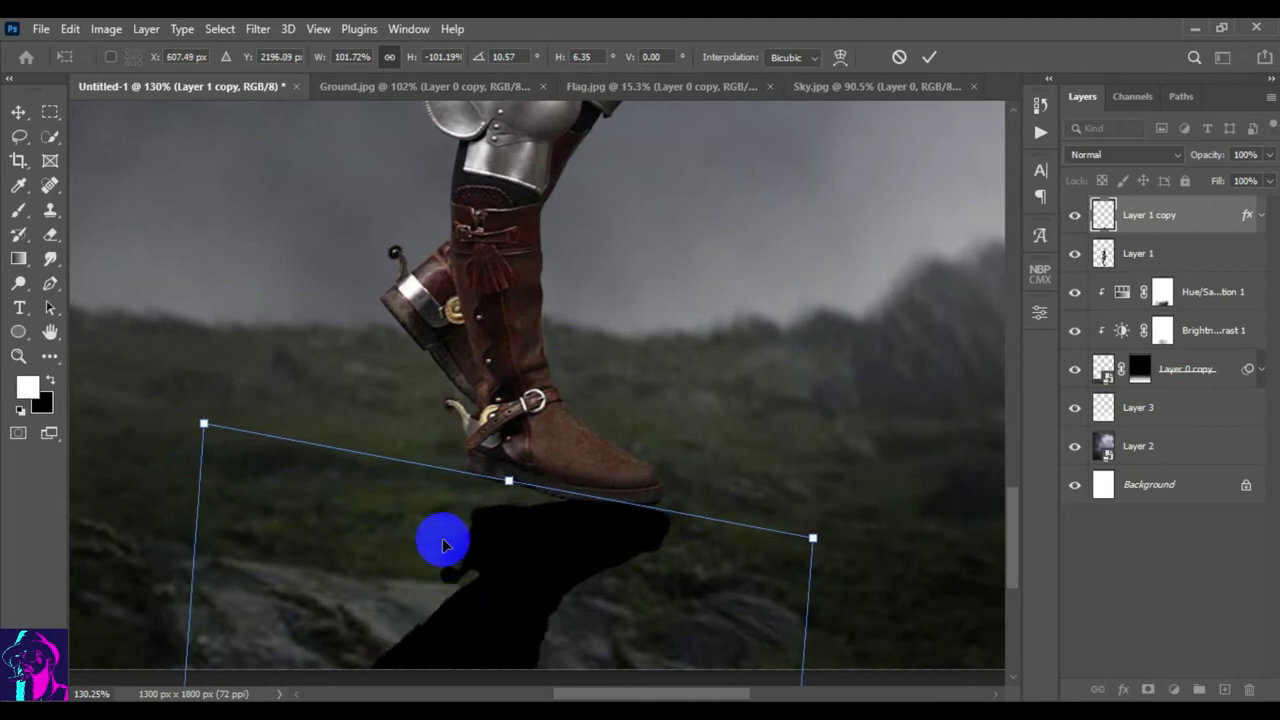
drag(212, 405, 208, 332)
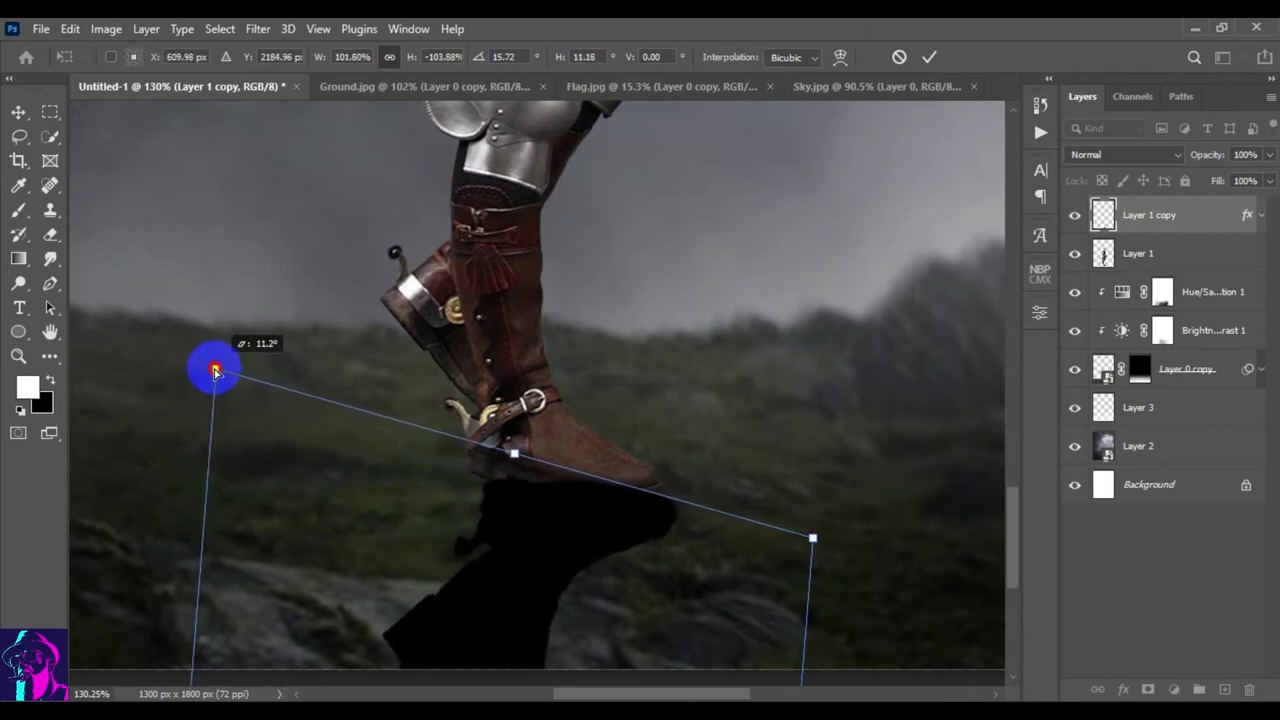
drag(577, 563, 559, 588)
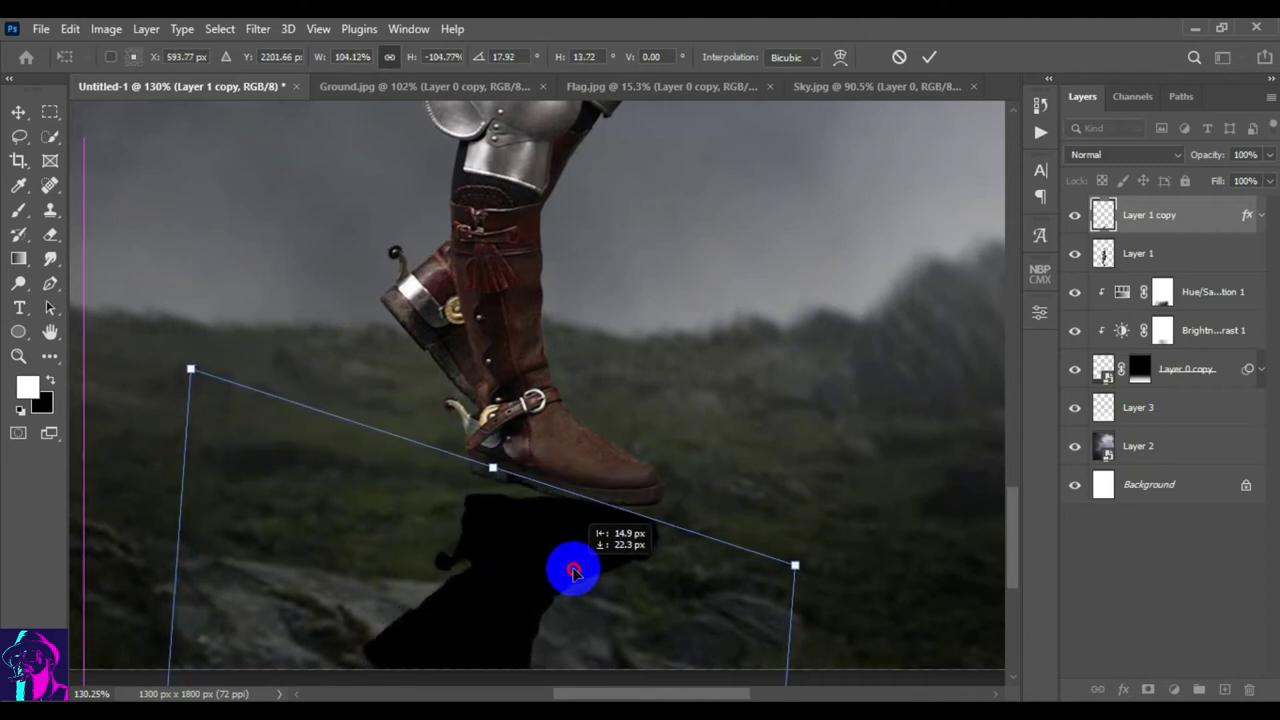
drag(795, 563, 803, 550)
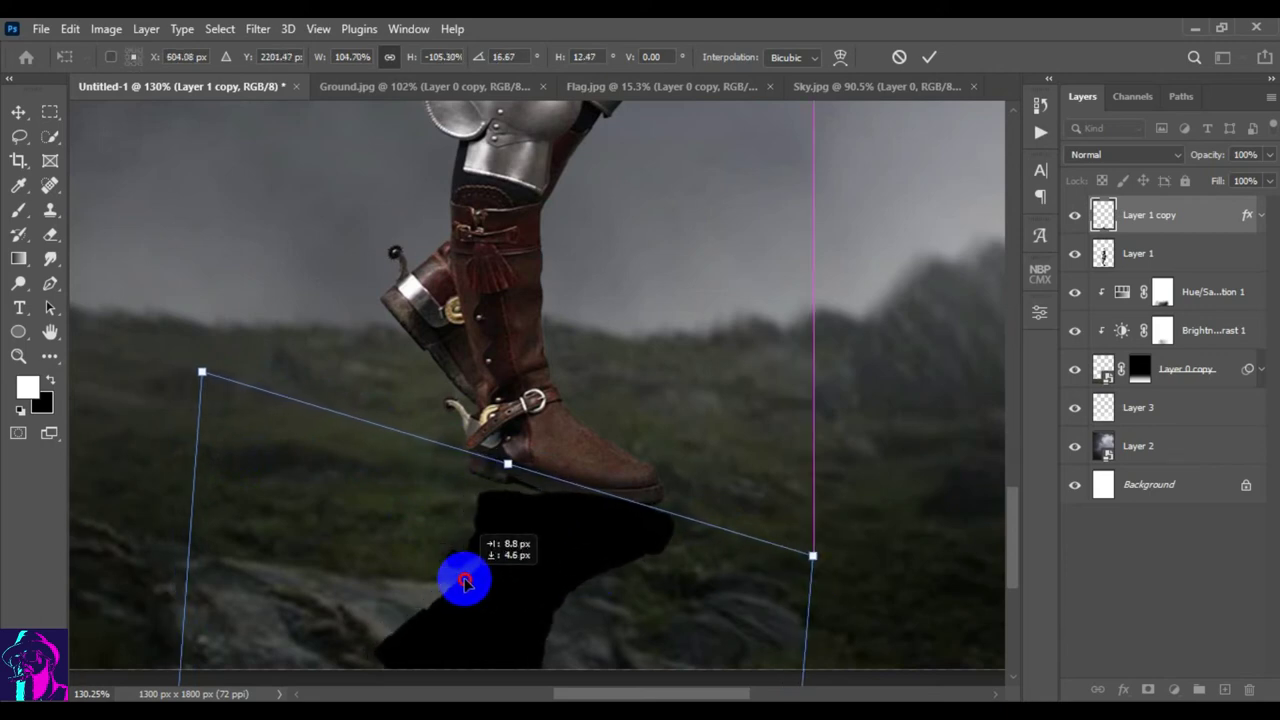
drag(457, 571, 456, 580)
- Commit the shadow transform, nudge it up-left under the boot, and move Layer 1 copy below Layer 1
click(929, 57)
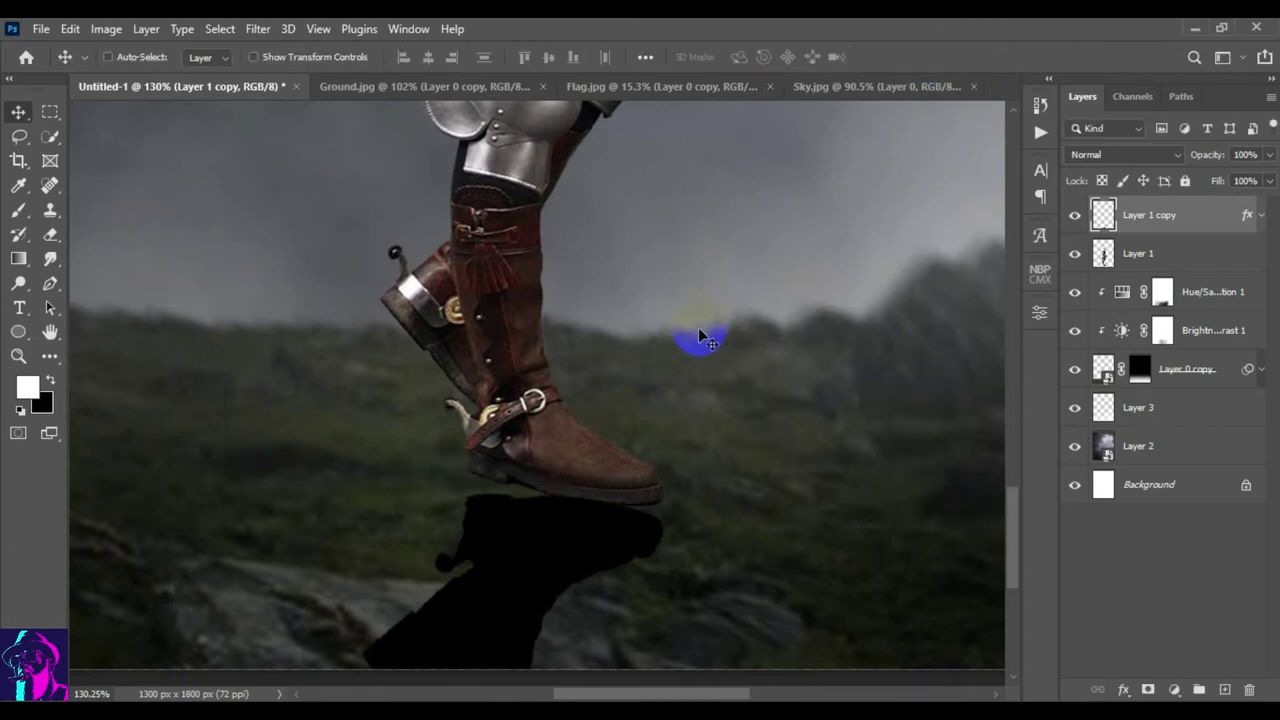
scroll(699, 330, down, 5)
scroll(699, 330, up, 3)
scroll(699, 330, down, 2)
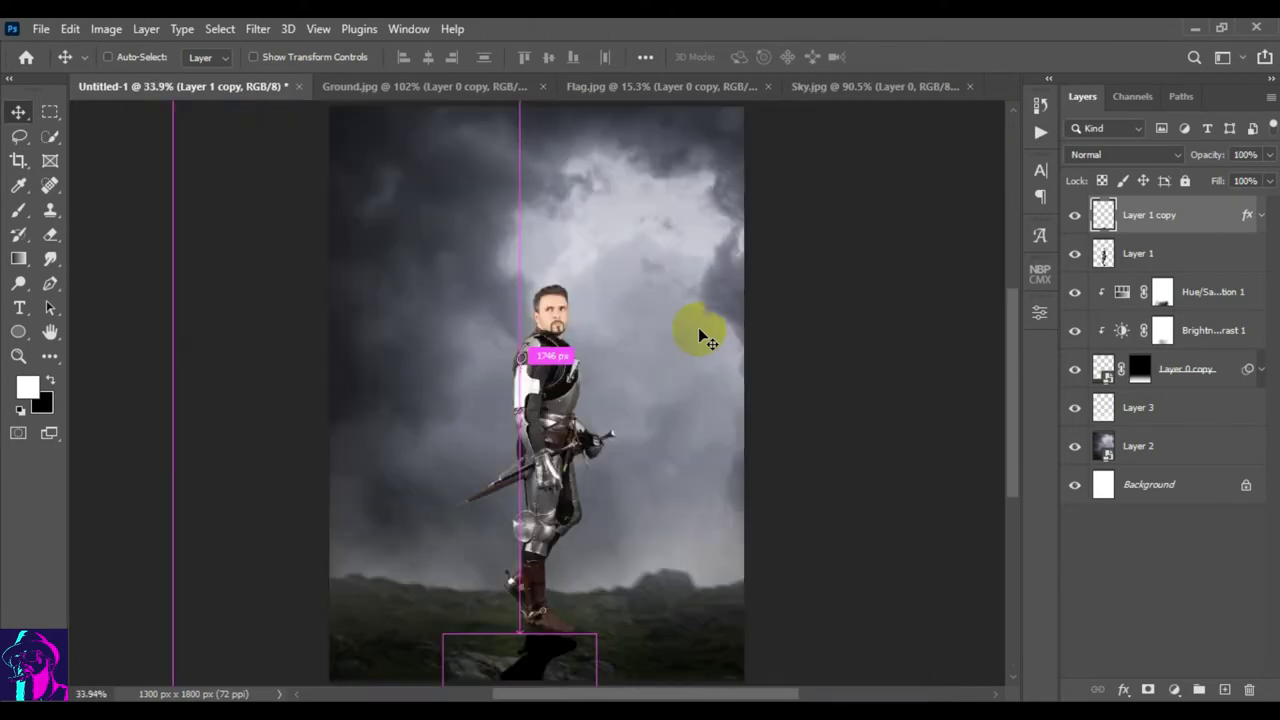
scroll(623, 509, down, 3)
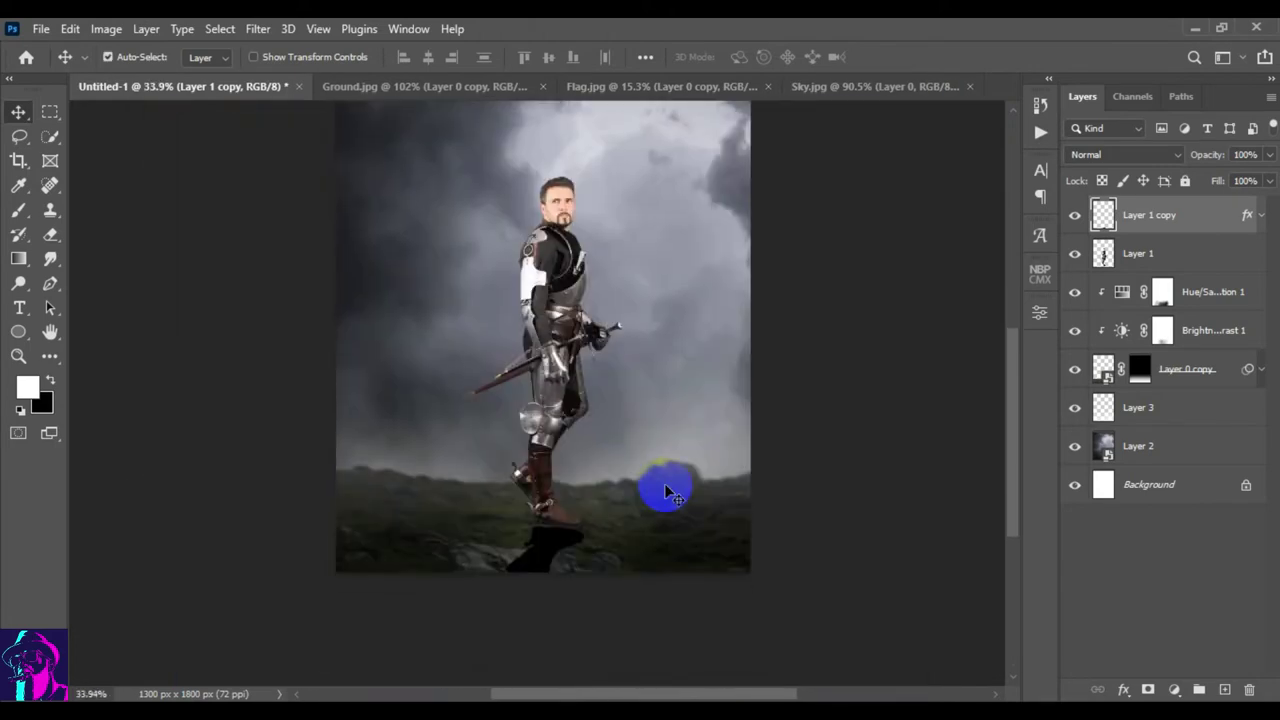
scroll(620, 540, up, 4)
scroll(577, 514, up, 2)
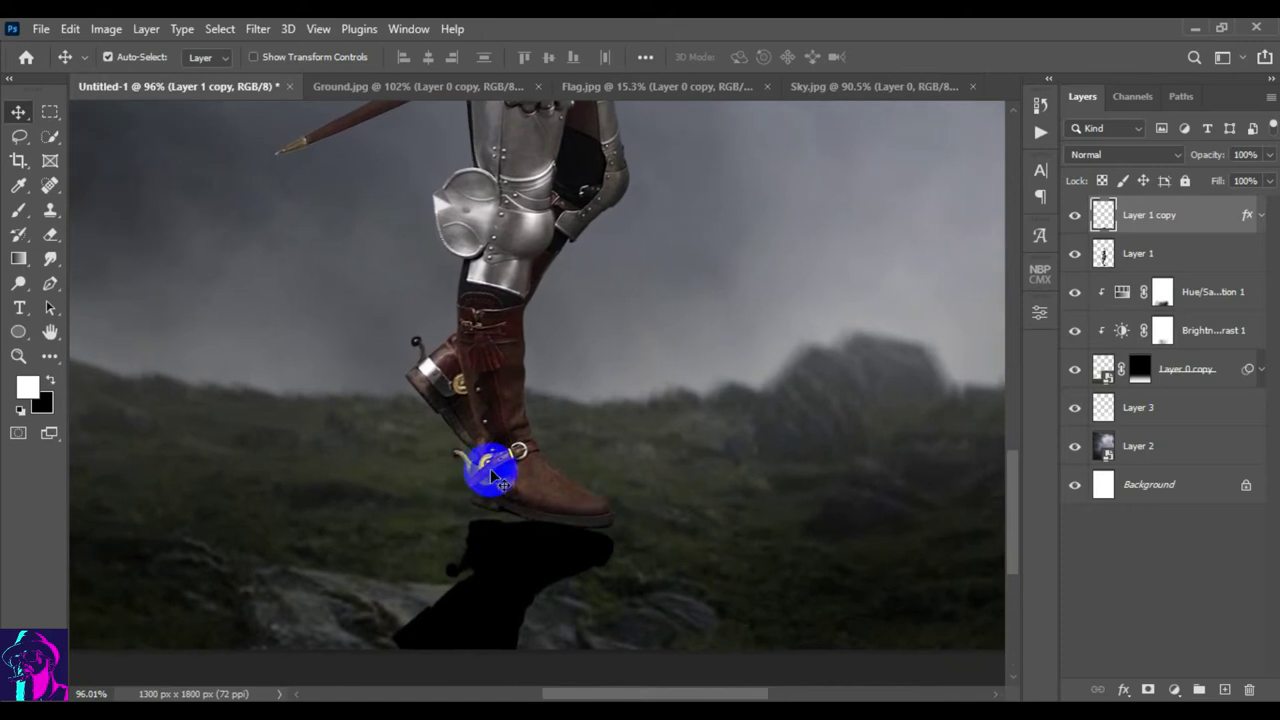
drag(542, 547, 538, 540)
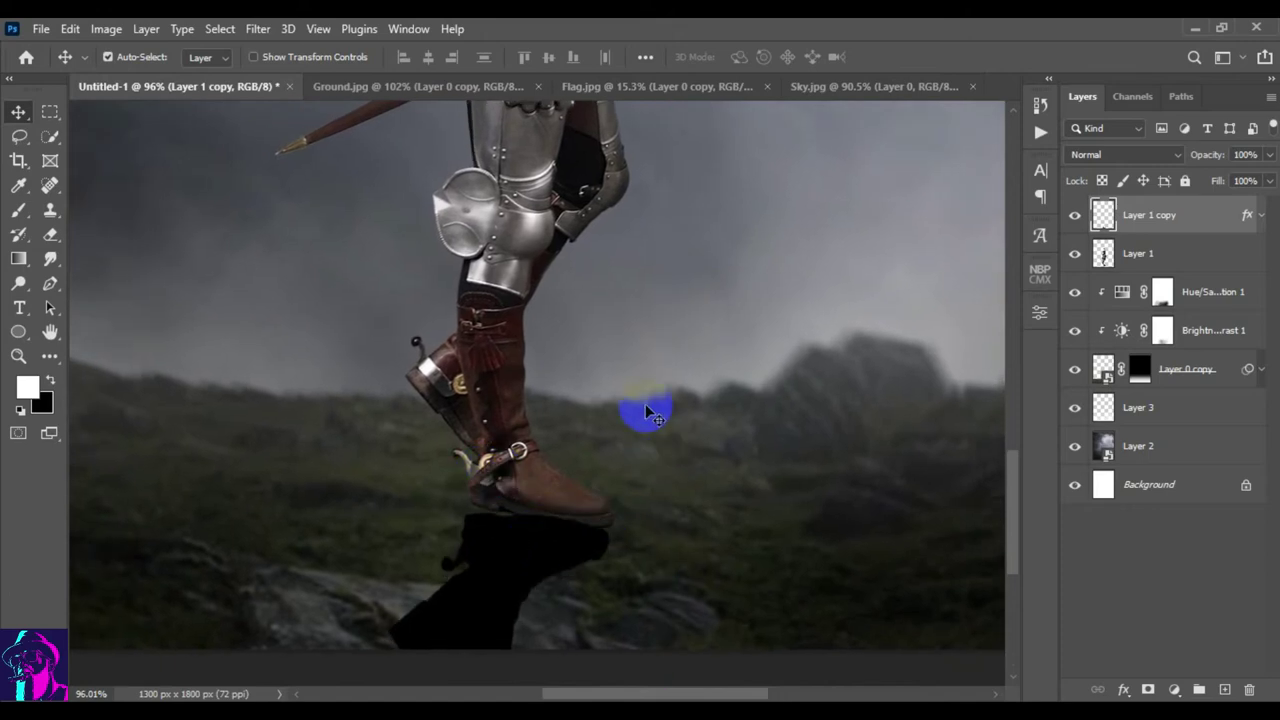
drag(1200, 226, 1191, 267)
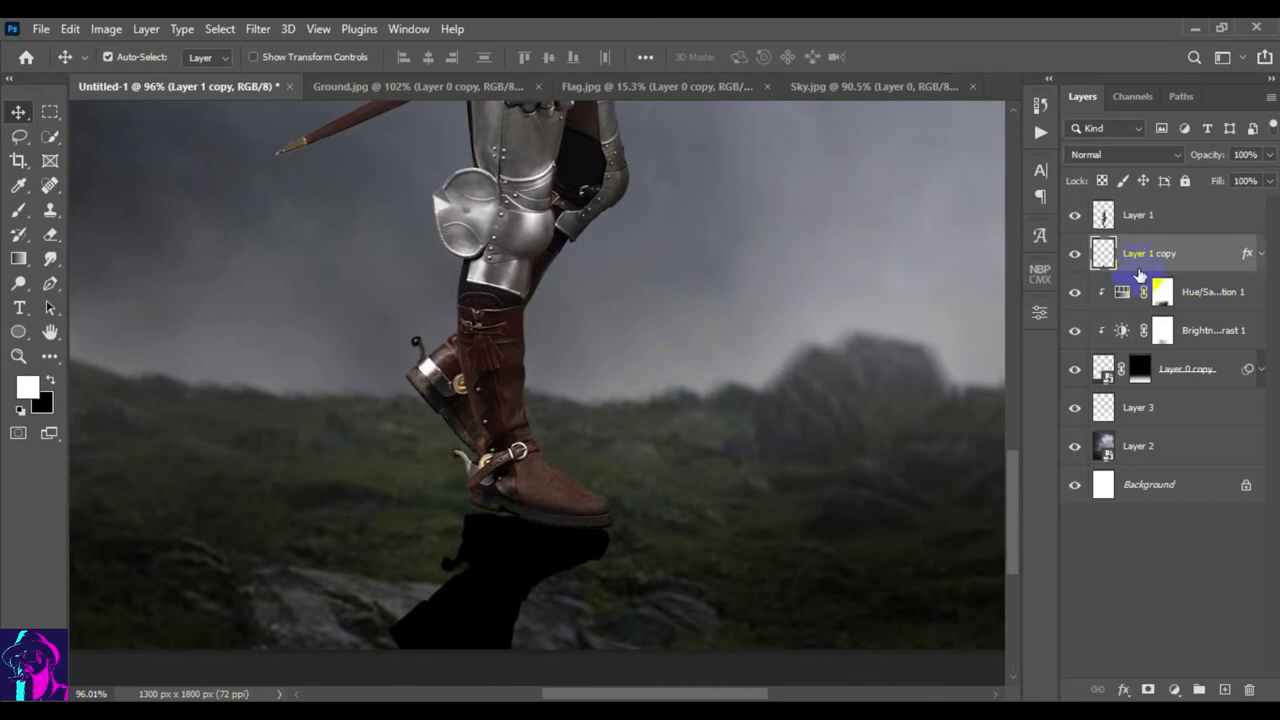
- Add a layer mask to Layer 1 copy and ready the Gradient tool with default black and white
click(1073, 256)
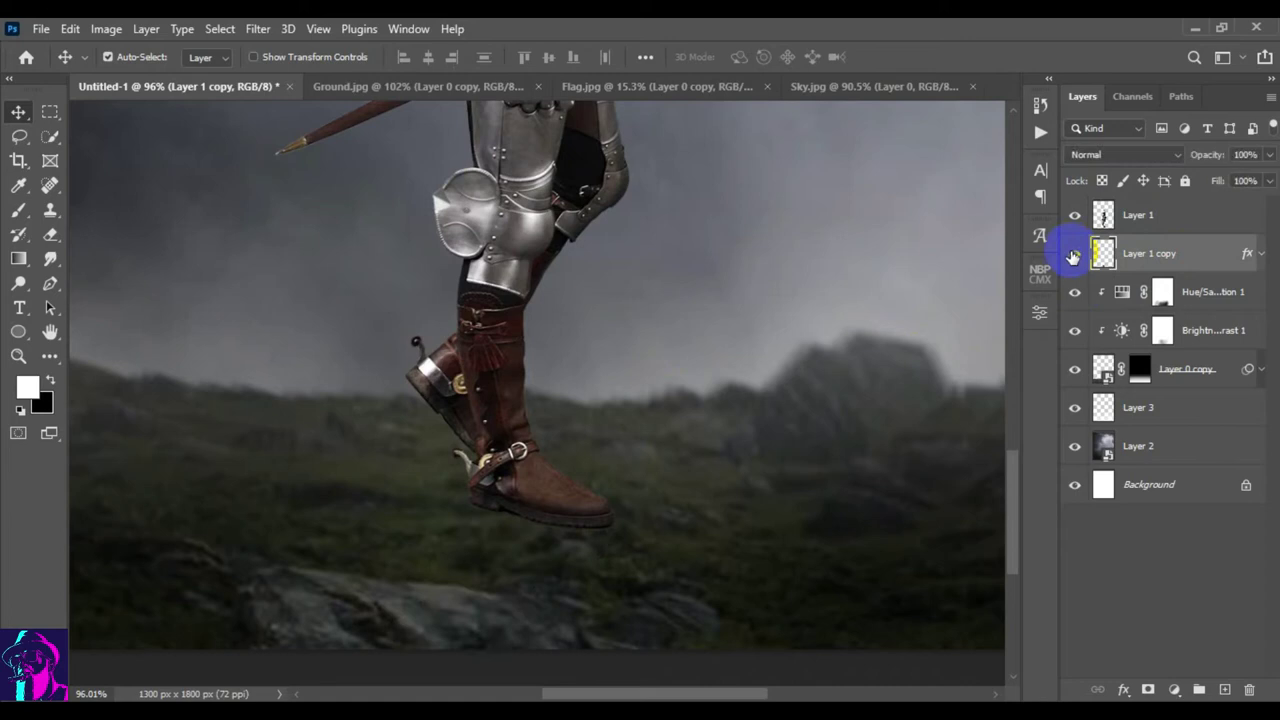
click(1148, 690)
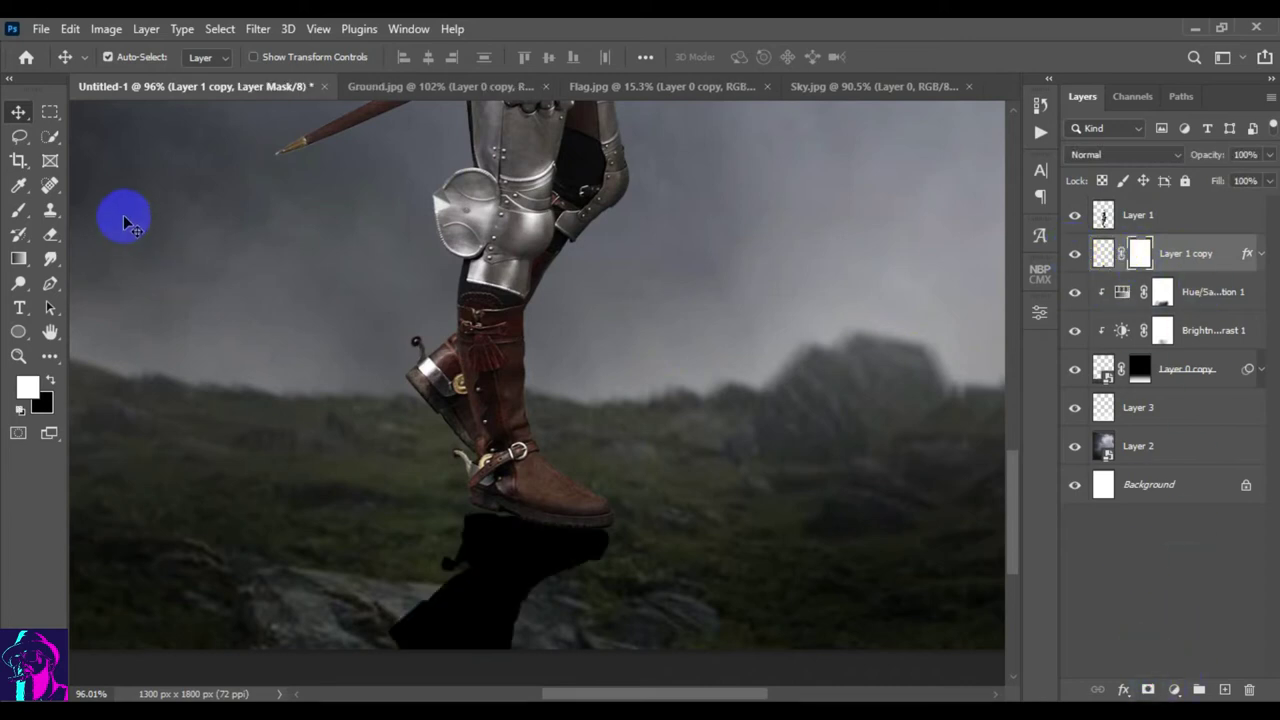
click(18, 258)
click(80, 256)
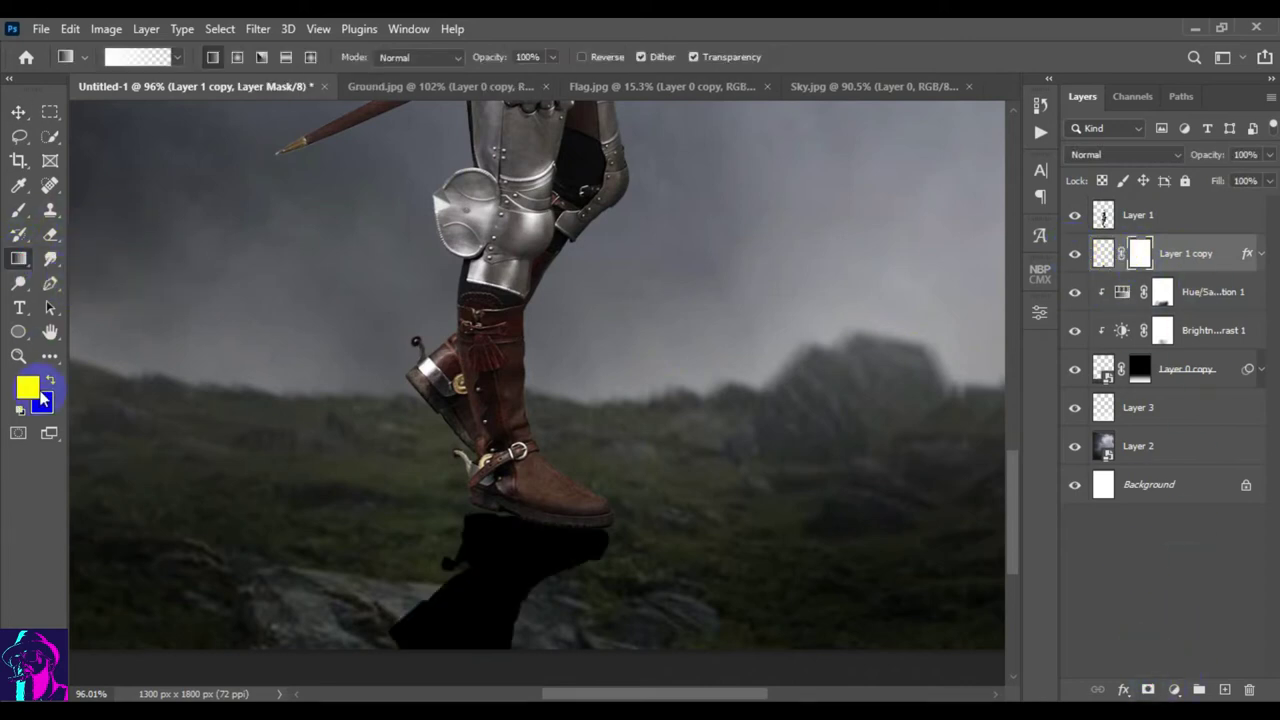
click(20, 410)
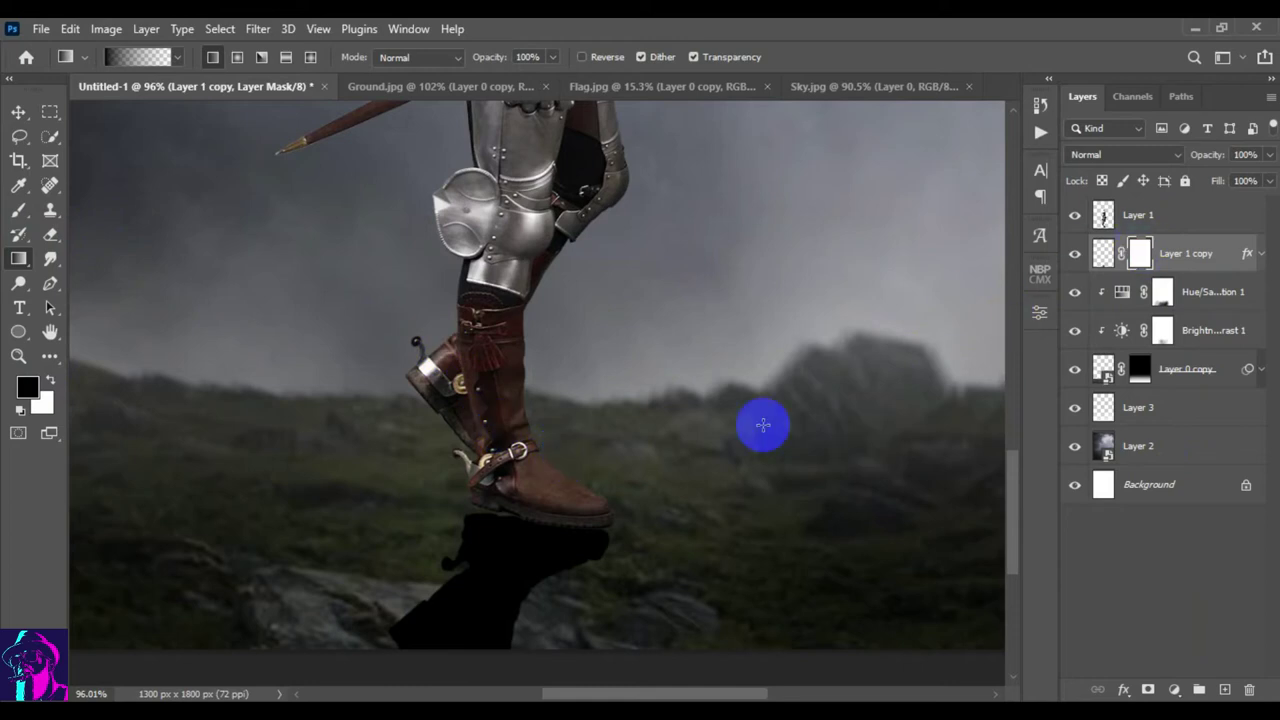
- Draw a black-to-white gradient on the mask to fade the shadow, and set opacity to 75%
drag(535, 540, 608, 510)
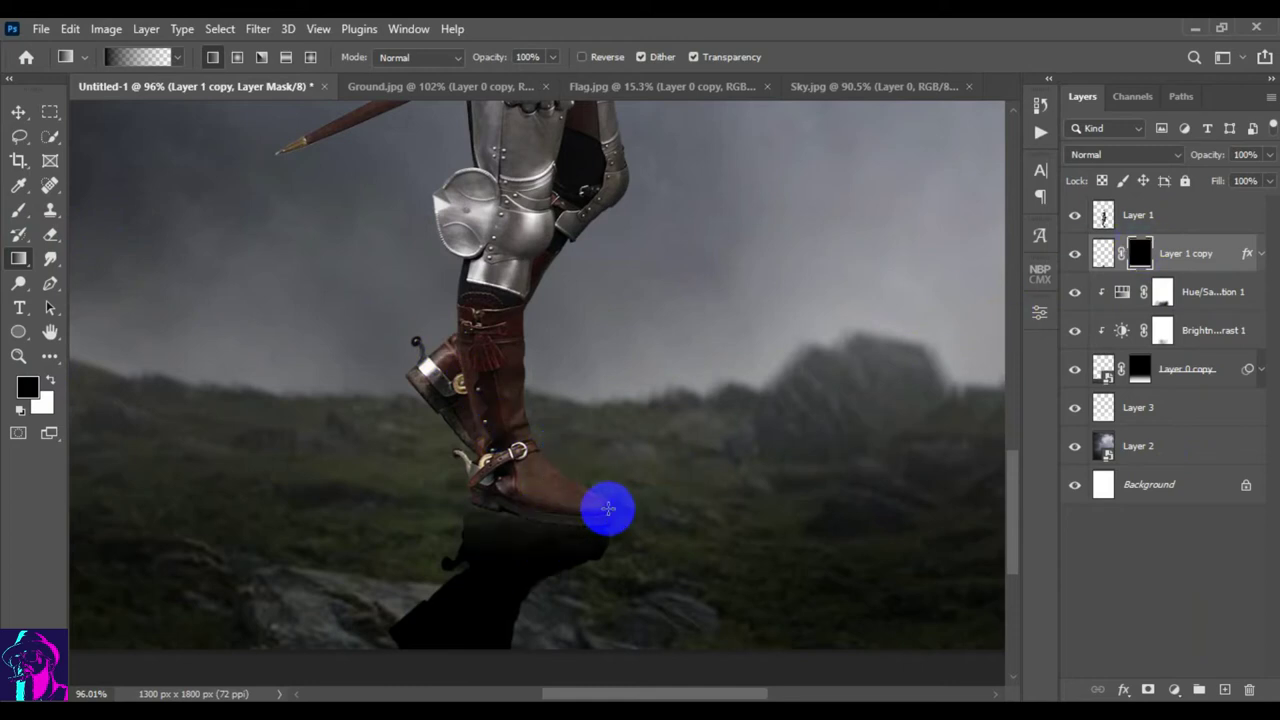
key(ctrl+z)
key(ctrl+minus)
key(ctrl+minus)
key(ctrl+minus)
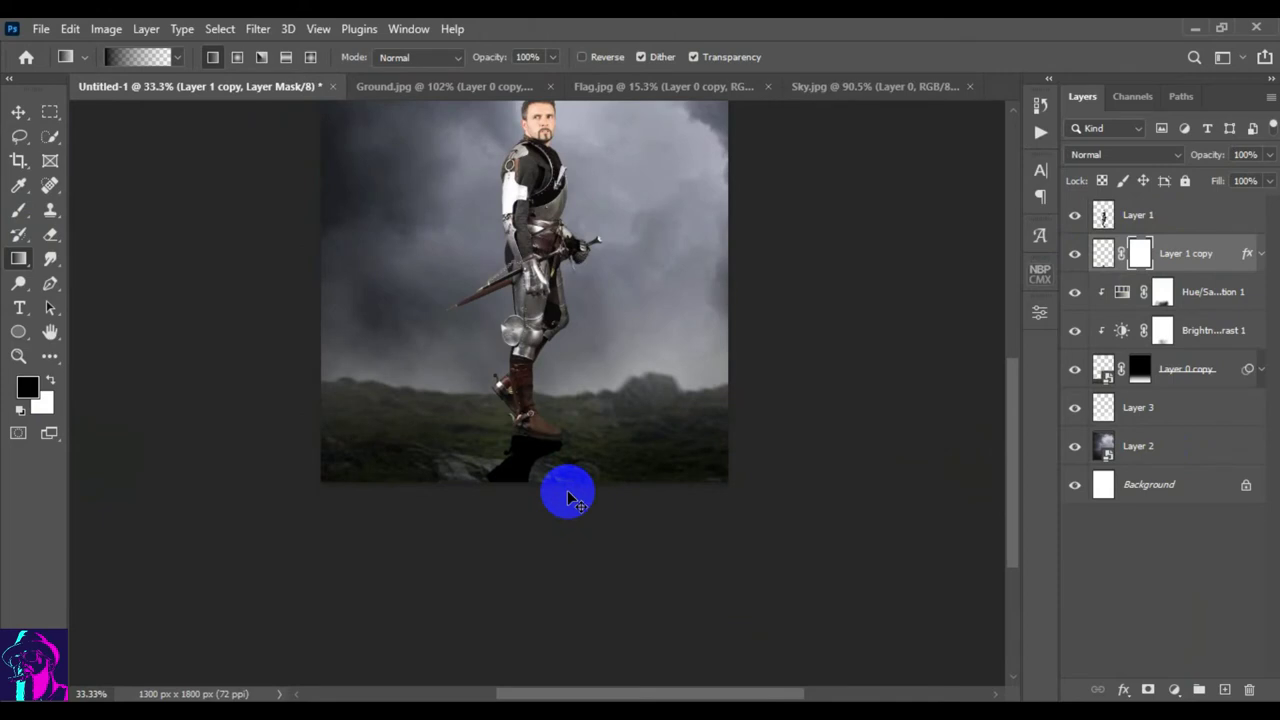
key(ctrl+plus)
key(ctrl+plus)
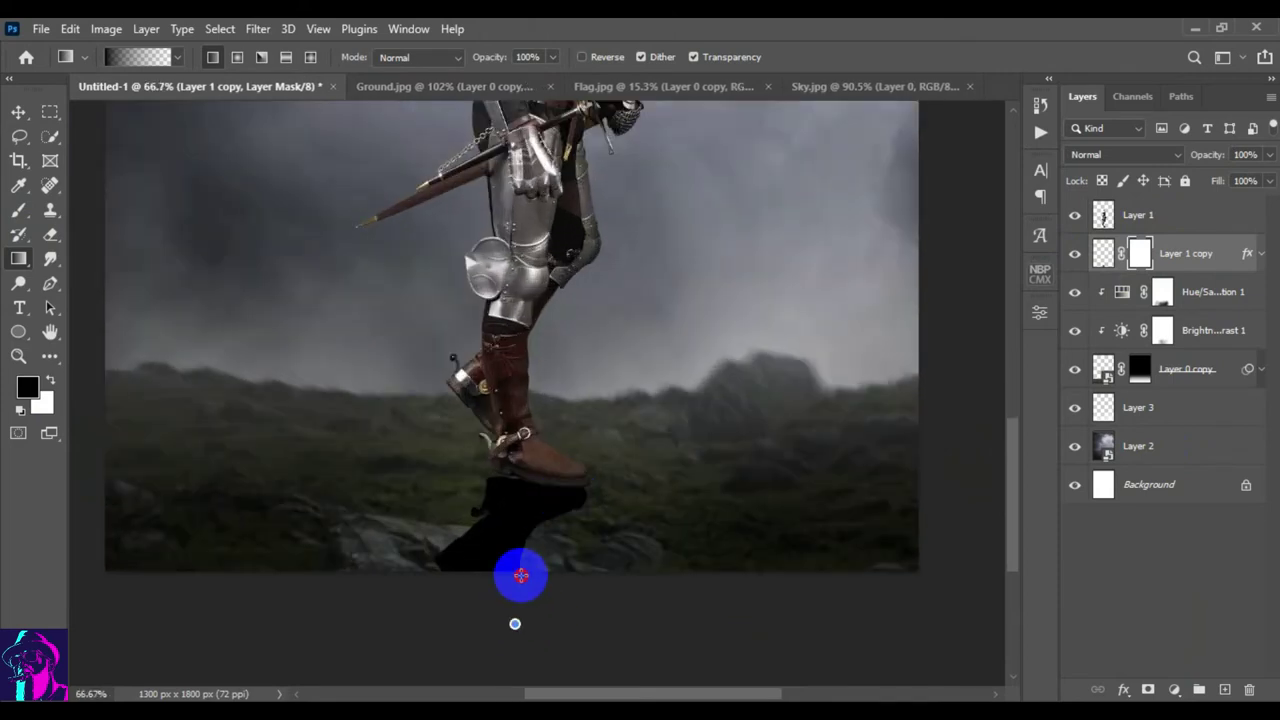
drag(523, 643, 636, 393)
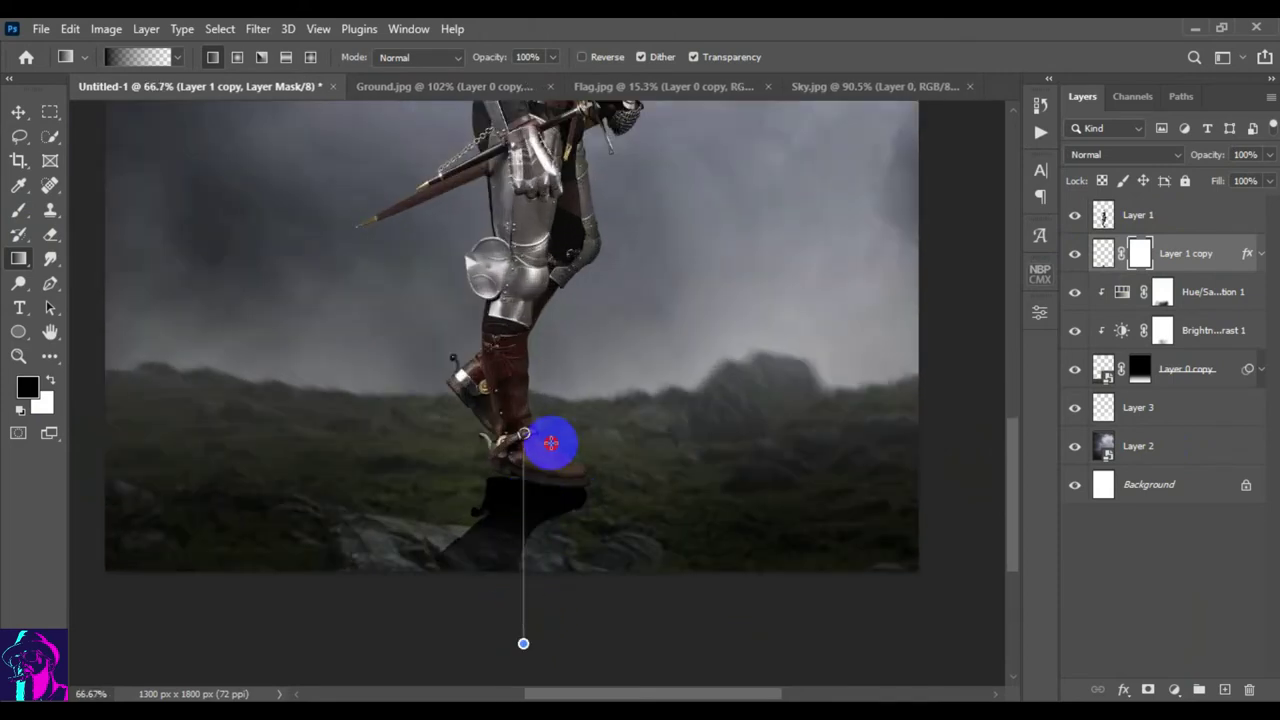
drag(614, 451, 568, 603)
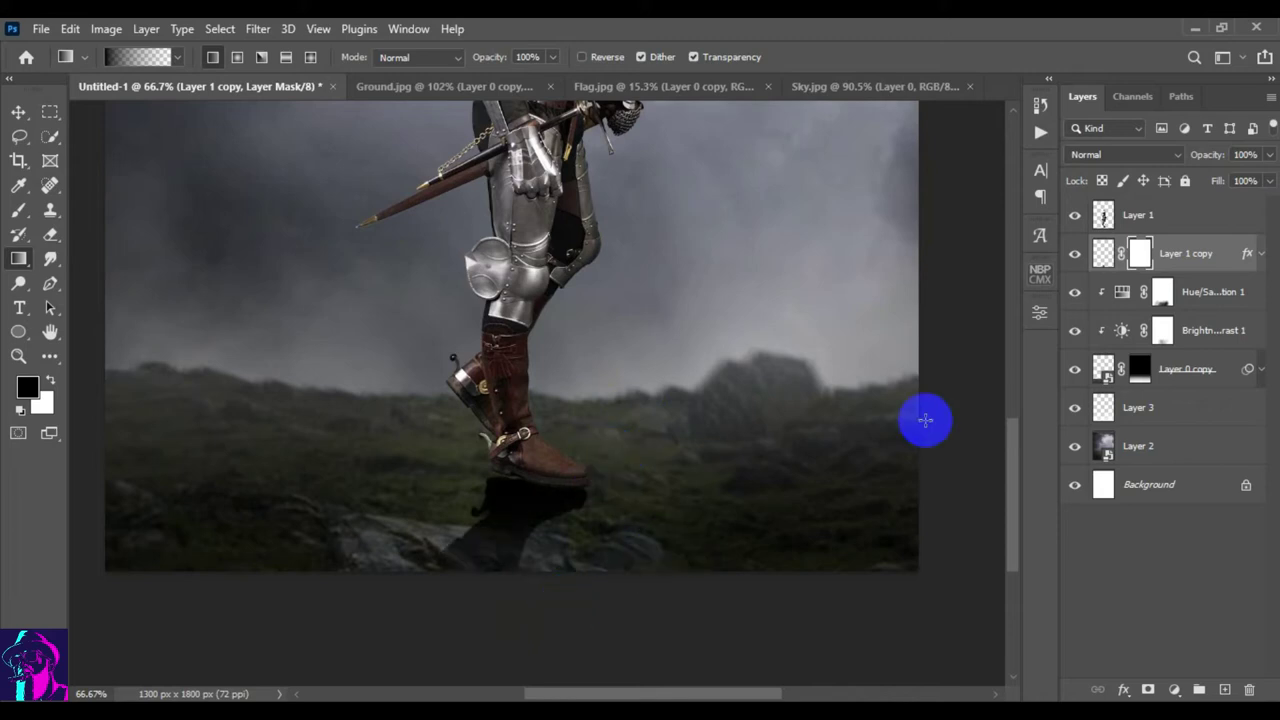
click(1103, 253)
key(Return)
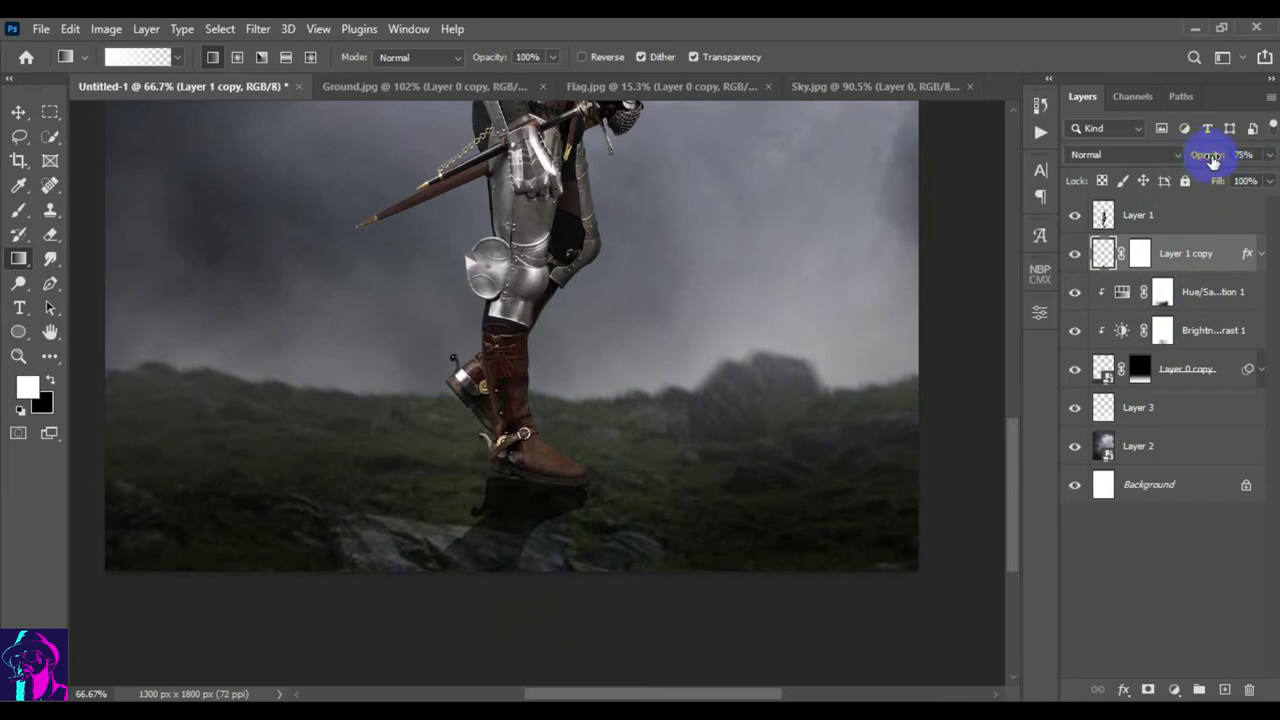
- Redraw a gradient on the shadow, reselect its mask, and keep the layer opacity at 75%
scroll(612, 508, down, 2)
drag(501, 657, 537, 346)
click(1140, 253)
click(796, 386)
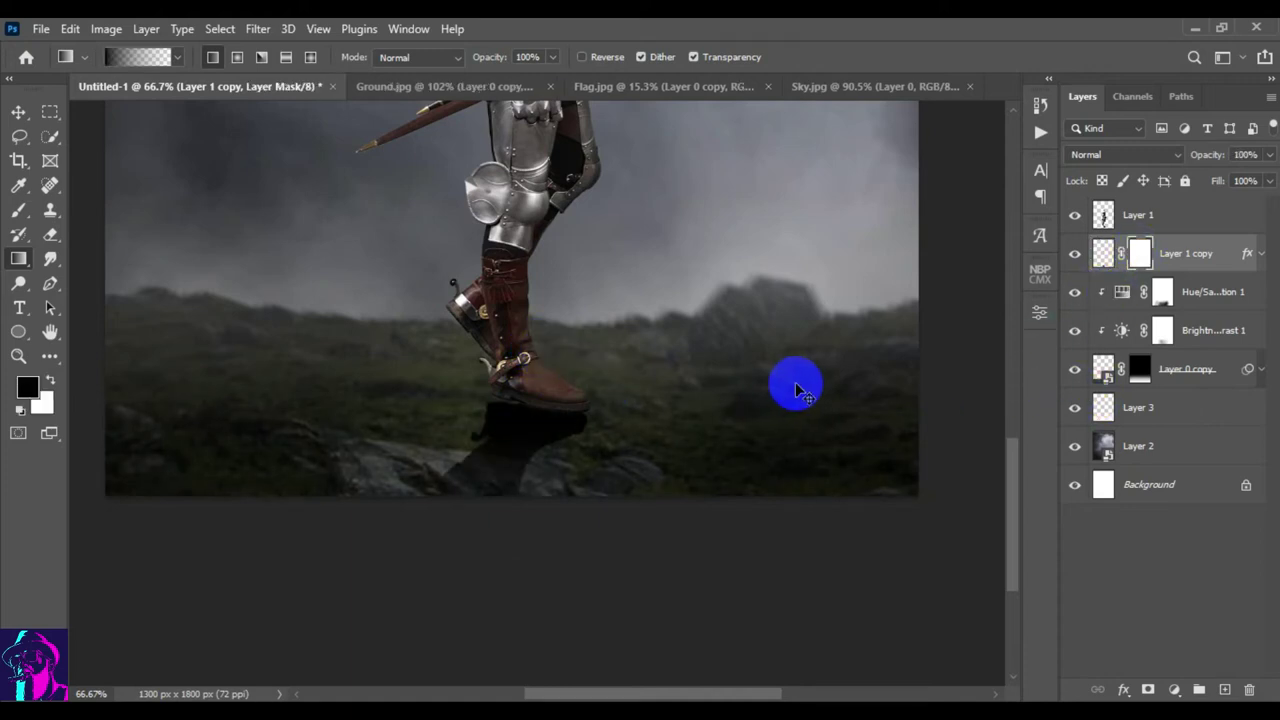
key(ctrl+z)
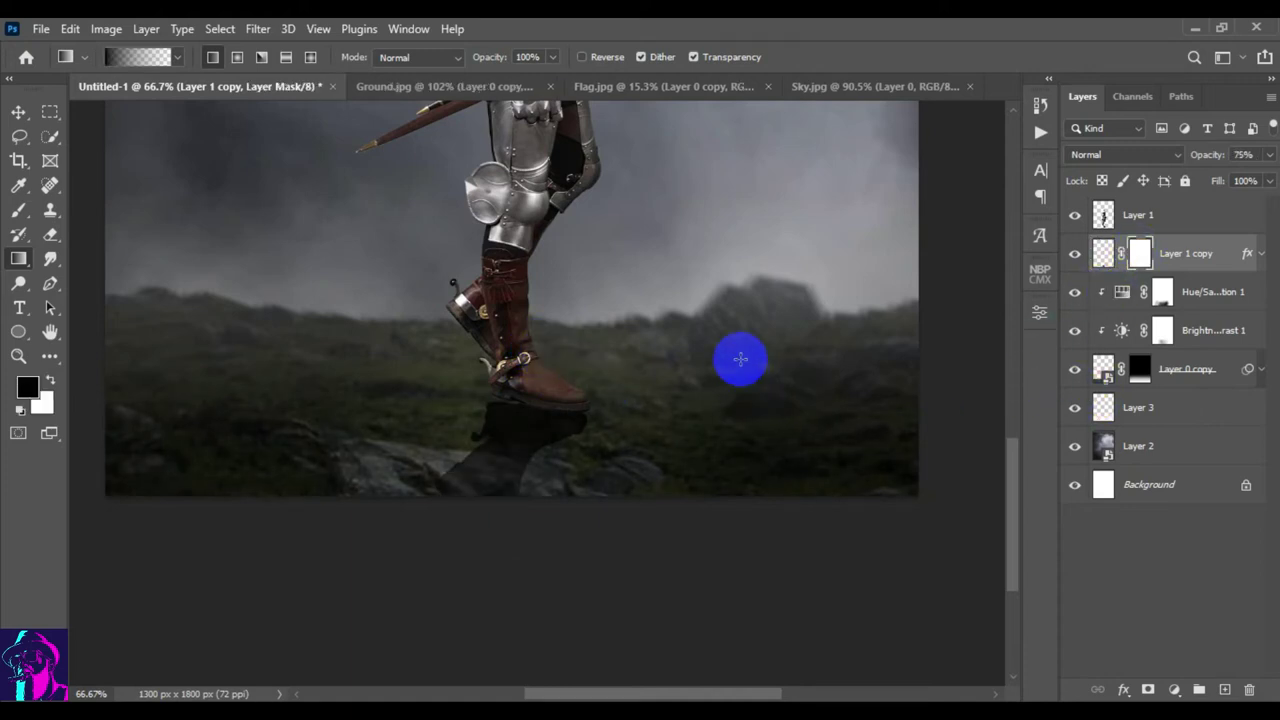
scroll(513, 413, up, 2)
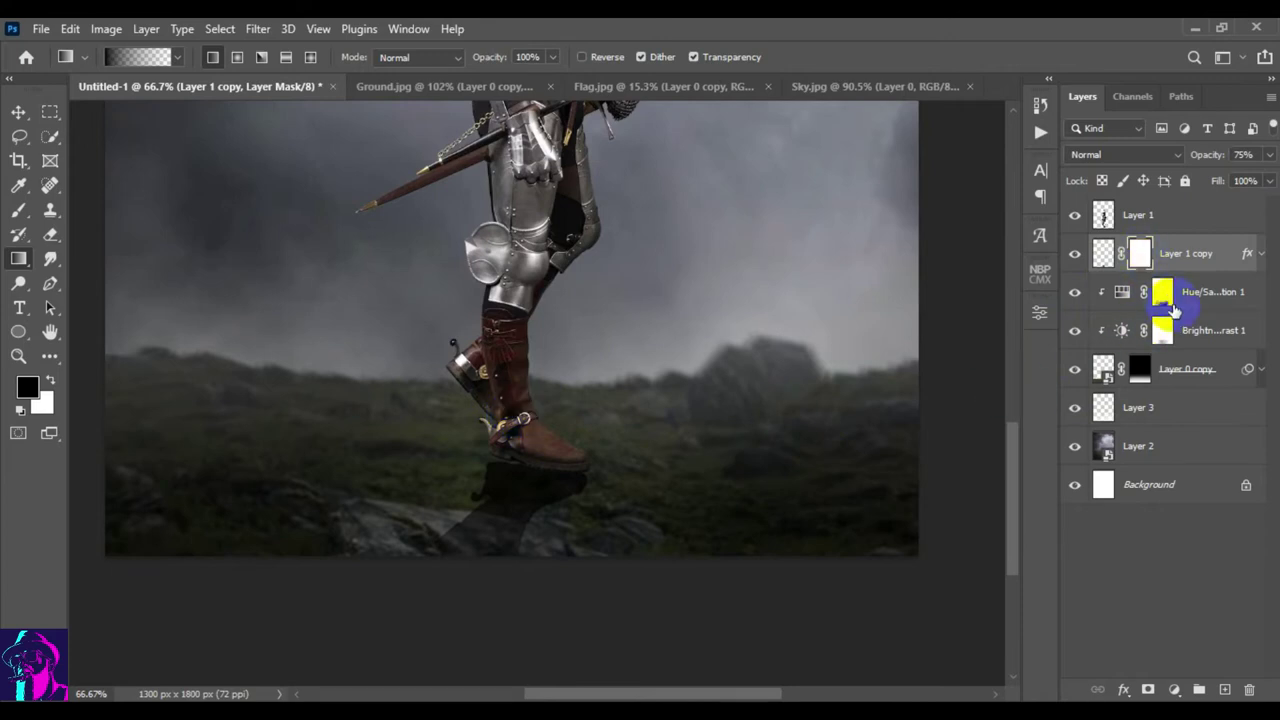
- Select Hue/Saturation 1 and zoom in on the knight's boots
click(1163, 291)
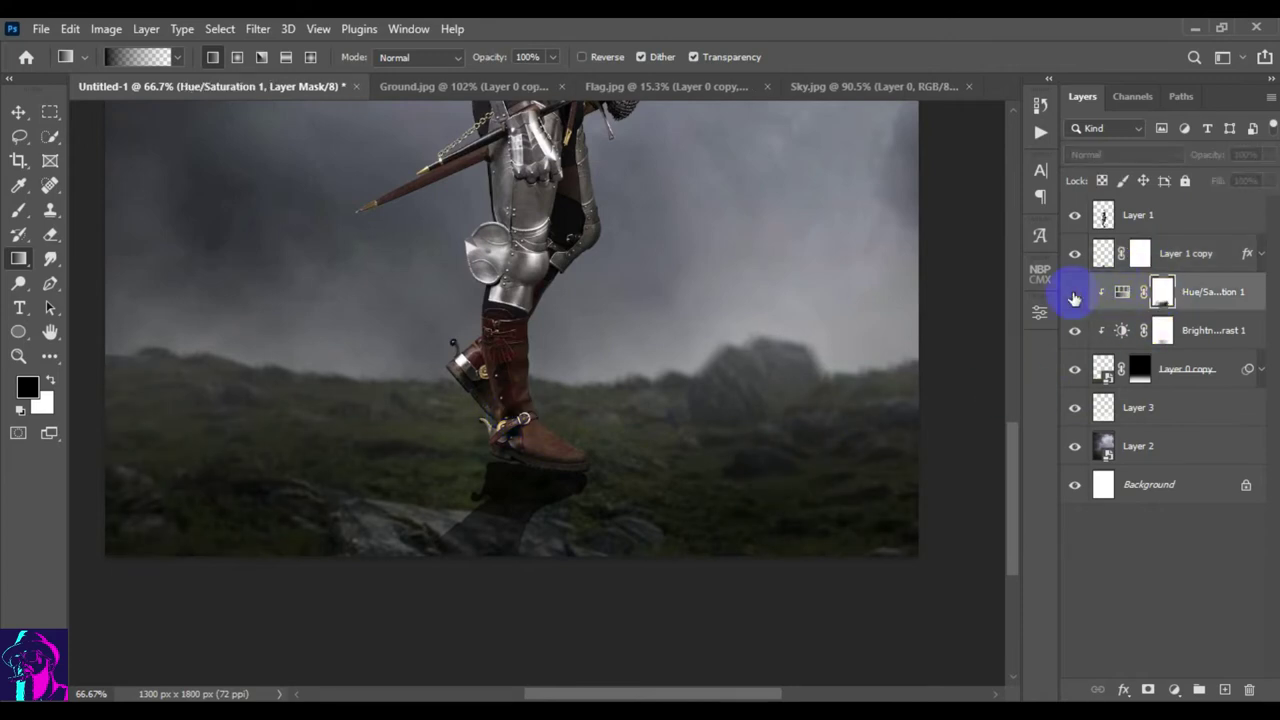
scroll(583, 450, up, 1)
scroll(583, 450, down, 2)
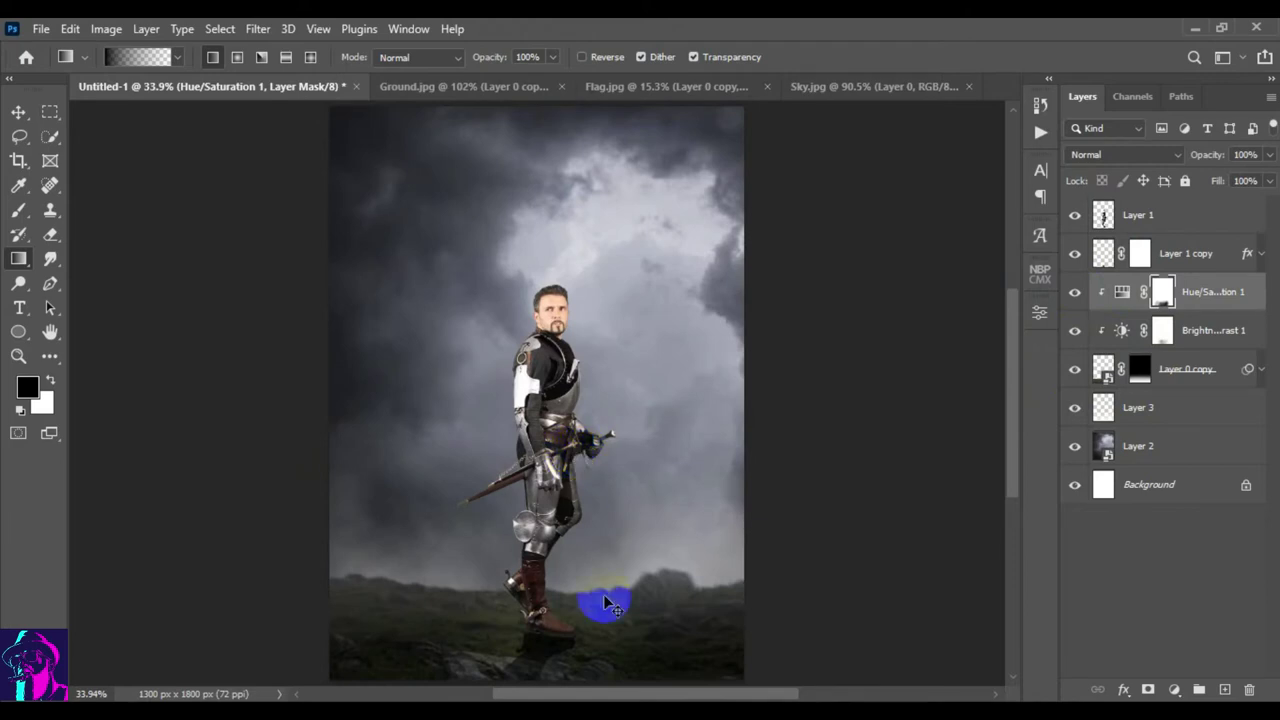
scroll(606, 603, up, 4)
drag(643, 646, 620, 492)
scroll(620, 492, down, 2)
scroll(628, 466, down, 1)
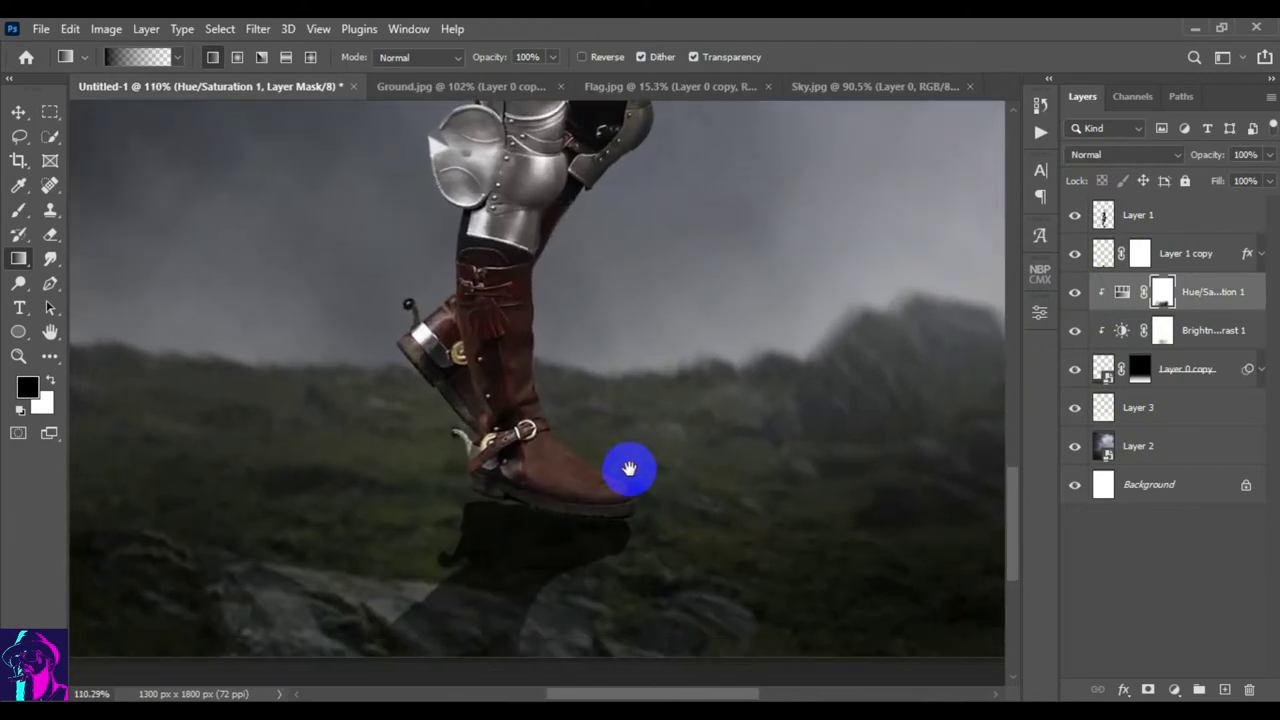
scroll(630, 462, down, 1)
scroll(640, 458, down, 1)
scroll(580, 423, down, 1)
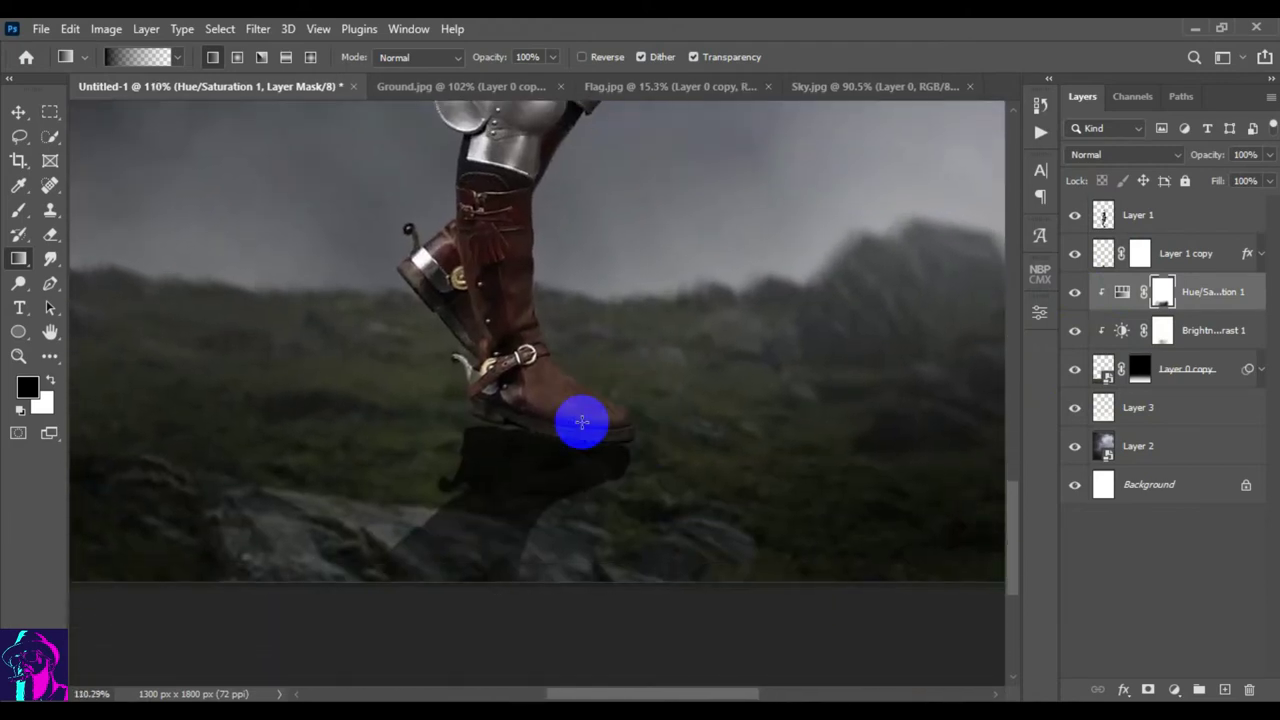
scroll(583, 428, down, 2)
mouse_move(580, 565)
mouse_down()
mouse_move(594, 505)
mouse_move(669, 492)
mouse_move(616, 603)
mouse_up()
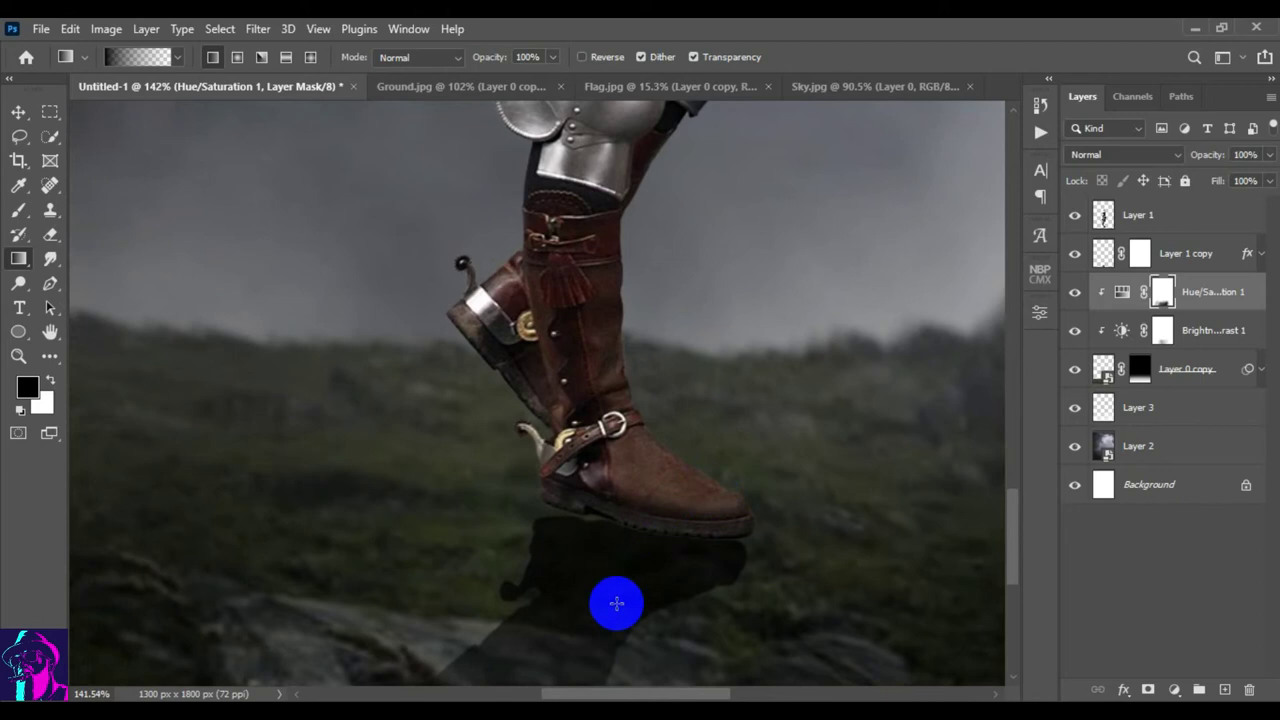
key(ctrl+minus)
key(ctrl+minus)
key(ctrl+minus)
- Redraw the shadow mask's fading gradient toward the boot and set the layer opacity to 85%
click(1141, 257)
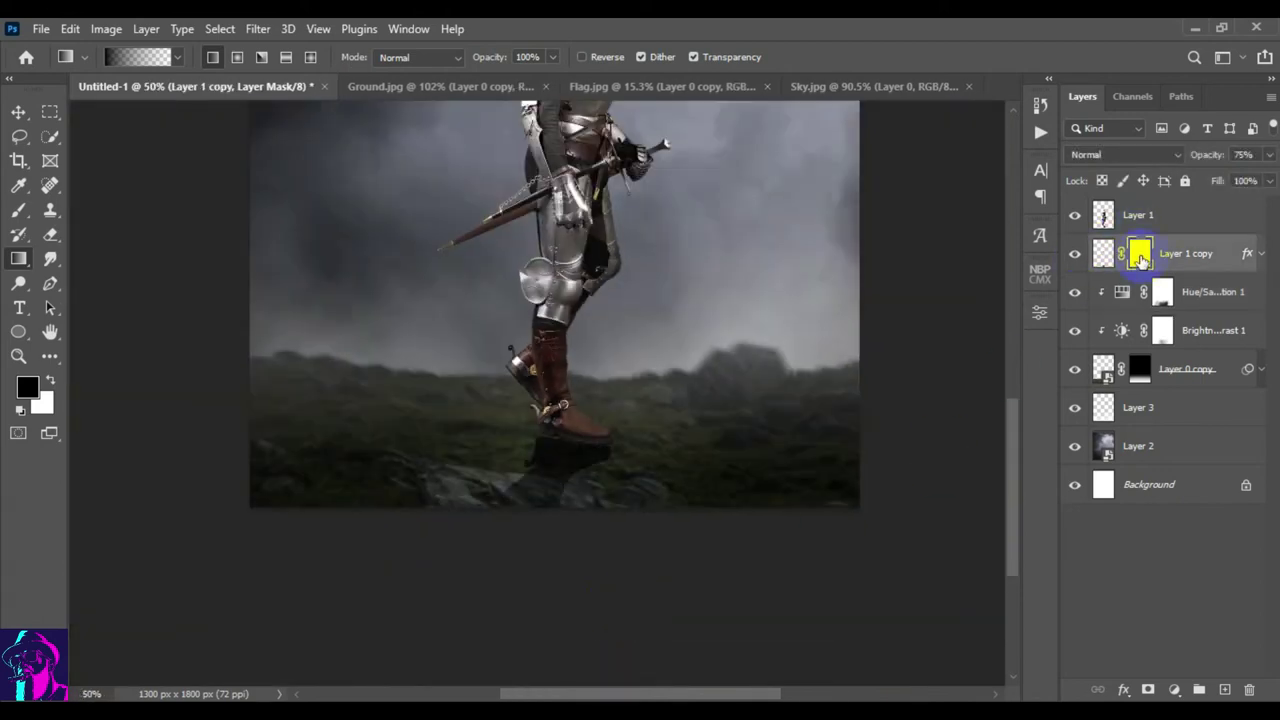
drag(1207, 160, 1250, 158)
drag(561, 600, 574, 400)
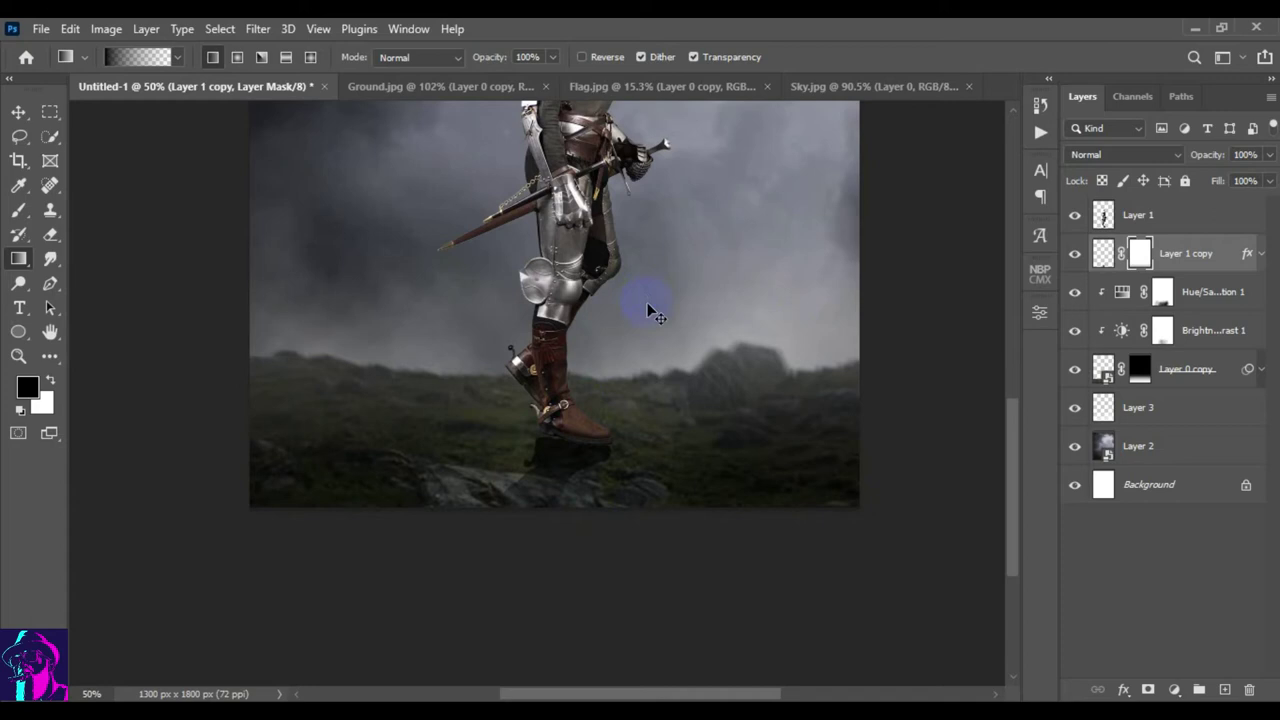
scroll(585, 558, down, 1)
scroll(570, 570, down, 1)
drag(555, 593, 575, 295)
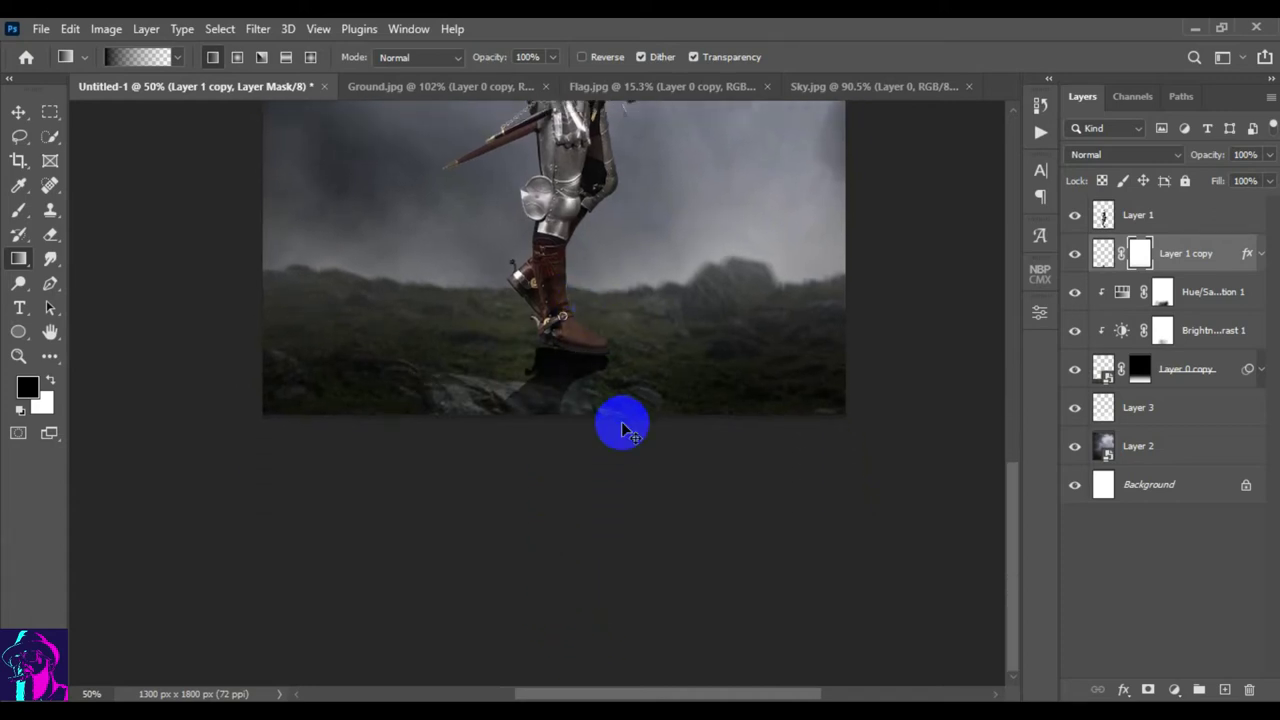
key(ctrl+0)
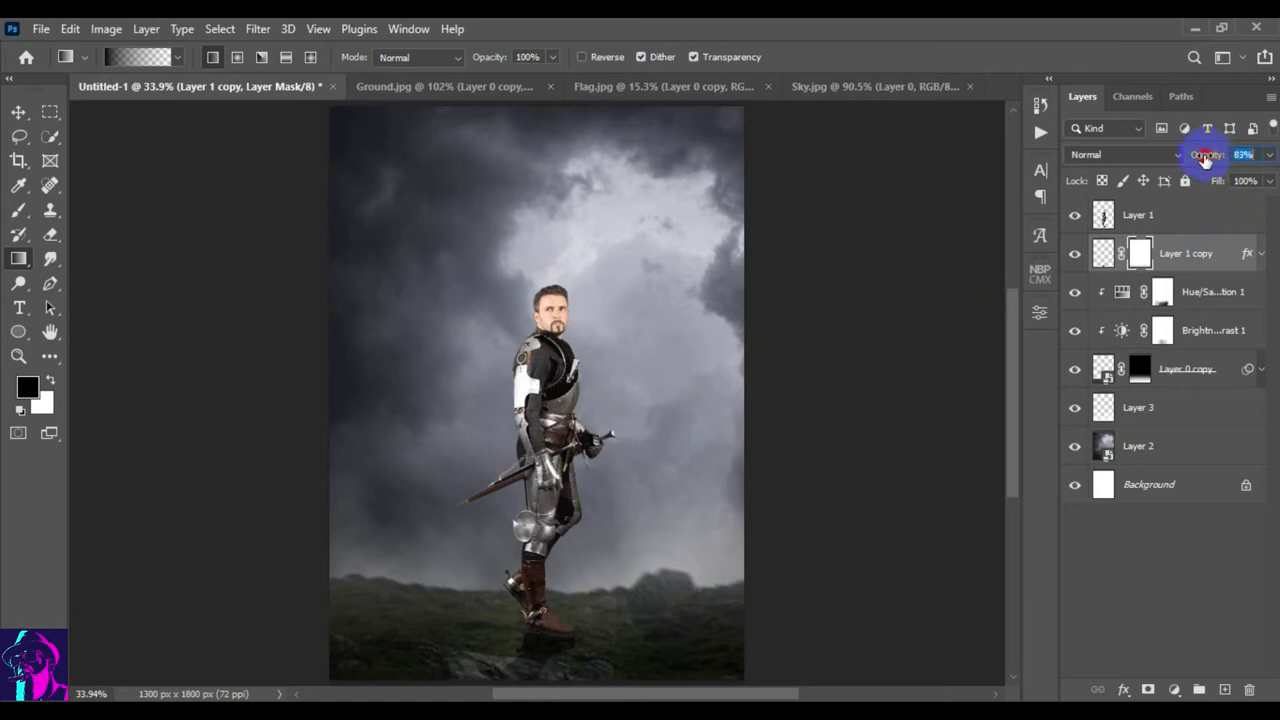
click(19, 112)
scroll(571, 443, down, 2)
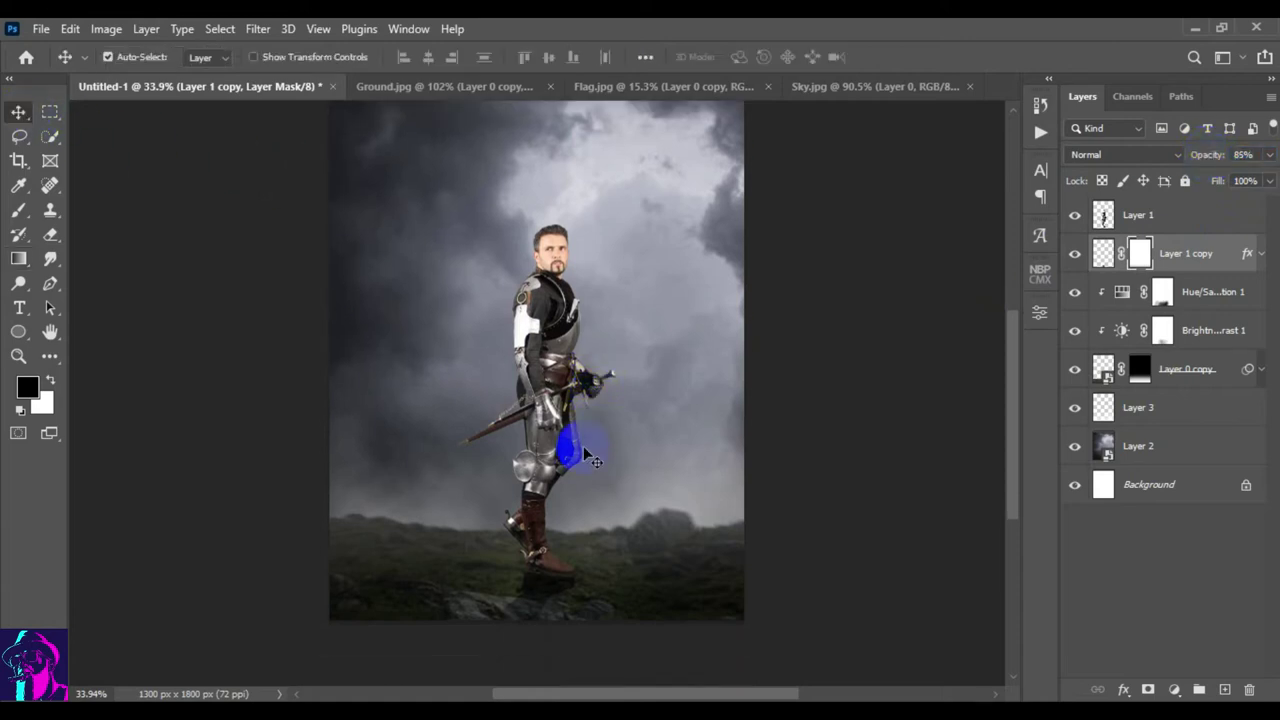
- Shift the Layer 2 sky slightly right with Free Transform, then add Layer 4 above the knight
click(1076, 255)
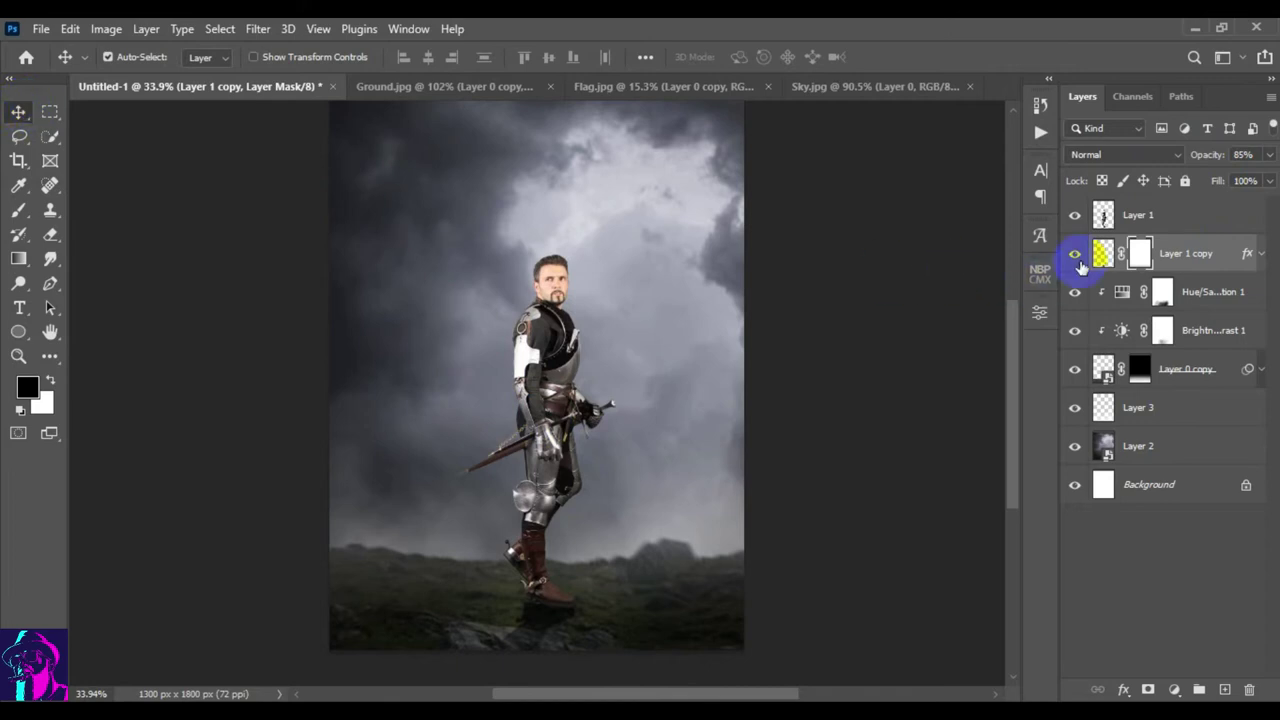
click(1075, 254)
click(1186, 214)
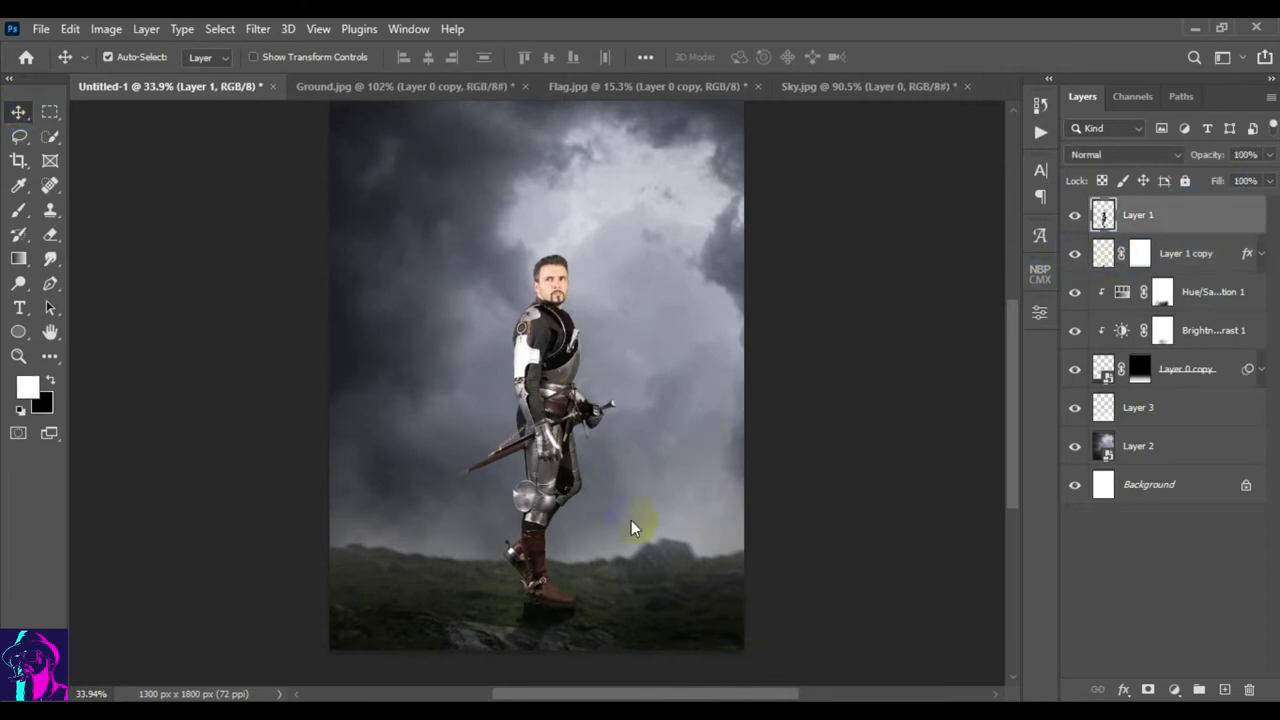
click(1160, 450)
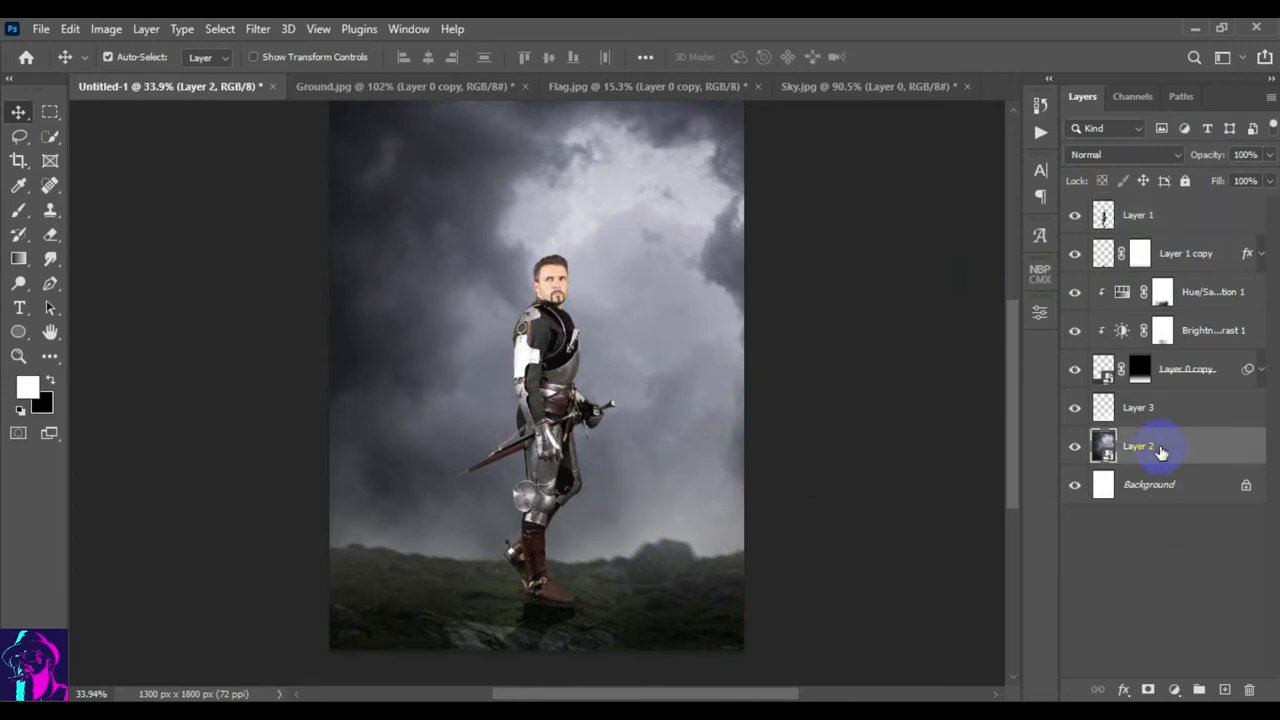
key(ctrl+t)
drag(700, 366, 706, 372)
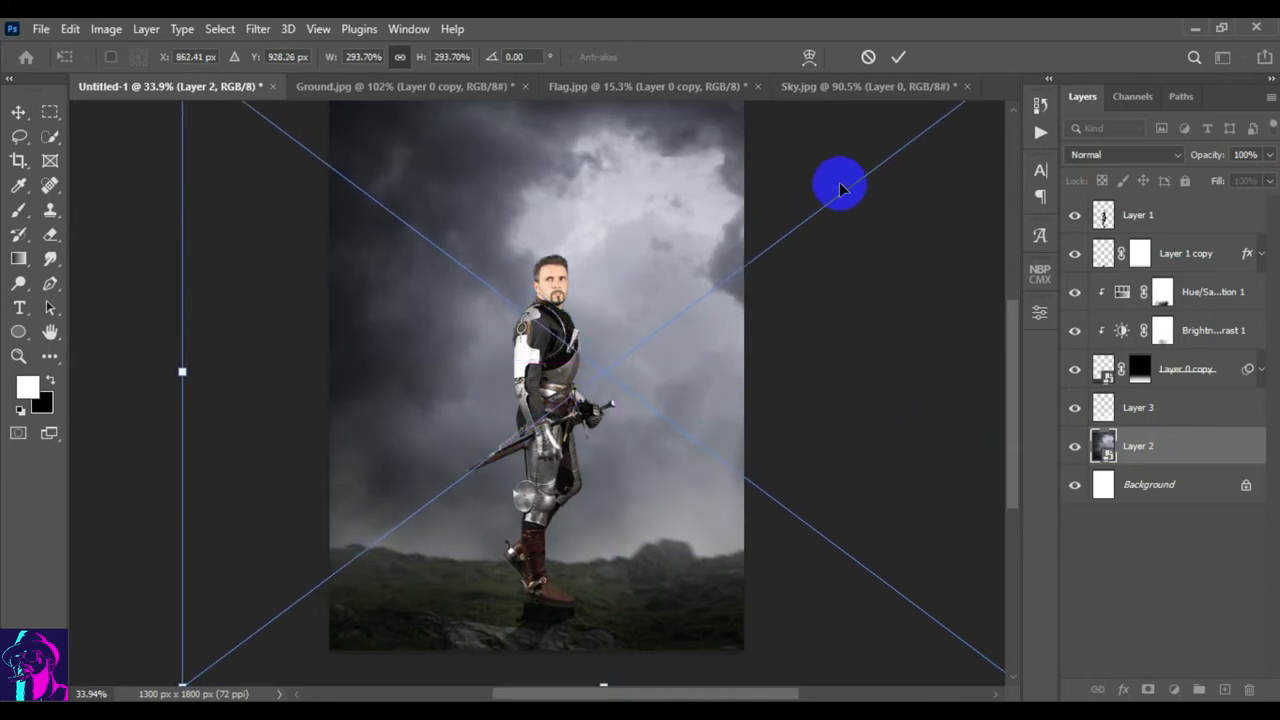
click(899, 57)
click(1180, 212)
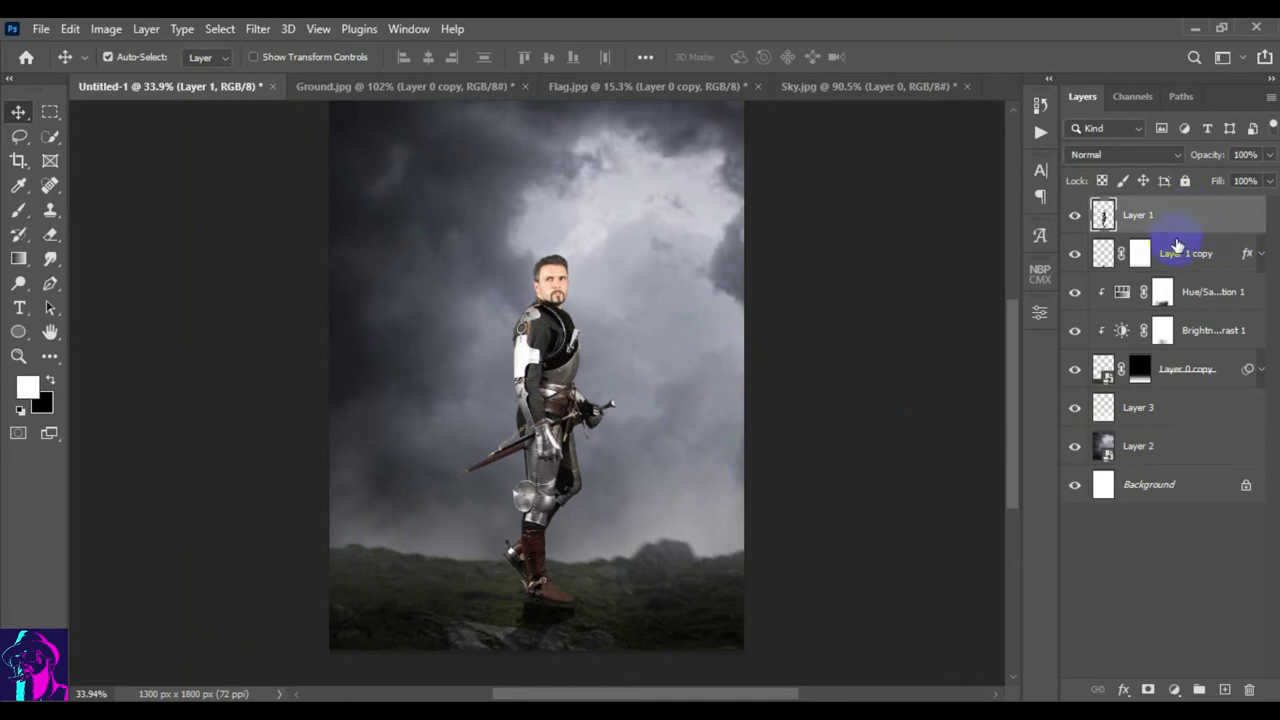
click(1224, 690)
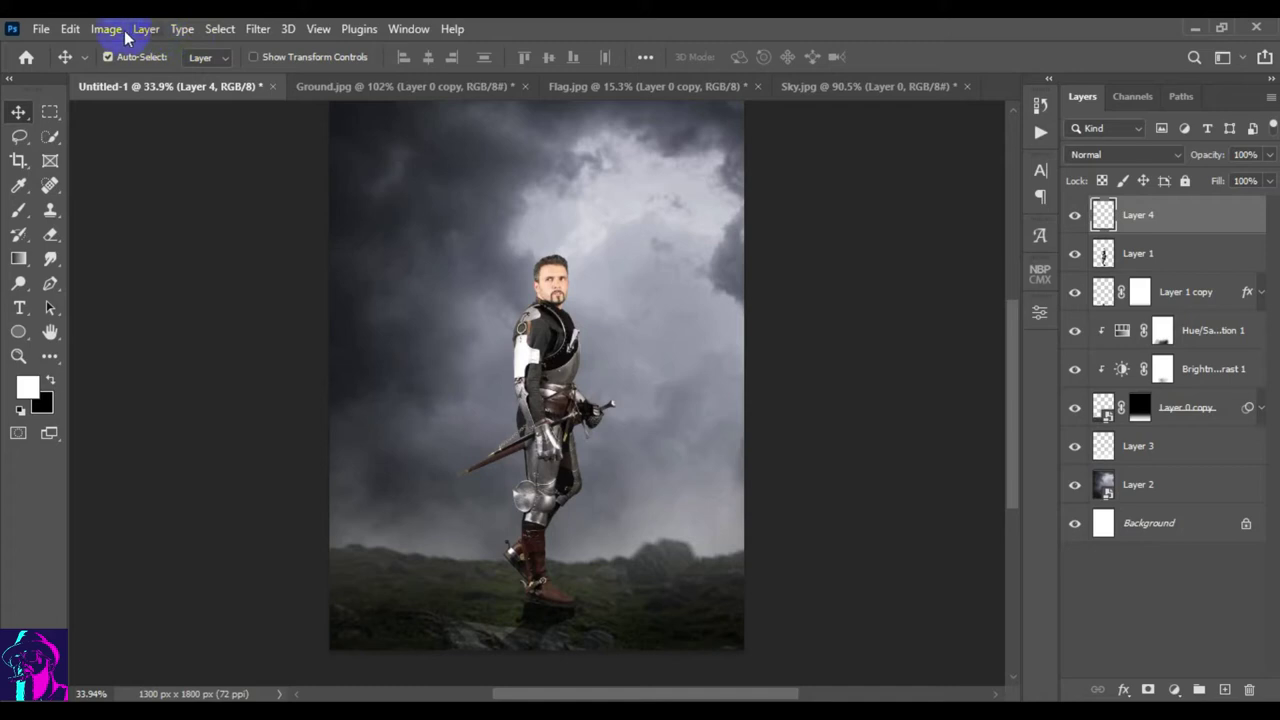
- Fill Layer 4 with 50% gray, clip it to the knight layer and set it to Overlay
click(70, 29)
click(200, 318)
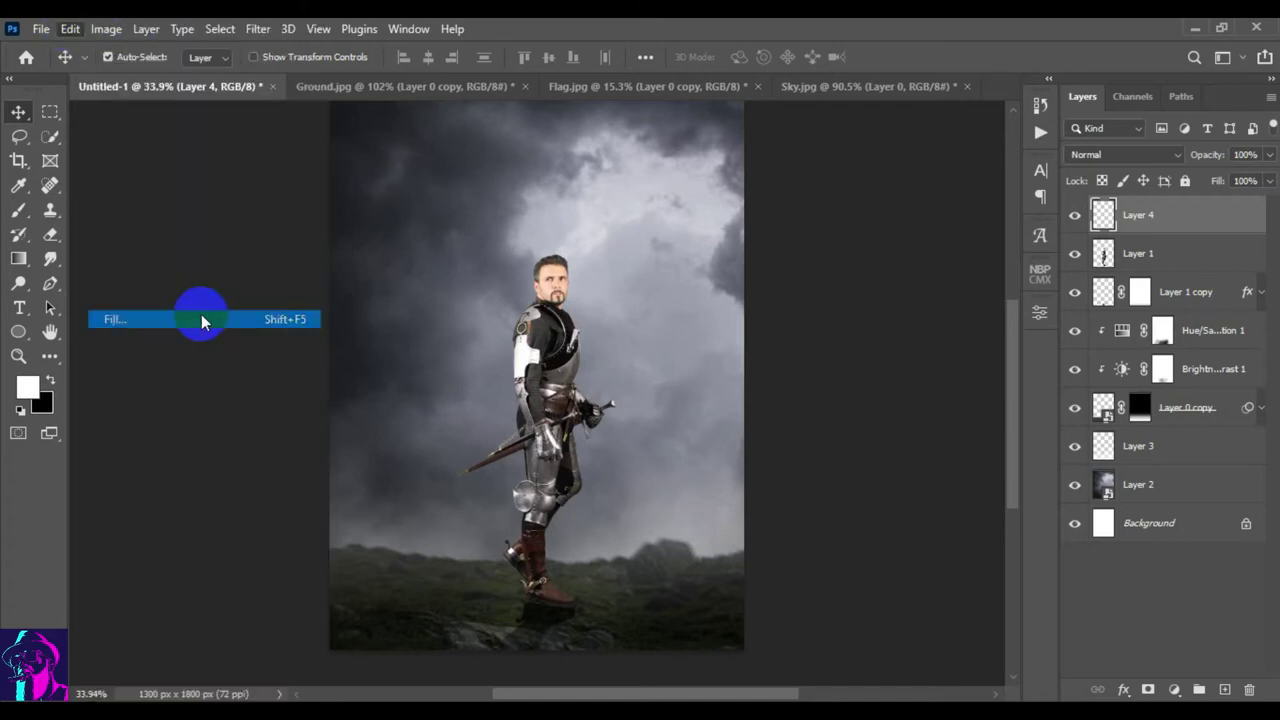
click(757, 184)
key(v)
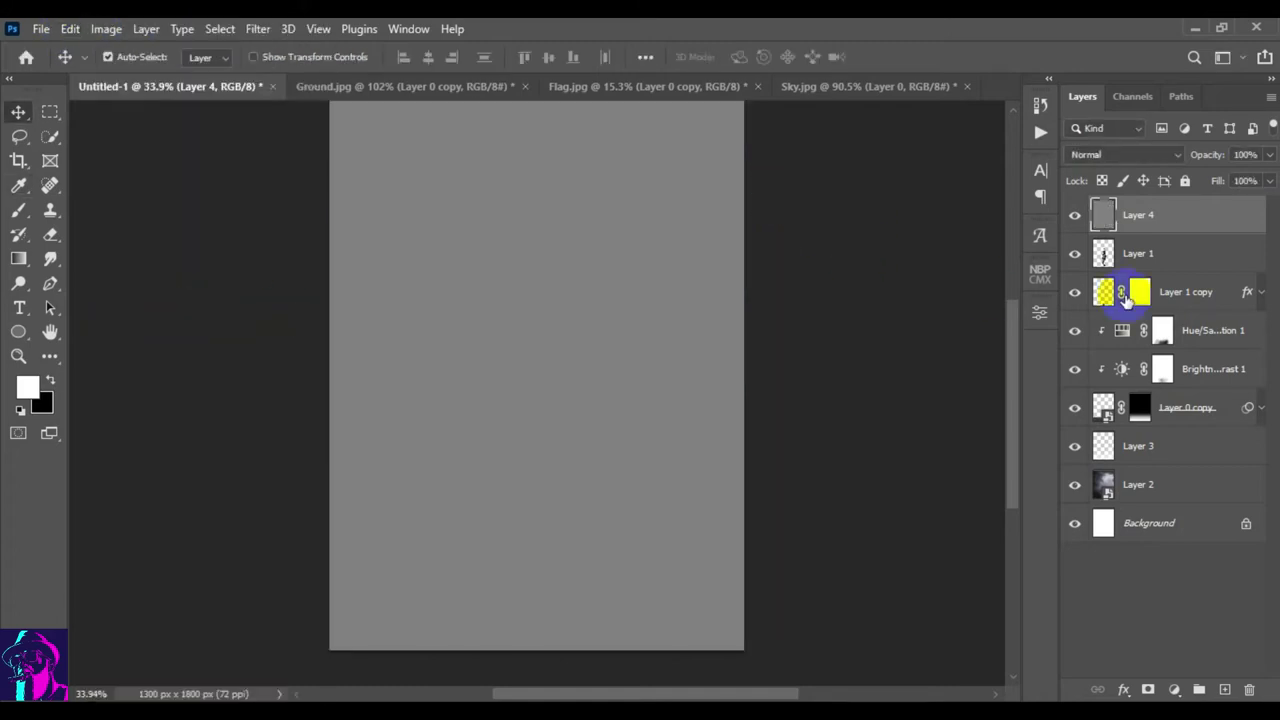
alt+click(1145, 231)
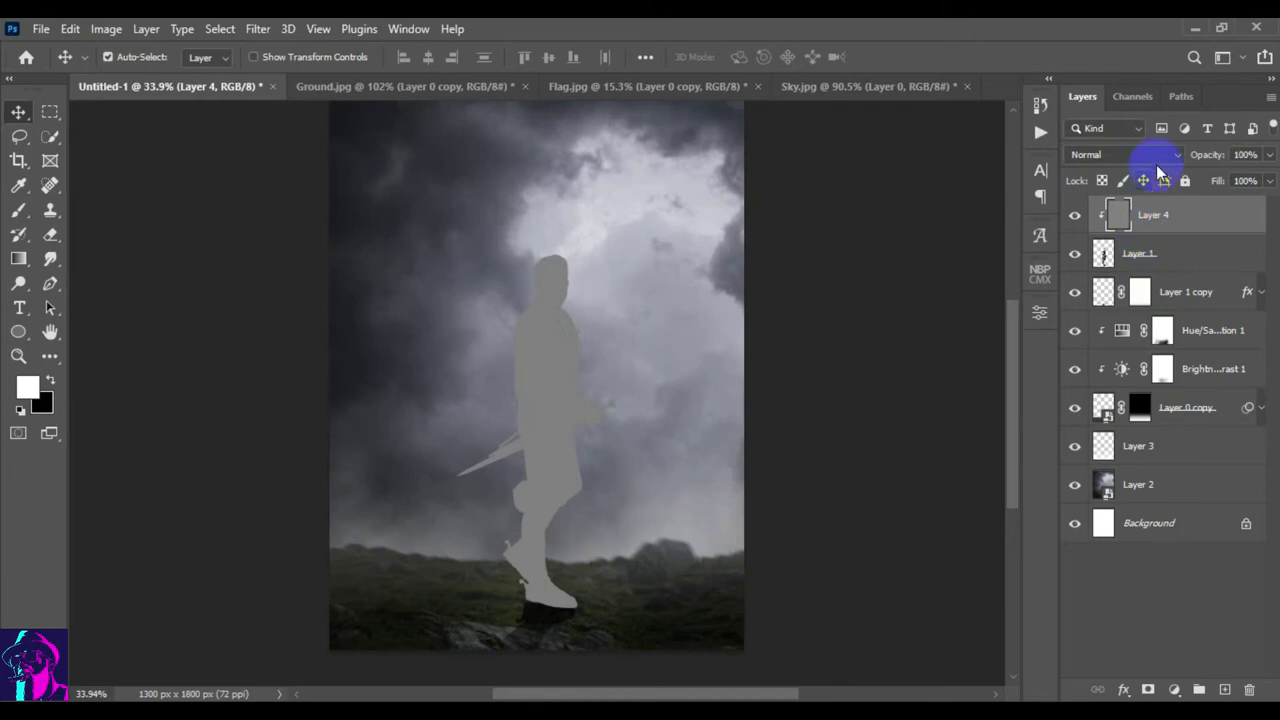
click(1125, 155)
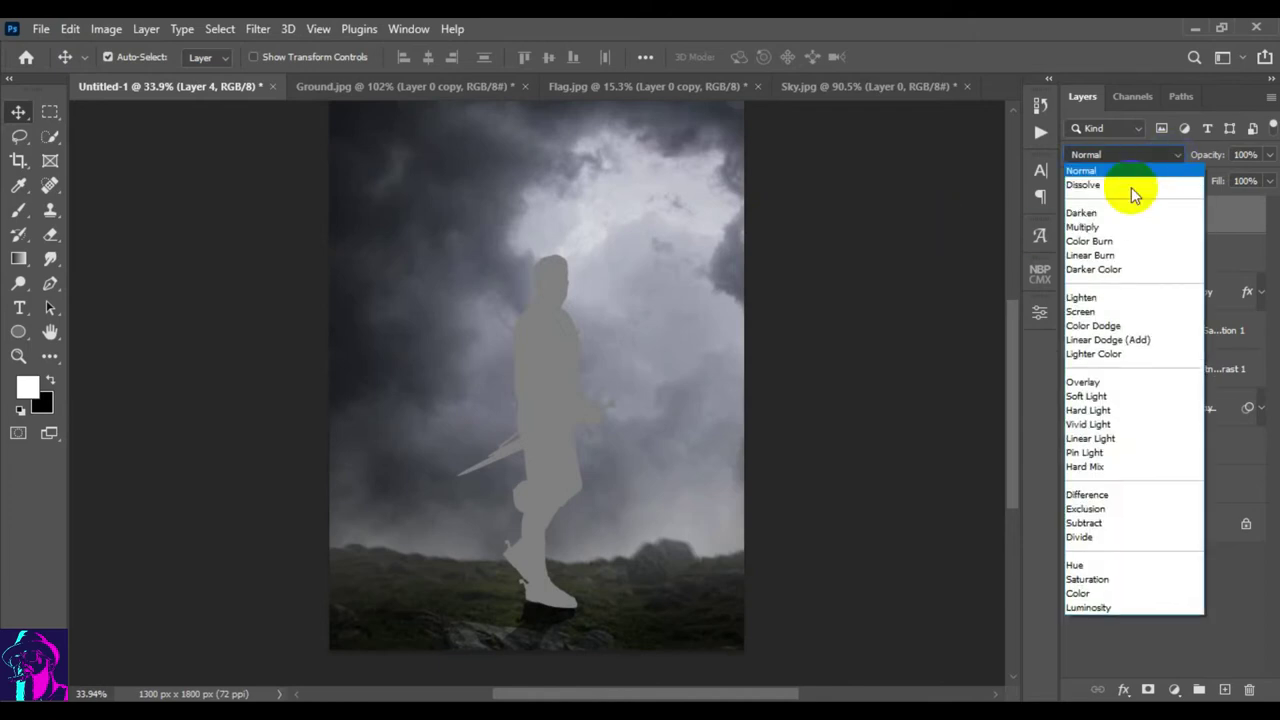
click(1105, 383)
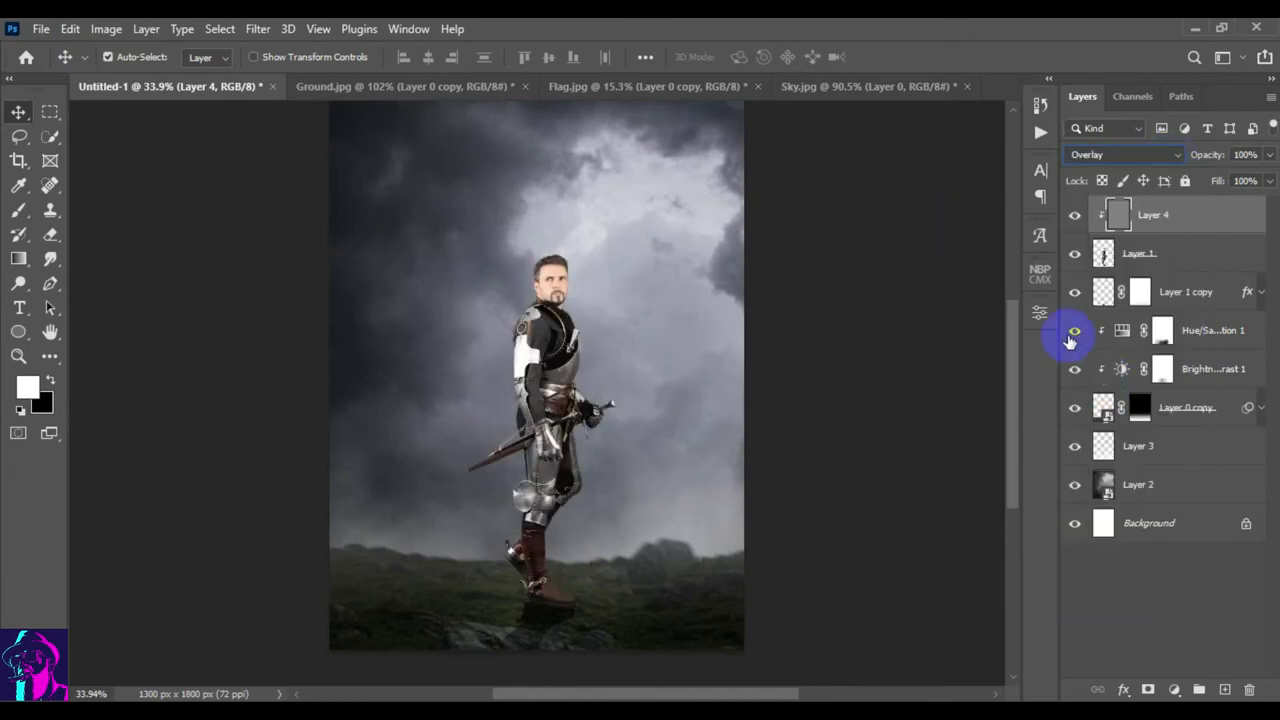
- Switch from Dodge to the Burn tool and burn shading across the knight's shoulder
click(21, 283)
click(80, 283)
drag(18, 283, 85, 285)
click(85, 285)
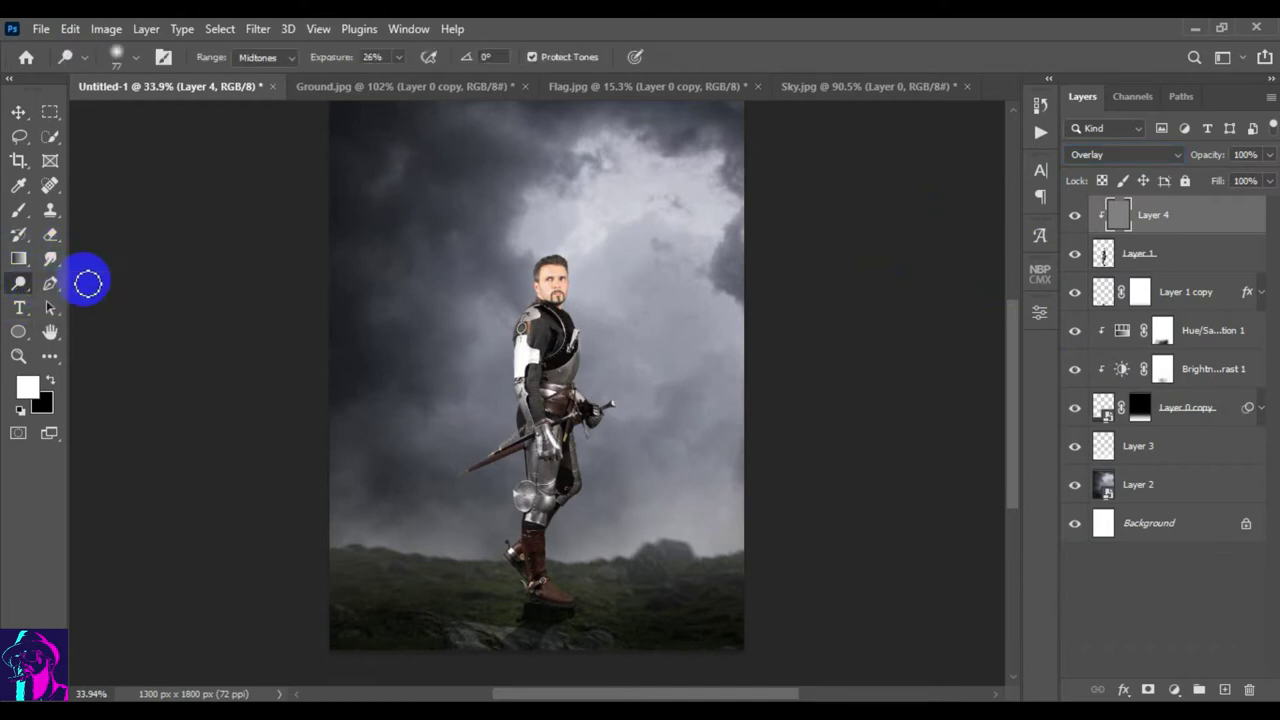
drag(627, 321, 540, 300)
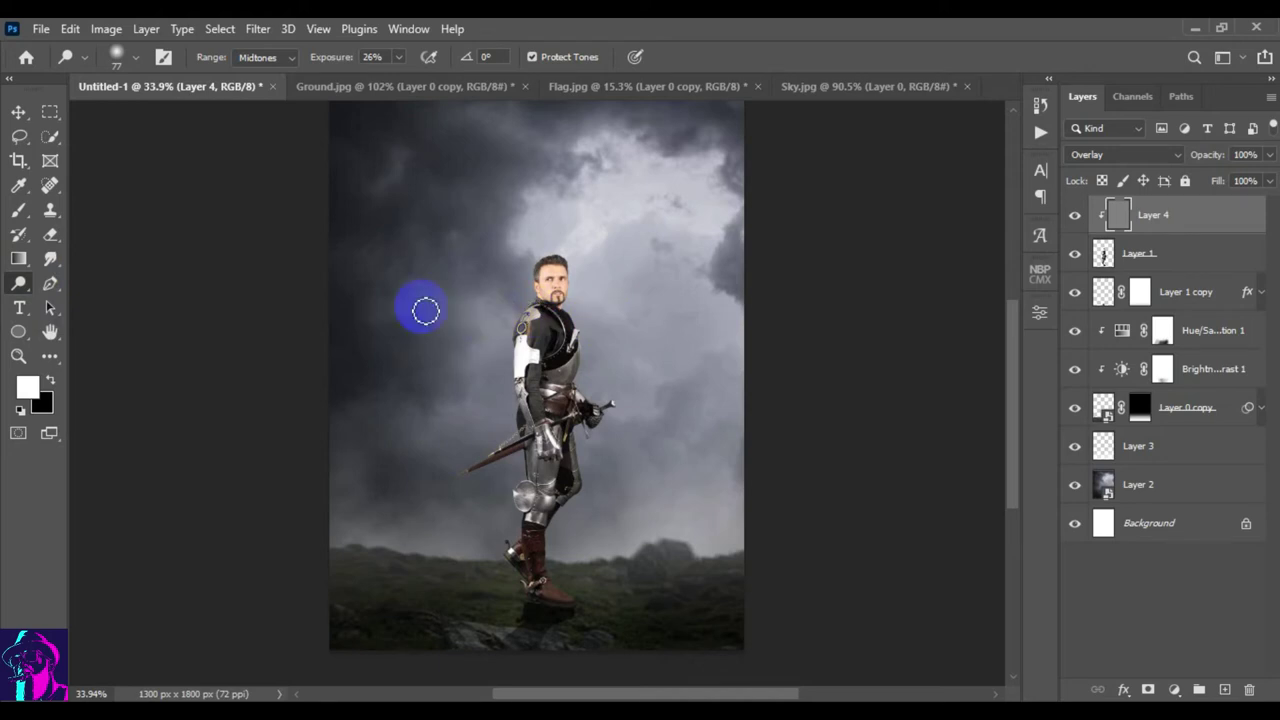
click(32, 290)
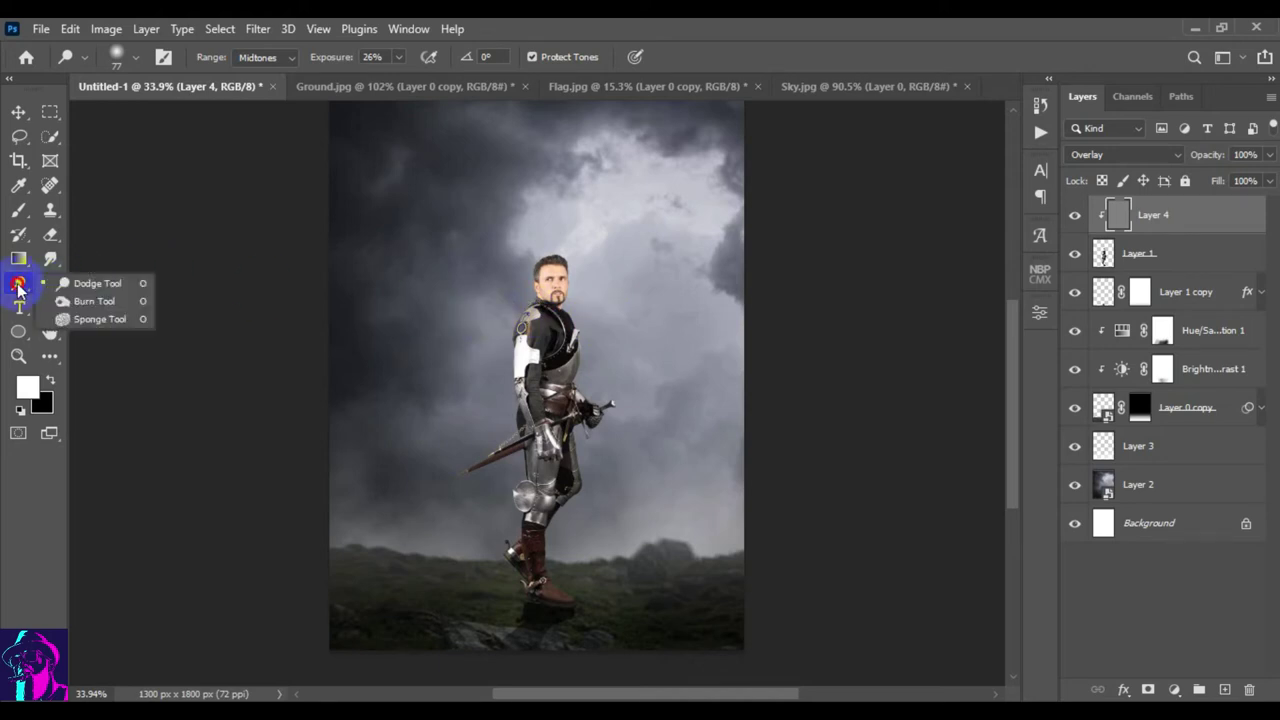
click(80, 297)
drag(592, 306, 540, 306)
- Raise burn exposure to 62% and darken the shoulder armour and the area along the sword
scroll(541, 306, up, 3)
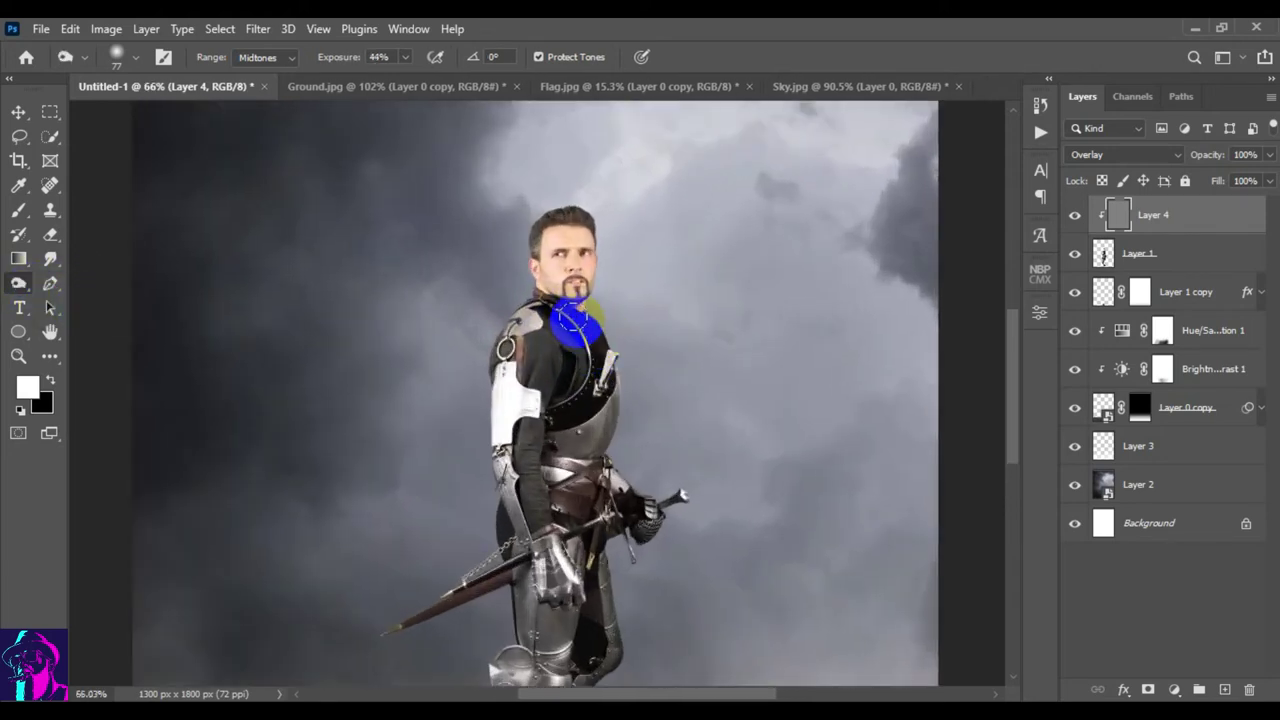
drag(545, 220, 506, 348)
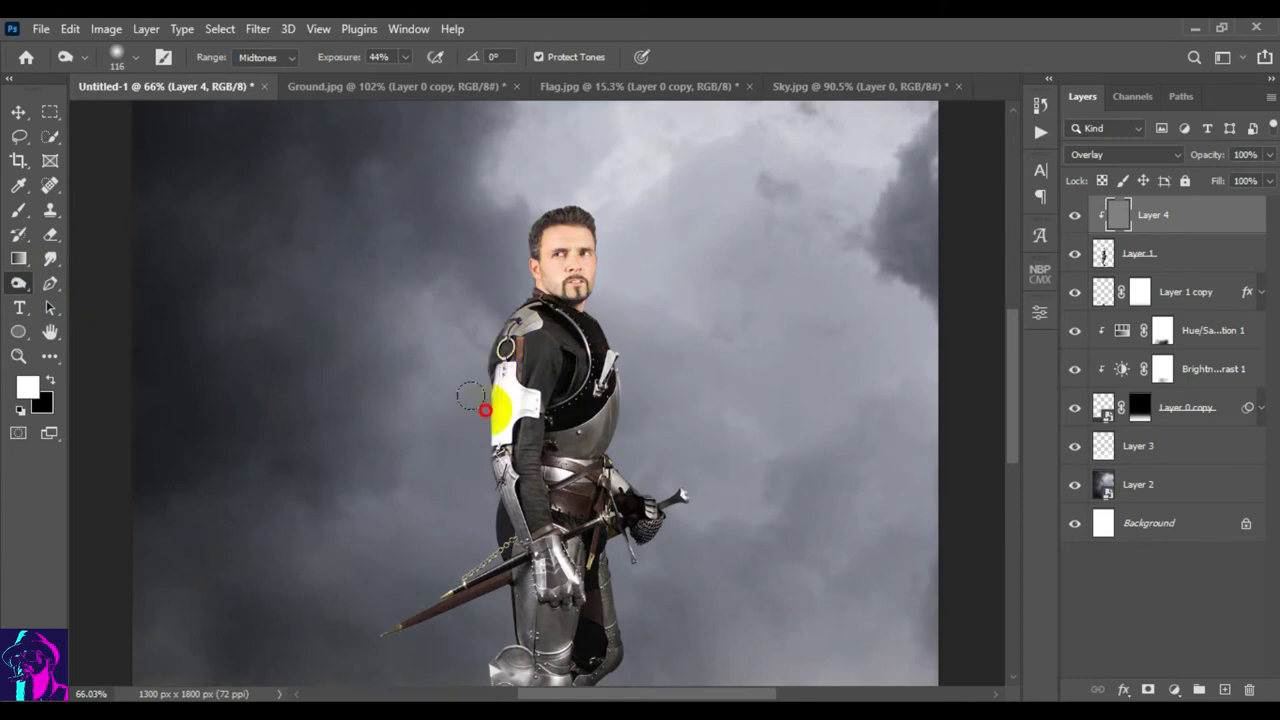
scroll(506, 348, down, 3)
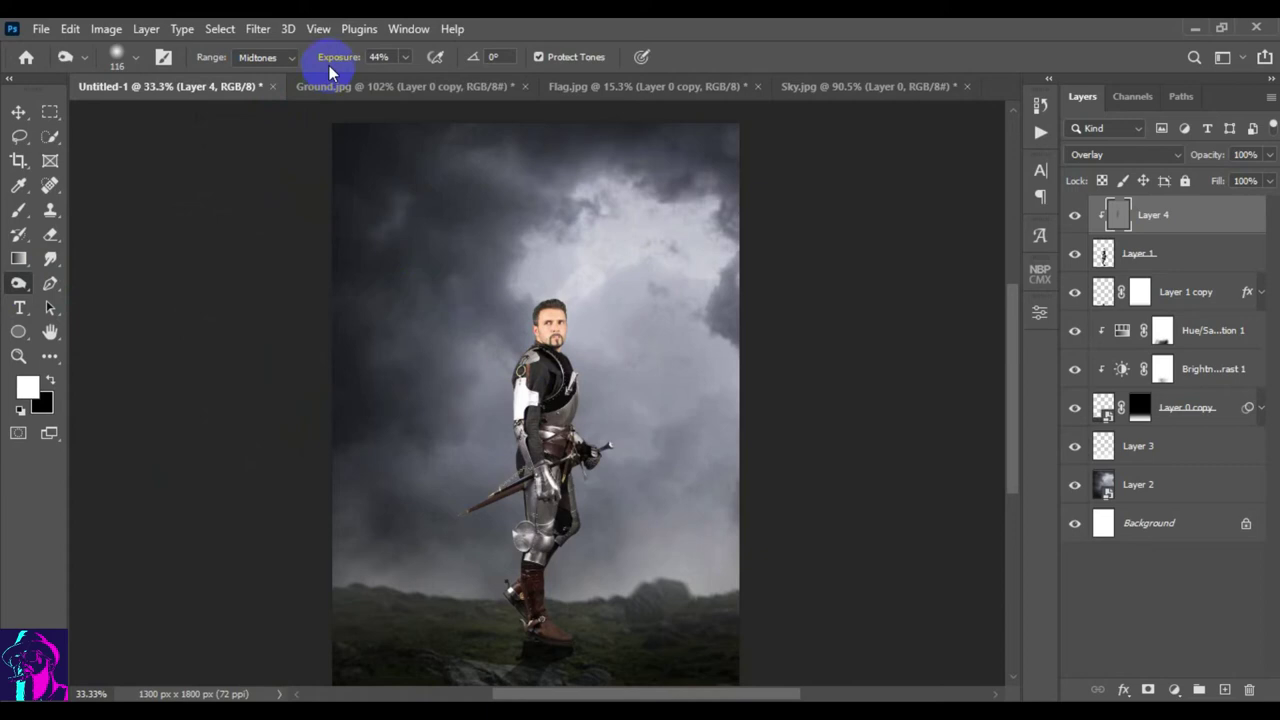
drag(345, 62, 352, 62)
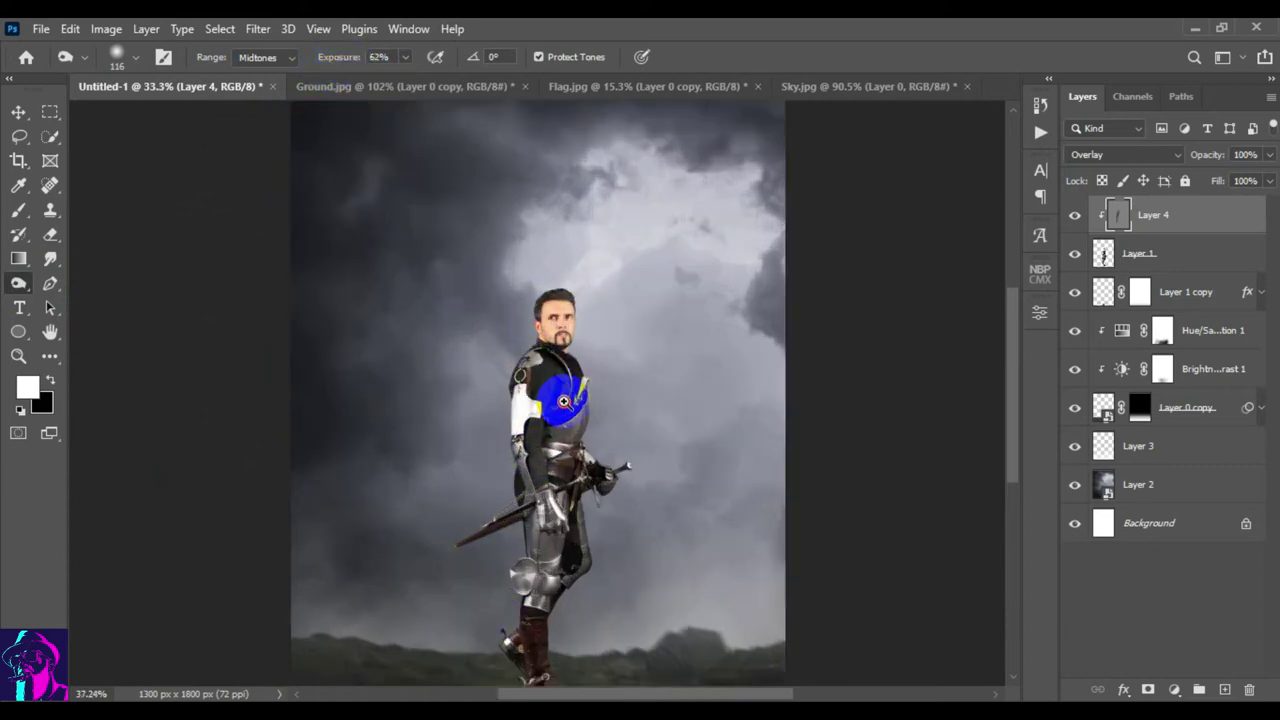
scroll(540, 400, up, 4)
drag(520, 430, 545, 395)
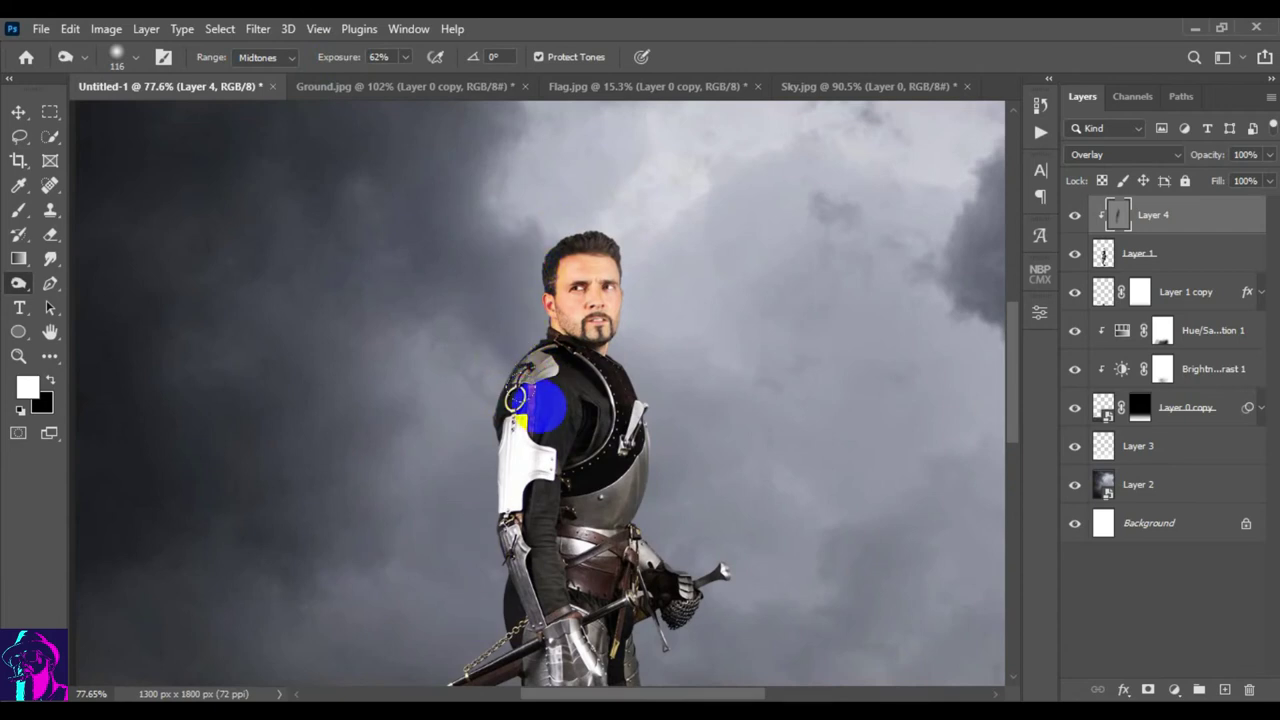
scroll(478, 362, down, 4)
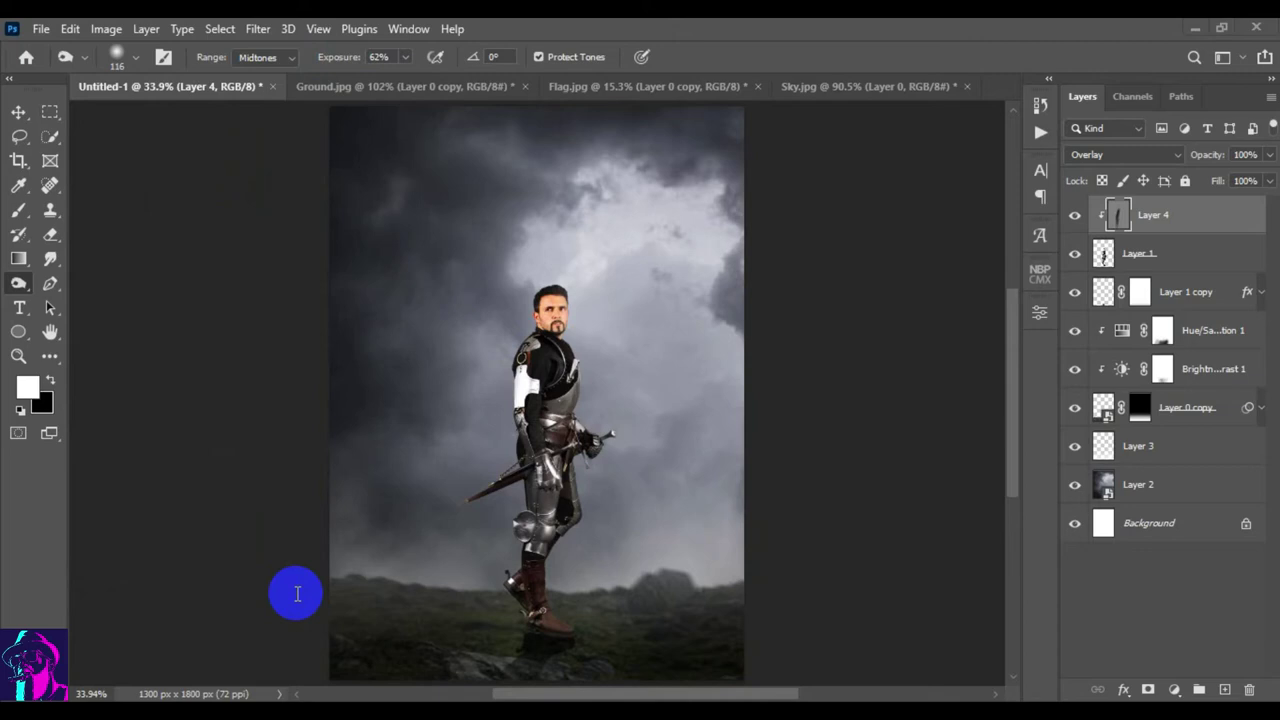
drag(508, 443, 524, 430)
drag(530, 288, 517, 477)
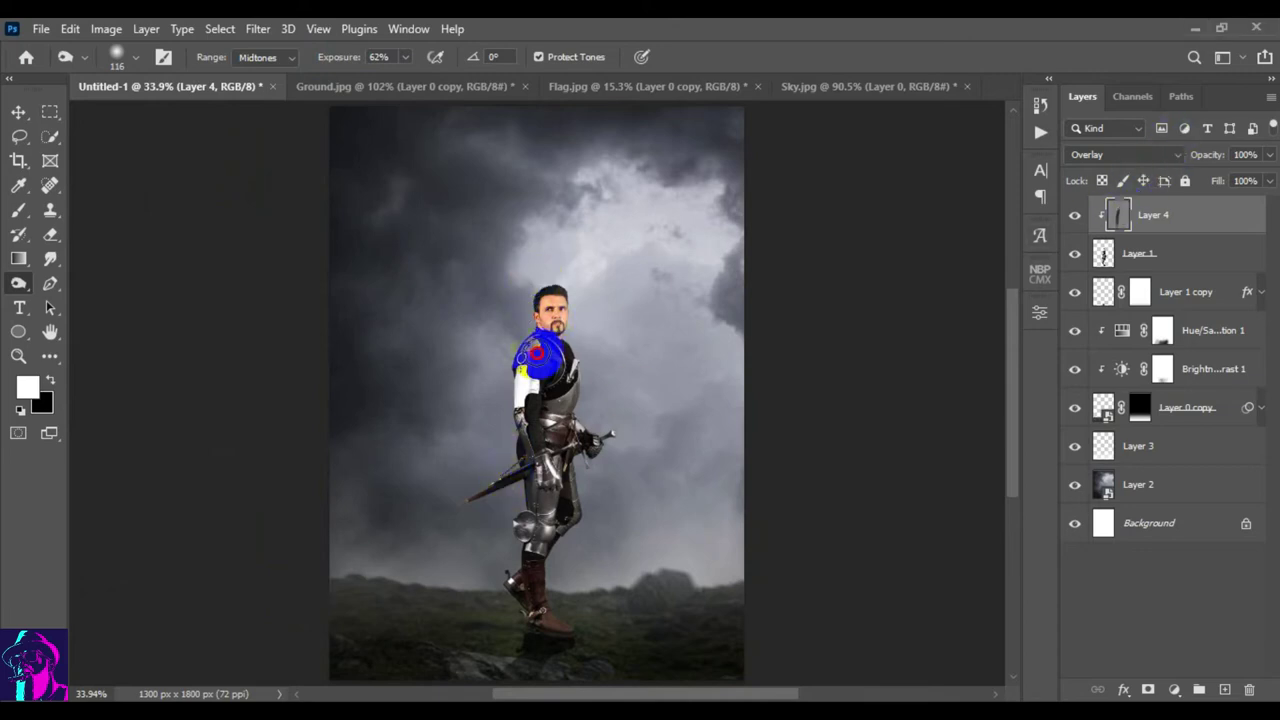
- Add a clipped Brightness/Contrast layer at Brightness -35, Contrast 5, and invert its mask to black
click(20, 112)
click(1174, 690)
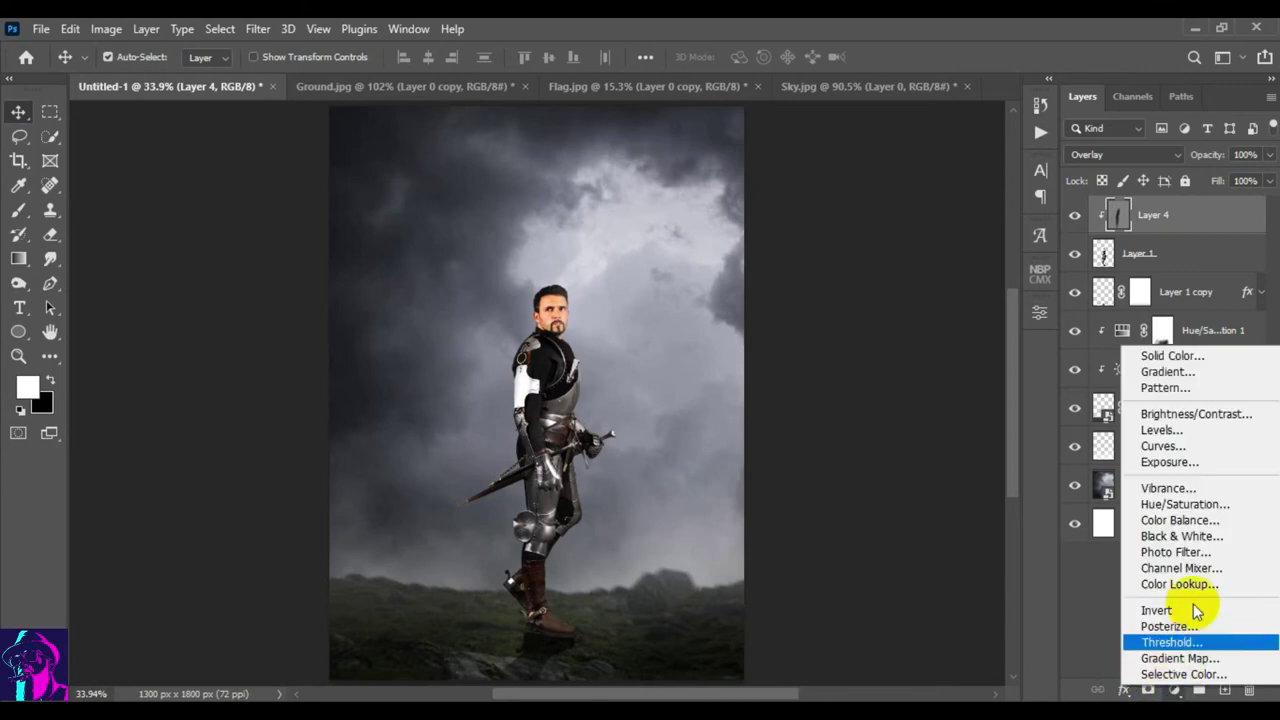
click(1190, 414)
click(877, 623)
mouse_move(880, 418)
mouse_down()
mouse_move(836, 418)
mouse_move(899, 412)
mouse_move(857, 414)
mouse_move(872, 412)
mouse_up()
mouse_move(880, 455)
mouse_down()
mouse_move(905, 455)
mouse_move(851, 449)
mouse_move(902, 453)
mouse_move(855, 419)
mouse_up()
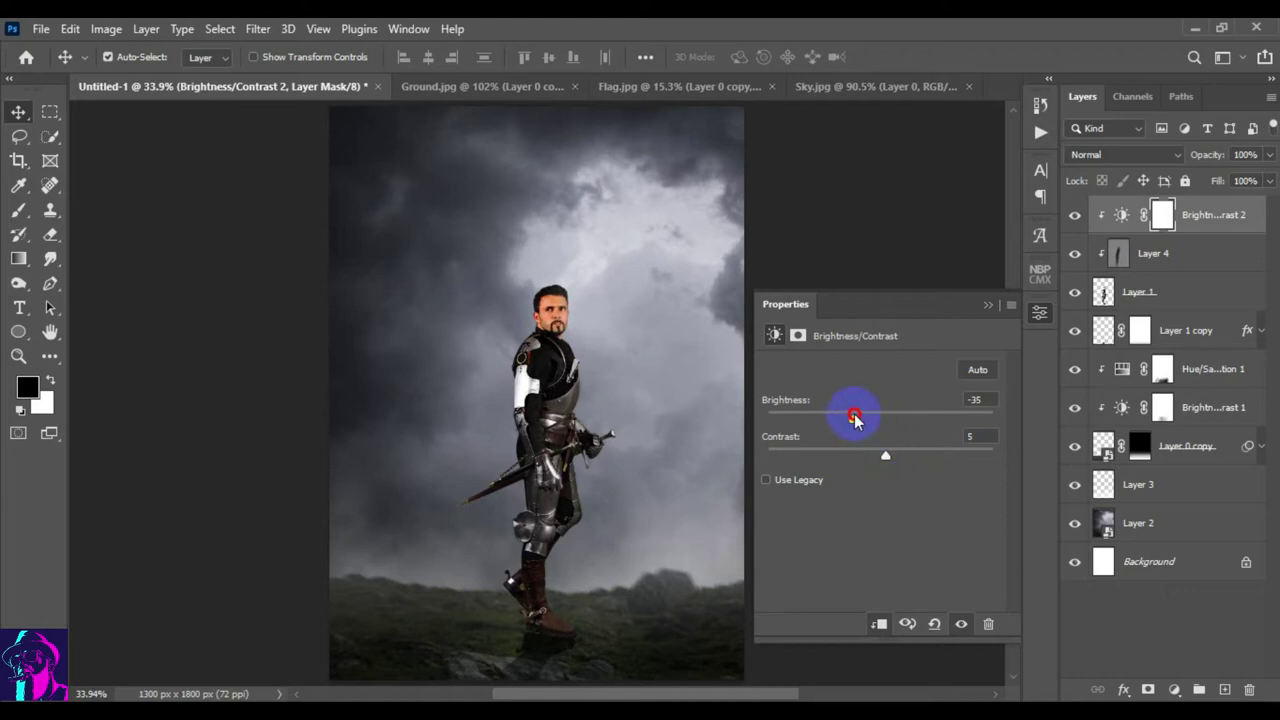
click(988, 305)
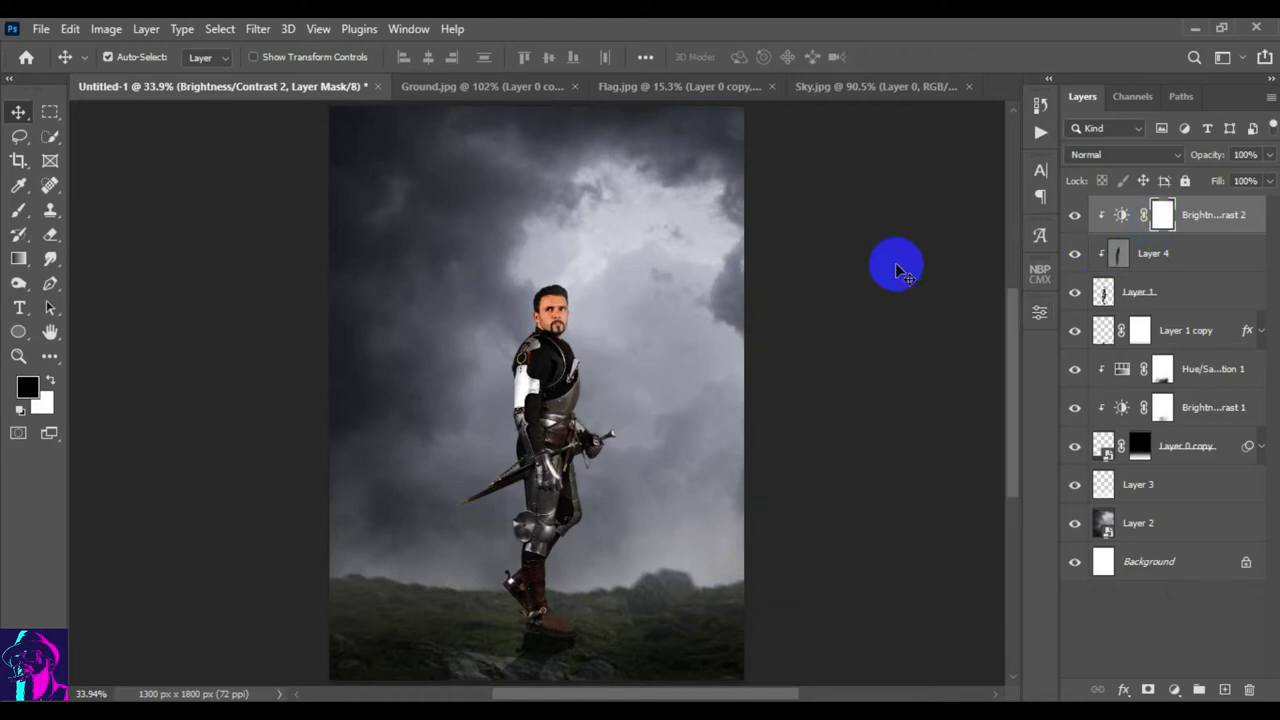
key(ctrl+i)
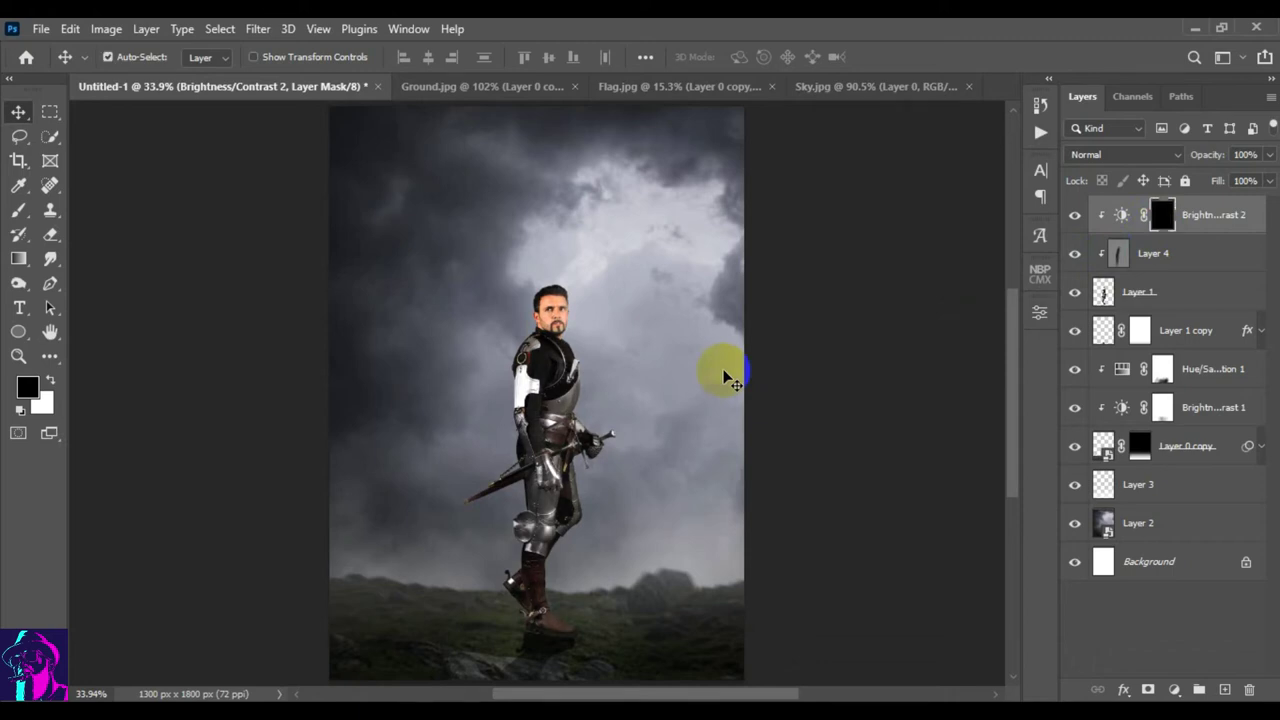
- Set up a white standard Brush at 185 px and 75% opacity
click(18, 210)
right_click(18, 210)
click(95, 200)
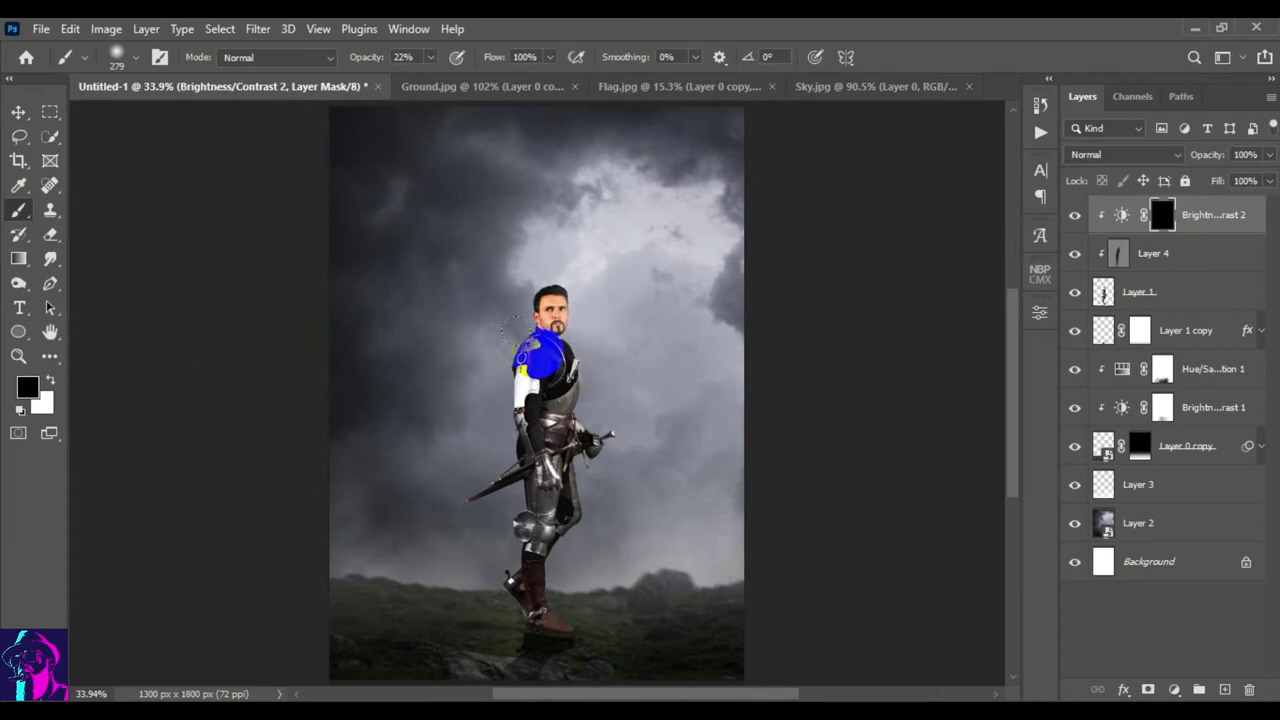
click(50, 379)
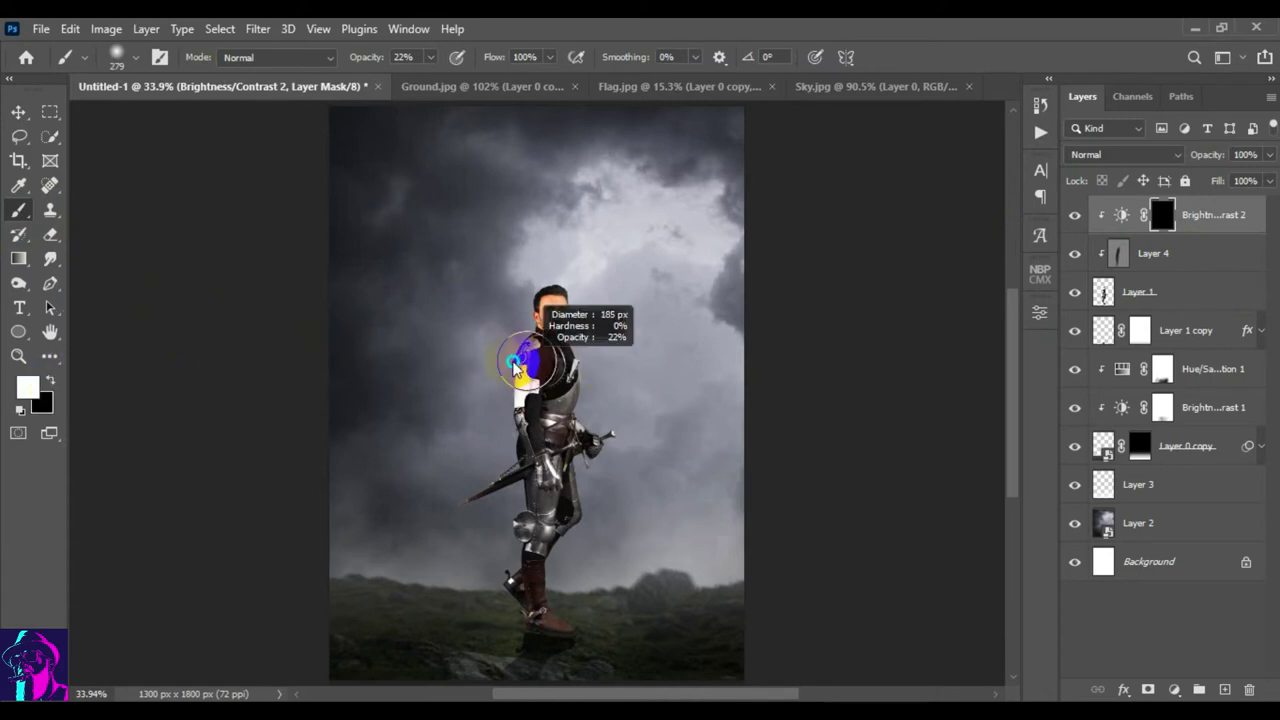
mouse_move(540, 300)
mouse_down()
mouse_move(601, 332)
mouse_move(602, 267)
mouse_up()
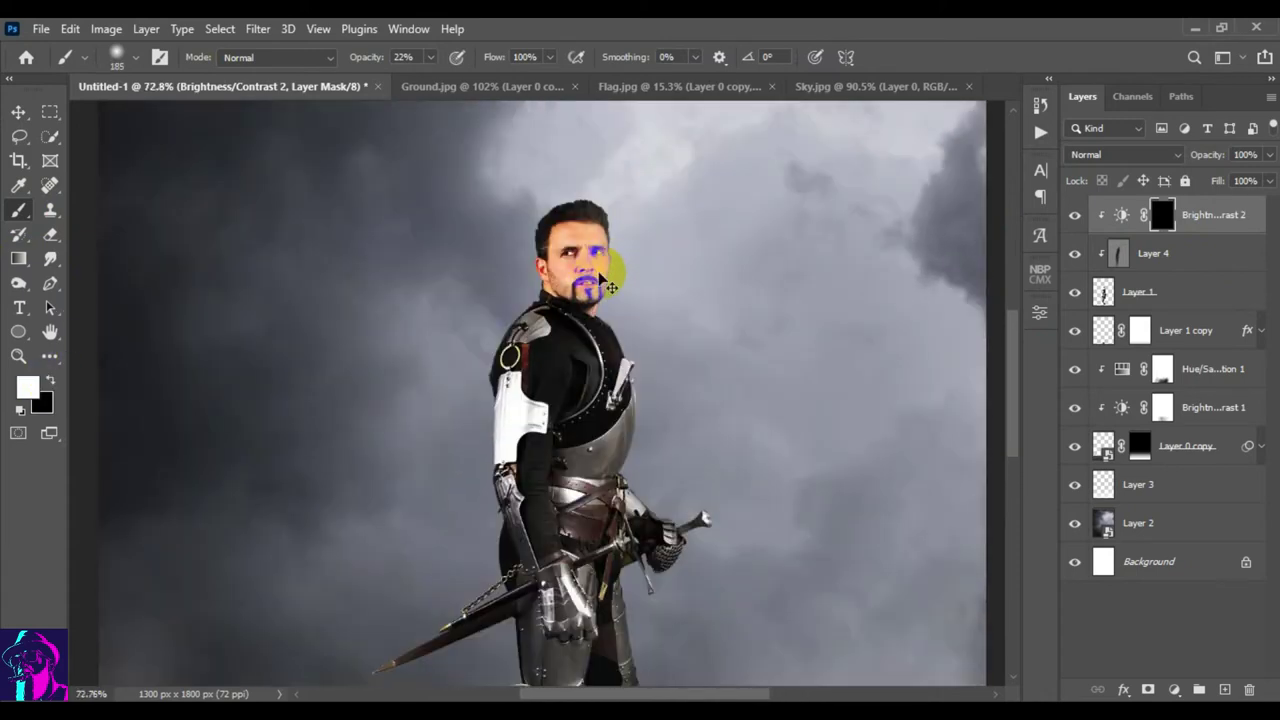
key(ctrl+minus)
key(ctrl+minus)
key(ctrl+minus)
click(405, 57)
text(75)
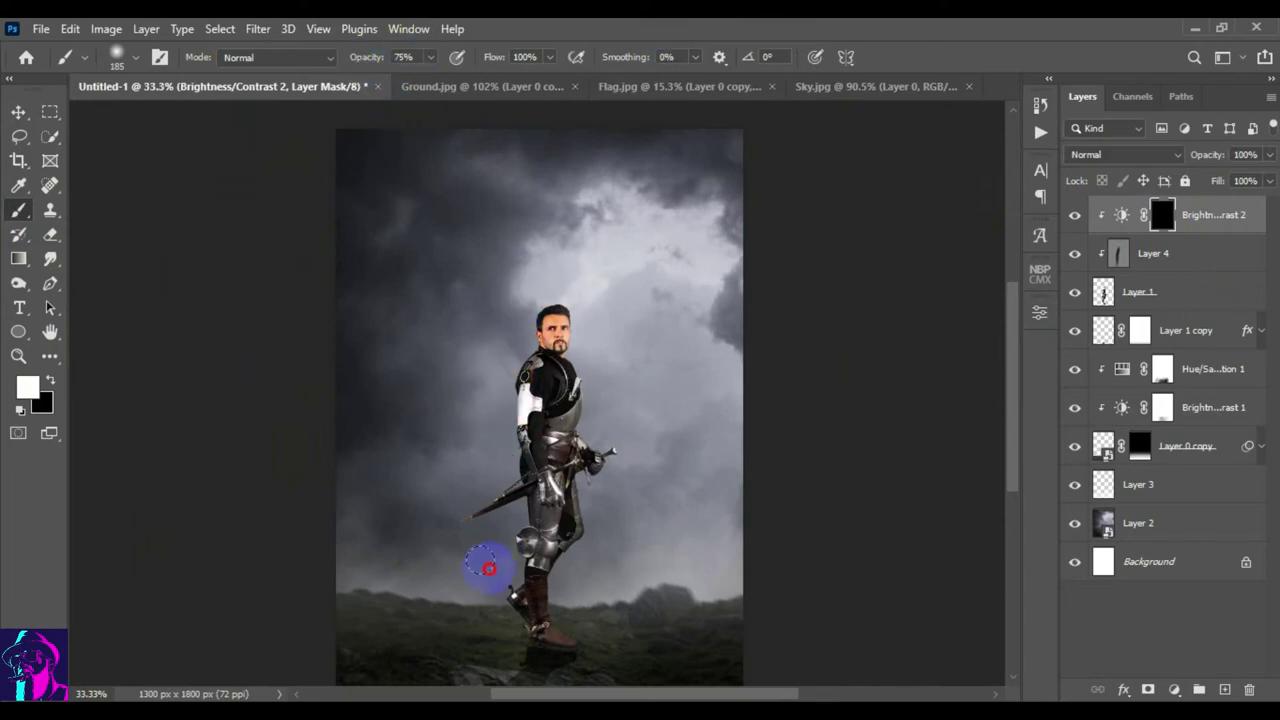
- Paint white on the Brightness/Contrast 2 mask over the knight's arm, sword, head and legs
drag(528, 365, 505, 430)
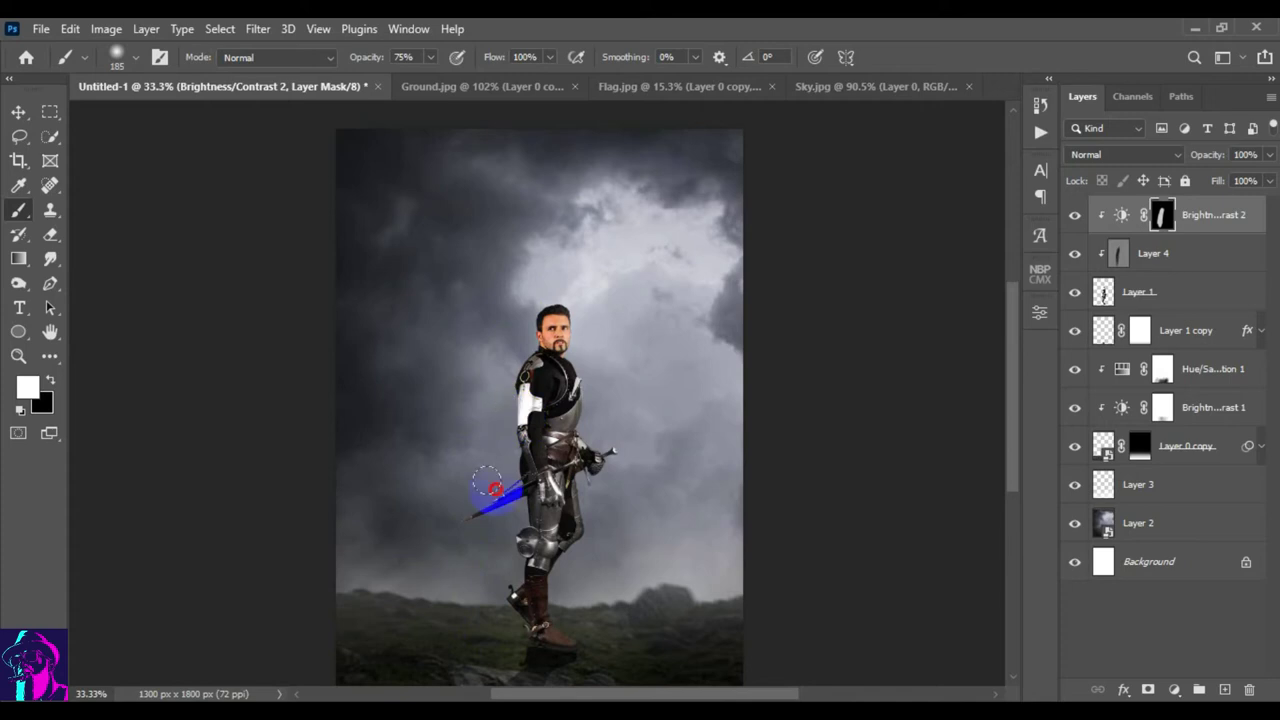
mouse_move(545, 329)
mouse_down()
mouse_move(650, 277)
mouse_move(690, 159)
mouse_up()
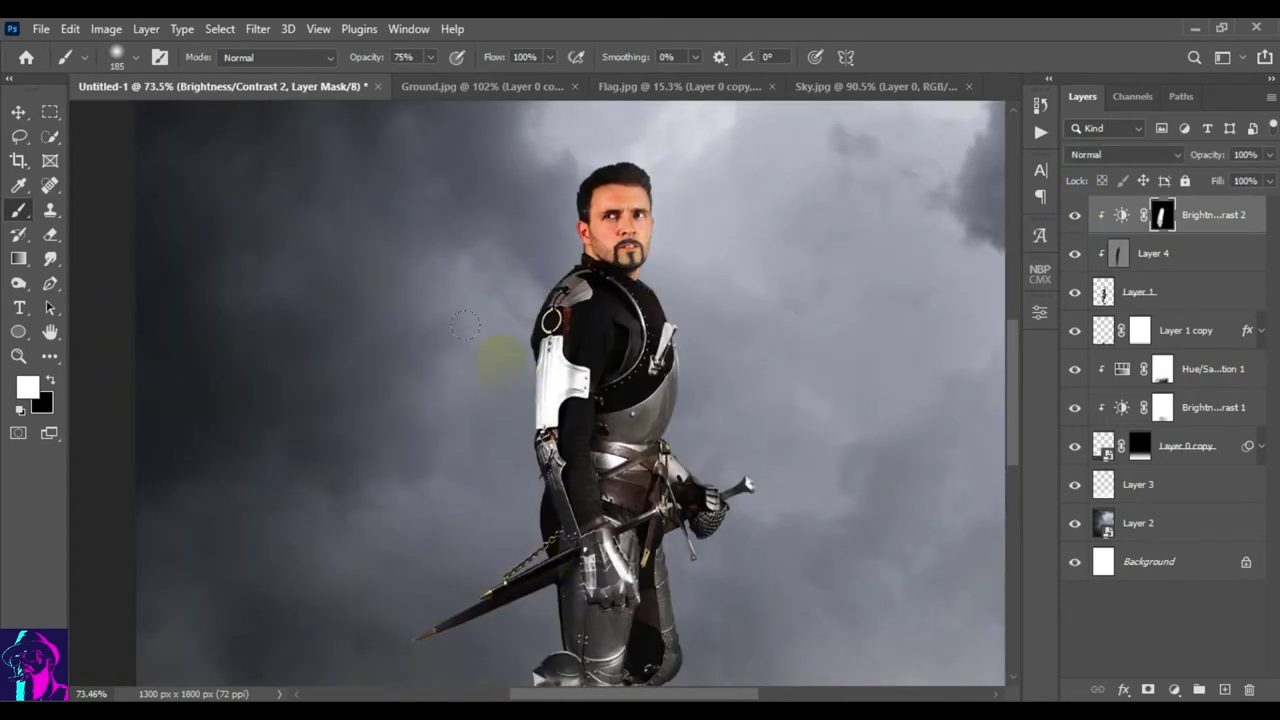
drag(500, 360, 510, 284)
drag(516, 449, 516, 367)
mouse_move(528, 492)
mouse_down()
mouse_move(528, 448)
mouse_move(471, 400)
mouse_up()
drag(501, 644, 501, 600)
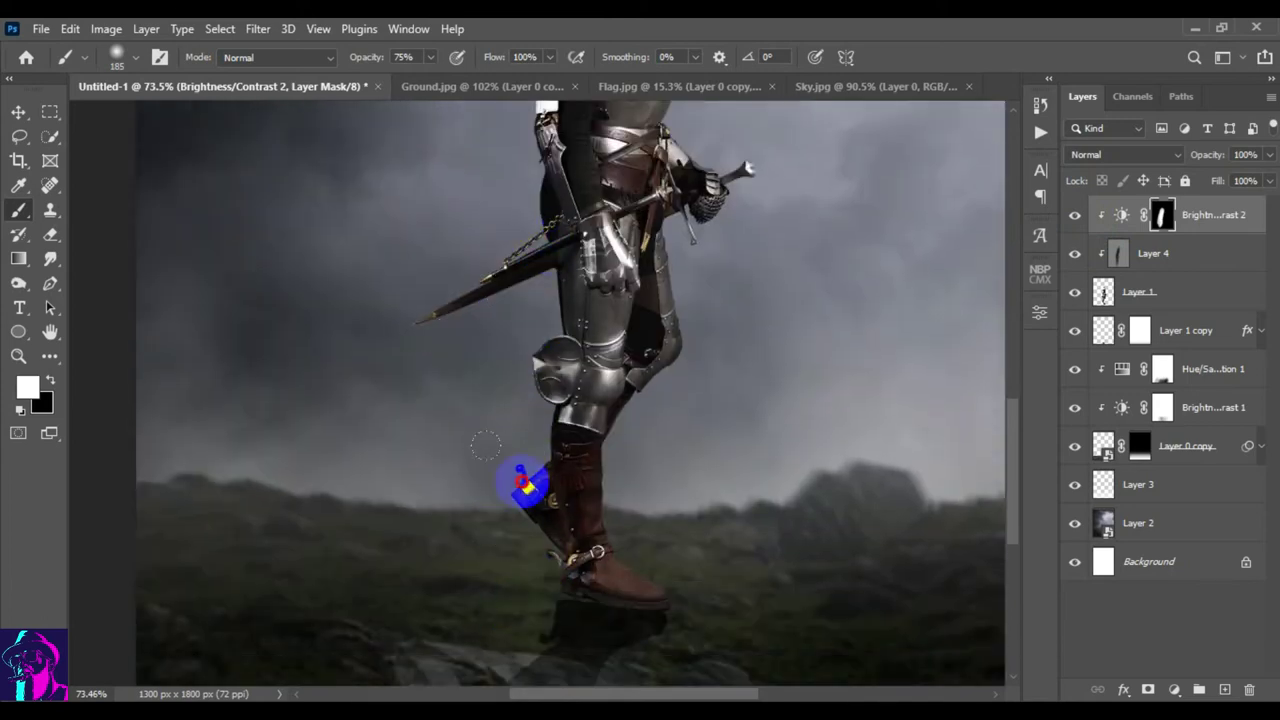
scroll(420, 280, up, 3)
scroll(482, 348, up, 4)
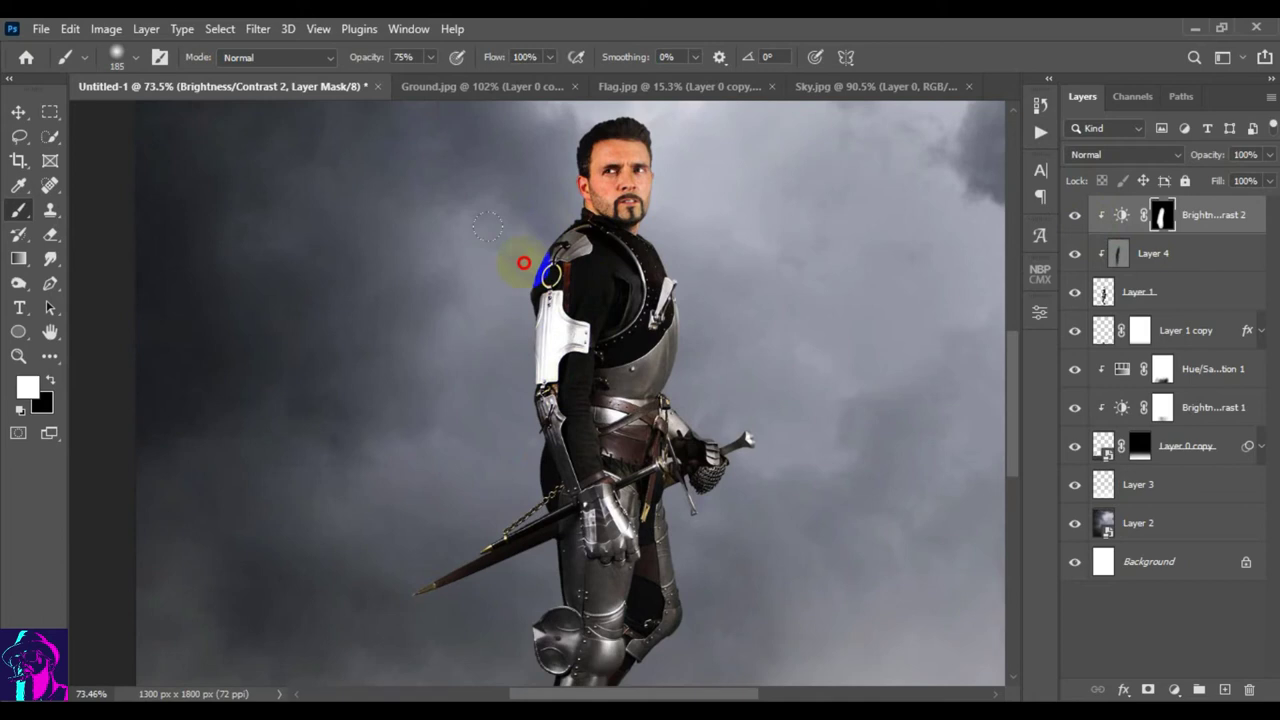
scroll(523, 263, up, 2)
- Toggle Layer 4 to compare the knight, then zoom out to fit the image
click(1075, 253)
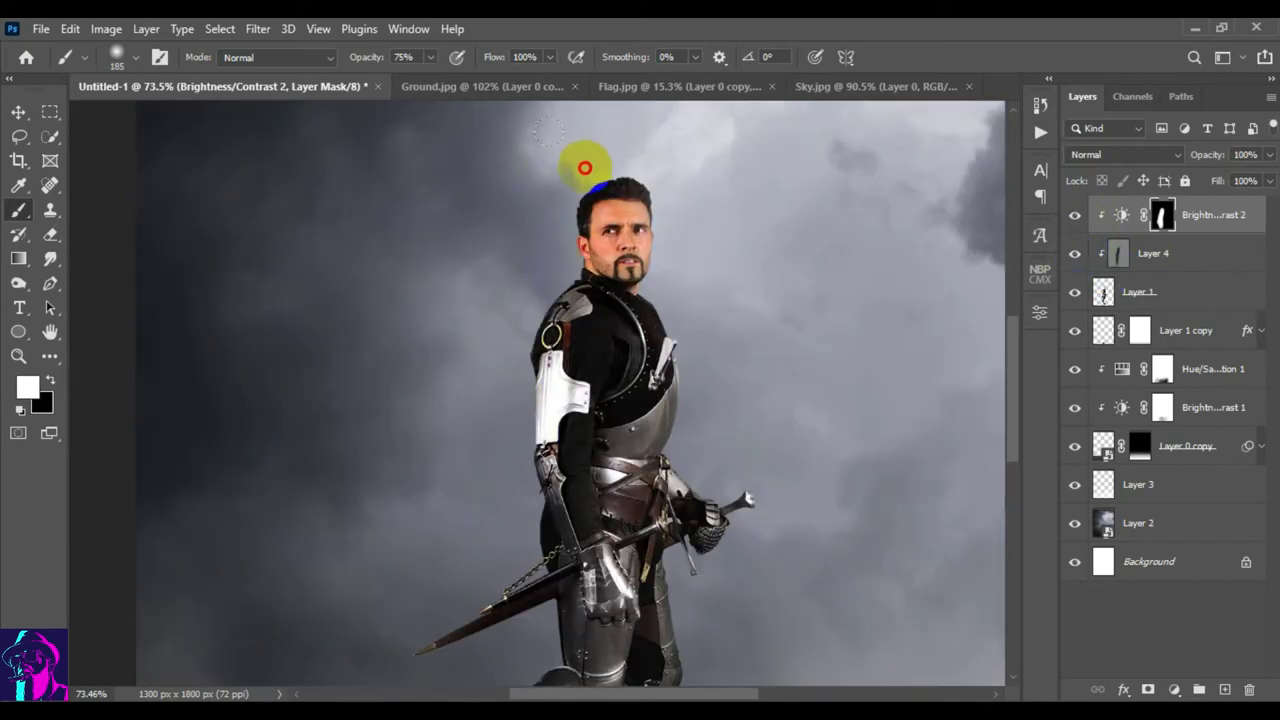
scroll(380, 330, up, 1)
key(ctrl+minus)
key(ctrl+minus)
key(ctrl+minus)
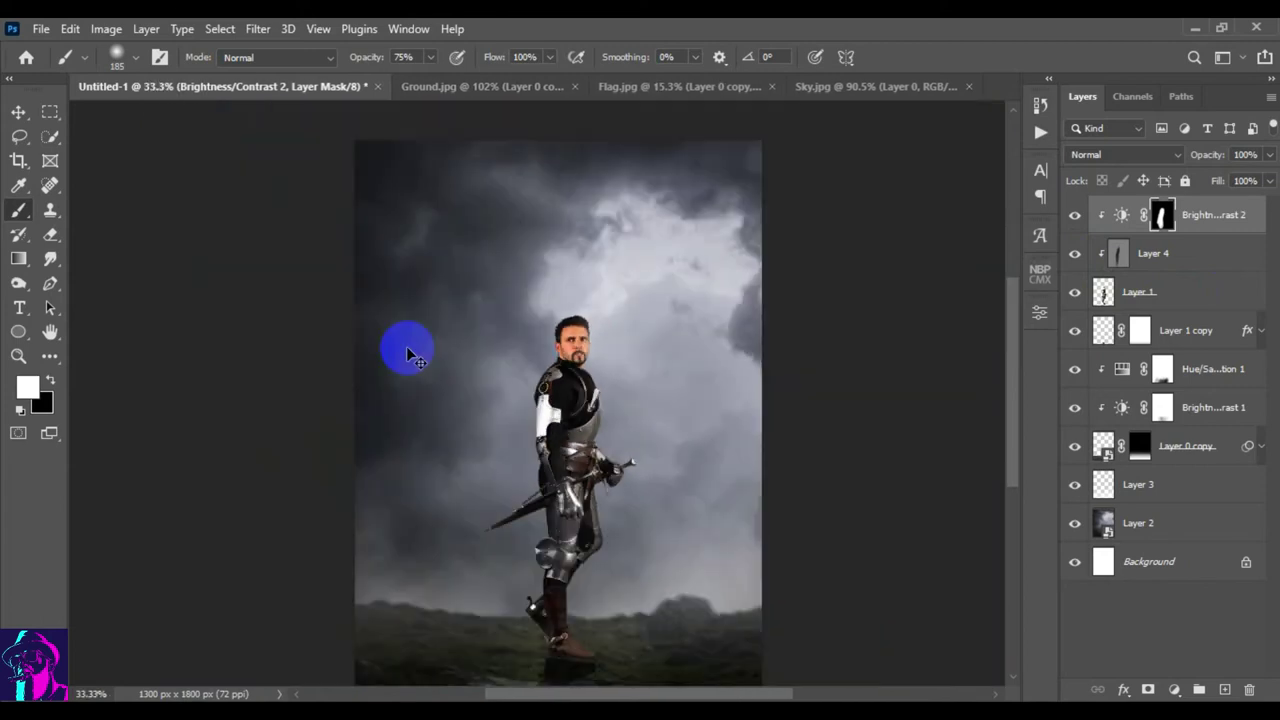
drag(700, 443, 578, 335)
- Add a Brightness/Contrast adjustment with Brightness 35 and Contrast 15
click(1160, 214)
click(1171, 690)
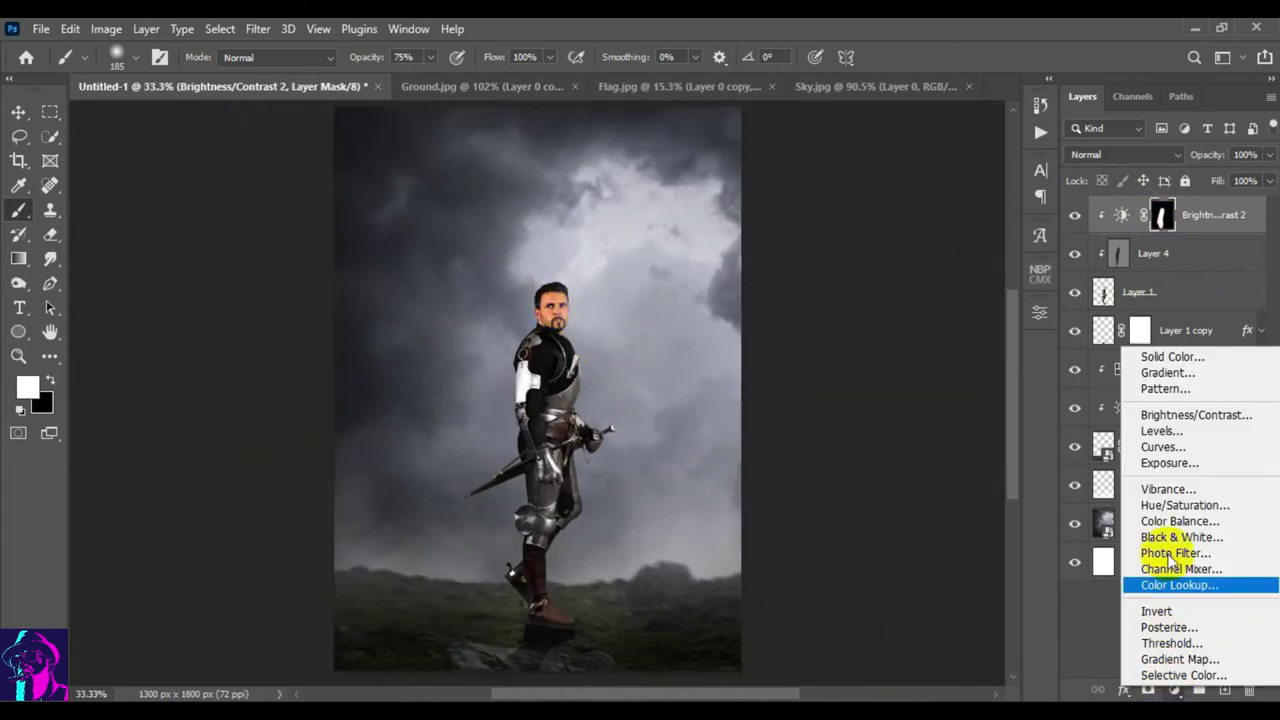
click(1160, 416)
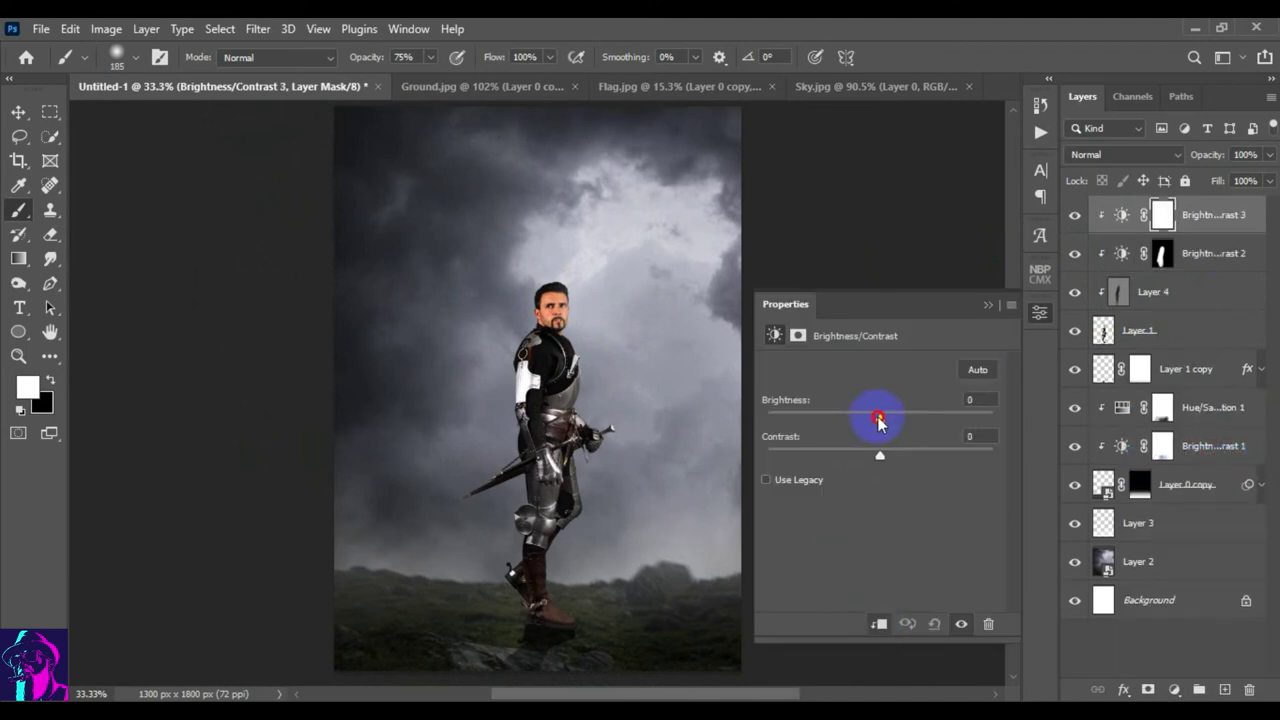
drag(879, 420, 901, 421)
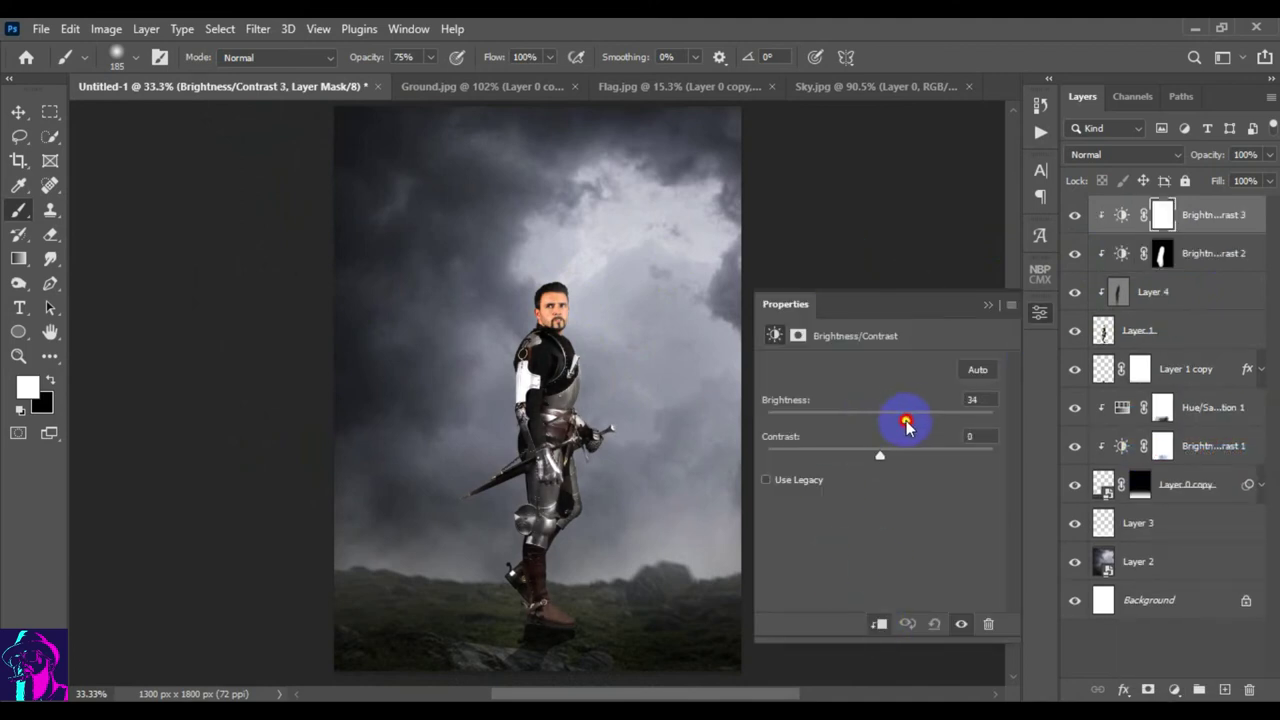
drag(913, 432, 883, 462)
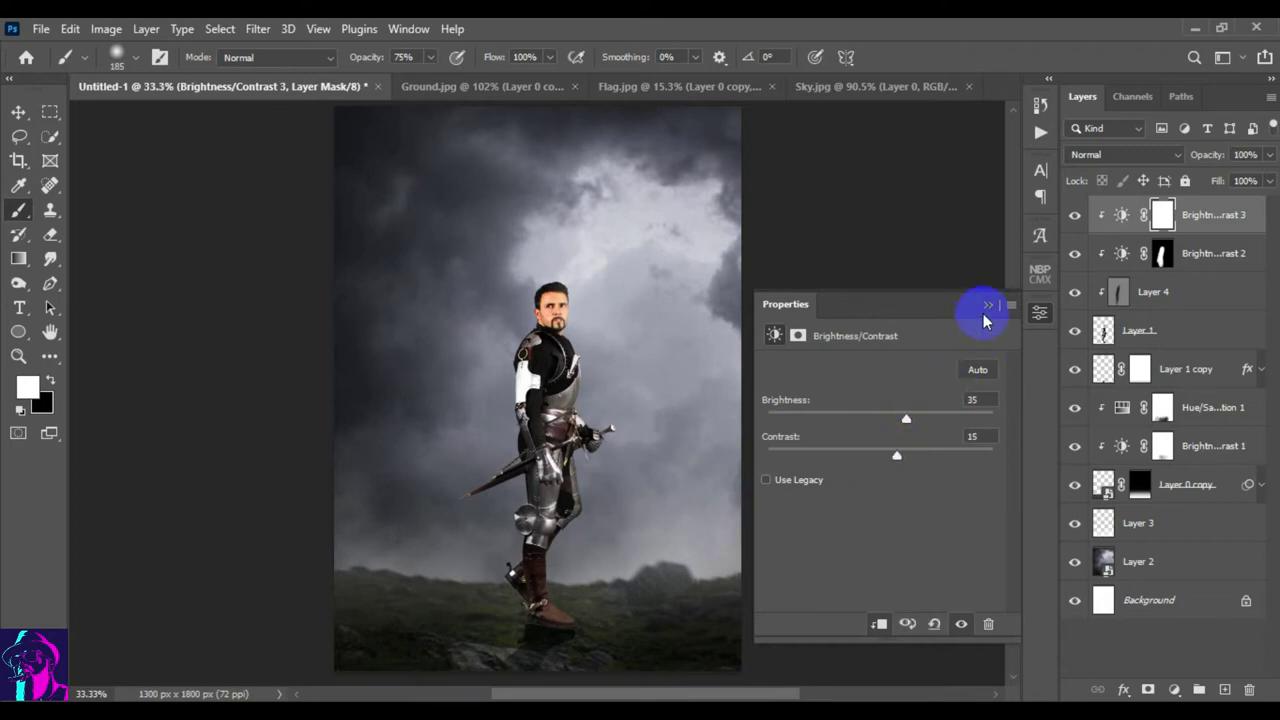
click(988, 304)
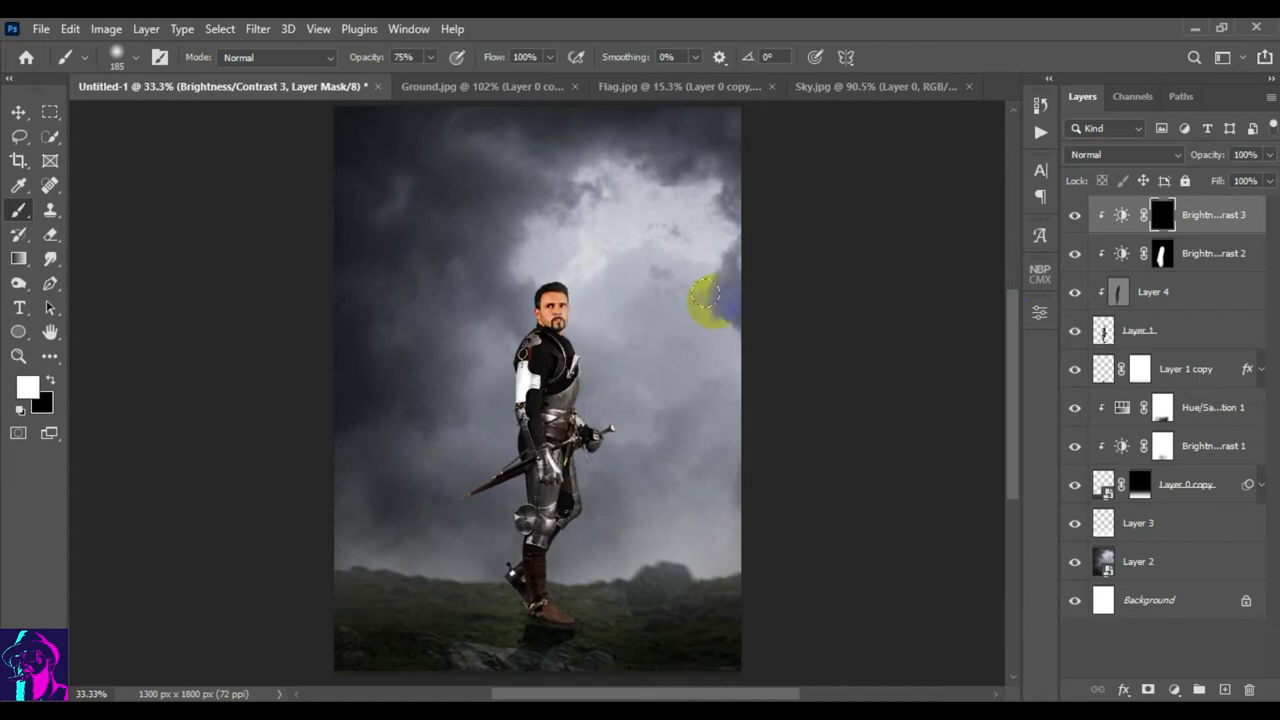
- Invert the new mask and paint white over the knight's sword hand, arm and body
key(ctrl+i)
scroll(677, 410, up, 2)
drag(571, 414, 598, 508)
scroll(594, 314, up, 2)
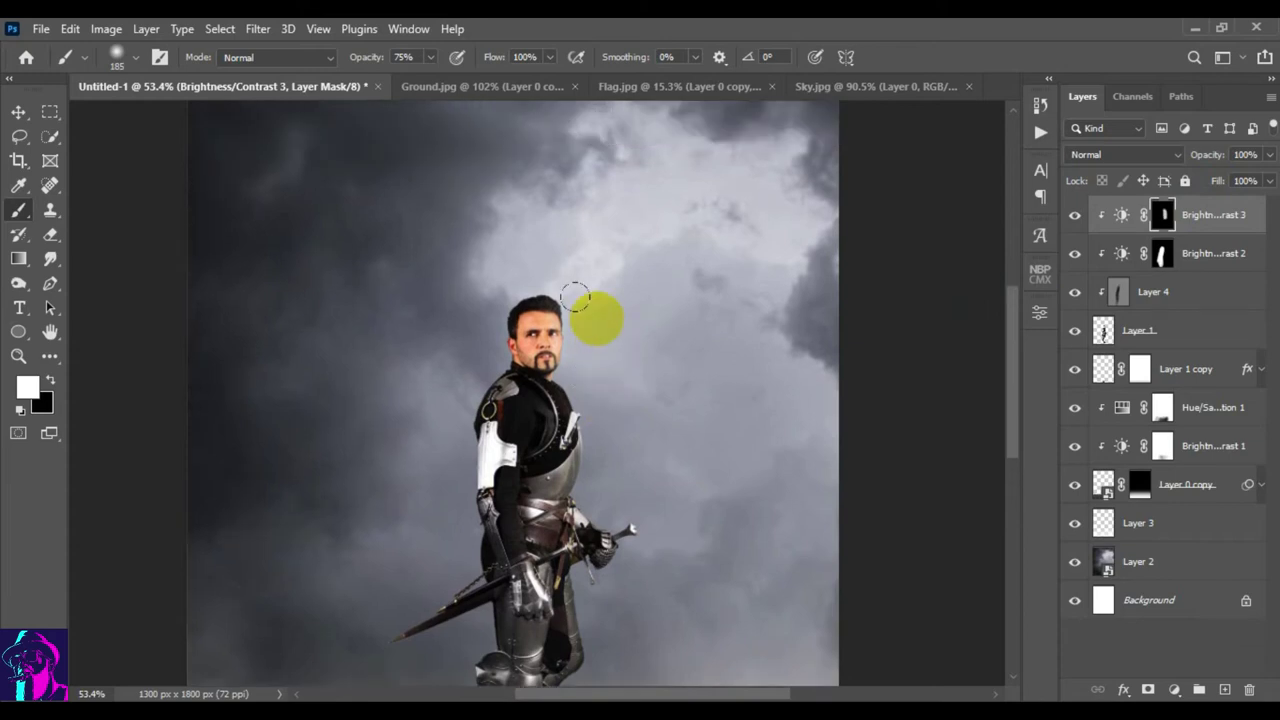
drag(594, 314, 571, 391)
drag(571, 271, 594, 543)
scroll(624, 381, down, 2)
click(606, 434)
scroll(651, 357, down, 2)
scroll(620, 440, down, 2)
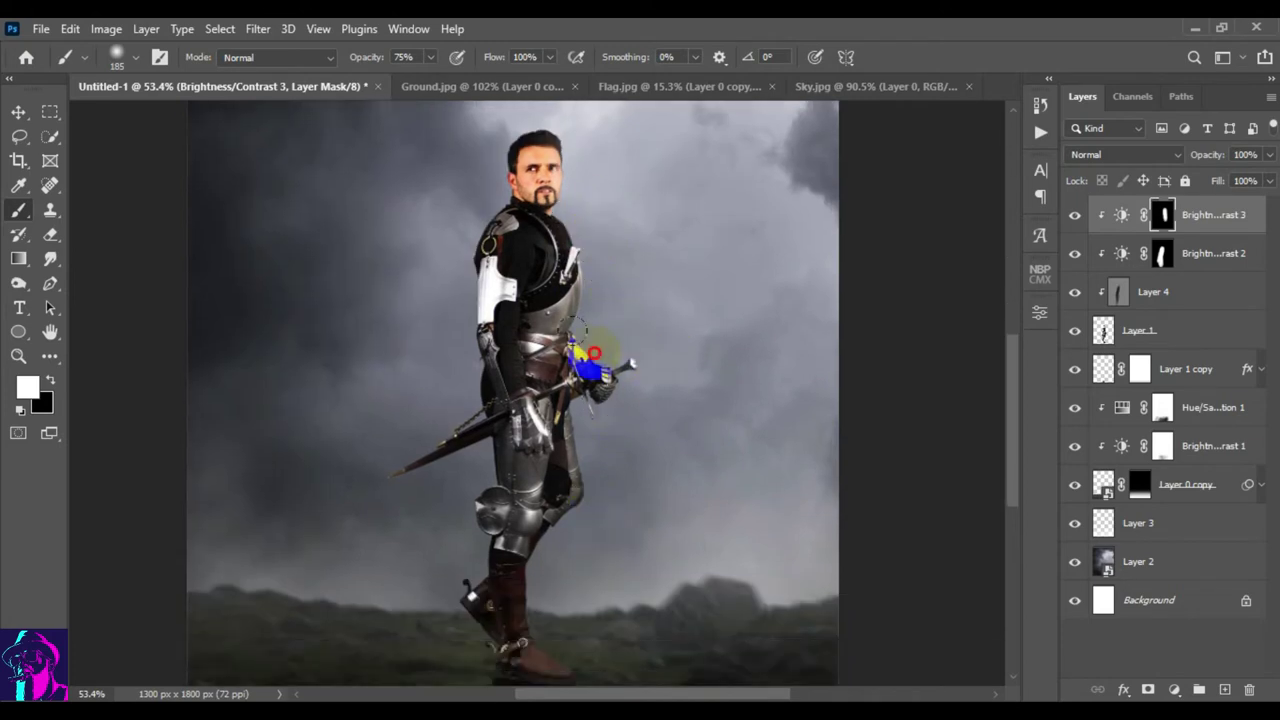
scroll(610, 415, down, 2)
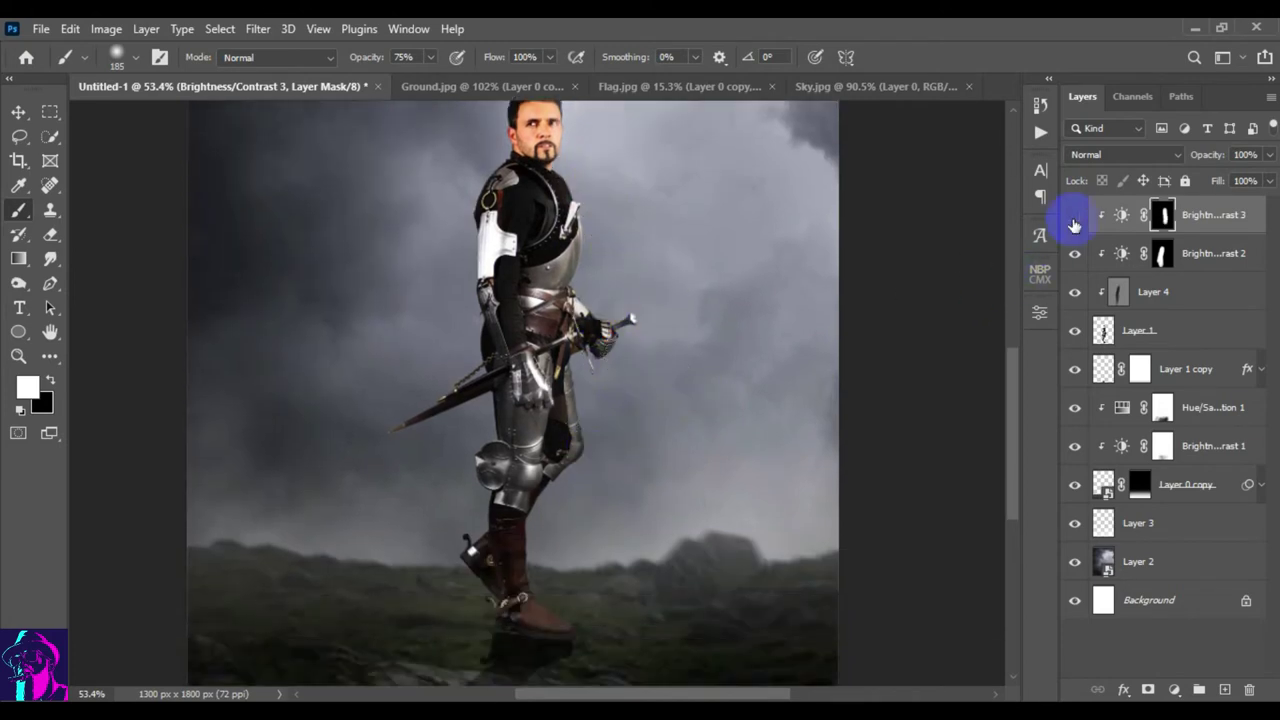
- Toggle Brightness/Contrast 3 off and on to compare the knight
click(1074, 214)
click(1074, 214)
scroll(690, 260, up, 2)
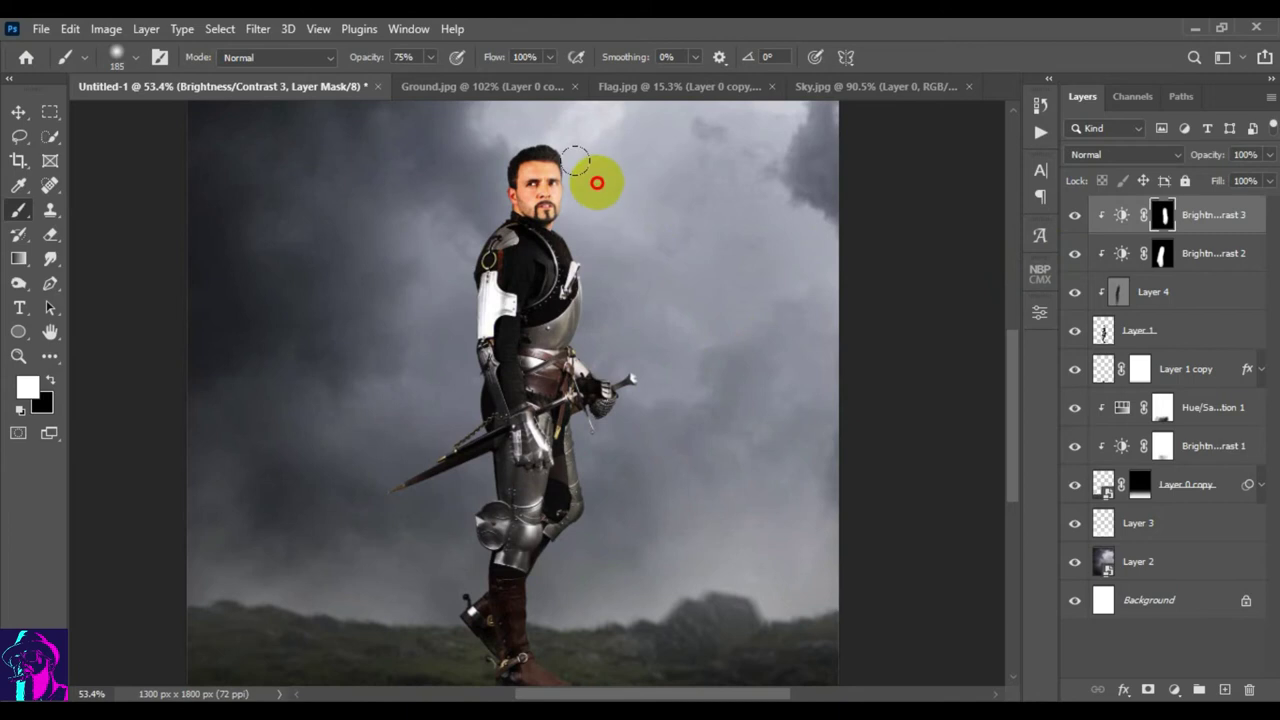
scroll(566, 491, down, 2)
scroll(560, 523, down, 3)
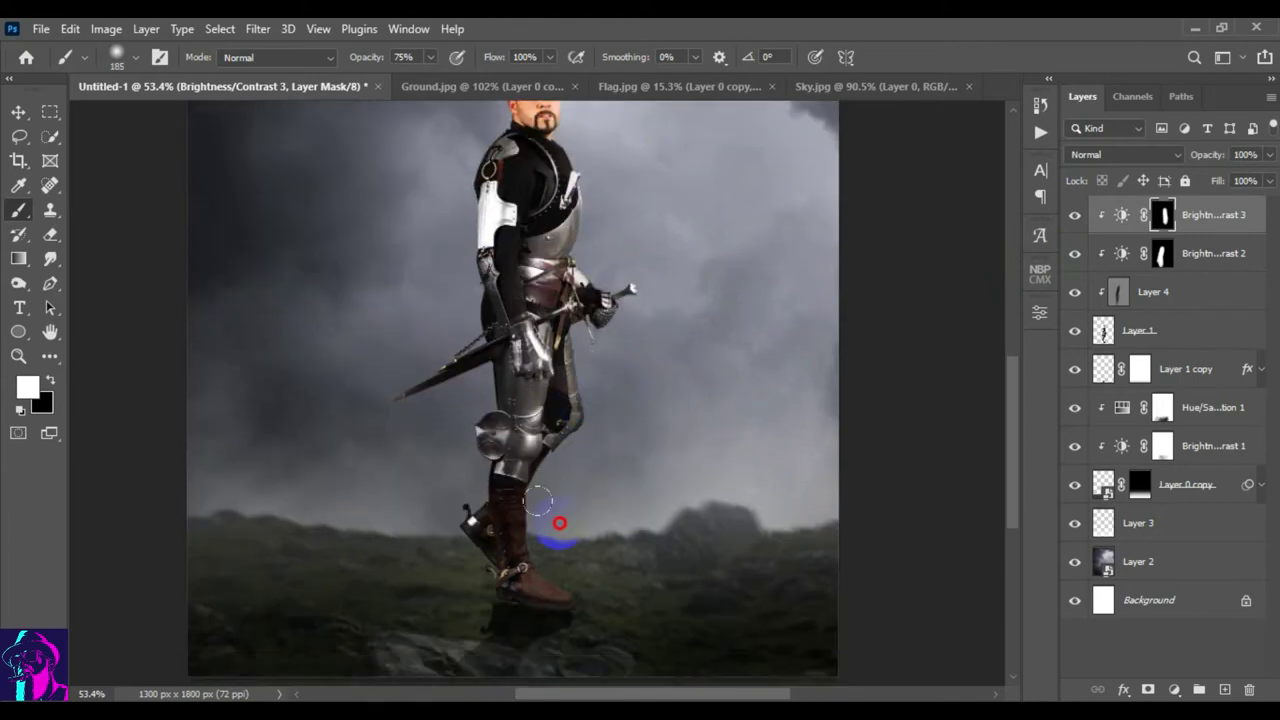
scroll(572, 512, down, 2)
click(1074, 214)
- Compare with Brightness/Contrast 2 hidden, then select that layer
scroll(586, 380, up, 3)
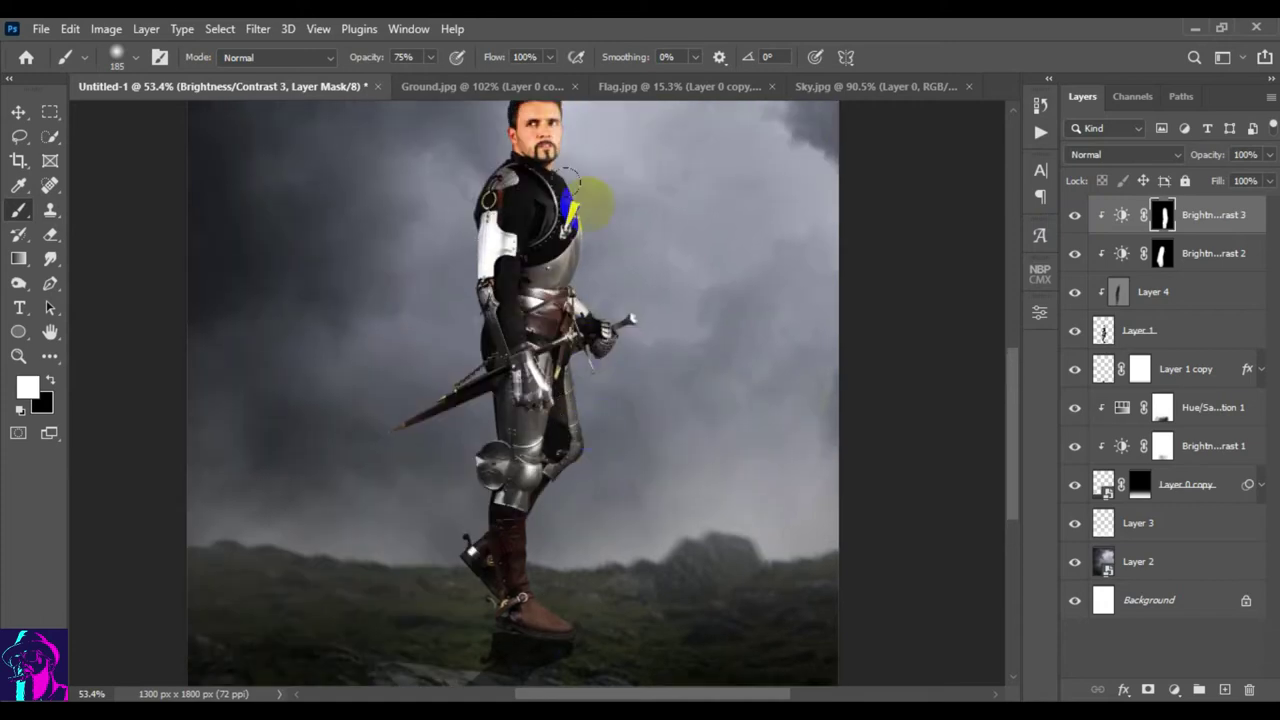
scroll(600, 386, up, 2)
scroll(591, 360, up, 2)
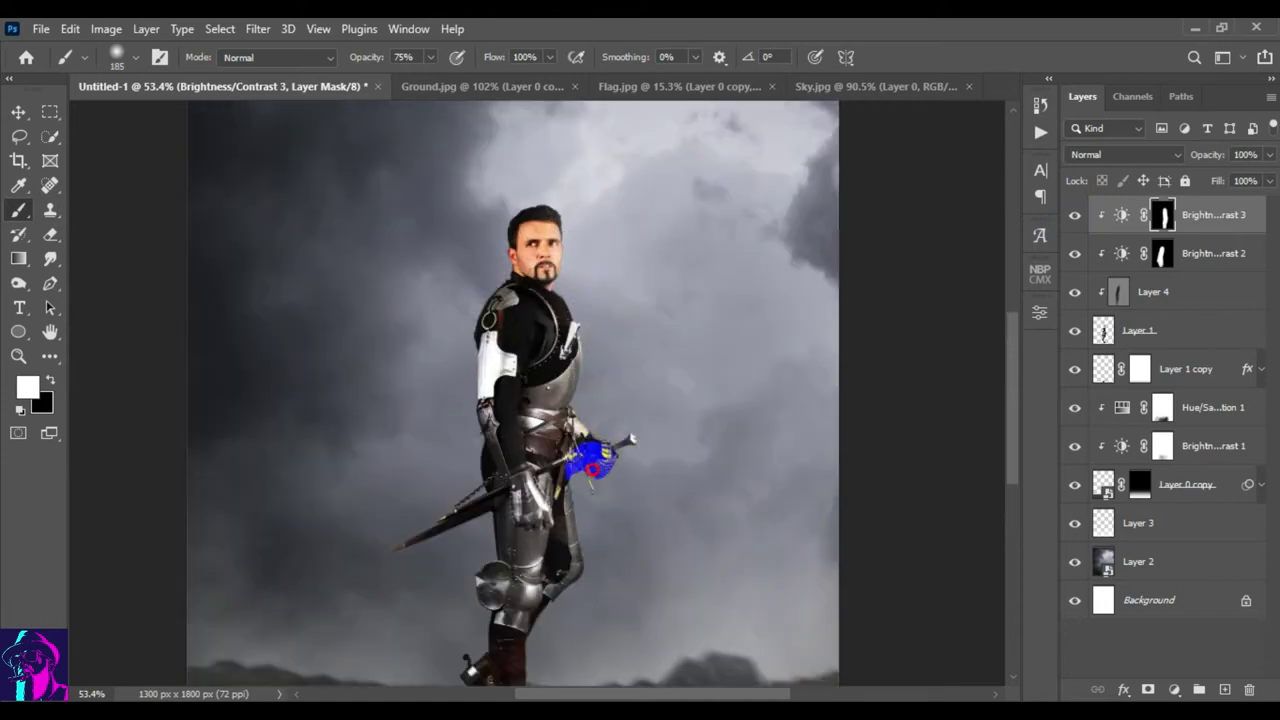
scroll(600, 440, down, 1)
scroll(600, 400, up, 3)
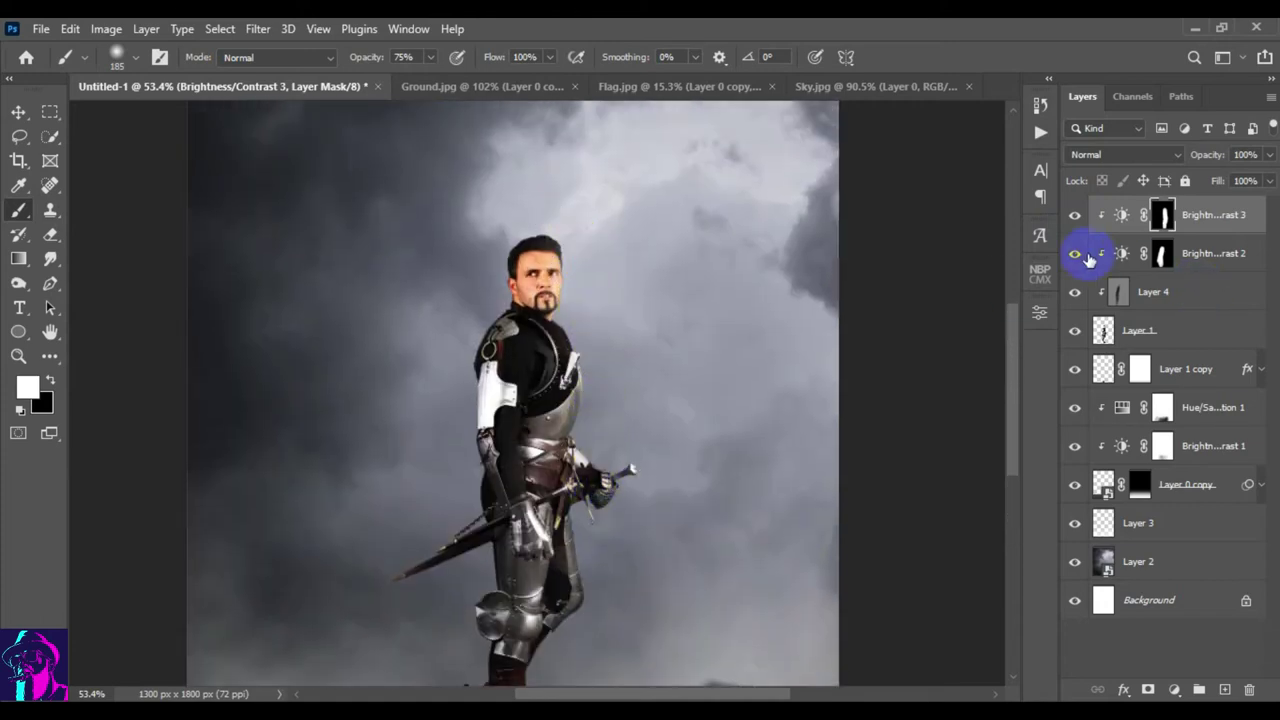
click(1078, 255)
click(1074, 257)
click(1074, 257)
click(1120, 258)
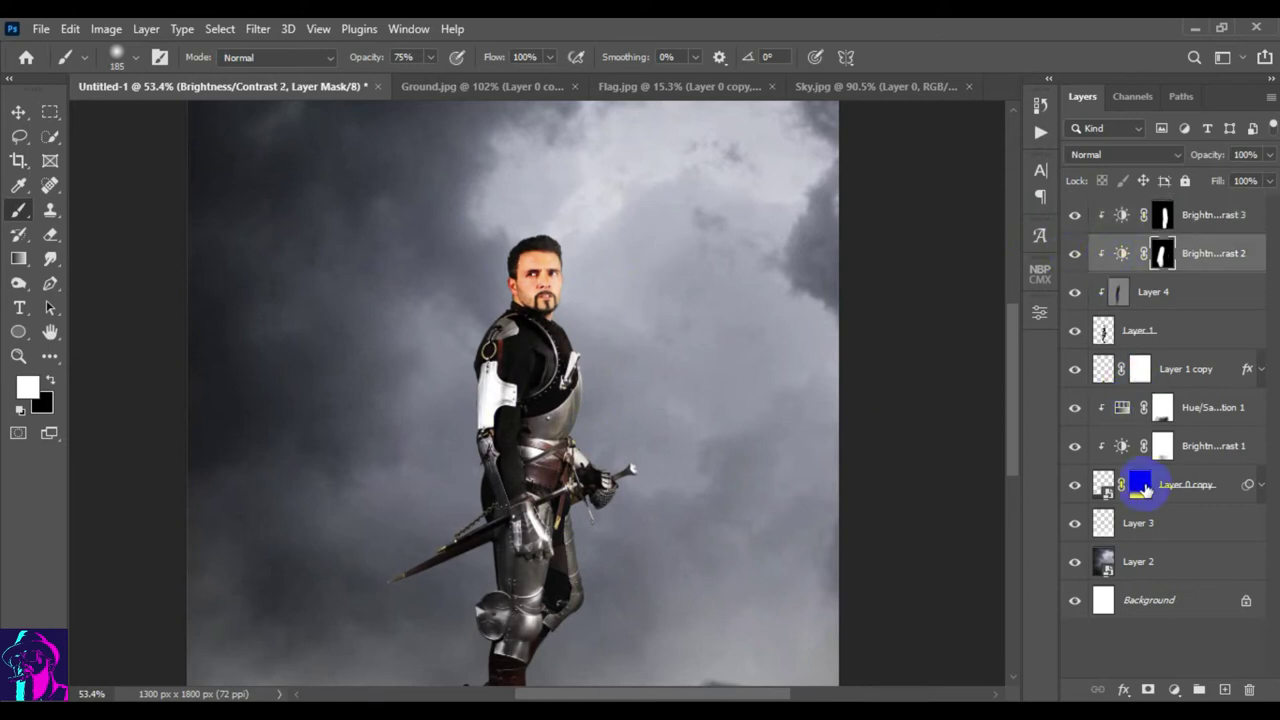
- Add a Levels adjustment with midtones at 0.83 and shadows kept at 0
click(1174, 690)
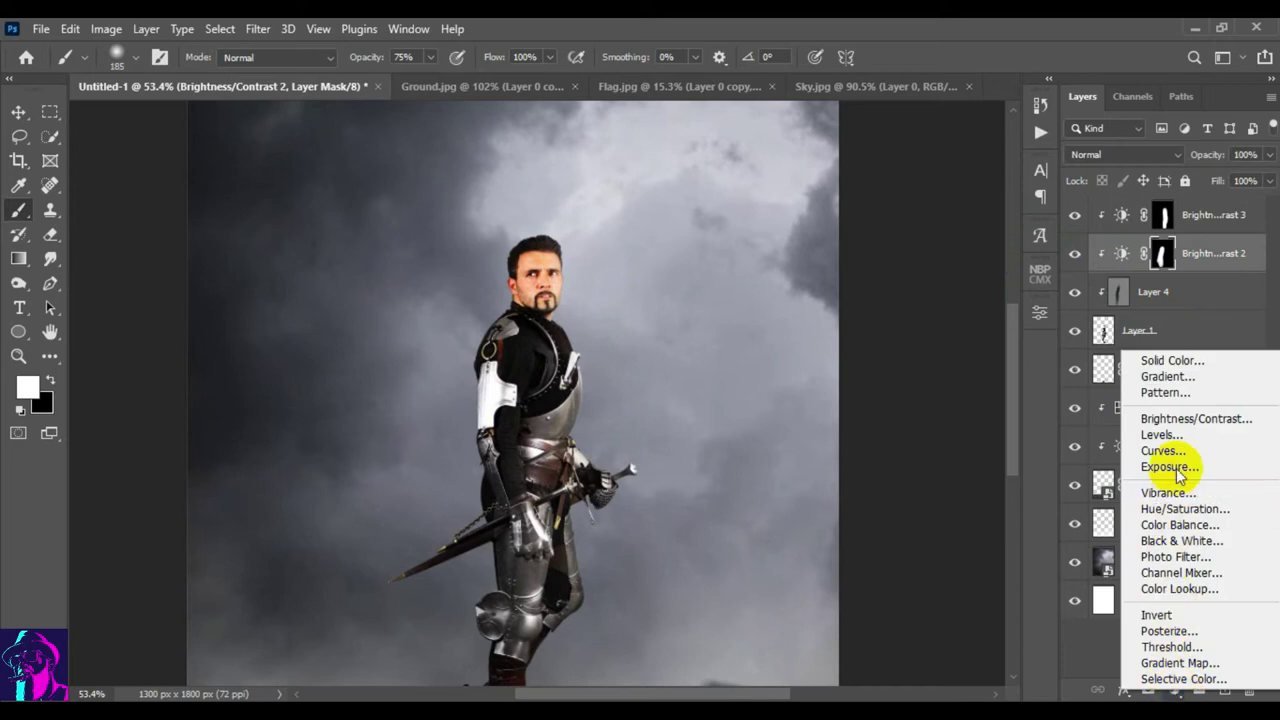
click(1165, 435)
drag(894, 502, 903, 509)
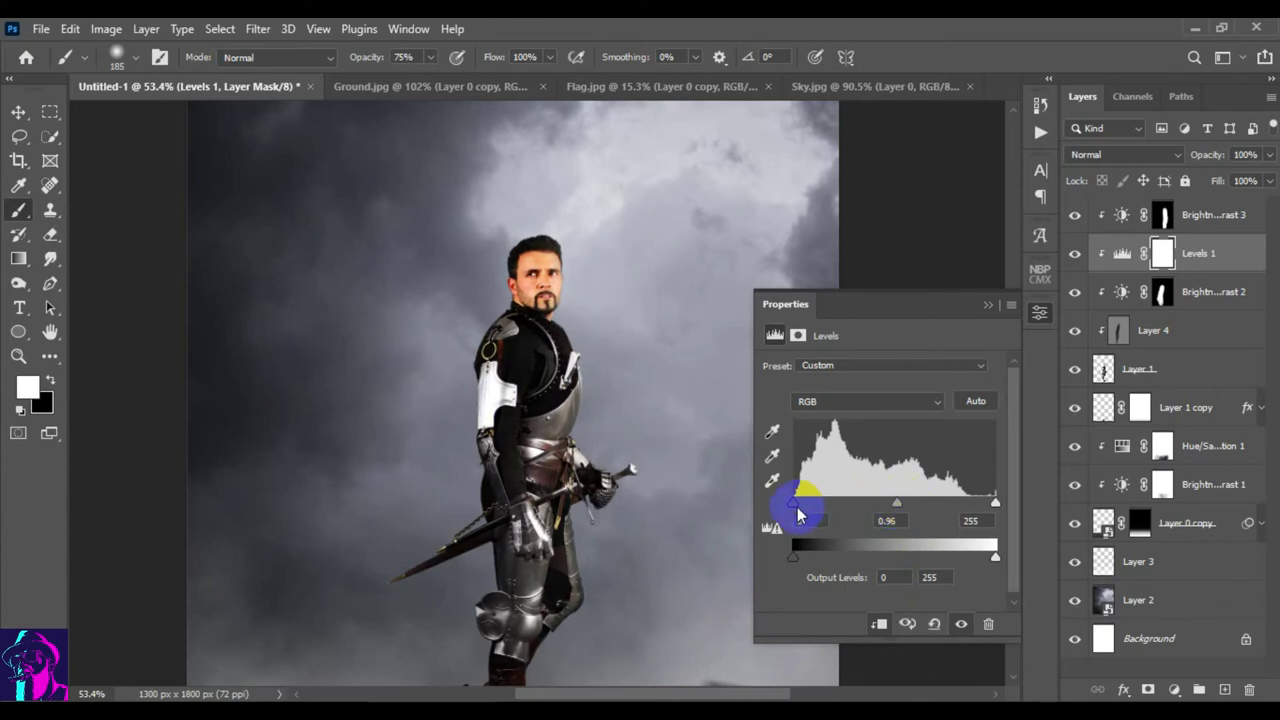
drag(793, 502, 810, 502)
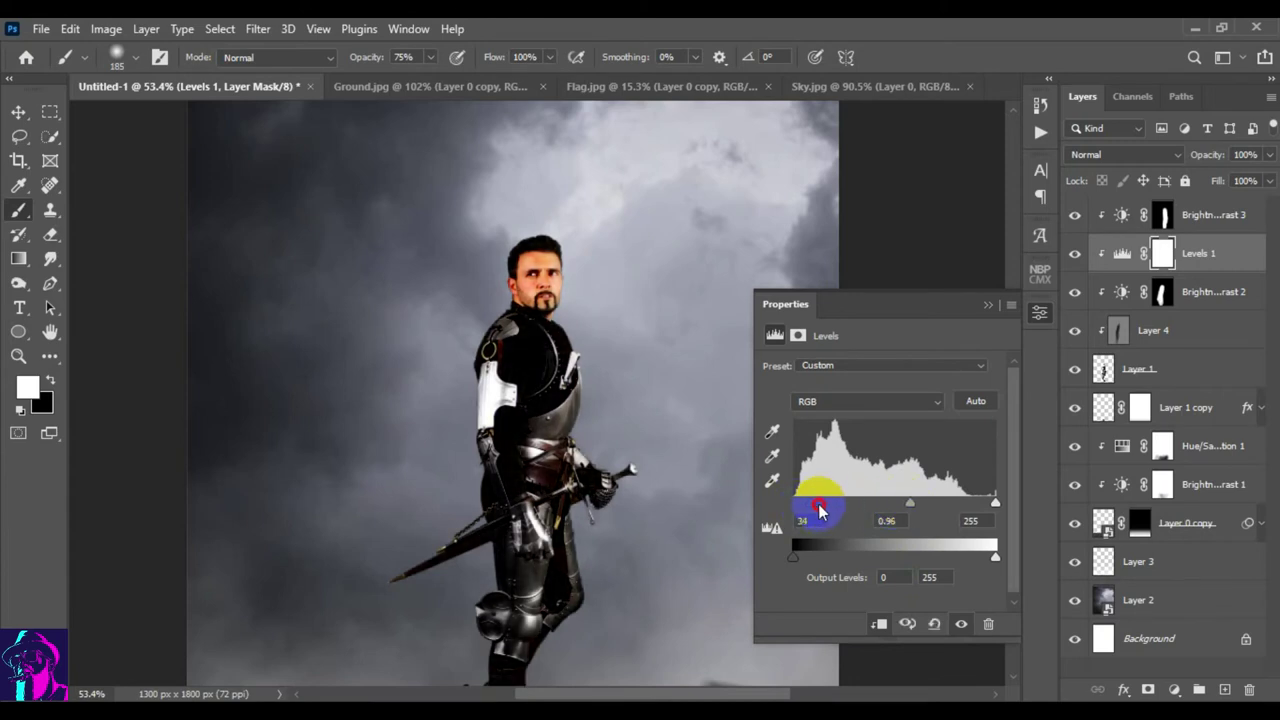
click(1075, 331)
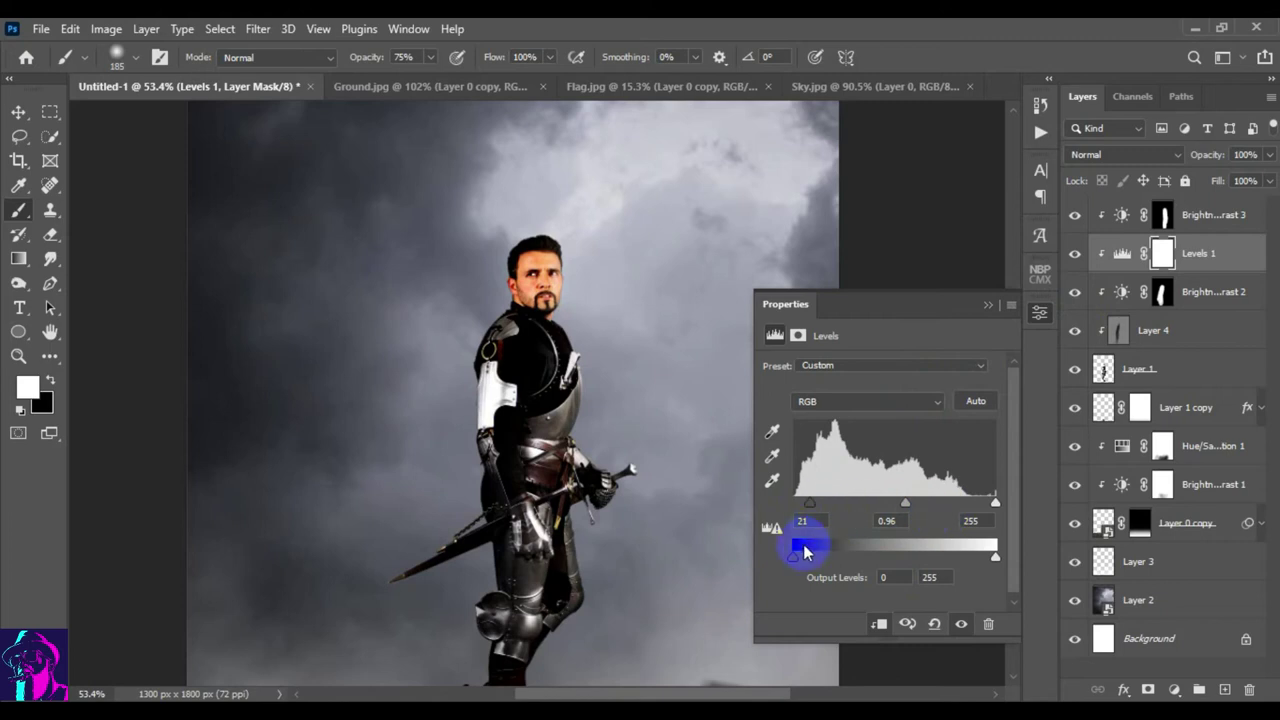
drag(810, 502, 793, 502)
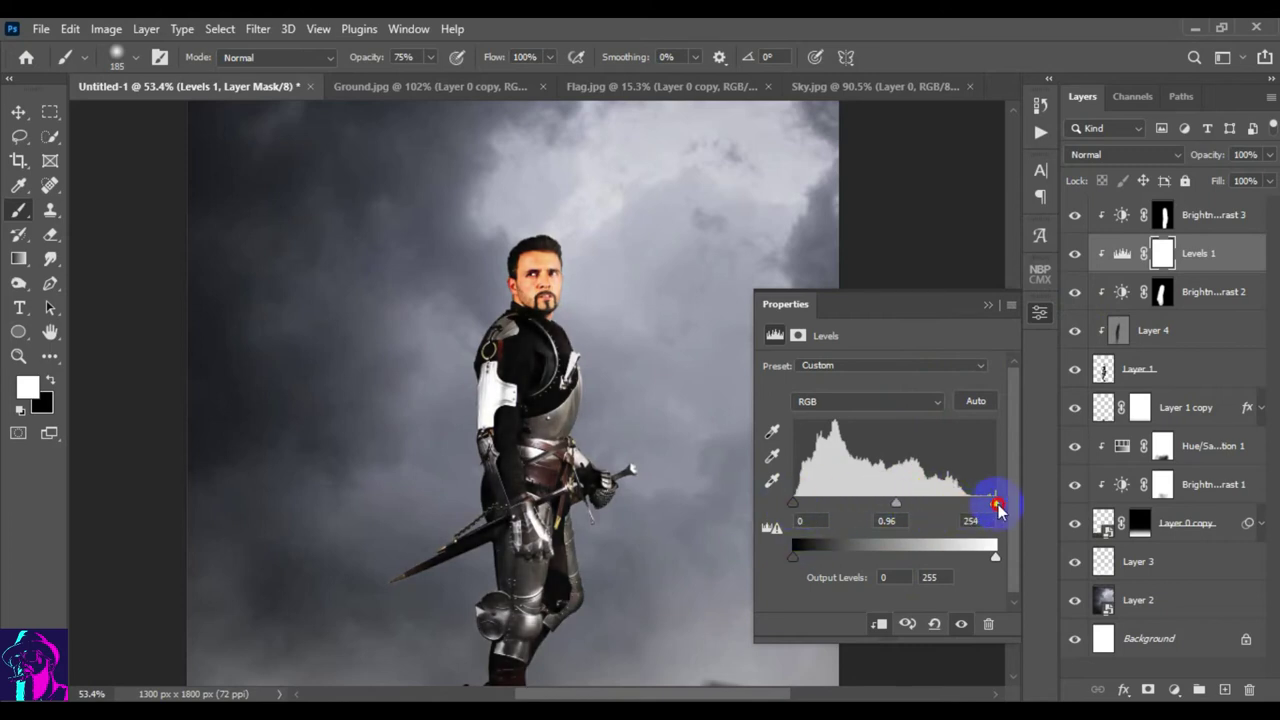
drag(909, 506, 901, 507)
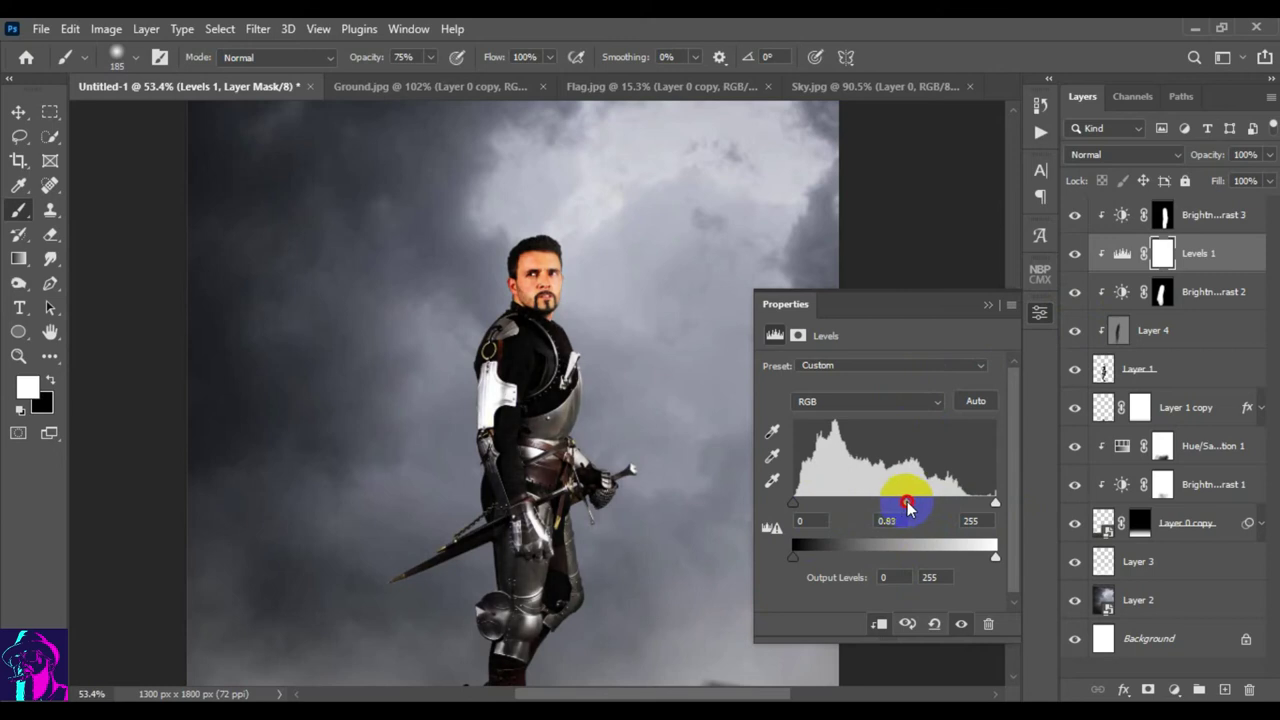
click(988, 304)
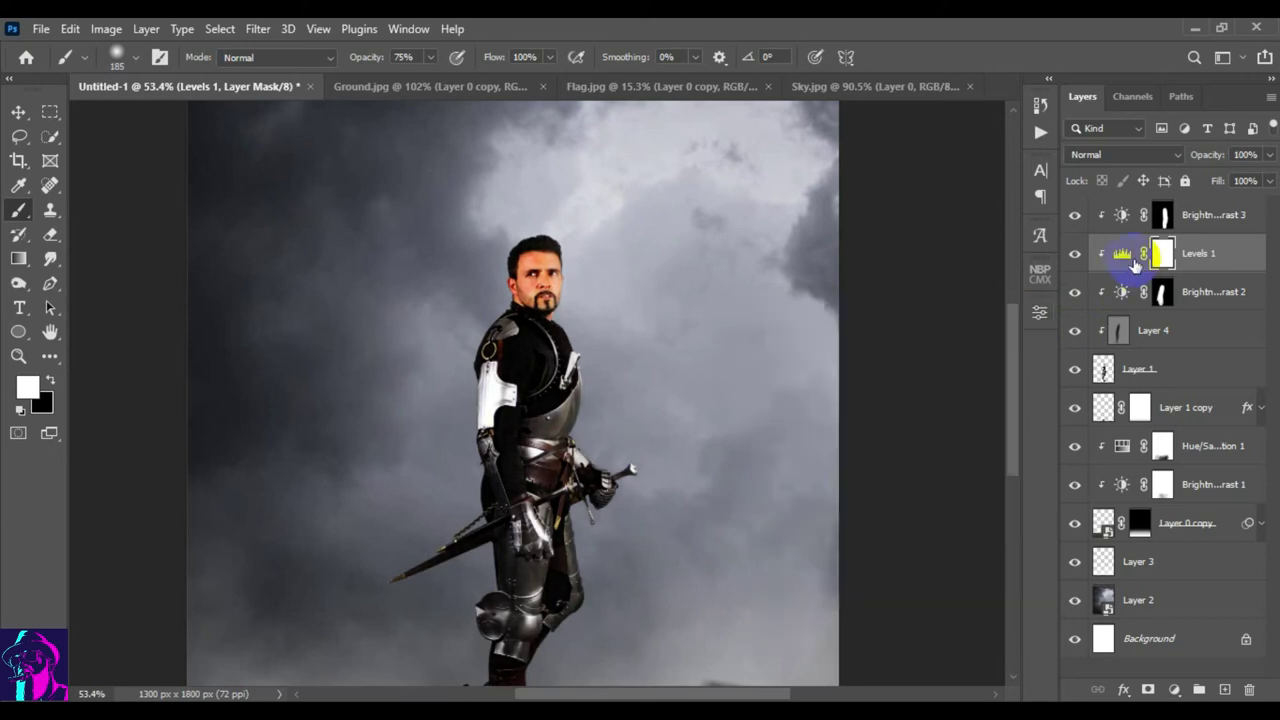
- Invert the Levels 1 mask and paint it onto the shoulder, arm and sword hilt
key(ctrl+i)
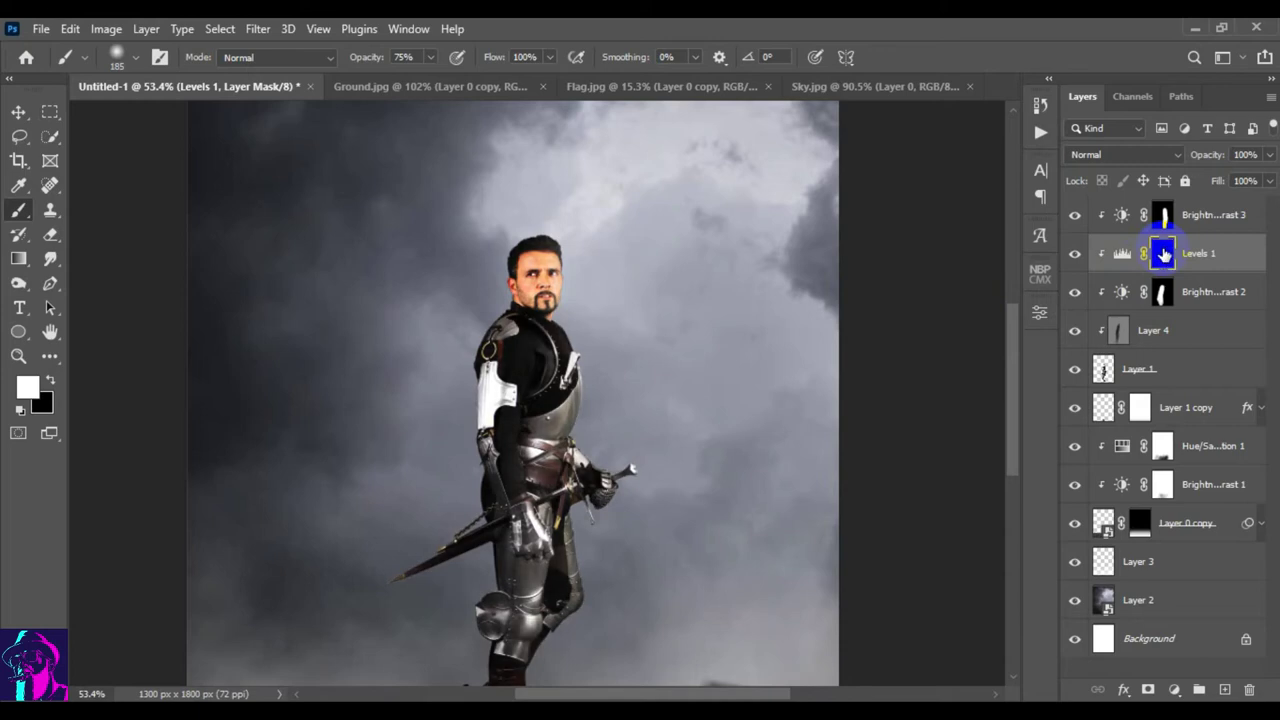
scroll(565, 313, down, 2)
mouse_move(553, 294)
mouse_down()
mouse_move(486, 288)
mouse_move(495, 375)
mouse_move(490, 300)
mouse_move(468, 362)
mouse_up()
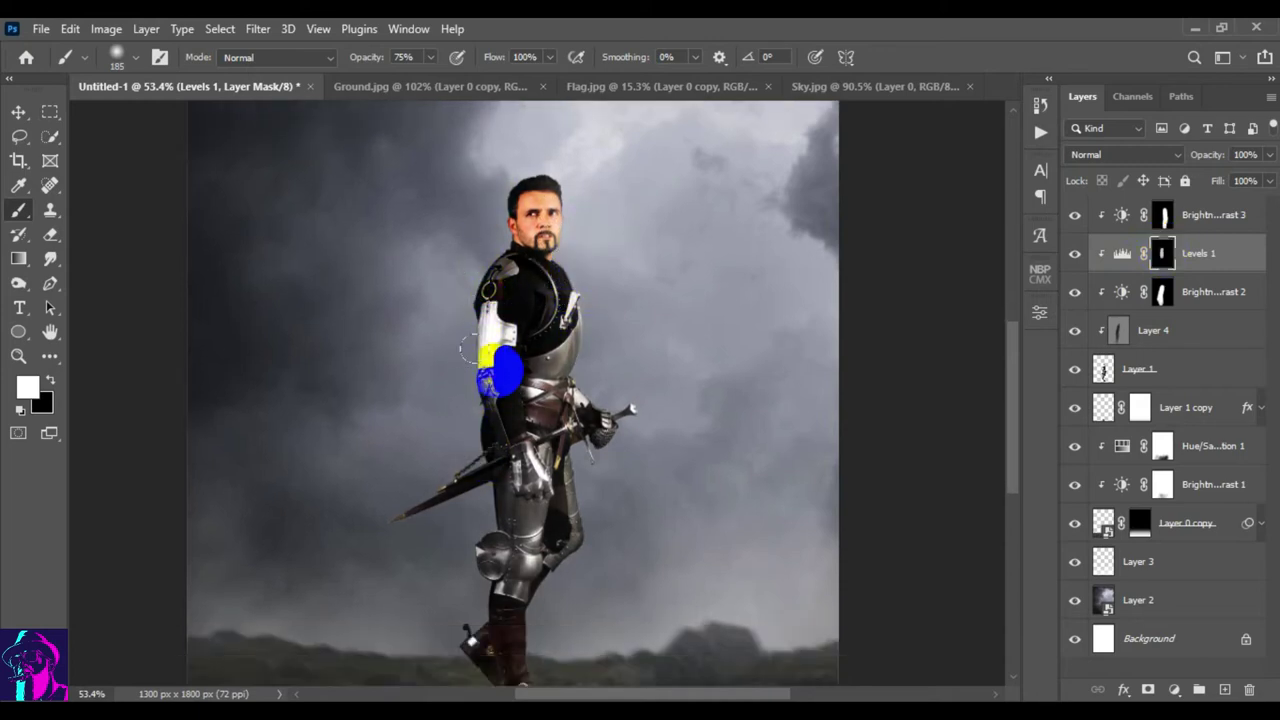
drag(446, 500, 440, 432)
scroll(440, 432, down, 4)
mouse_move(495, 395)
mouse_down()
mouse_move(433, 502)
mouse_move(433, 337)
mouse_move(471, 443)
mouse_move(500, 314)
mouse_move(470, 228)
mouse_up()
scroll(471, 443, down, 1)
scroll(491, 363, up, 4)
scroll(490, 200, up, 2)
- Paint Levels 1 from the knight's head toward the arm and left shoulder, checking against Layer 4
mouse_move(500, 180)
mouse_down()
mouse_move(440, 288)
mouse_move(440, 457)
mouse_up()
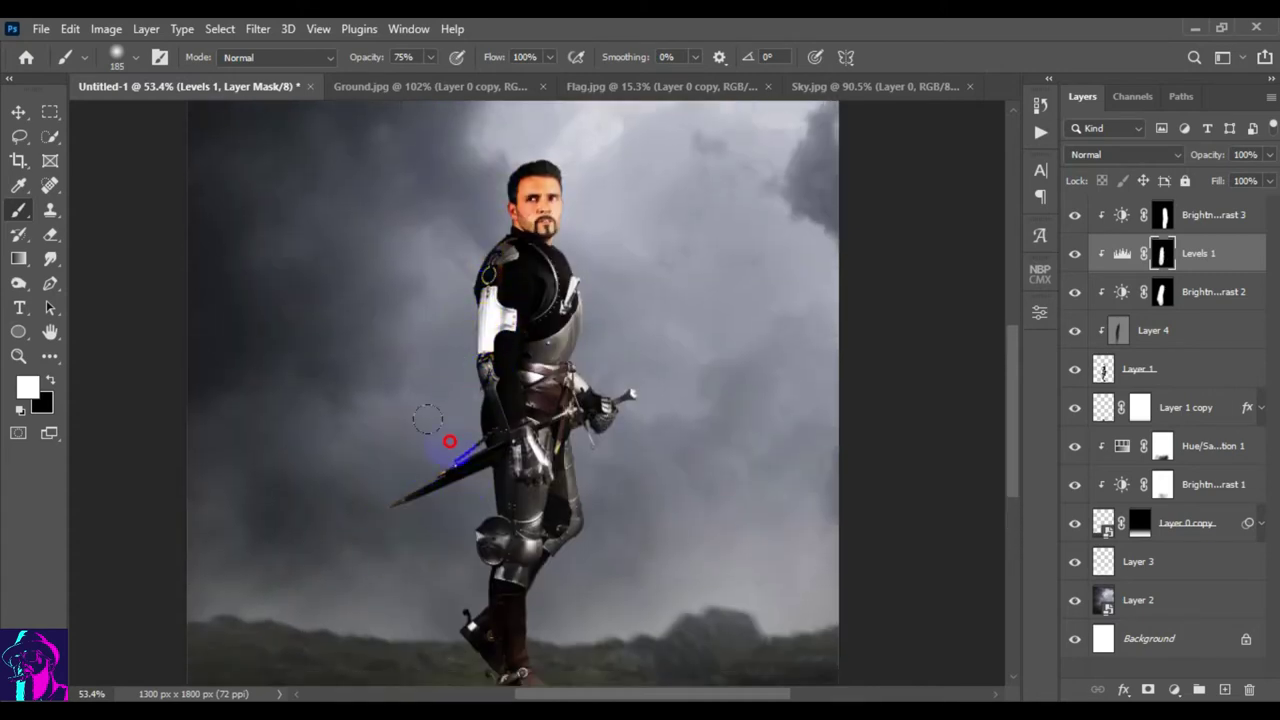
scroll(489, 182, up, 2)
scroll(397, 361, up, 3)
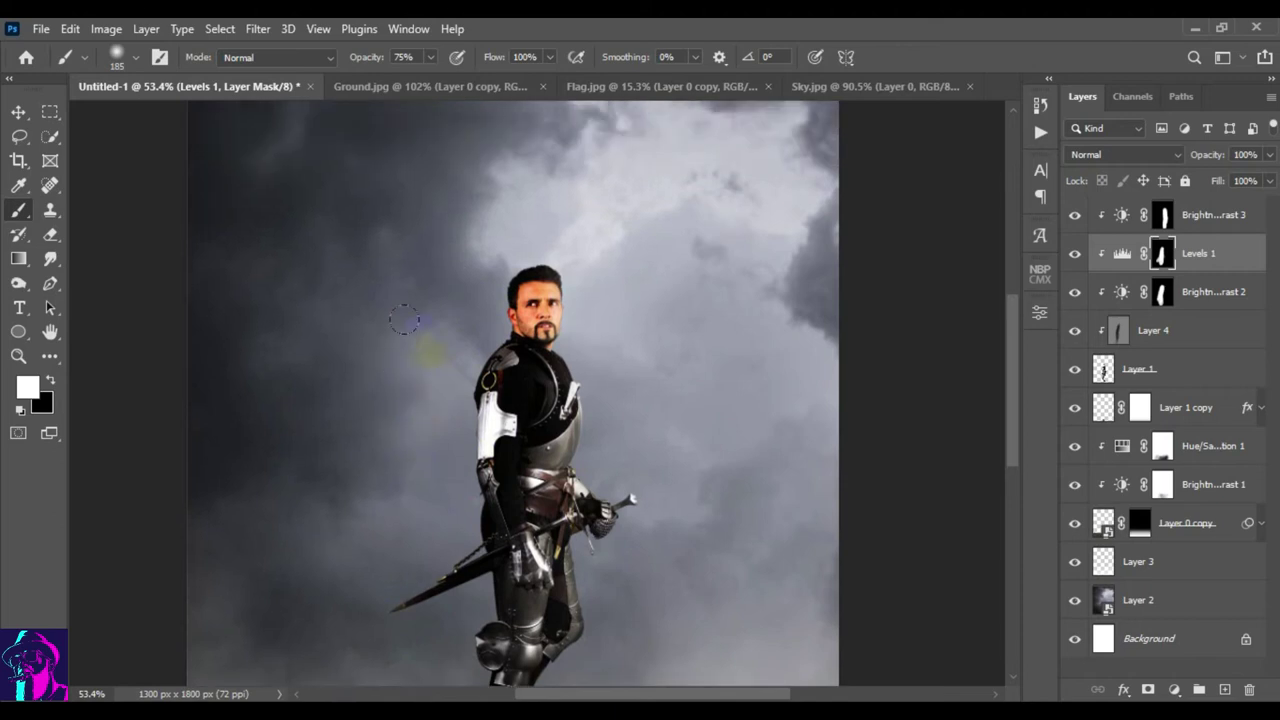
scroll(420, 285, up, 2)
click(1076, 335)
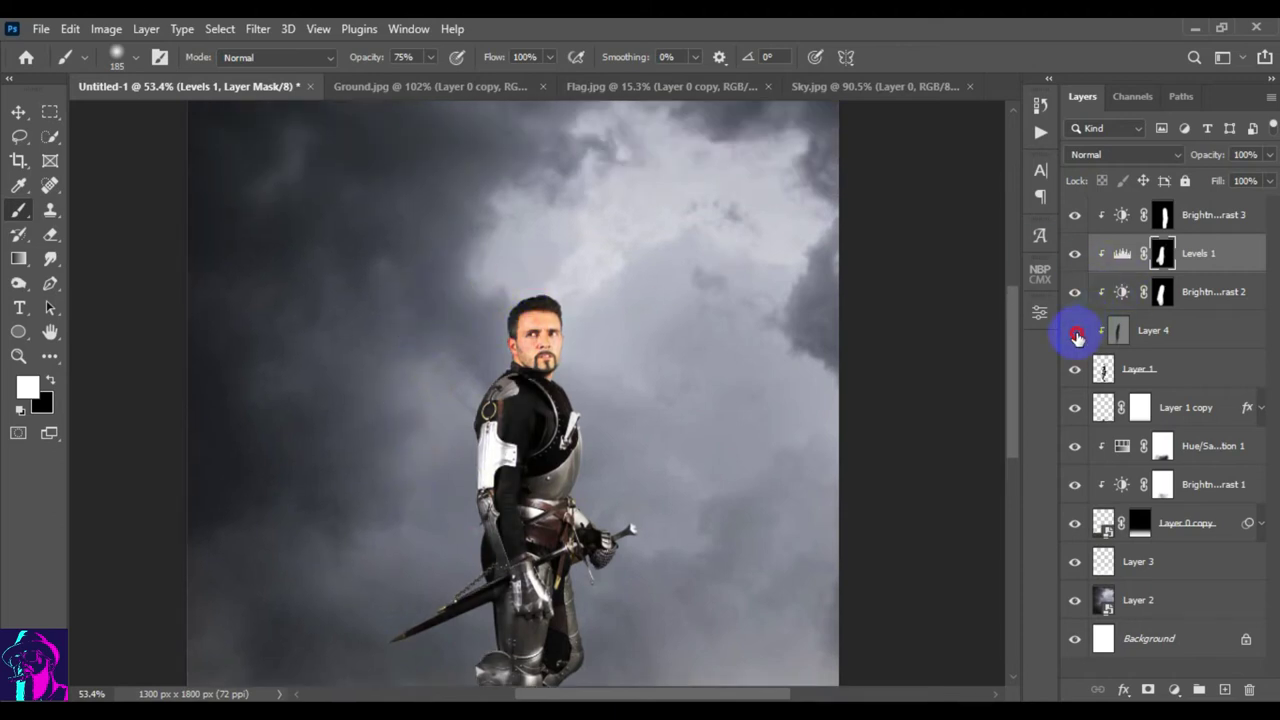
click(1077, 336)
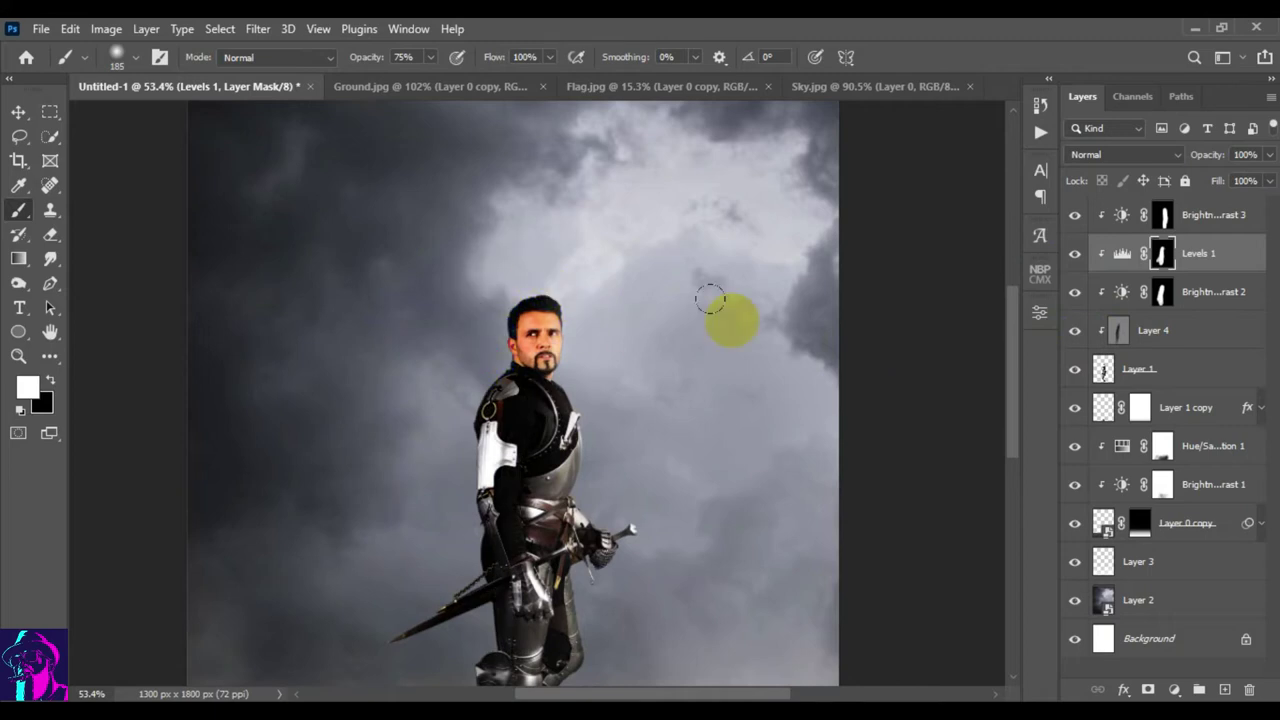
click(487, 400)
click(420, 268)
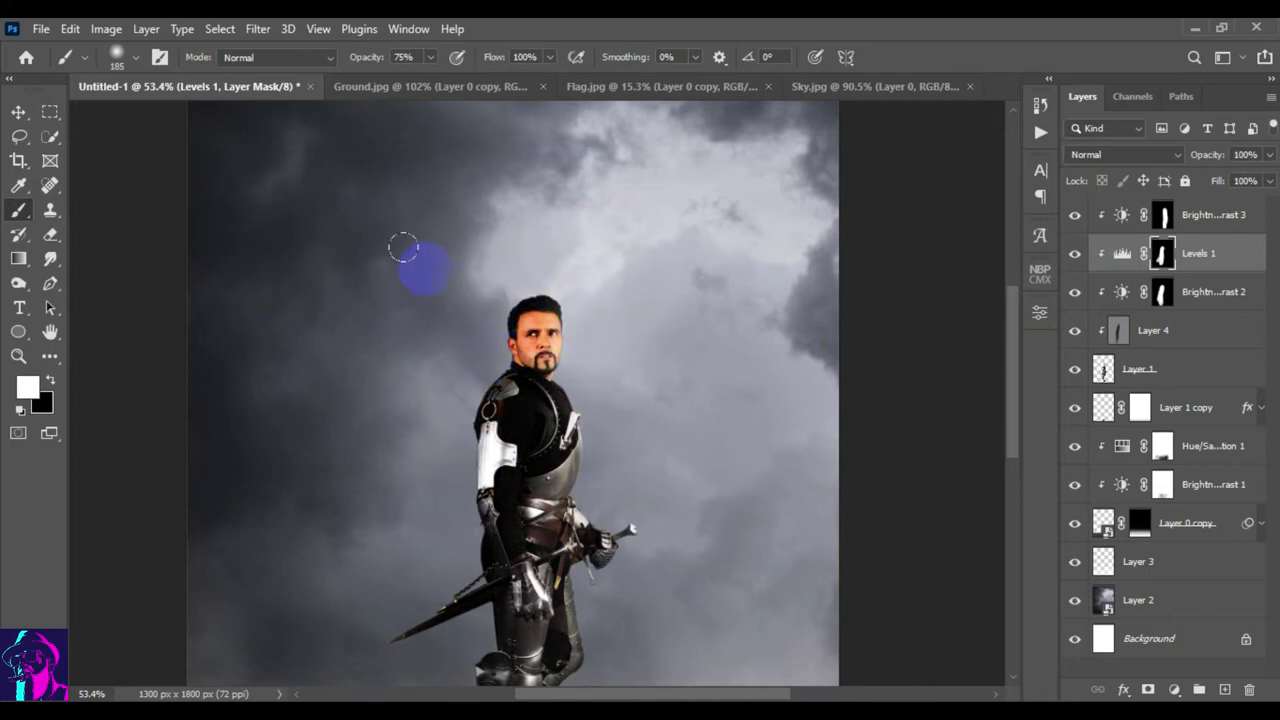
click(514, 264)
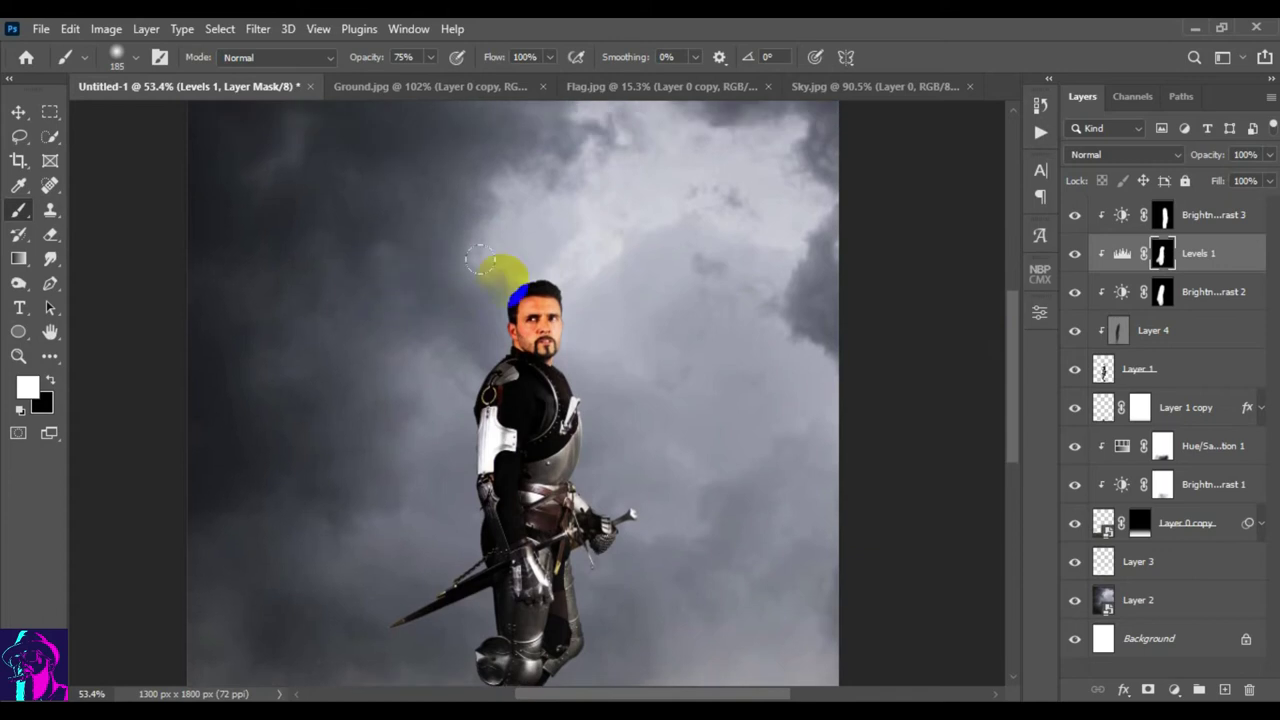
- Lower the Levels 1 layer opacity to 60%
click(1122, 253)
drag(1212, 156, 1193, 160)
click(1075, 253)
click(1075, 253)
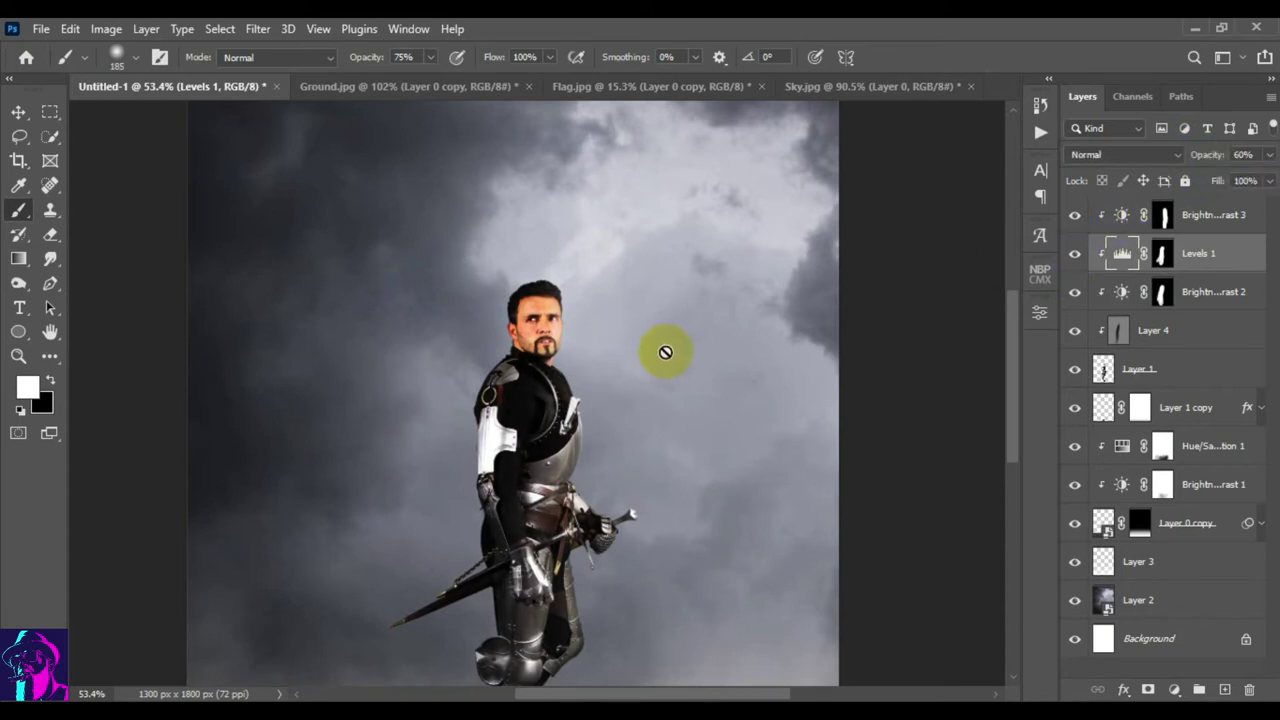
scroll(700, 365, down, 3)
scroll(700, 360, down, 2)
- Above Brightness/Contrast 3, add a Color Balance adjustment clipped to the knight
scroll(700, 360, up, 2)
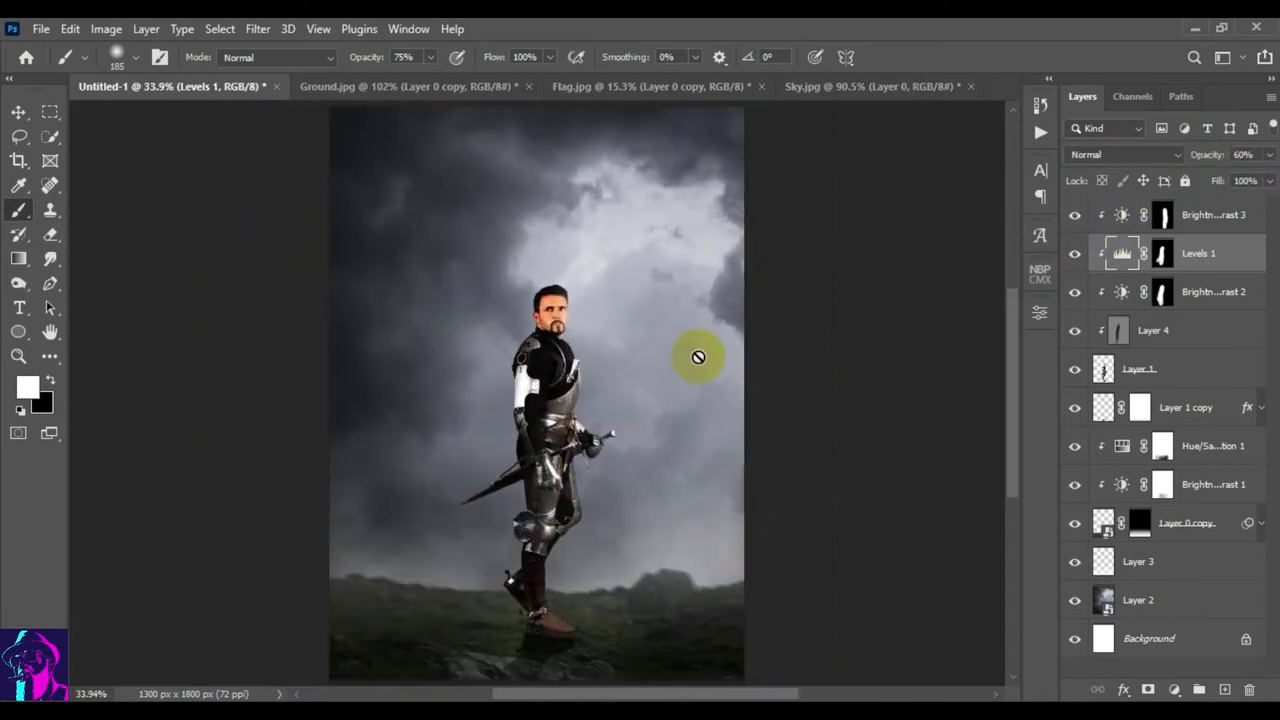
click(18, 112)
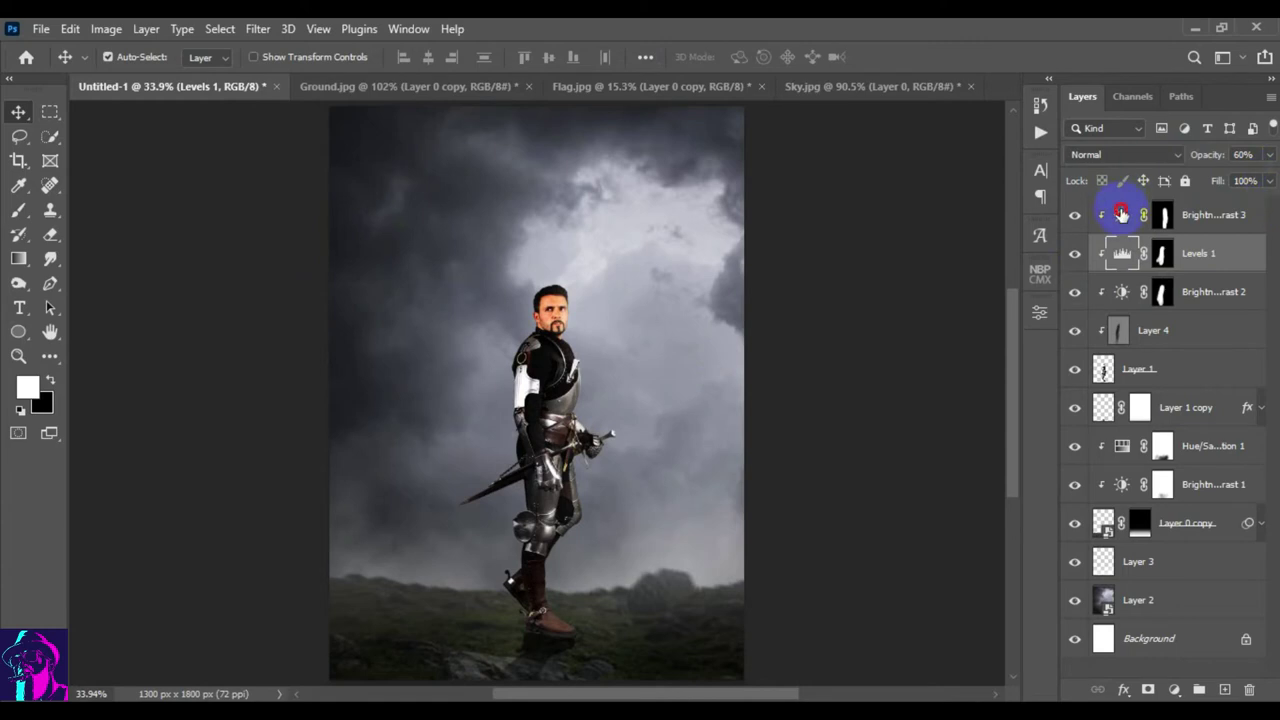
click(1120, 214)
drag(1165, 486, 1183, 523)
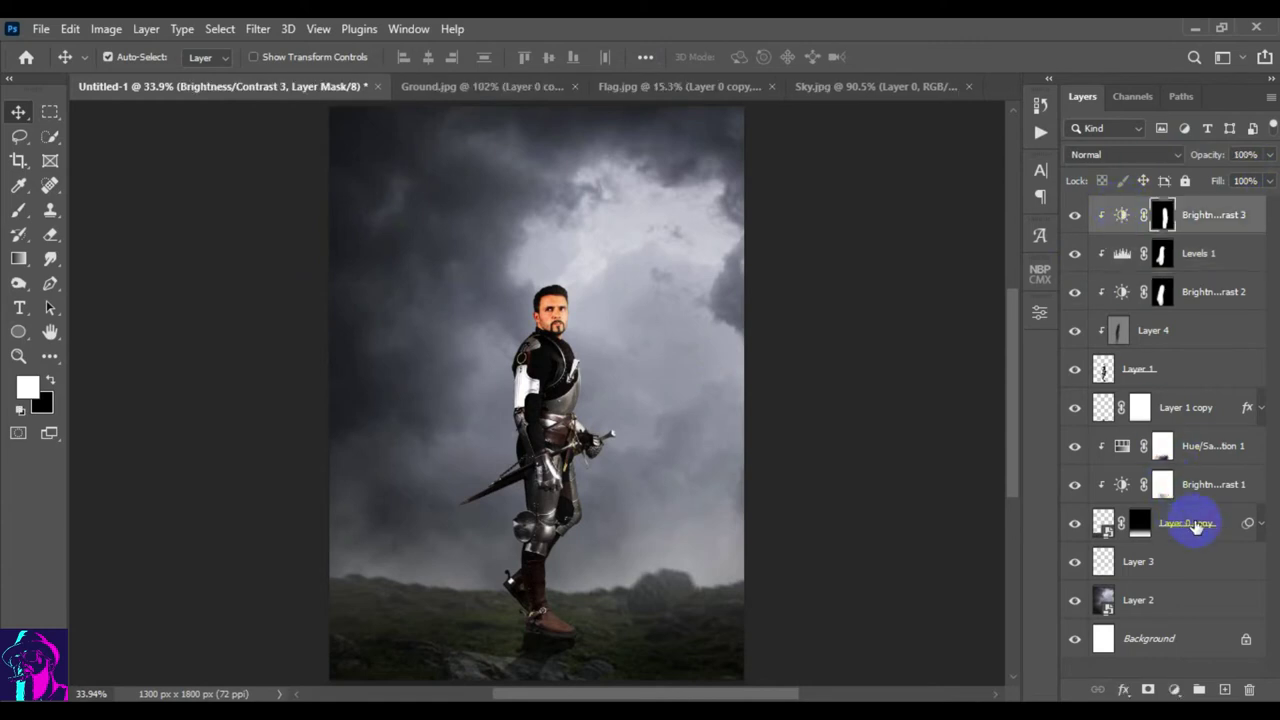
click(1174, 689)
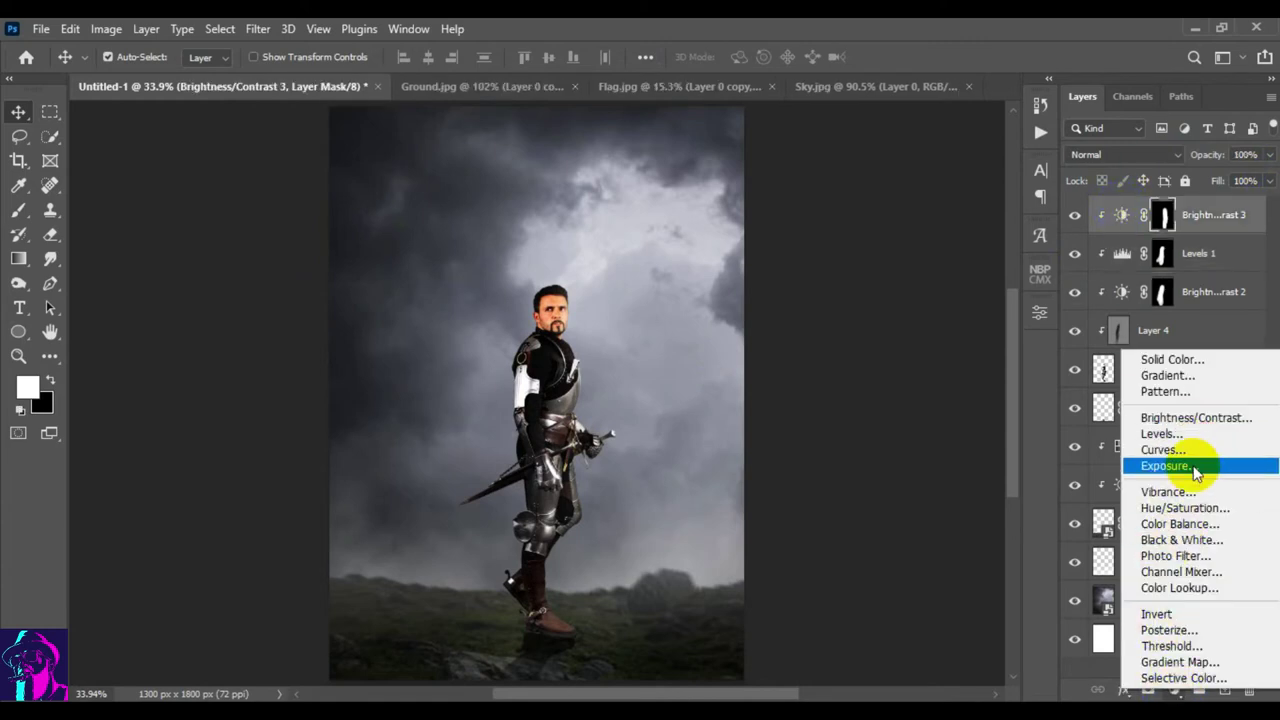
click(1186, 524)
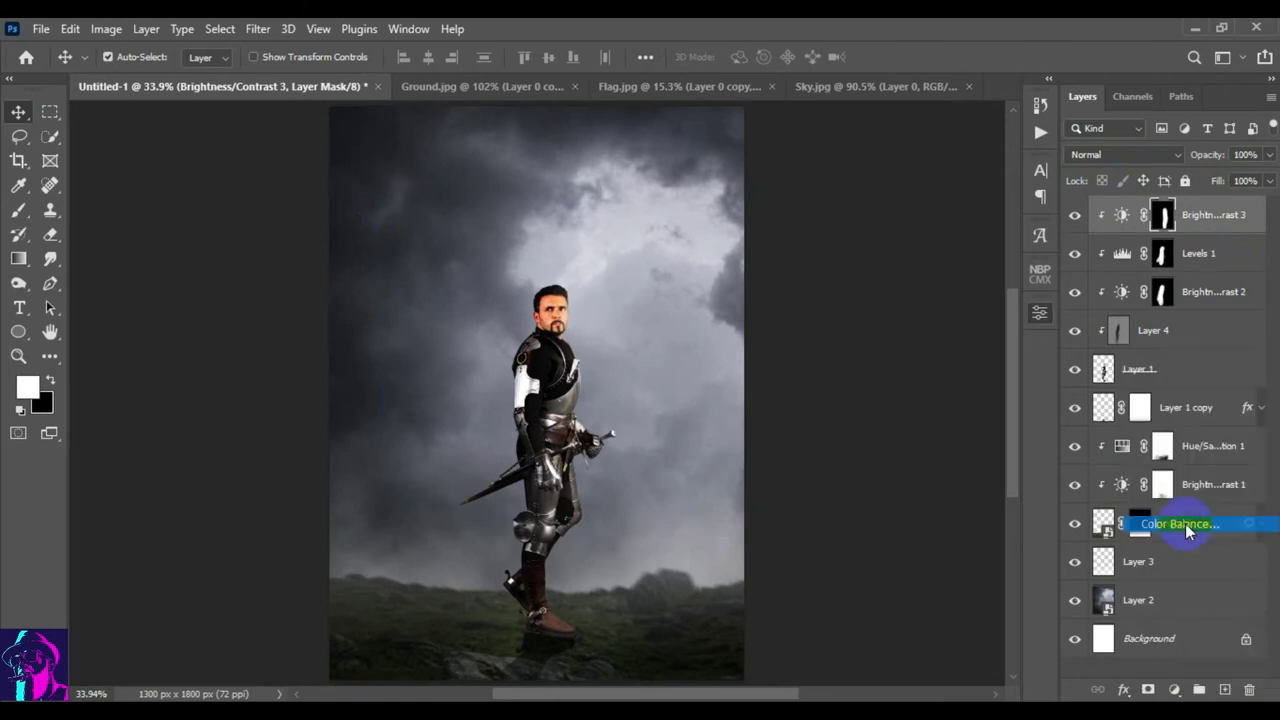
click(879, 624)
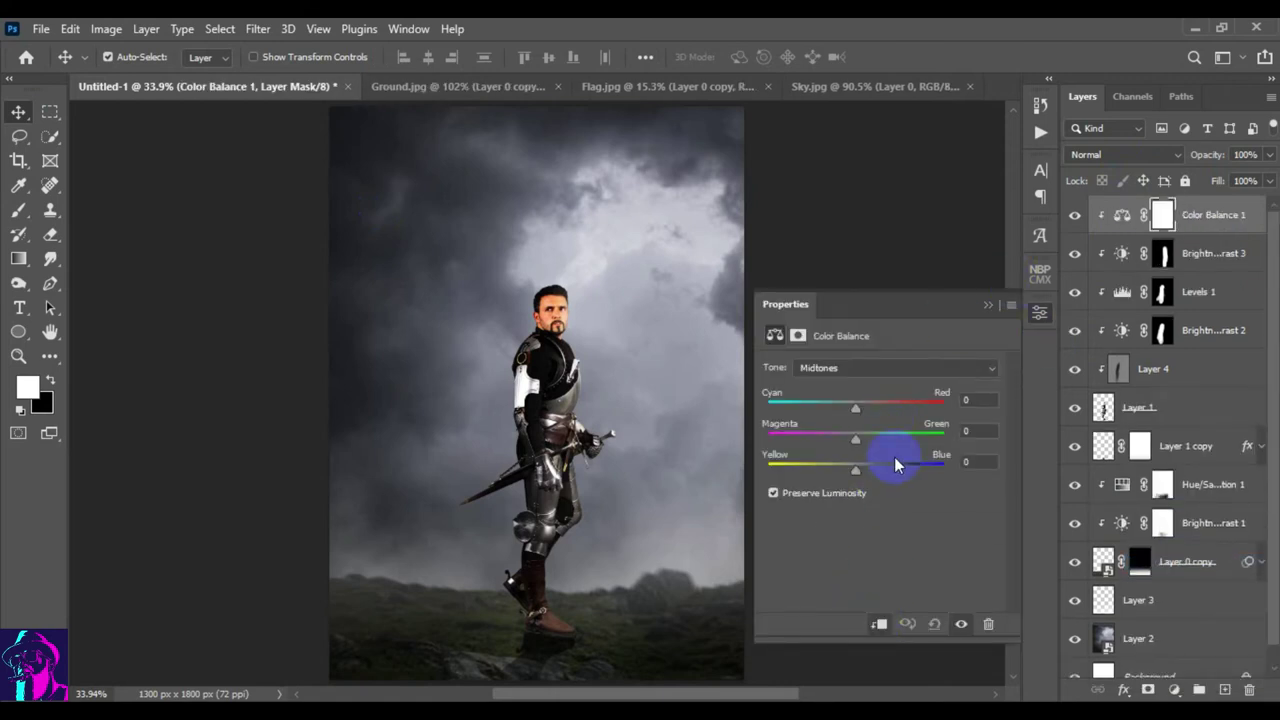
- Set Color Balance midtones to -8, +11, +11 and layer opacity to 90%
drag(856, 470, 860, 478)
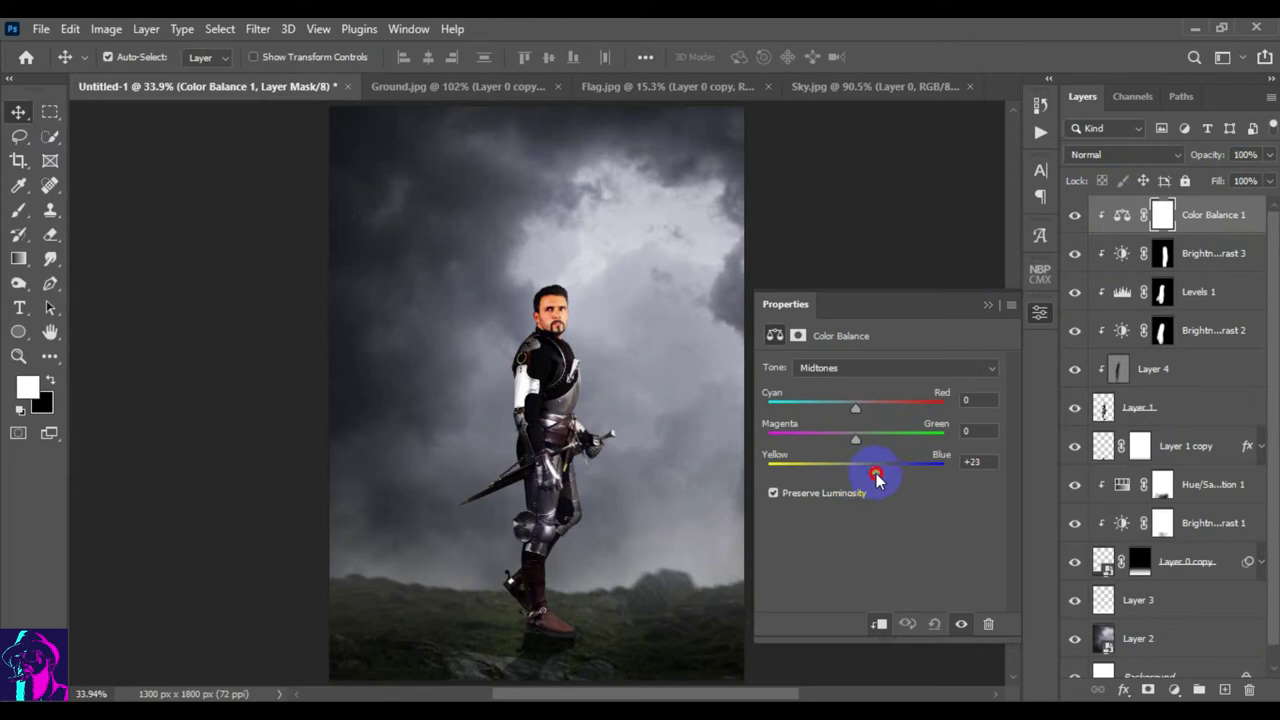
drag(881, 484, 877, 478)
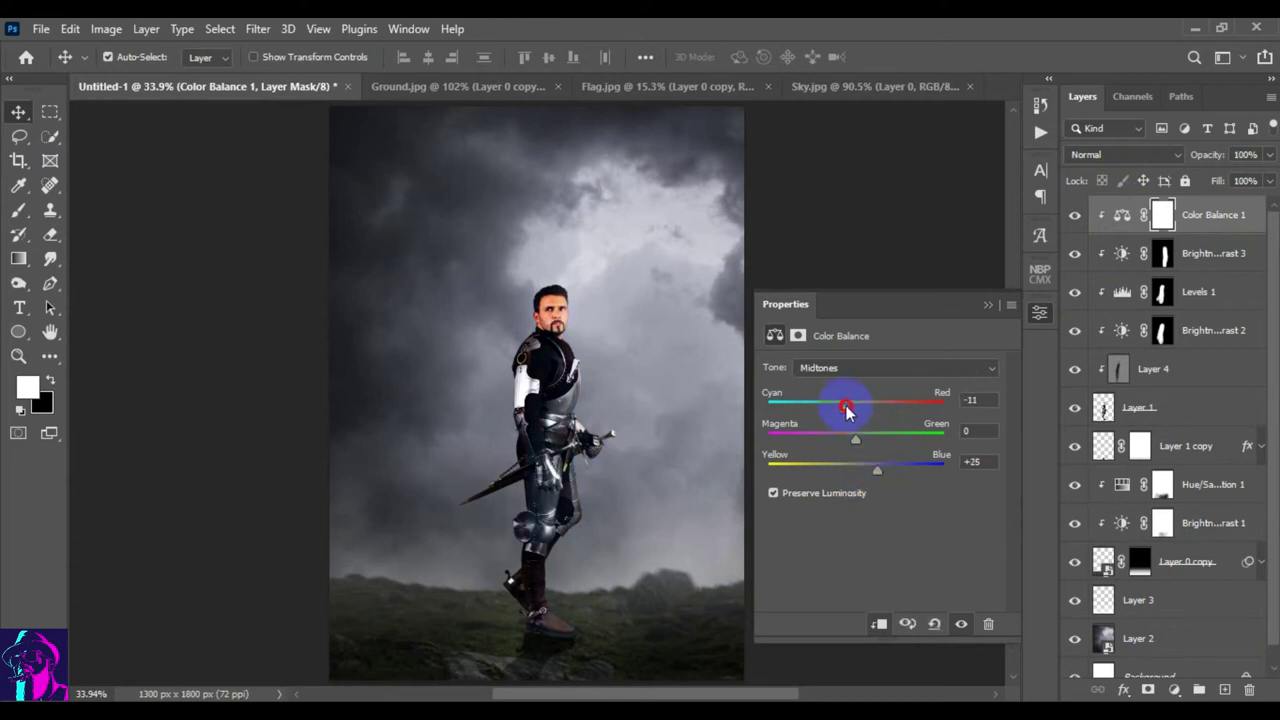
mouse_move(845, 441)
mouse_down()
mouse_move(868, 441)
mouse_move(838, 413)
mouse_up()
drag(885, 473, 881, 471)
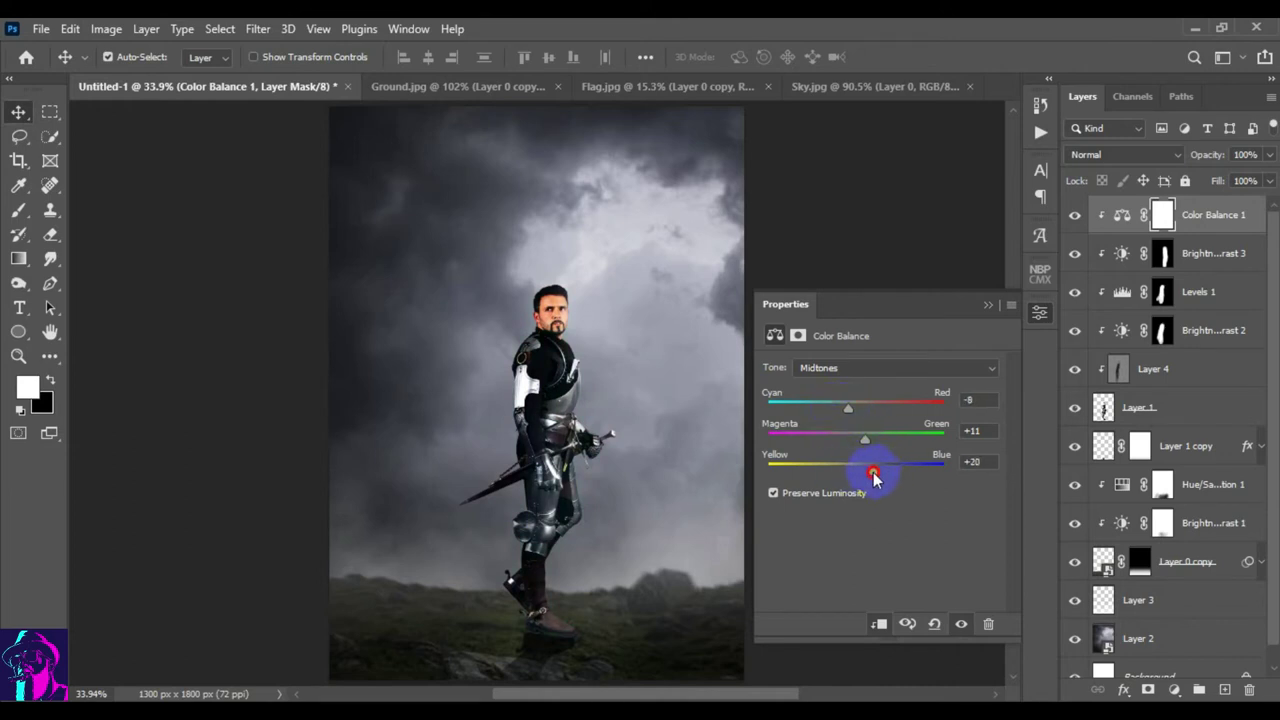
drag(858, 475, 874, 474)
click(988, 304)
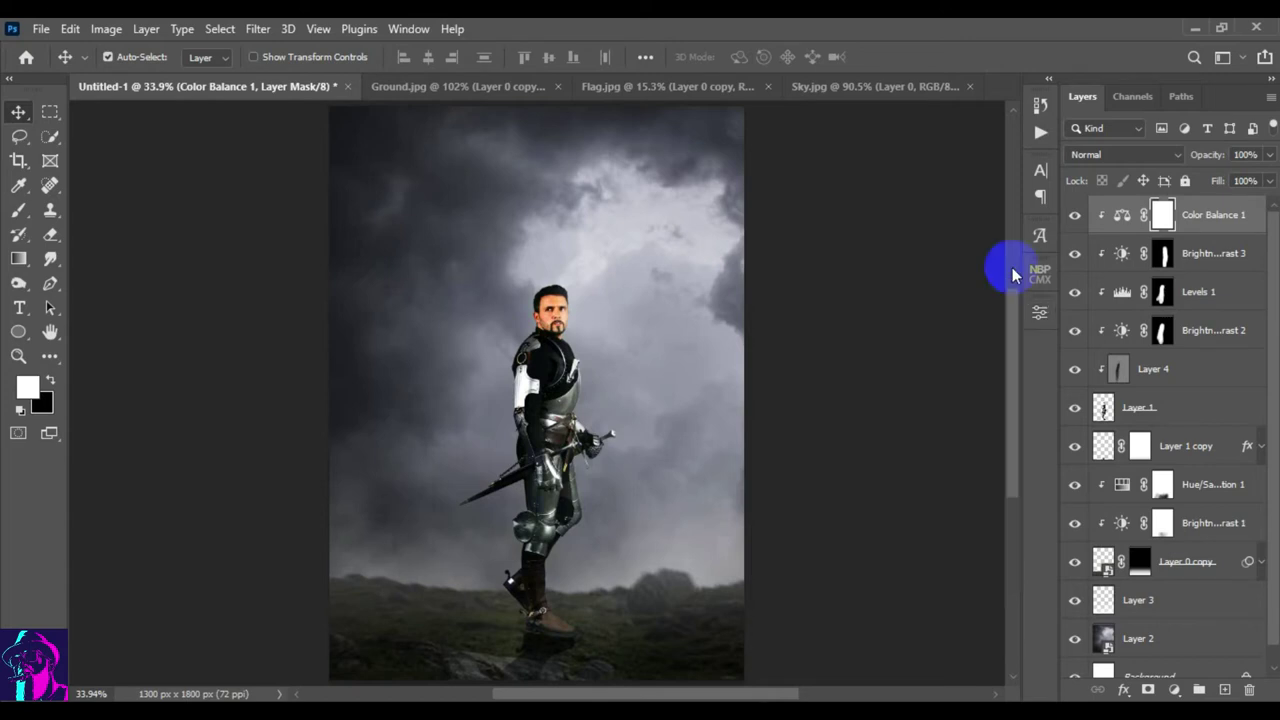
click(1076, 215)
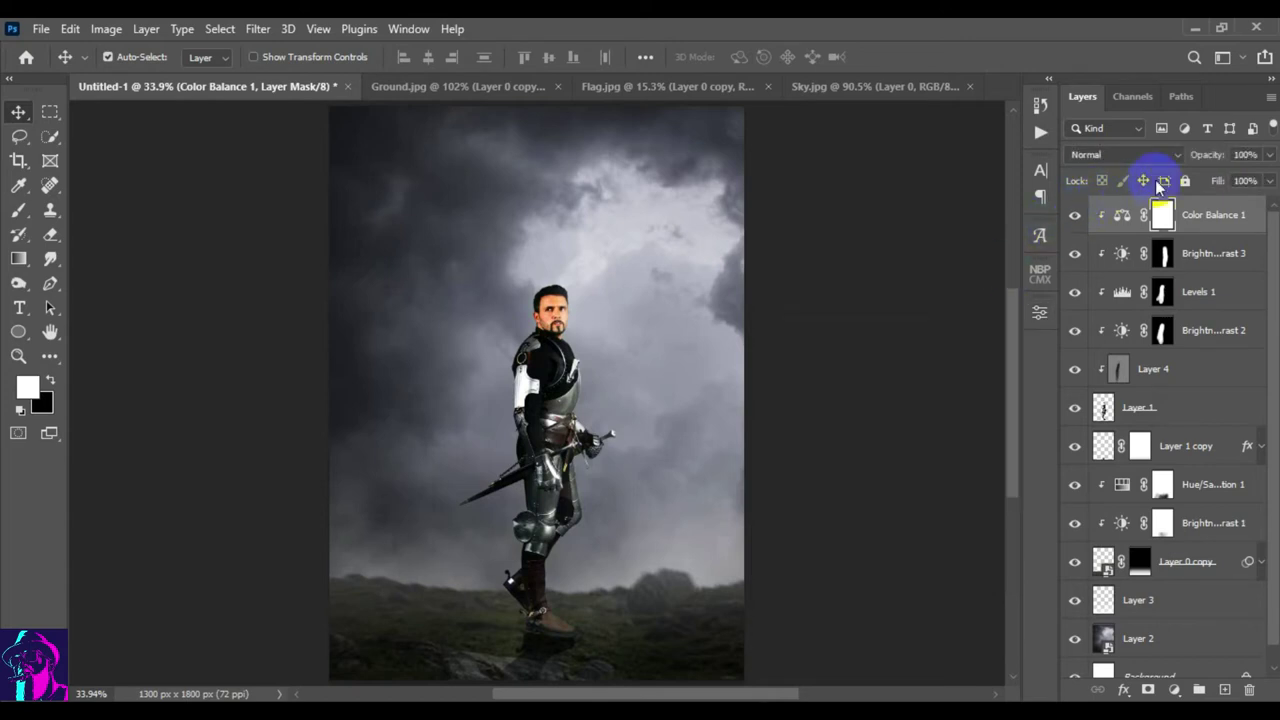
click(1075, 215)
click(1075, 215)
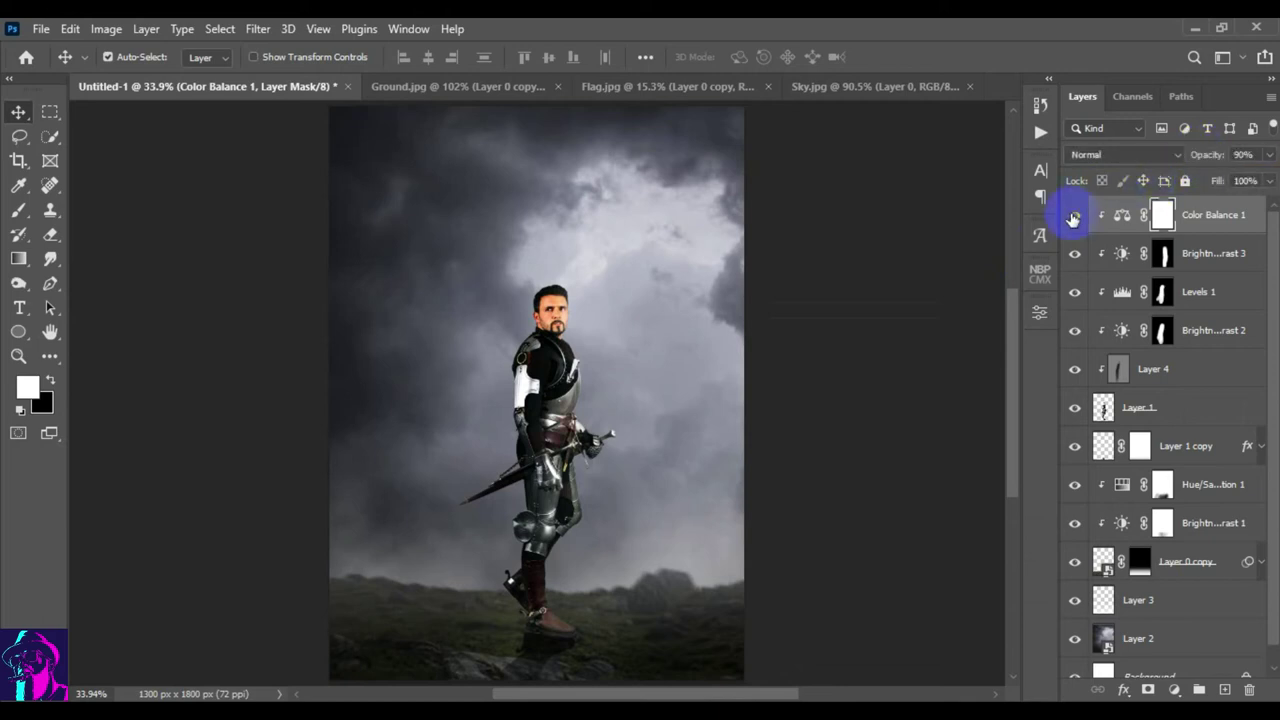
mouse_move(615, 375)
mouse_down()
mouse_move(629, 356)
mouse_move(590, 318)
mouse_up()
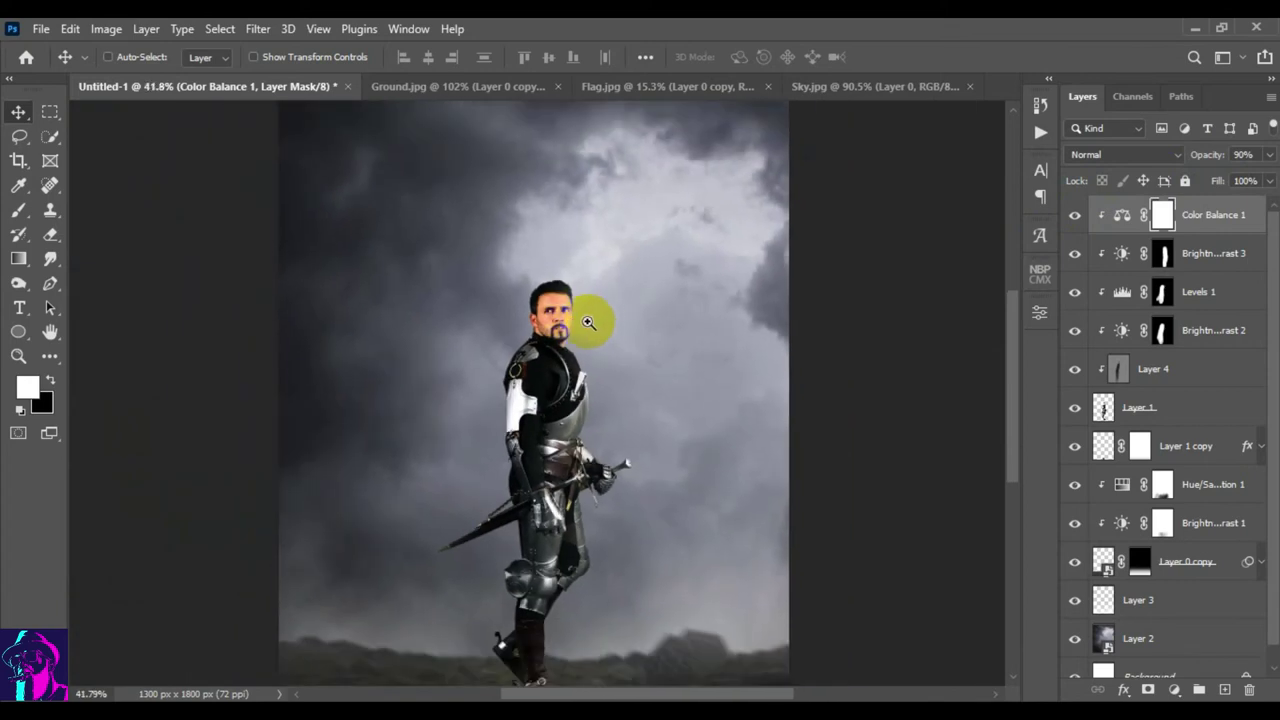
- Fit the image in view and open Blending Options for Brightness/Contrast 3
key(ctrl+minus)
key(ctrl+minus)
key(ctrl+minus)
key(ctrl+0)
key(ctrl+minus)
key(ctrl+minus)
key(ctrl+minus)
key(ctrl+0)
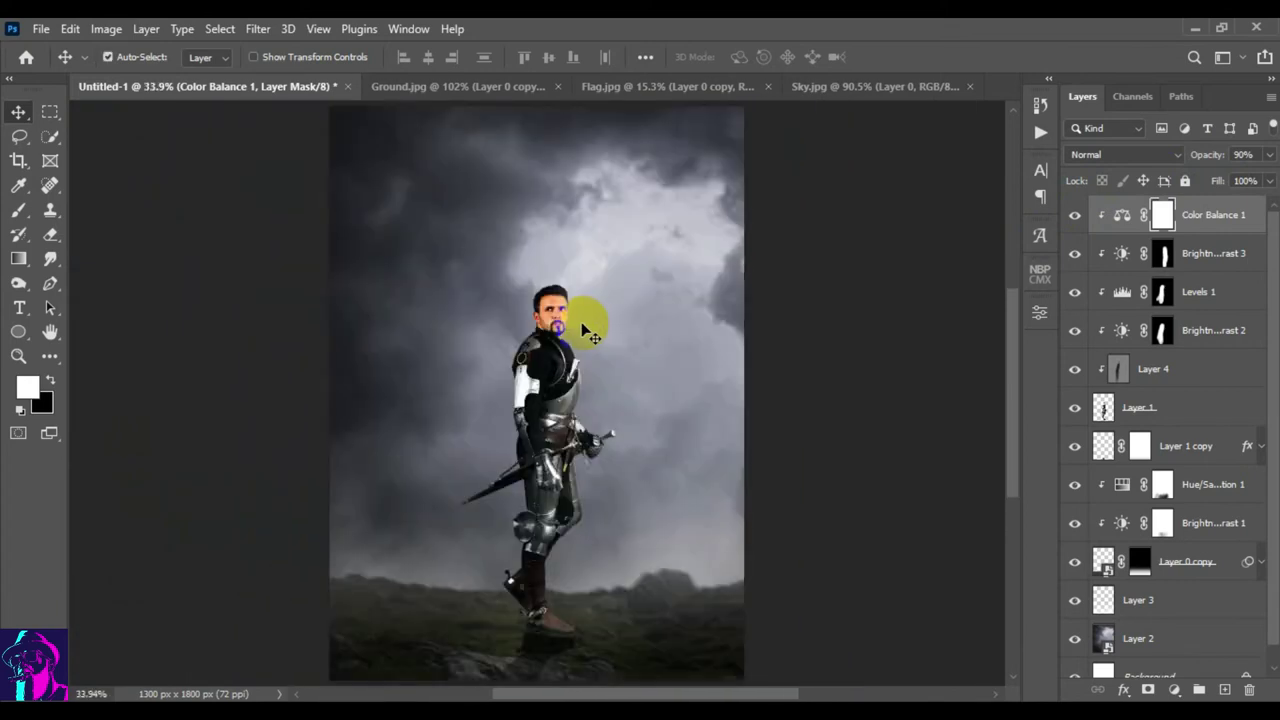
click(1074, 256)
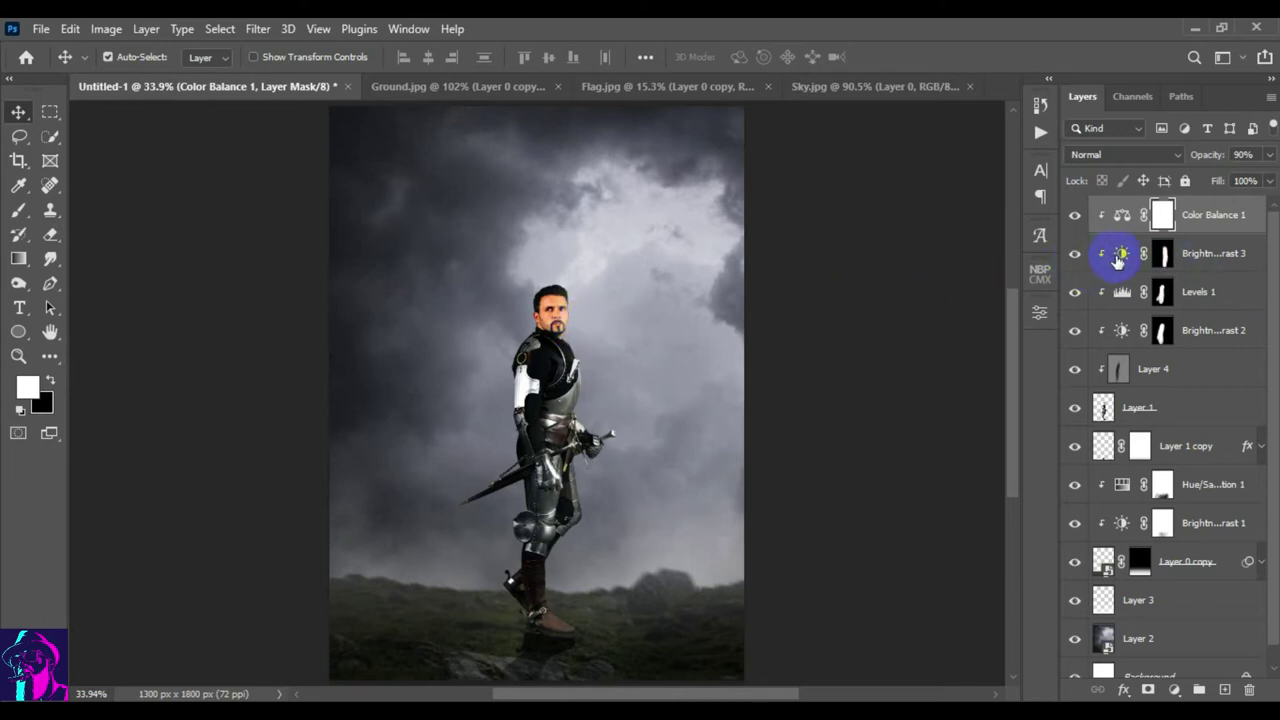
click(1122, 257)
click(1074, 256)
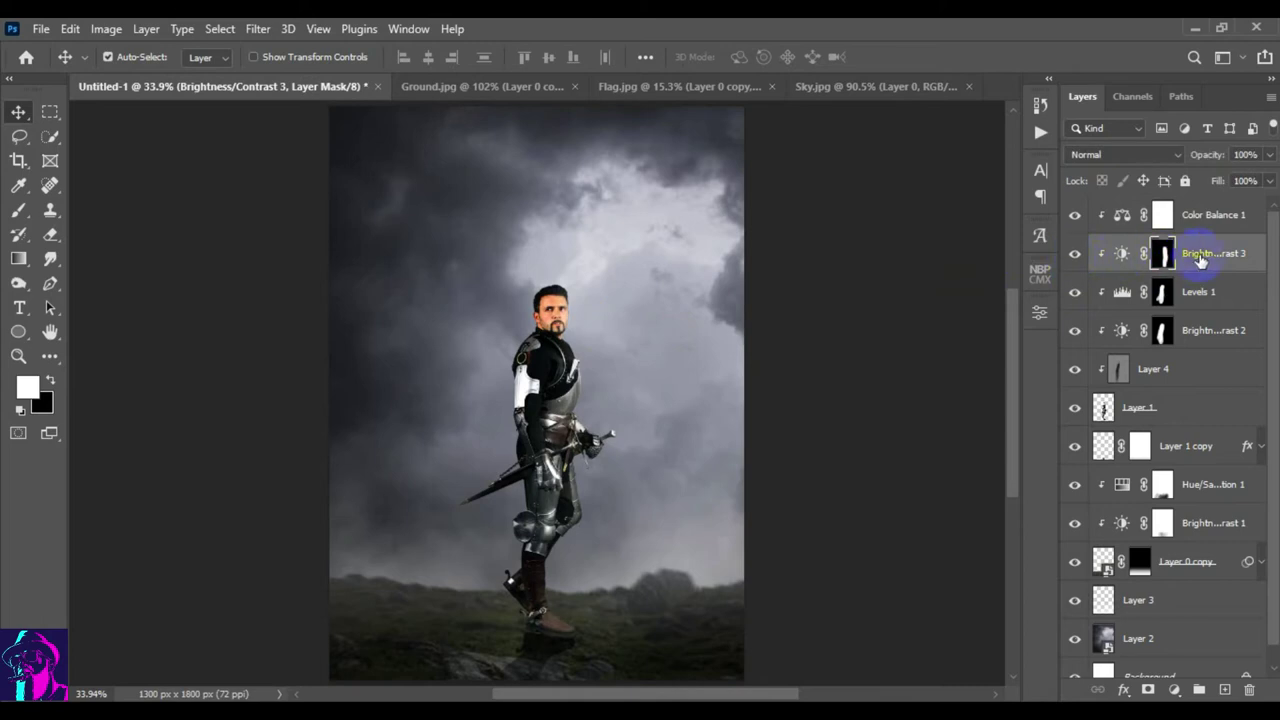
click(1258, 256)
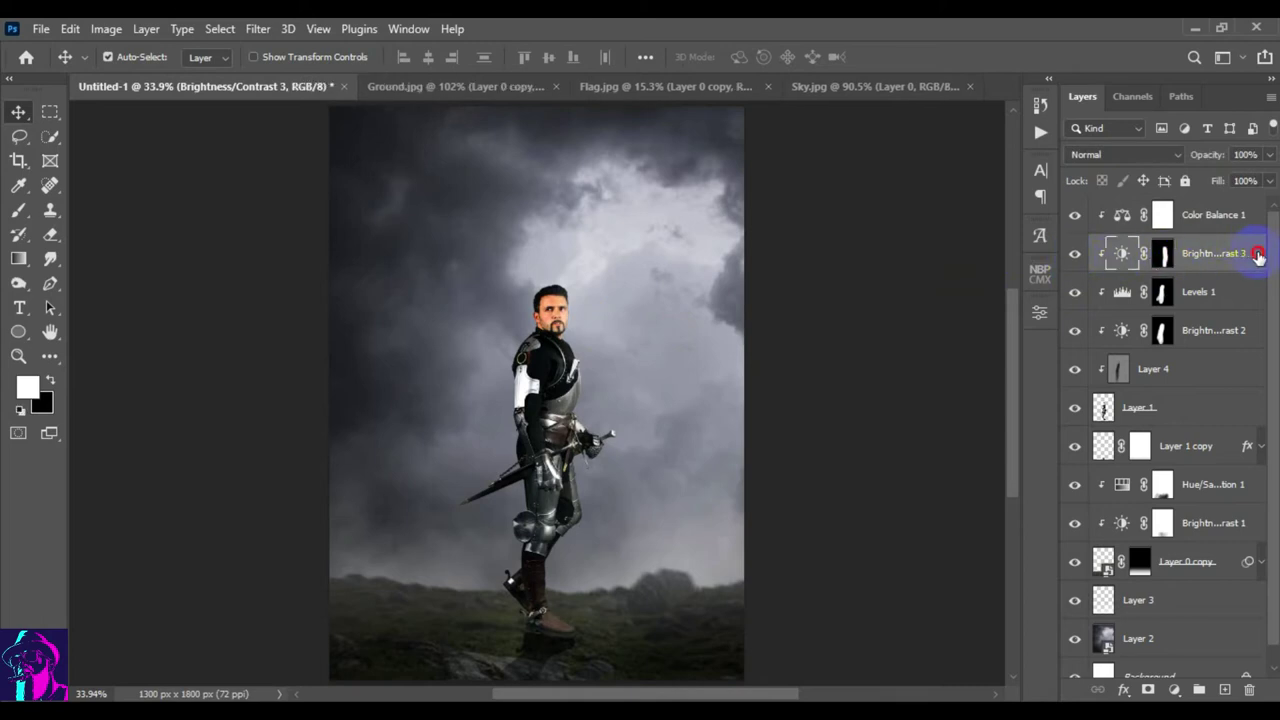
double_click(1258, 256)
drag(809, 100, 1094, 86)
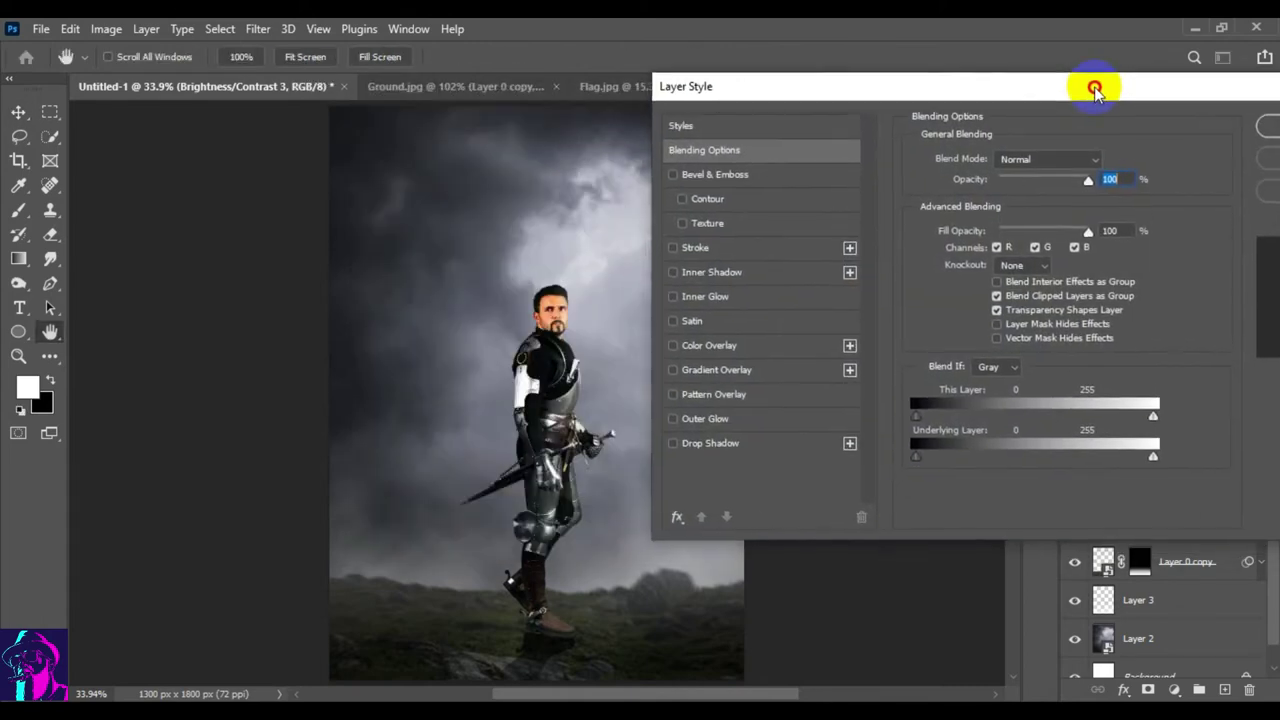
- Split the Underlying Layer black Blend If slider to 0/54 and apply
drag(930, 460, 920, 468)
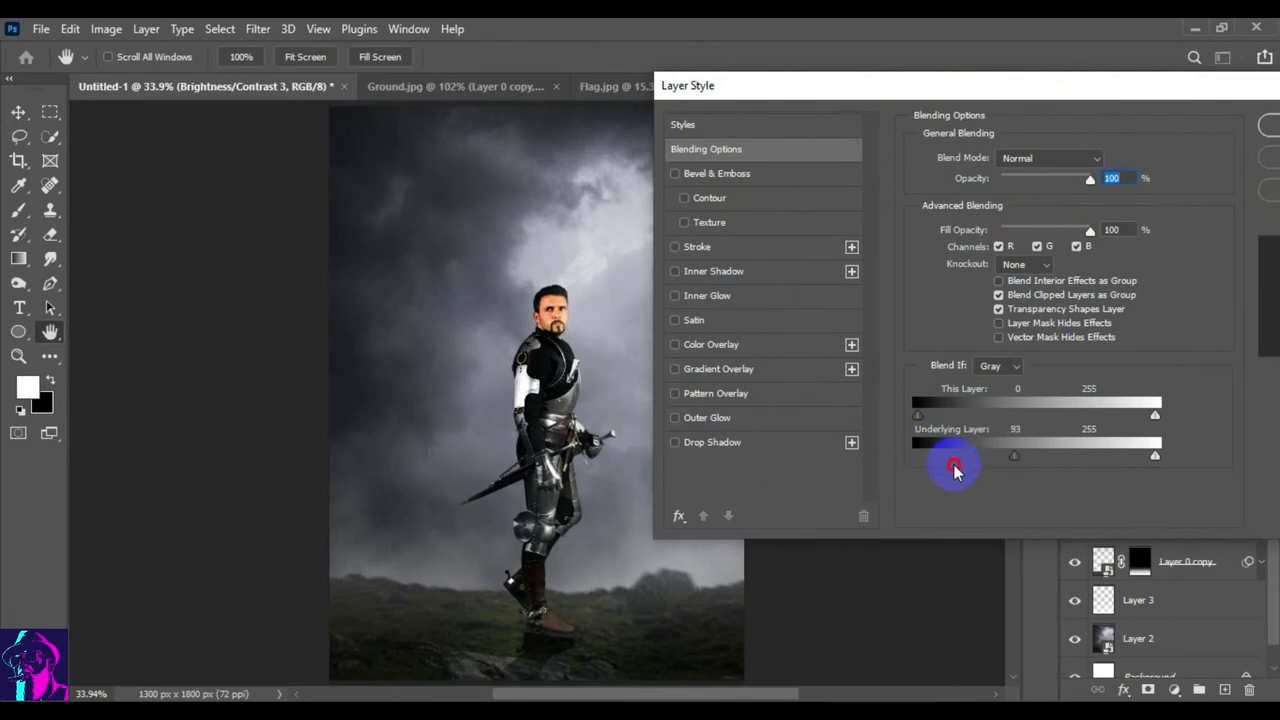
drag(938, 462, 922, 465)
click(922, 465)
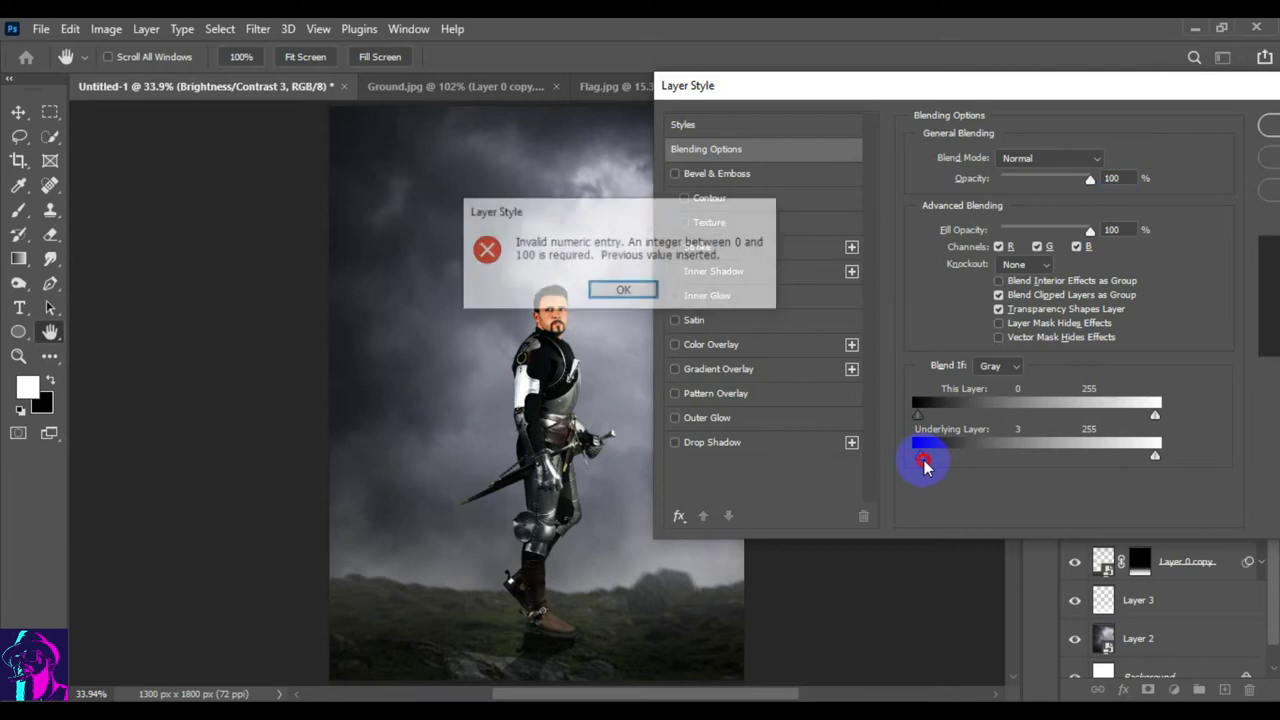
click(634, 297)
mouse_move(1000, 471)
mouse_down()
mouse_move(930, 463)
mouse_move(924, 476)
mouse_up()
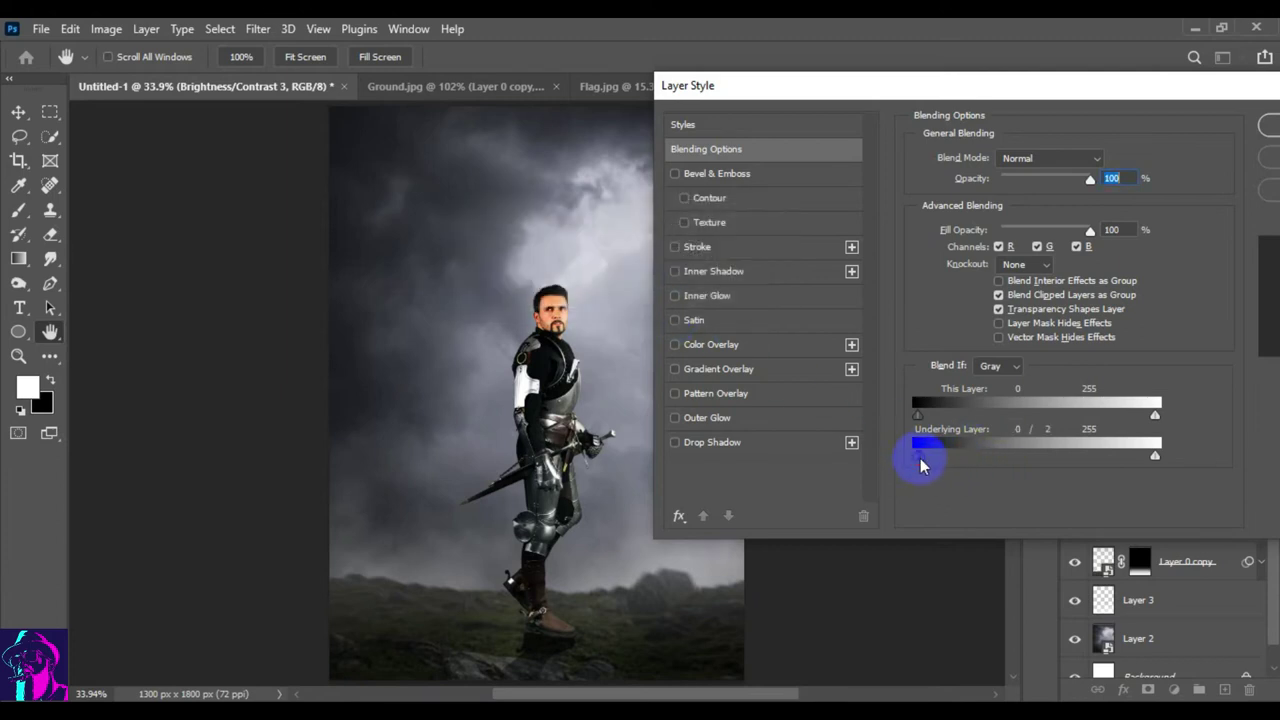
mouse_move(936, 464)
mouse_down()
mouse_move(1012, 455)
mouse_move(920, 461)
mouse_up()
drag(916, 461, 912, 458)
mouse_move(1155, 456)
mouse_down()
mouse_move(1113, 461)
mouse_move(1155, 456)
mouse_move(1174, 424)
mouse_up()
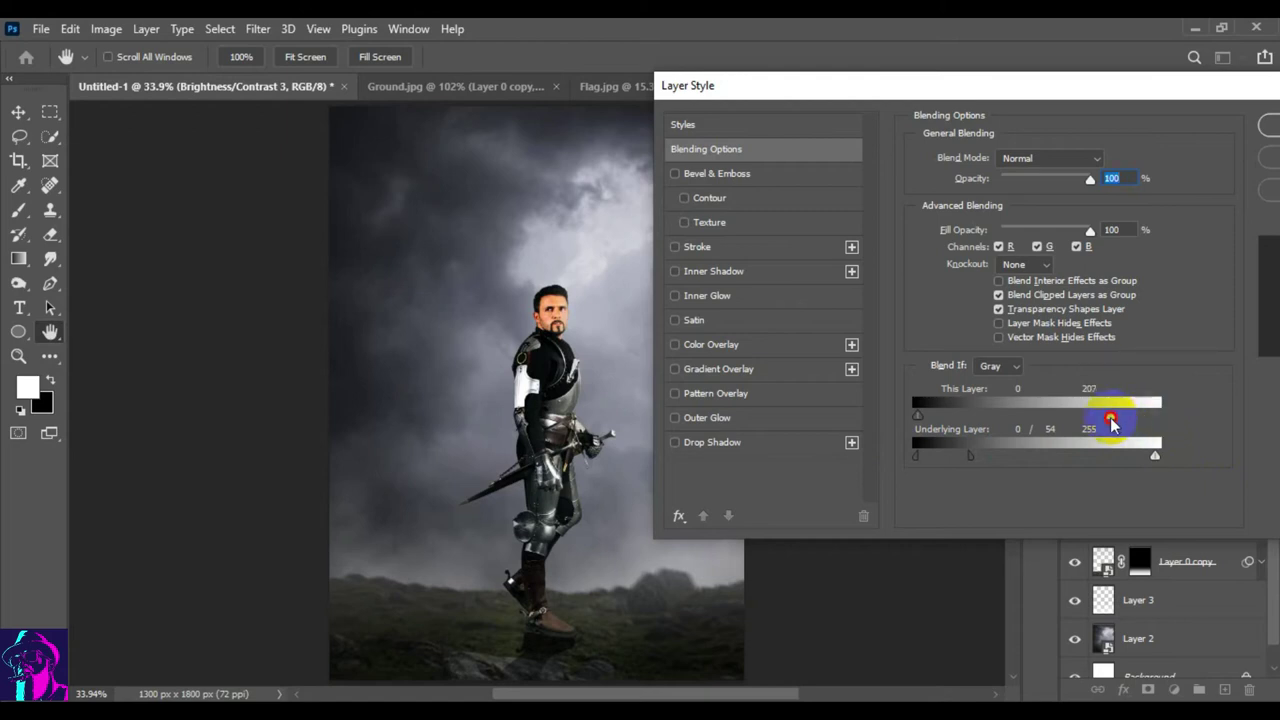
click(911, 428)
mouse_move(921, 422)
mouse_down()
mouse_move(975, 422)
mouse_move(888, 420)
mouse_up()
drag(1073, 89, 960, 94)
click(1224, 126)
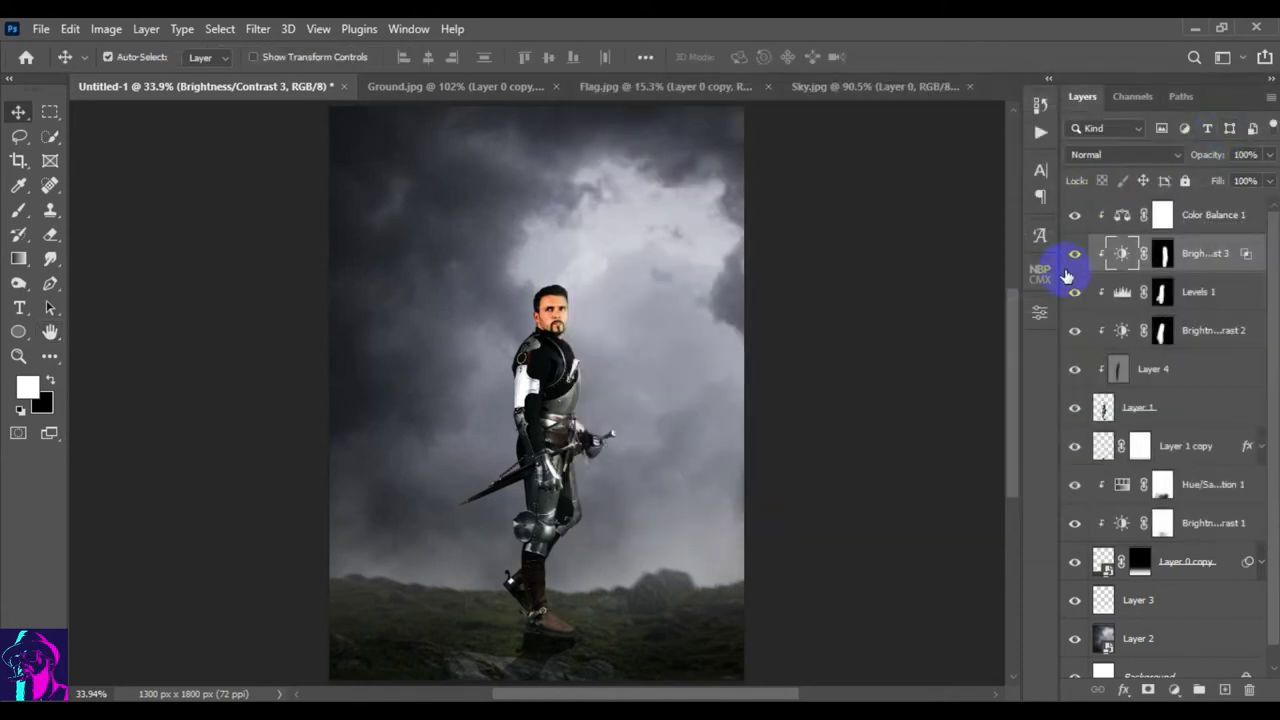
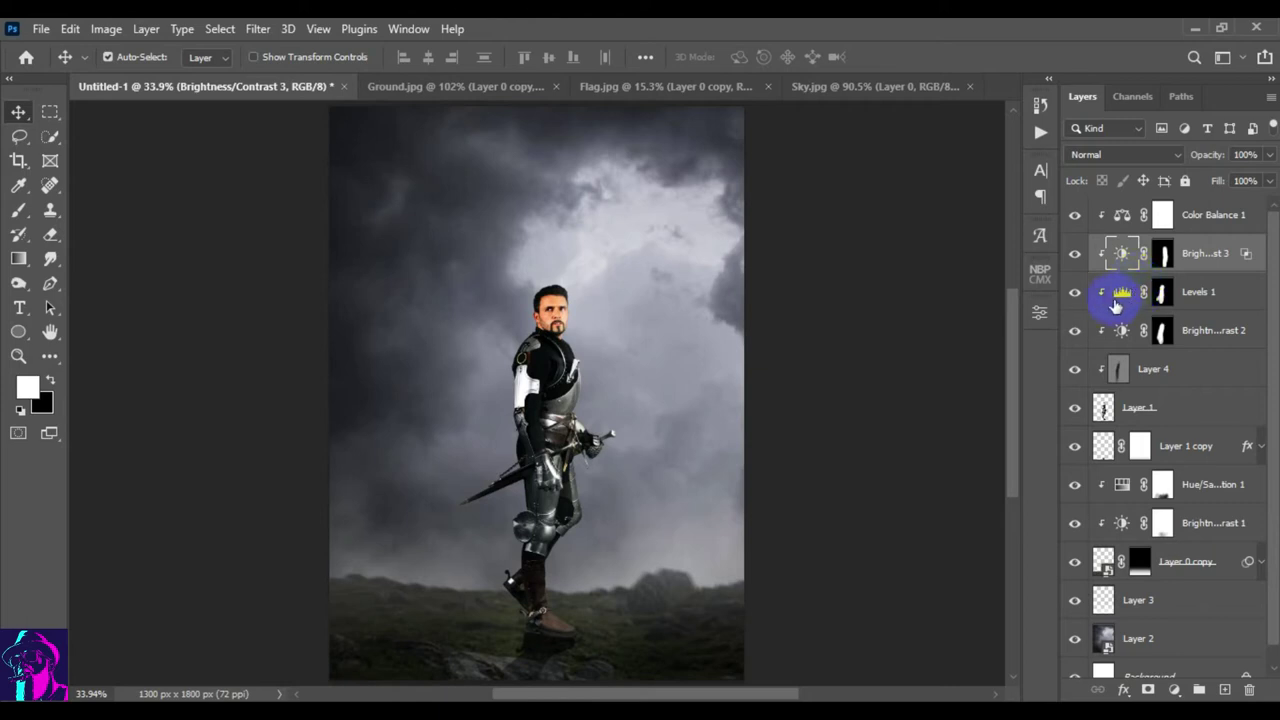
- Split Levels 1's Underlying Layer black Blend If slider to 4/31, comparing the knight before and after
click(1075, 292)
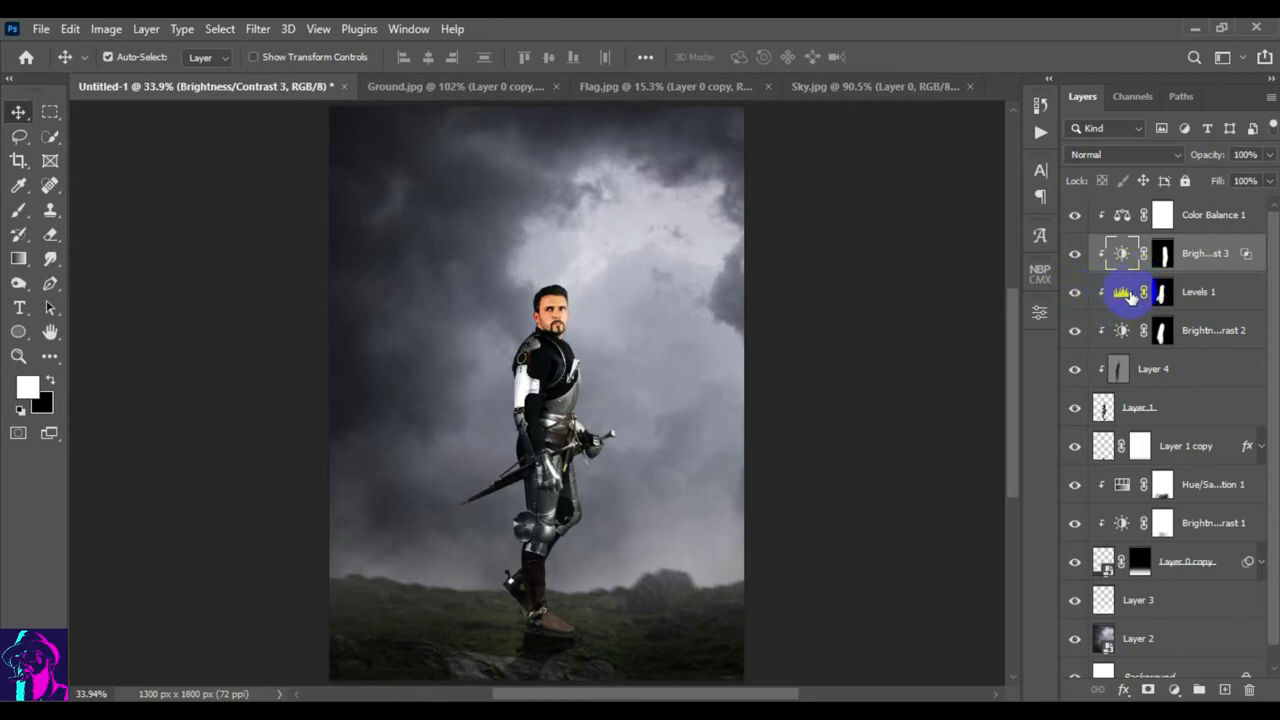
click(1122, 294)
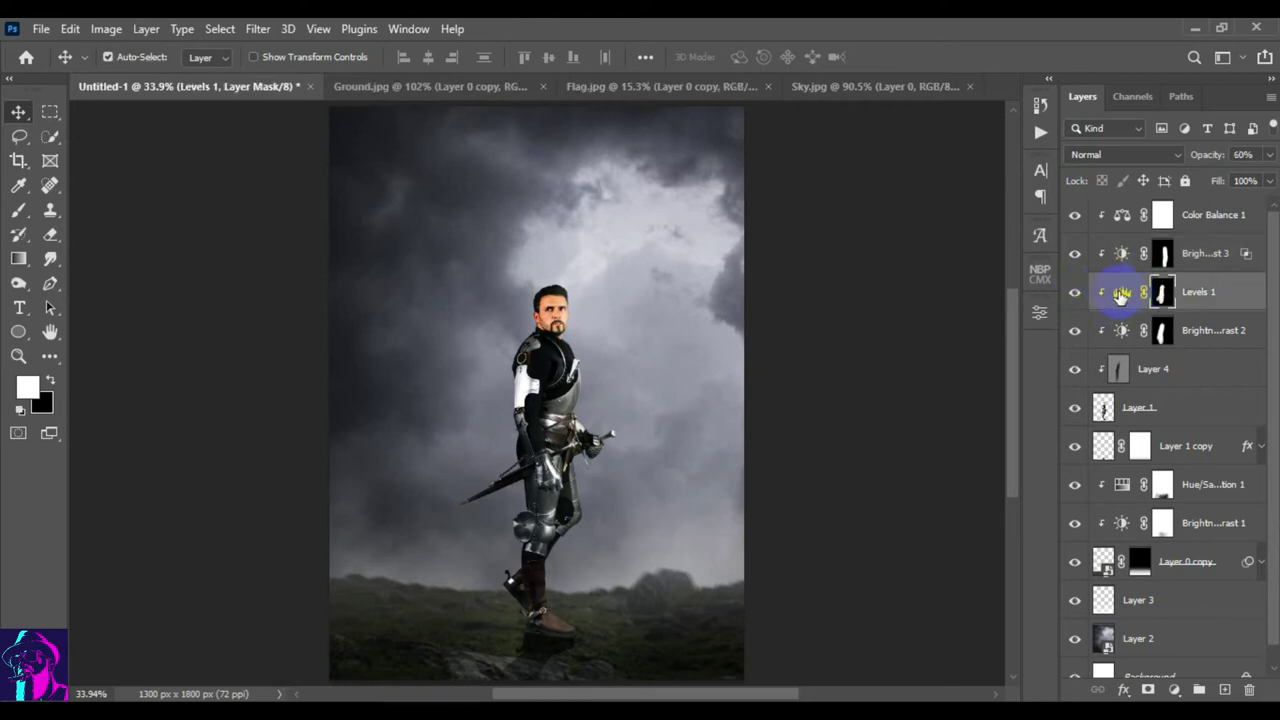
double_click(1250, 298)
drag(840, 86, 986, 40)
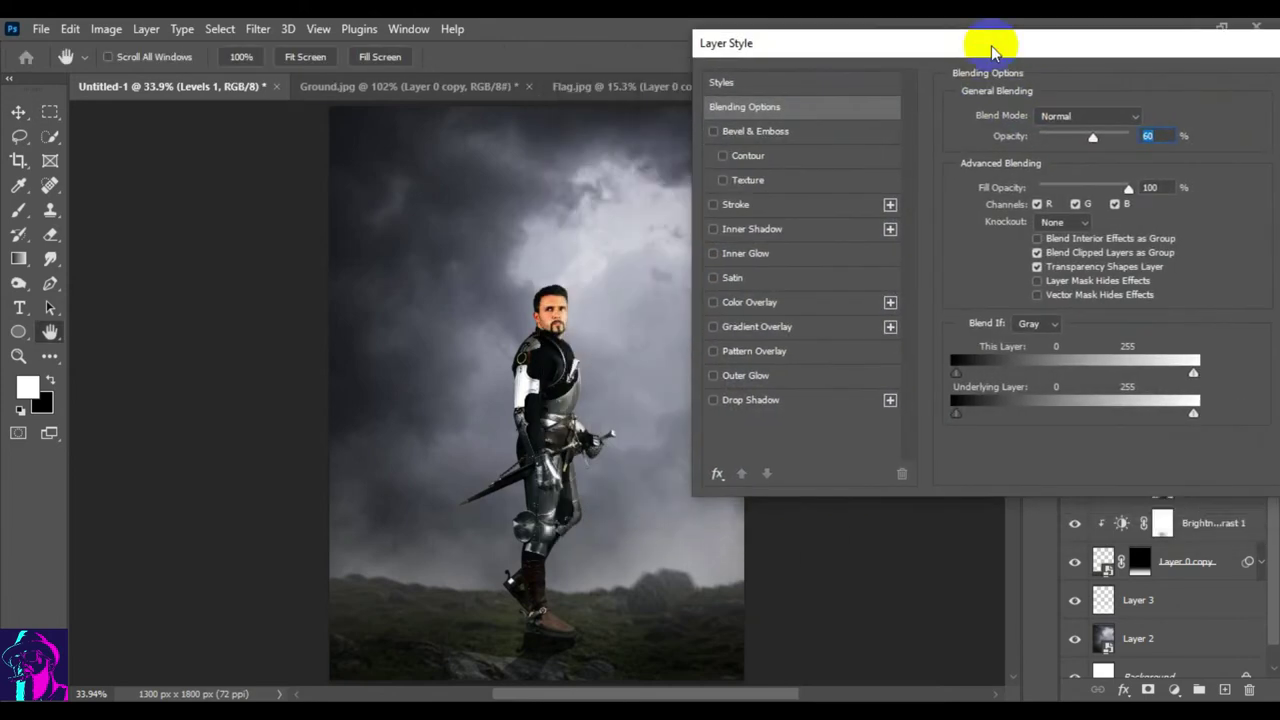
click(954, 415)
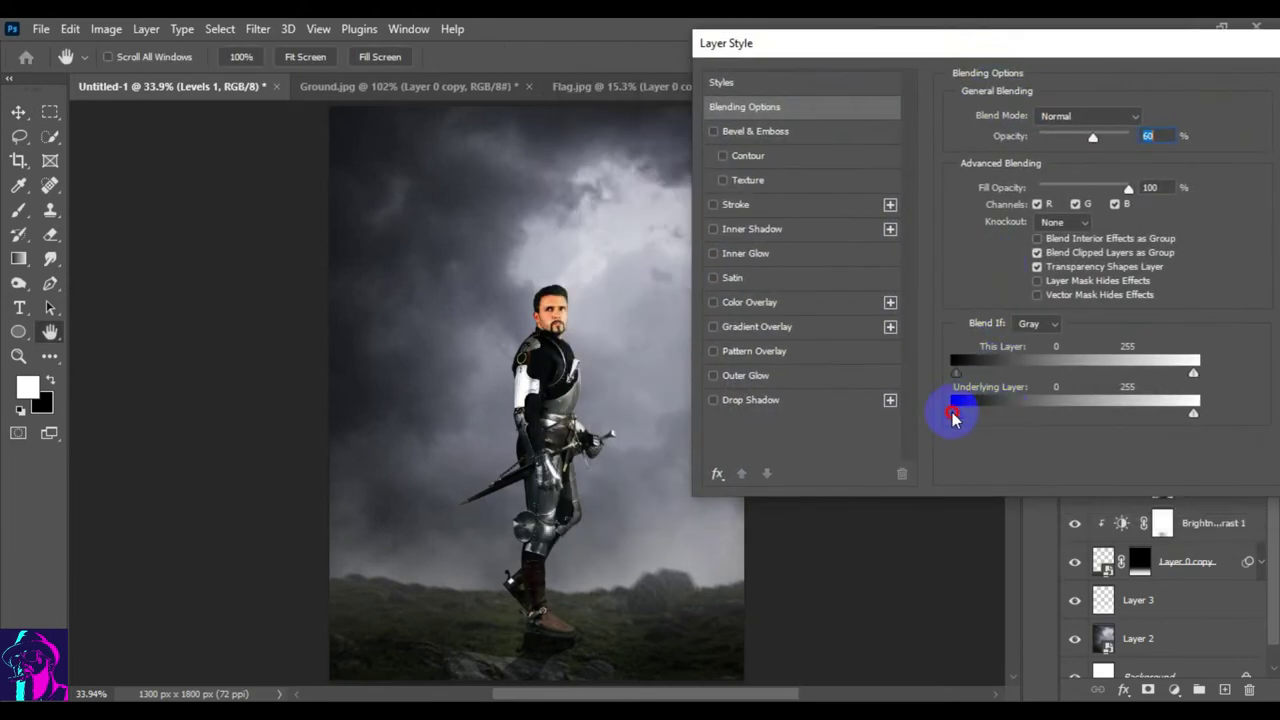
mouse_move(958, 424)
mouse_down()
mouse_move(1020, 417)
mouse_move(980, 420)
mouse_up()
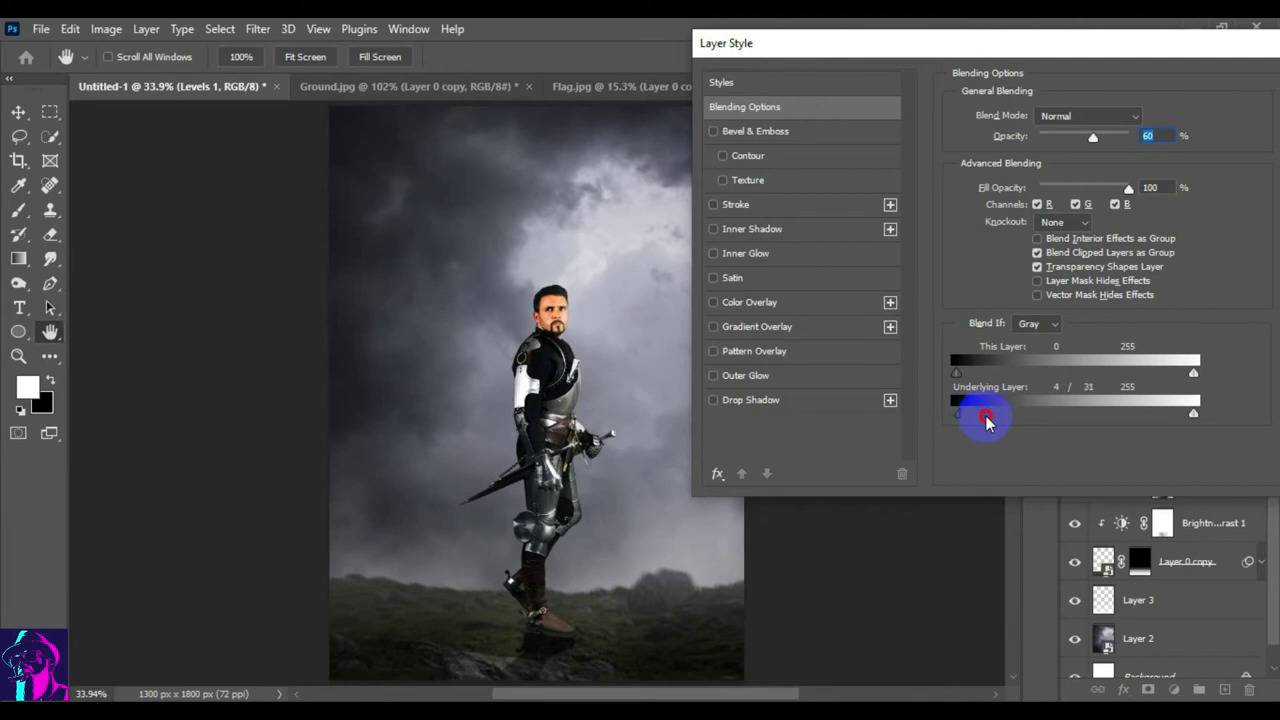
click(1166, 91)
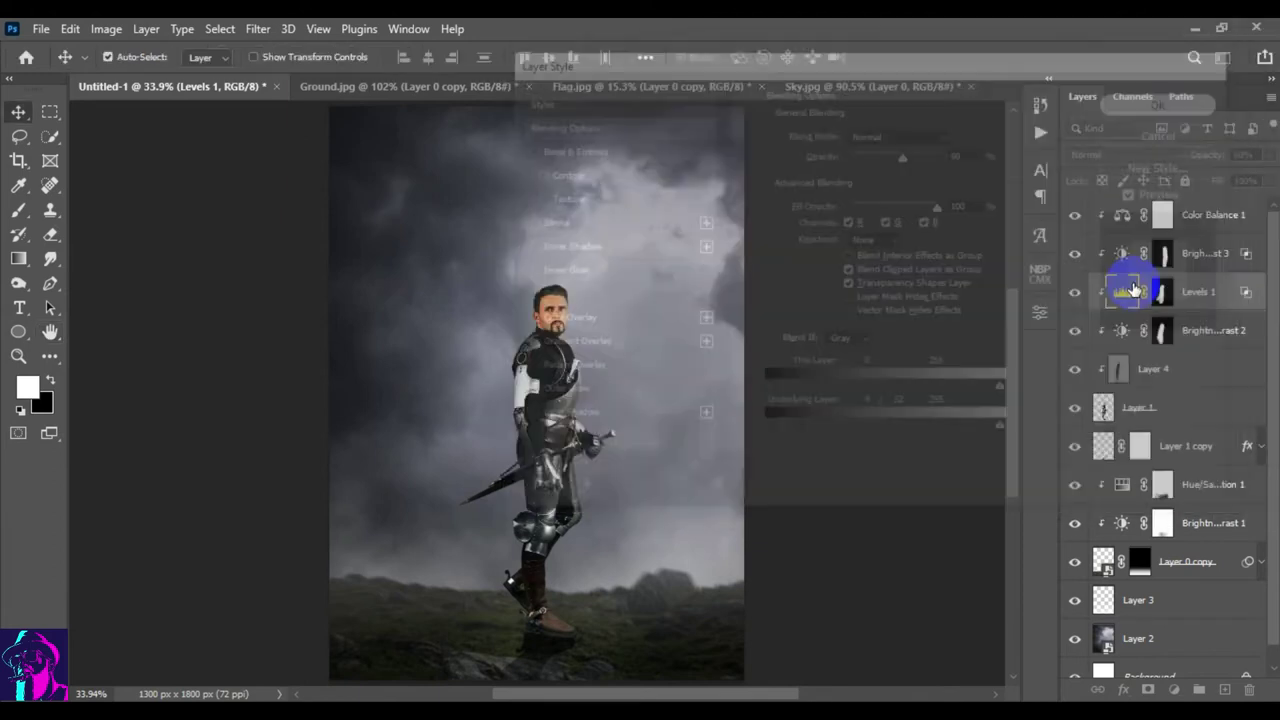
click(1074, 292)
click(1074, 292)
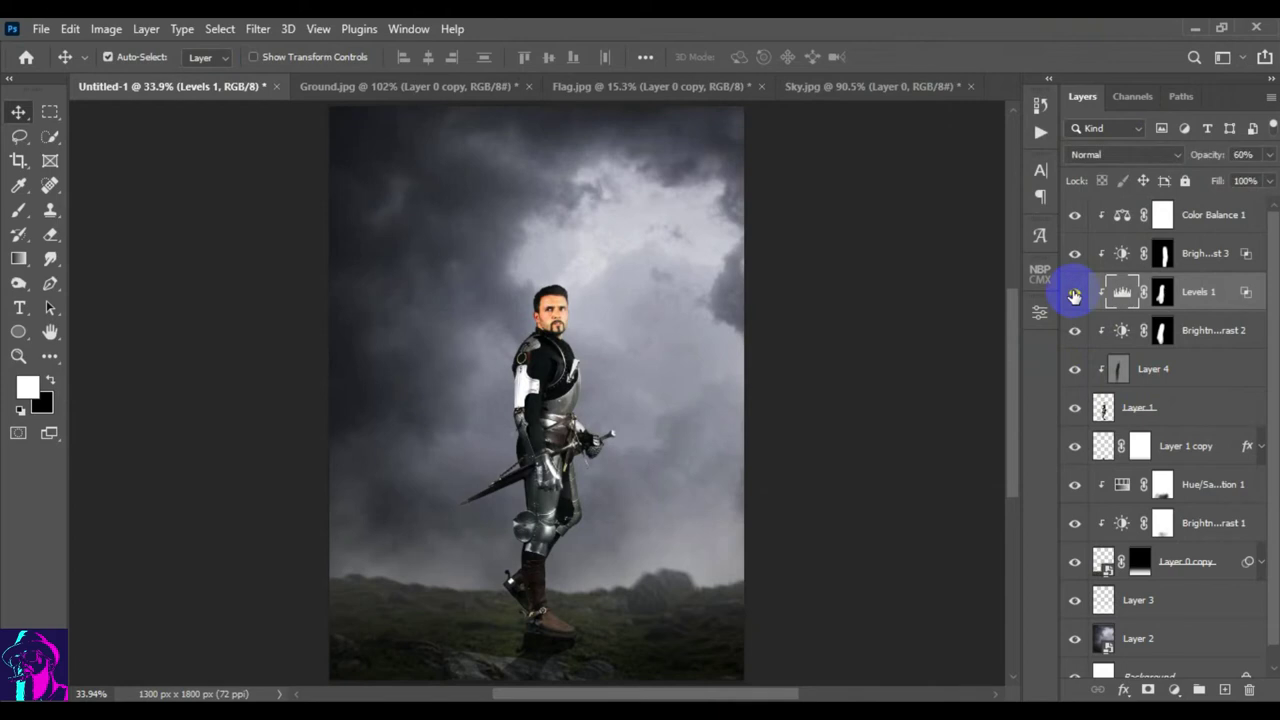
- Add a white layer mask to Layer 1, the knight, with black-and-white gradient colours
click(1212, 225)
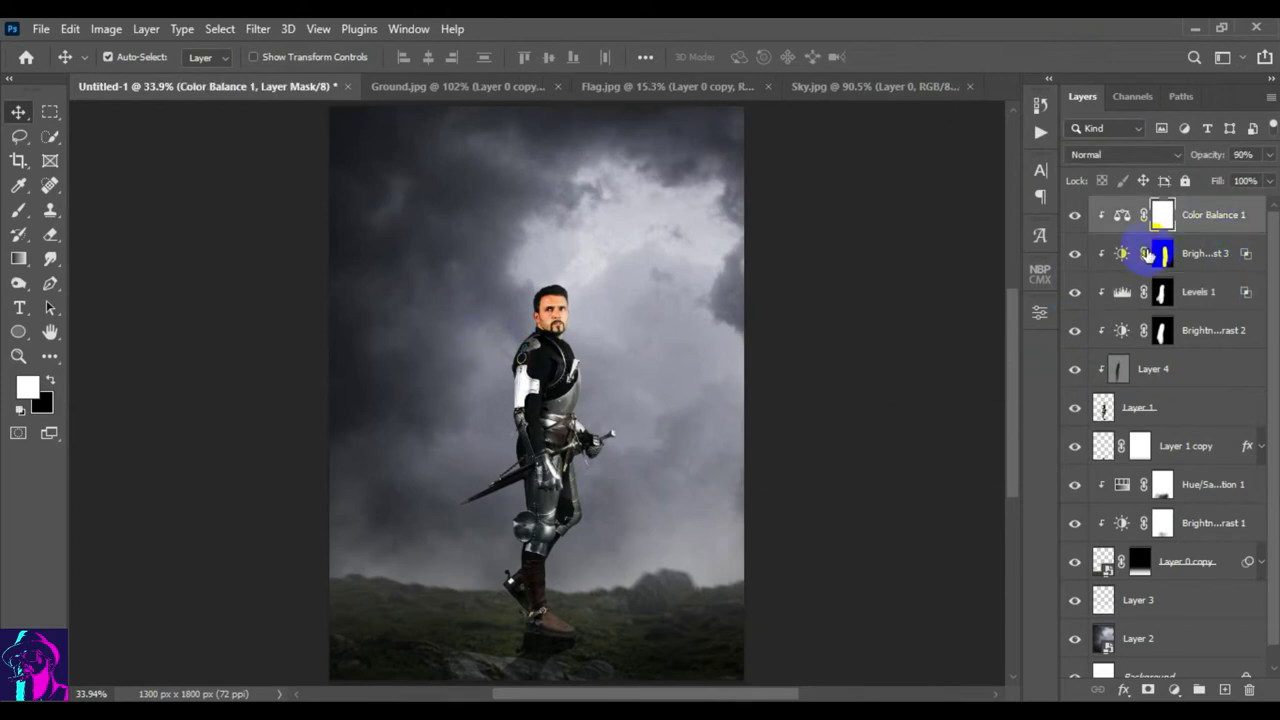
drag(1143, 265, 1159, 330)
scroll(1150, 315, down, 1)
click(1151, 390)
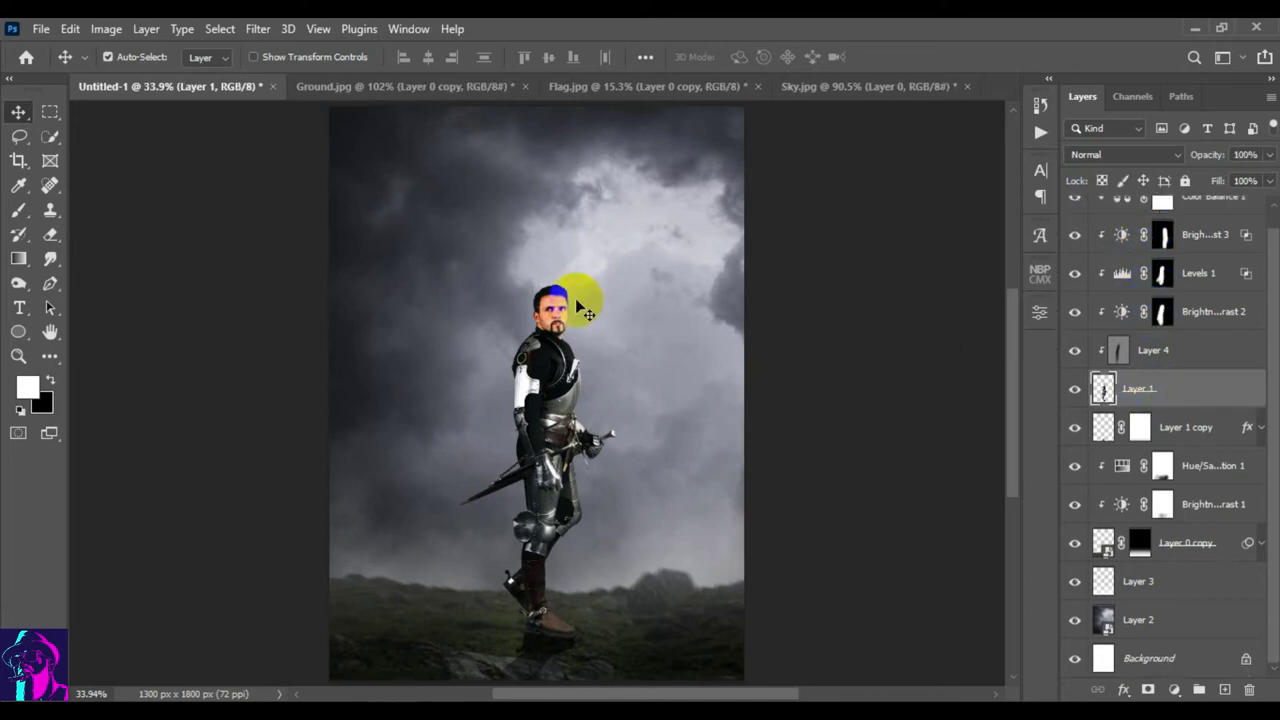
click(1148, 690)
click(19, 257)
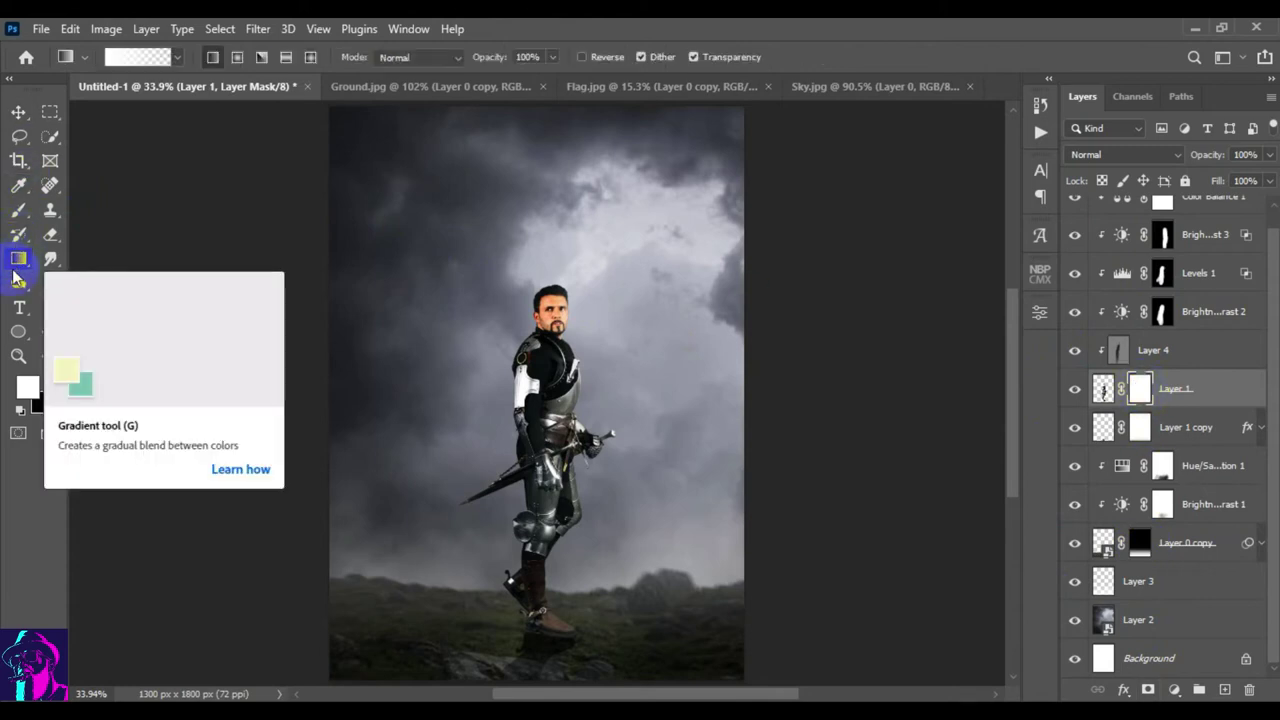
click(50, 383)
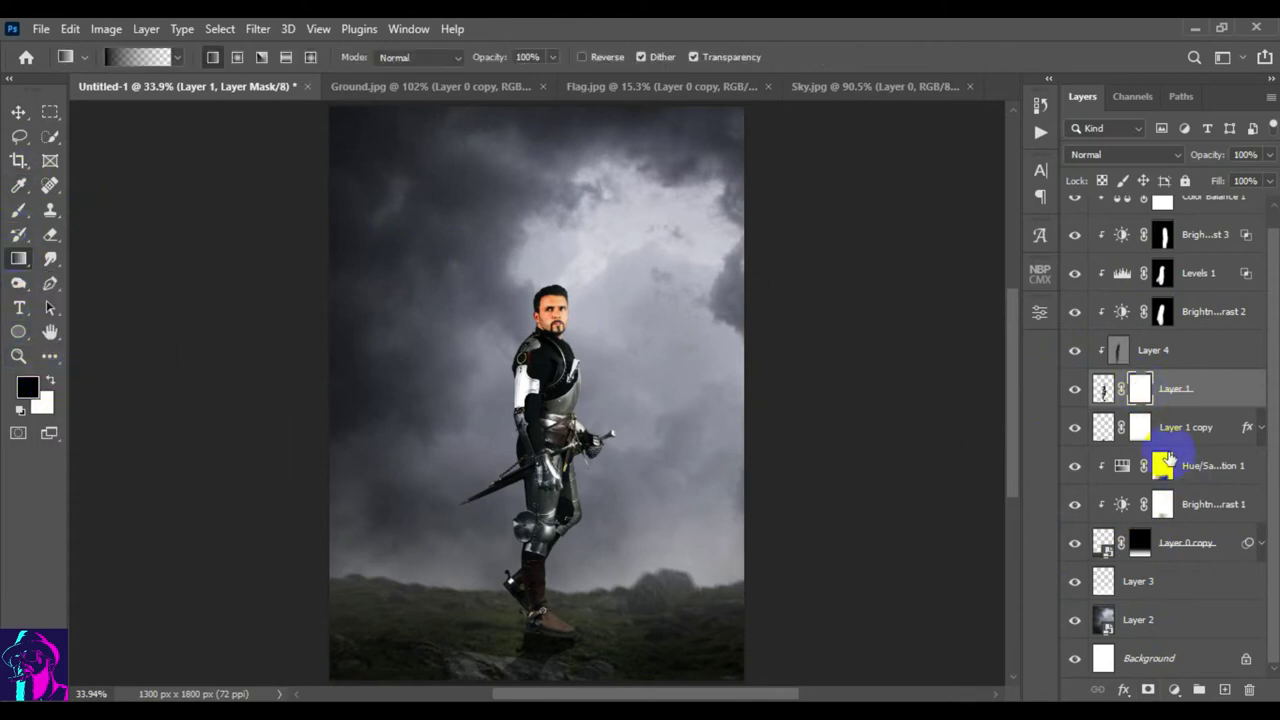
- Draw gradients on Layer 1's mask to blend the ground up over the knight's feet
scroll(606, 510, down, 1)
scroll(586, 420, up, 2)
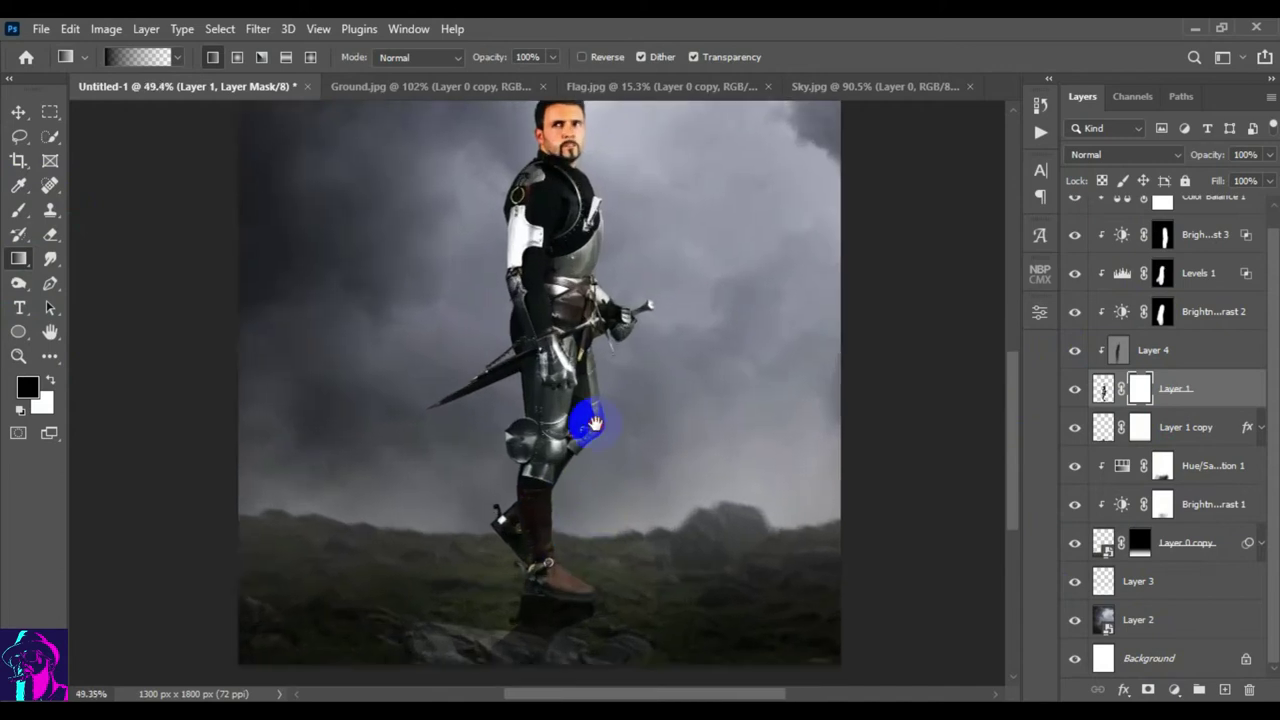
scroll(592, 509, down, 3)
drag(554, 589, 543, 357)
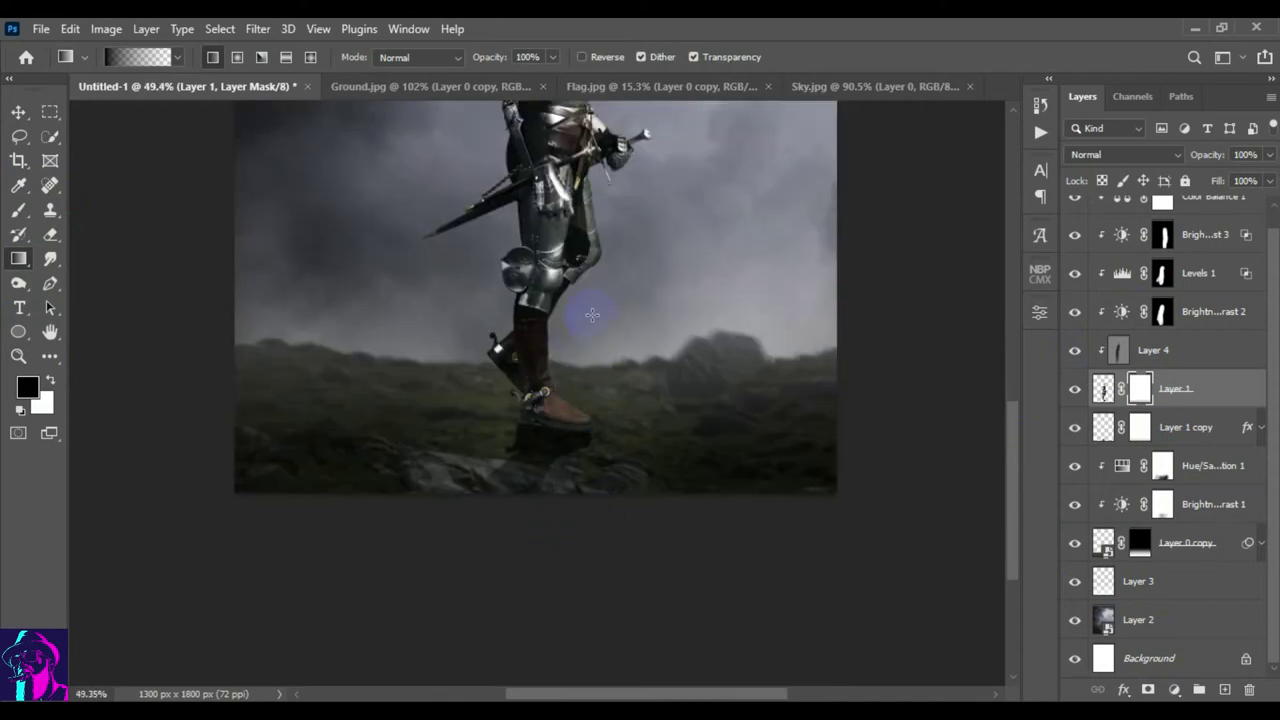
drag(578, 624, 572, 405)
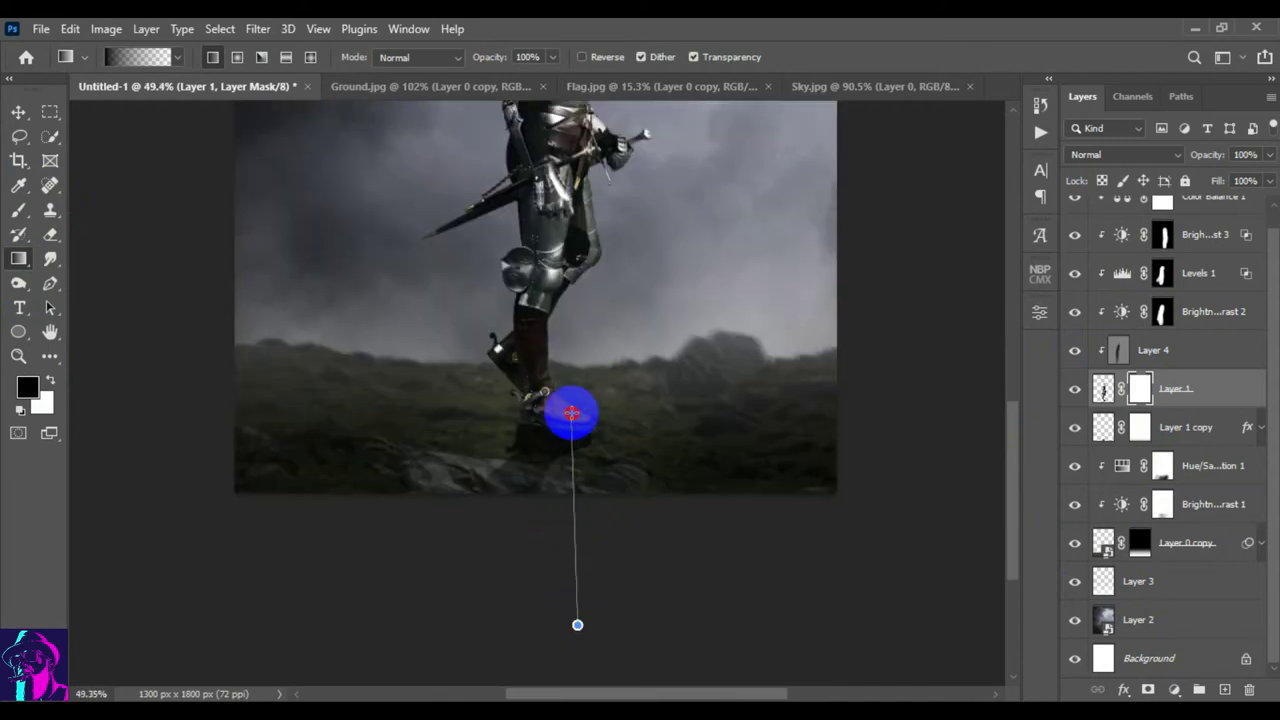
drag(560, 583, 543, 400)
drag(569, 546, 602, 348)
drag(576, 468, 591, 400)
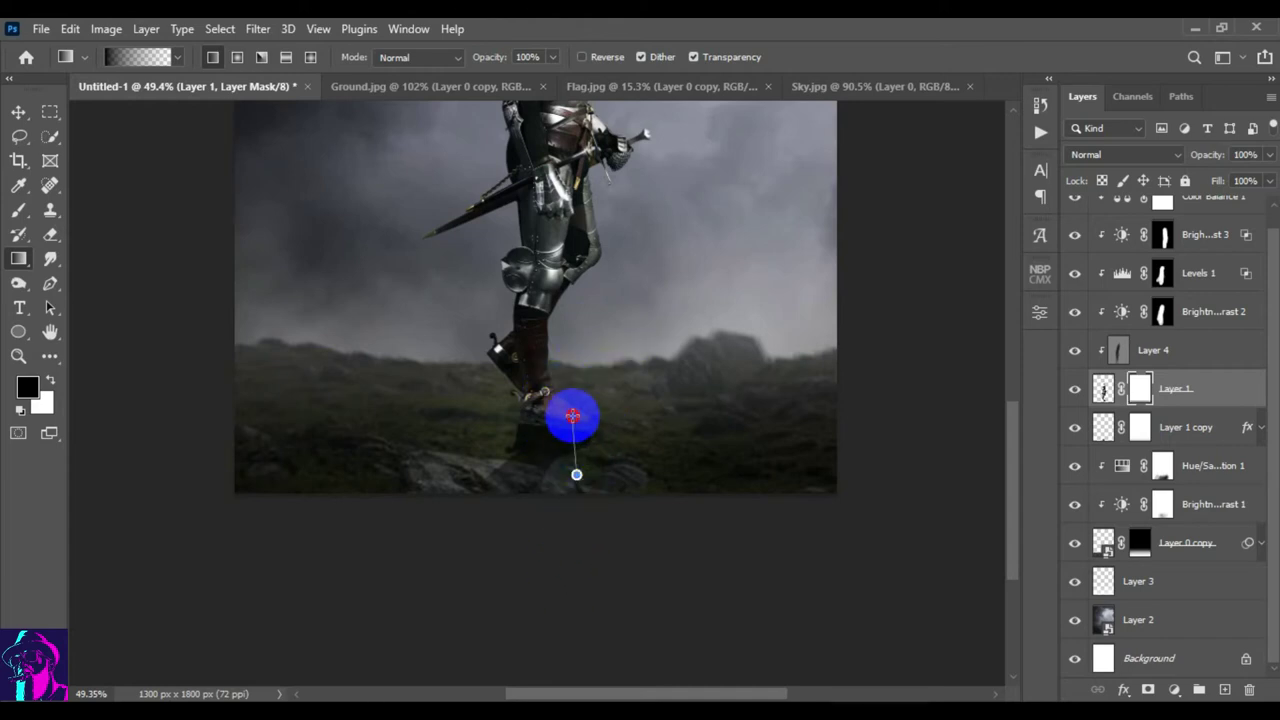
drag(569, 466, 567, 401)
drag(563, 463, 540, 350)
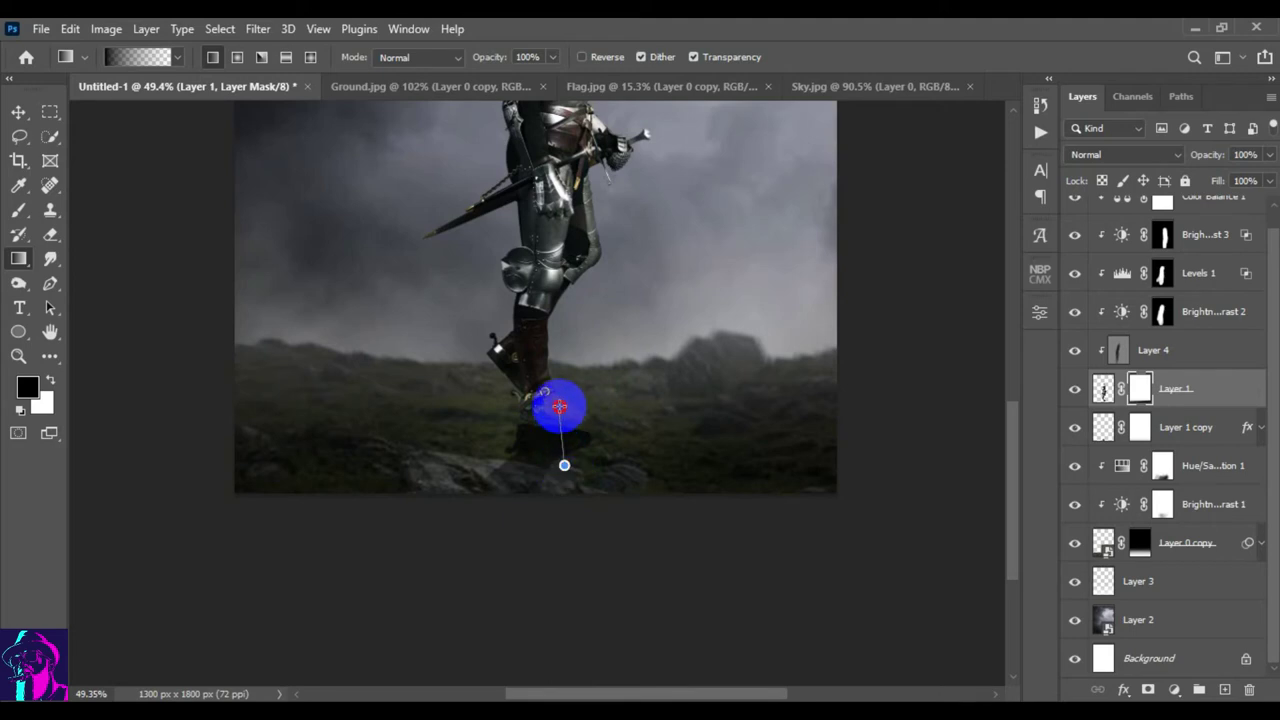
scroll(537, 392, up, 2)
- Choose a soft round brush with default colours and target Layer 1's mask
click(19, 112)
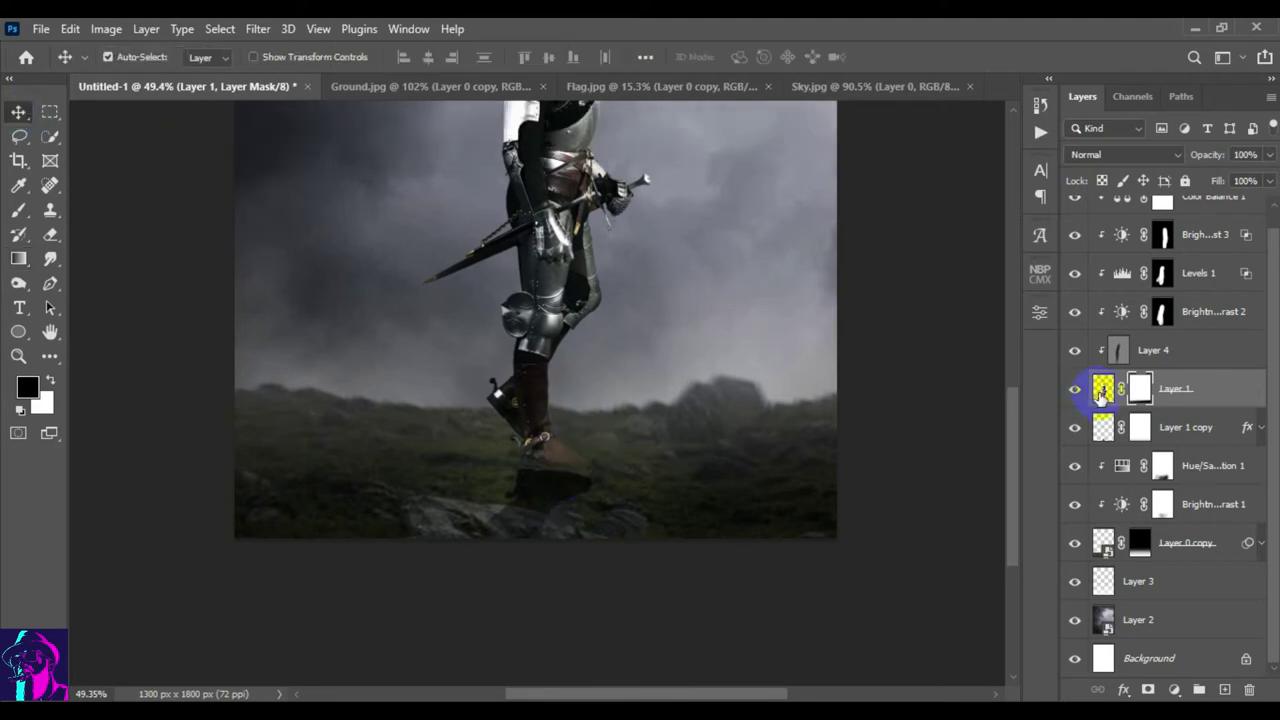
click(19, 210)
right_click(558, 321)
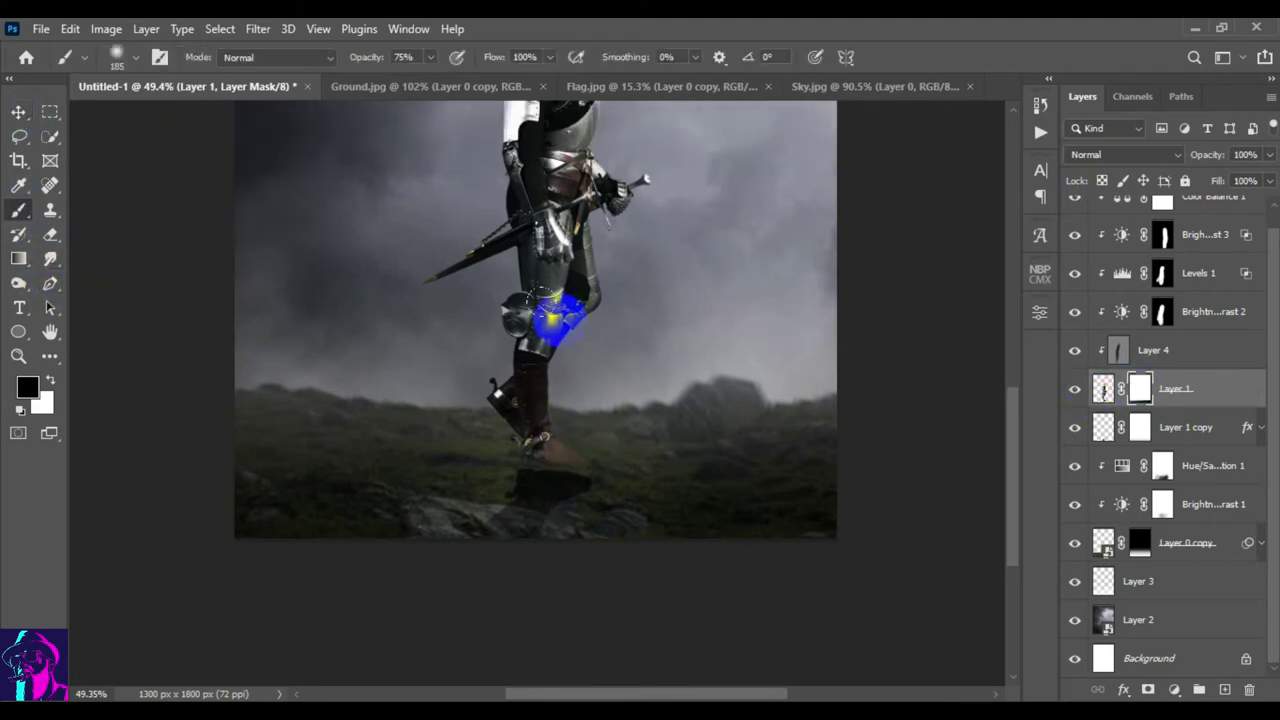
click(700, 430)
click(618, 435)
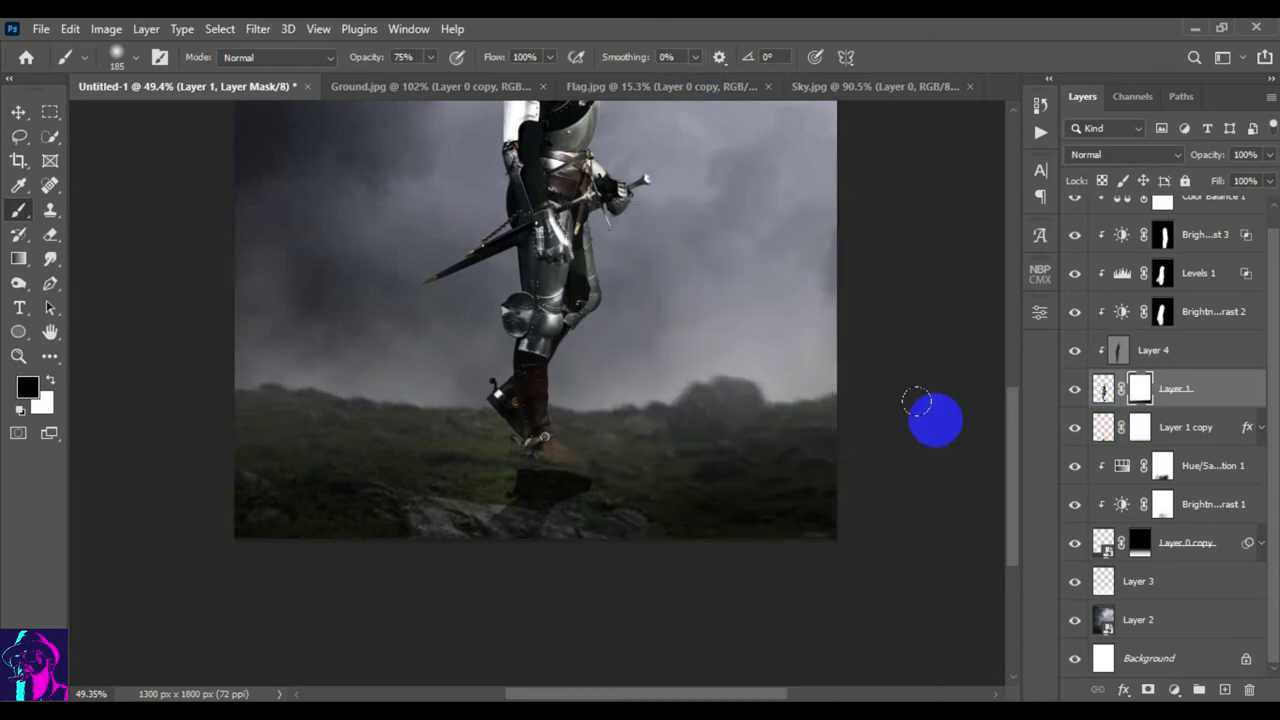
key(d)
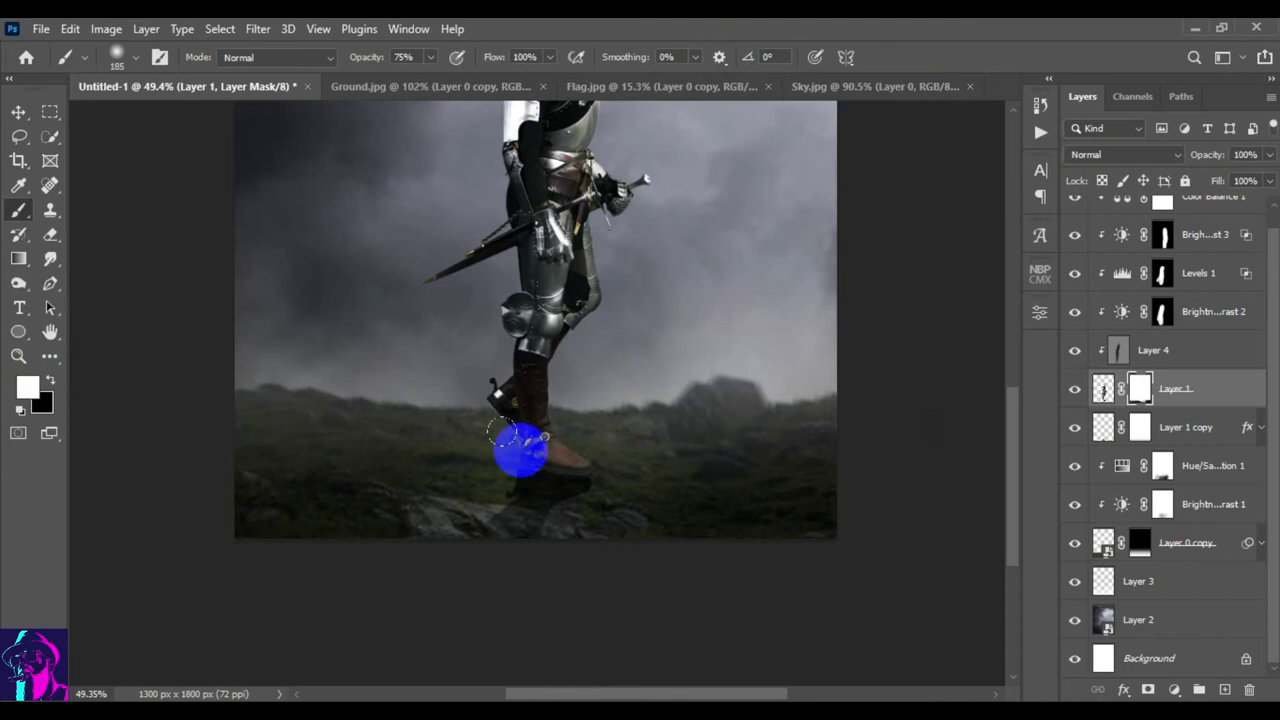
scroll(780, 395, up, 2)
click(1138, 393)
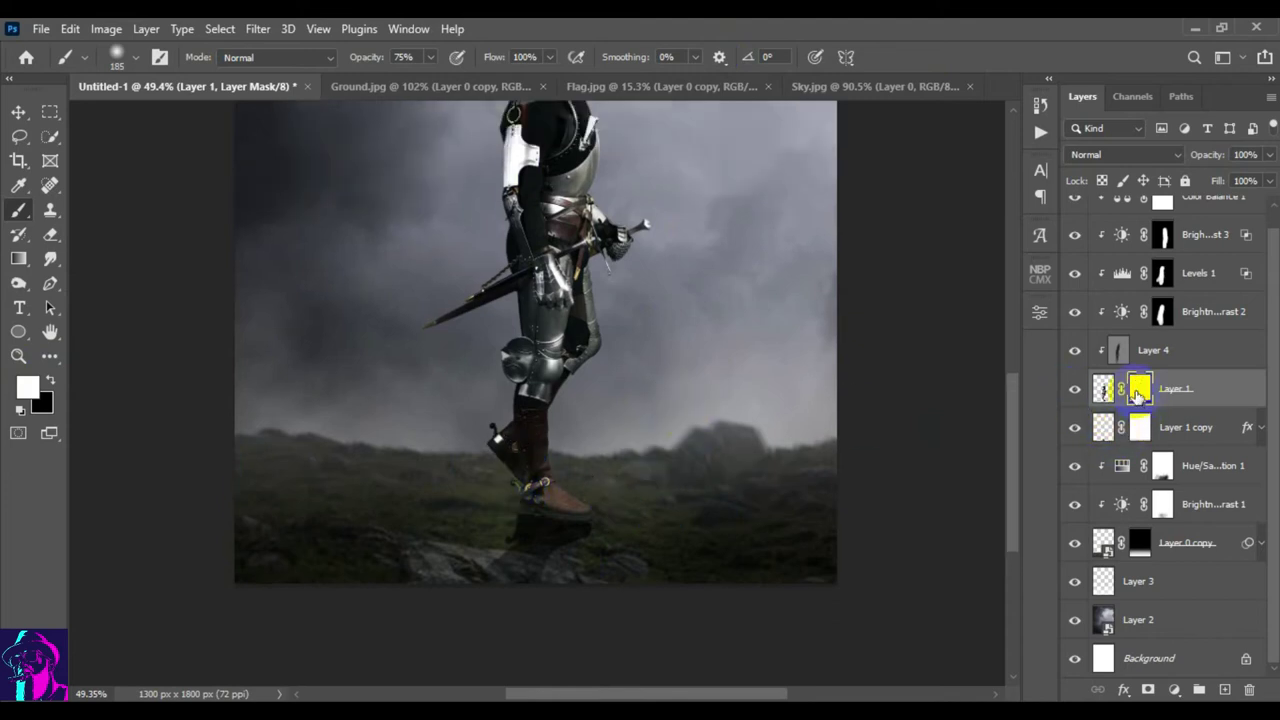
scroll(640, 585, up, 8)
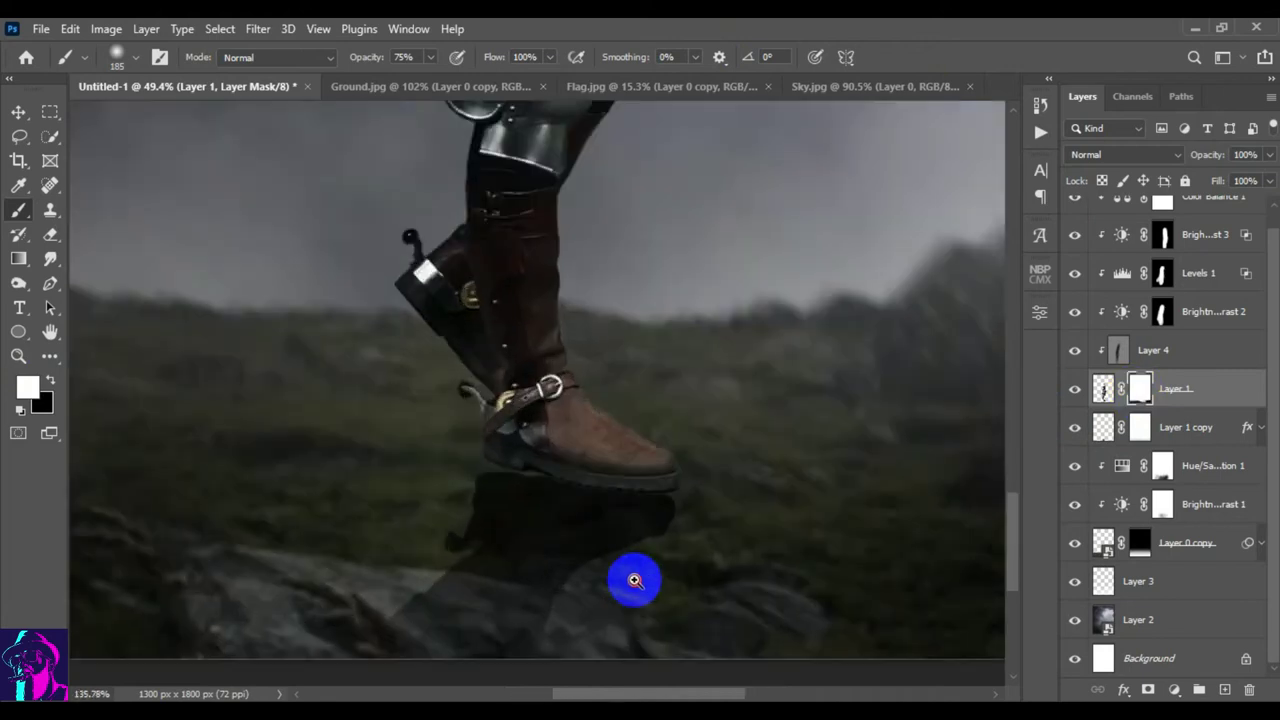
- Fade the boot shadow into the ground and reveal the boot toe on the mask
click(18, 260)
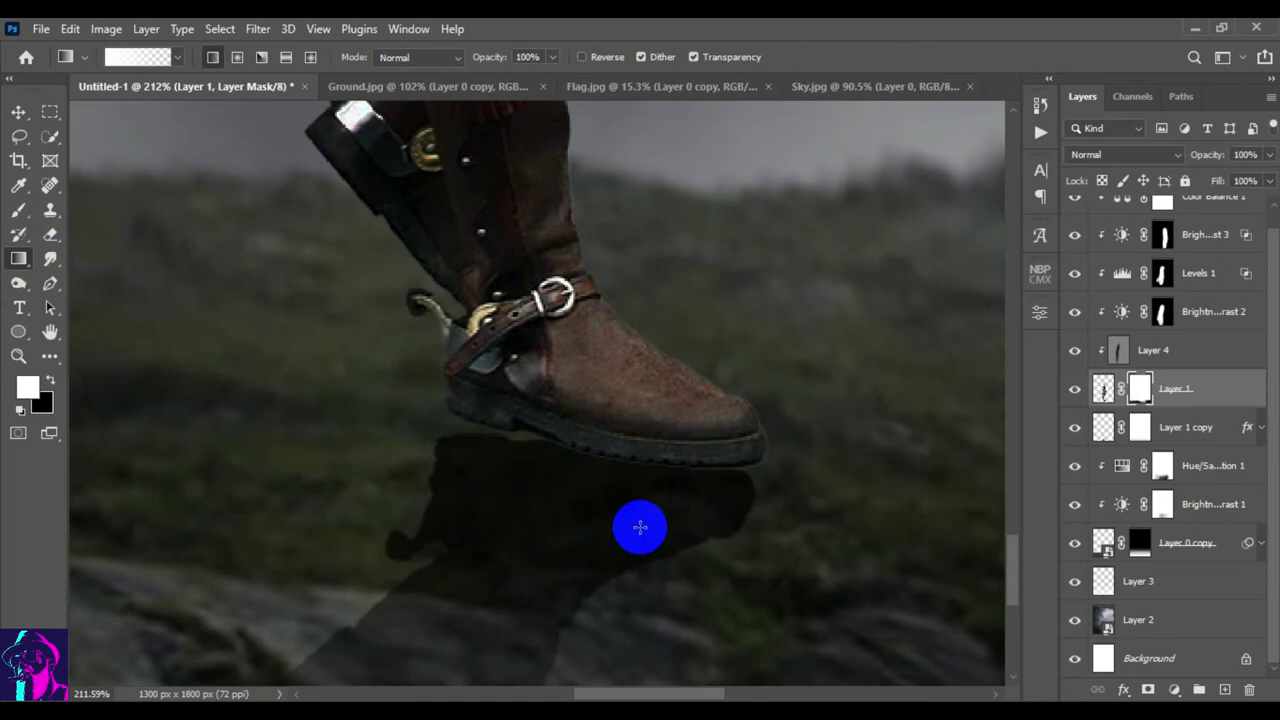
click(50, 381)
drag(651, 557, 655, 425)
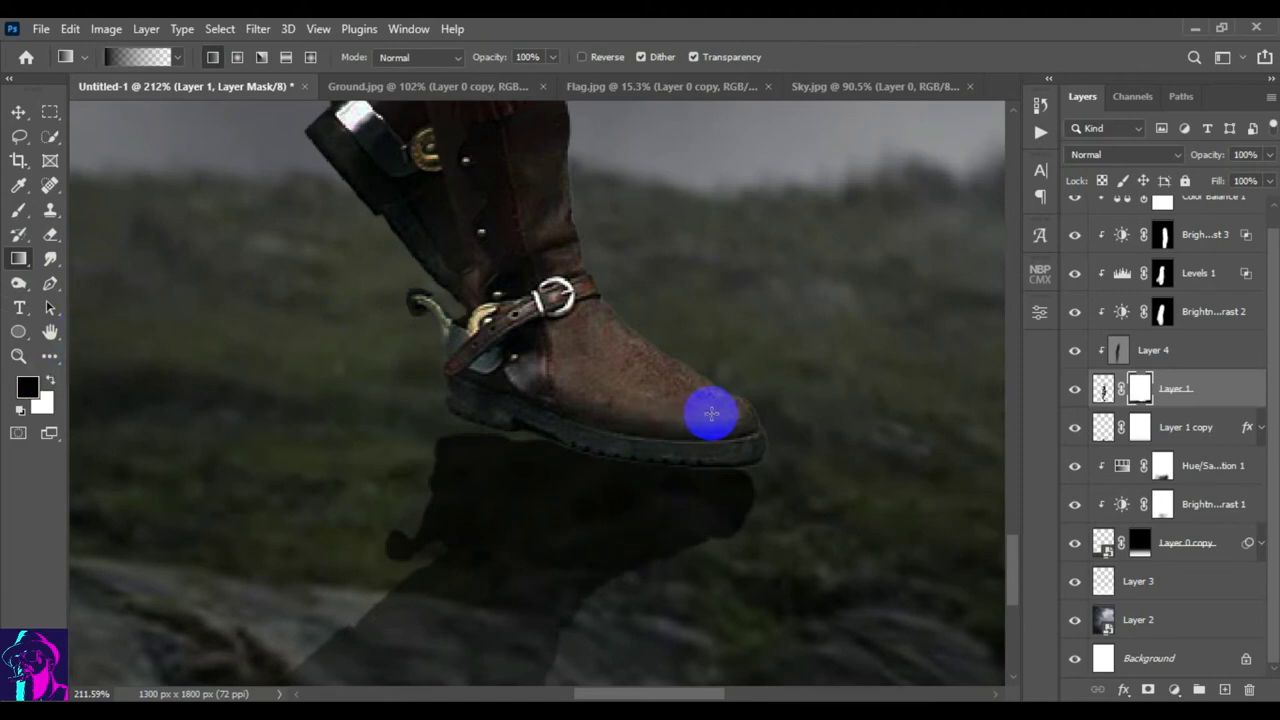
drag(661, 566, 680, 389)
mouse_move(664, 521)
mouse_down()
mouse_move(659, 464)
mouse_move(680, 414)
mouse_move(651, 429)
mouse_up()
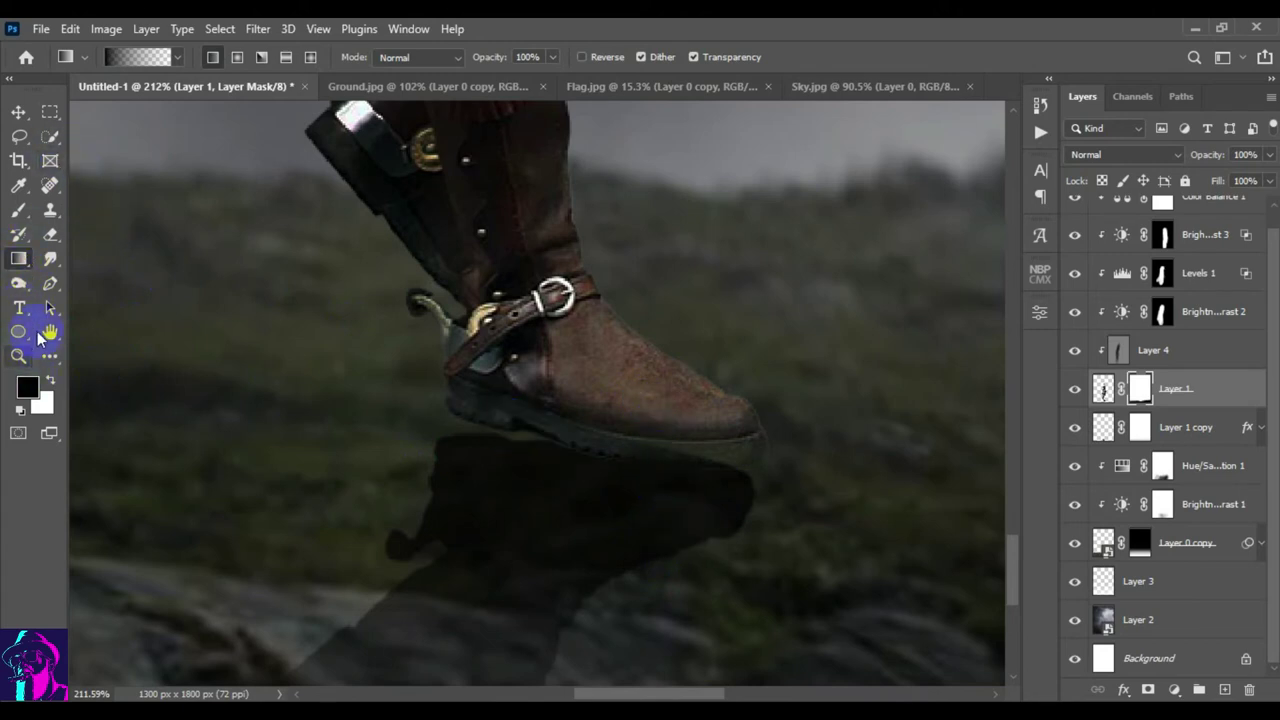
click(19, 211)
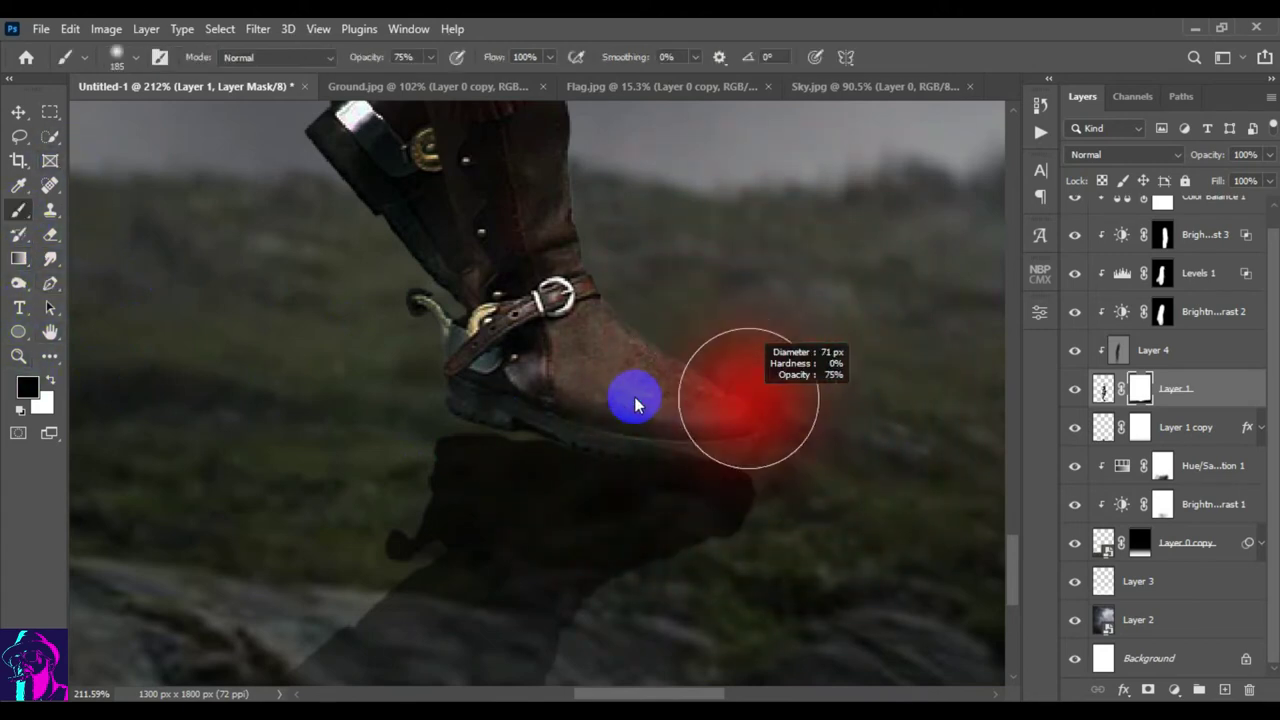
text(36)
drag(689, 348, 643, 383)
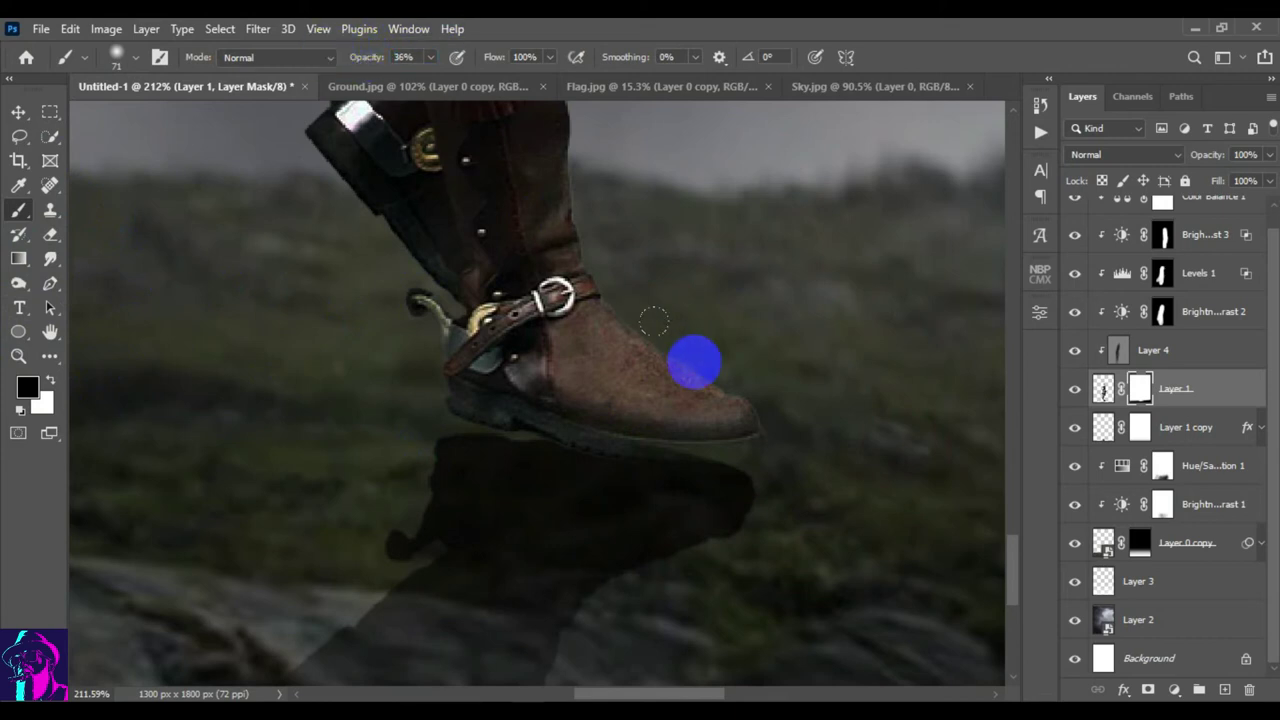
click(49, 381)
mouse_move(740, 351)
mouse_down()
mouse_move(757, 370)
mouse_move(646, 376)
mouse_move(629, 362)
mouse_move(677, 321)
mouse_up()
- Refine the mask around the boot heel and sole, then fit the whole canvas in view
click(18, 111)
key(g)
drag(634, 526, 671, 400)
drag(671, 491, 669, 390)
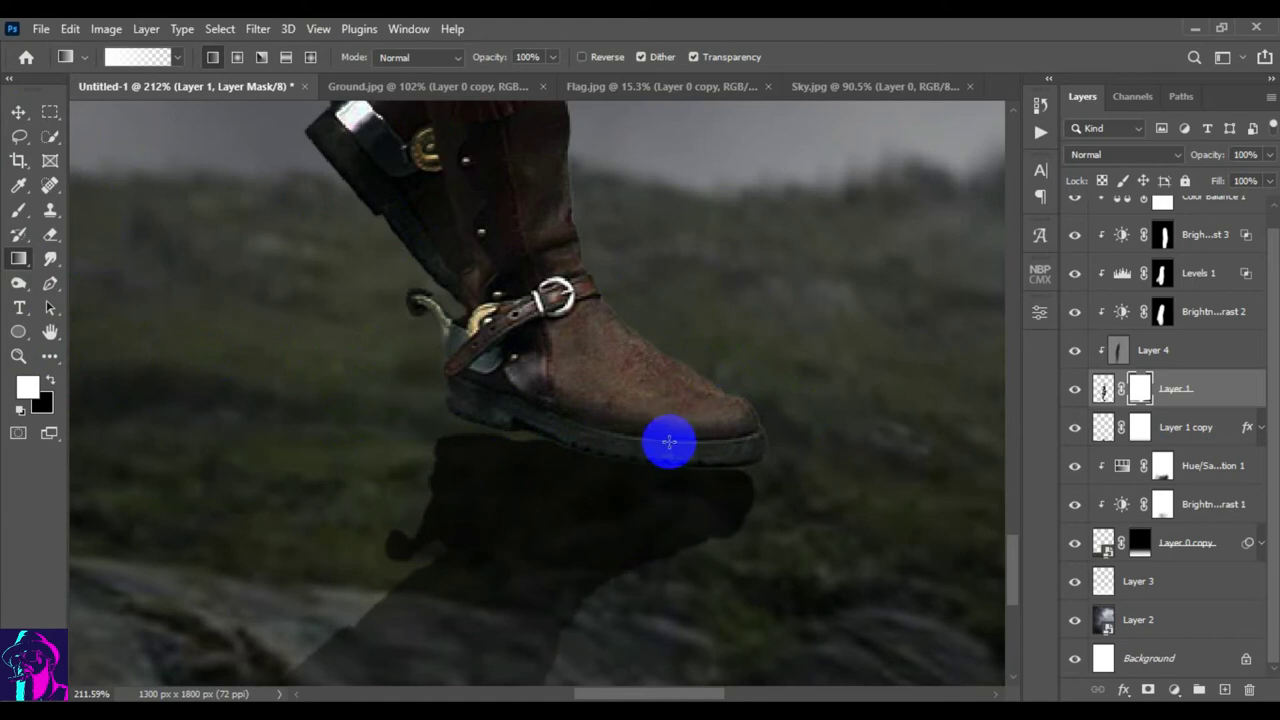
click(50, 380)
drag(669, 517, 669, 434)
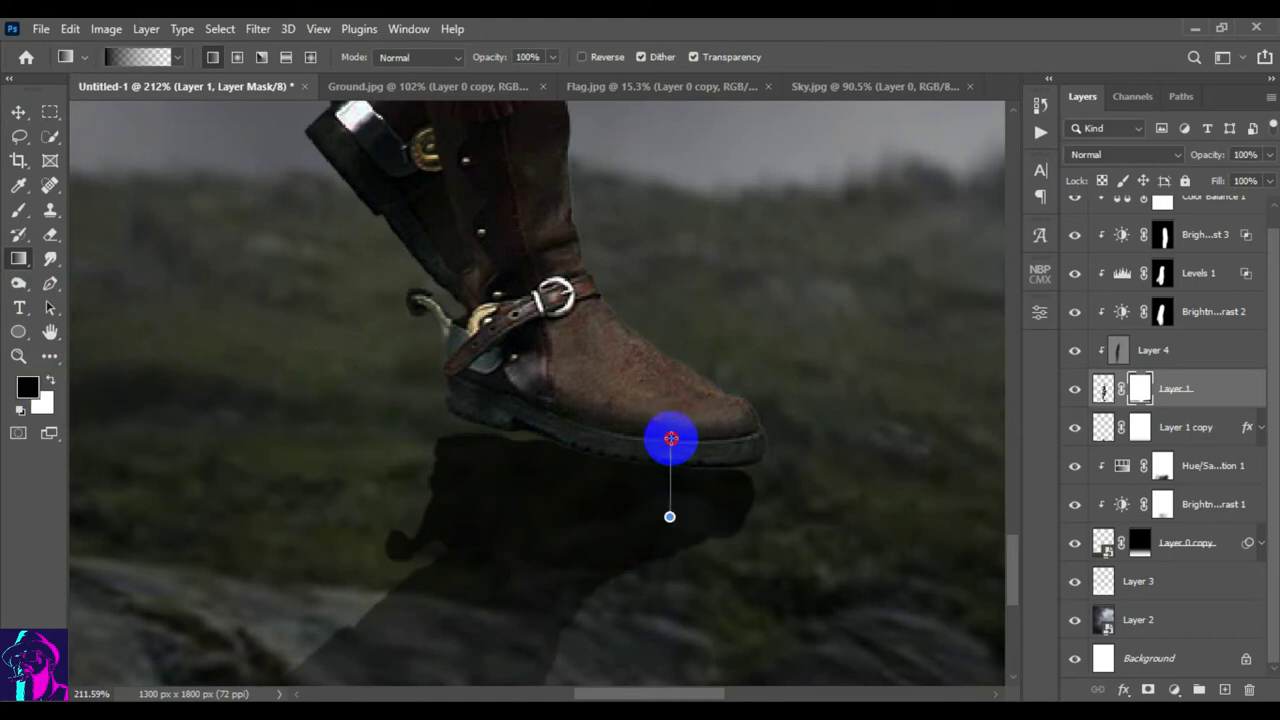
key(ctrl+0)
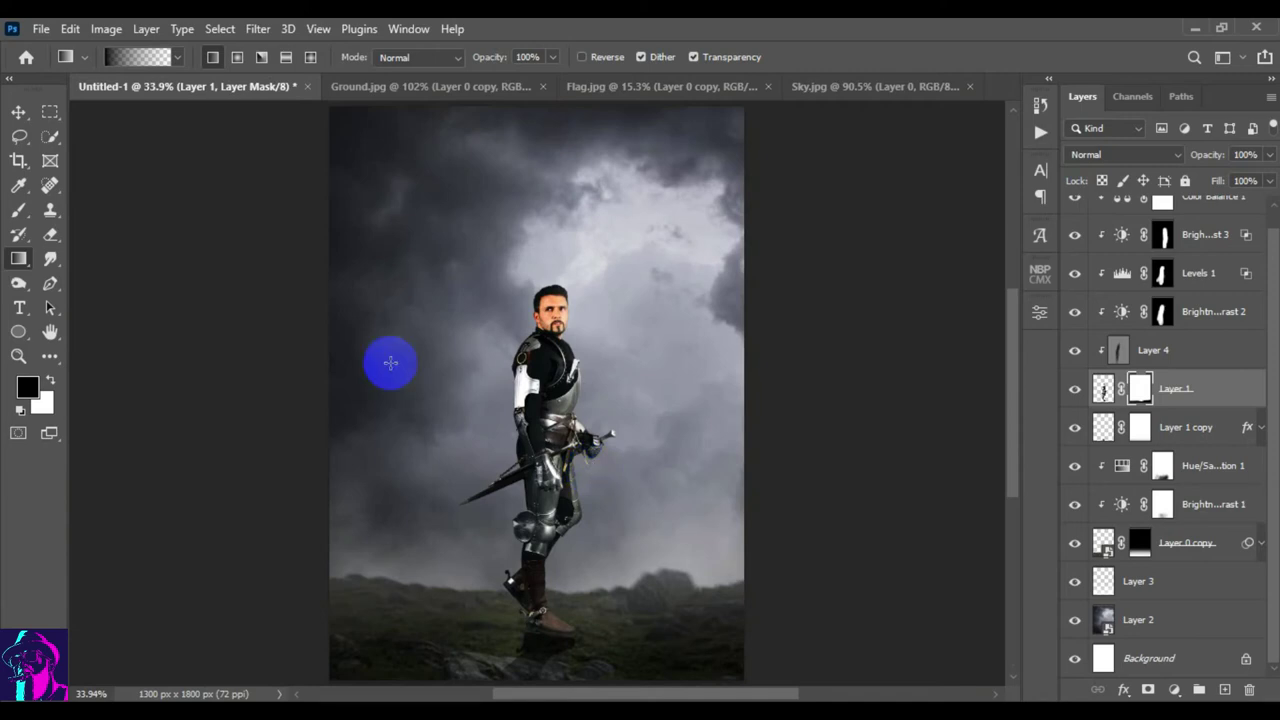
click(18, 112)
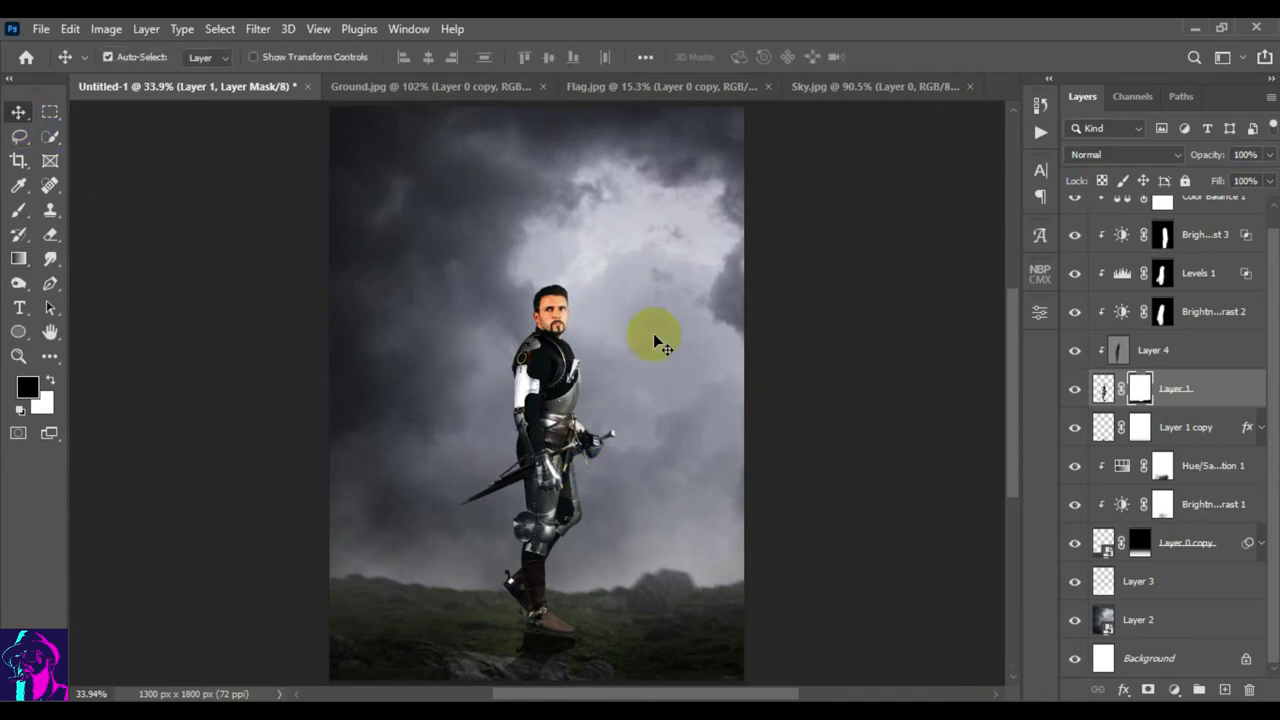
- Add a Hue/Saturation layer clipped to the knight with Saturation -20 and Lightness -1
mouse_move(571, 357)
mouse_down()
mouse_move(648, 400)
mouse_move(640, 357)
mouse_up()
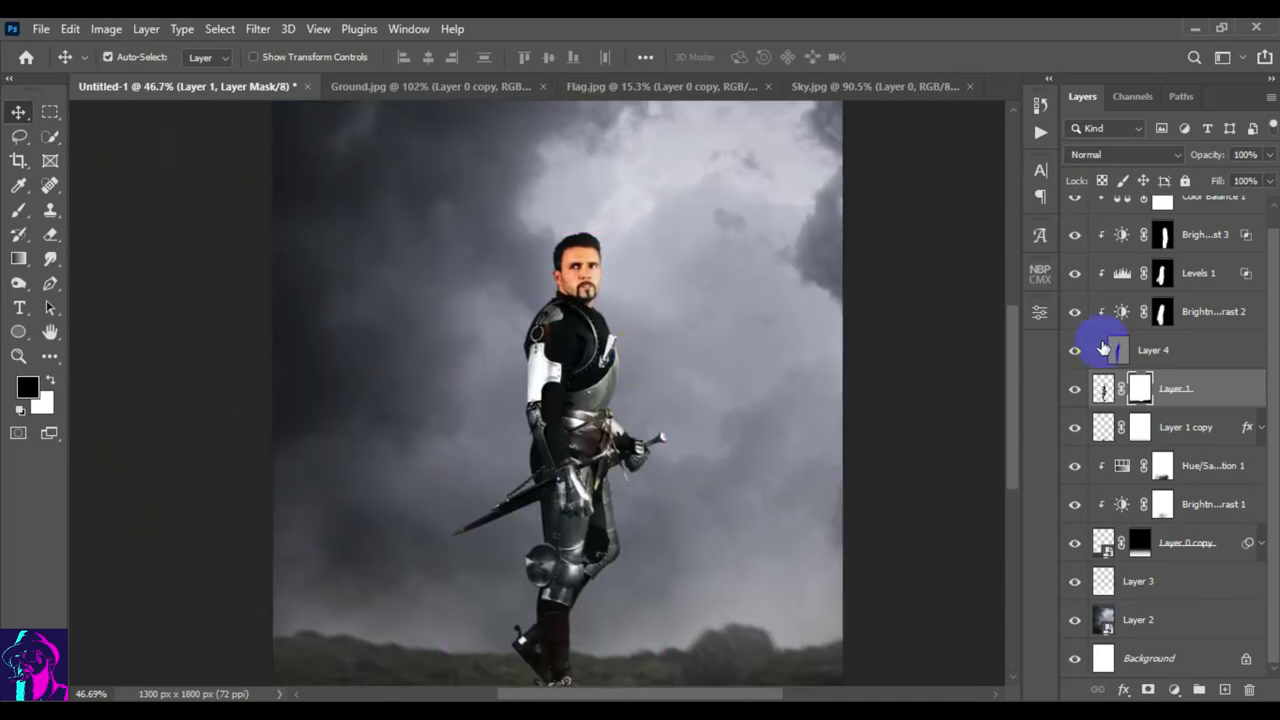
scroll(1157, 340, up, 1)
click(1076, 222)
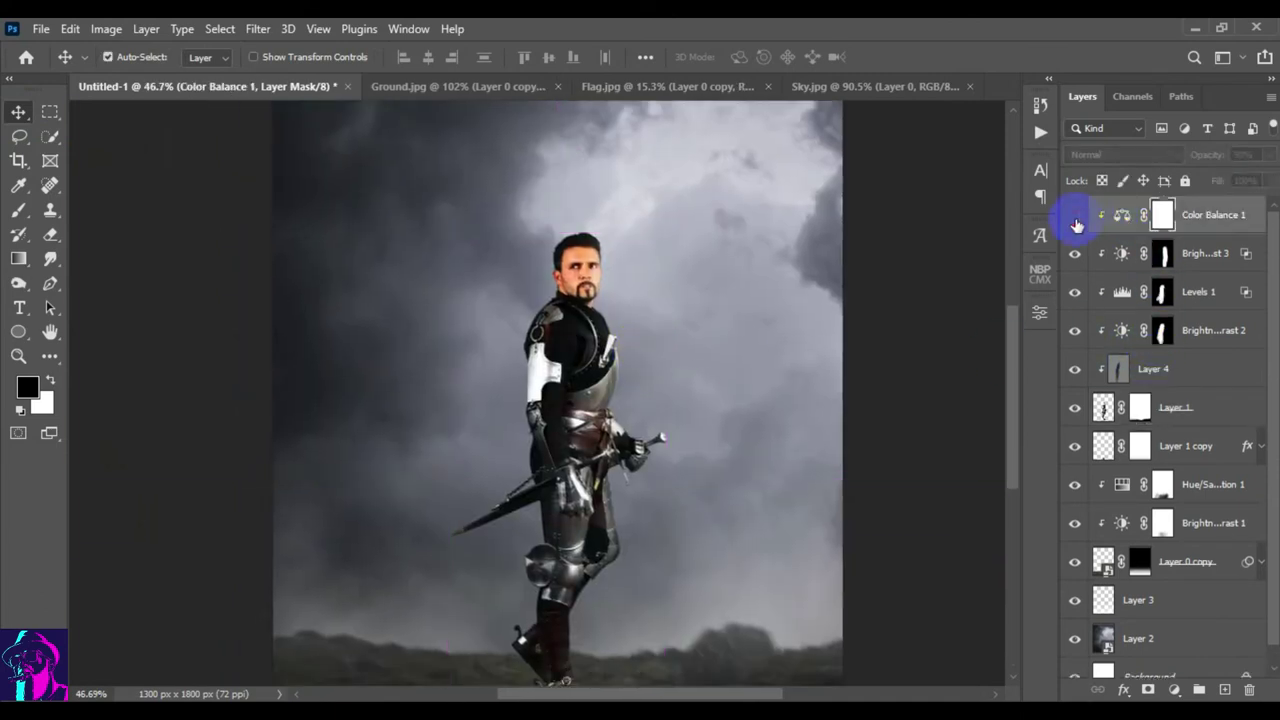
click(1174, 689)
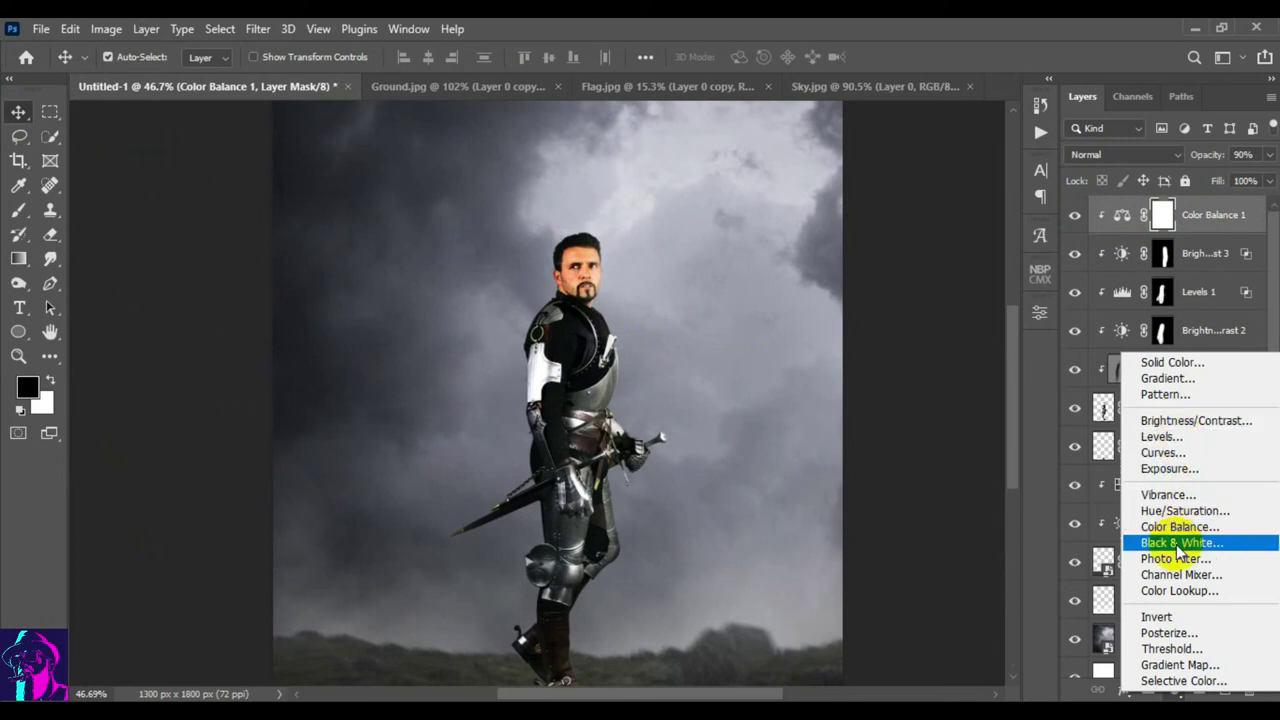
click(1180, 511)
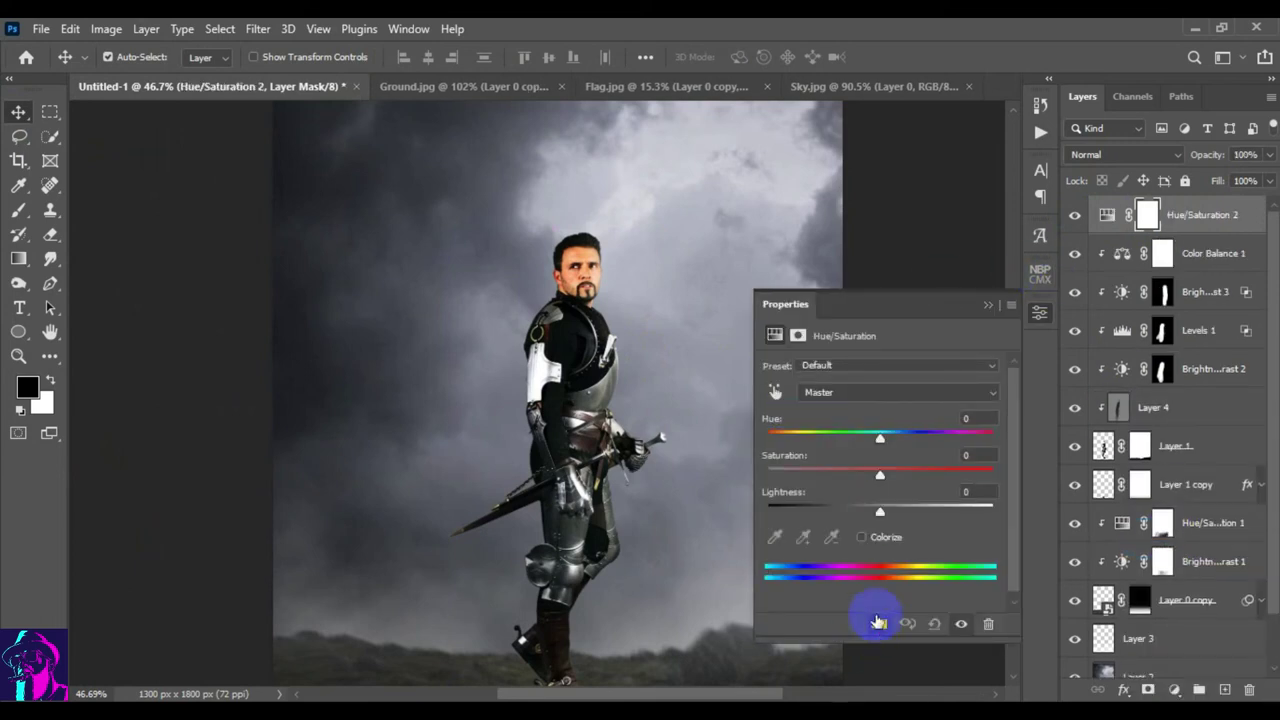
click(877, 622)
drag(880, 474, 855, 477)
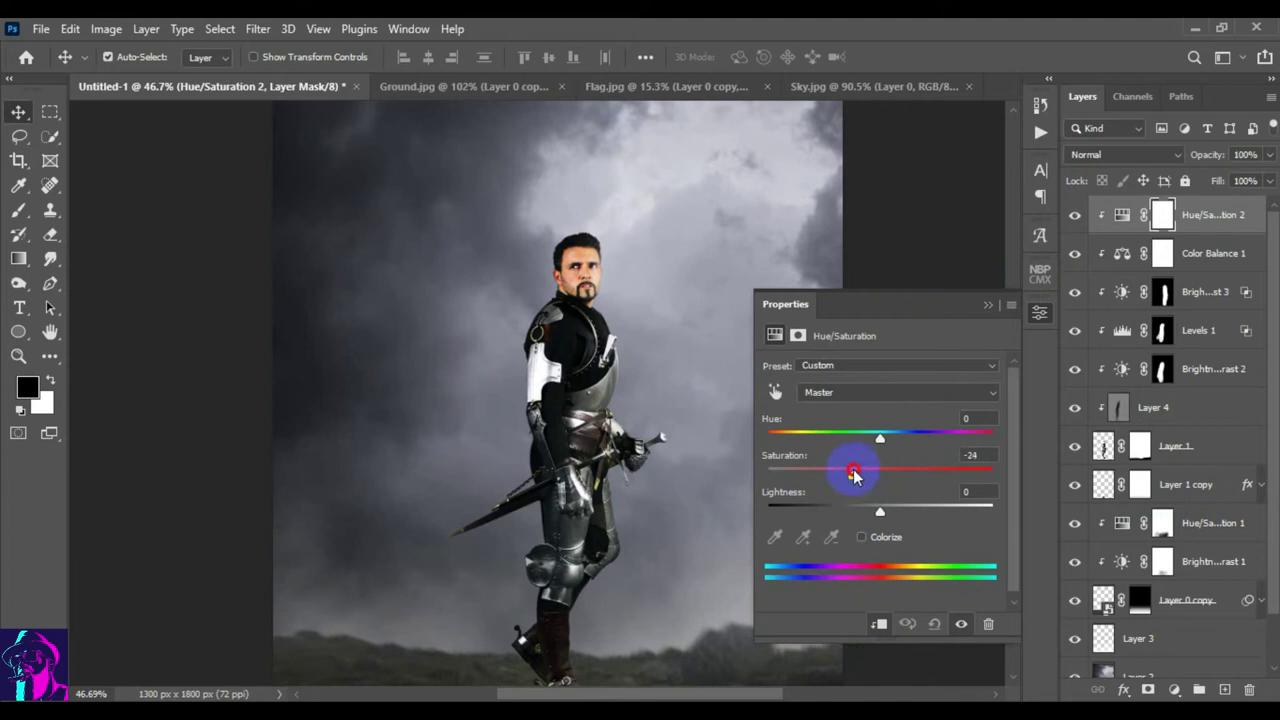
drag(885, 515, 873, 509)
click(988, 305)
- Compare the knight with the new adjustment and Brightness/Contrast 3 toggled at 50% zoom
click(1074, 216)
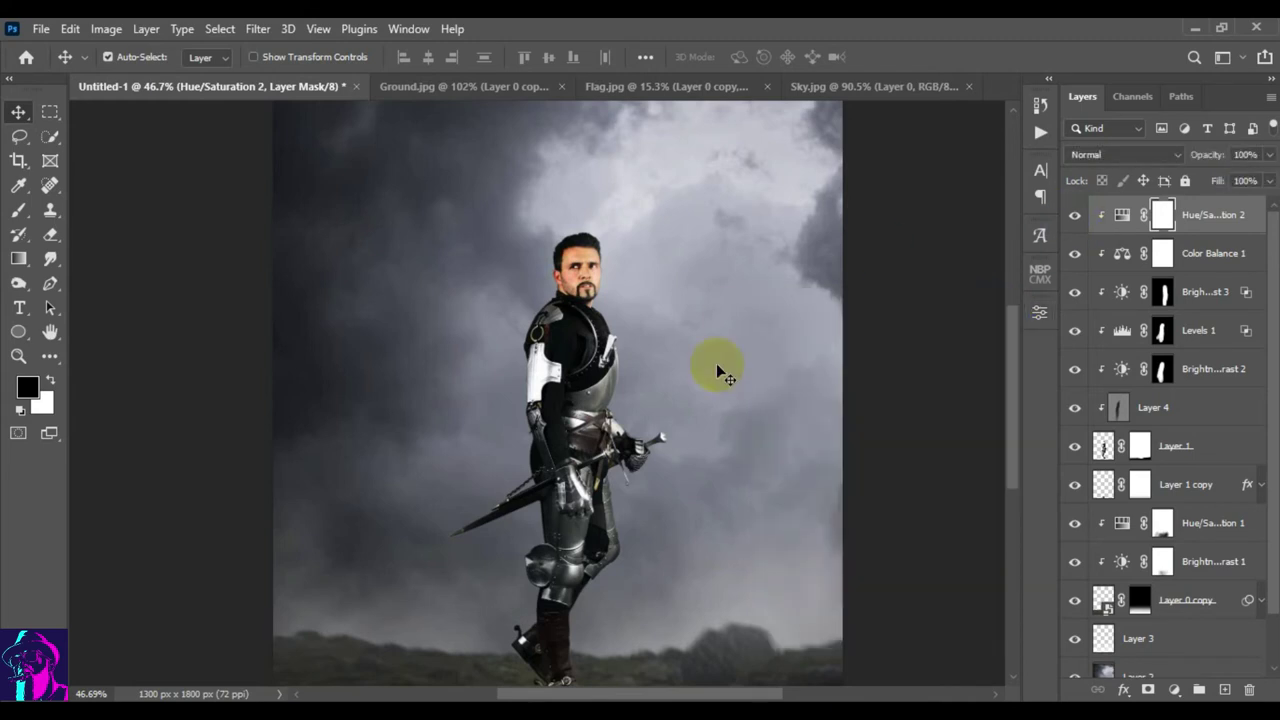
key(ctrl+minus)
key(ctrl+minus)
key(ctrl+plus)
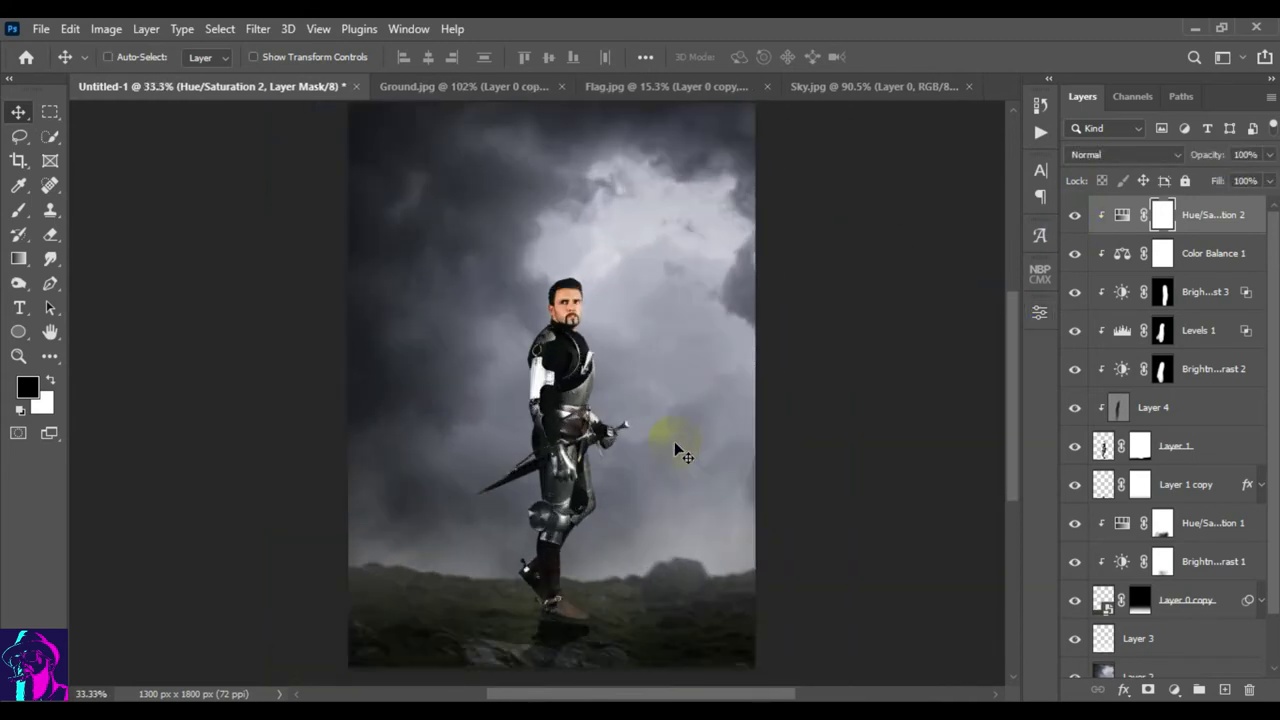
key(ctrl+plus)
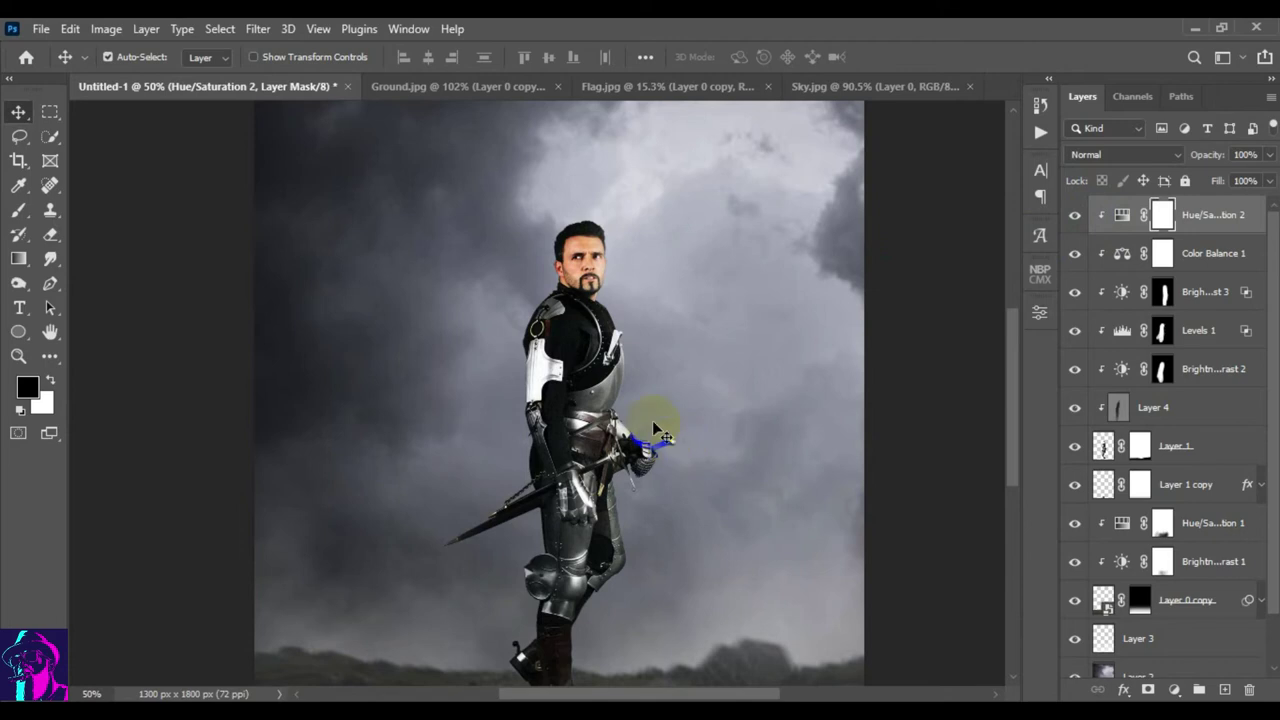
scroll(655, 430, down, 2)
click(1074, 293)
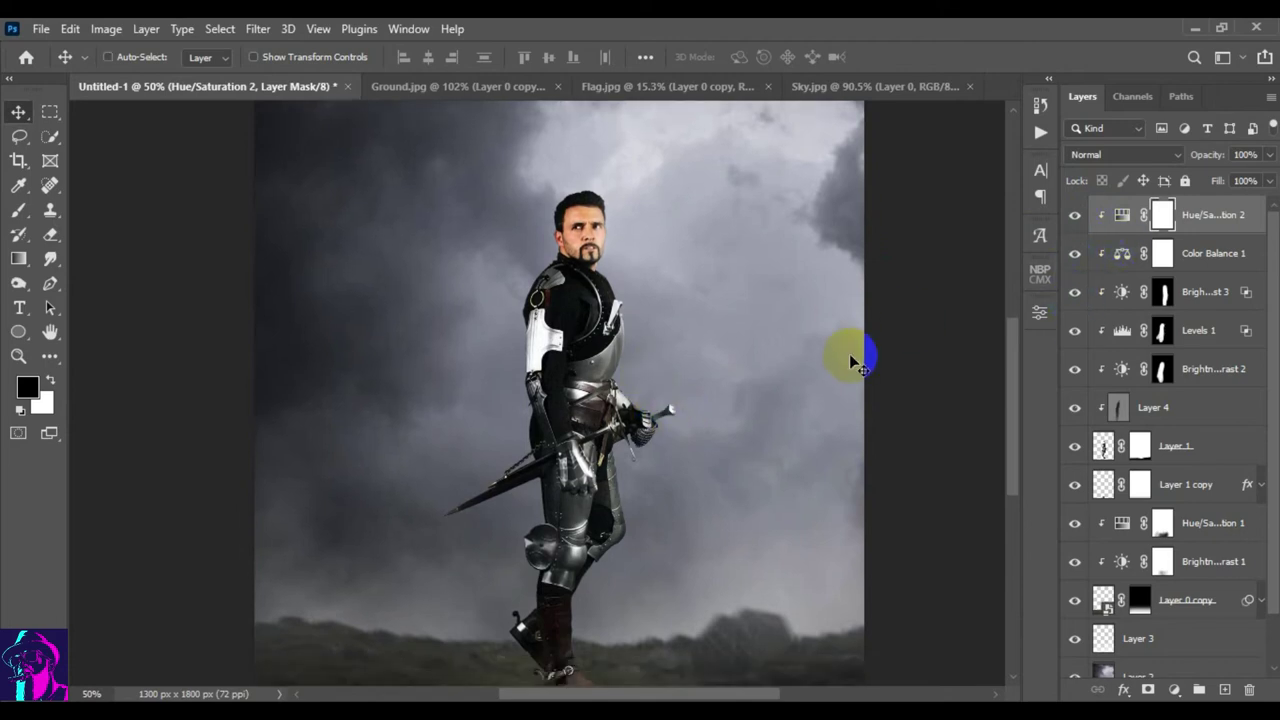
scroll(851, 362, down, 3)
scroll(851, 362, down, 3)
scroll(851, 362, up, 4)
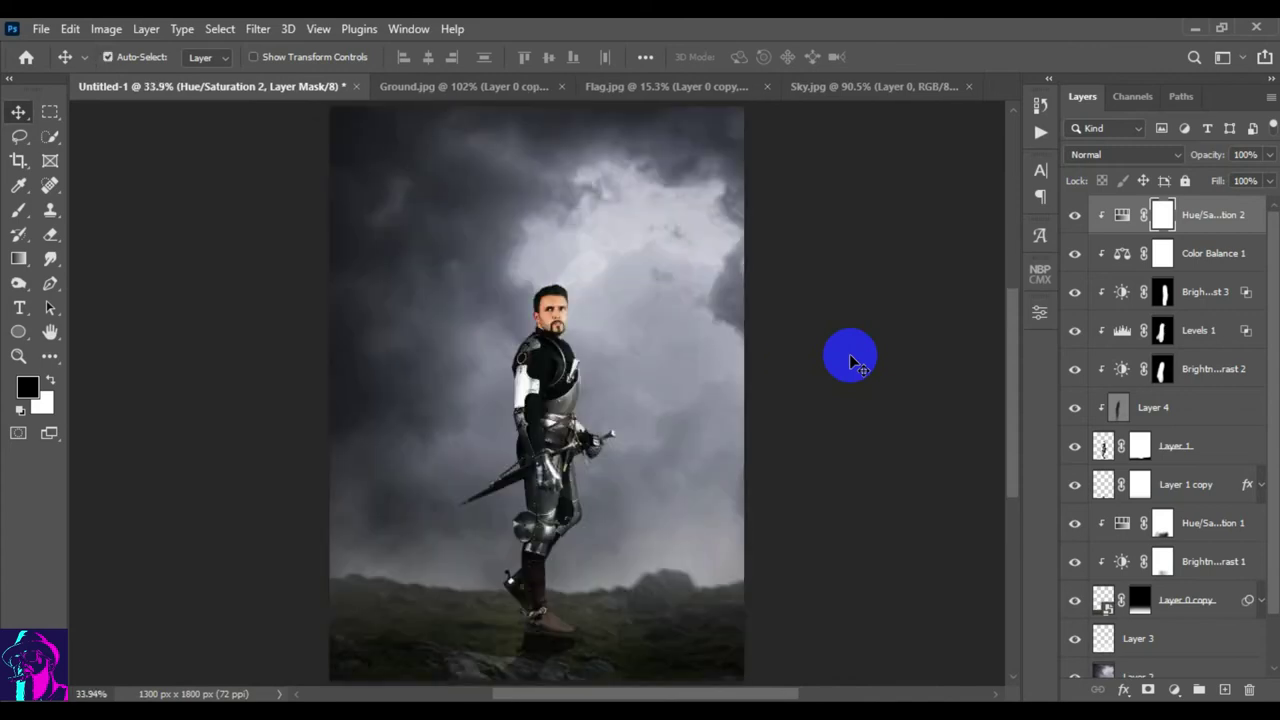
- Add a Levels 2 adjustment clipped to Layer 2 with midtones lowered to 0.82
key(ctrl)
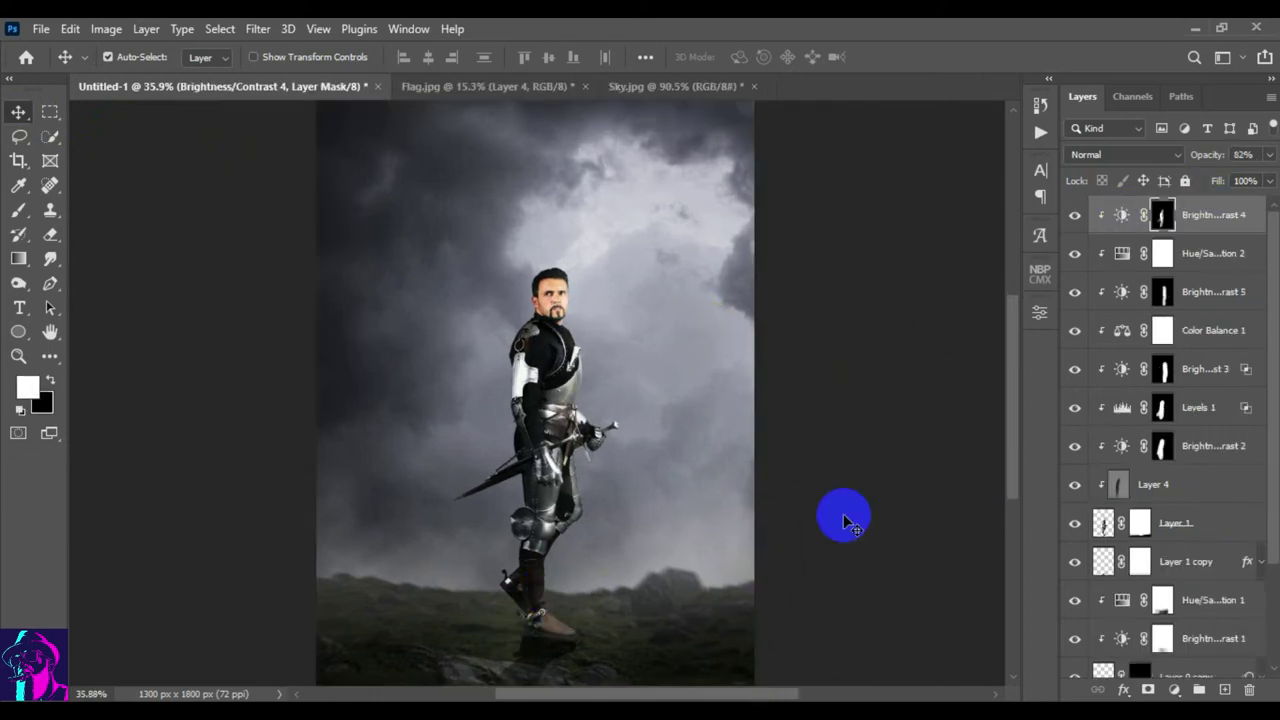
scroll(1154, 340, down, 3)
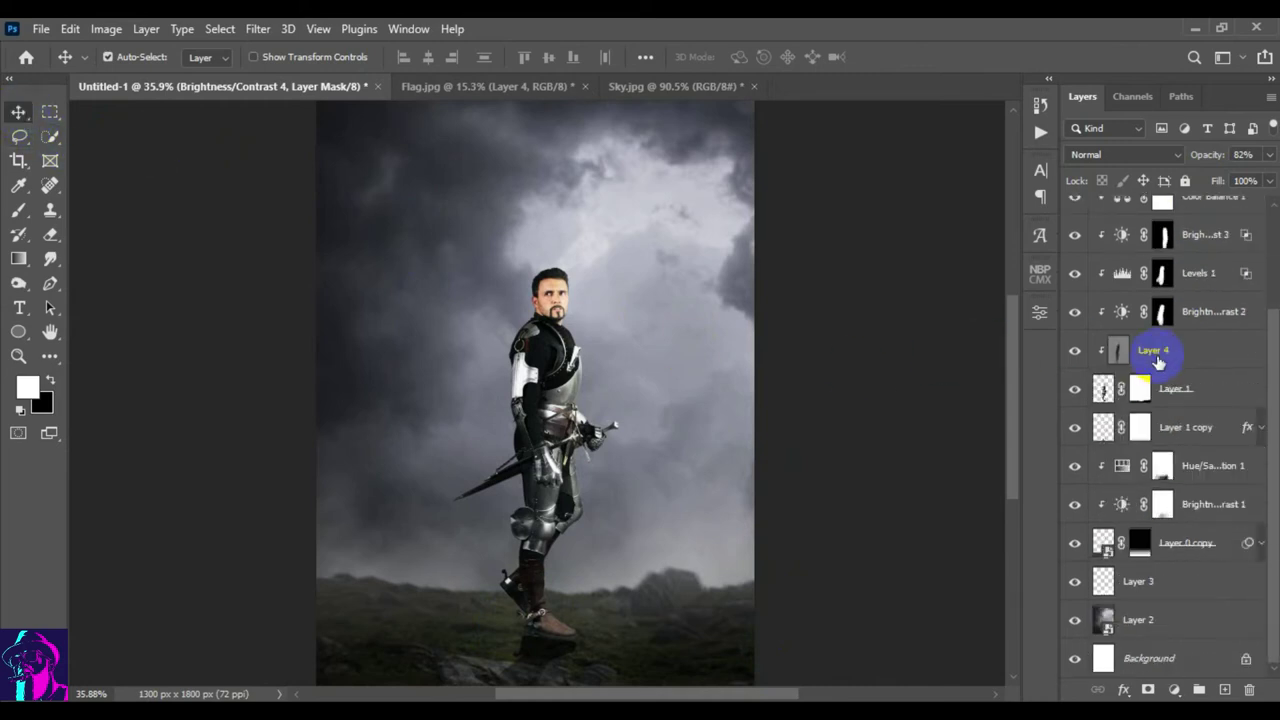
click(1160, 620)
click(1178, 690)
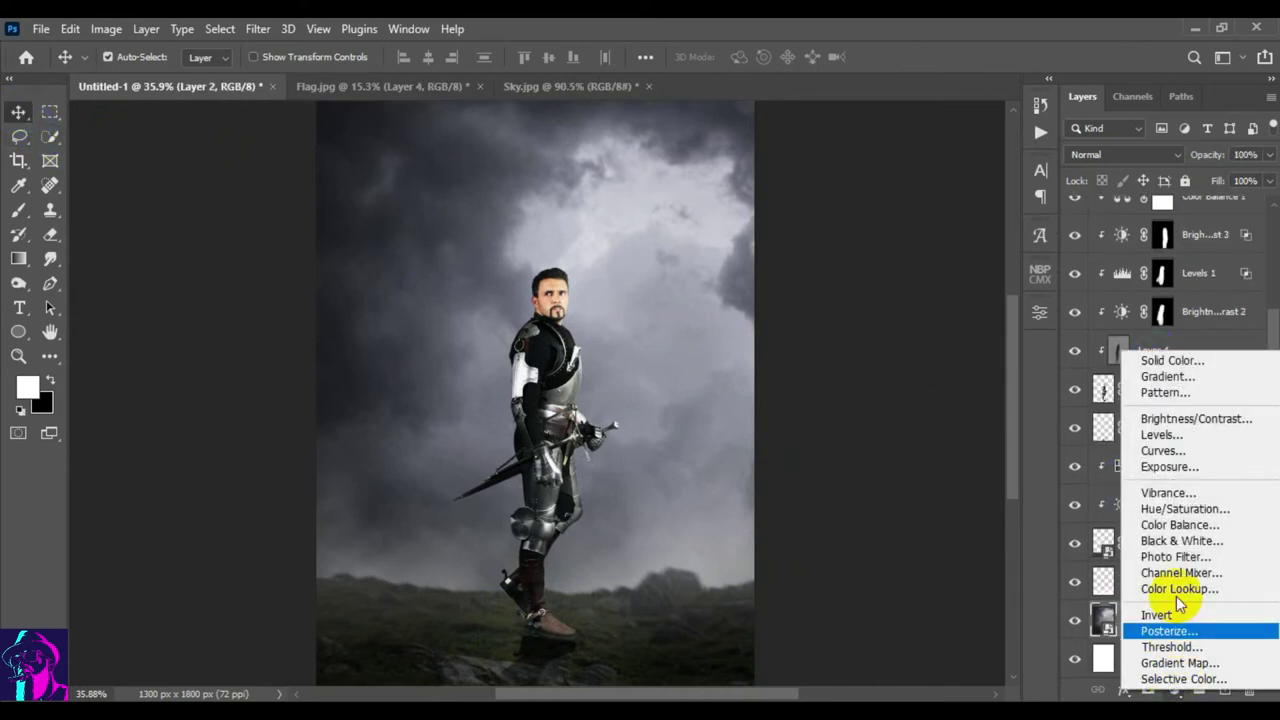
click(1171, 435)
click(880, 623)
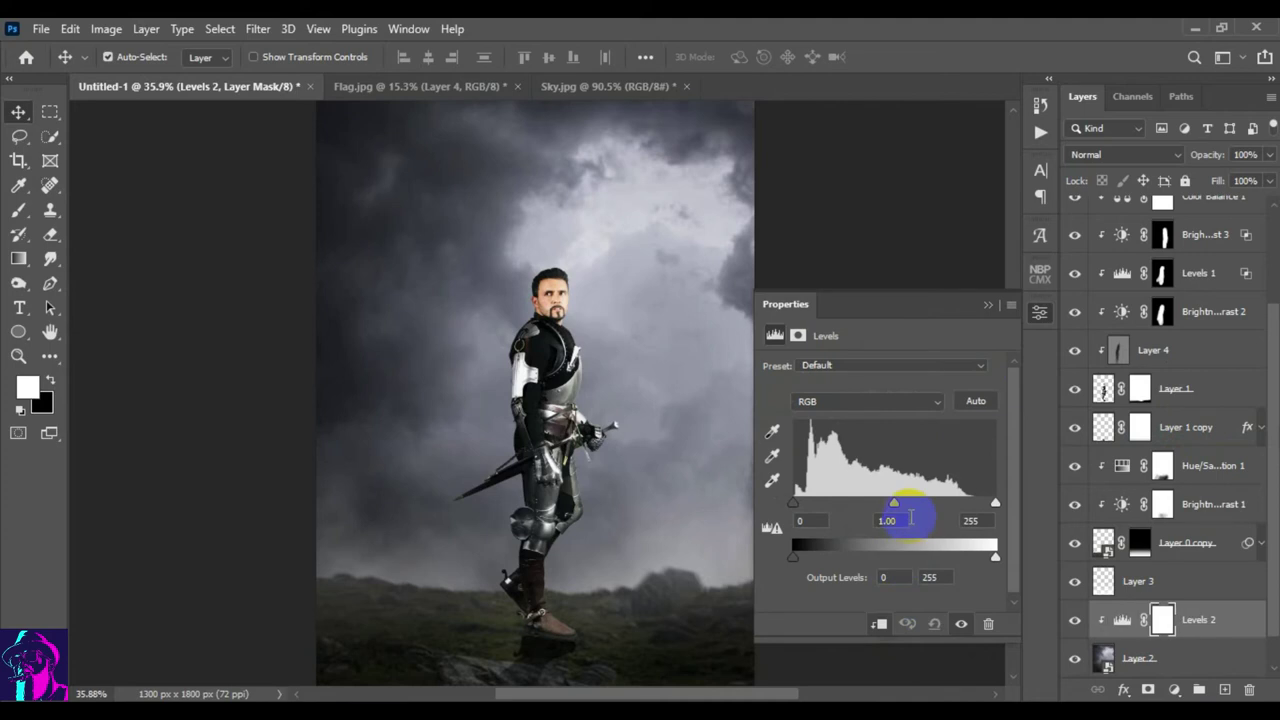
drag(903, 509, 906, 509)
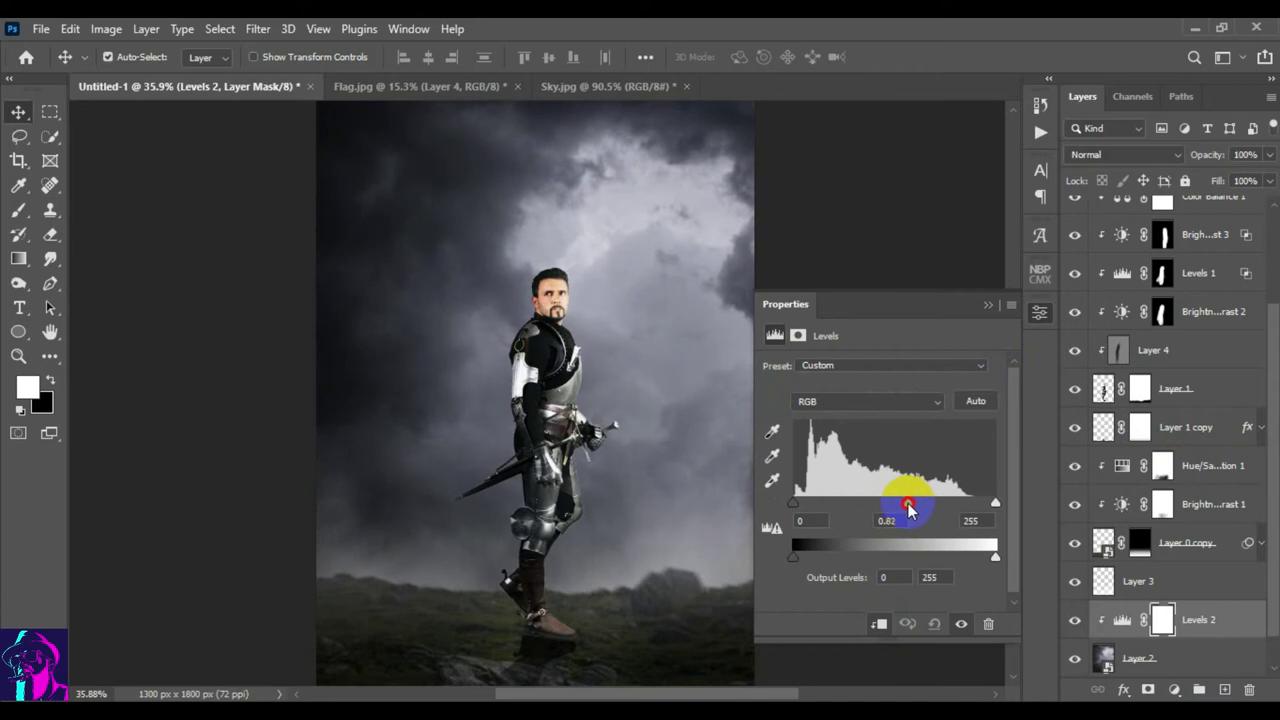
click(987, 305)
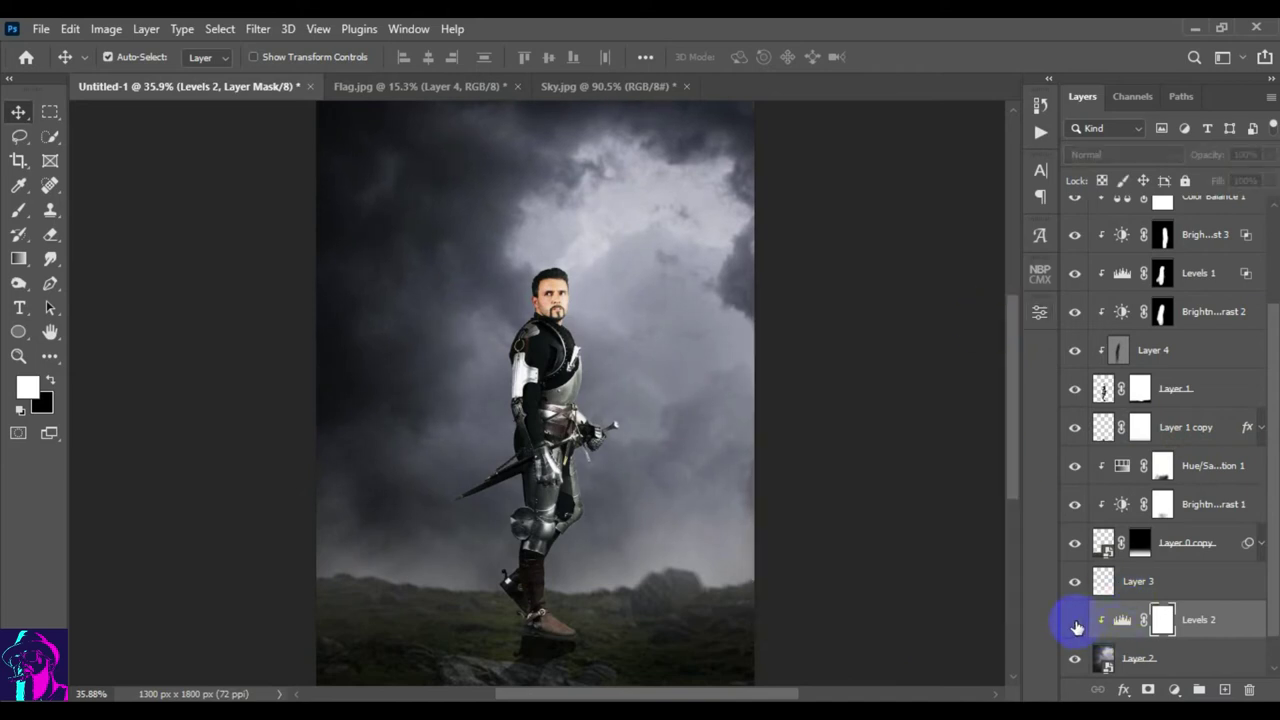
- Compare the image with and without Levels 2 and set its opacity to 79%
click(1075, 620)
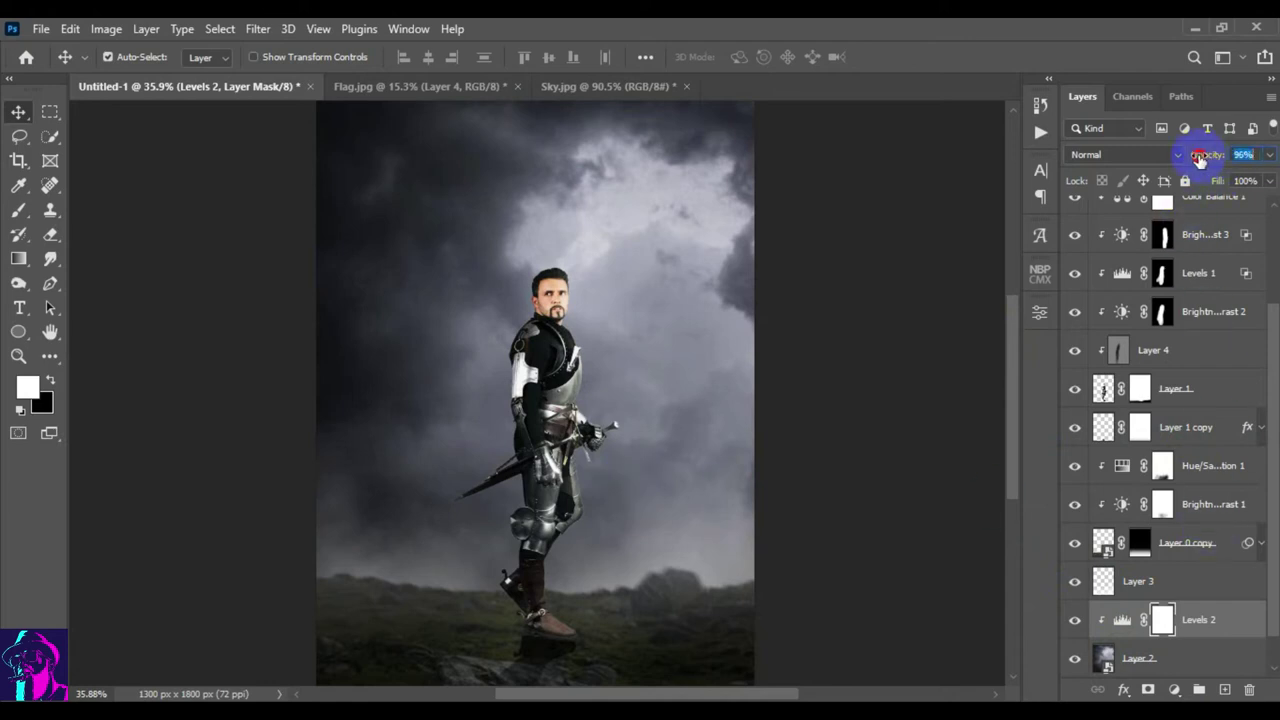
drag(1190, 158, 1184, 158)
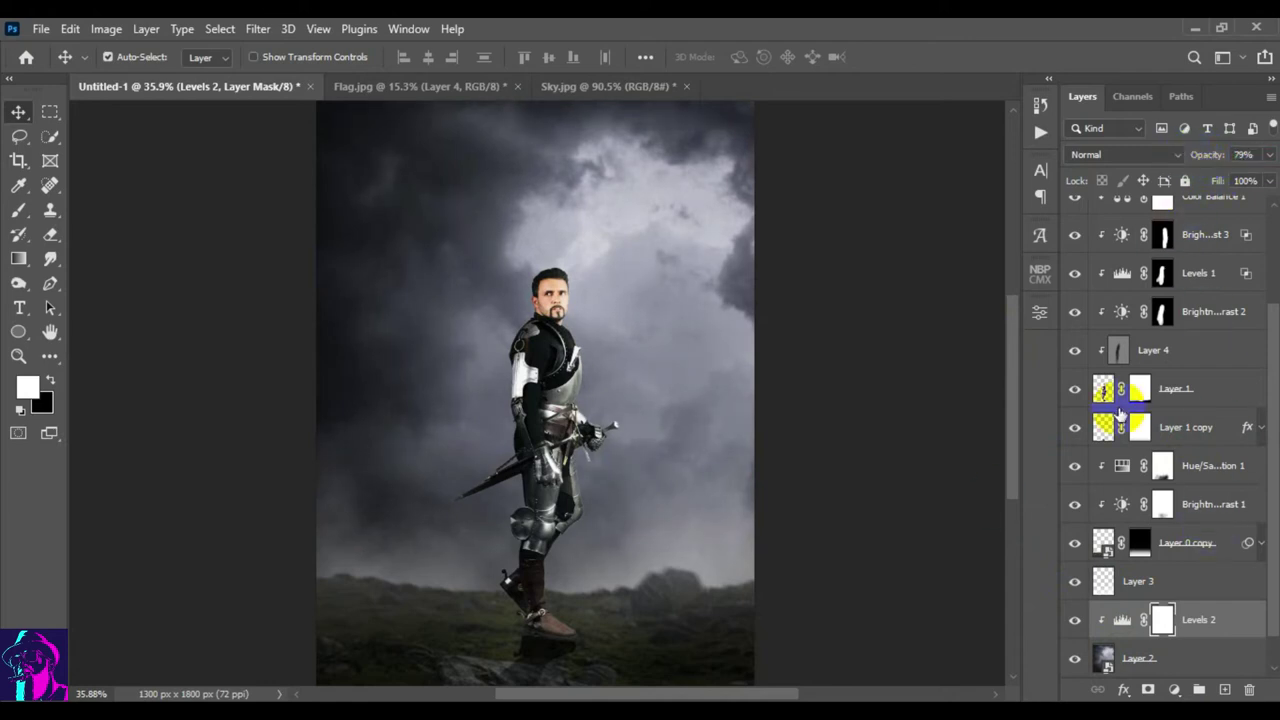
click(1075, 620)
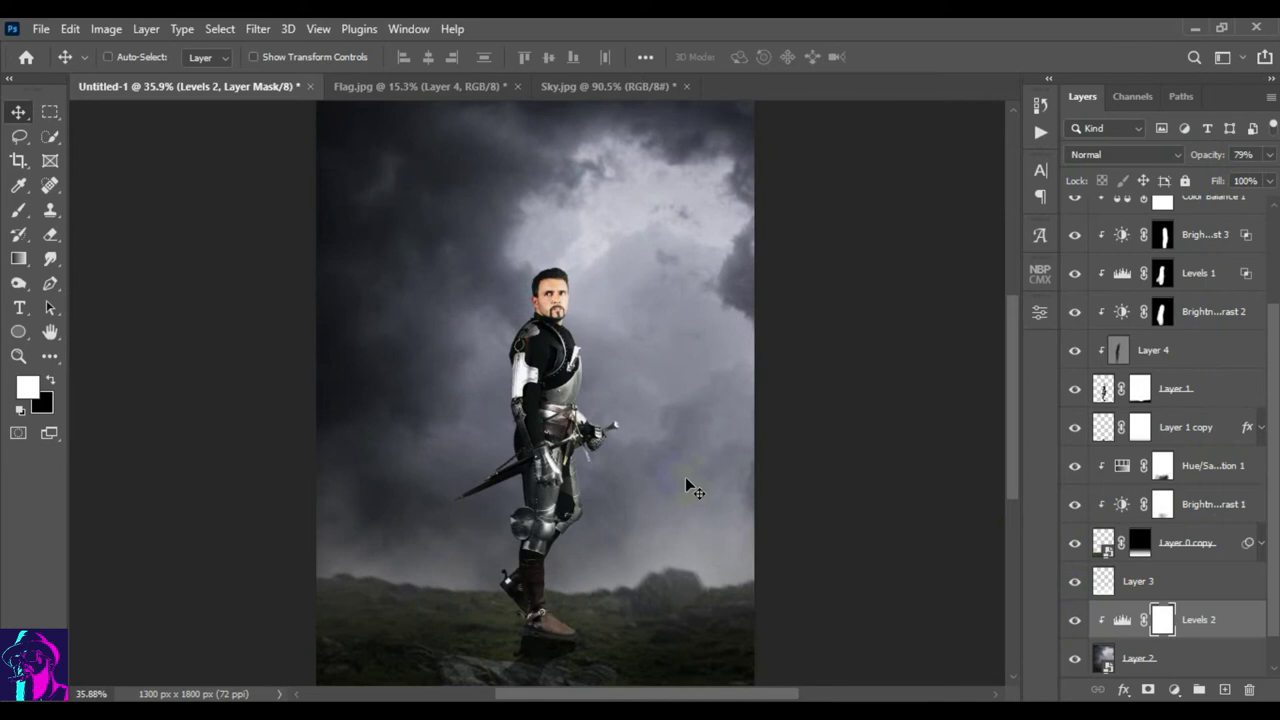
scroll(685, 477, down, 1)
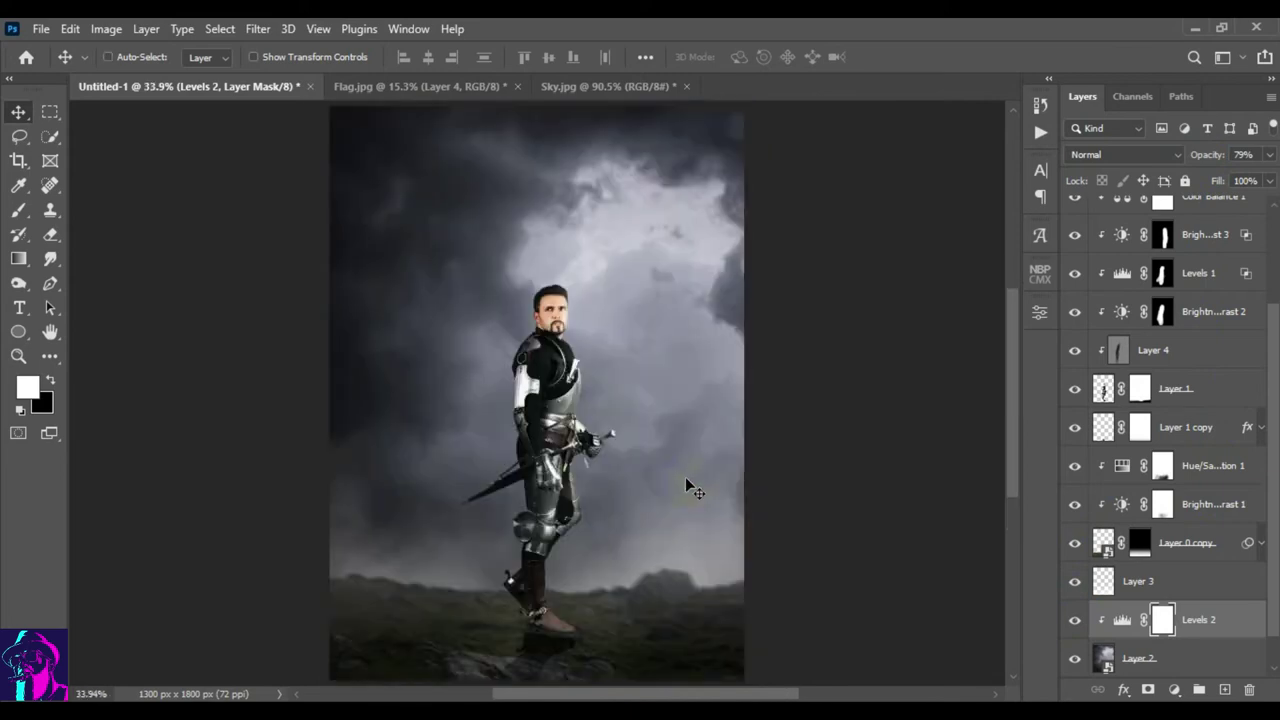
- Convert Flag.jpg's Layer 4 to a smart object and place it below Layer 1 copy in Untitled-1
click(415, 86)
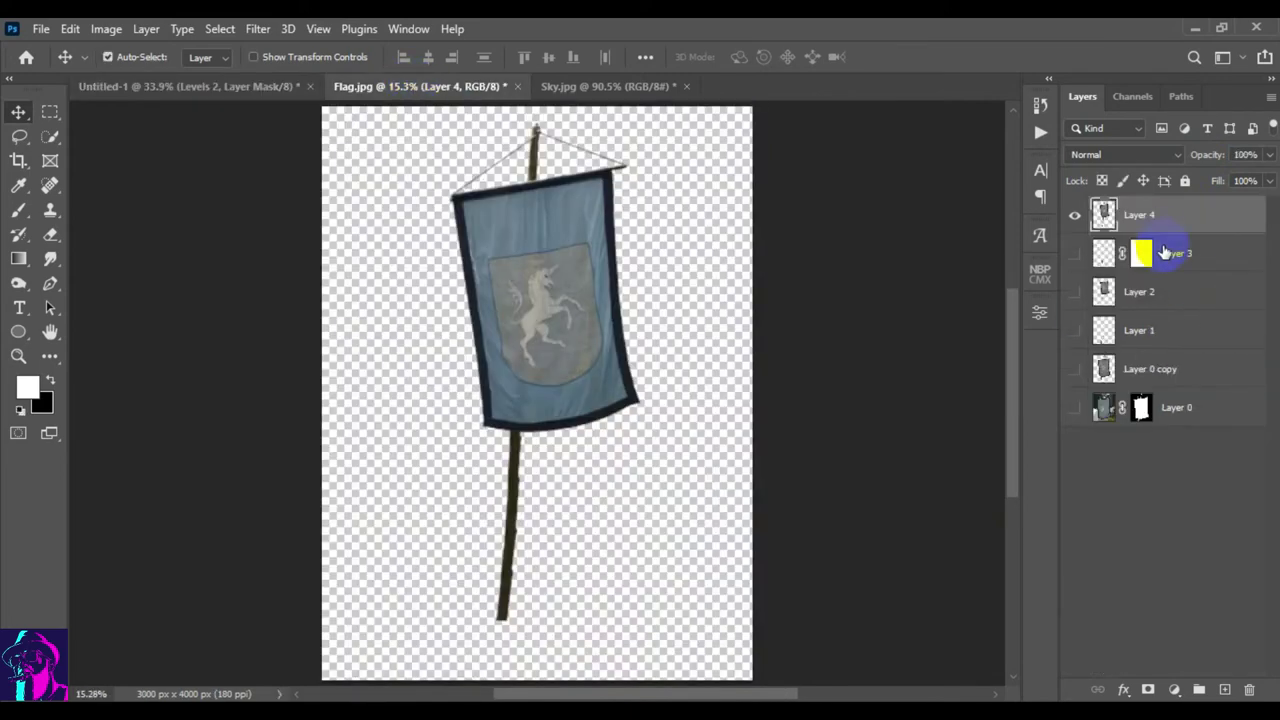
right_click(1189, 213)
click(1100, 272)
mouse_move(1140, 215)
mouse_down()
mouse_move(178, 89)
mouse_move(697, 345)
mouse_up()
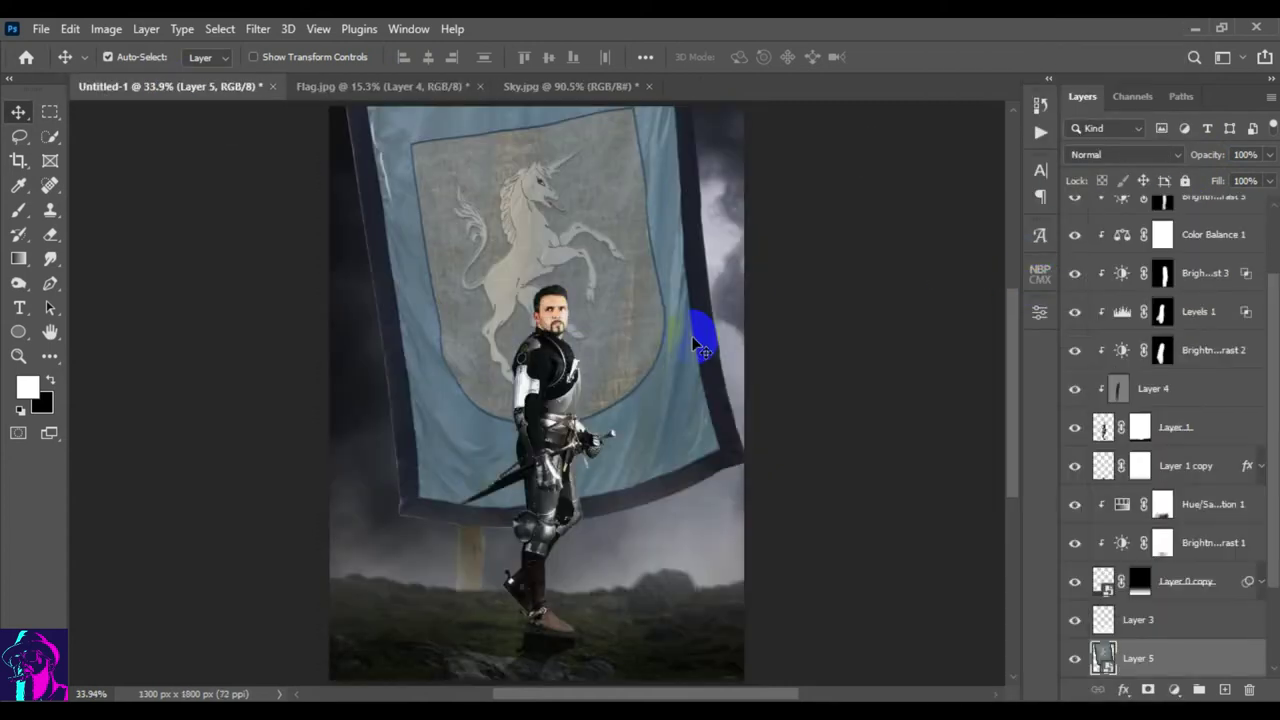
scroll(1165, 415, down, 3)
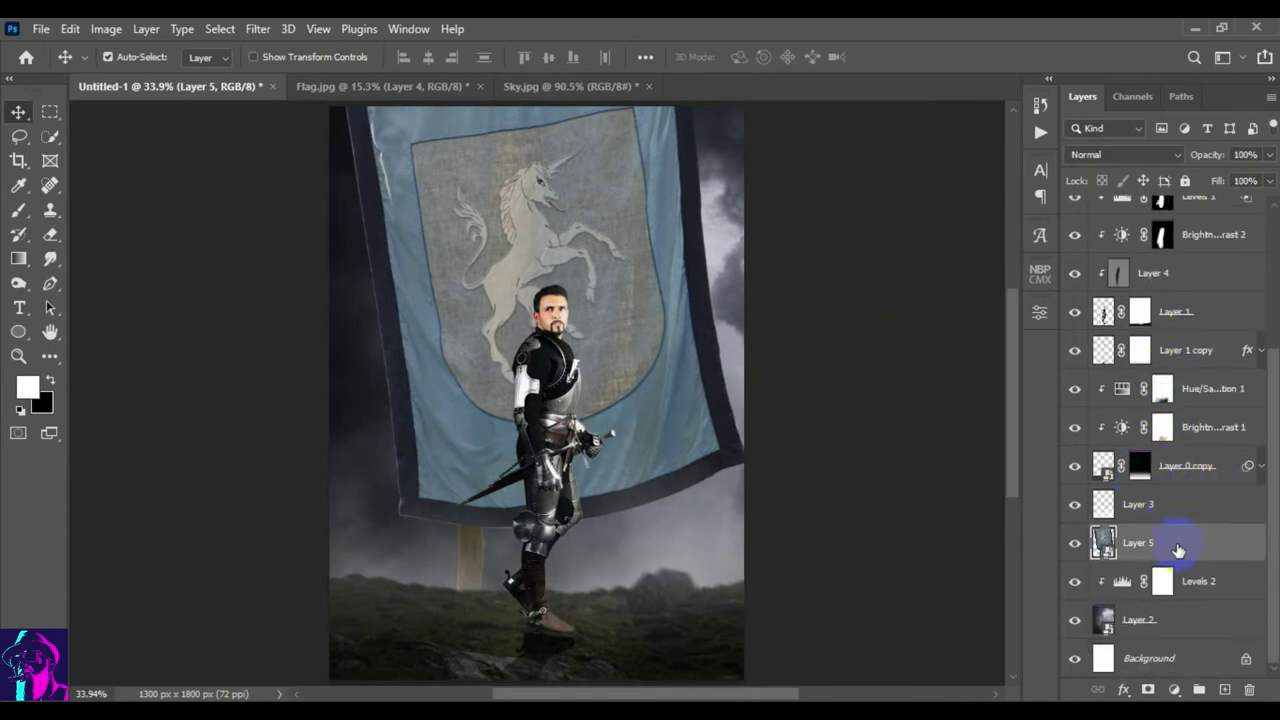
drag(1218, 548, 1200, 372)
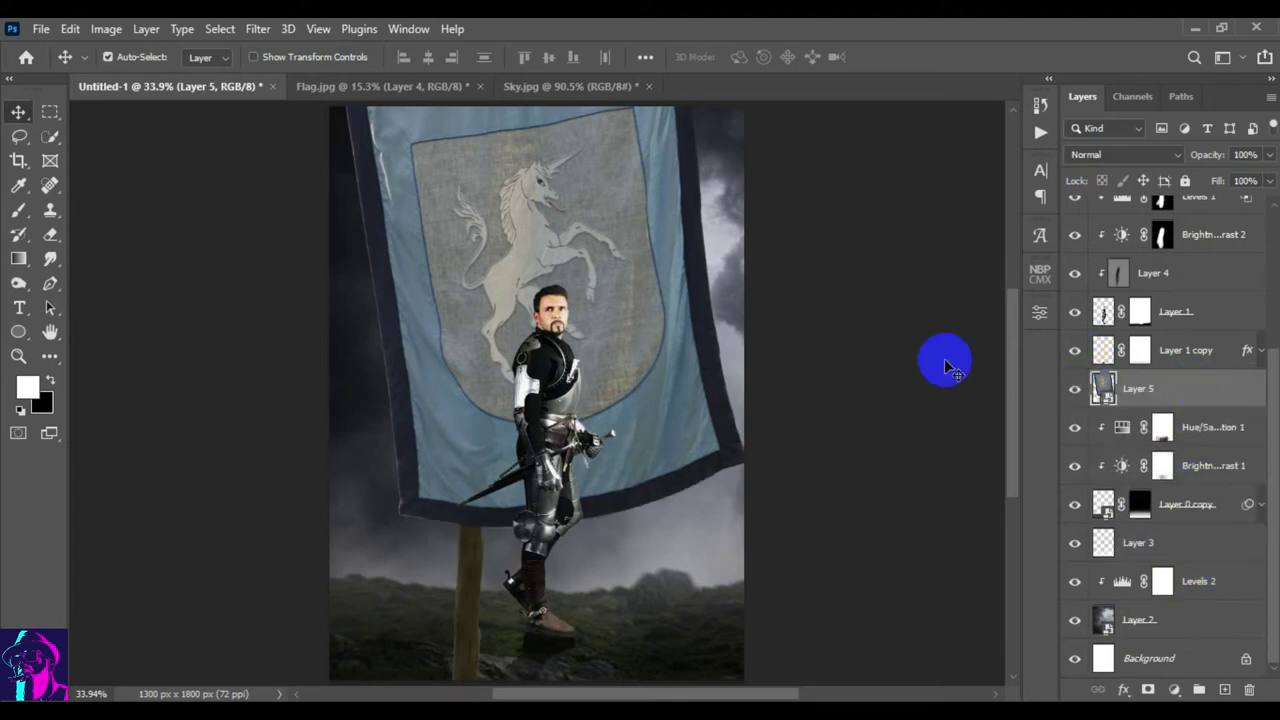
key(ctrl+t)
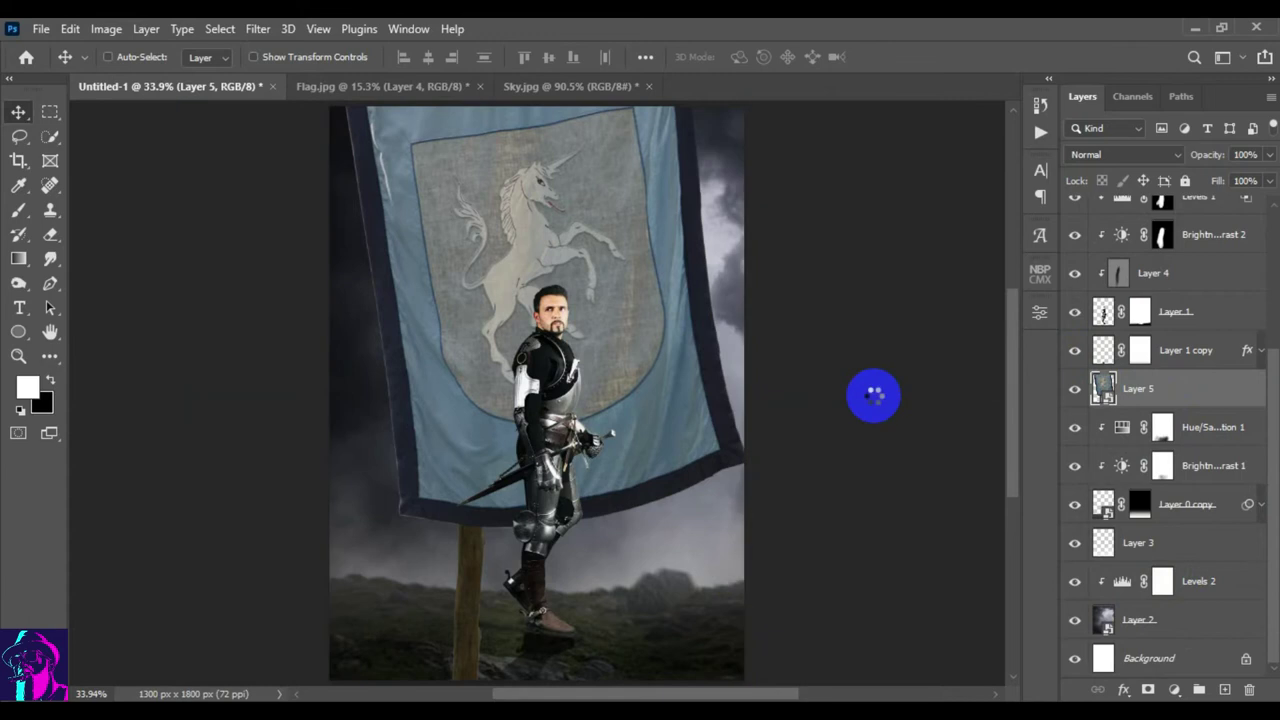
- Scale the banner to 39.3%, tilt it about 6.5° and place it right of the knight
drag(748, 390, 580, 370)
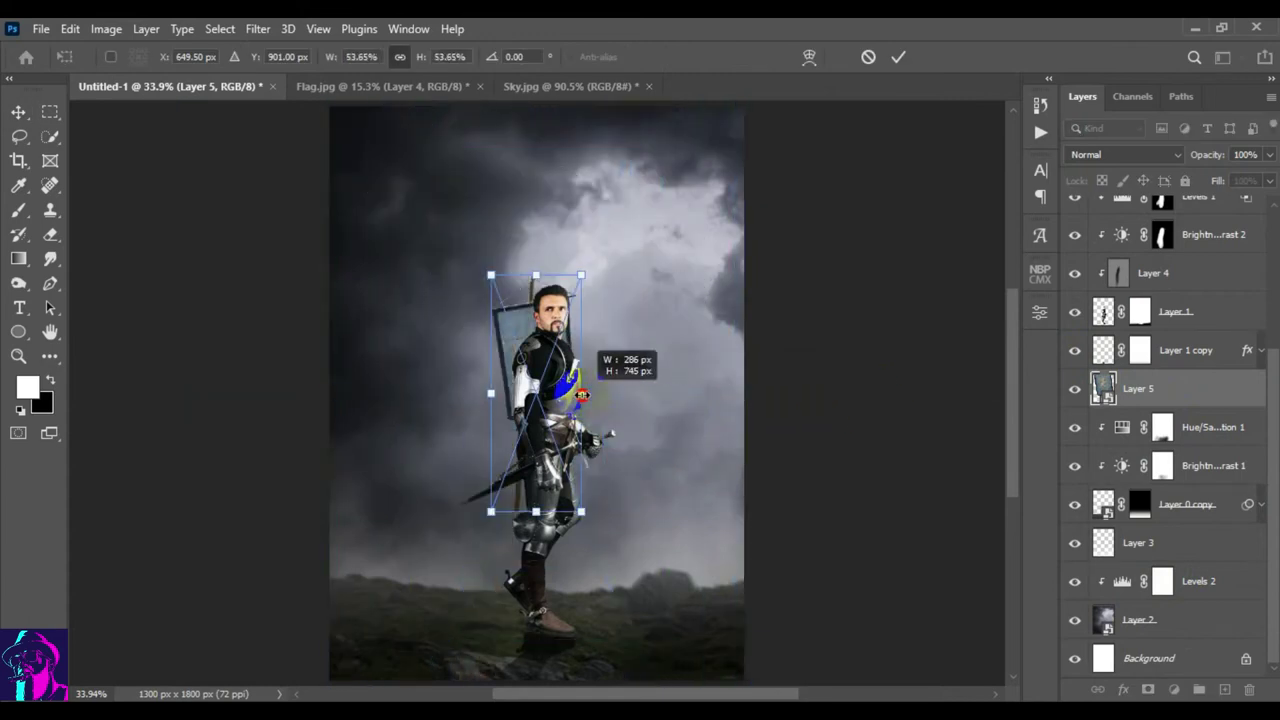
mouse_move(533, 320)
mouse_down()
mouse_move(726, 378)
mouse_move(692, 416)
mouse_up()
mouse_move(743, 486)
mouse_down()
mouse_move(722, 480)
mouse_move(716, 505)
mouse_up()
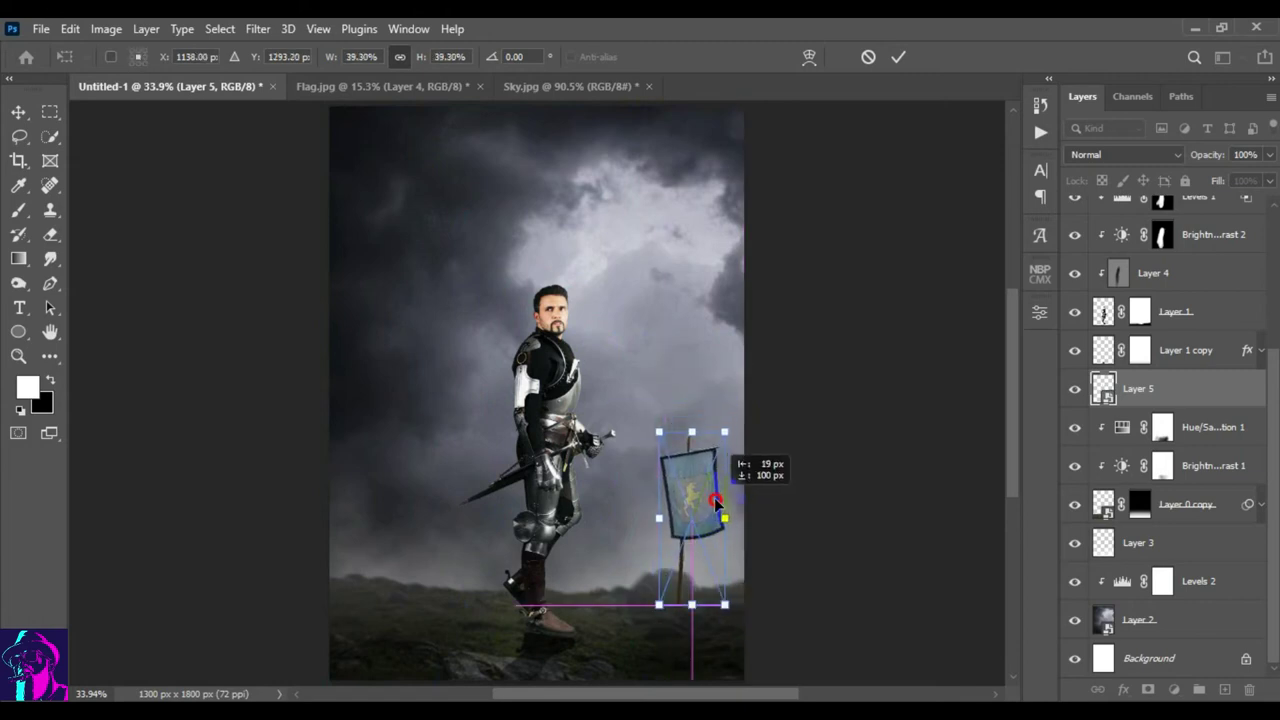
drag(745, 405, 784, 547)
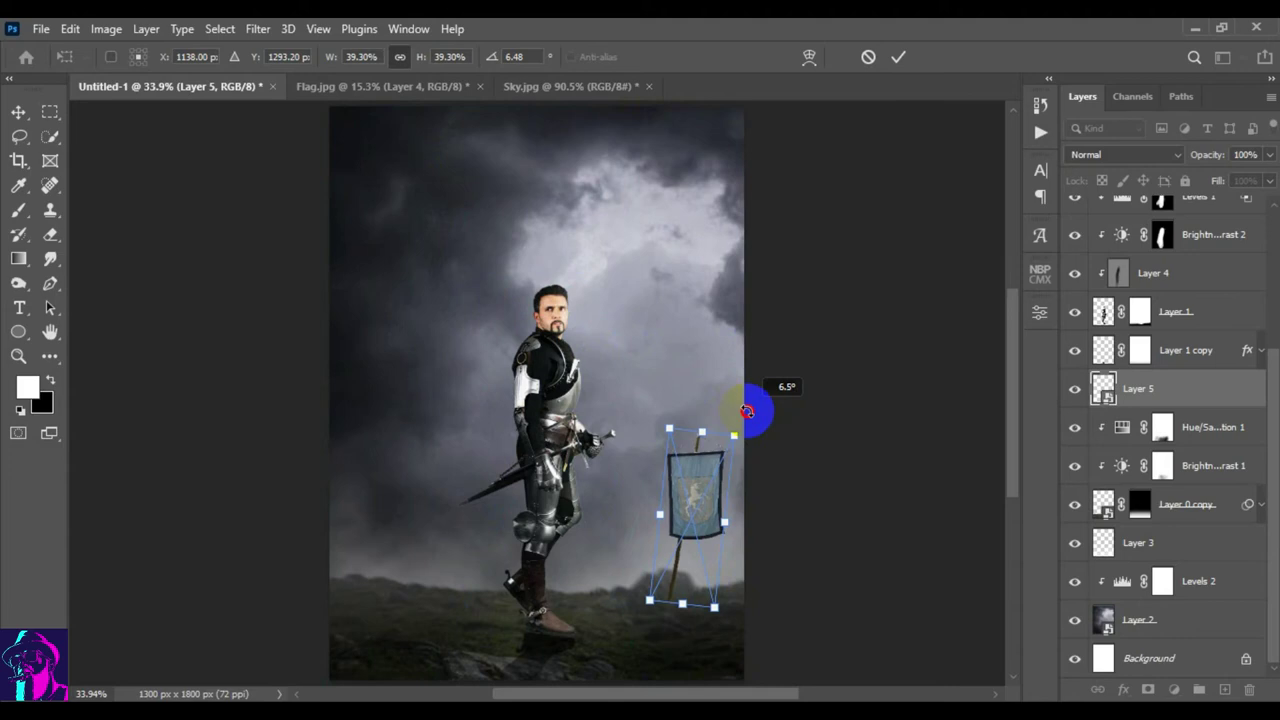
click(898, 56)
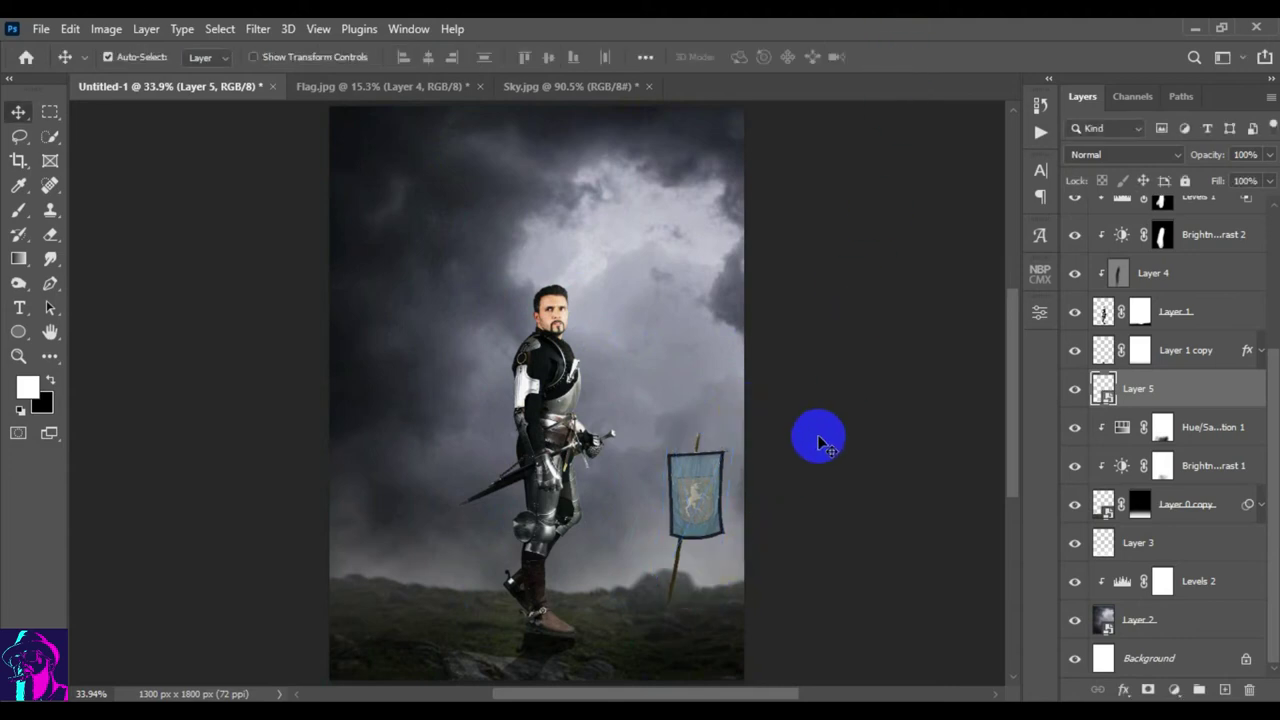
- Nudge the banner and move Layer 5 below Layer 3, behind the mist over the ground
drag(695, 495, 694, 499)
key(ctrl)
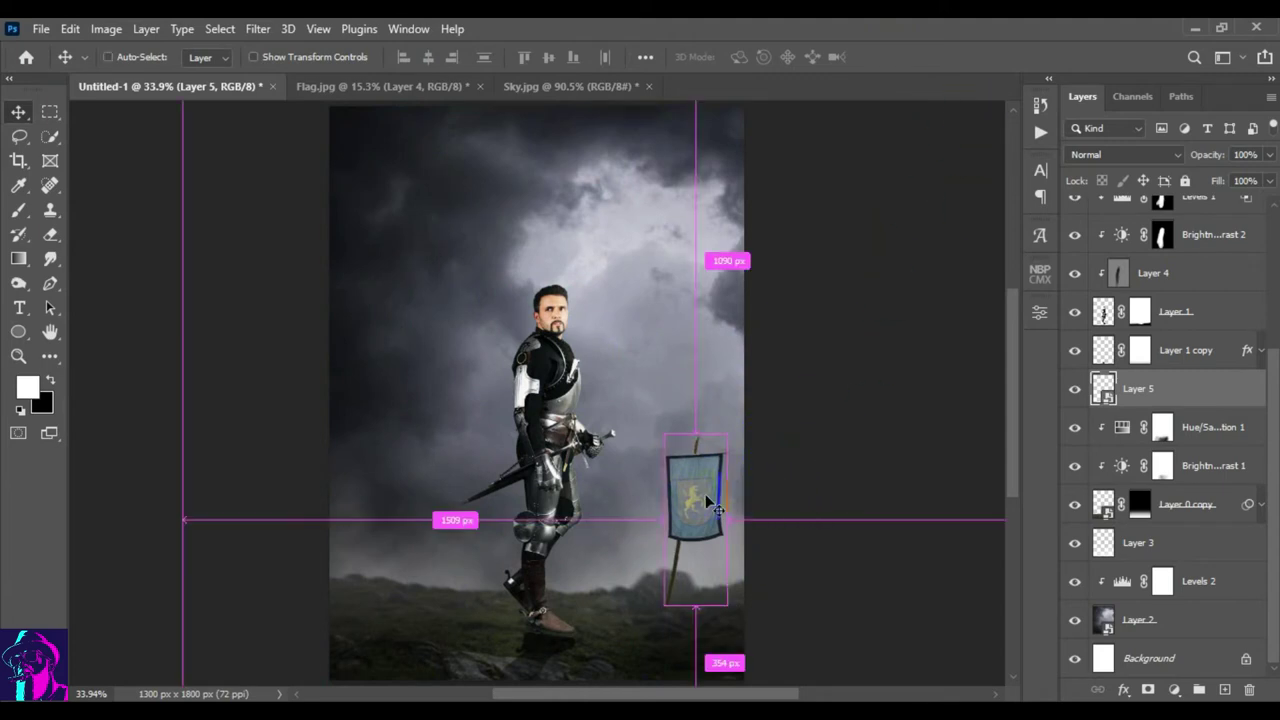
scroll(718, 508, up, 5)
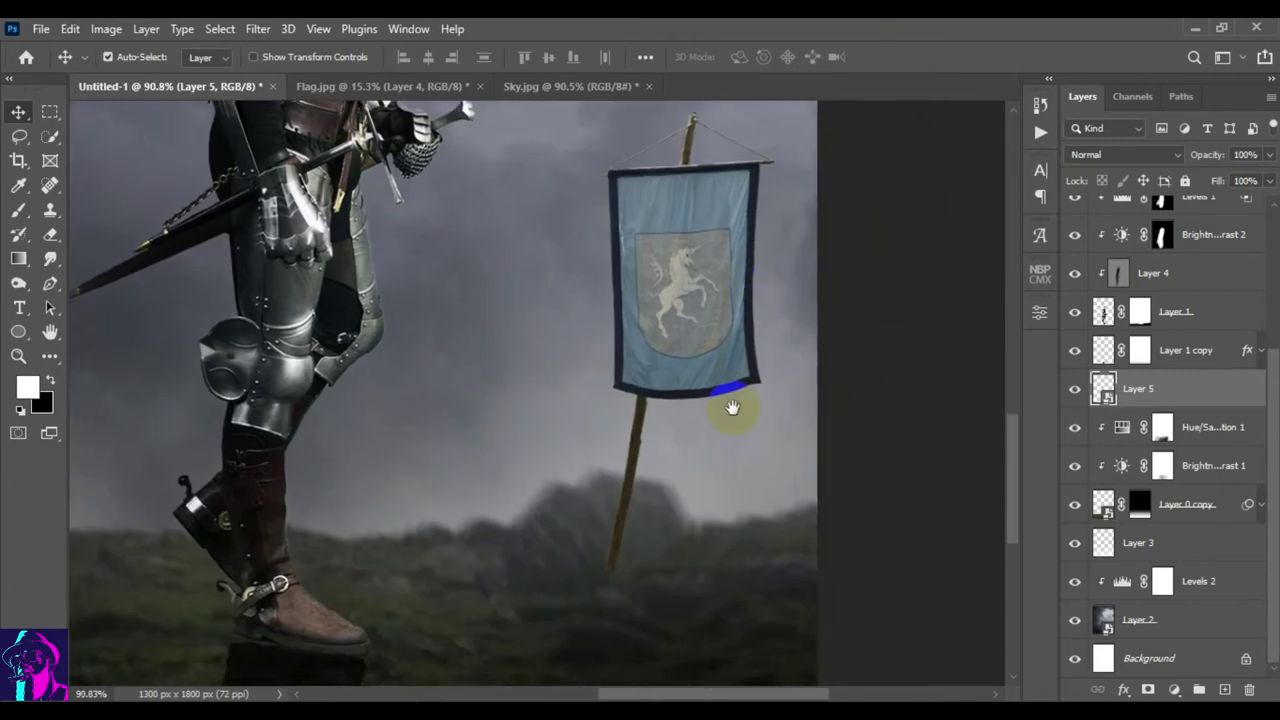
drag(732, 407, 734, 386)
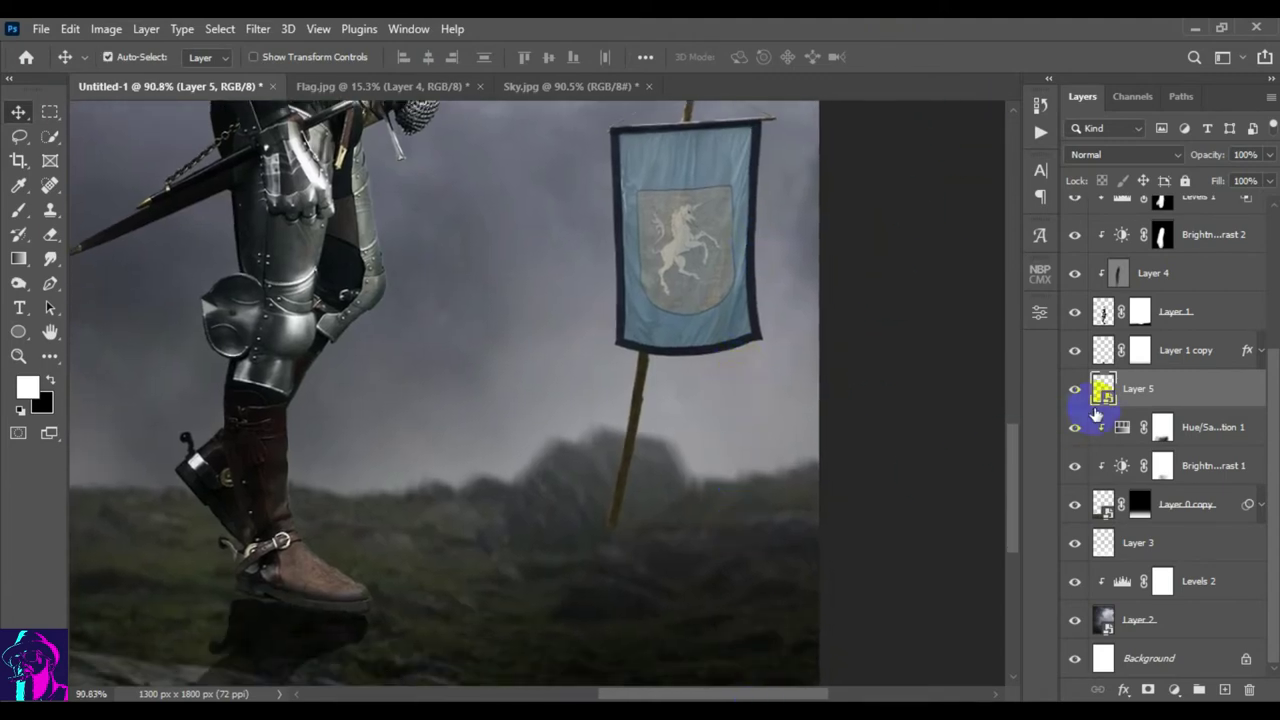
drag(1190, 393, 1210, 522)
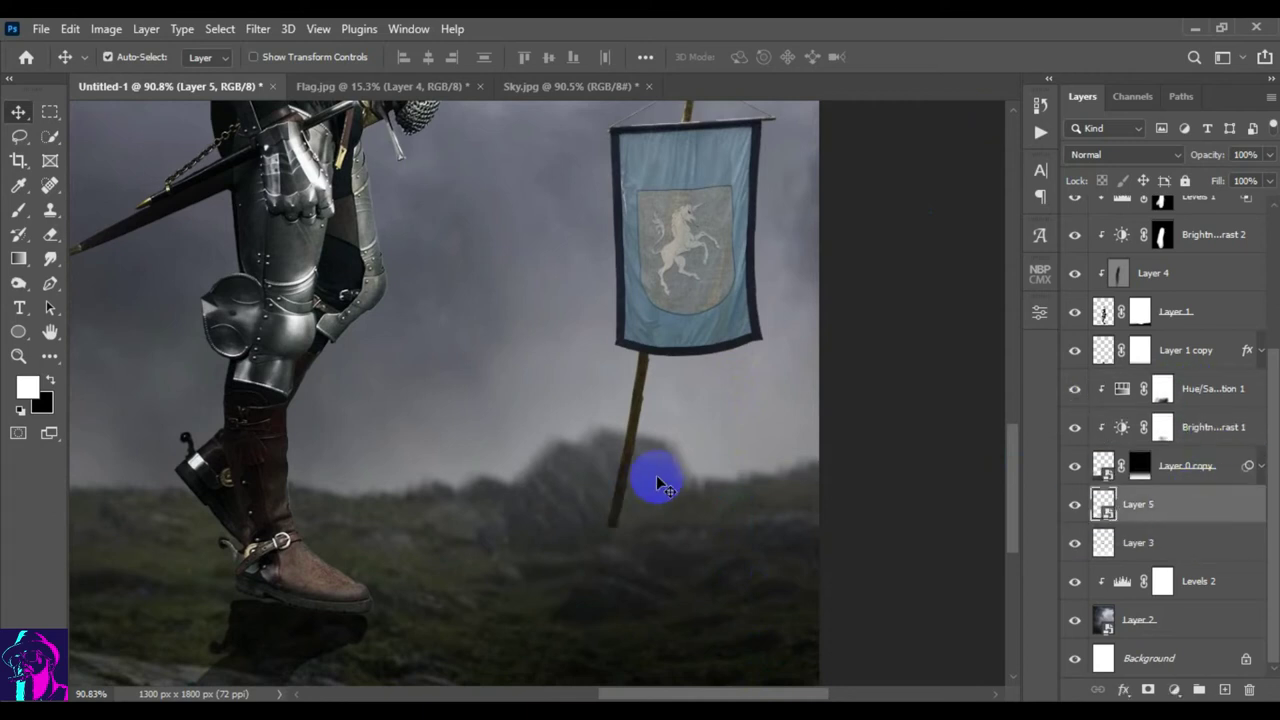
drag(1072, 472, 1074, 513)
click(1072, 546)
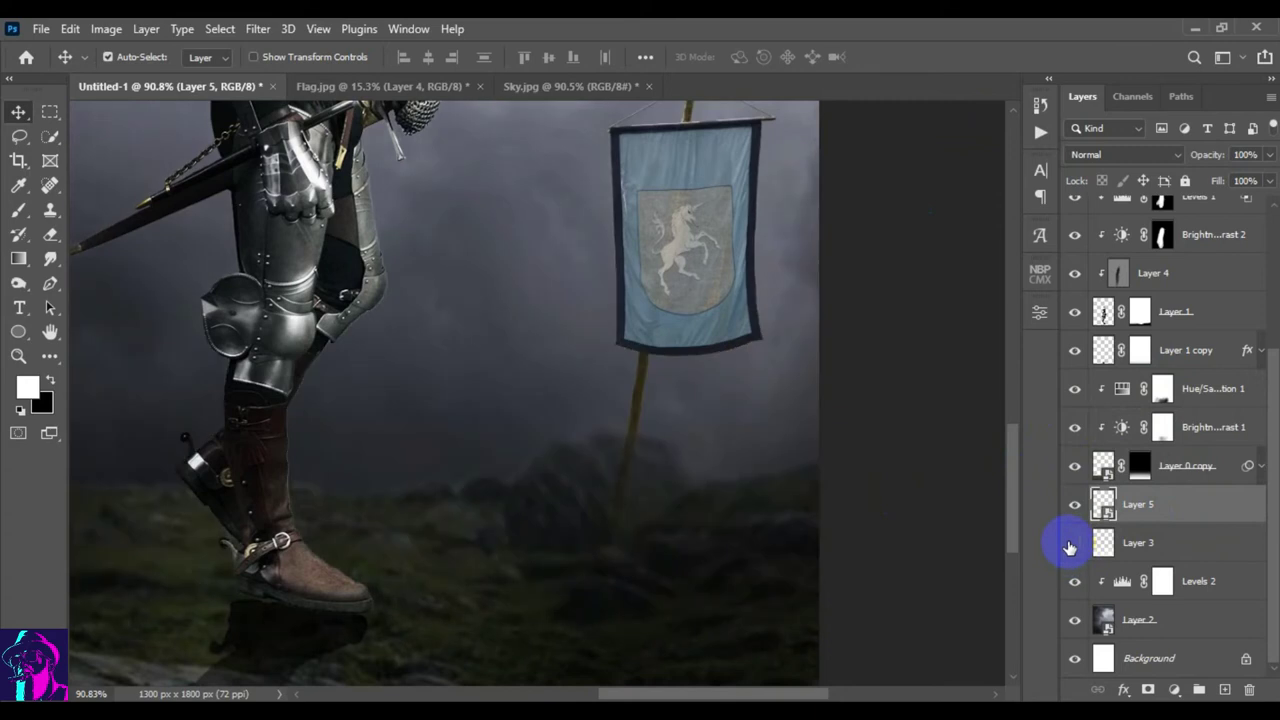
drag(1190, 508, 1191, 553)
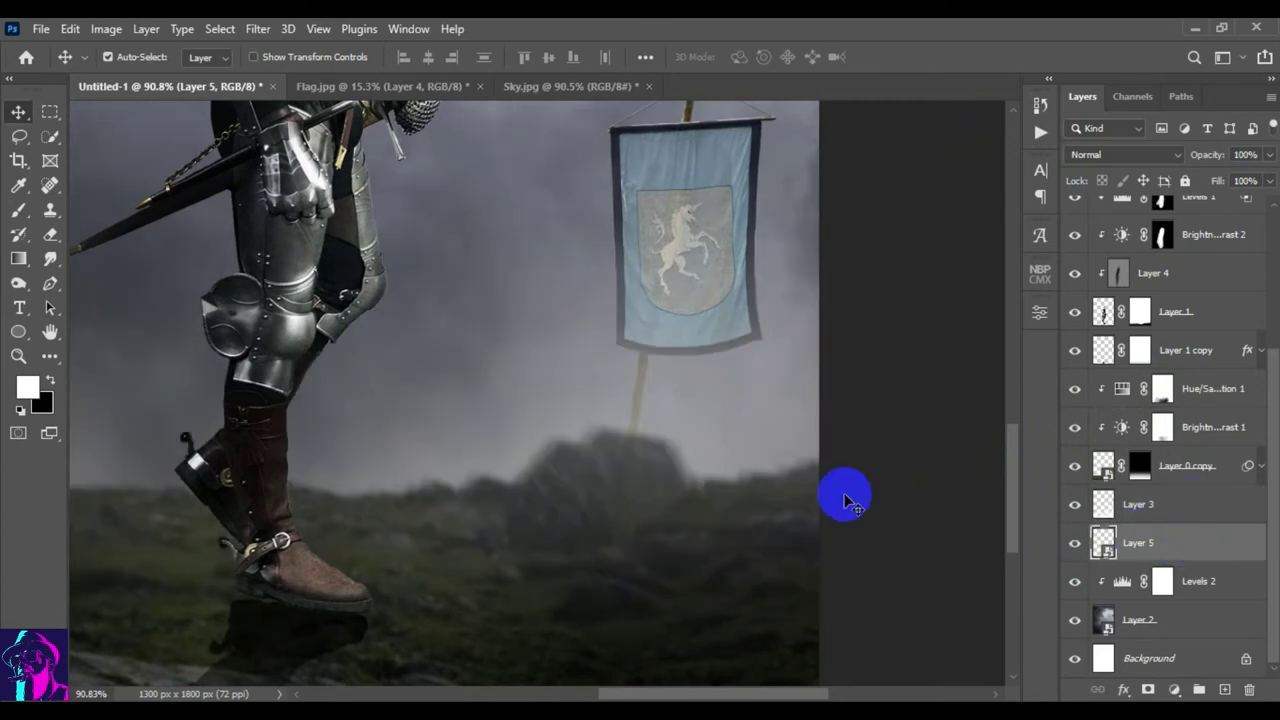
- Fit the composition in view and shift the banner slightly into its final spot
scroll(775, 465, up, 2)
scroll(600, 430, up, 1)
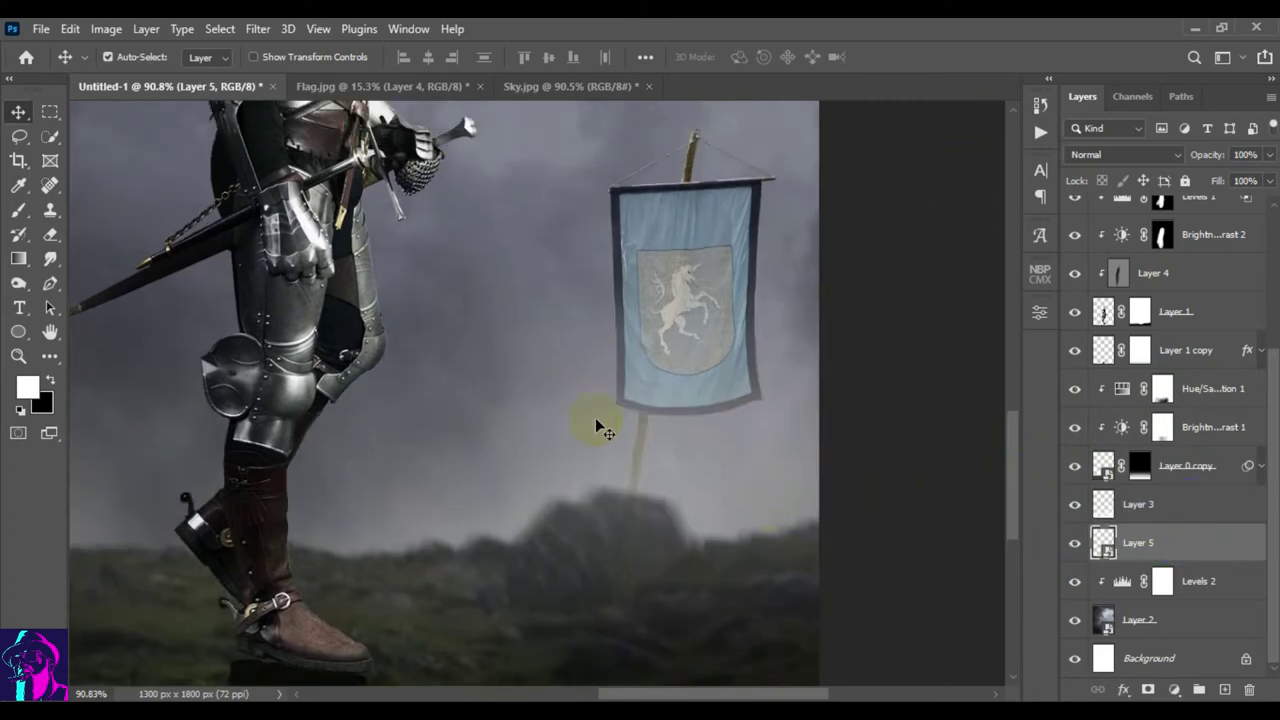
key(ctrl+0)
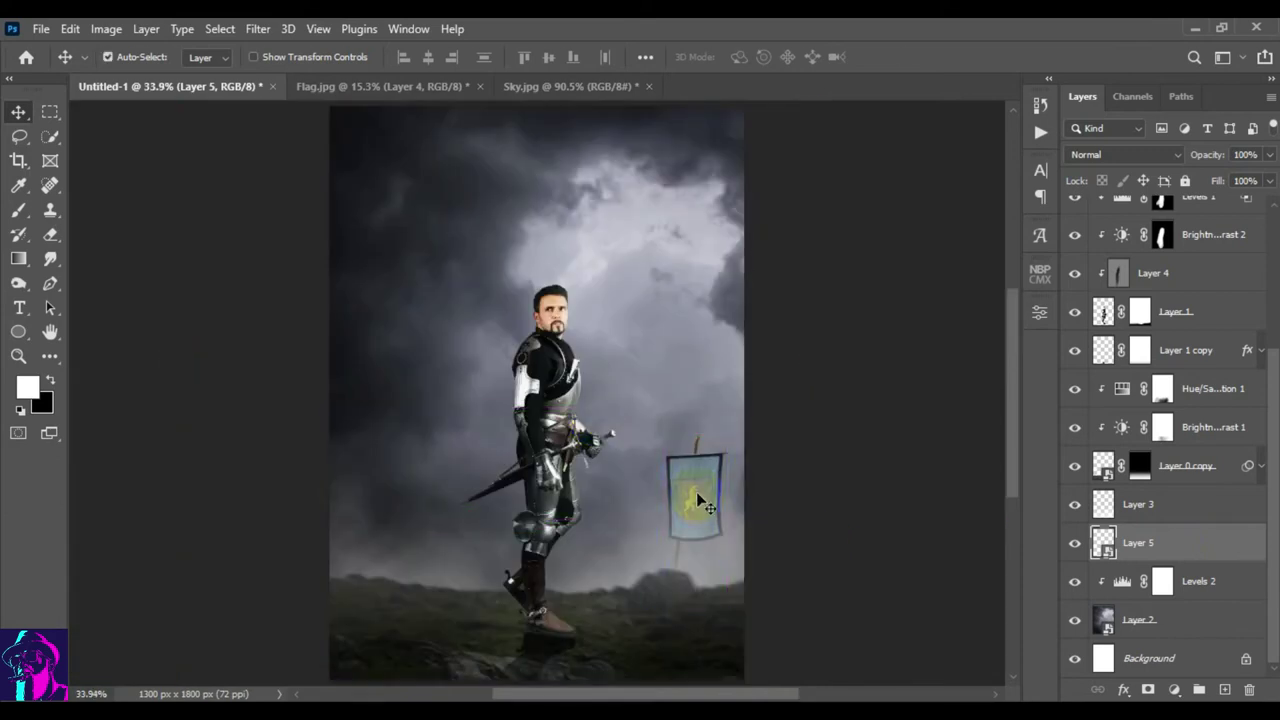
key(ctrl+t)
drag(698, 494, 737, 515)
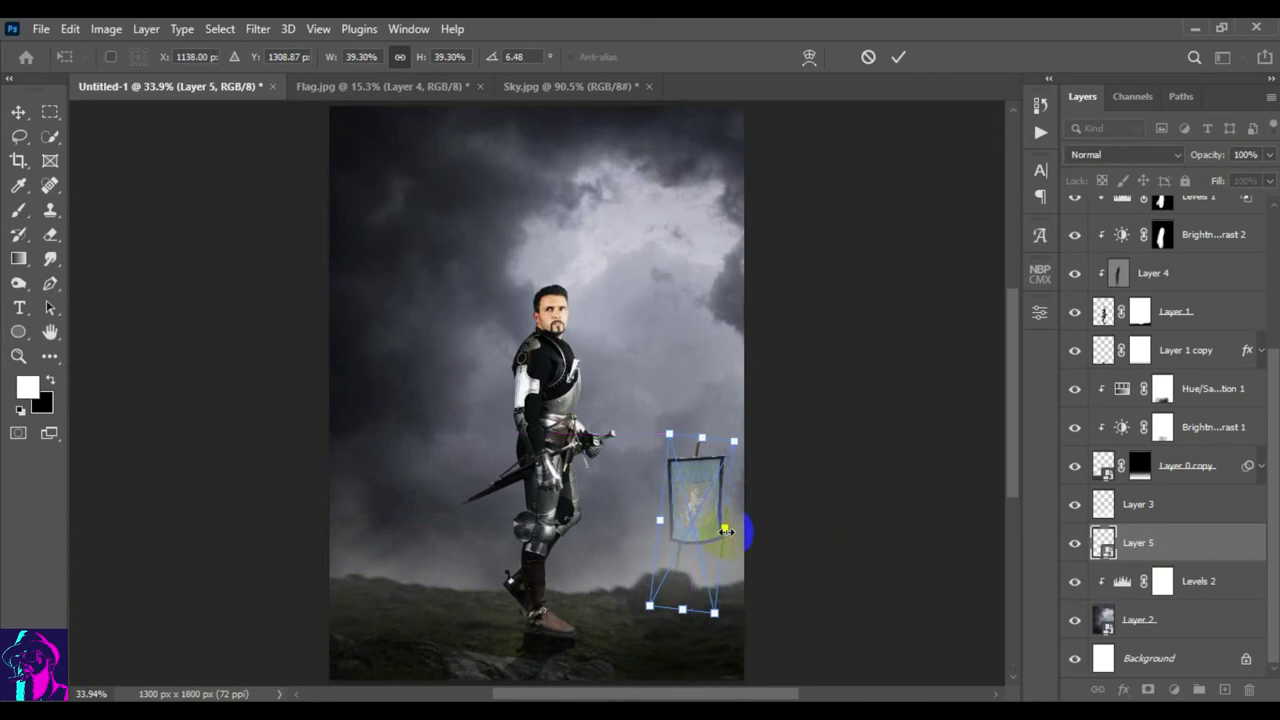
click(899, 56)
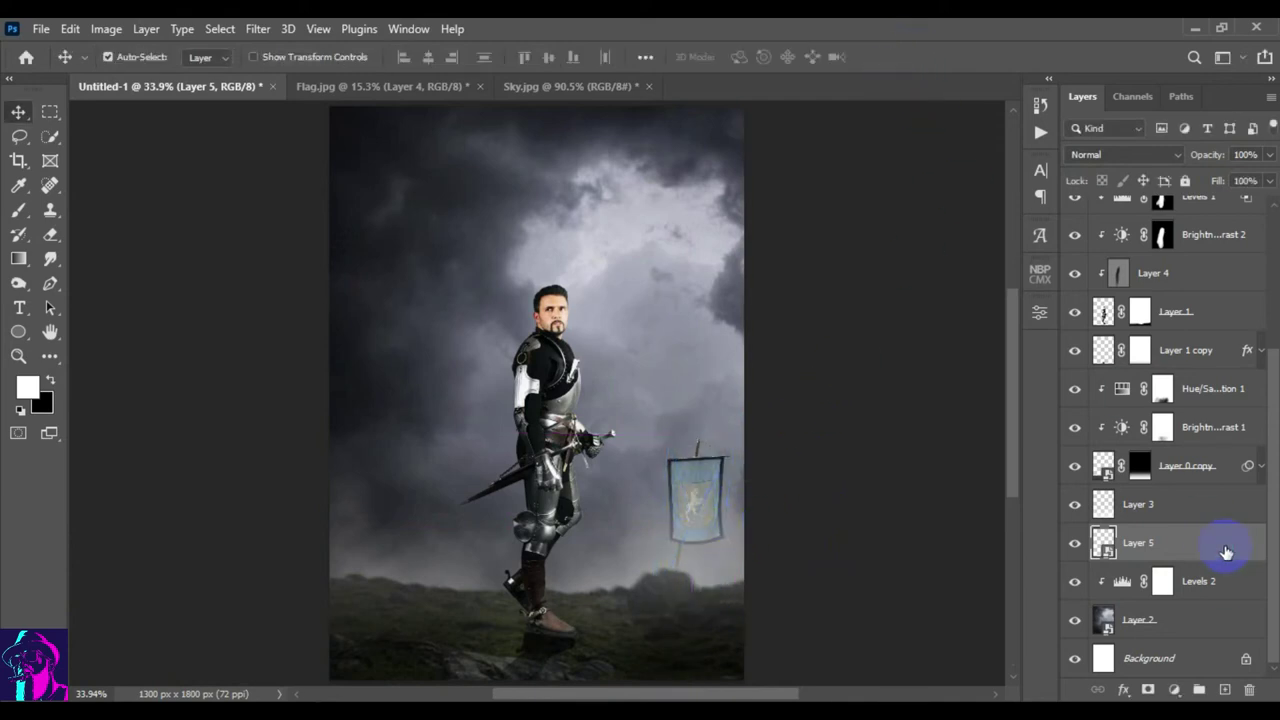
- Duplicate Layer 5 as Layer 5 copy, hide the copy, and reselect the original banner
right_click(1226, 552)
click(1050, 74)
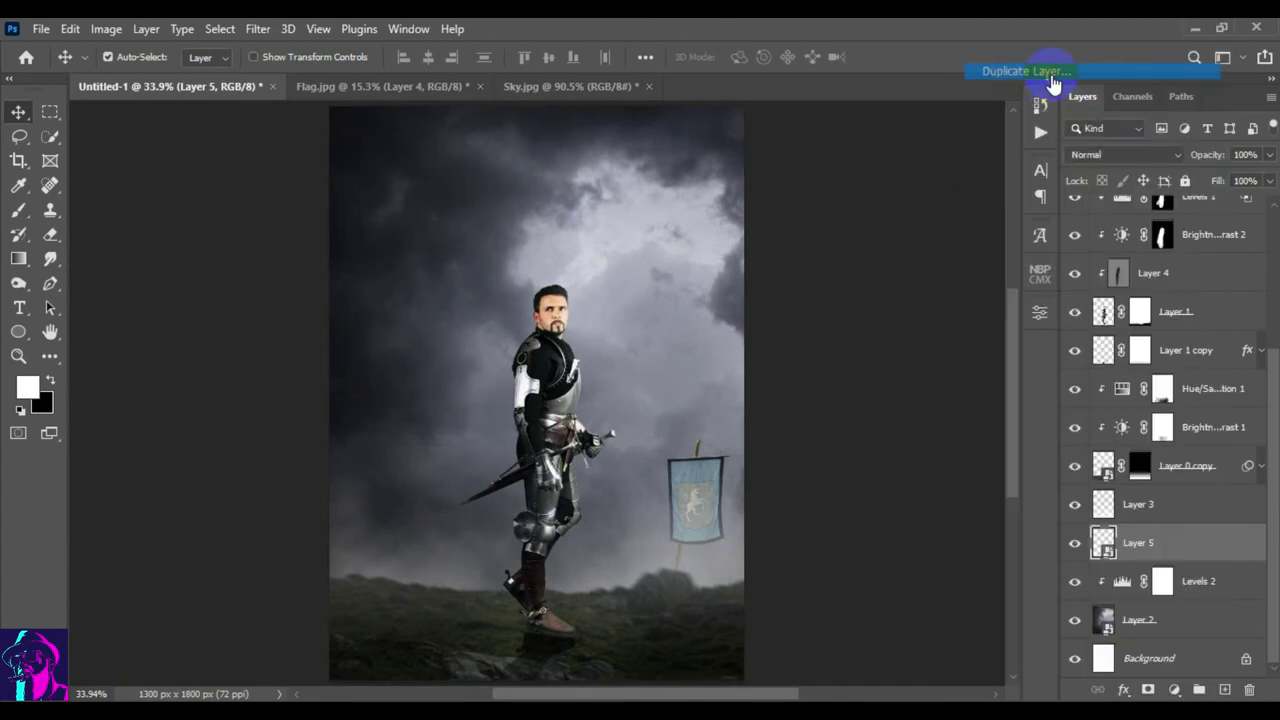
click(795, 197)
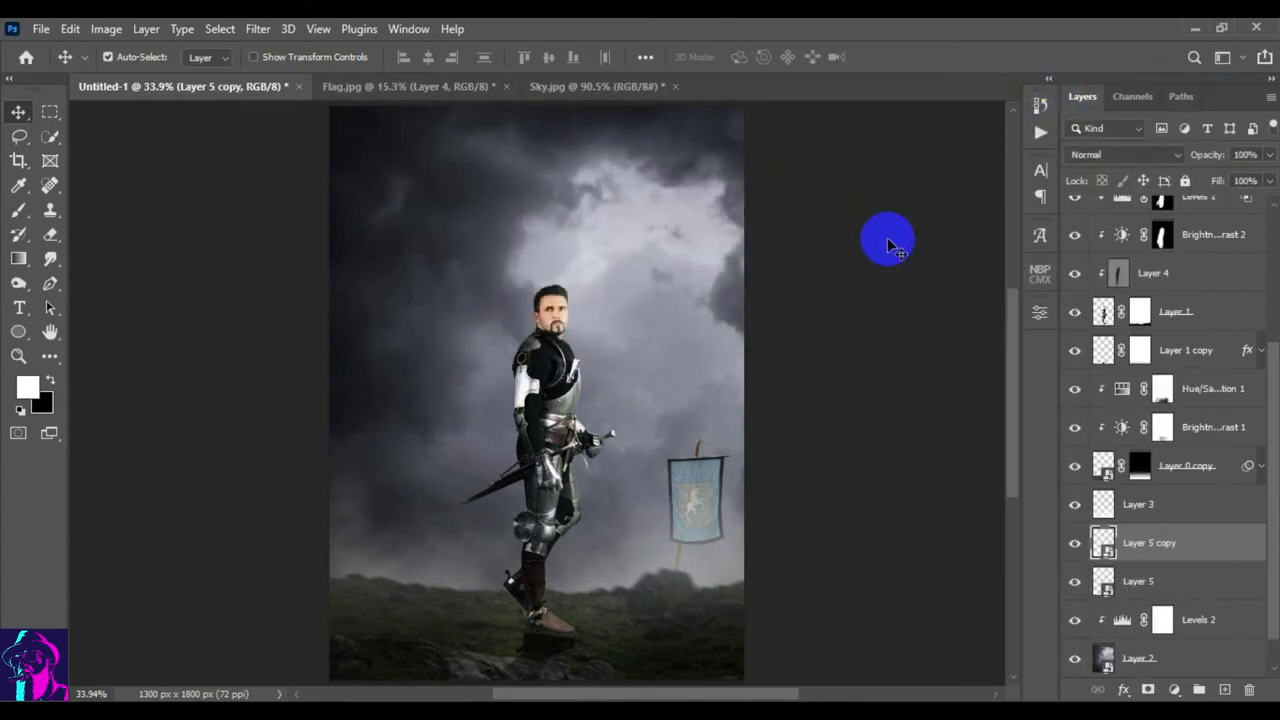
scroll(766, 523, up, 2)
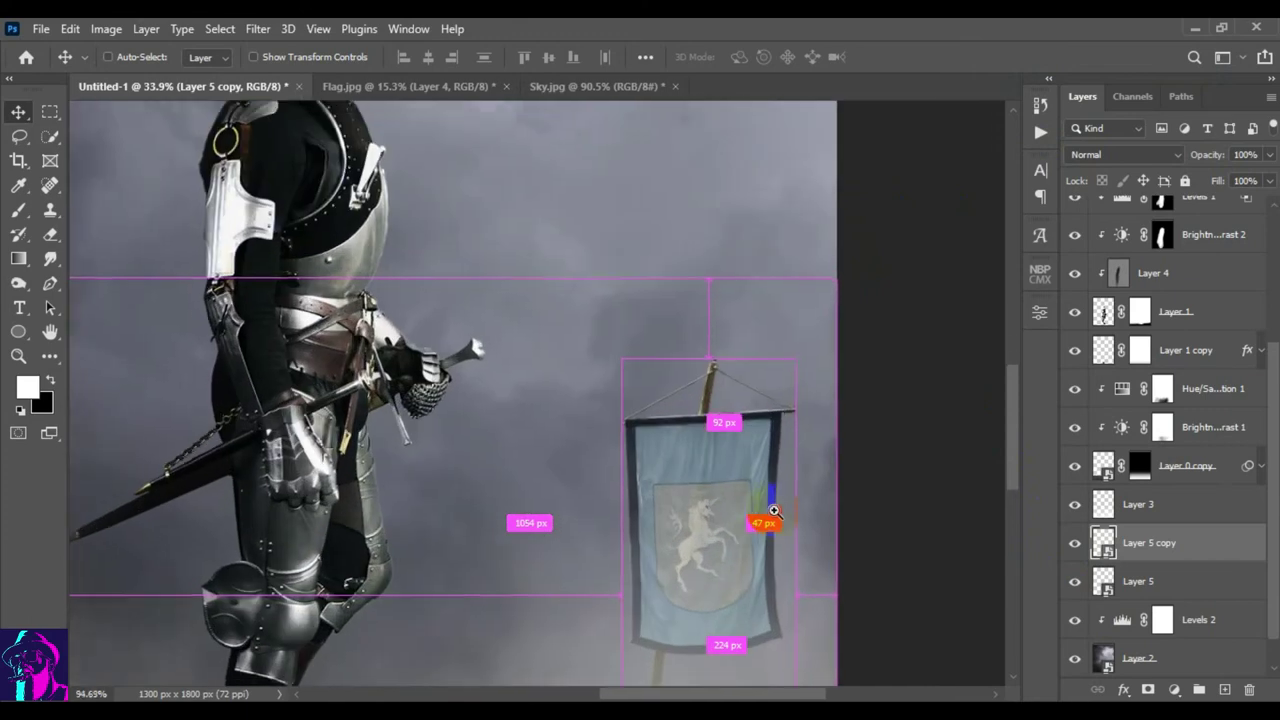
scroll(743, 343, up, 1)
scroll(742, 348, up, 1)
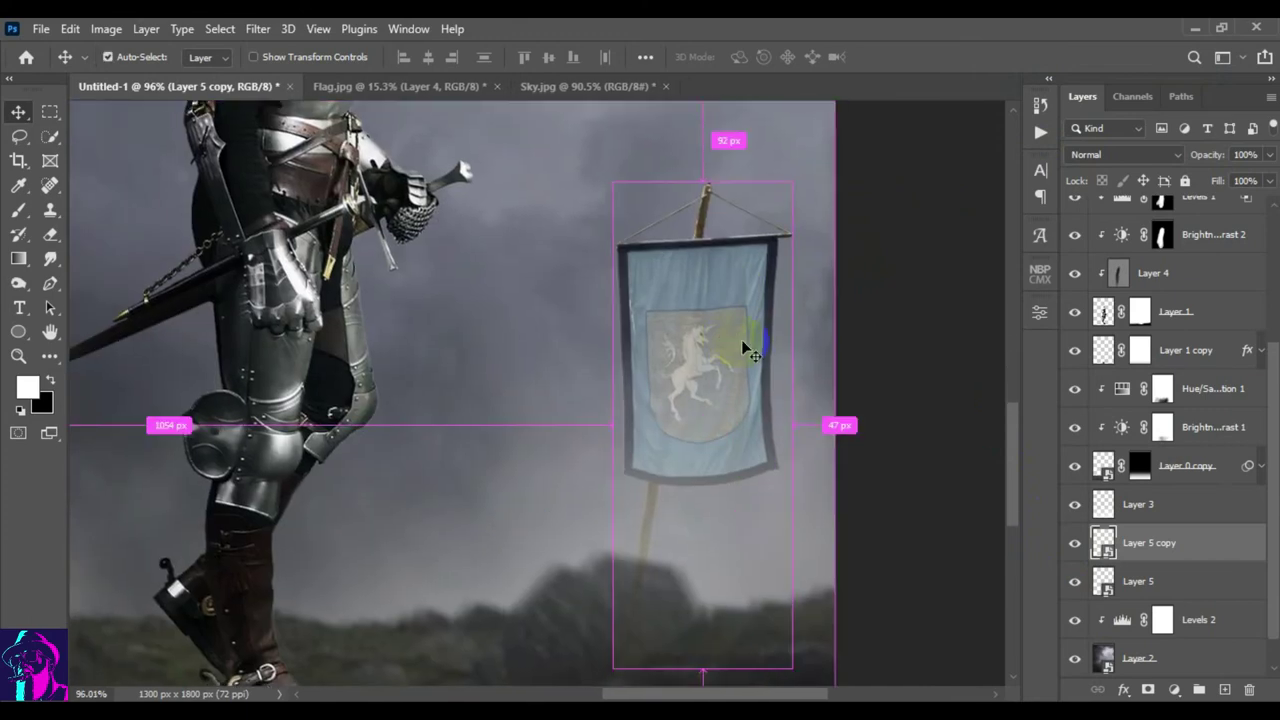
scroll(742, 348, down, 4)
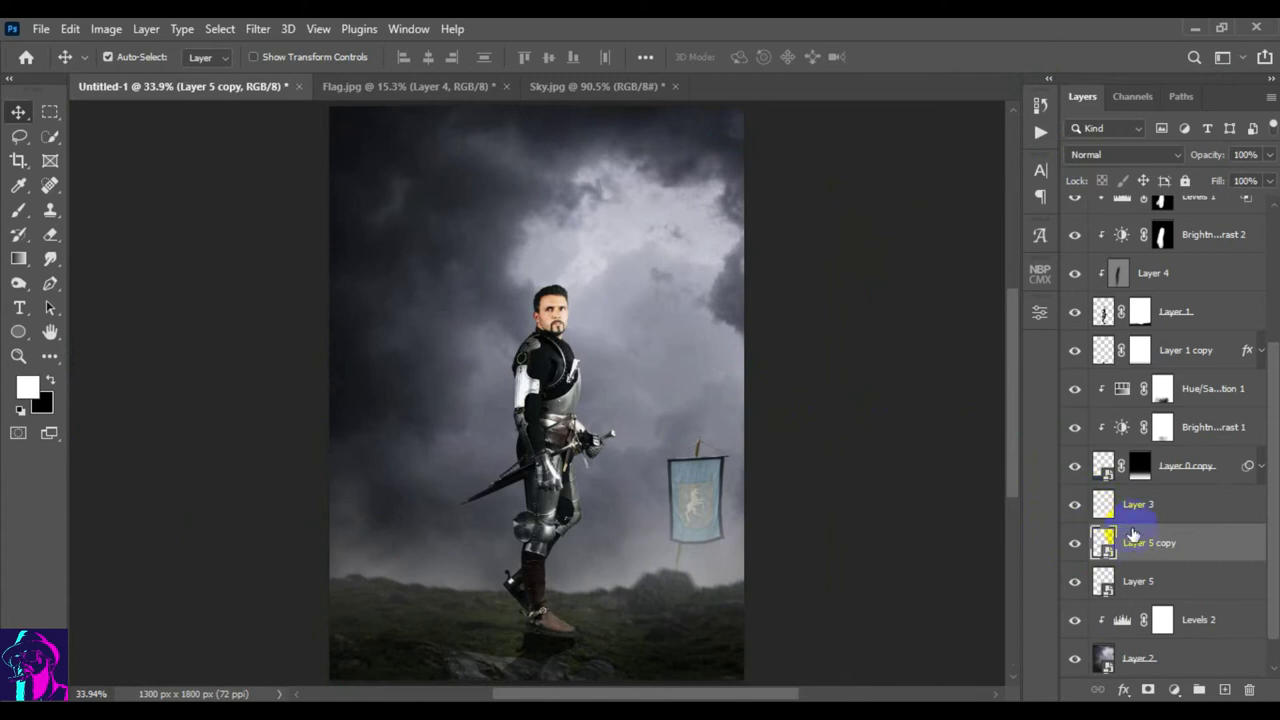
click(1074, 547)
click(1155, 582)
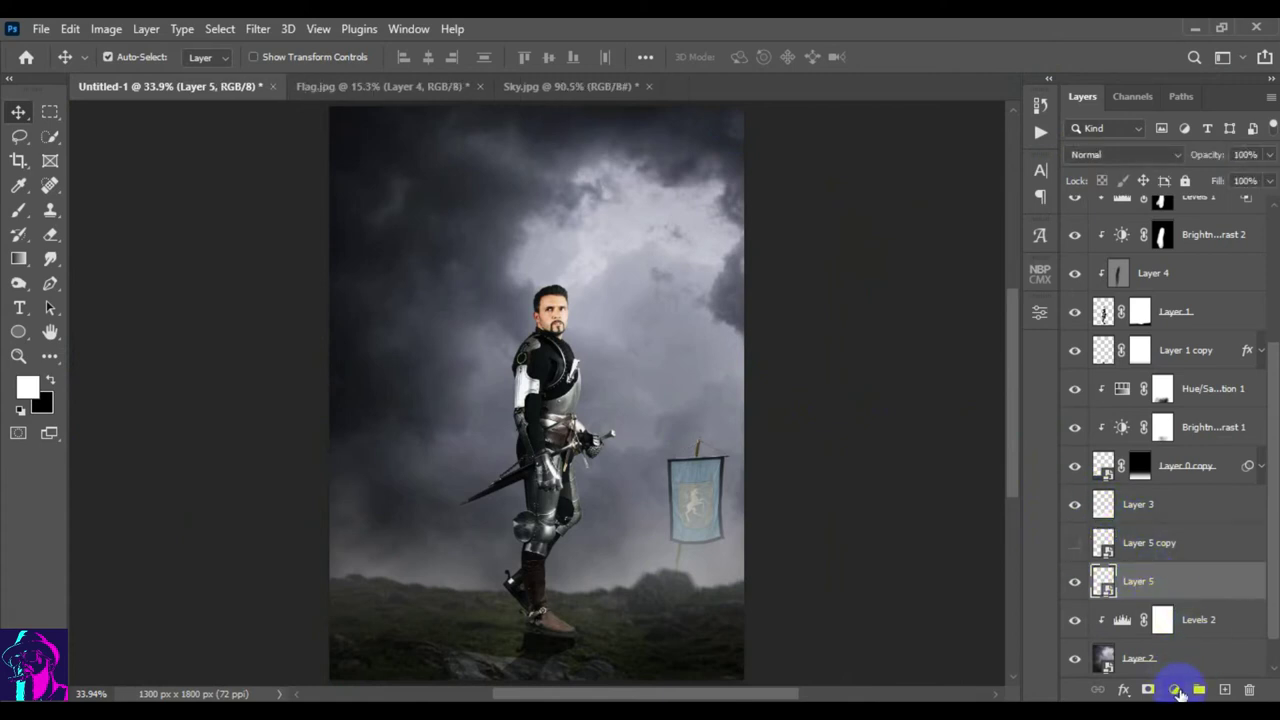
- Add an Exposure layer clipped to Layer 5 with Exposure -0.61, Offset 0, Gamma 0.66
click(1176, 690)
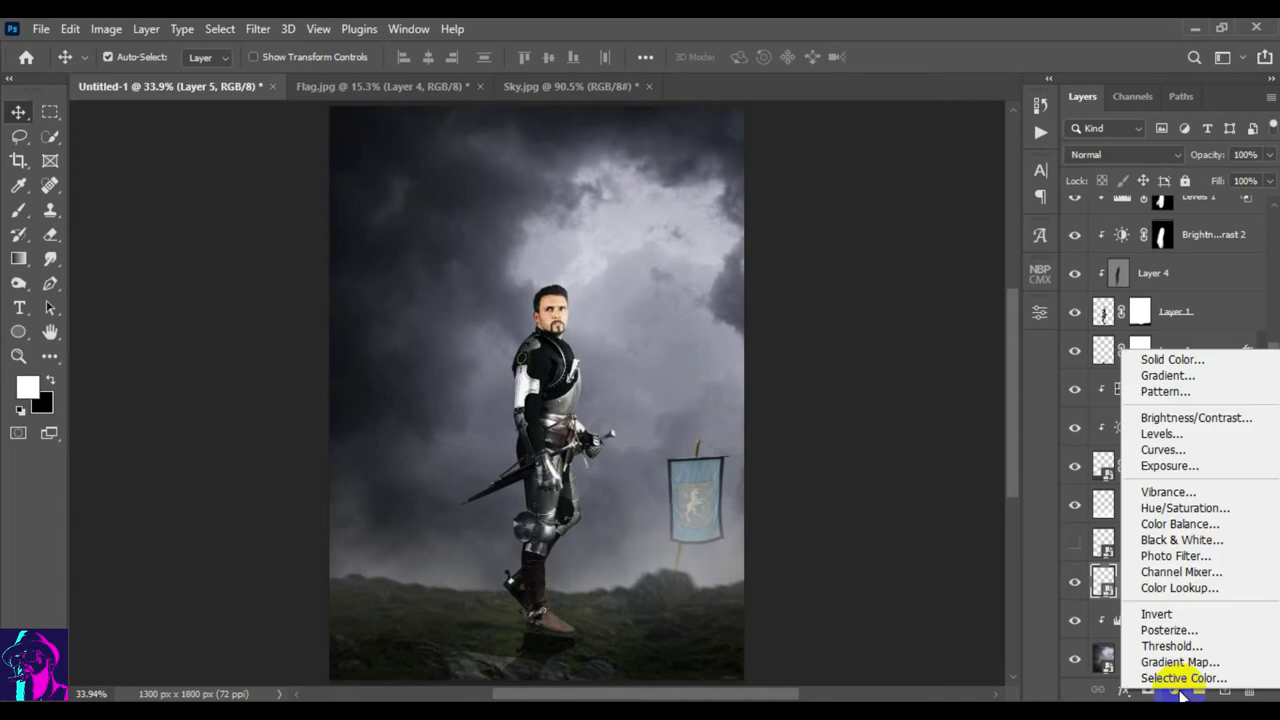
click(1186, 468)
drag(884, 412, 878, 412)
key(ctrl+alt+g)
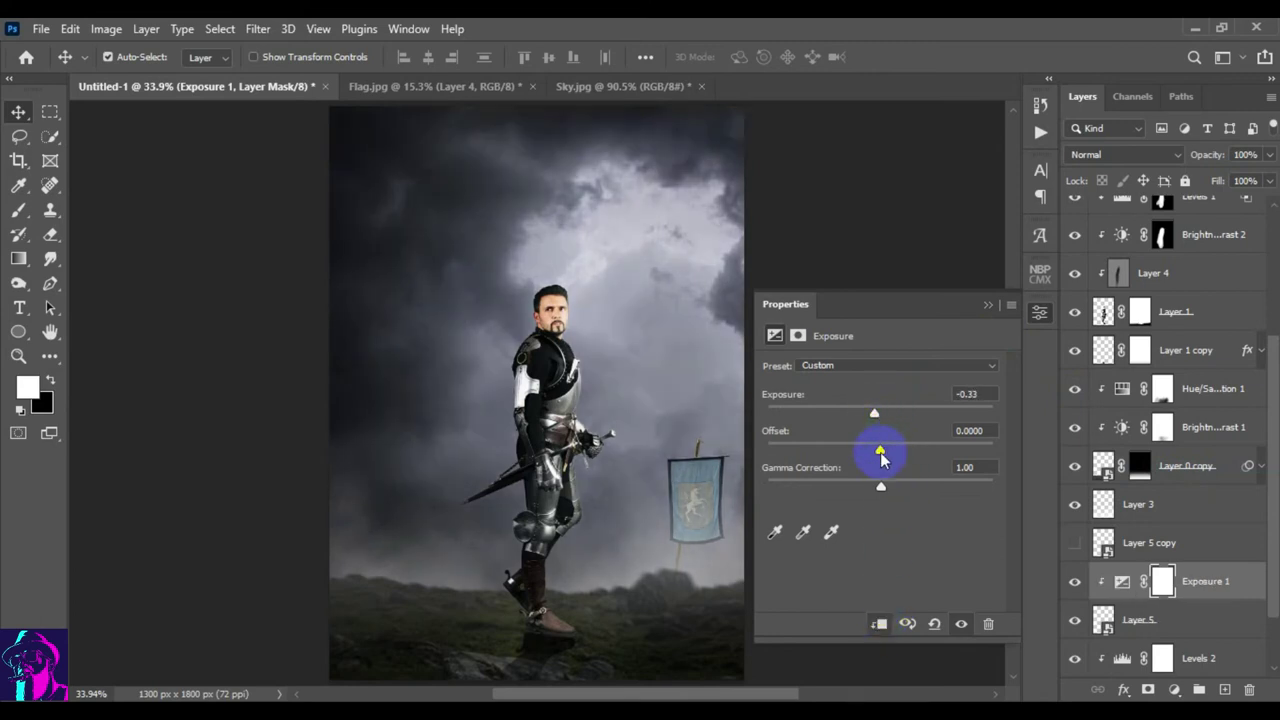
drag(885, 490, 874, 452)
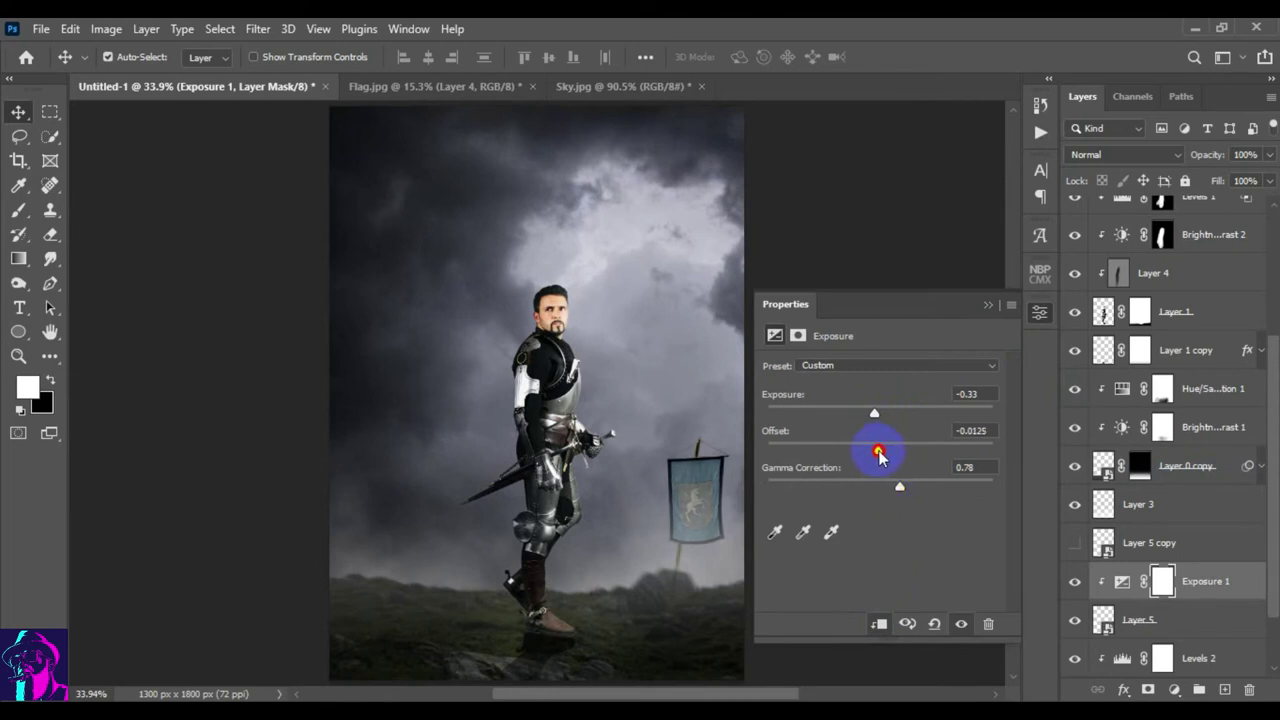
drag(990, 430, 946, 430)
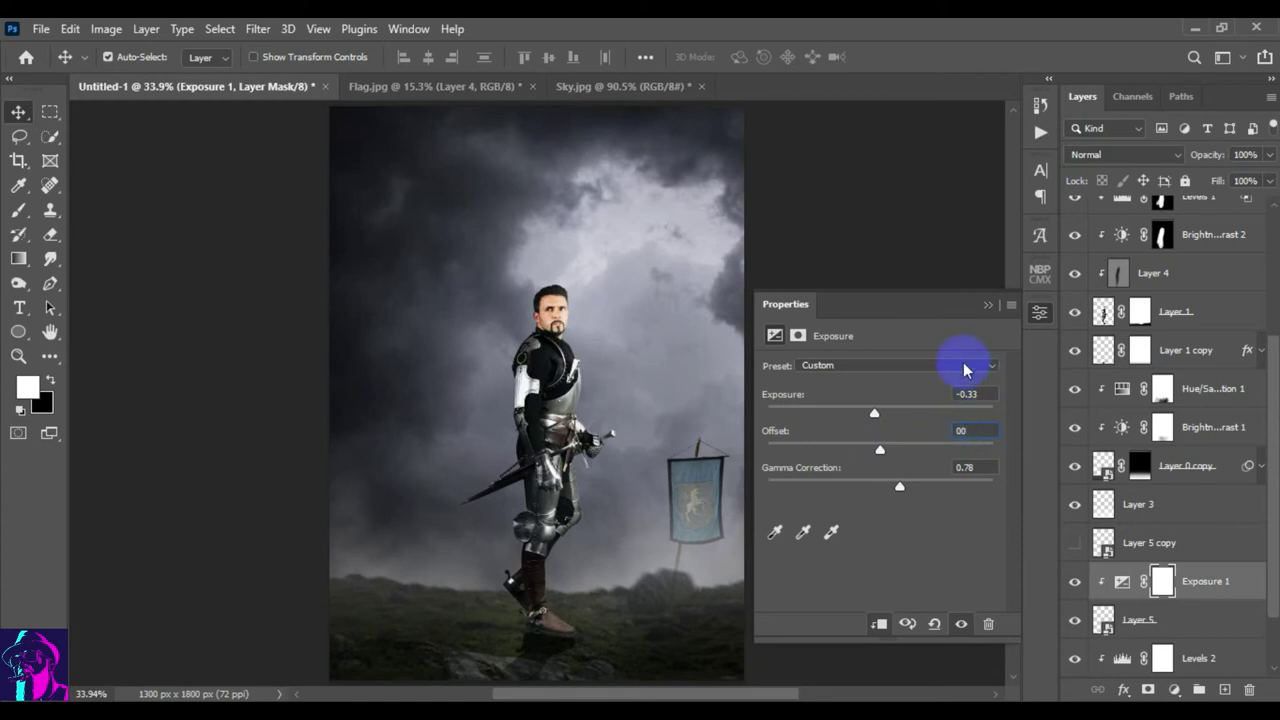
drag(874, 414, 871, 416)
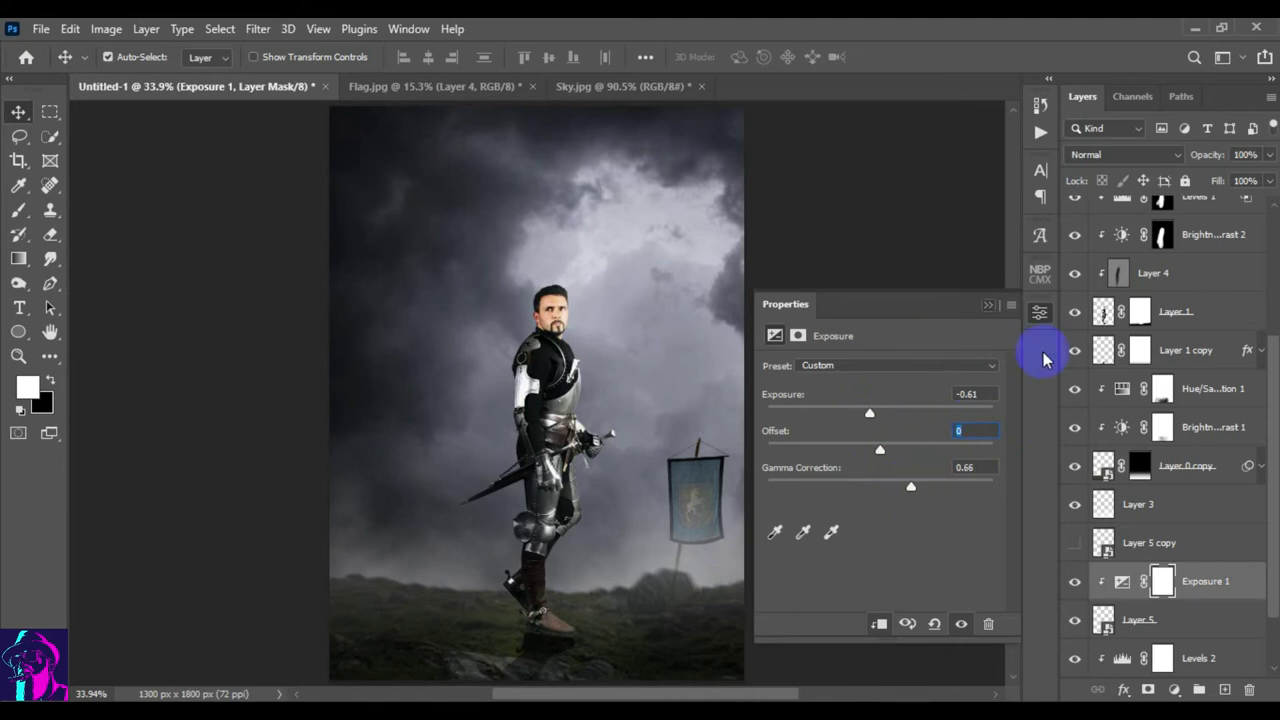
click(1162, 585)
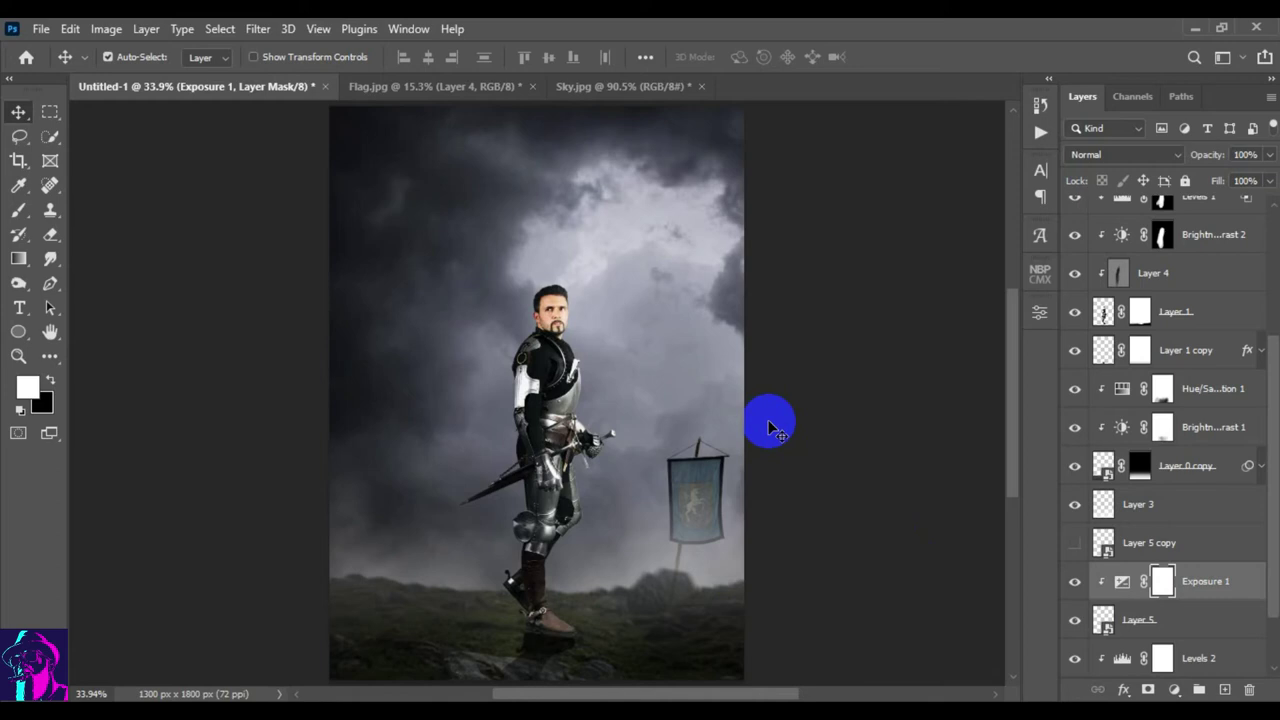
click(1074, 584)
- Paint black with a soft brush on the Exposure 1 mask over the unicorn emblem
click(18, 210)
right_click(636, 437)
click(903, 86)
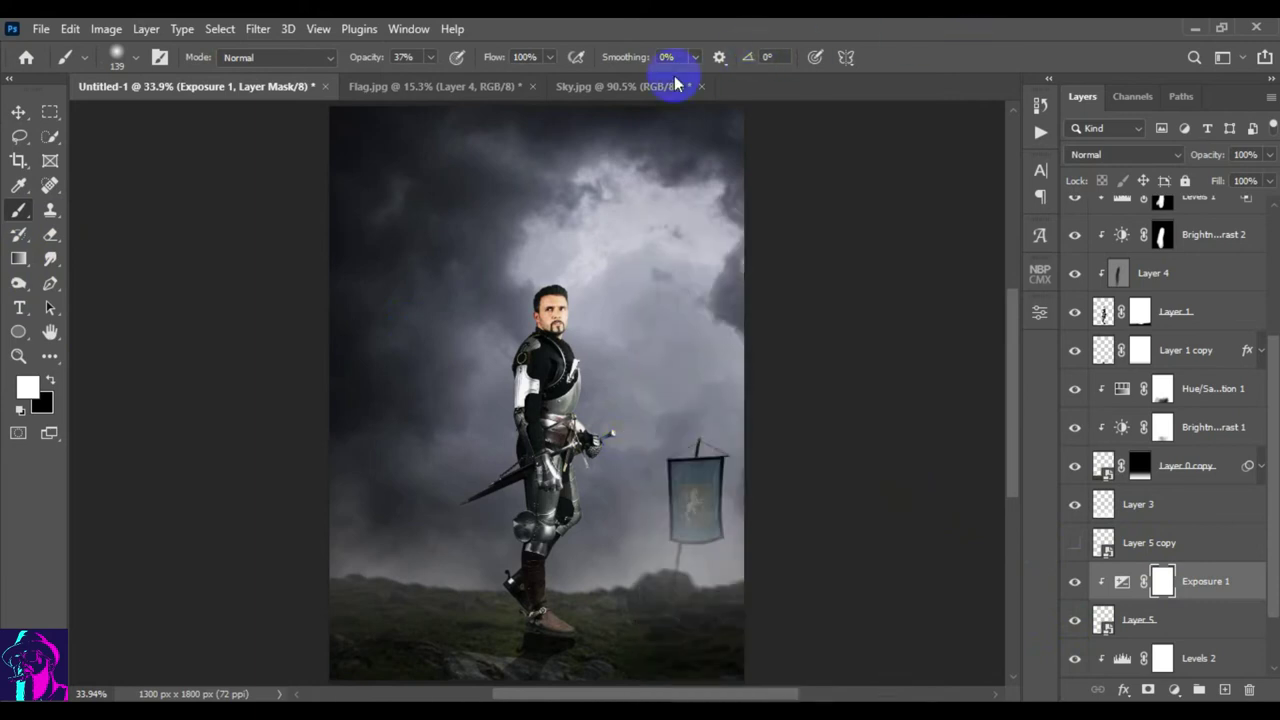
drag(359, 58, 390, 58)
click(50, 381)
scroll(748, 517, up, 3)
mouse_move(678, 420)
mouse_down()
mouse_move(654, 350)
mouse_move(653, 391)
mouse_up()
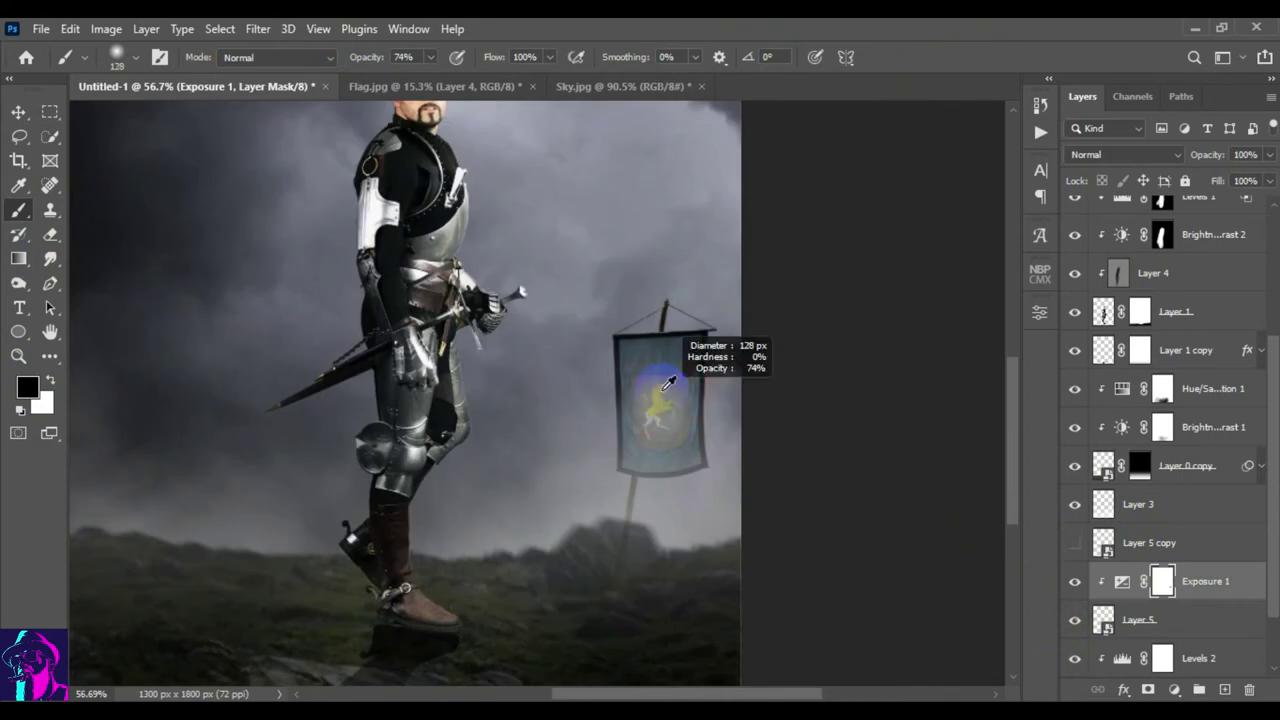
click(637, 382)
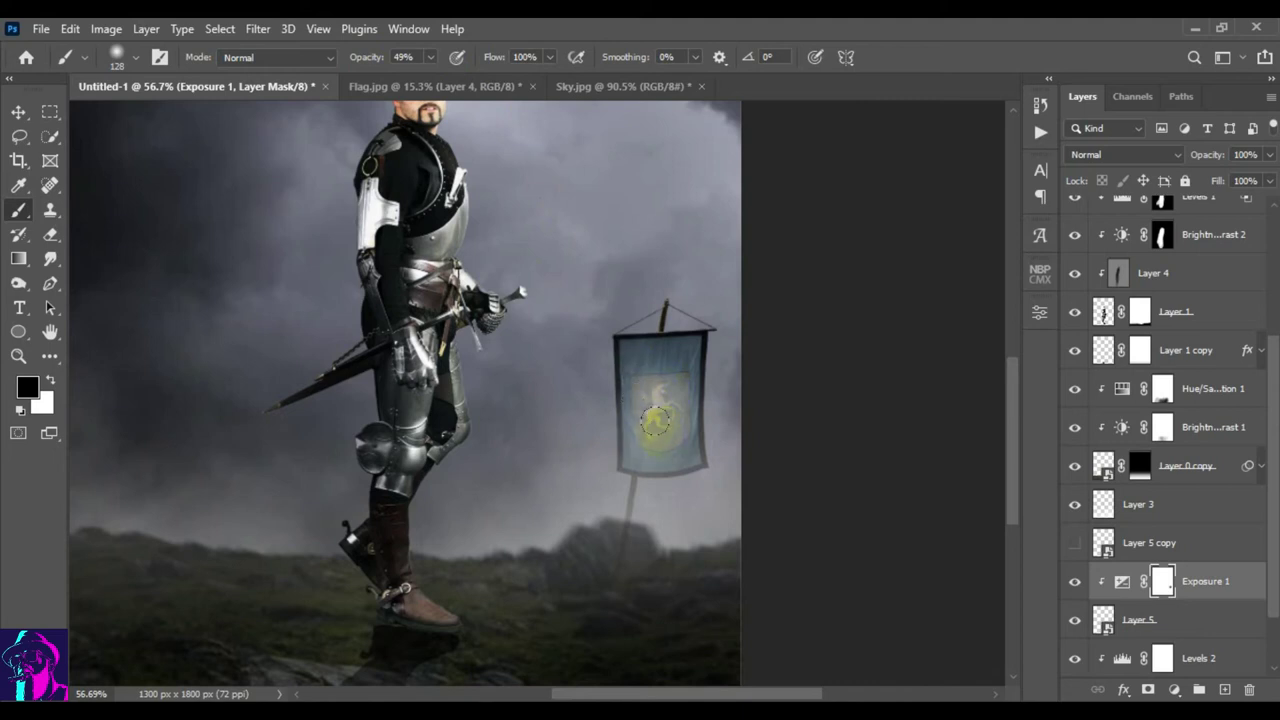
- Set Exposure 1's opacity to 81% and compare the whole image without it
click(1122, 581)
key(x)
click(836, 329)
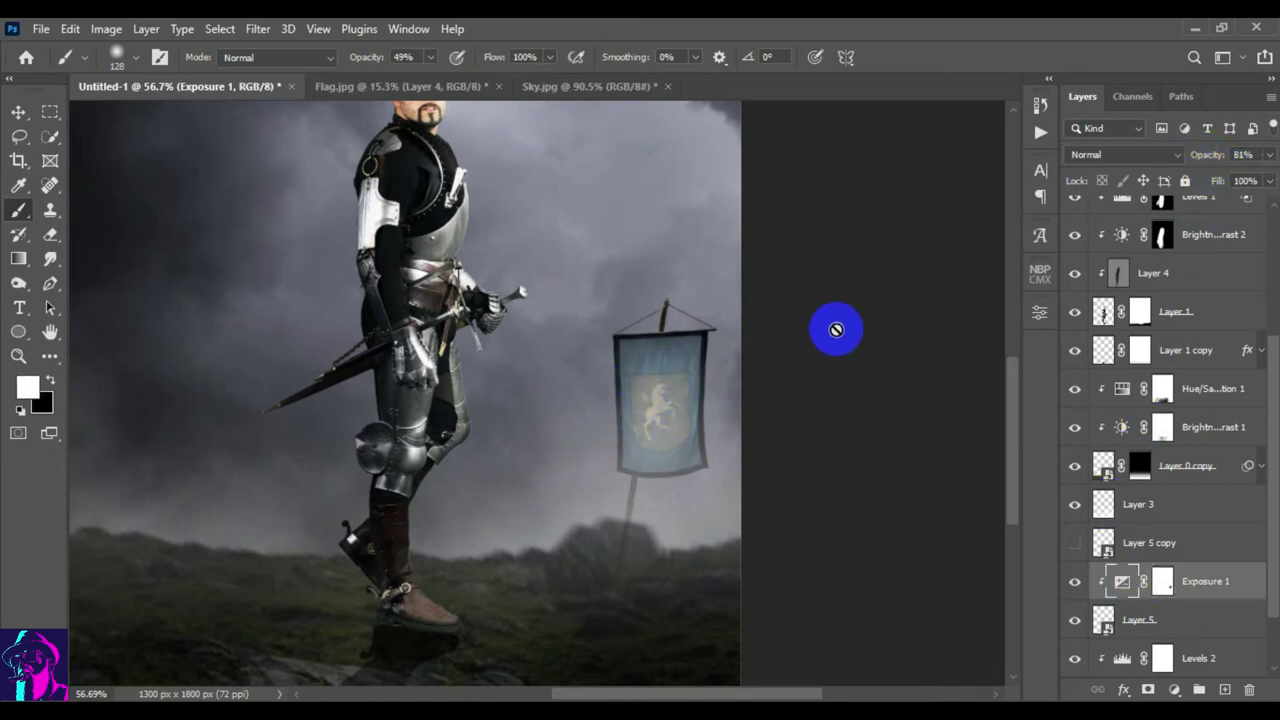
key(ctrl+0)
click(1072, 588)
- Turn the banner darkening back on and show the Layer 5 copy banner for transforming
click(18, 111)
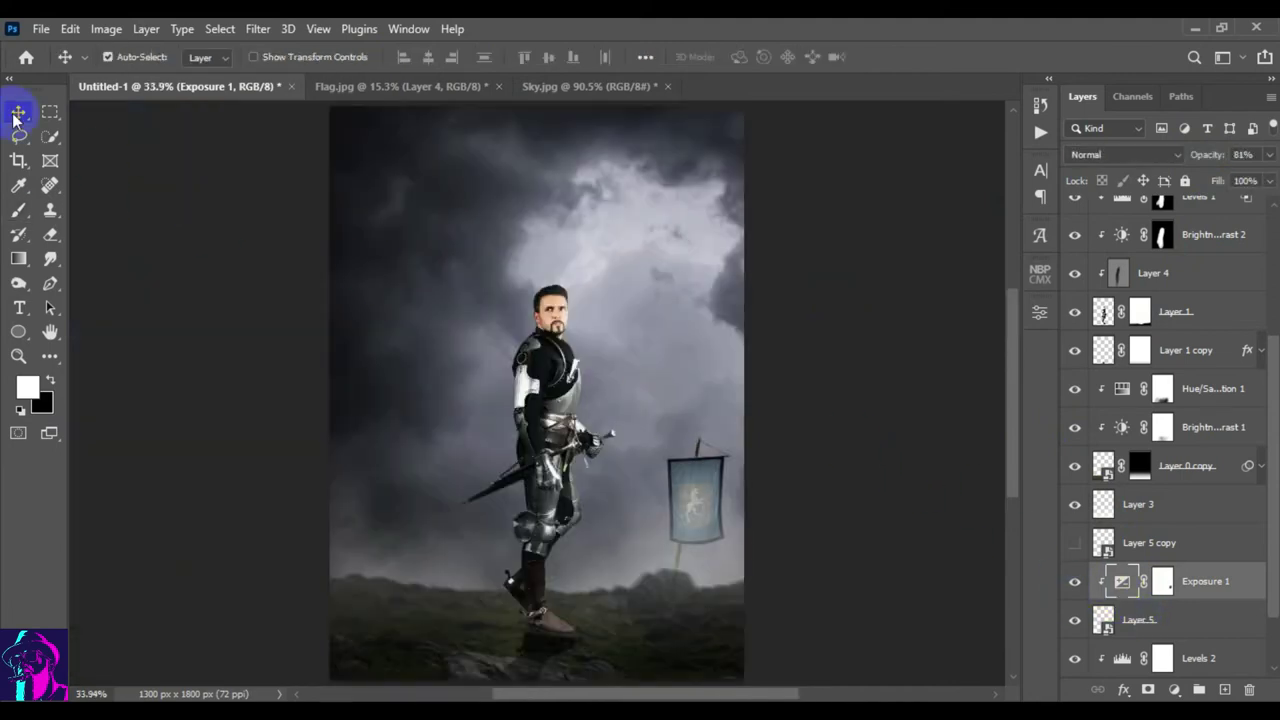
click(1140, 545)
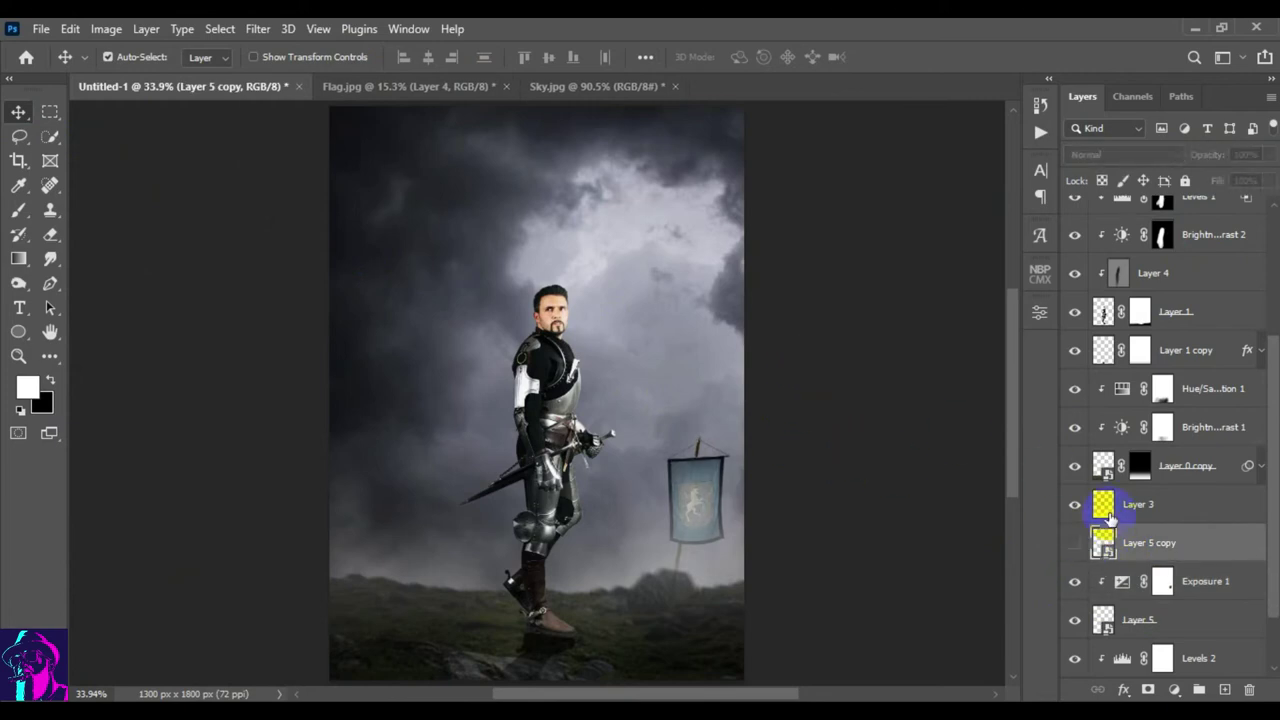
click(1075, 543)
drag(684, 430, 686, 432)
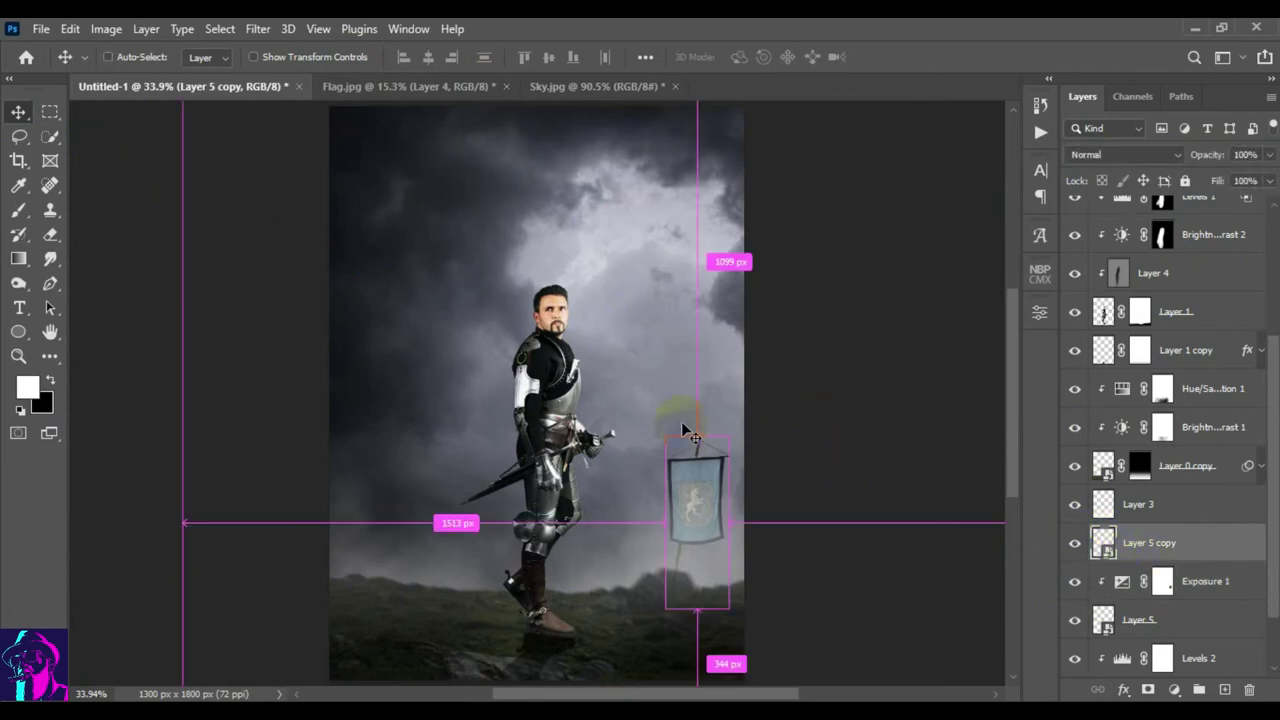
key(ctrl+t)
- Move the 25.82% banner copy onto the hill left of the knight and commit it
mouse_move(726, 519)
mouse_down()
mouse_move(437, 489)
mouse_move(414, 495)
mouse_move(385, 533)
mouse_up()
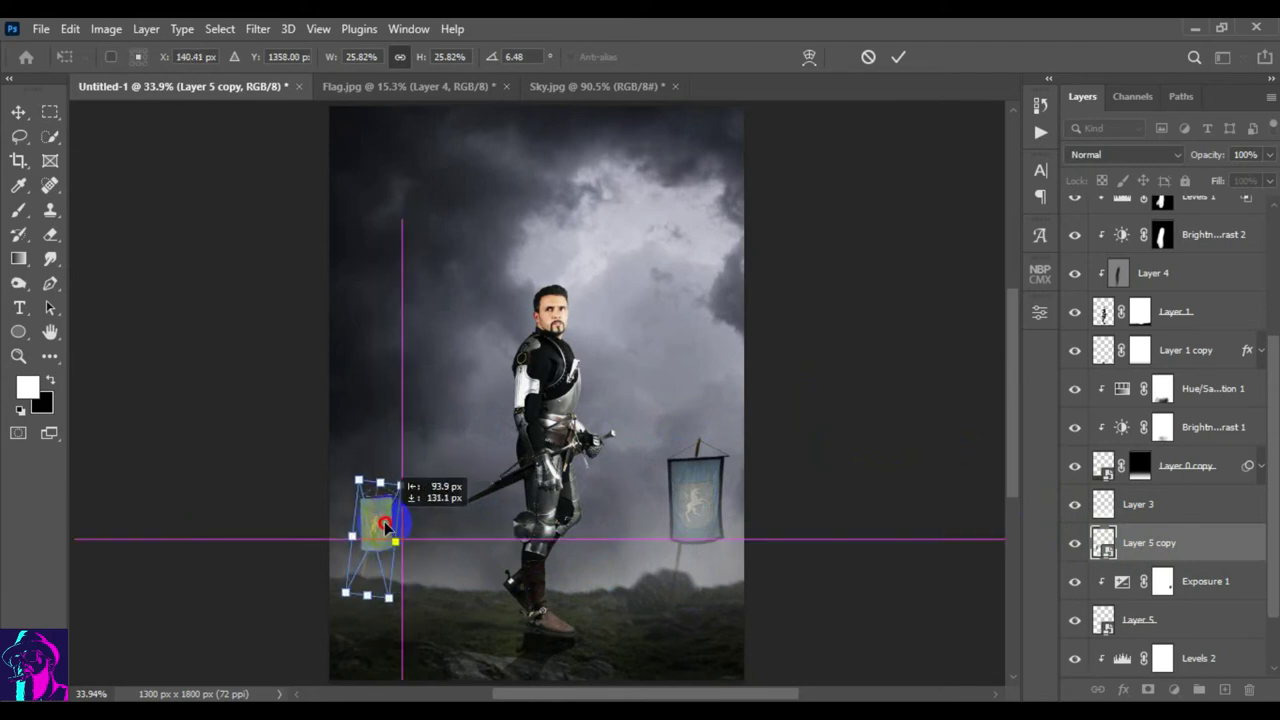
click(388, 537)
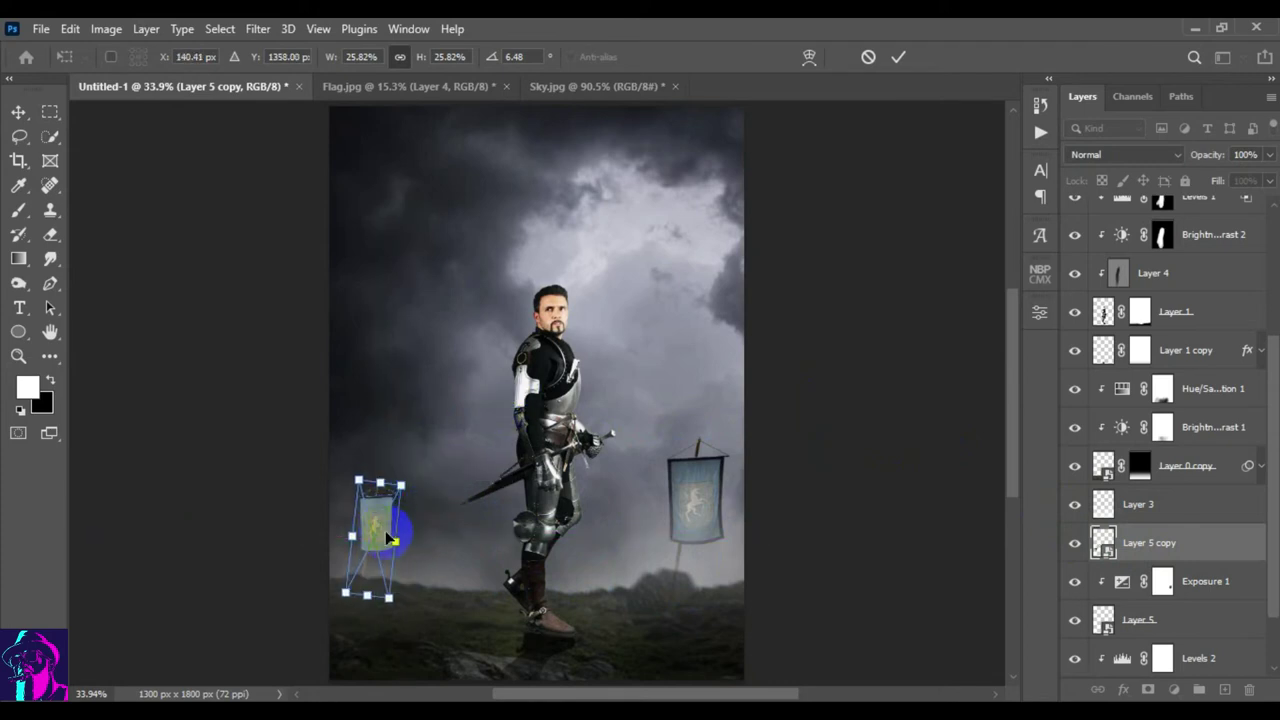
drag(379, 541, 474, 571)
drag(491, 526, 603, 420)
drag(522, 381, 501, 383)
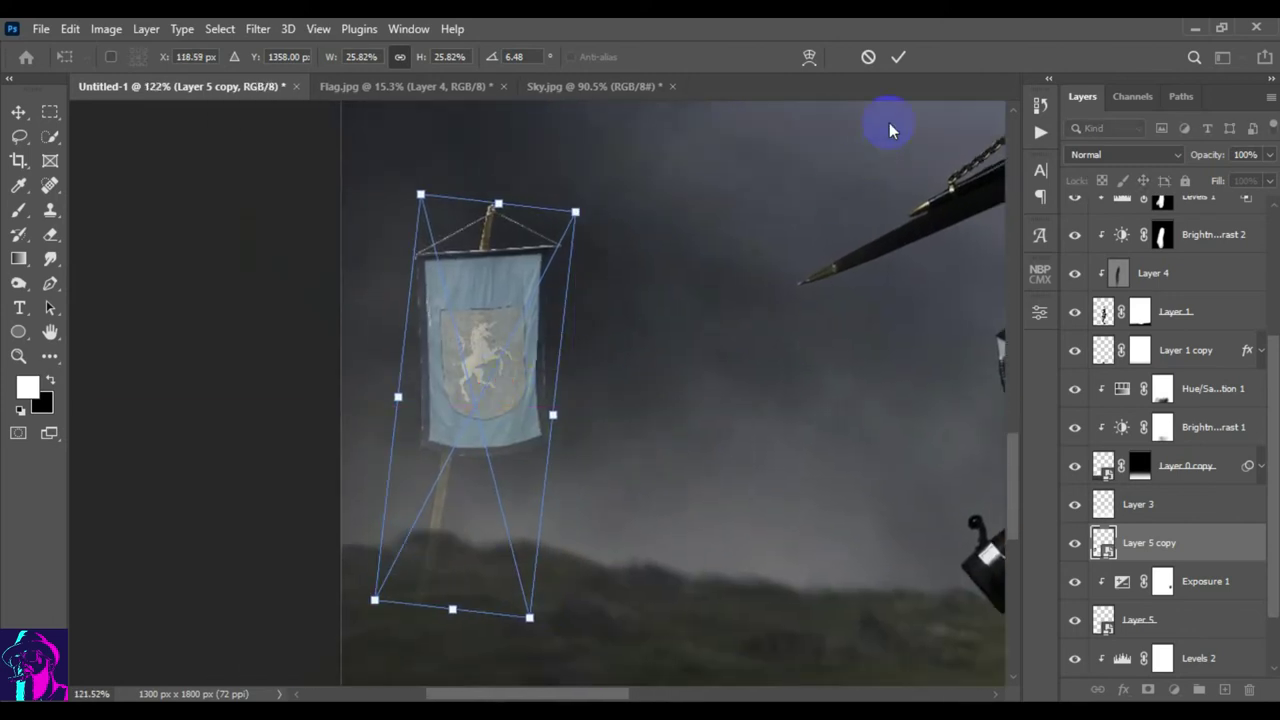
click(899, 62)
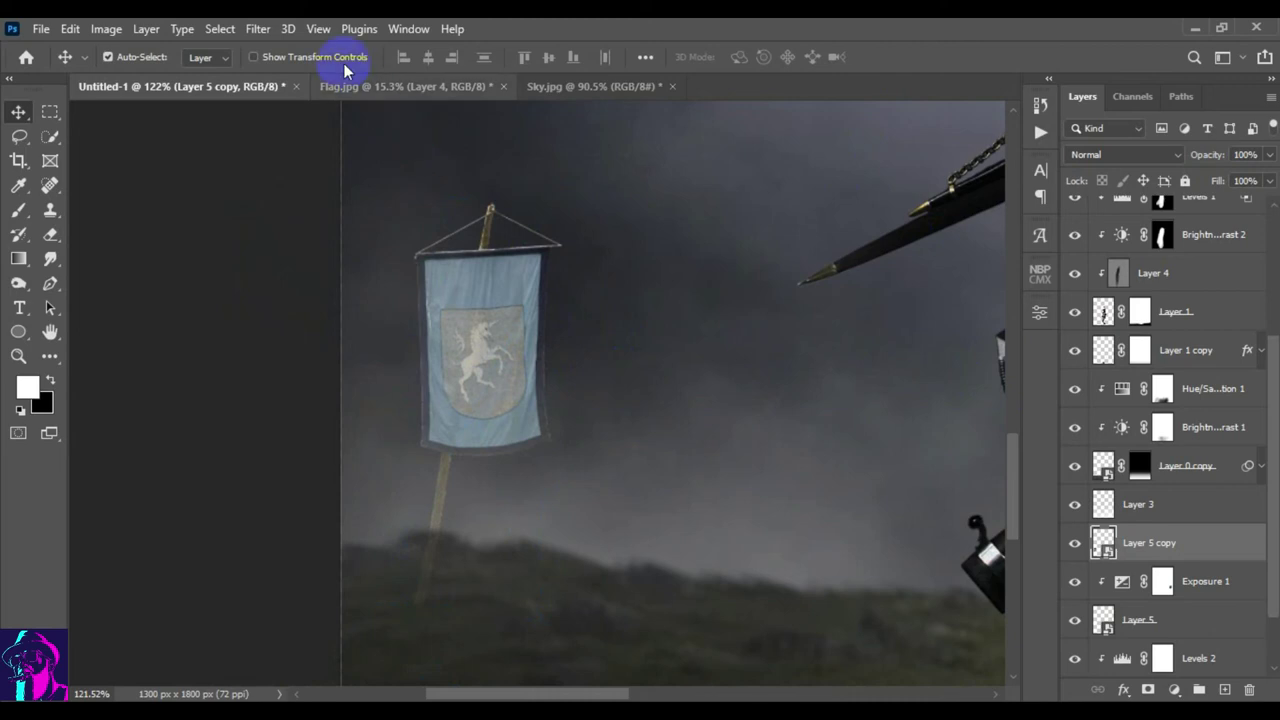
click(258, 28)
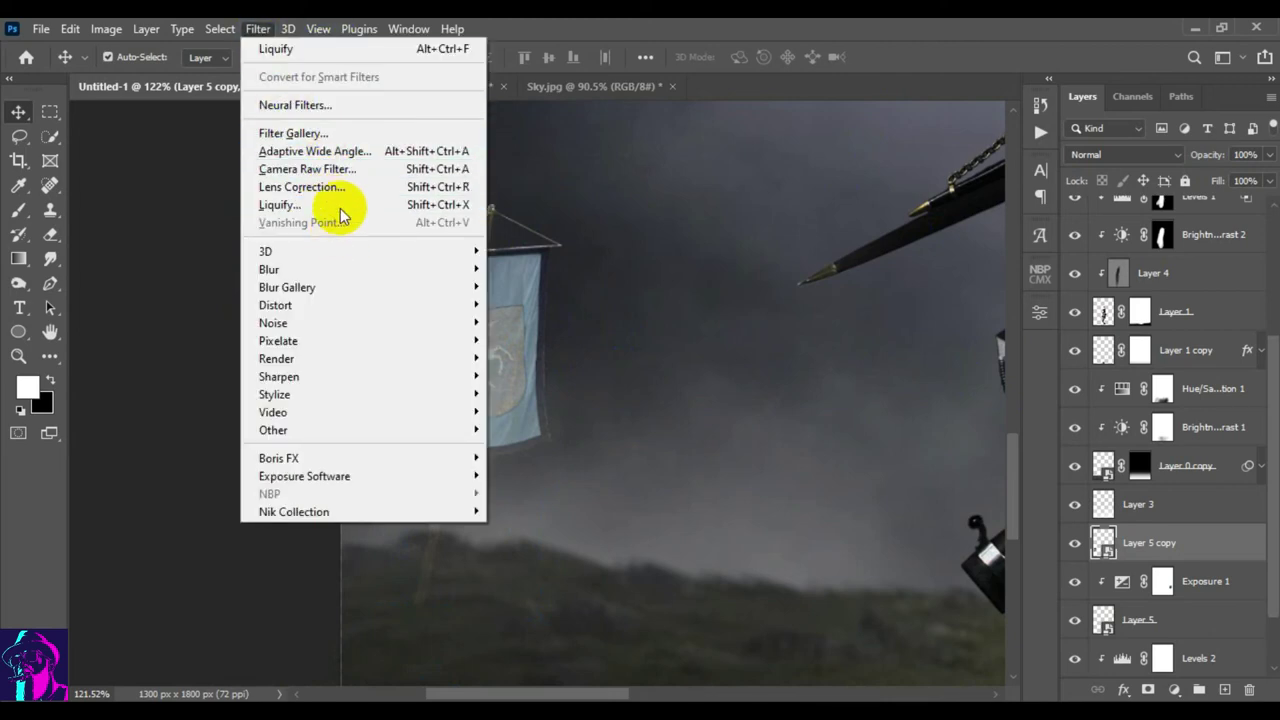
- In Liquify, shrink the Forward Warp brush and push the banner's right edge into a wave
click(336, 207)
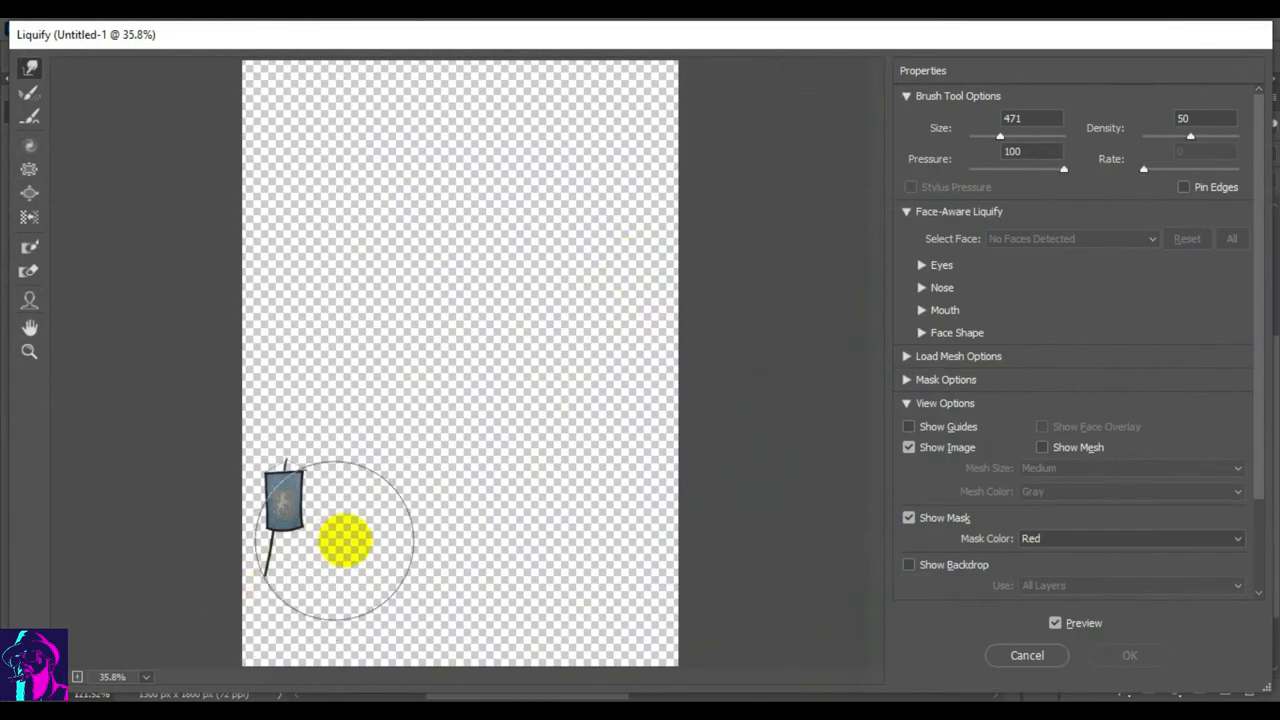
mouse_move(345, 541)
mouse_down()
mouse_move(320, 515)
mouse_move(588, 459)
mouse_move(420, 456)
mouse_up()
click(300, 514)
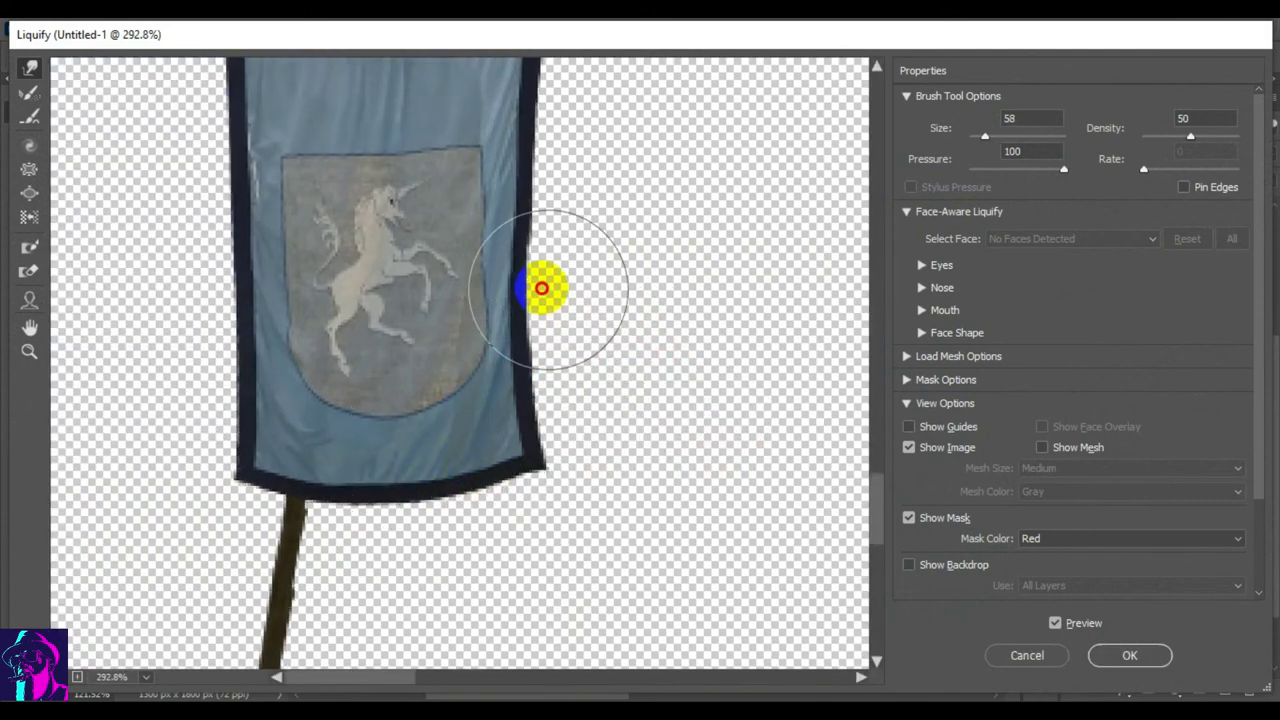
drag(541, 288, 529, 343)
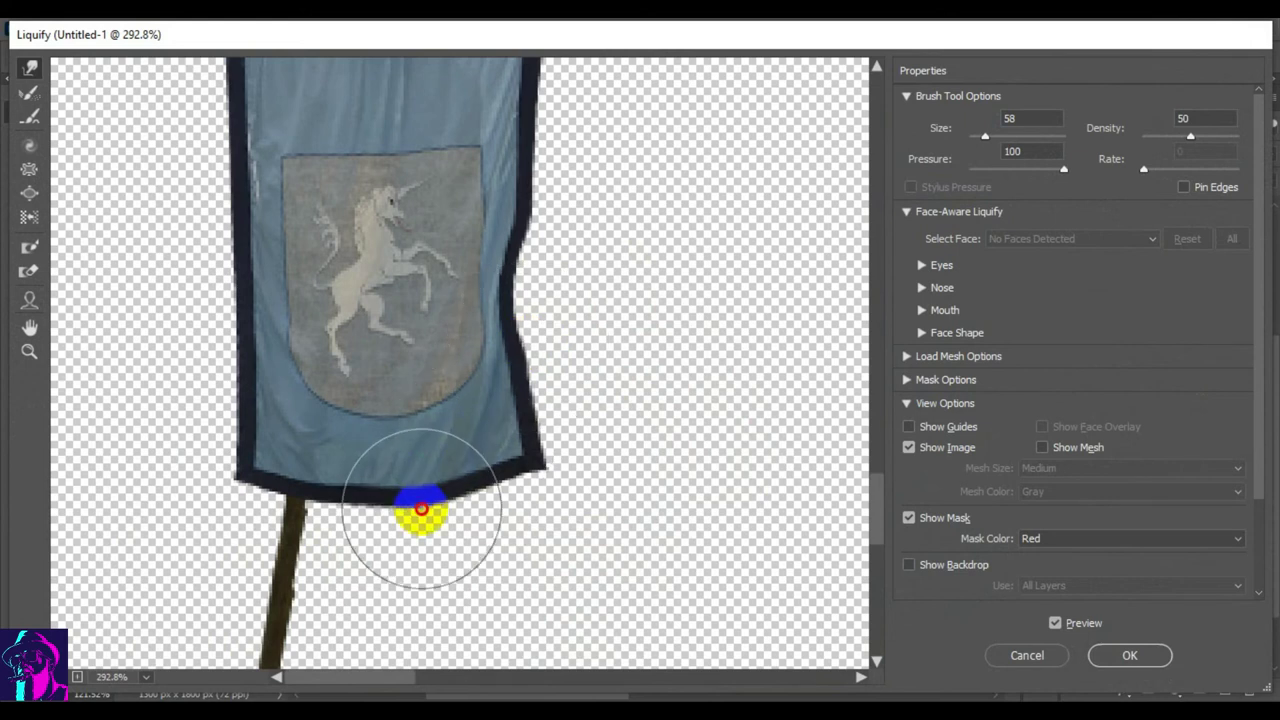
scroll(600, 434, up, 2)
scroll(594, 457, up, 3)
scroll(589, 437, down, 1)
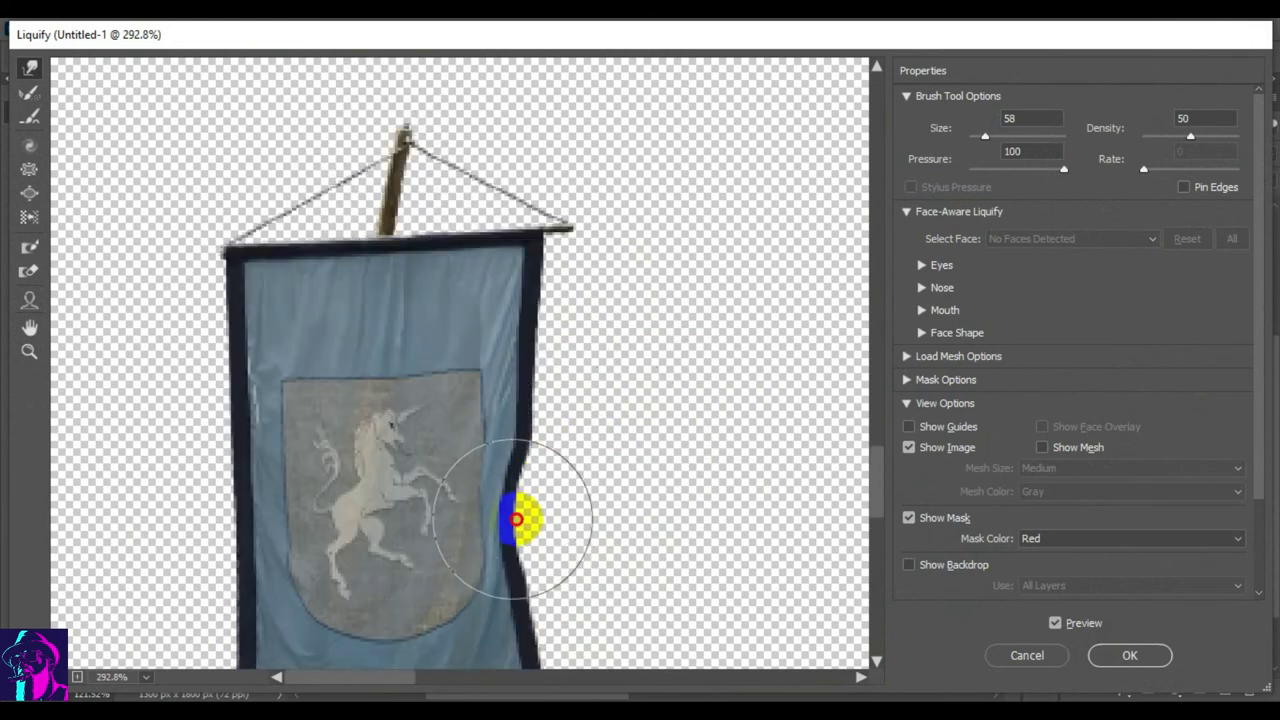
drag(516, 519, 537, 363)
- Warp the banner's corners and its left, bottom and right edges, then apply Liquify
scroll(620, 390, down, 4)
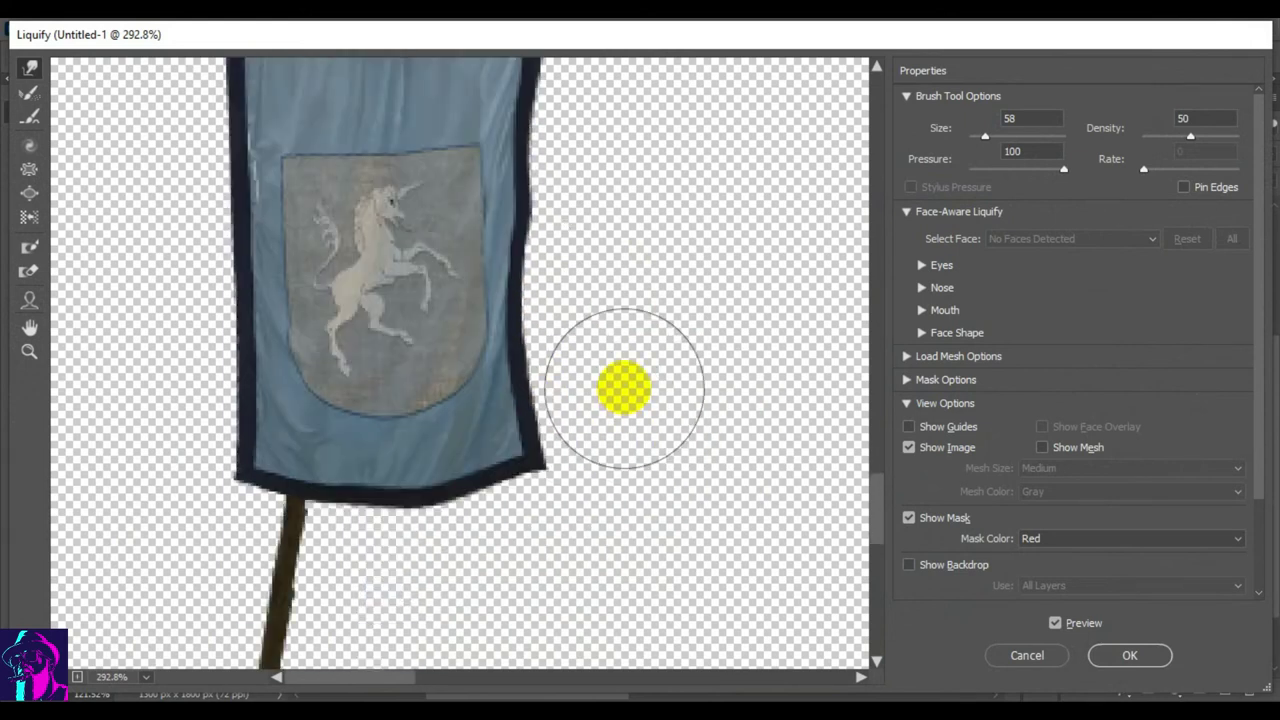
drag(548, 458, 572, 478)
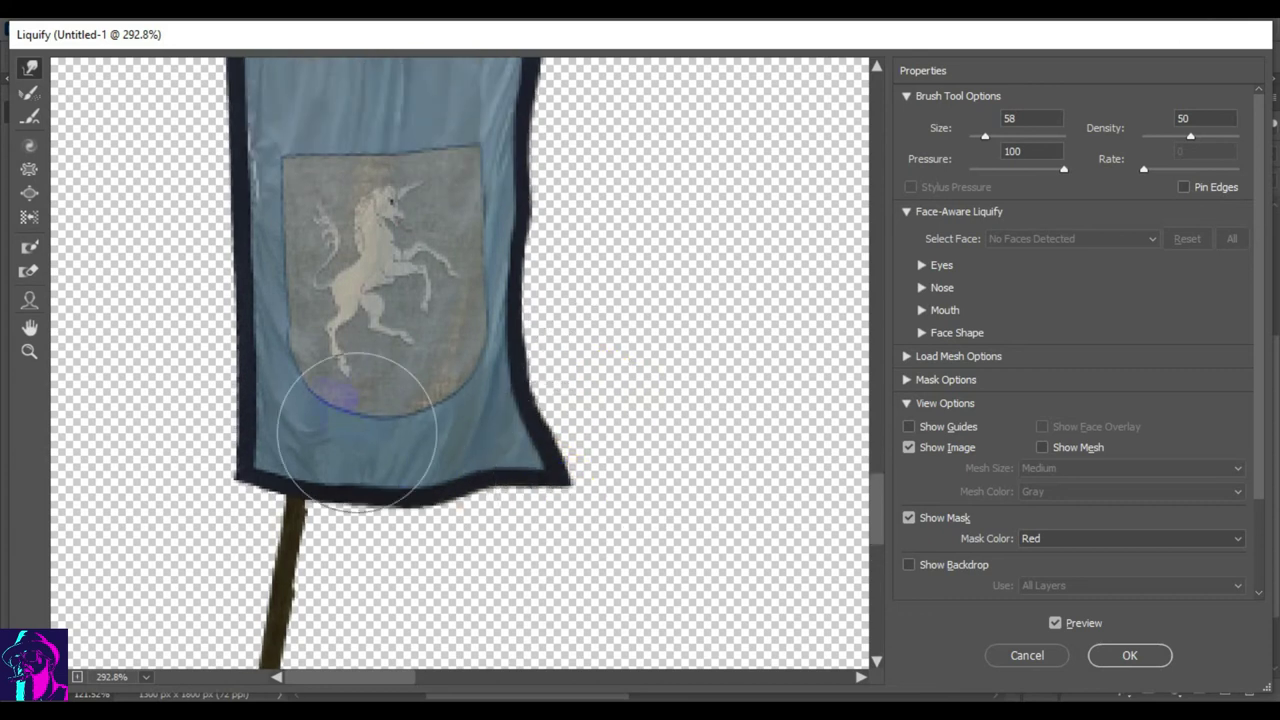
scroll(357, 432, up, 2)
mouse_move(214, 471)
mouse_down()
mouse_move(221, 263)
mouse_move(214, 371)
mouse_up()
scroll(750, 410, down, 3)
drag(419, 492, 403, 478)
scroll(751, 514, up, 2)
scroll(660, 460, up, 2)
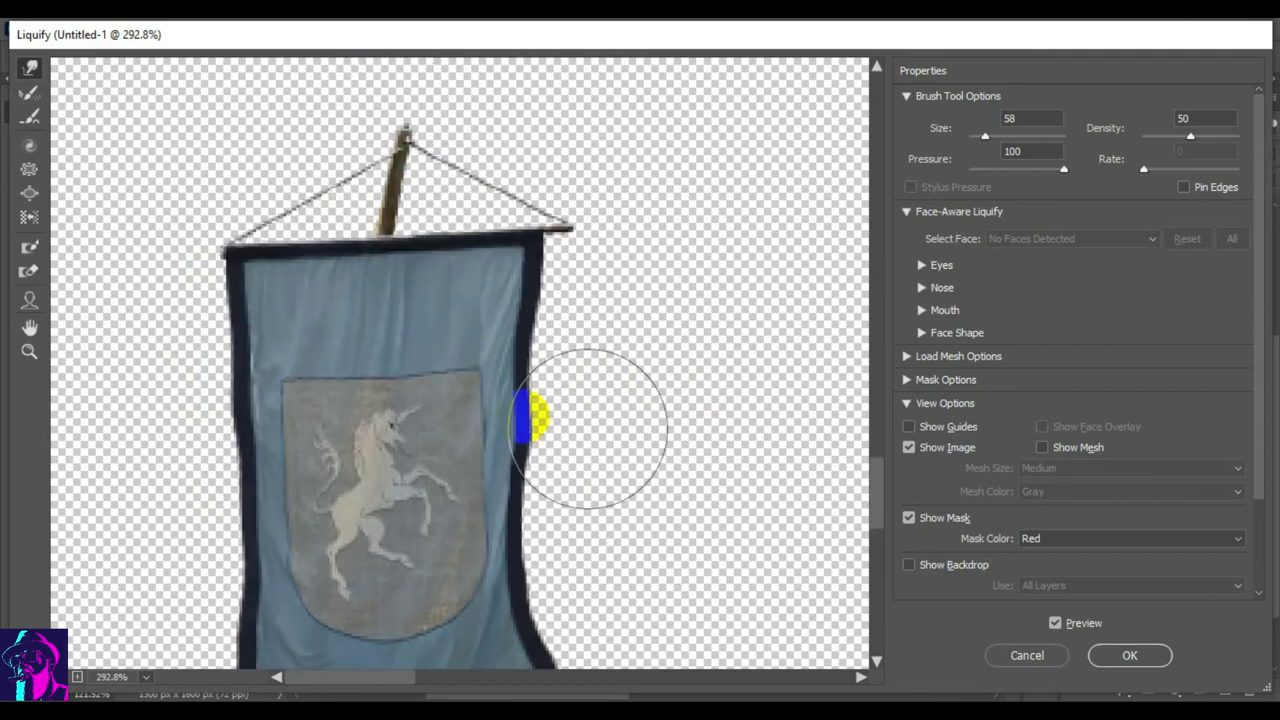
drag(403, 478, 556, 441)
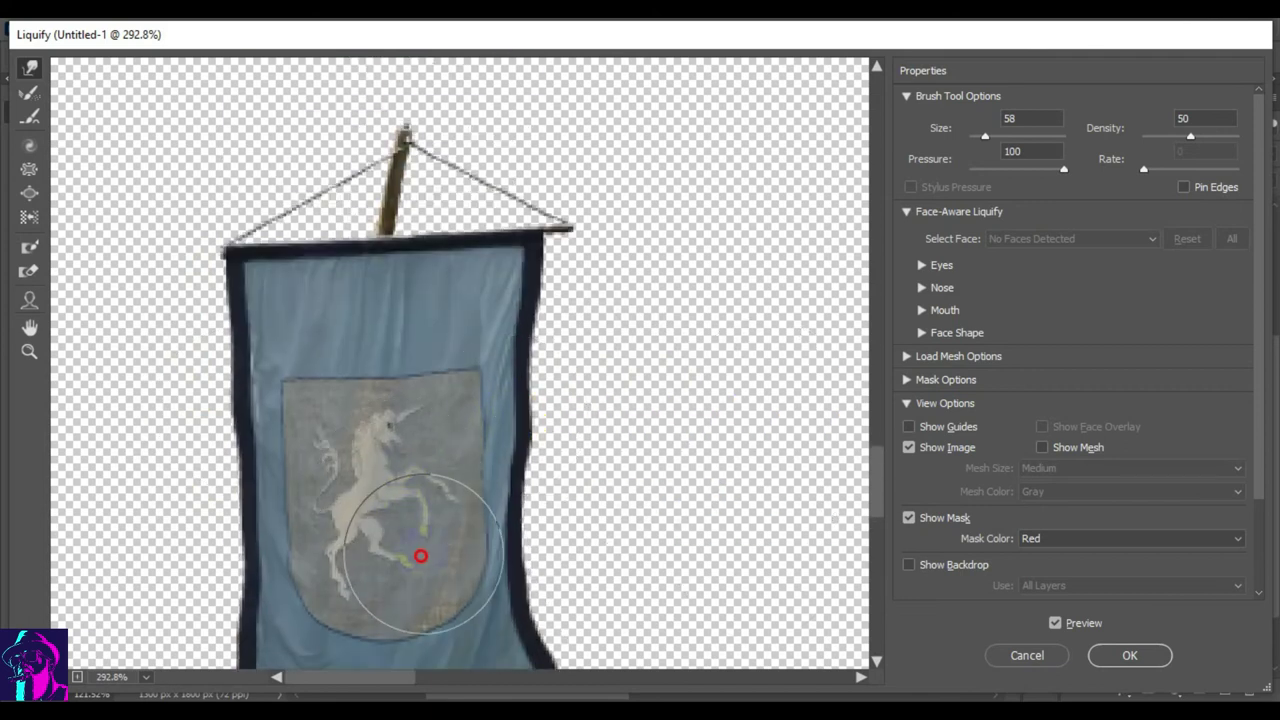
mouse_move(586, 329)
mouse_down()
mouse_move(560, 269)
mouse_move(558, 350)
mouse_up()
scroll(600, 355, down, 1)
scroll(603, 357, down, 4)
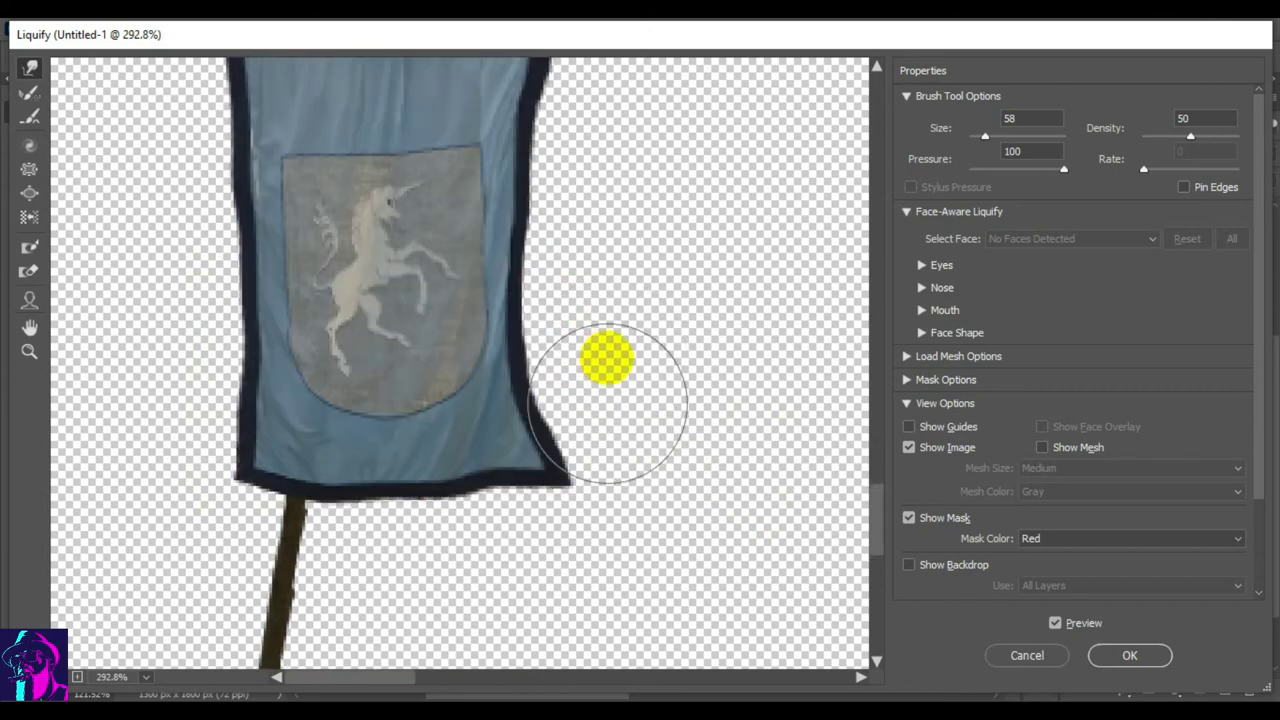
click(1129, 655)
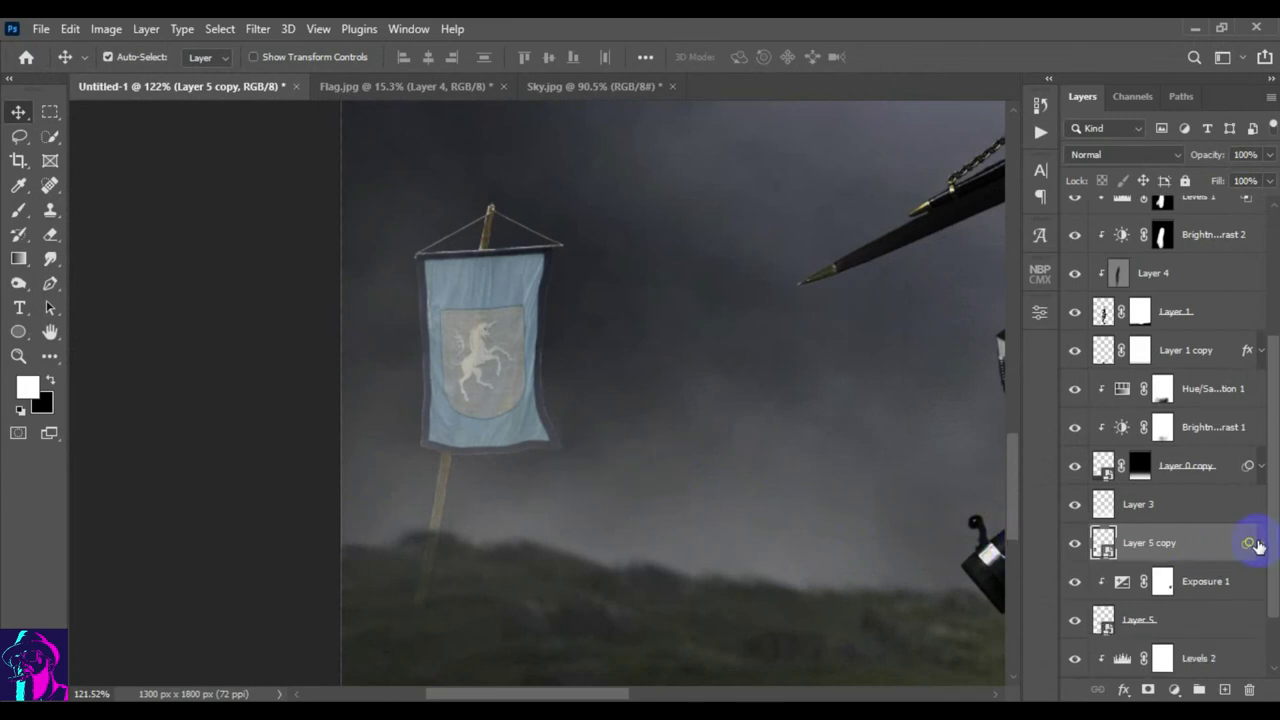
- Add an Exposure layer clipped to the small banner at Exposure -1.44 and Gamma 0.91
click(1174, 690)
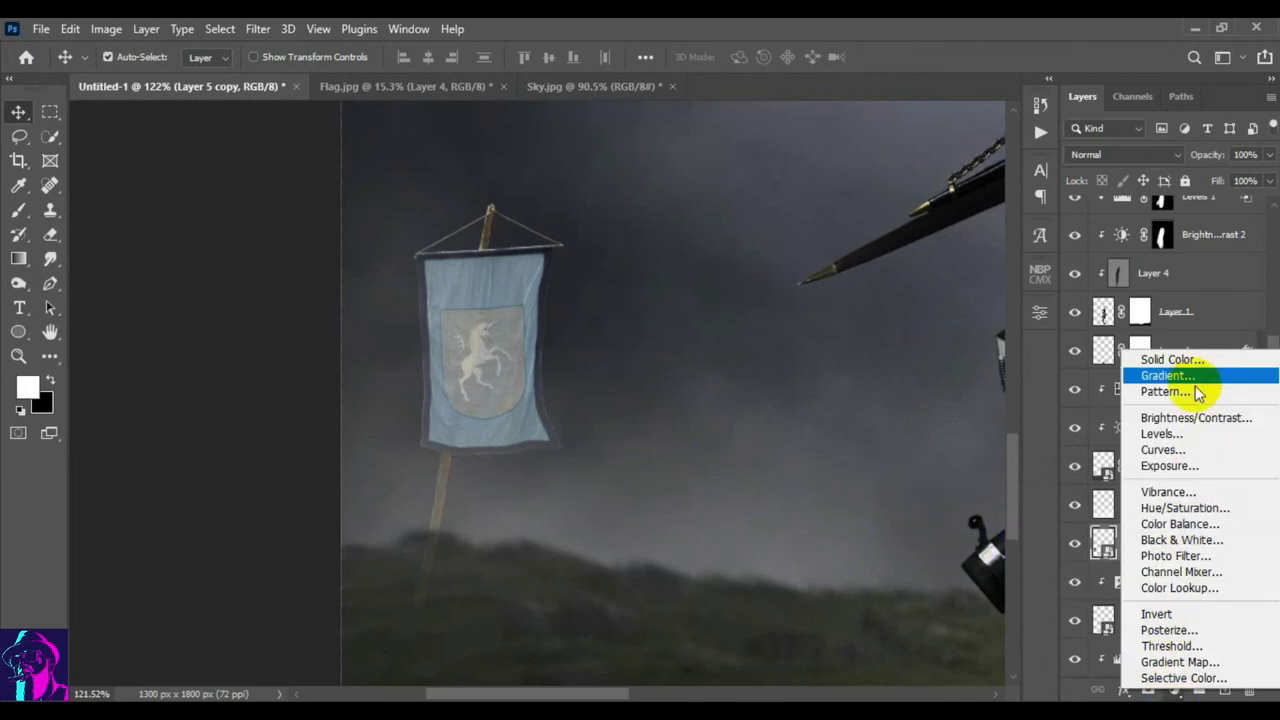
click(1169, 465)
drag(880, 414, 861, 414)
click(879, 623)
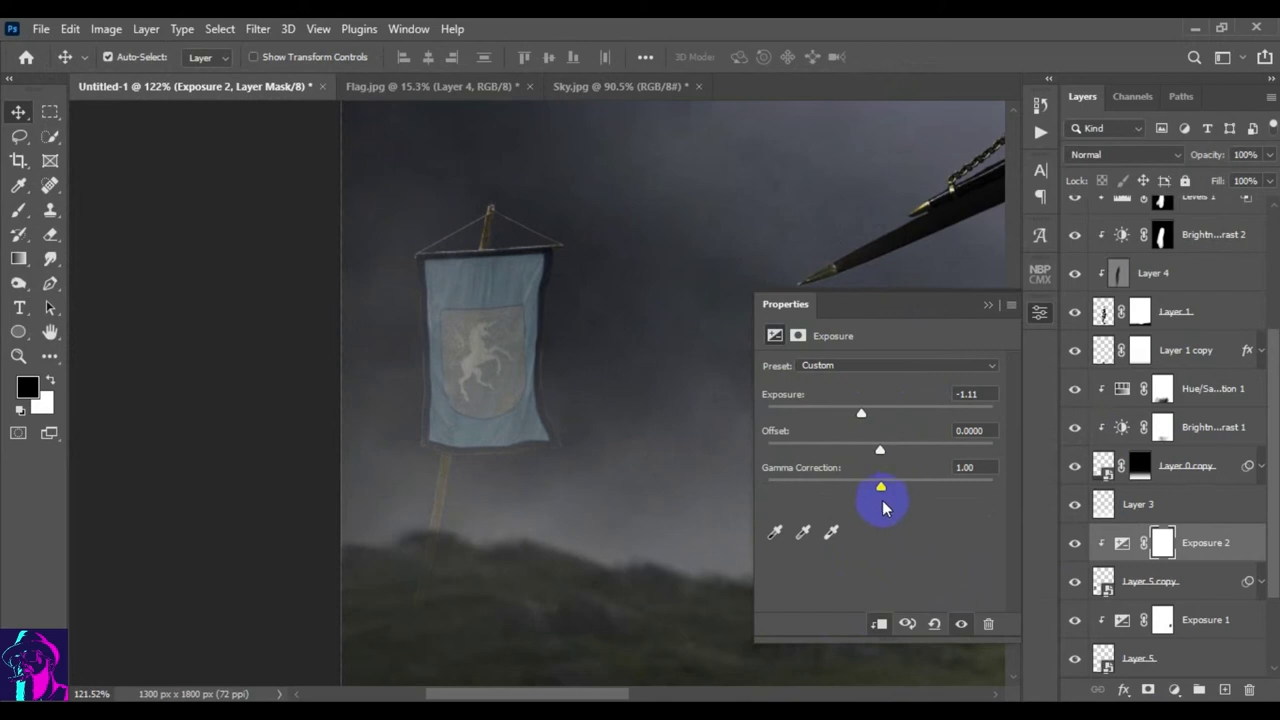
drag(889, 488, 894, 488)
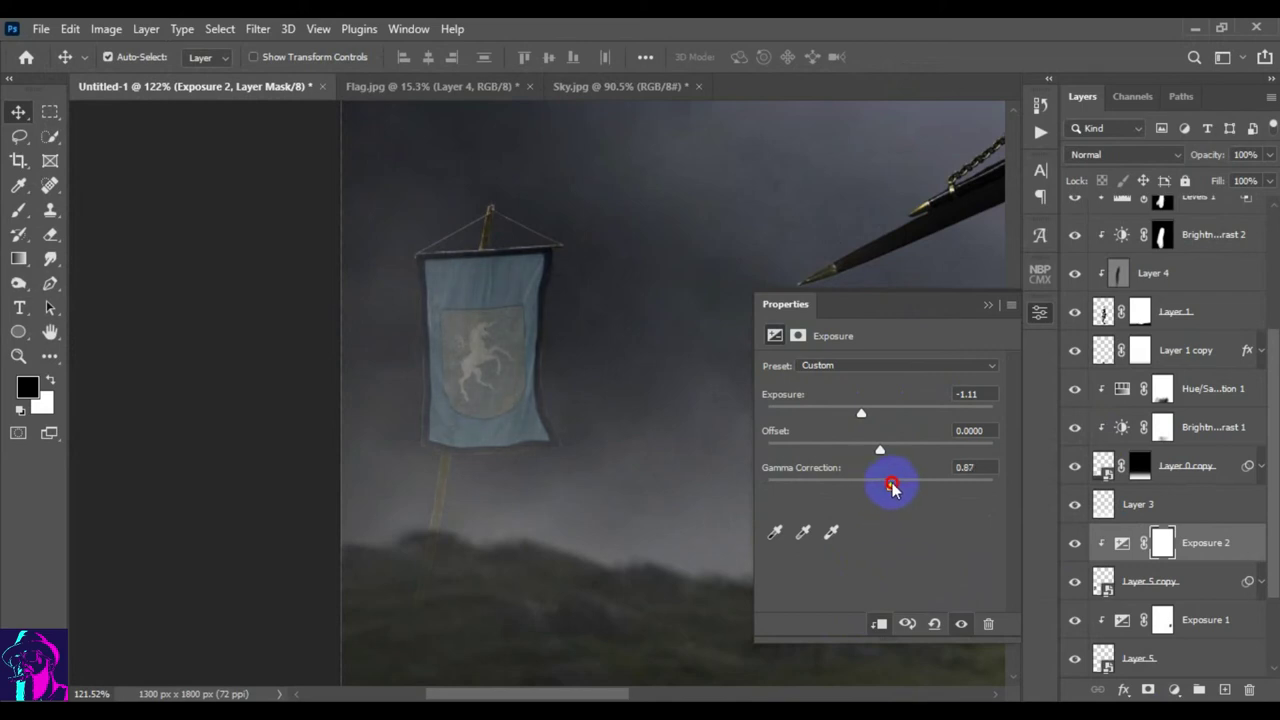
drag(890, 485, 888, 486)
drag(861, 414, 872, 415)
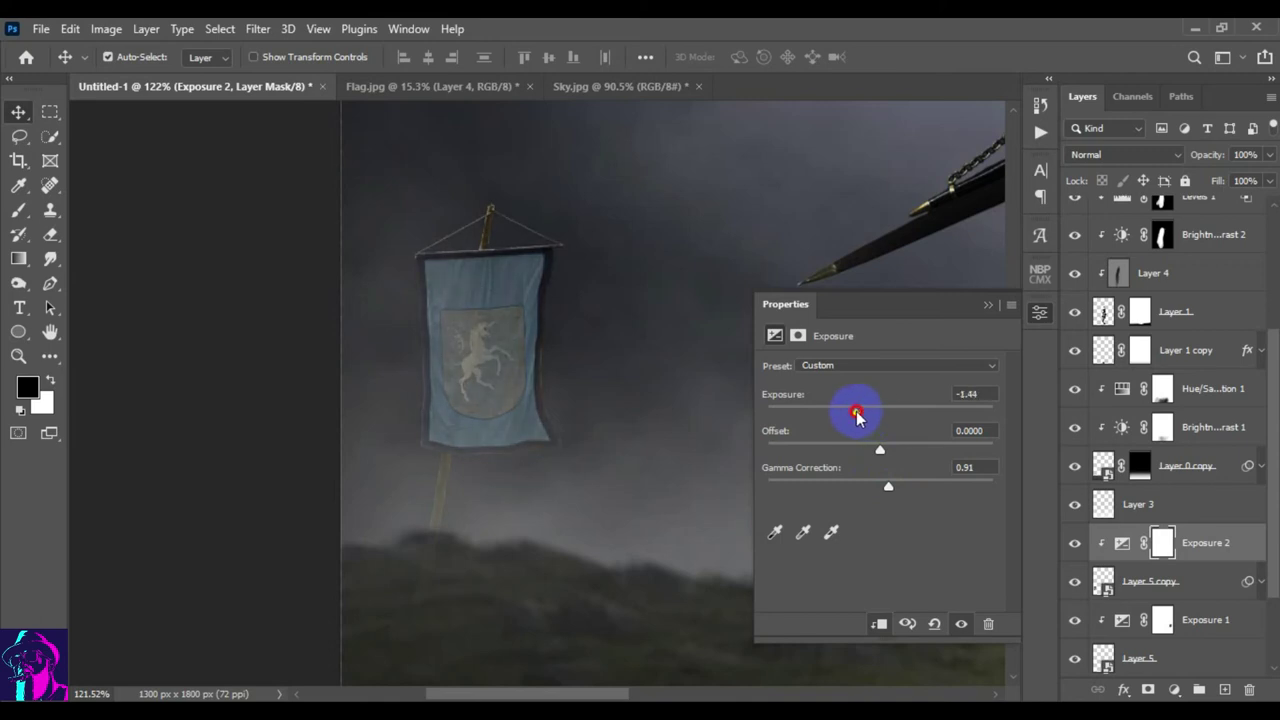
click(989, 307)
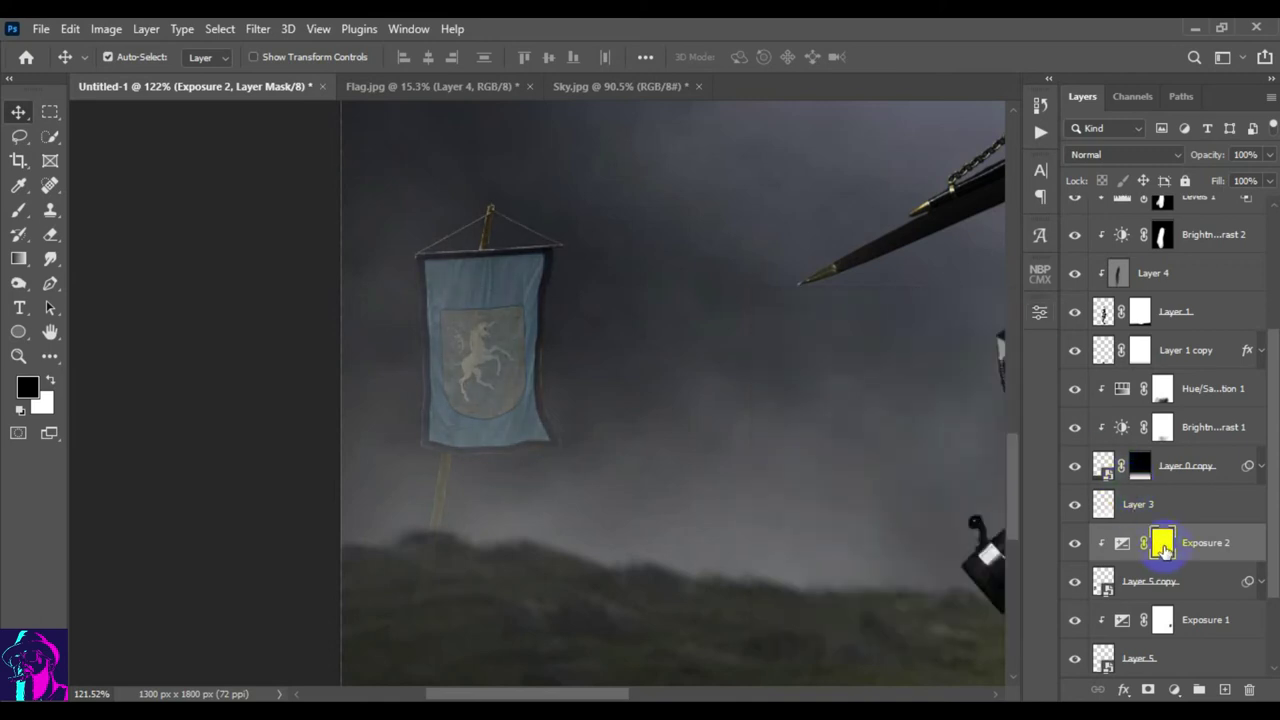
- Paint the Exposure 2 mask over the unicorn emblem with a small brush at 15% opacity
ctrl+click(1163, 550)
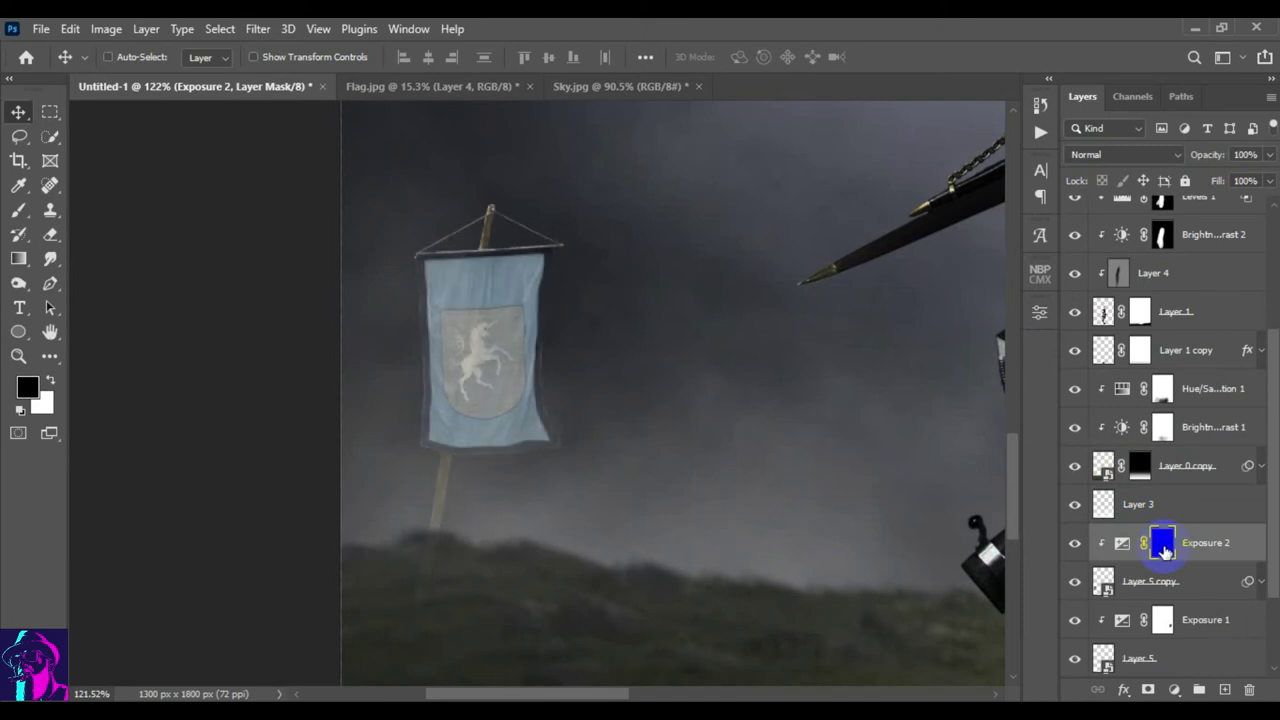
click(18, 209)
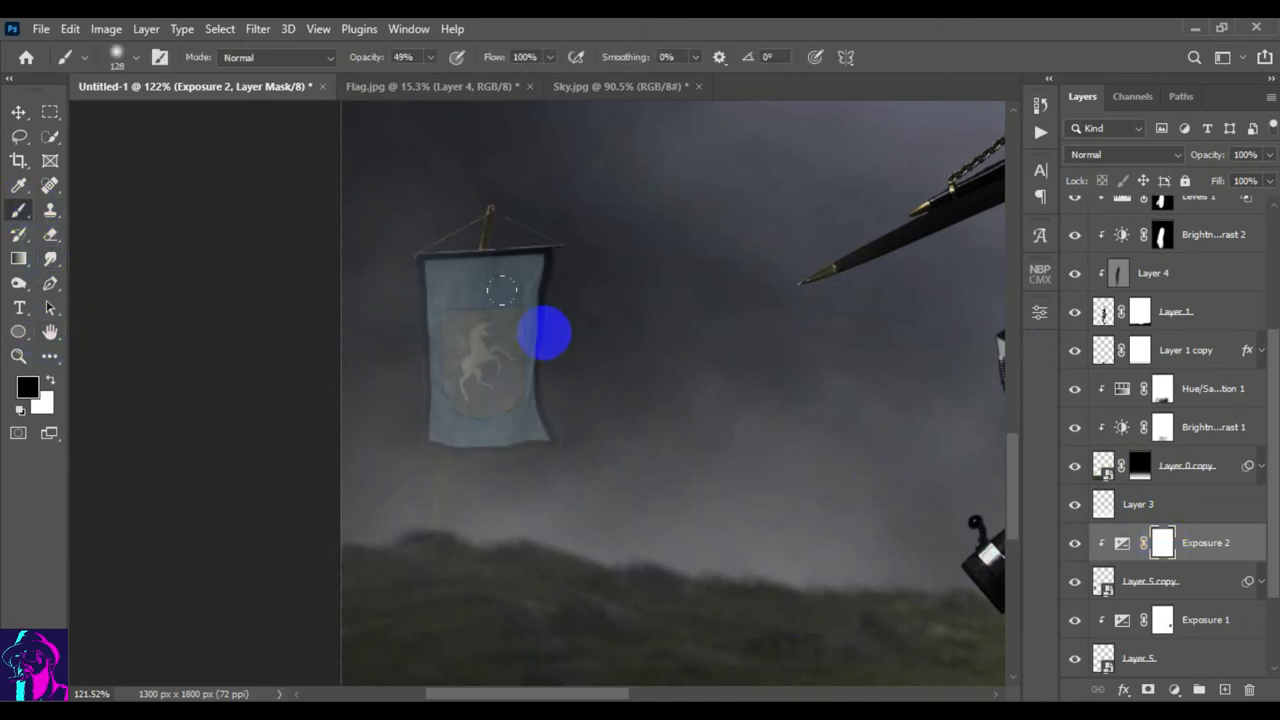
drag(608, 380, 566, 374)
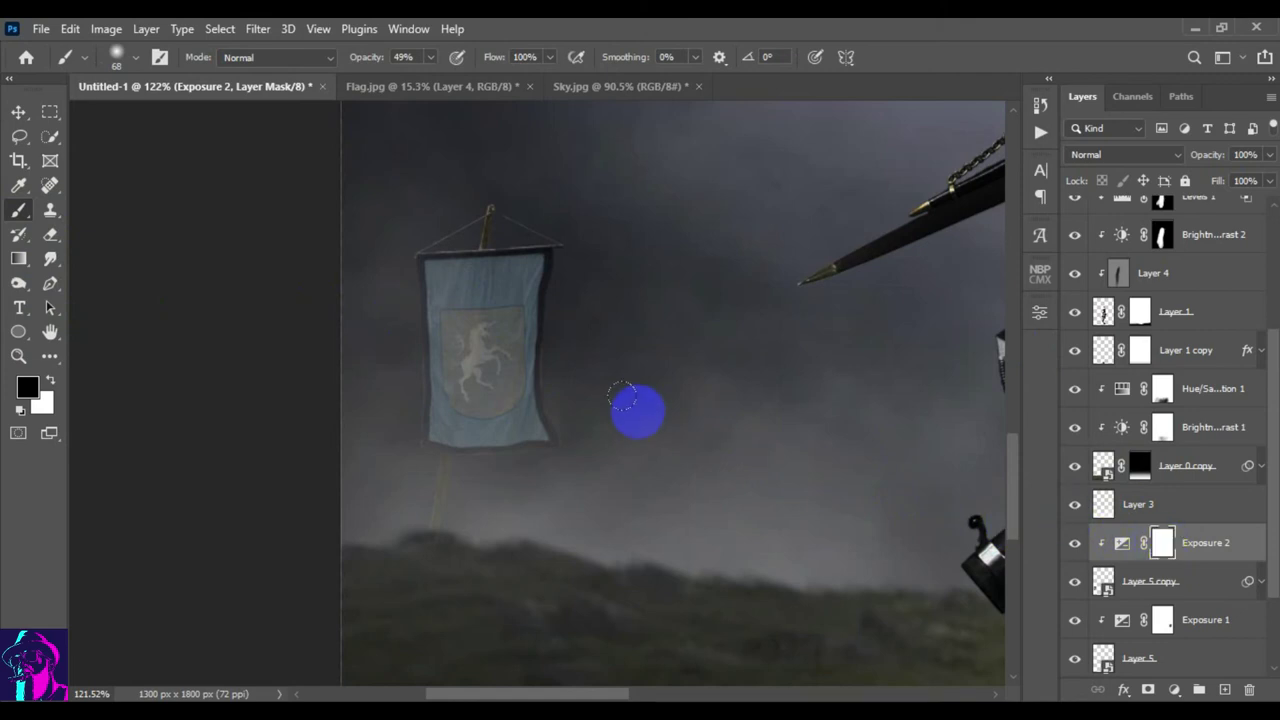
drag(484, 330, 430, 345)
mouse_move(395, 562)
mouse_down()
mouse_move(507, 355)
mouse_move(484, 345)
mouse_up()
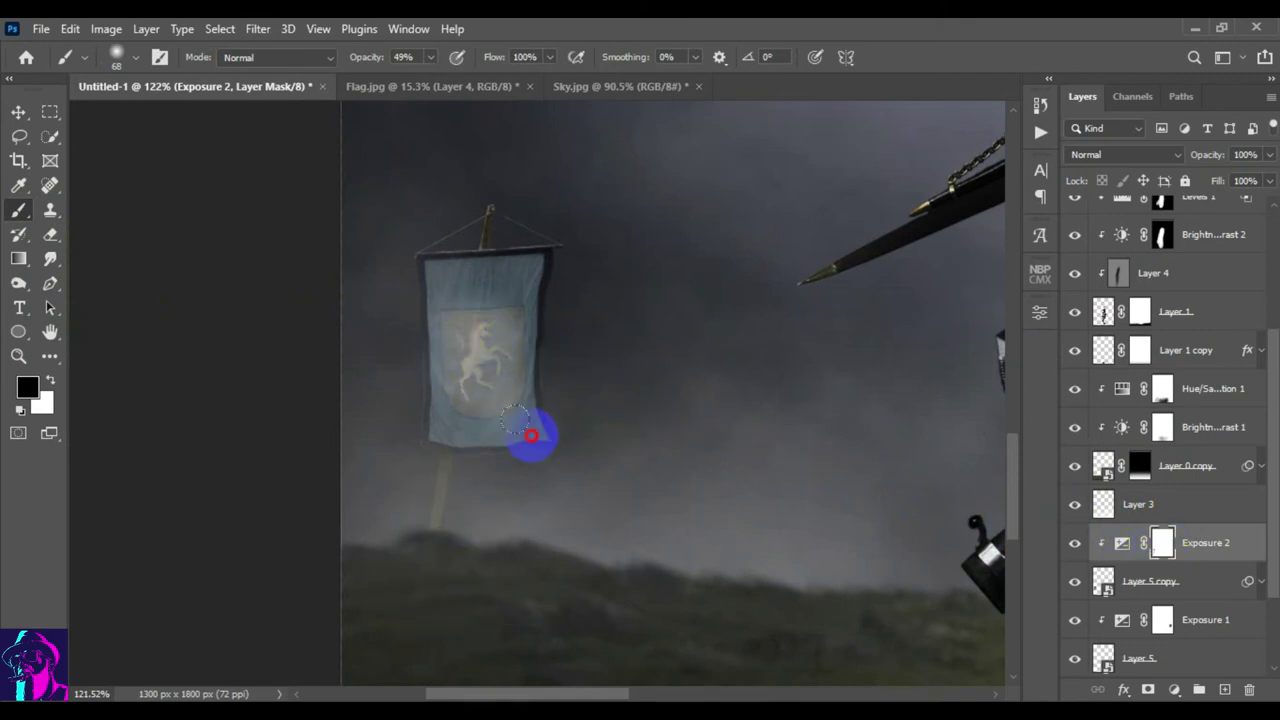
drag(464, 404, 458, 398)
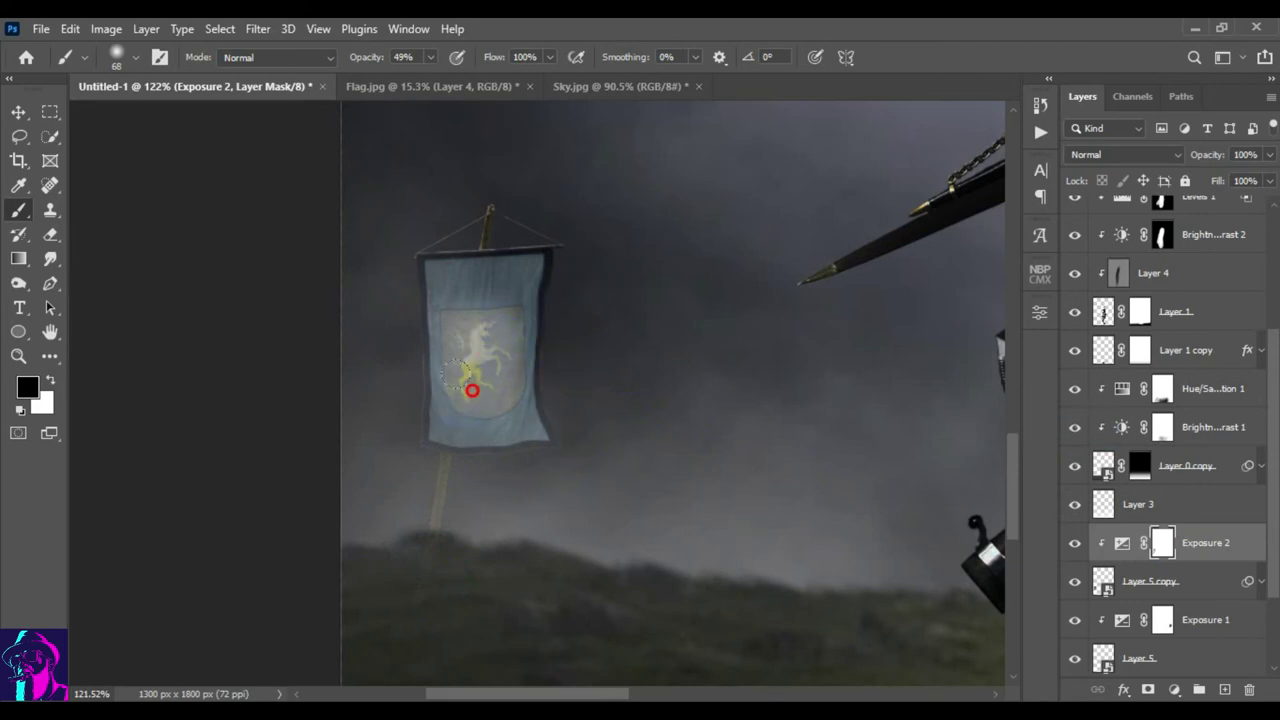
key(ctrl+z)
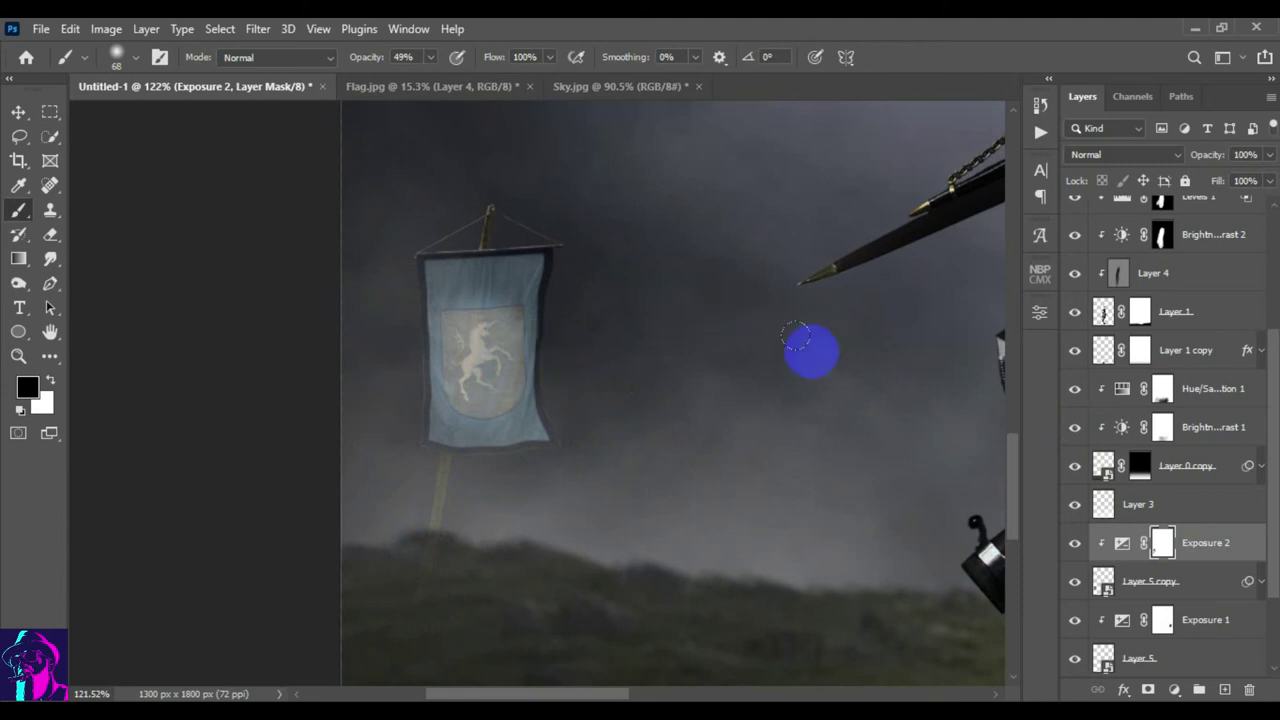
text(15)
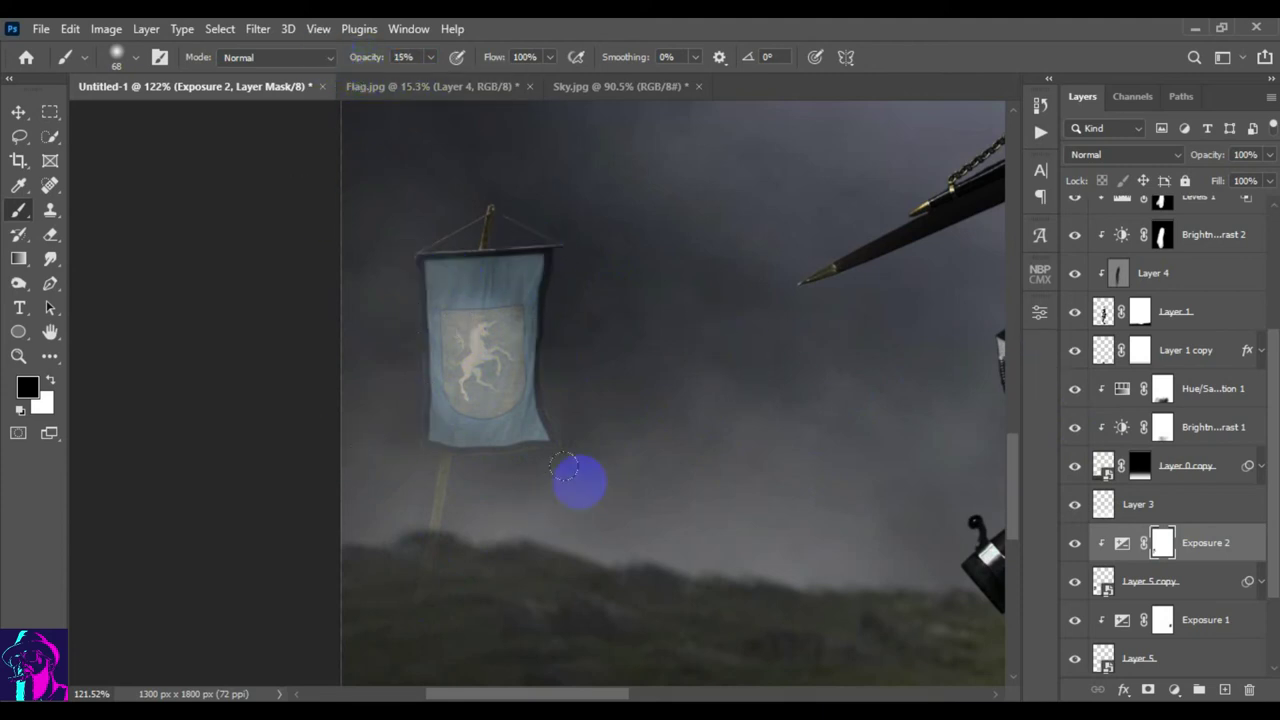
key(ctrl+0)
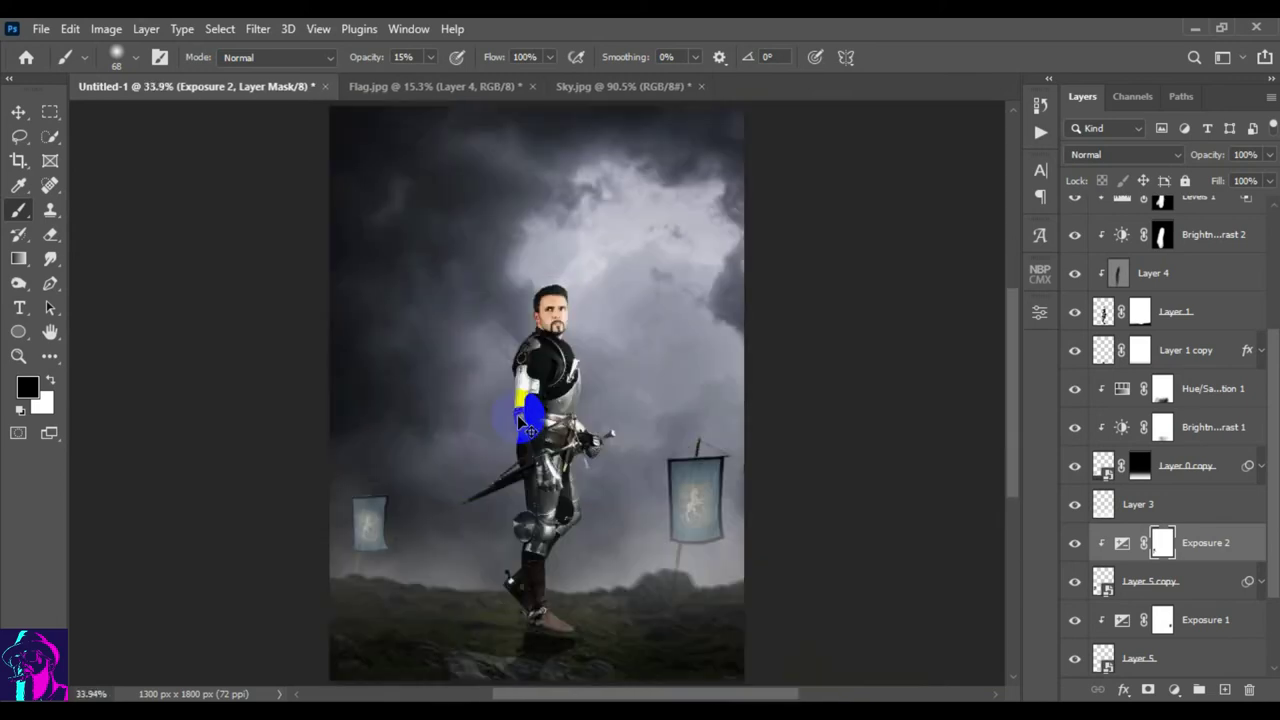
- Try a lower Exposure 2 opacity and toggle the layer to compare the banner
click(1207, 158)
drag(1186, 152, 1205, 150)
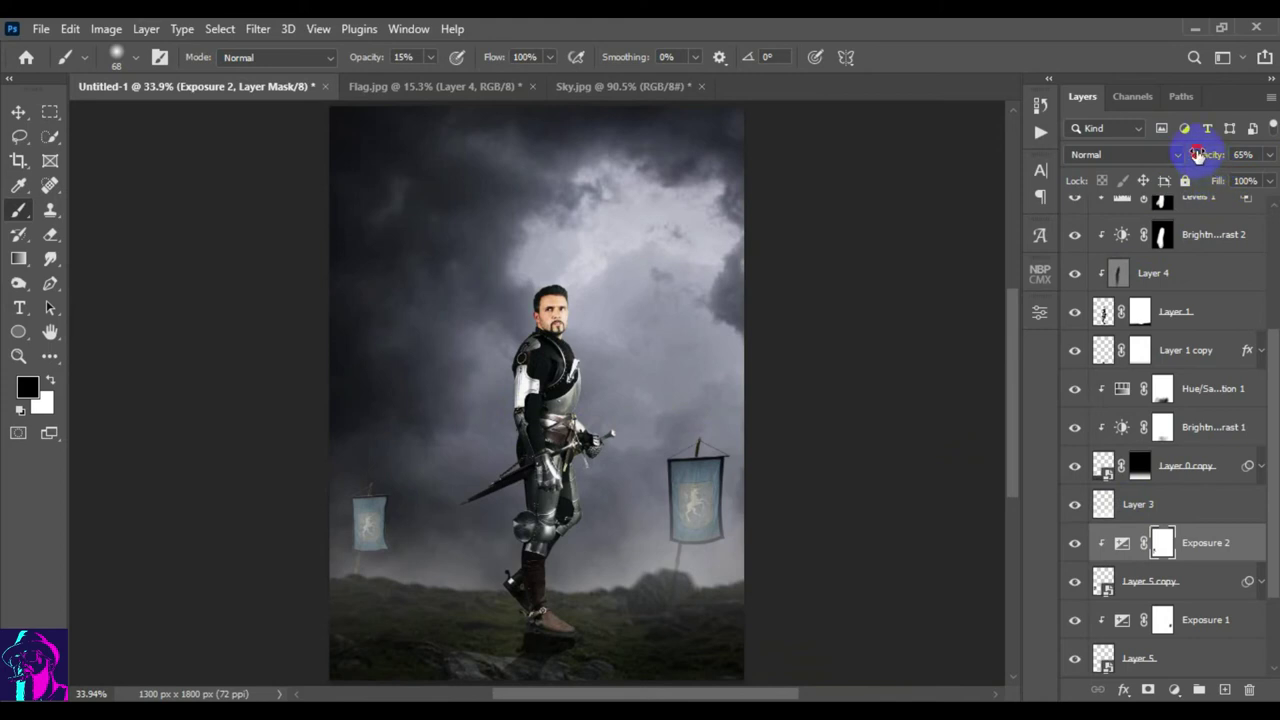
mouse_move(386, 523)
mouse_down()
mouse_move(476, 469)
mouse_move(557, 394)
mouse_up()
click(1162, 543)
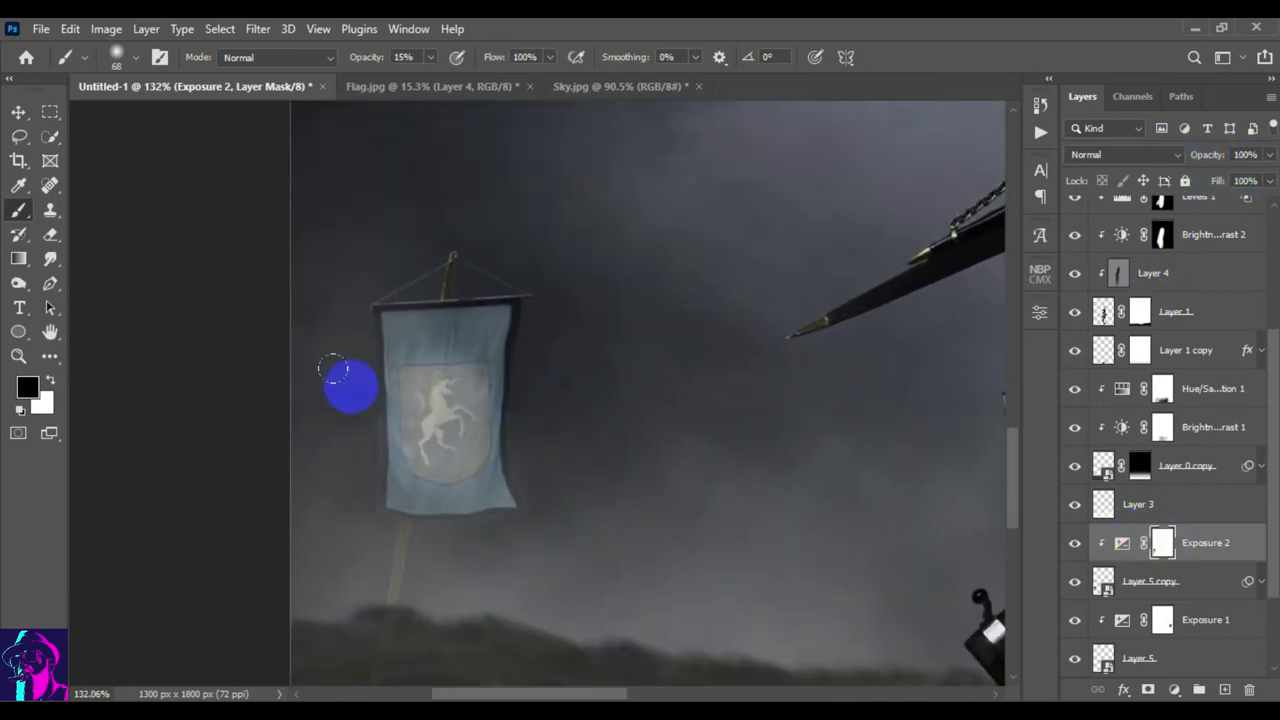
click(1075, 543)
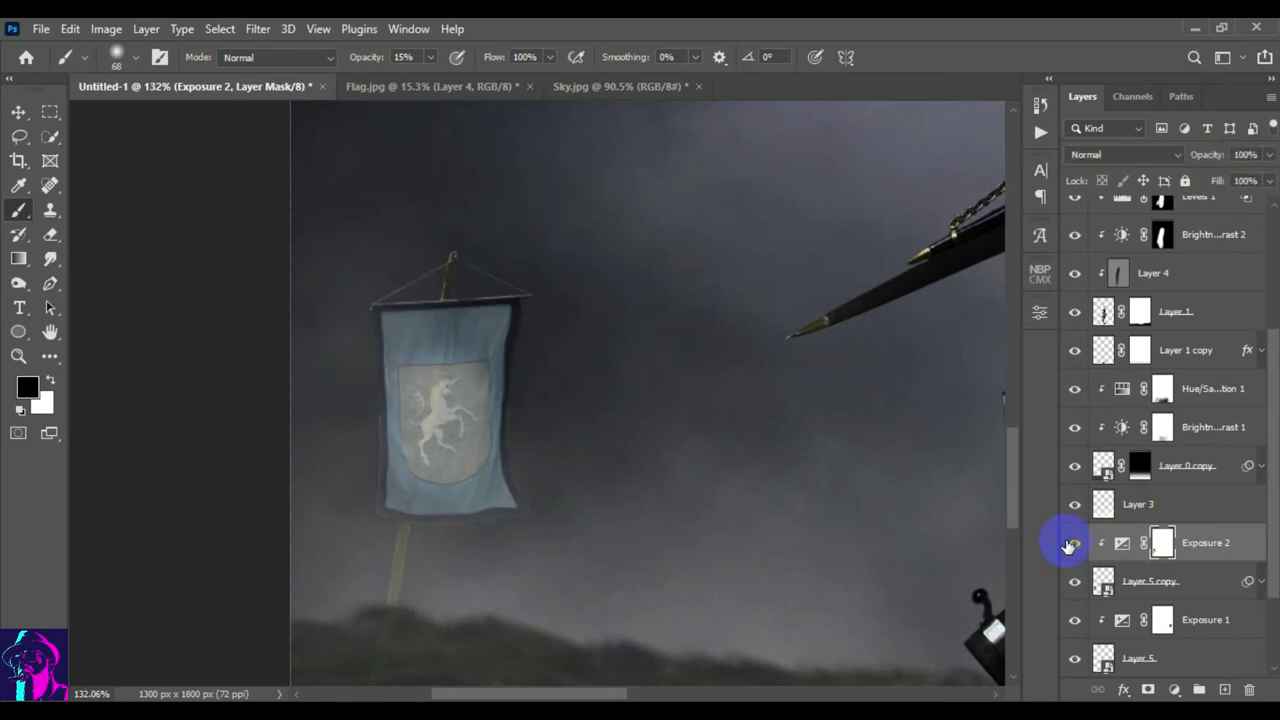
scroll(560, 318, down, 2)
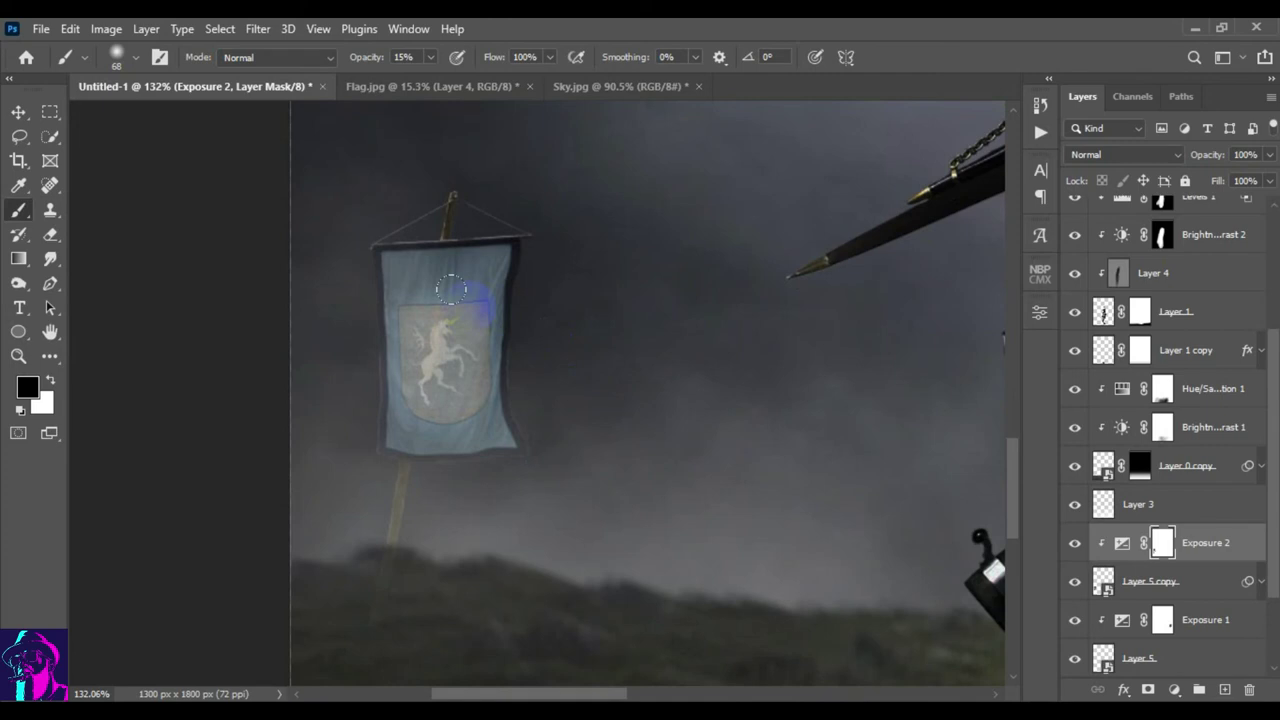
- Switch to white and softly paint the mask along the flag's right edge and unicorn shield
click(51, 381)
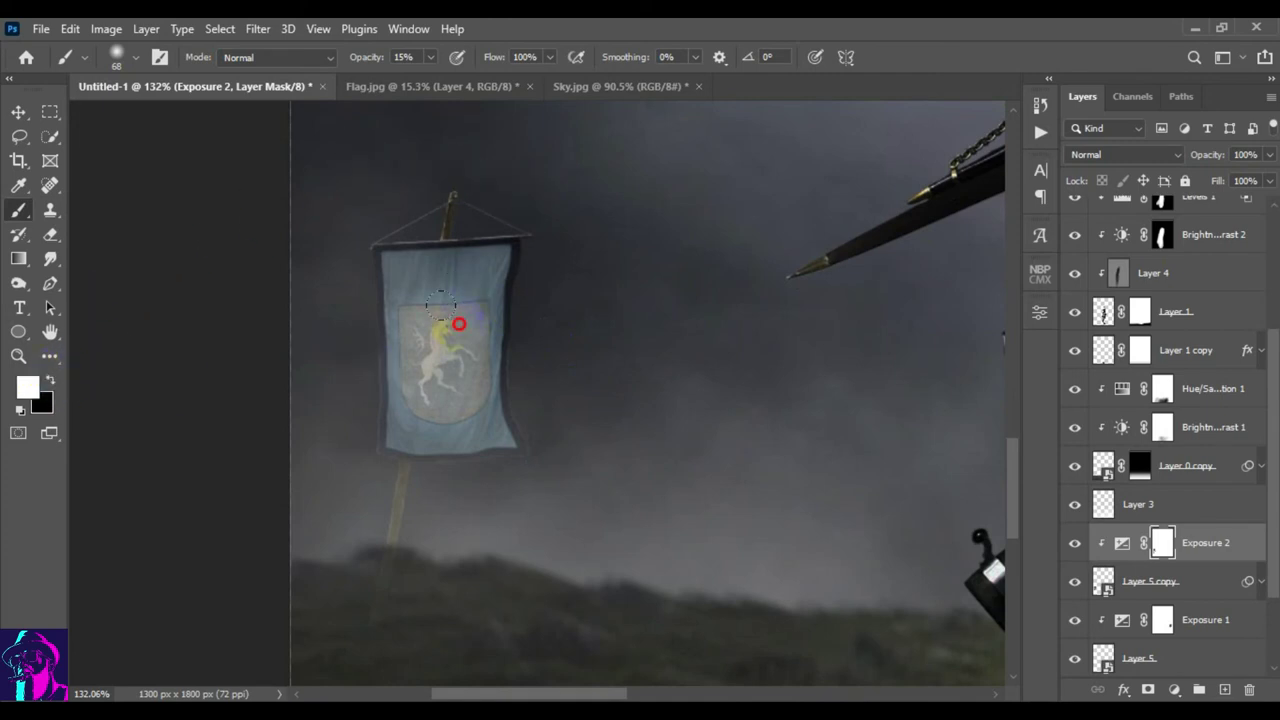
drag(387, 315, 507, 410)
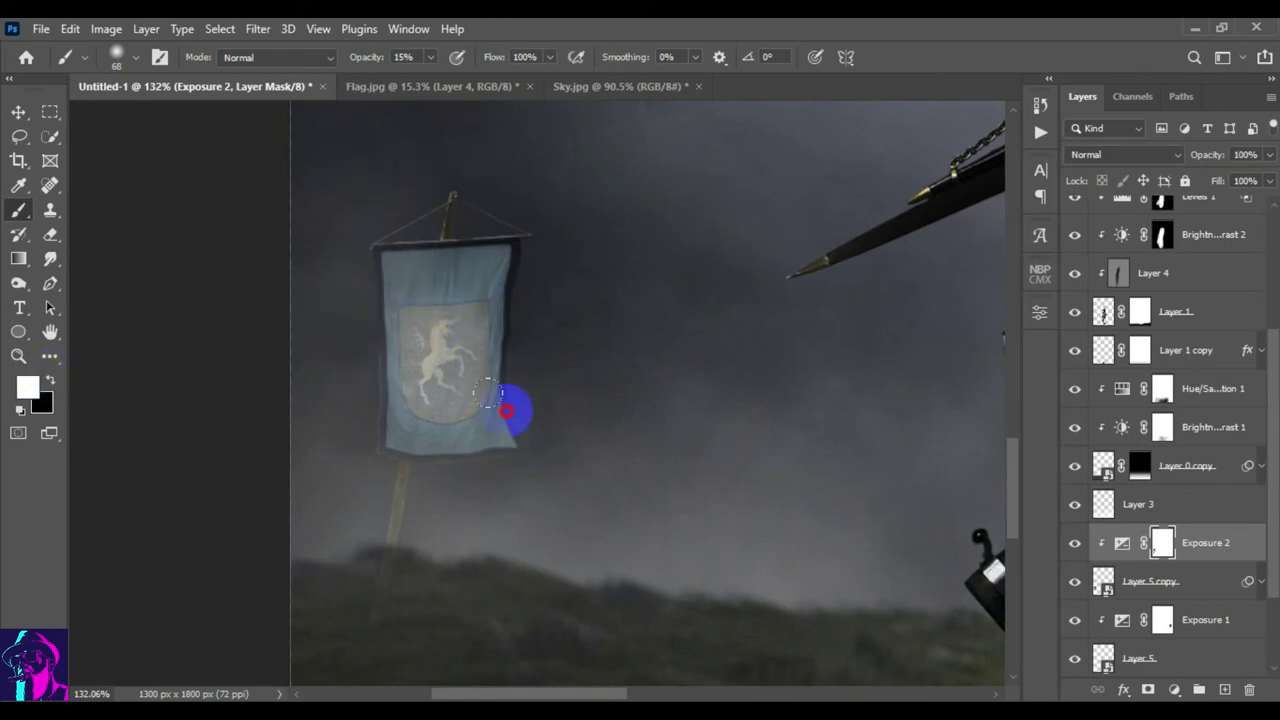
click(430, 350)
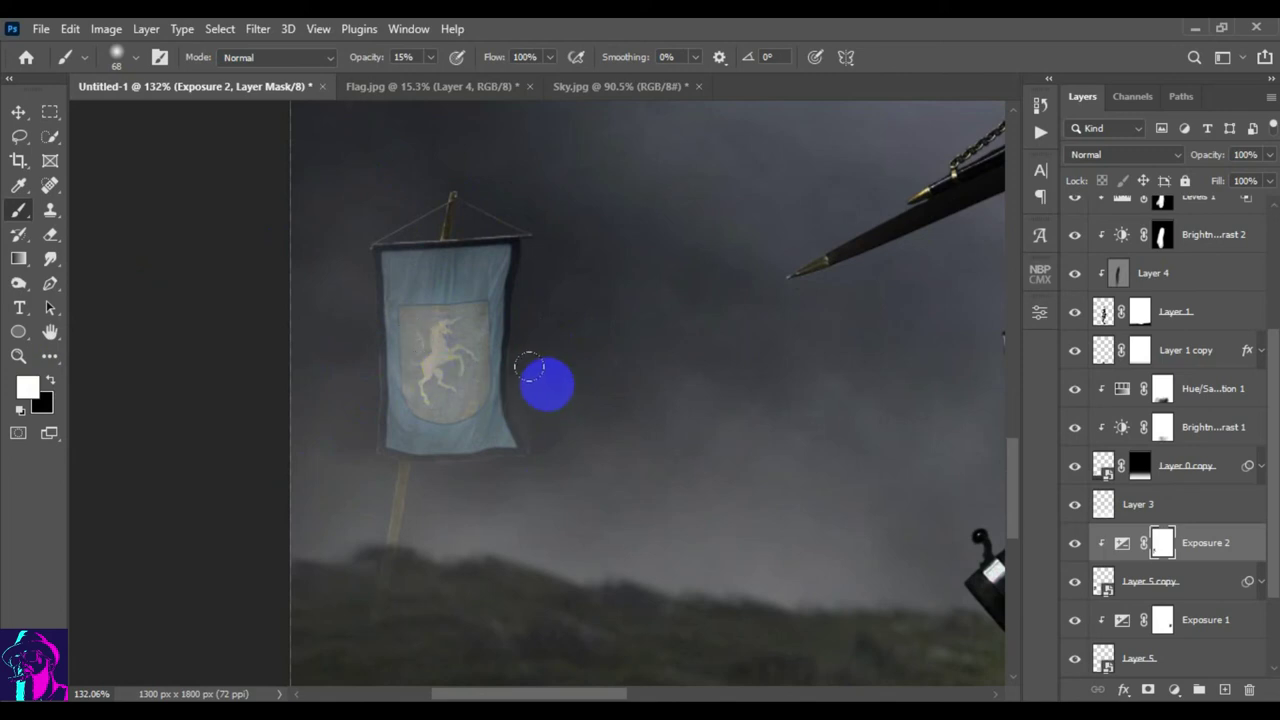
click(437, 372)
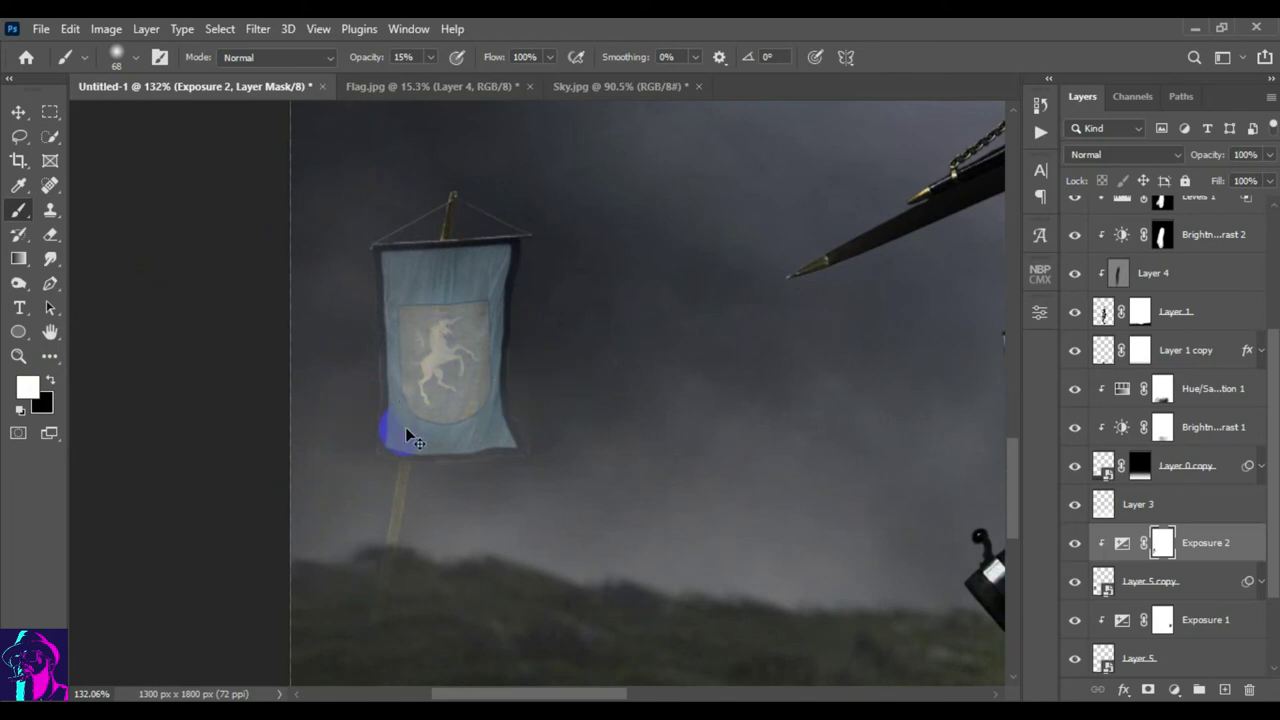
scroll(410, 437, down, 2)
scroll(405, 432, down, 2)
scroll(405, 432, down, 2)
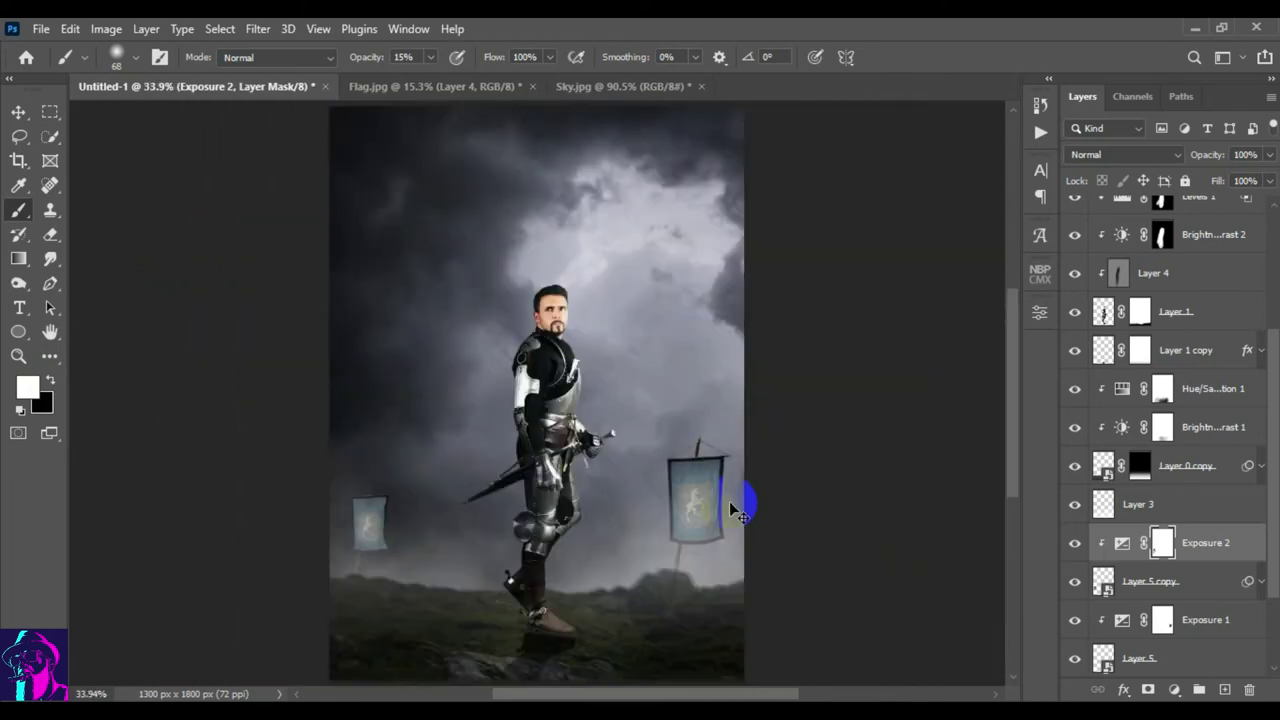
scroll(735, 510, up, 3)
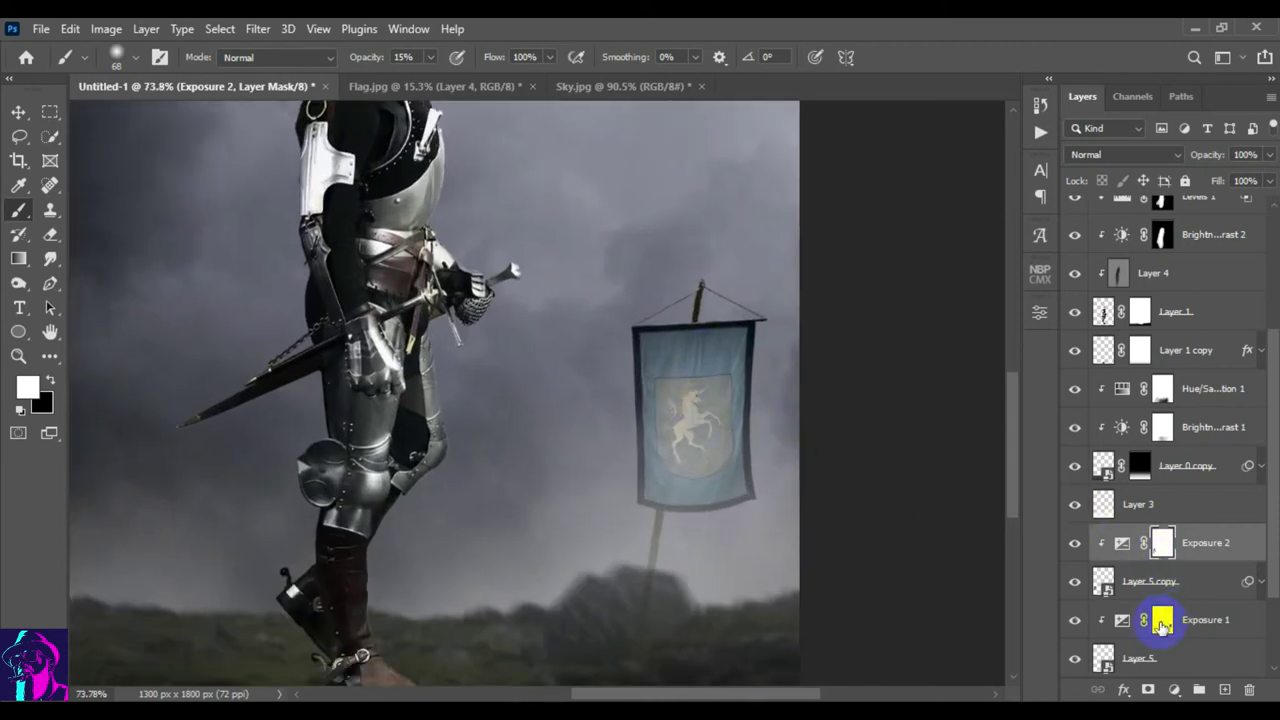
- Paint the Exposure 1 mask over the unicorn's head and lower the brush opacity to 11%
click(1162, 625)
click(688, 403)
drag(690, 394, 679, 369)
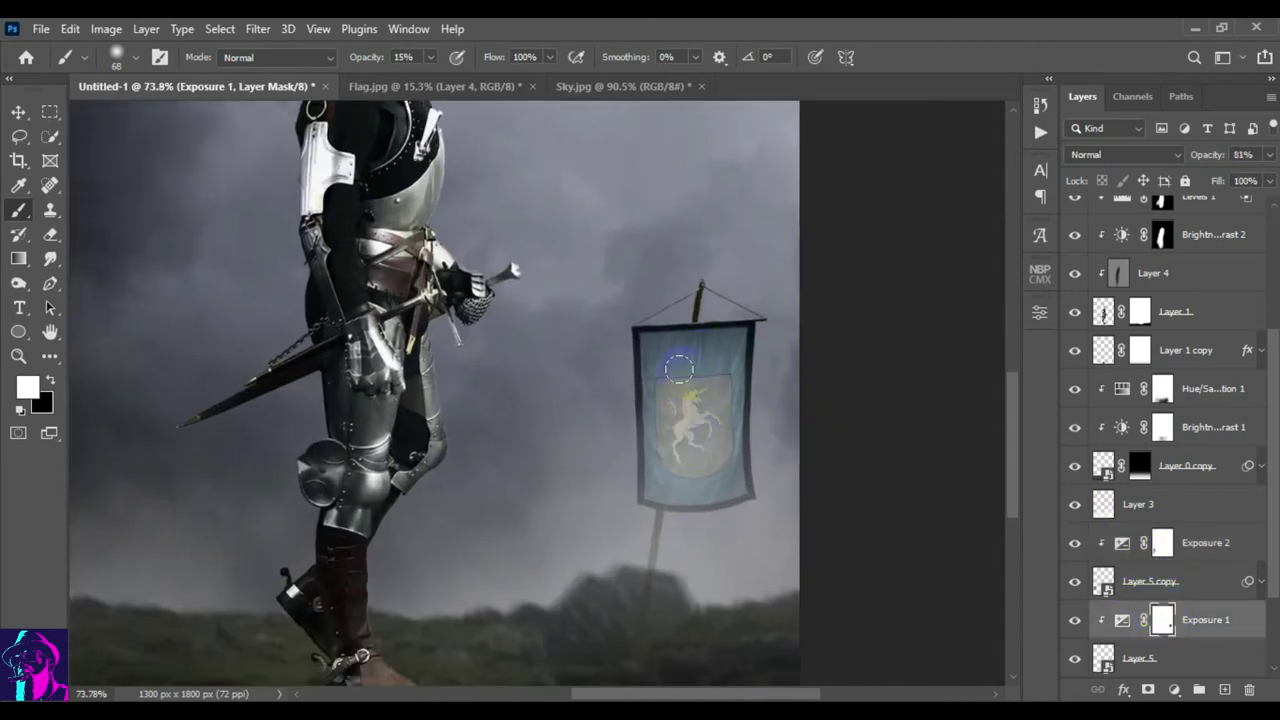
click(372, 59)
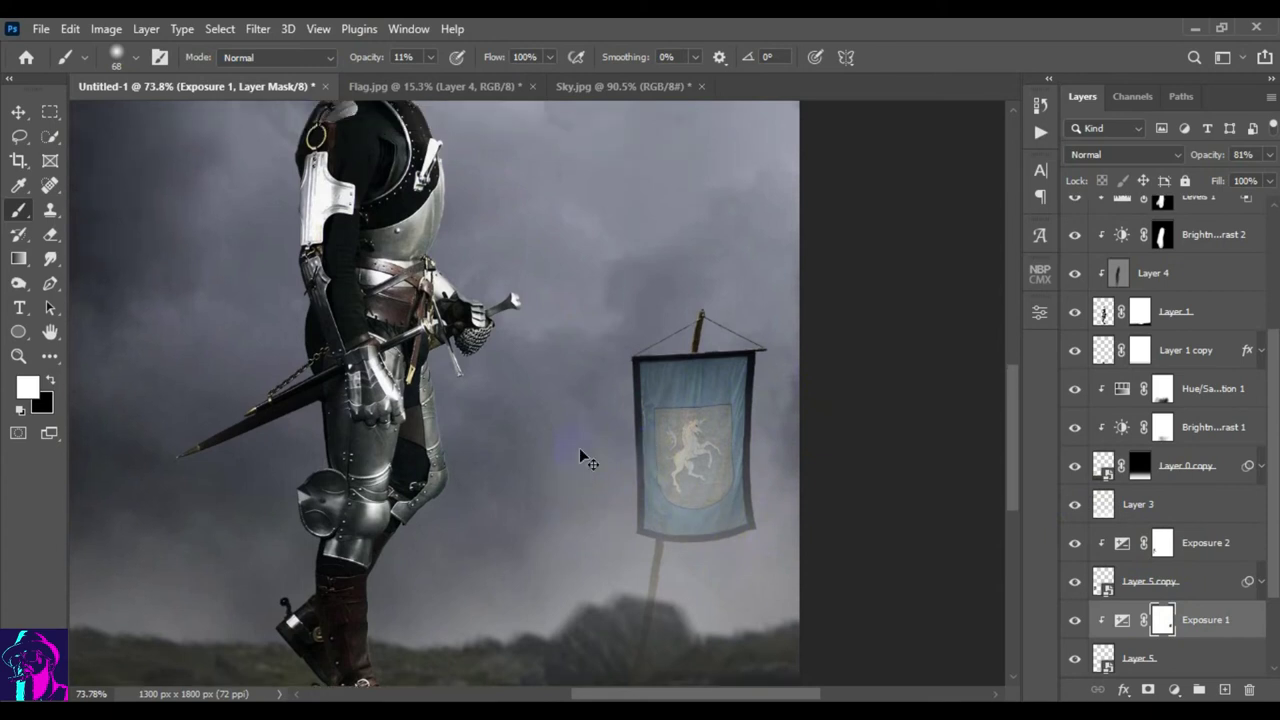
key(ctrl+0)
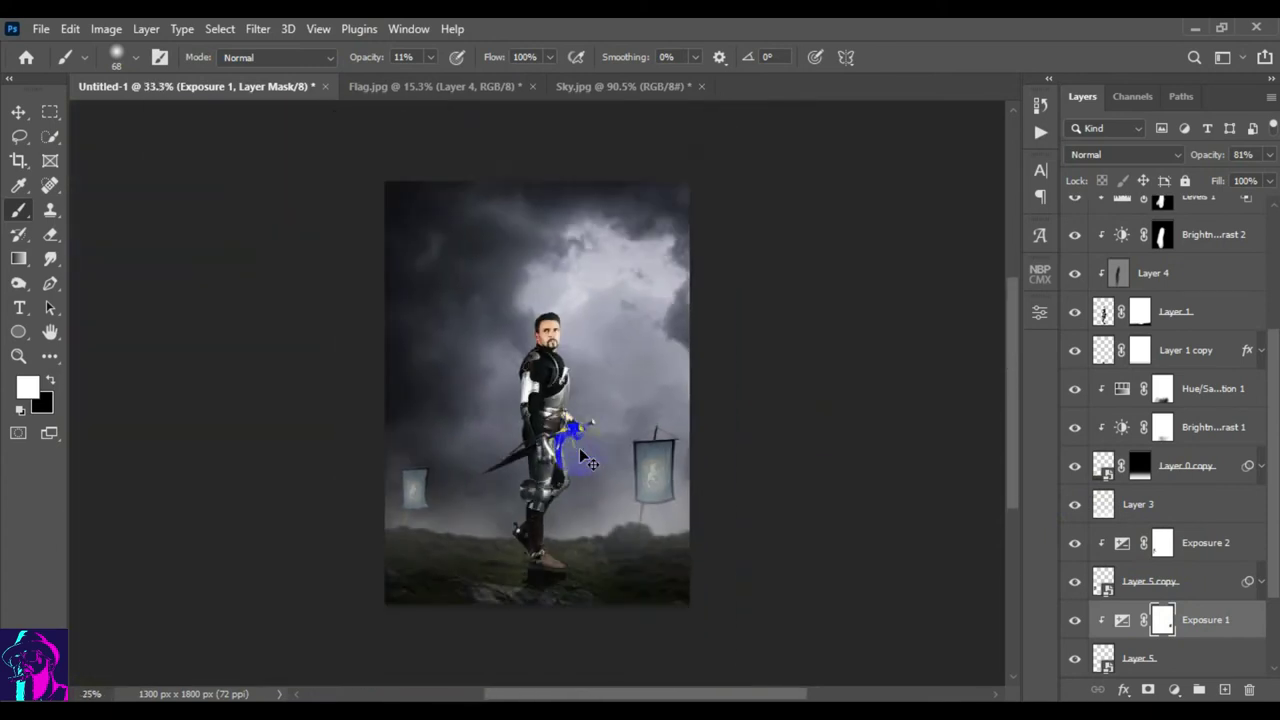
- Lightly brush the Exposure 1 mask over the knight's arm and review the full composite
drag(586, 455, 527, 425)
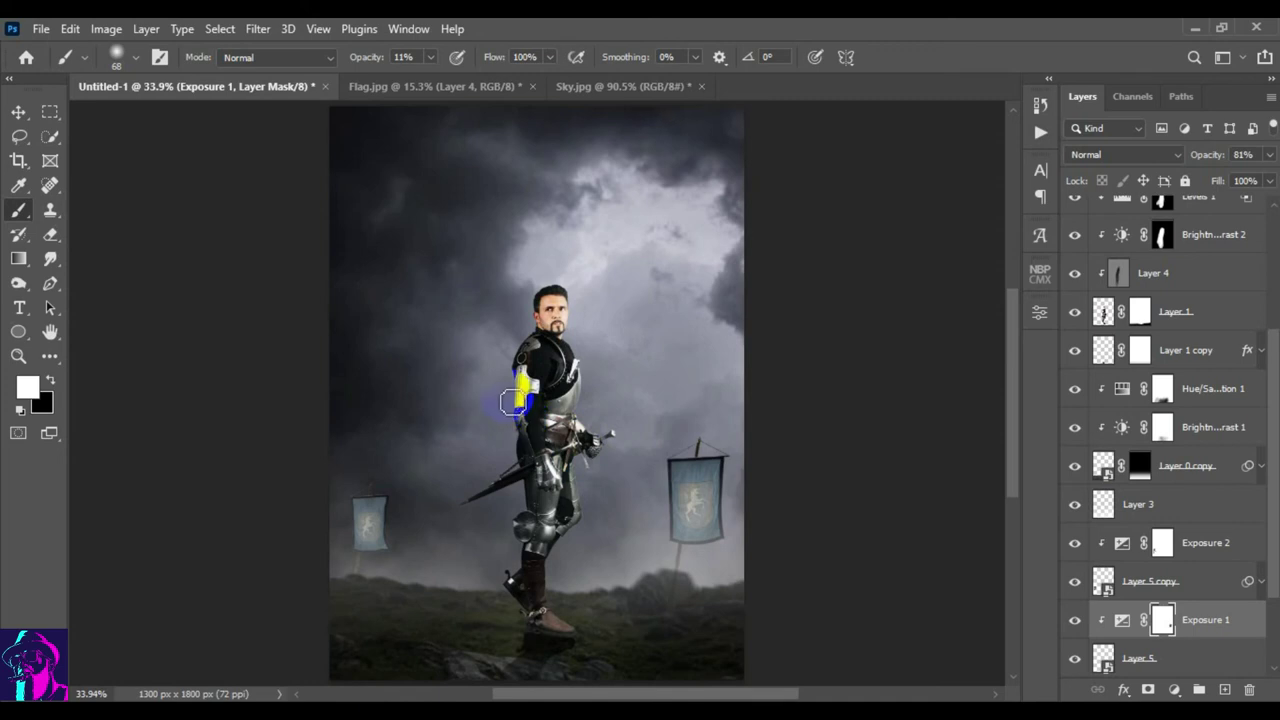
click(18, 112)
scroll(560, 364, down, 1)
scroll(560, 360, up, 1)
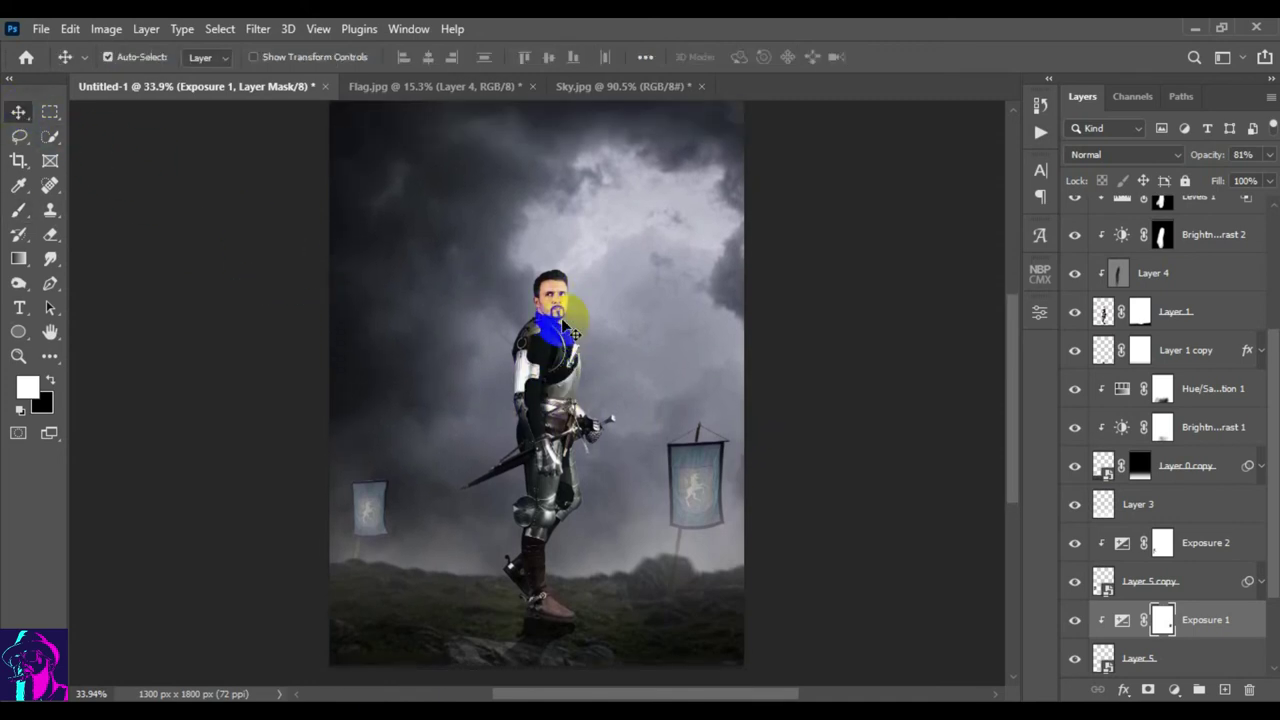
mouse_move(676, 452)
mouse_down()
mouse_move(771, 521)
mouse_move(826, 531)
mouse_move(643, 529)
mouse_move(614, 366)
mouse_move(636, 416)
mouse_up()
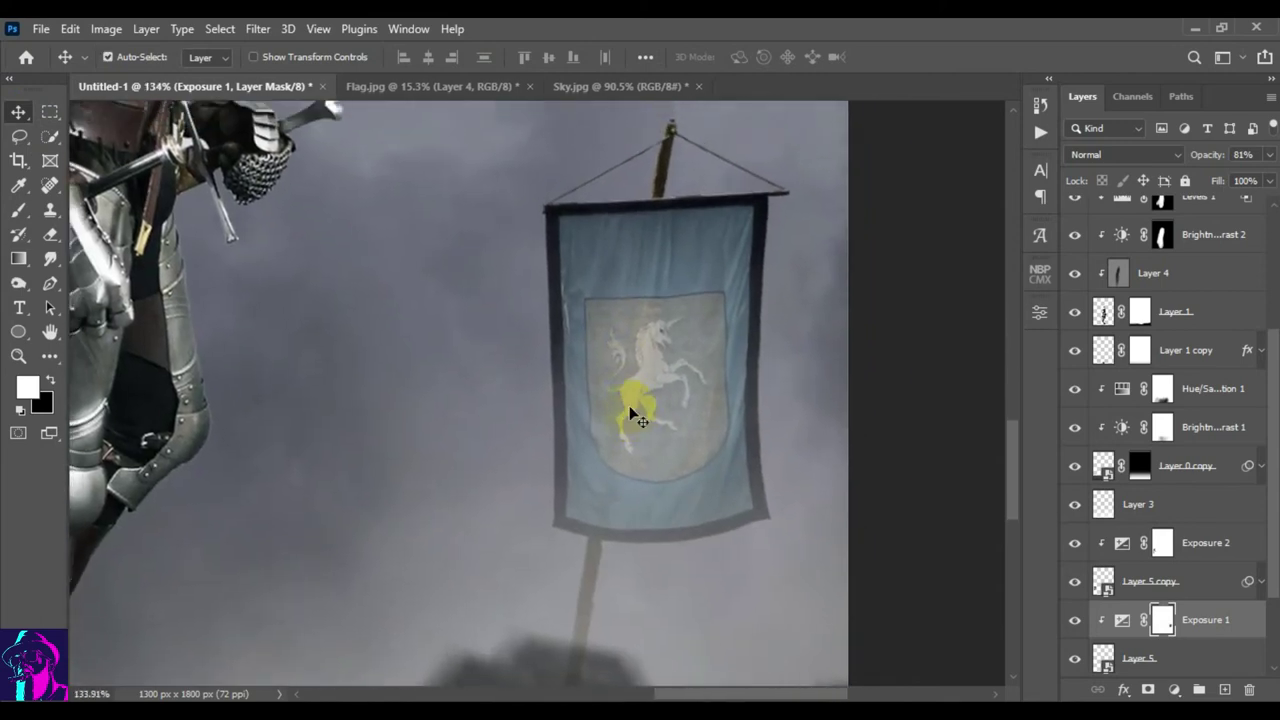
key(ctrl+0)
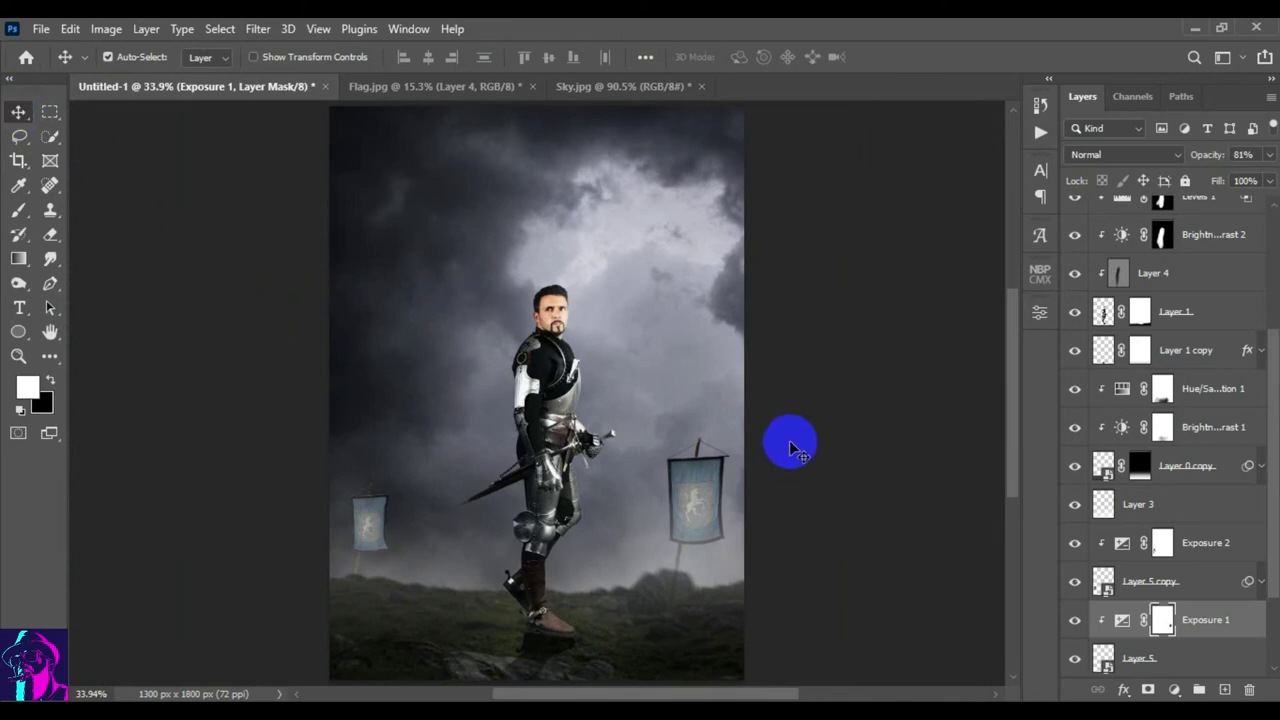
- Add a Color Balance layer above Brightness/Contrast 4 with midtones -16, -7, +13
scroll(1196, 476, up, 5)
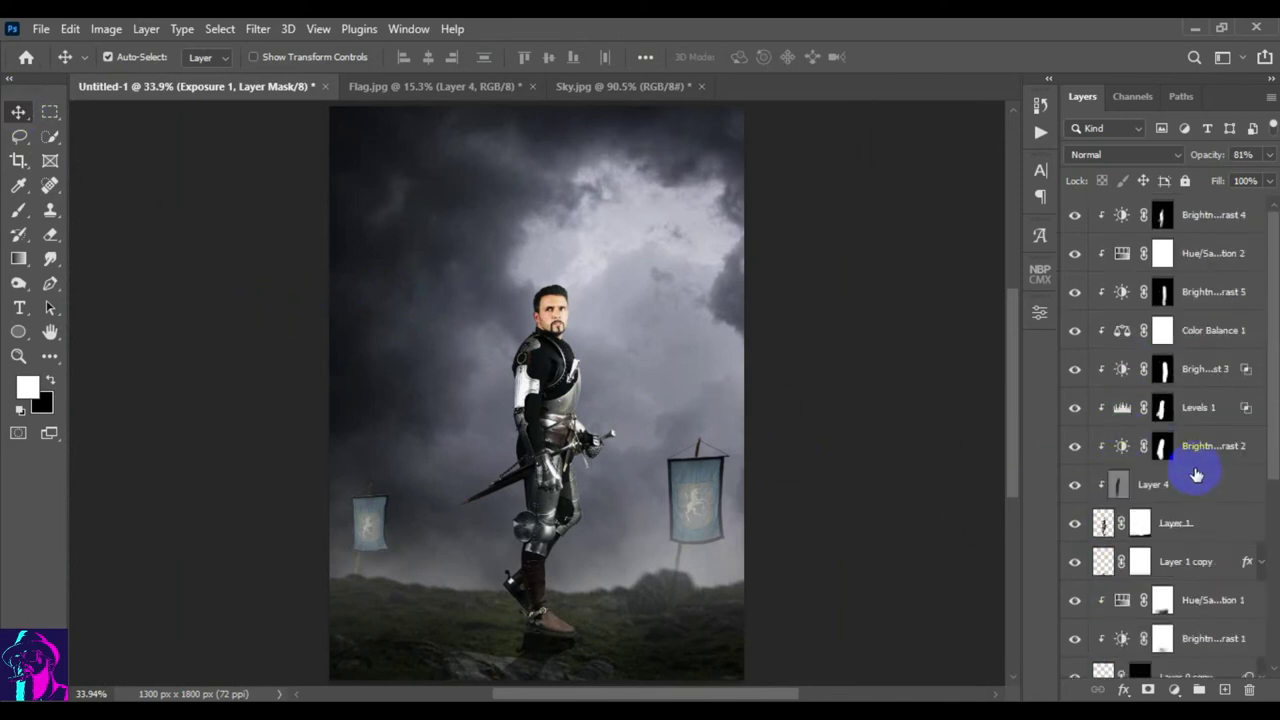
click(1127, 218)
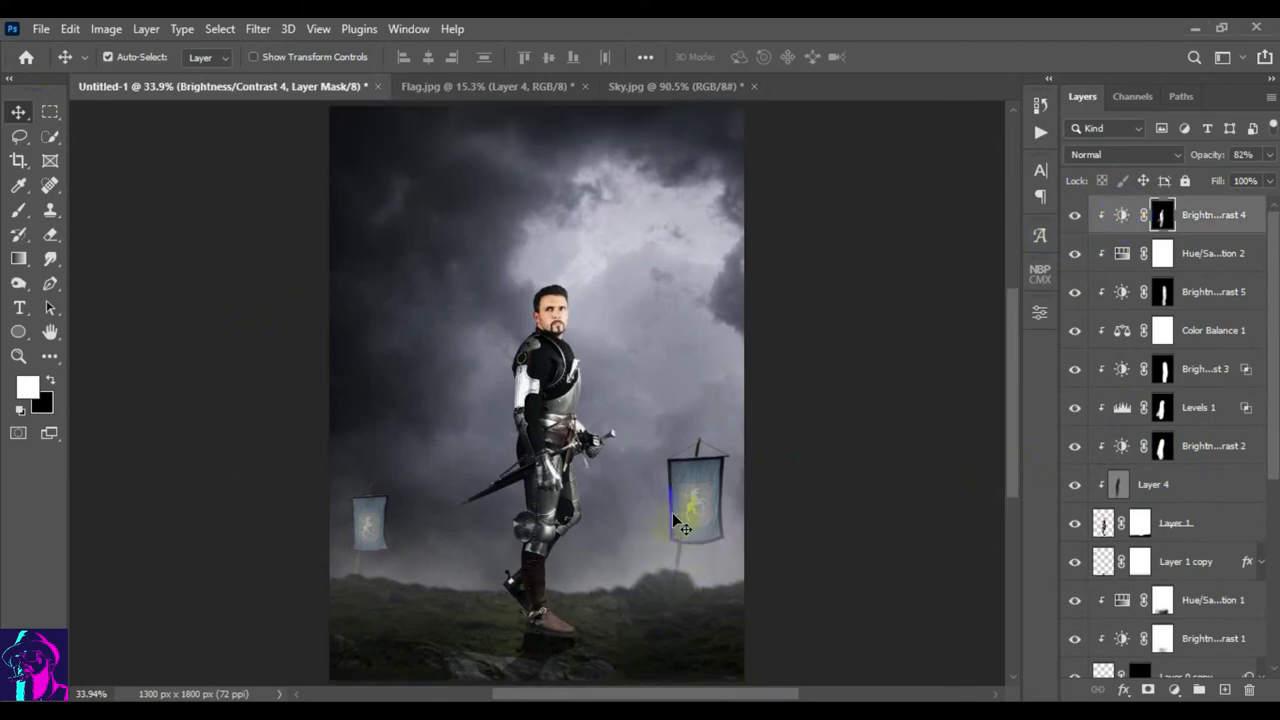
click(1125, 216)
click(1211, 216)
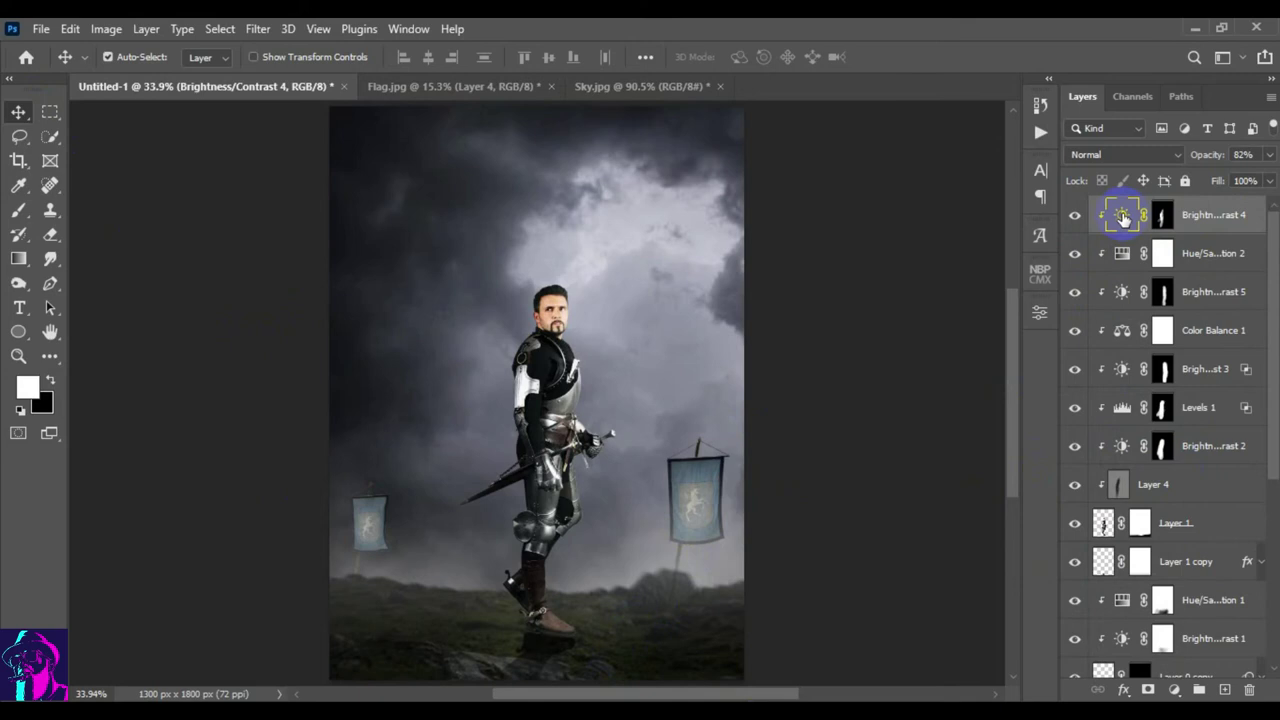
click(1175, 690)
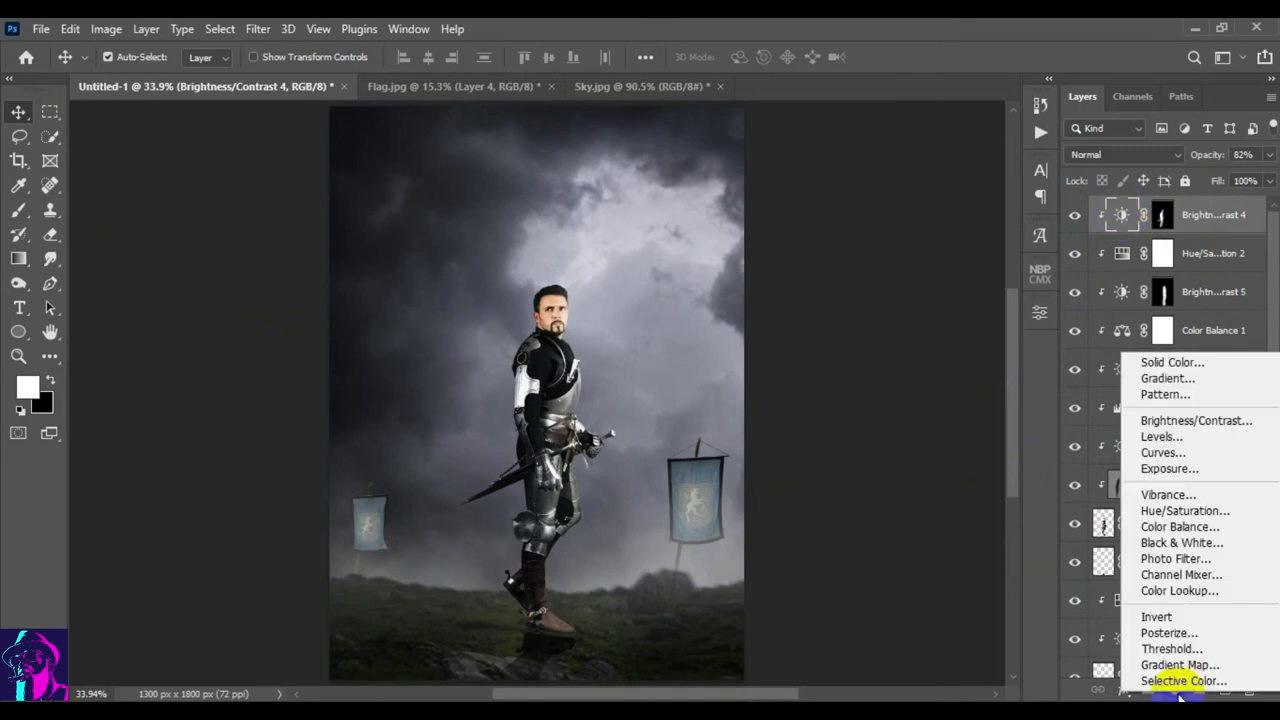
click(1182, 526)
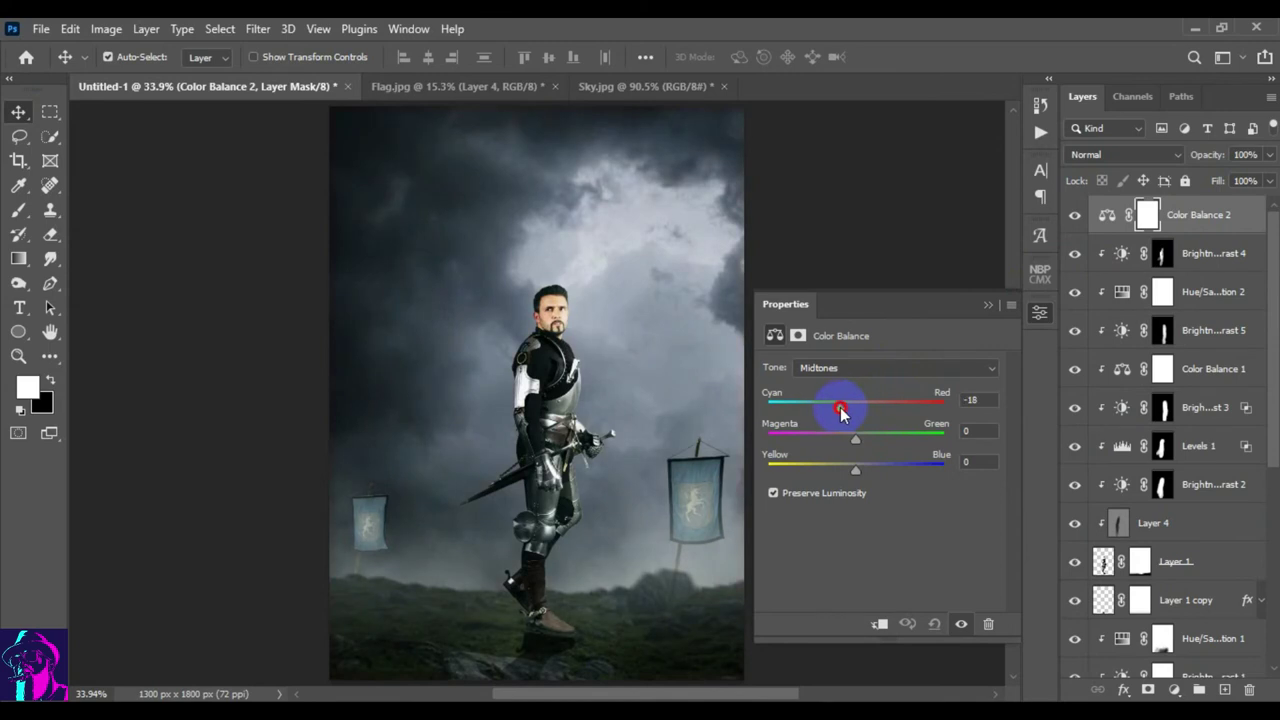
drag(828, 409, 845, 409)
click(856, 441)
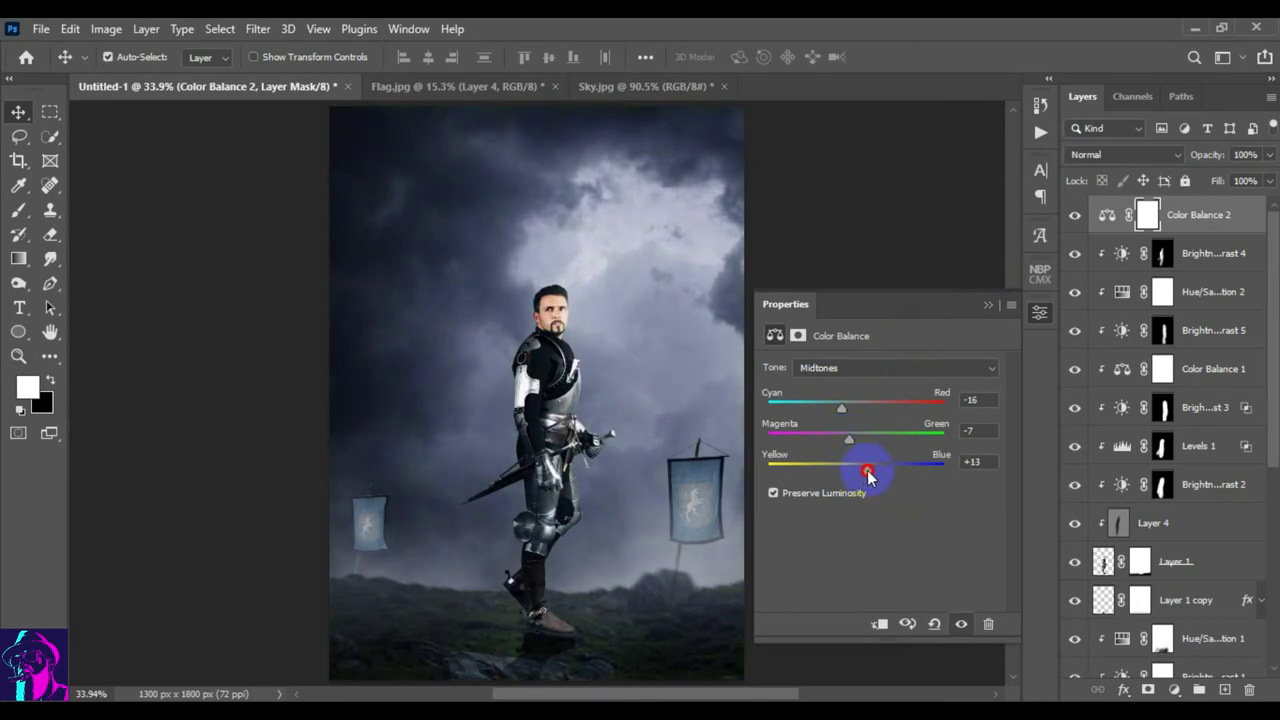
click(988, 305)
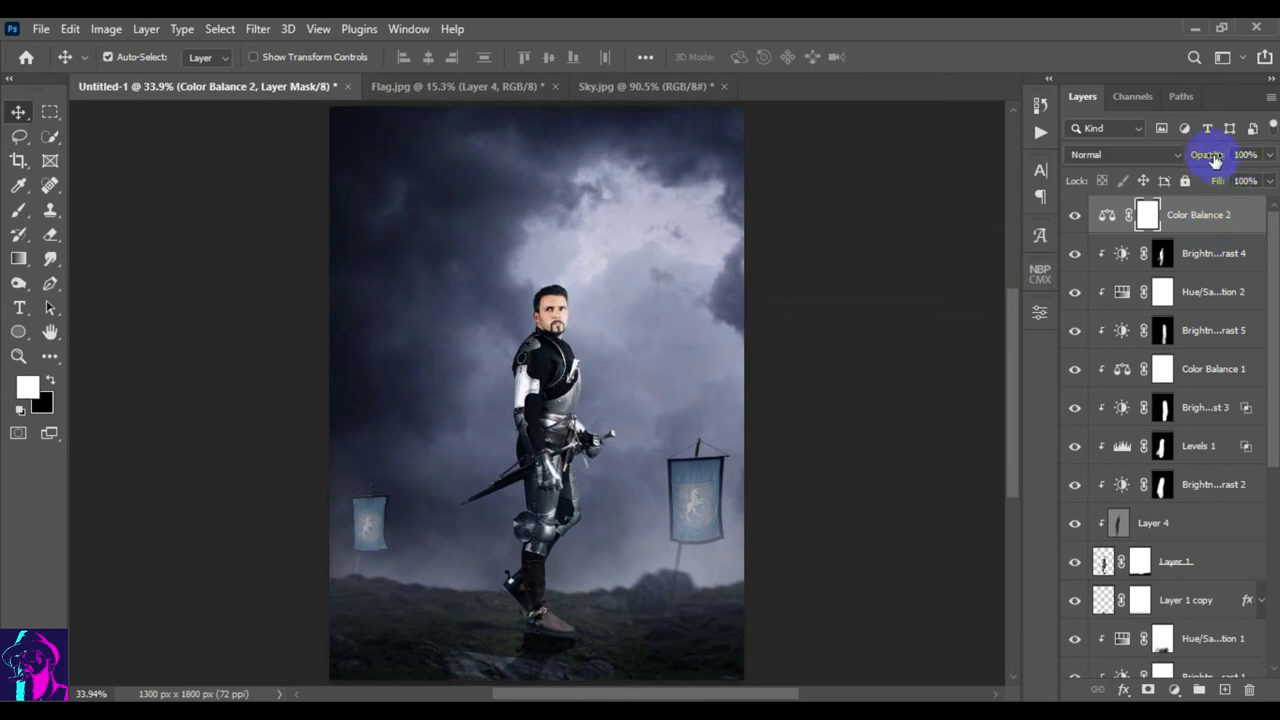
- Set the Color Balance 2 layer's opacity to 48% and keep it selected
drag(1210, 160, 1196, 163)
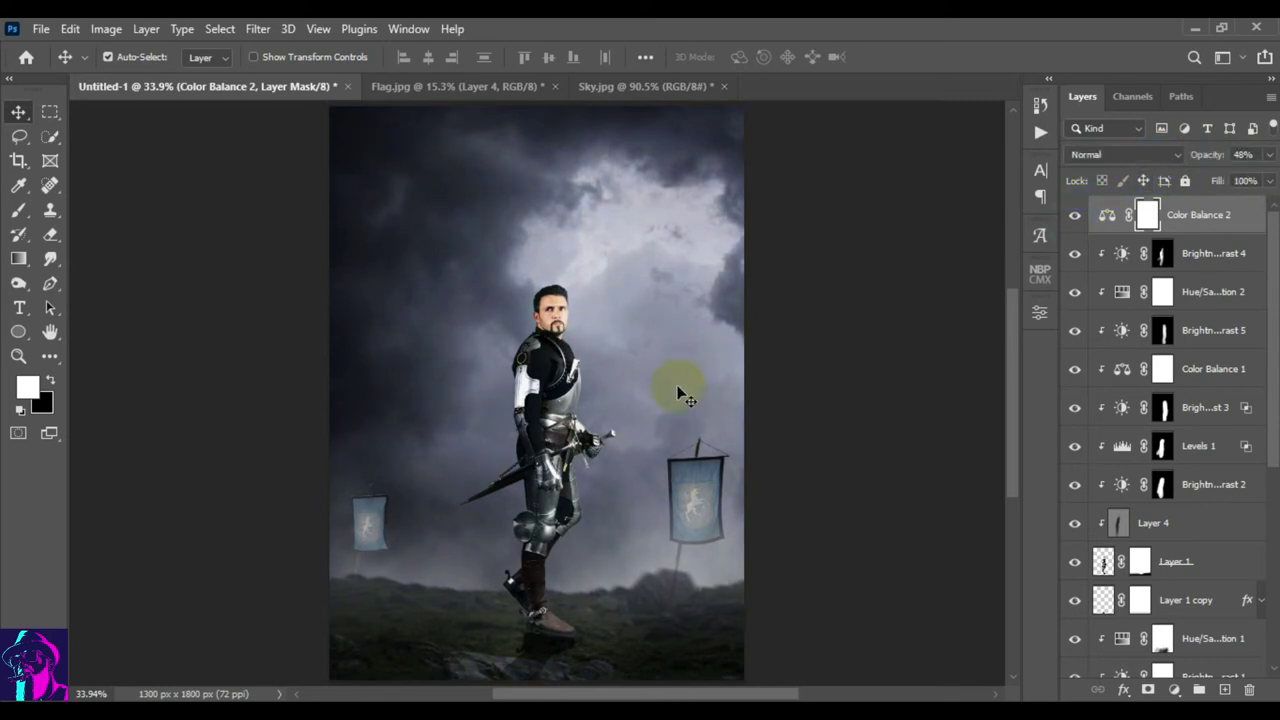
scroll(680, 395, down, 1)
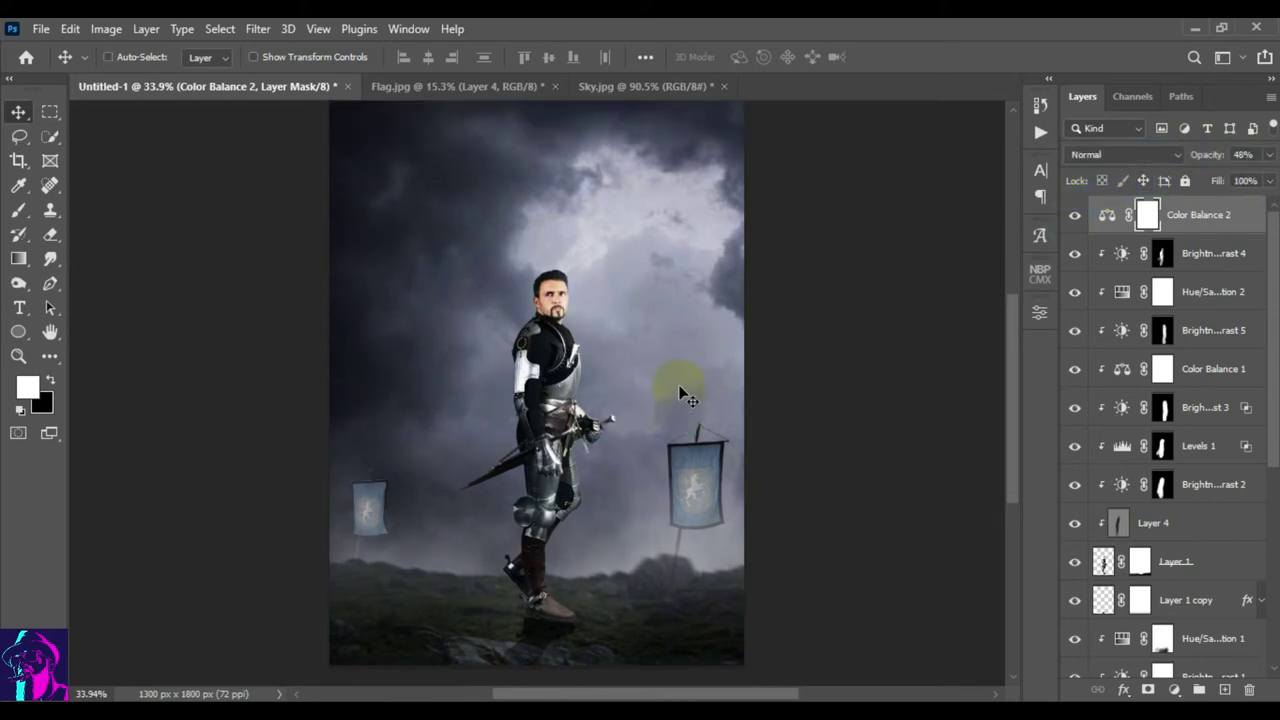
click(680, 395)
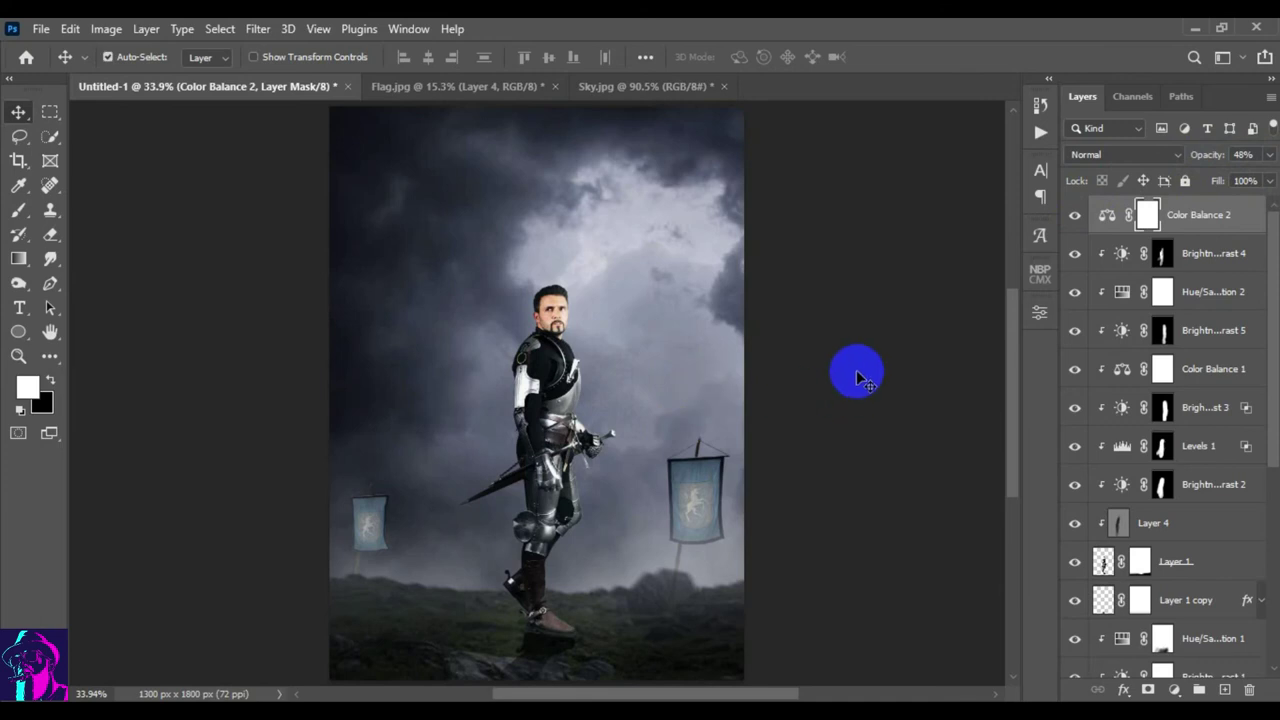
ctrl+click(850, 365)
click(1112, 222)
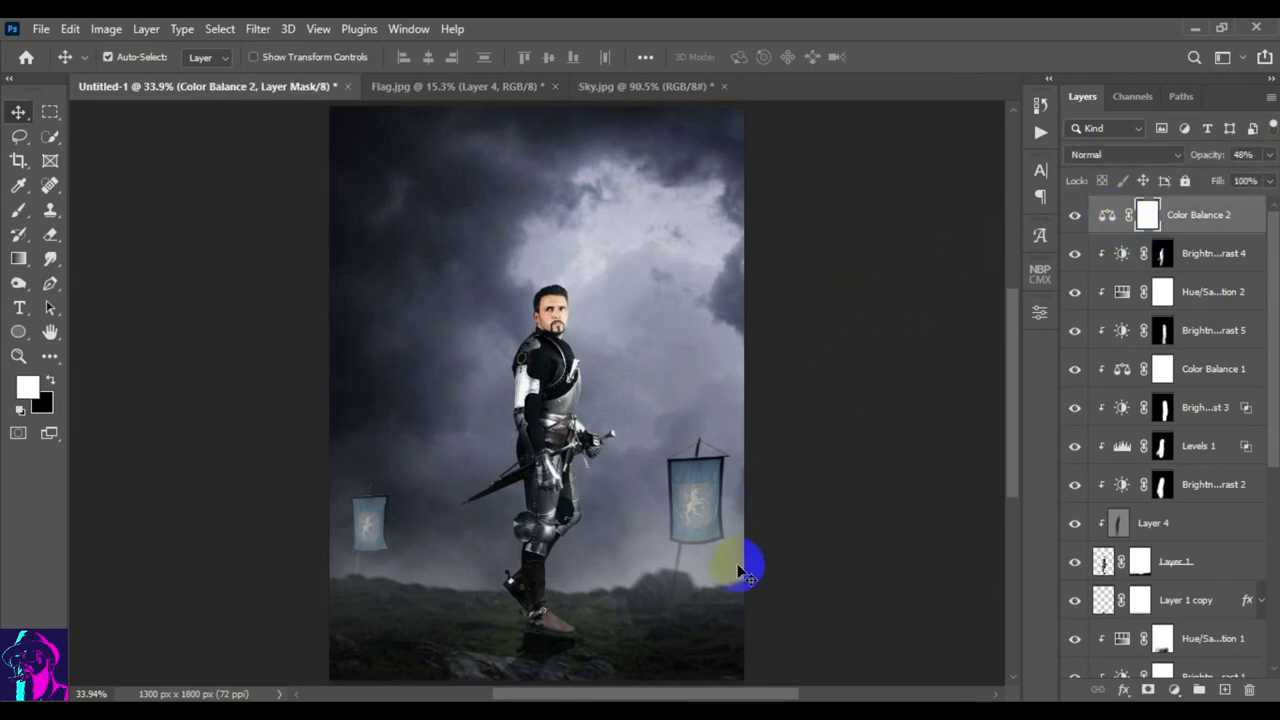
scroll(590, 660, up, 1)
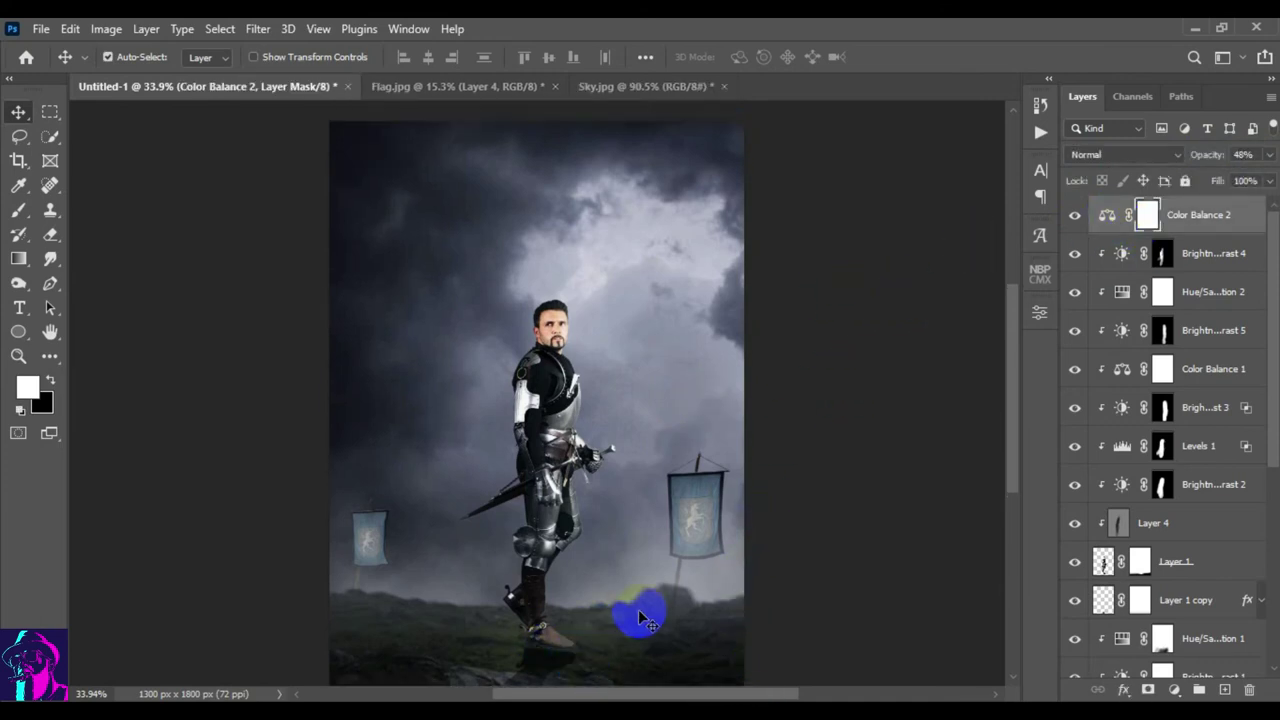
click(1112, 256)
click(1110, 216)
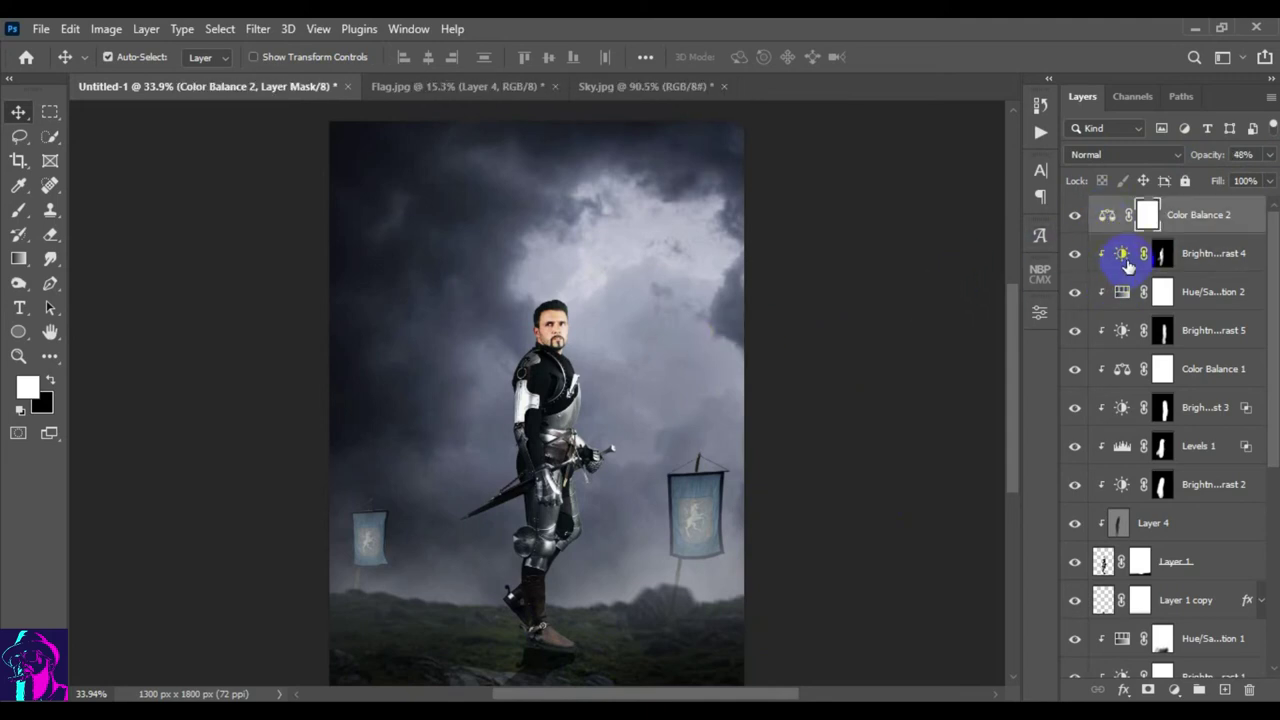
- Add a Color Lookup 1 layer above Color Balance 2, cancelling the LUT file load
click(1174, 690)
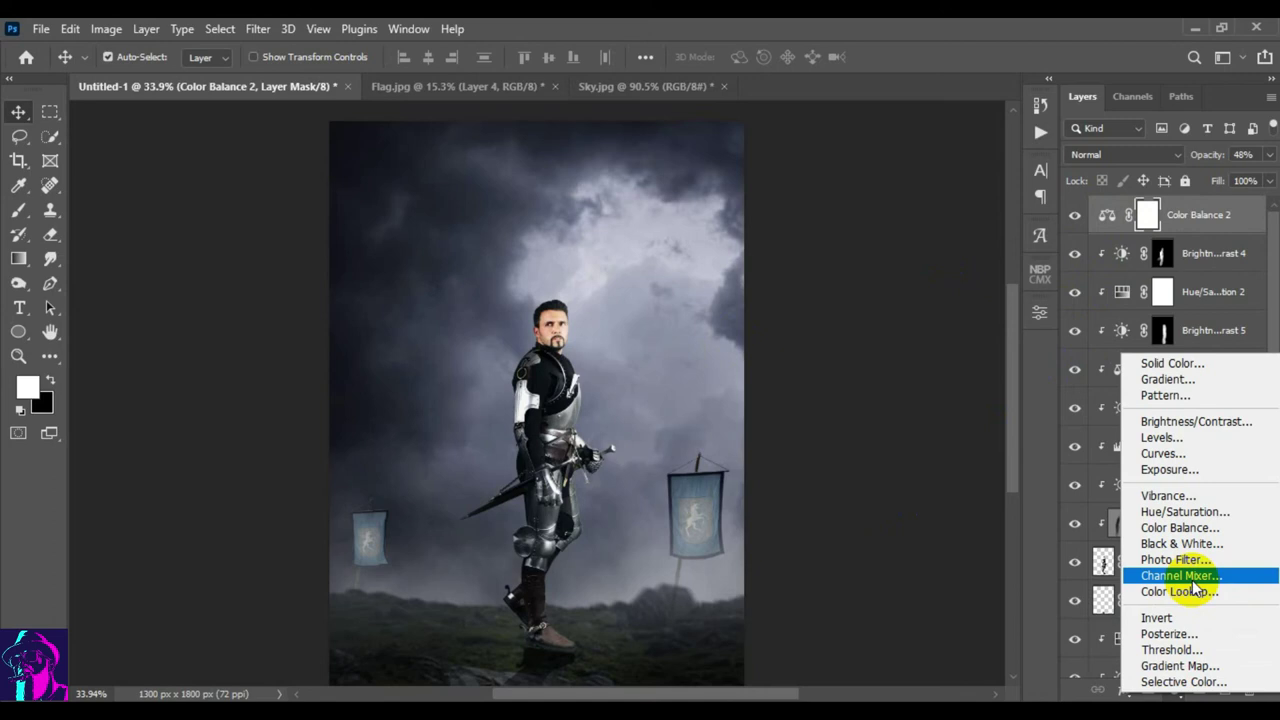
click(1178, 591)
click(993, 374)
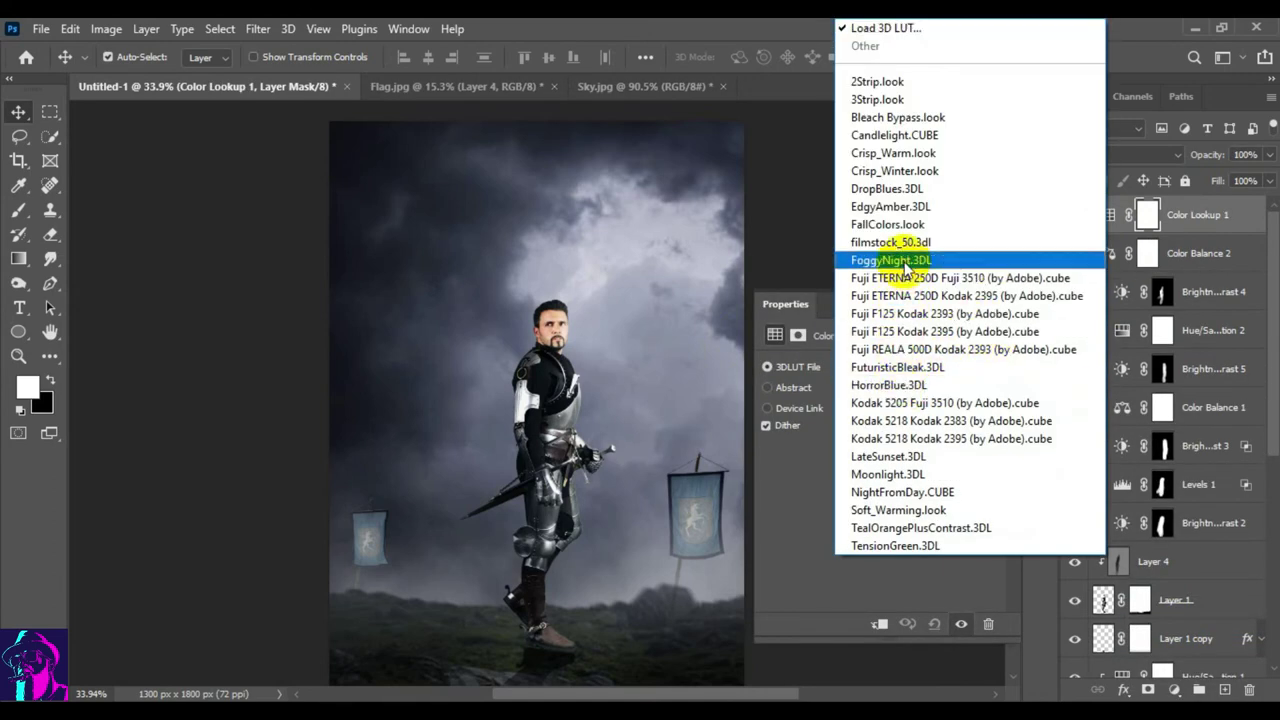
click(868, 388)
click(1214, 637)
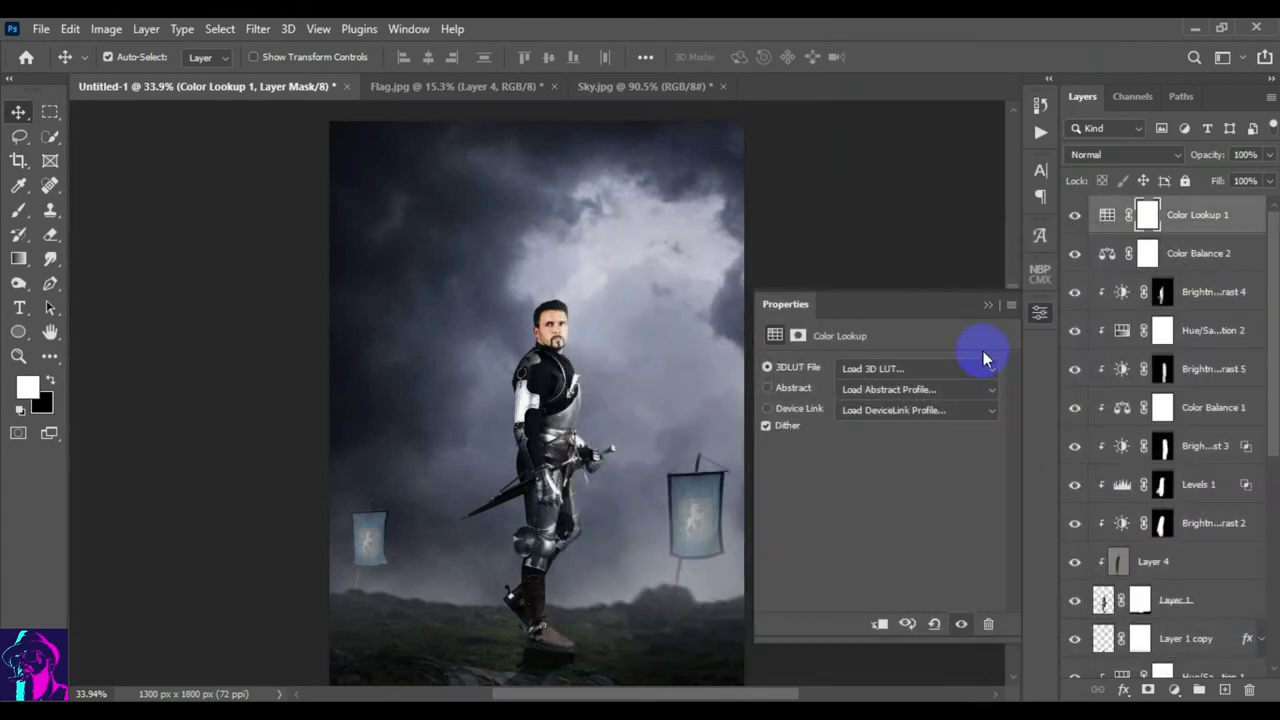
click(983, 369)
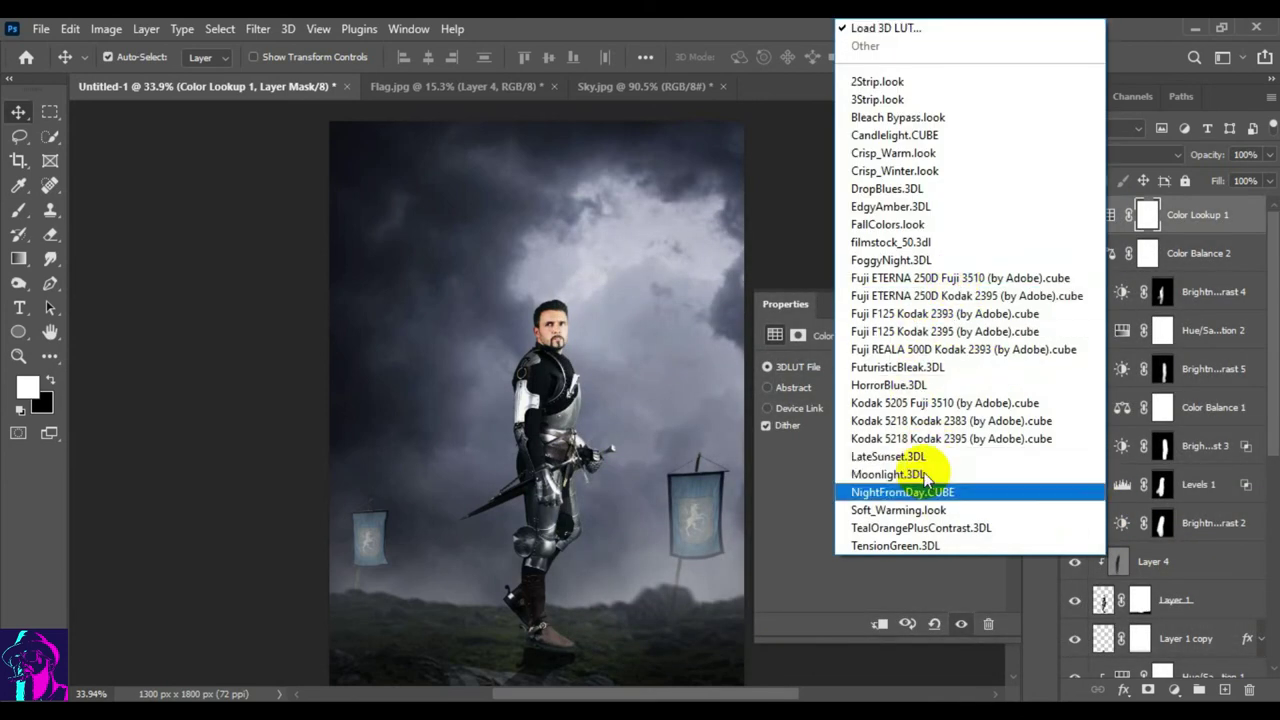
click(915, 386)
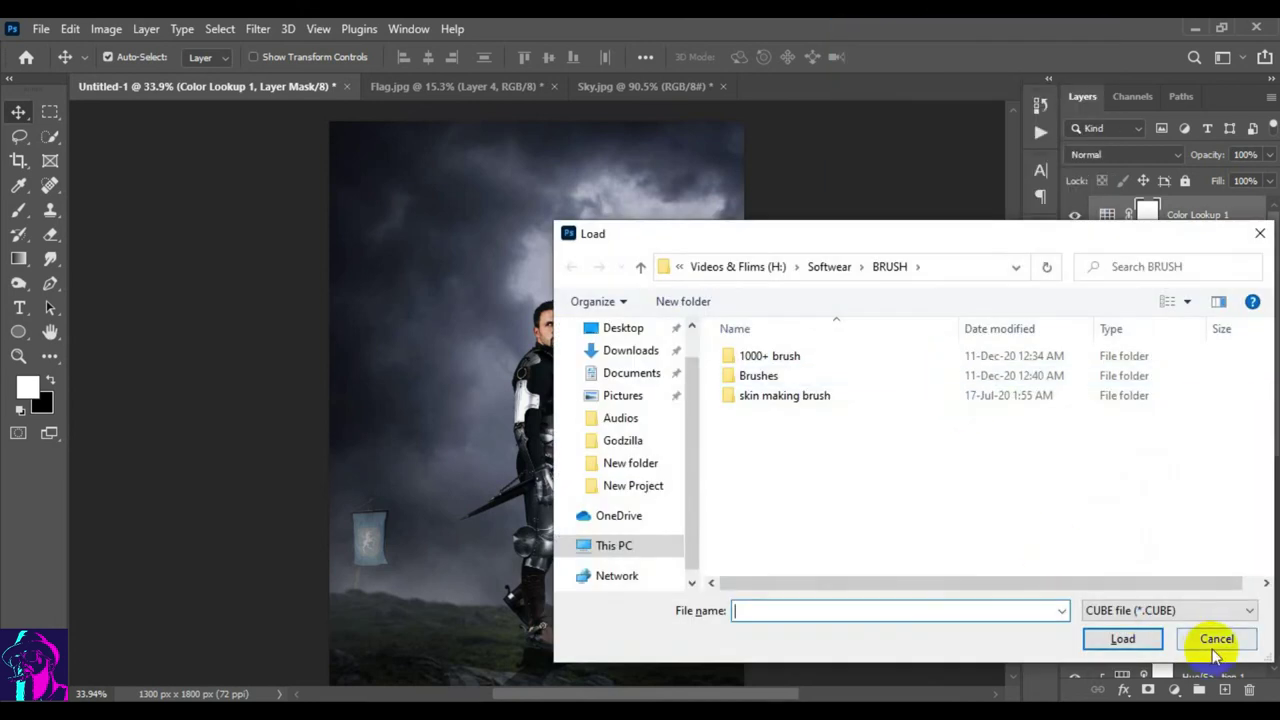
click(1216, 638)
click(994, 300)
click(1110, 220)
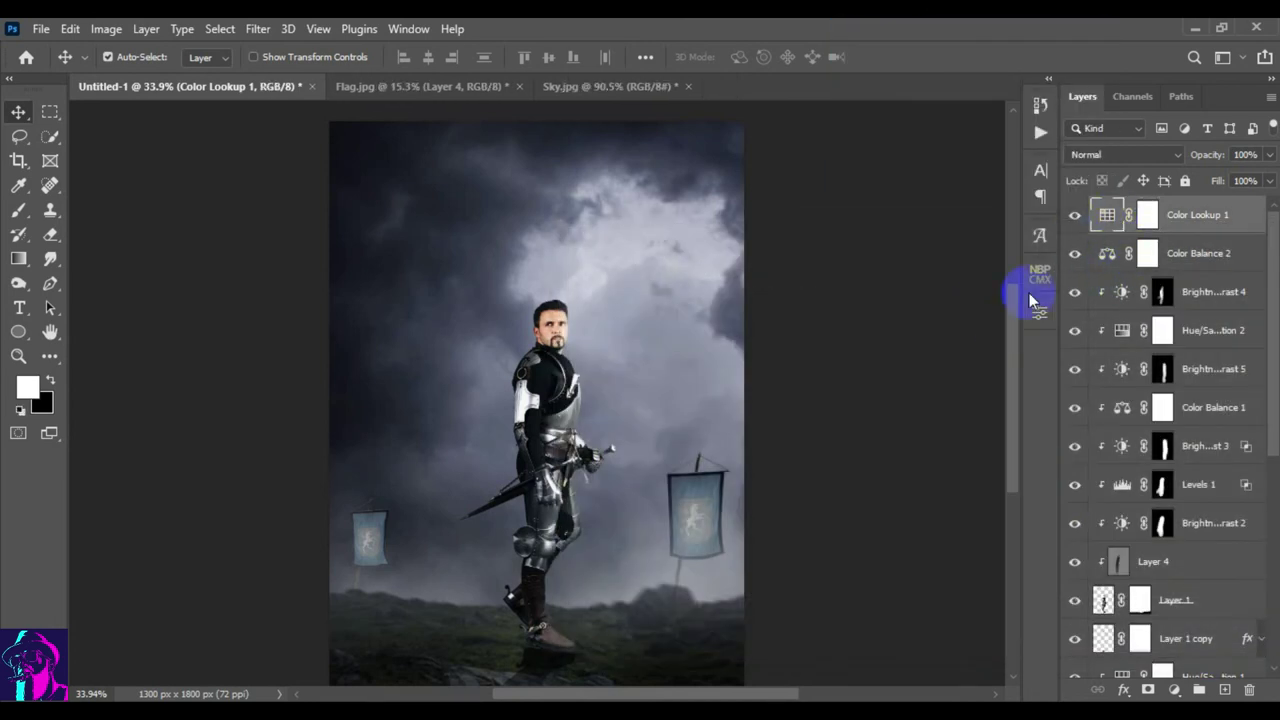
- Stamp visible layers into Layer 6, convert it to a smart object, and open Camera Raw Filter
key(ctrl+shift+alt+e)
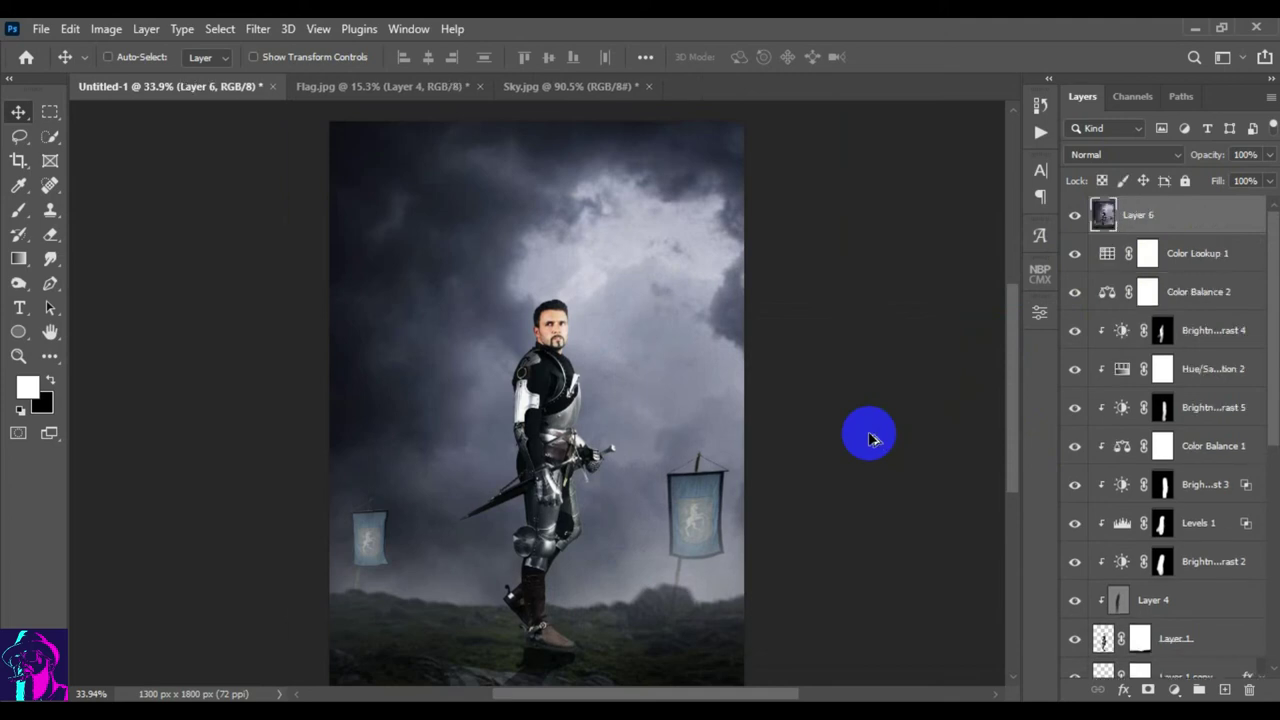
right_click(1196, 228)
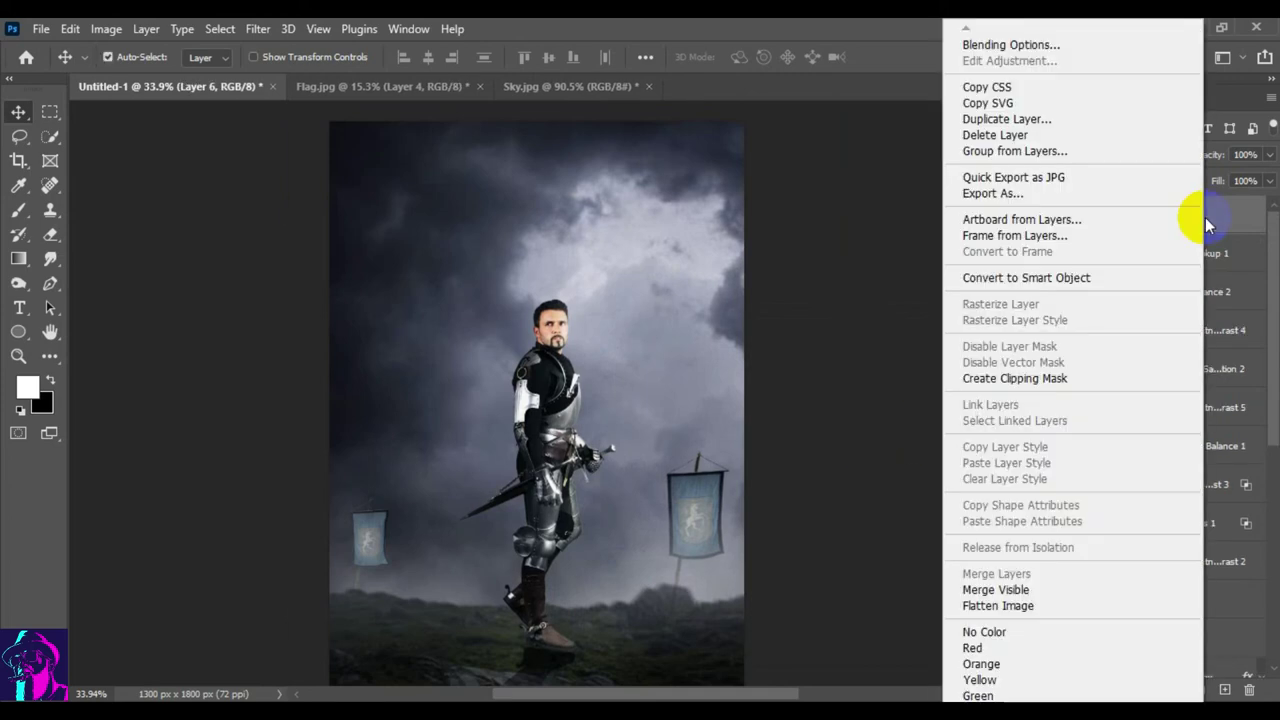
click(1040, 279)
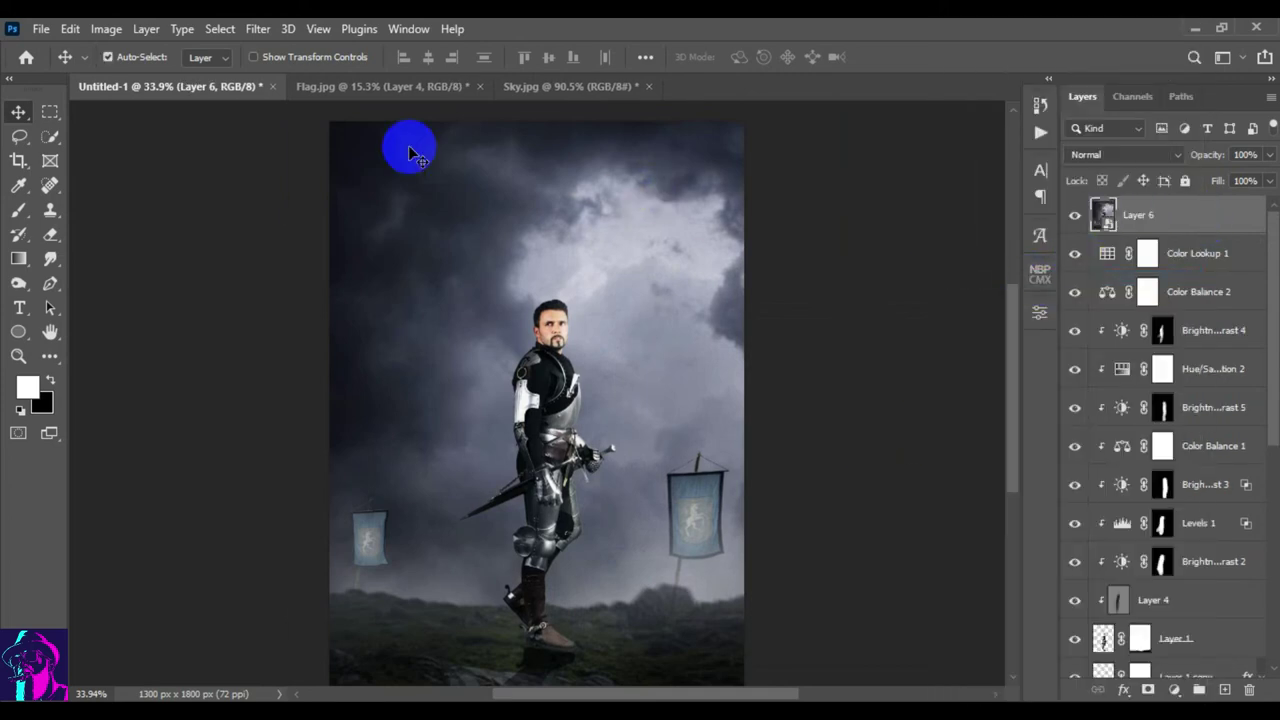
click(257, 28)
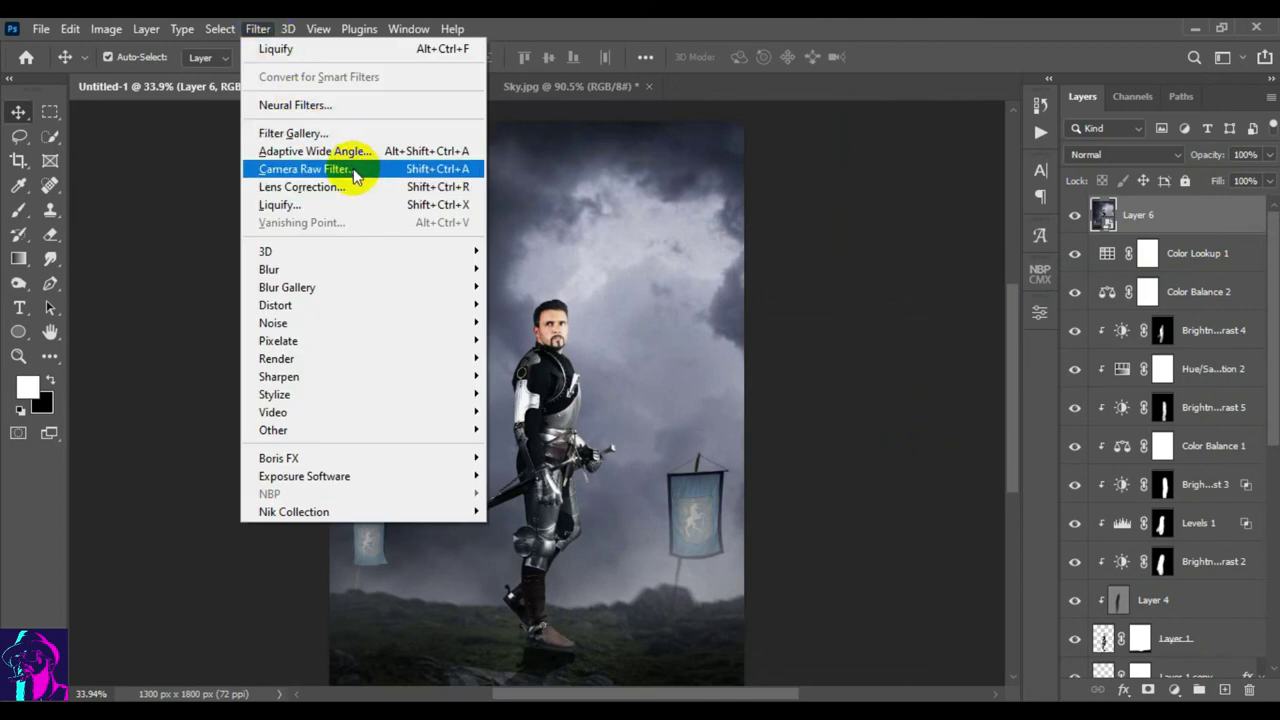
click(440, 168)
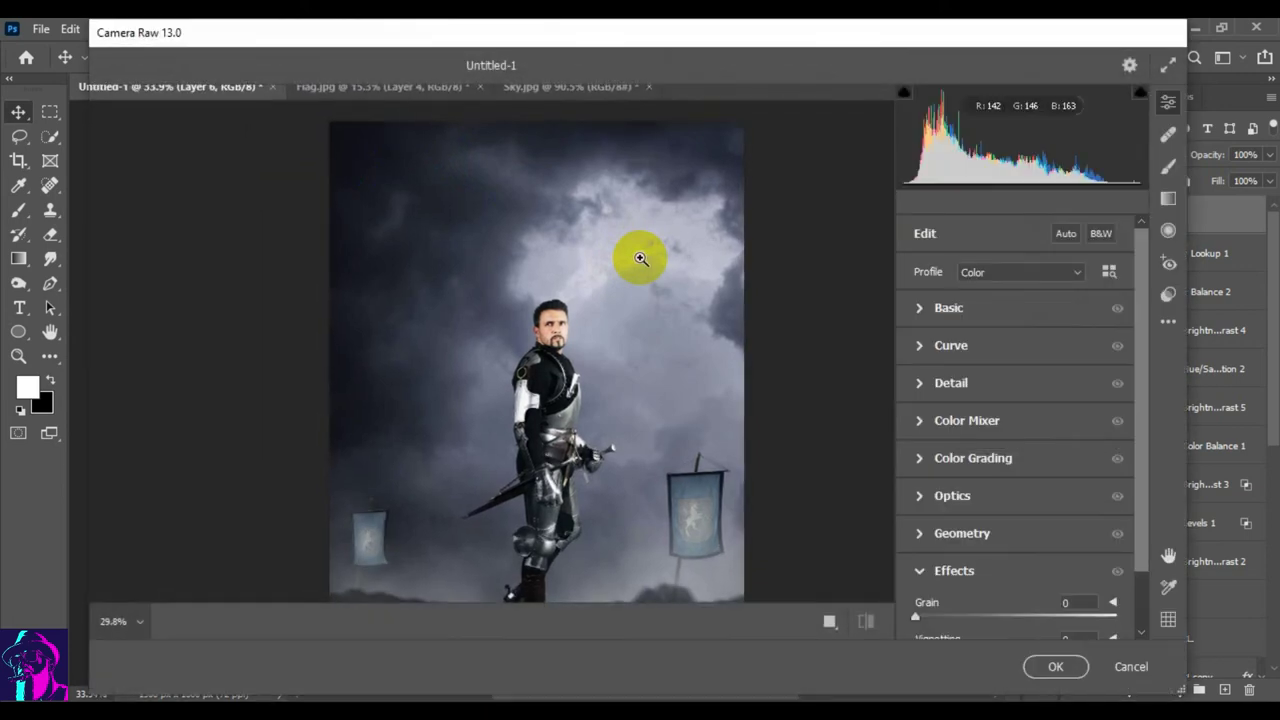
- In the Basic panel, set Temperature +3, Exposure -0.20 and Contrast -4
click(921, 306)
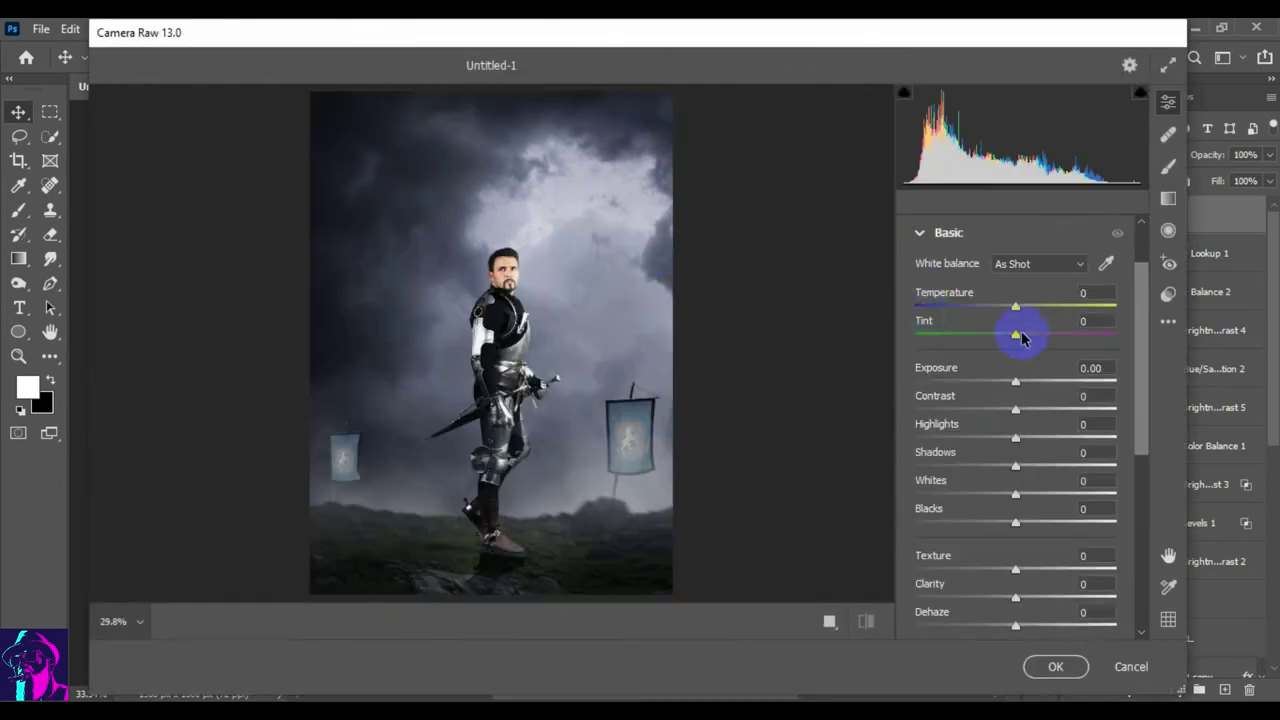
drag(1016, 310, 1018, 310)
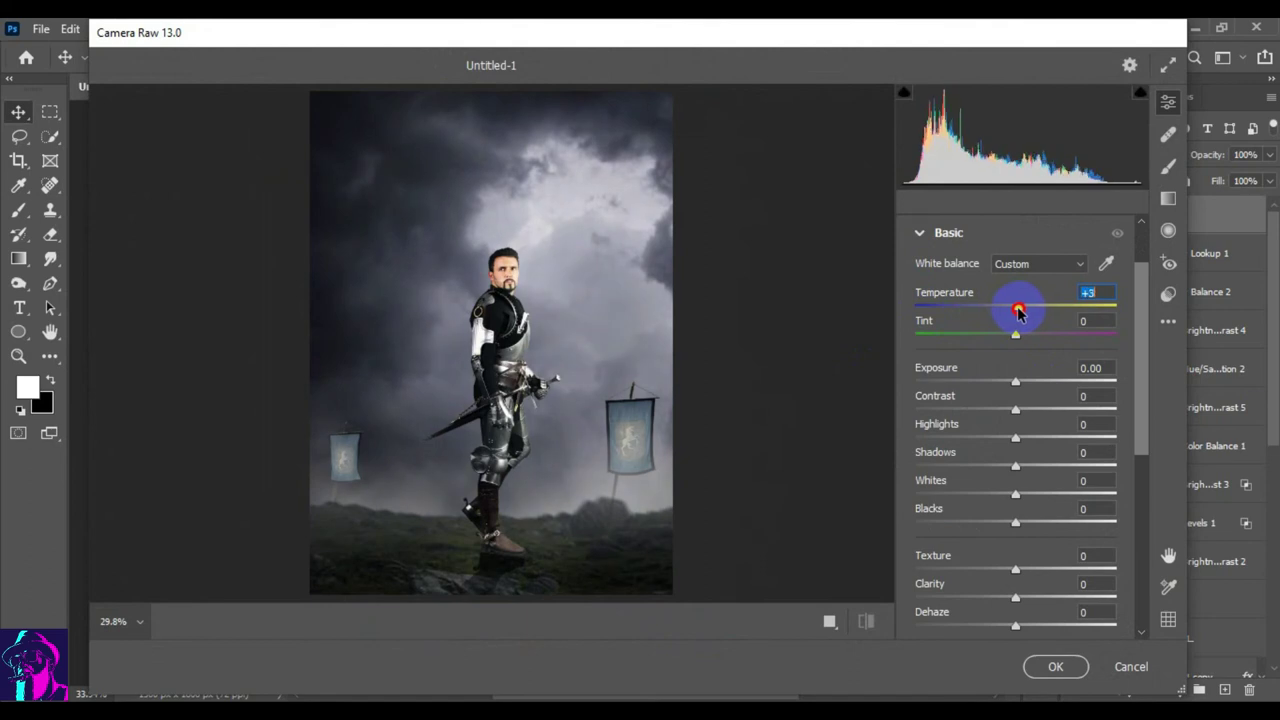
scroll(1018, 404, down, 1)
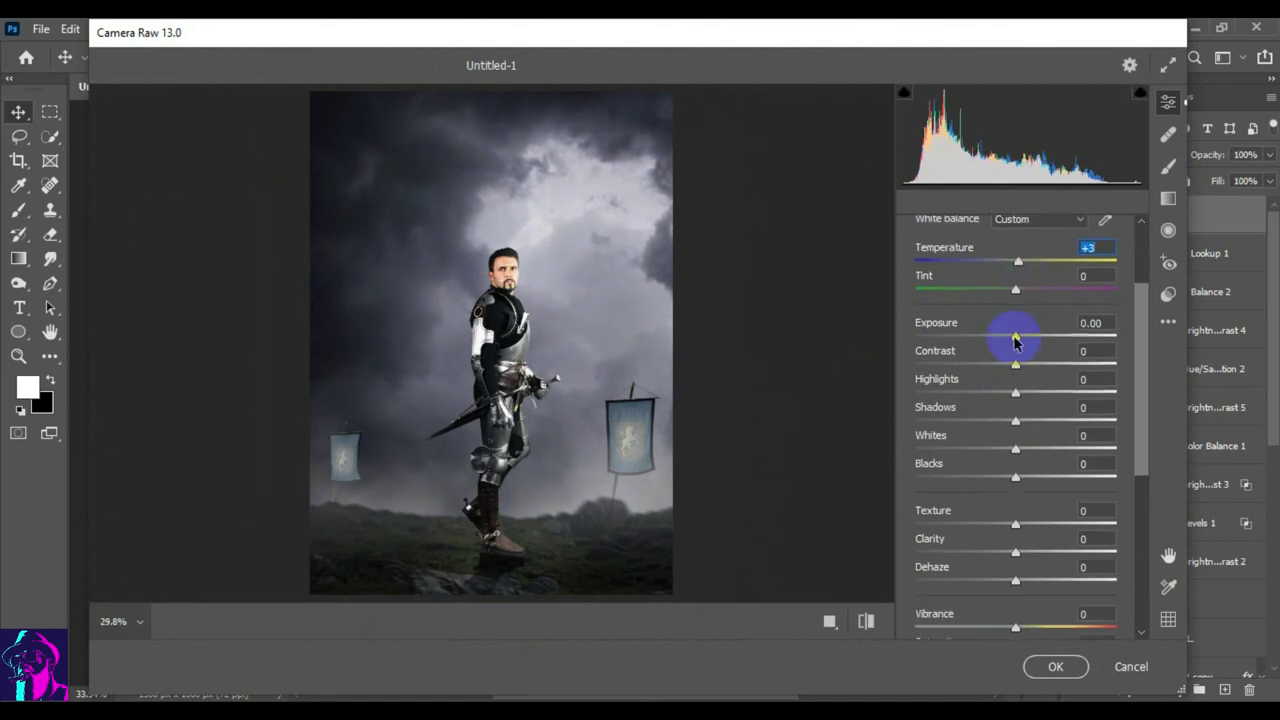
click(1012, 338)
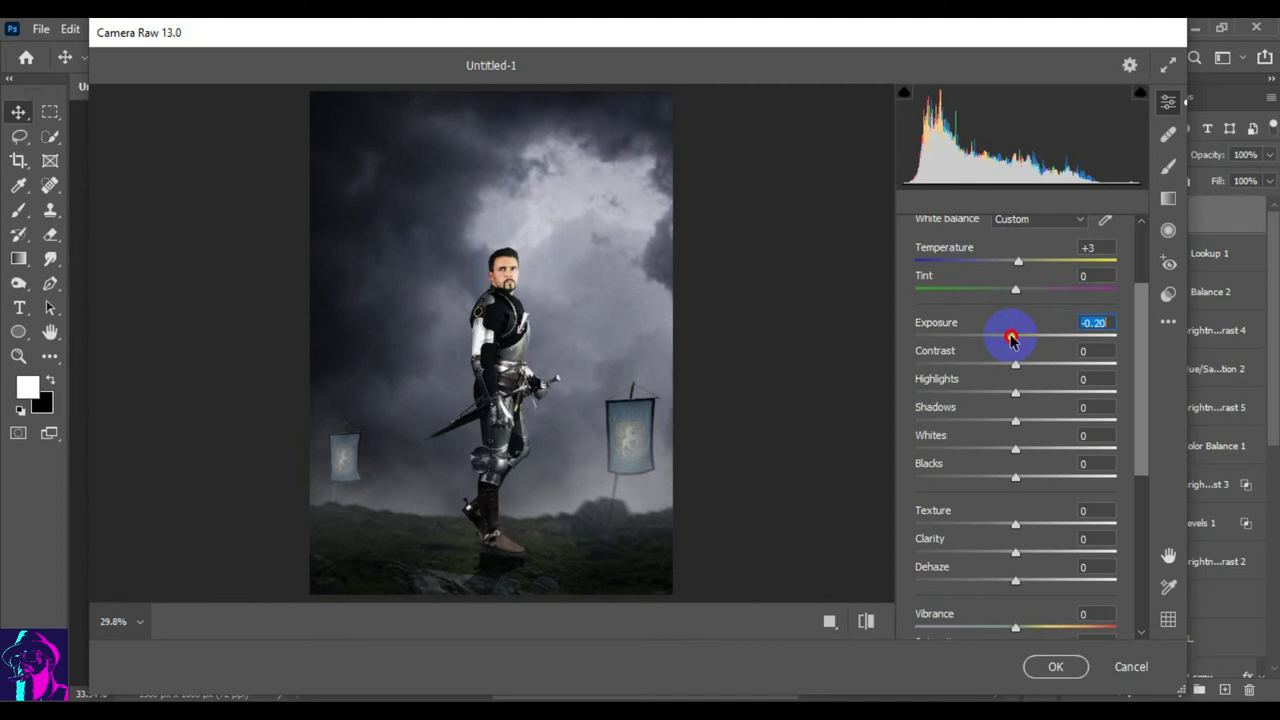
mouse_move(1011, 363)
mouse_down()
mouse_move(976, 383)
mouse_move(1043, 387)
mouse_move(986, 420)
mouse_move(1007, 417)
mouse_move(988, 416)
mouse_move(1040, 450)
mouse_up()
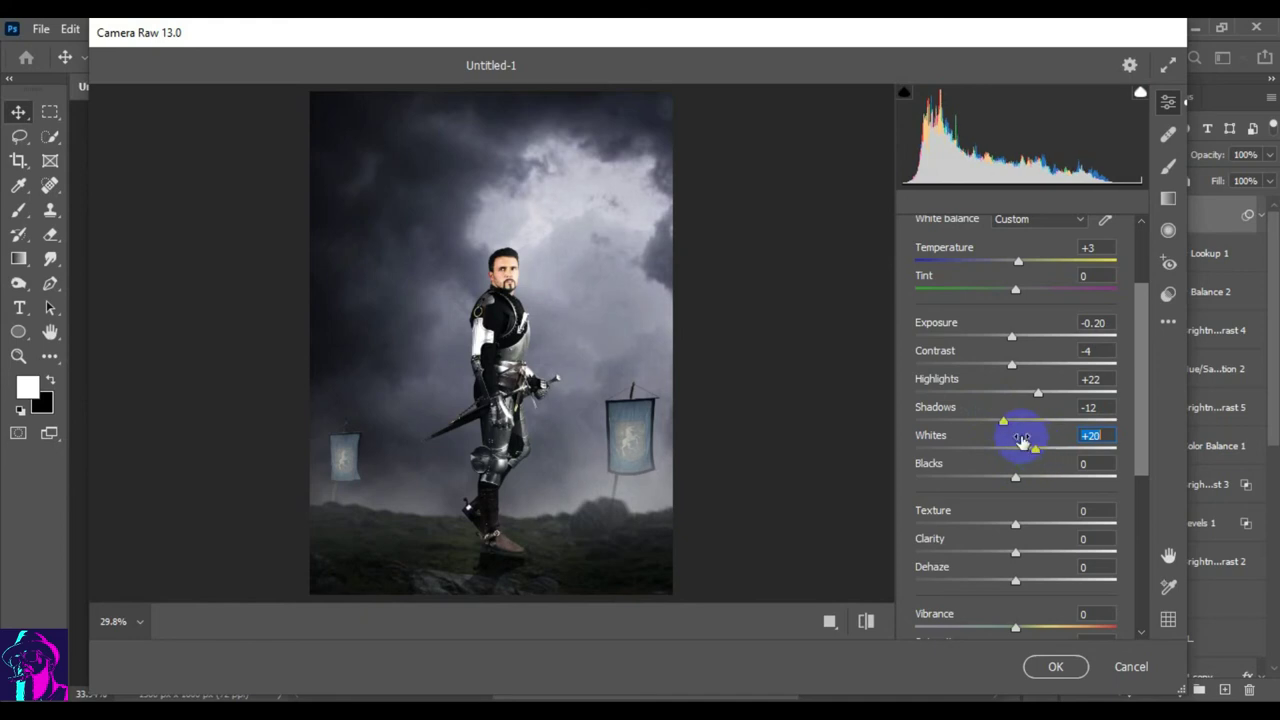
- Set Highlights +22, Shadows -12, Whites +20, Blacks -23, Texture +11, Clarity +7, Vibrance -6
scroll(1016, 430, down, 2)
scroll(1003, 428, down, 1)
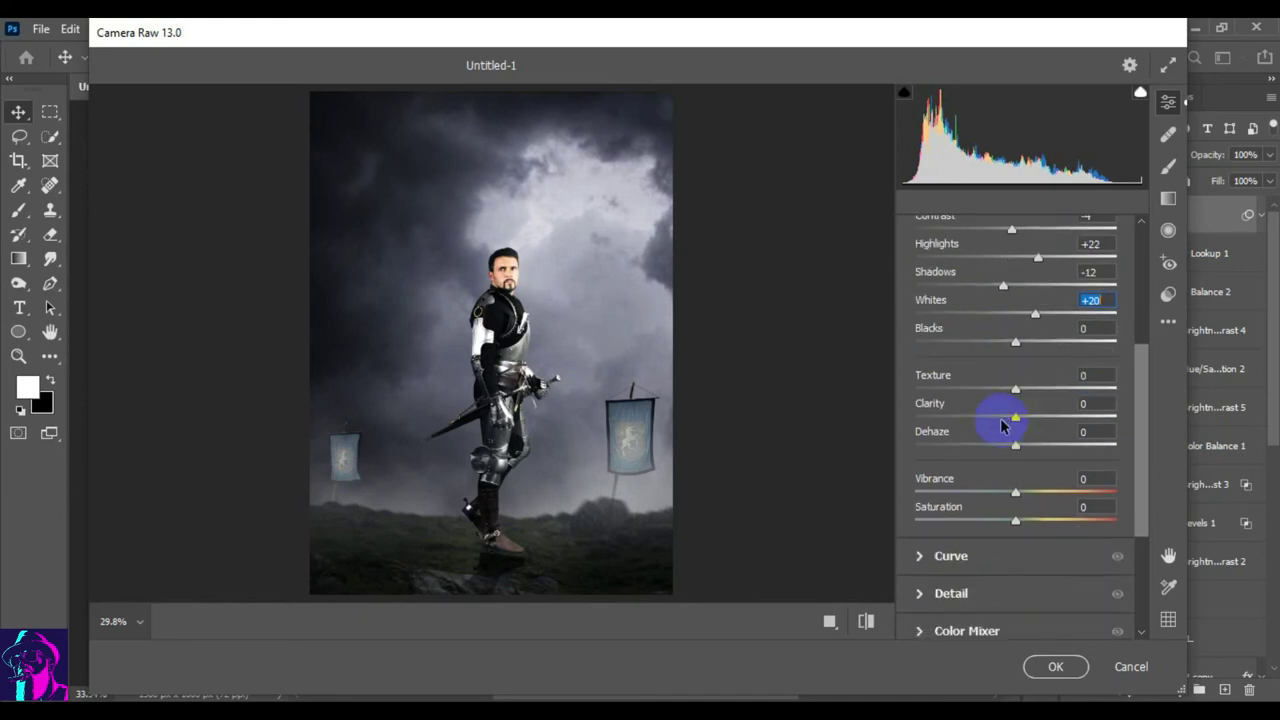
mouse_move(1015, 342)
mouse_down()
mouse_move(971, 343)
mouse_move(992, 342)
mouse_up()
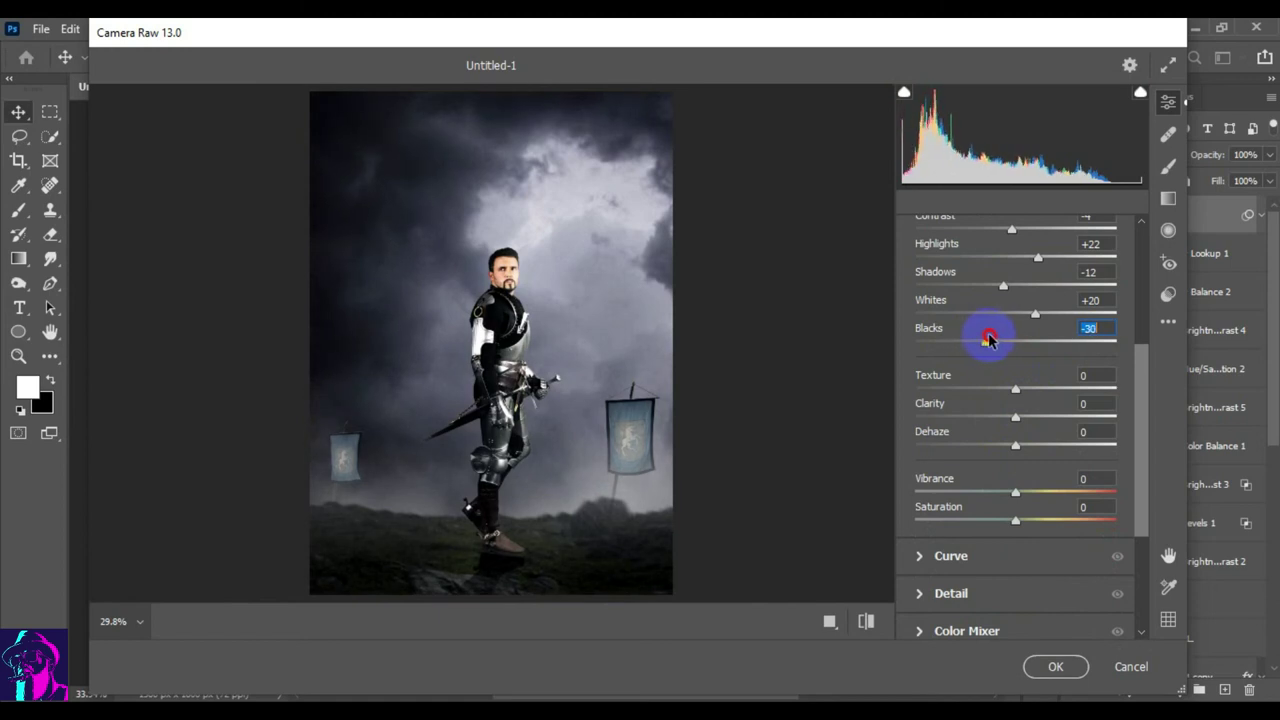
mouse_move(1016, 388)
mouse_down()
mouse_move(1066, 390)
mouse_move(1022, 381)
mouse_move(1043, 414)
mouse_move(1028, 415)
mouse_up()
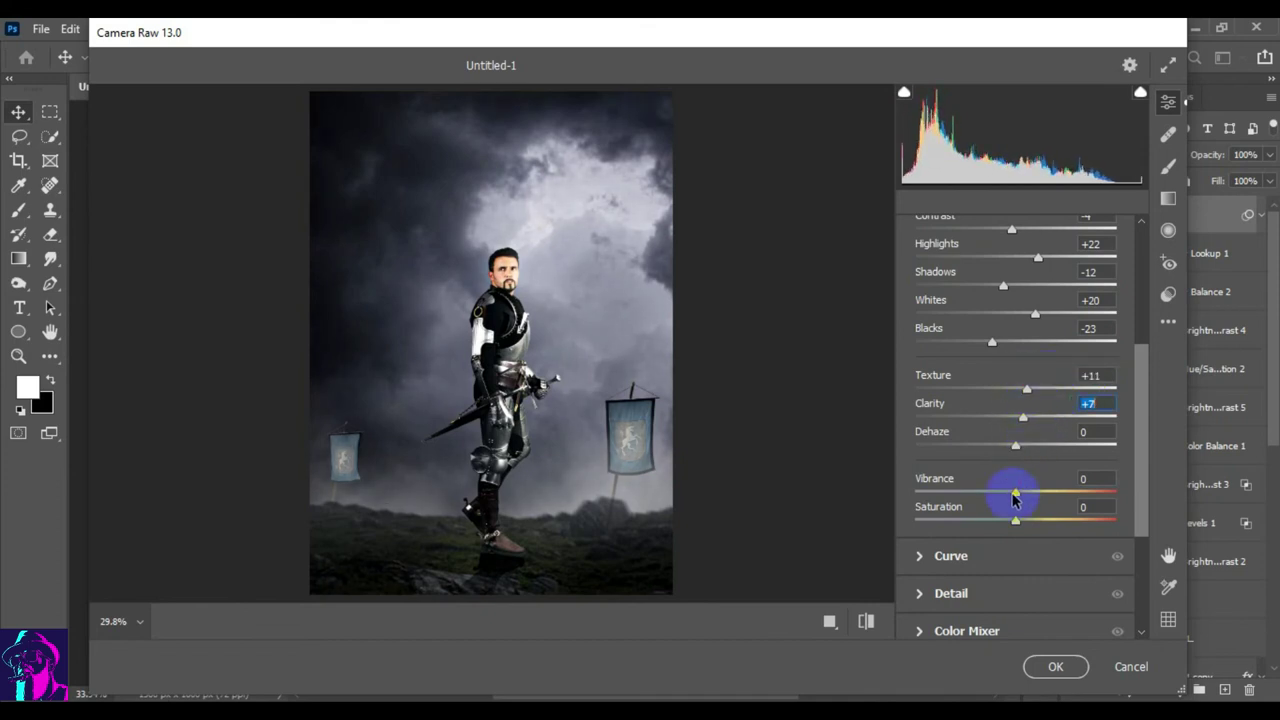
mouse_move(1016, 497)
mouse_down()
mouse_move(972, 486)
mouse_move(1006, 478)
mouse_up()
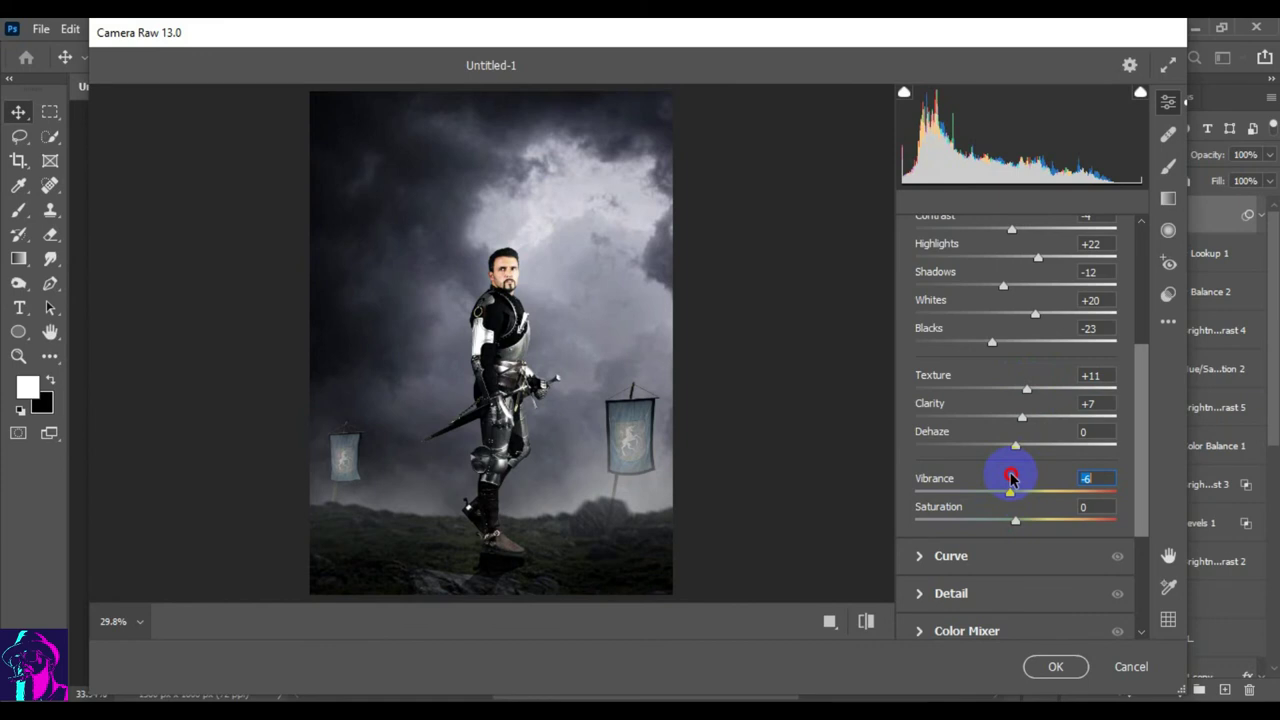
scroll(1006, 580, down, 3)
scroll(1006, 575, down, 2)
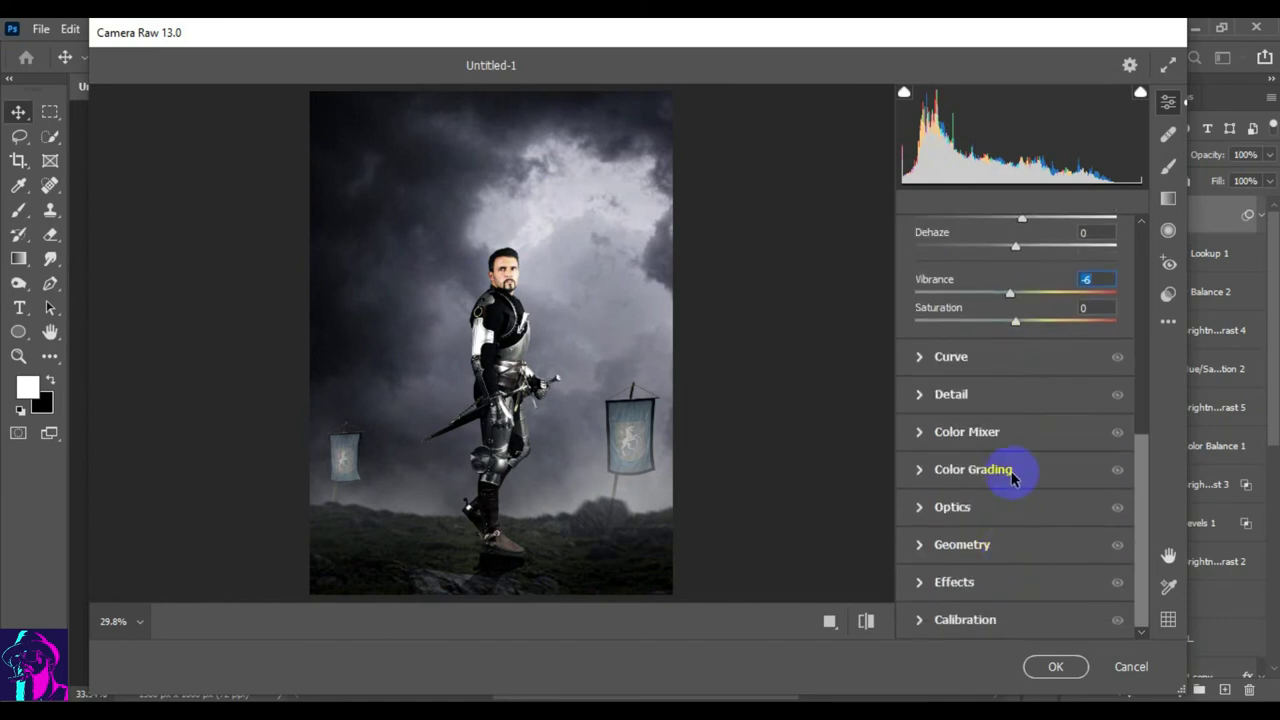
- Add Grain 4 and a -7 edge vignette in the Effects panel
click(919, 582)
drag(1014, 586, 1008, 586)
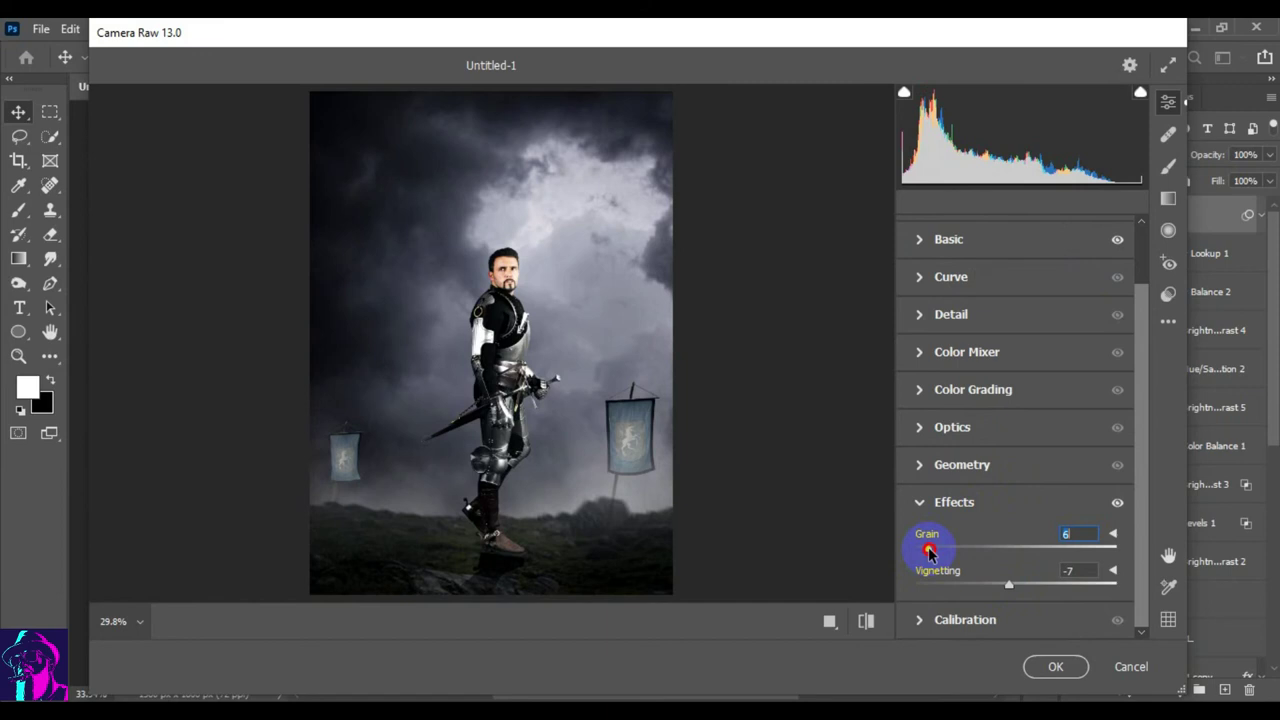
scroll(952, 492, up, 2)
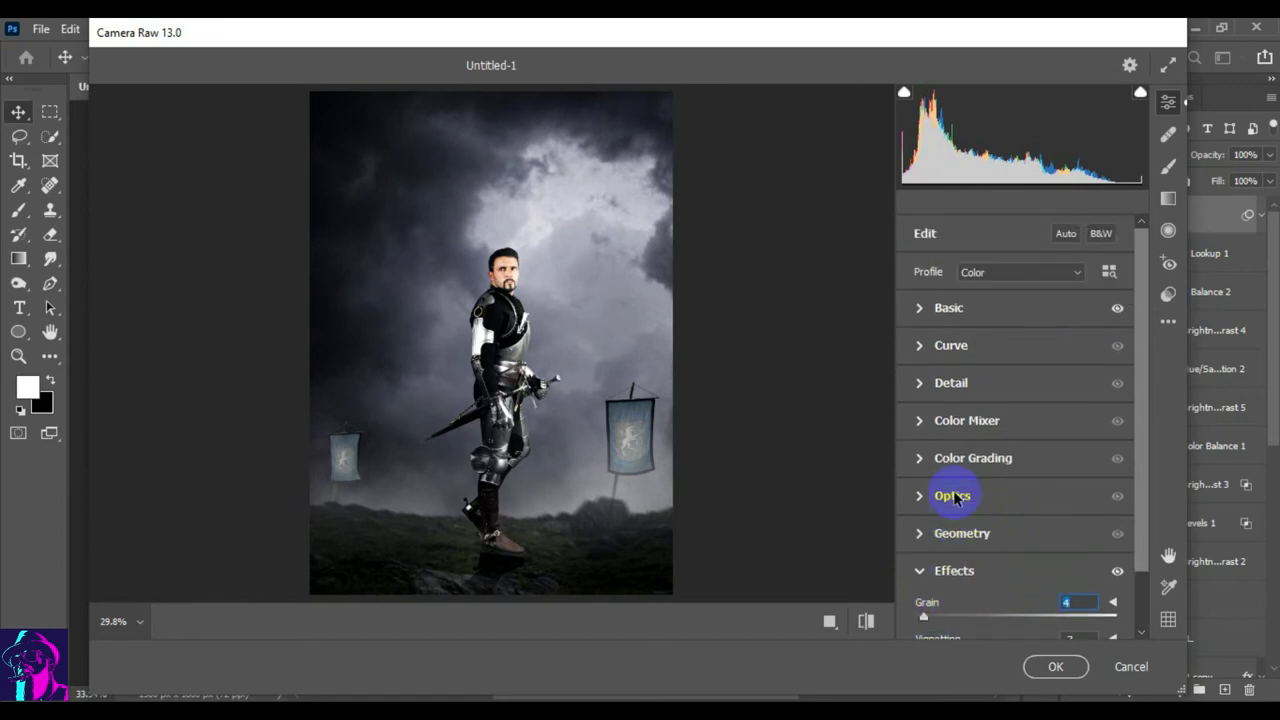
- Reshape the blue channel point curve and shift the red channel's black endpoint
click(917, 346)
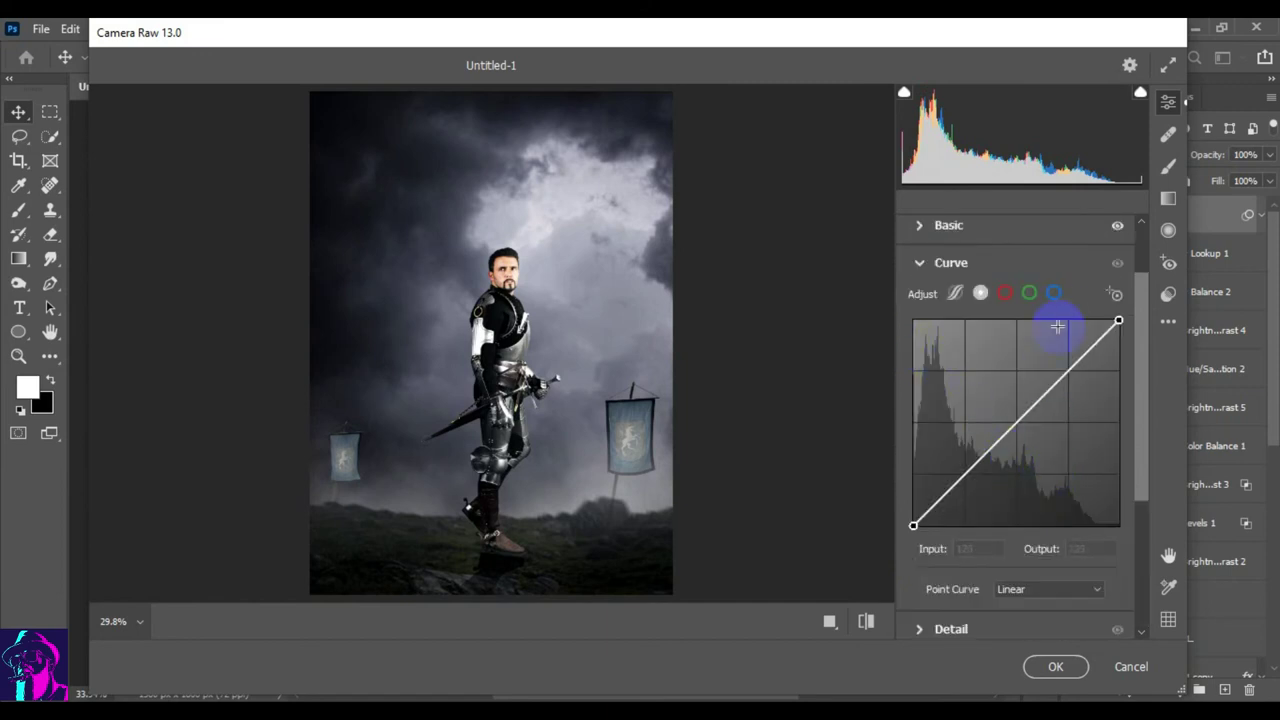
click(1053, 292)
click(1017, 421)
drag(966, 472, 966, 476)
drag(913, 525, 891, 514)
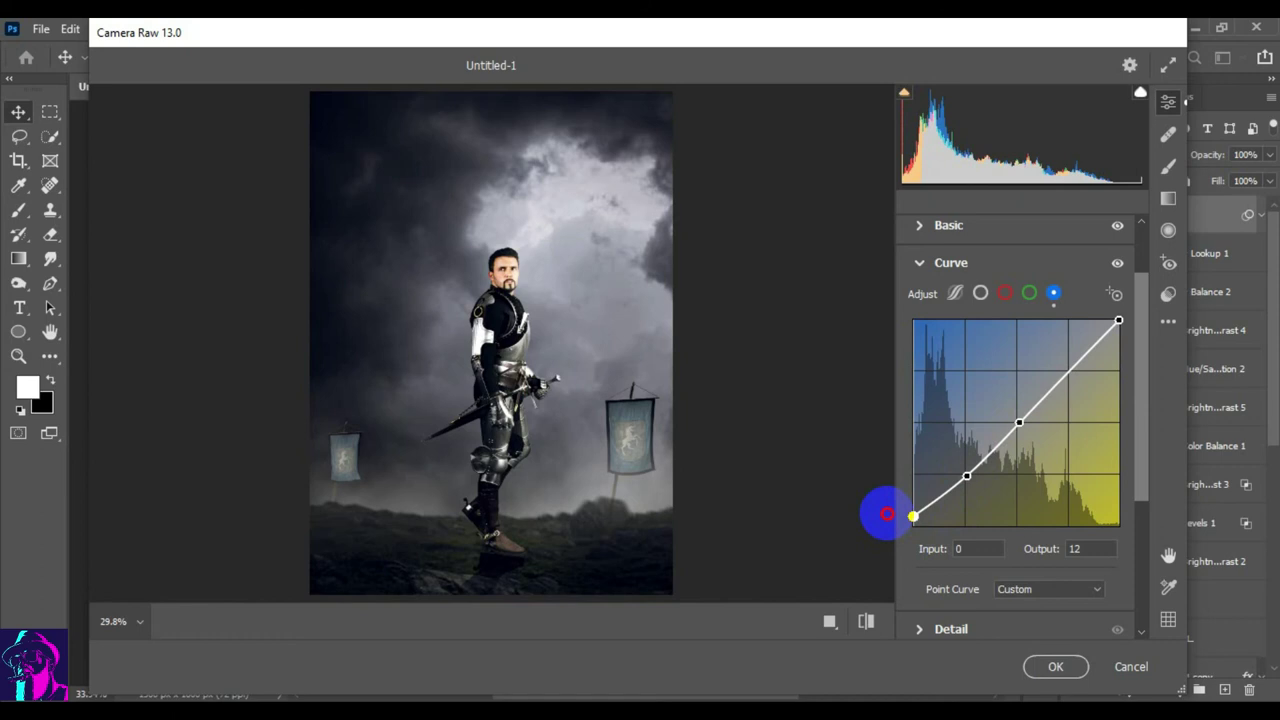
click(1030, 293)
click(1003, 294)
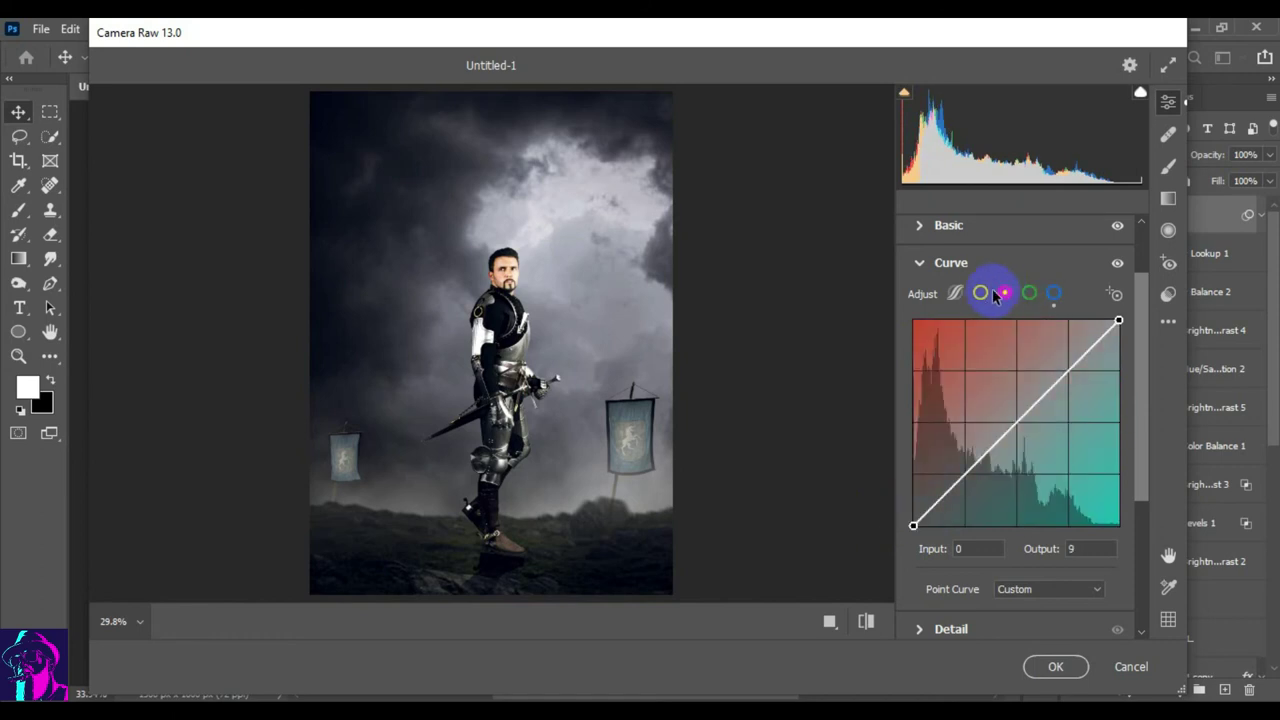
drag(913, 525, 913, 523)
- Try points on the RGB curve, then remove them, leaving a straight diagonal
click(980, 293)
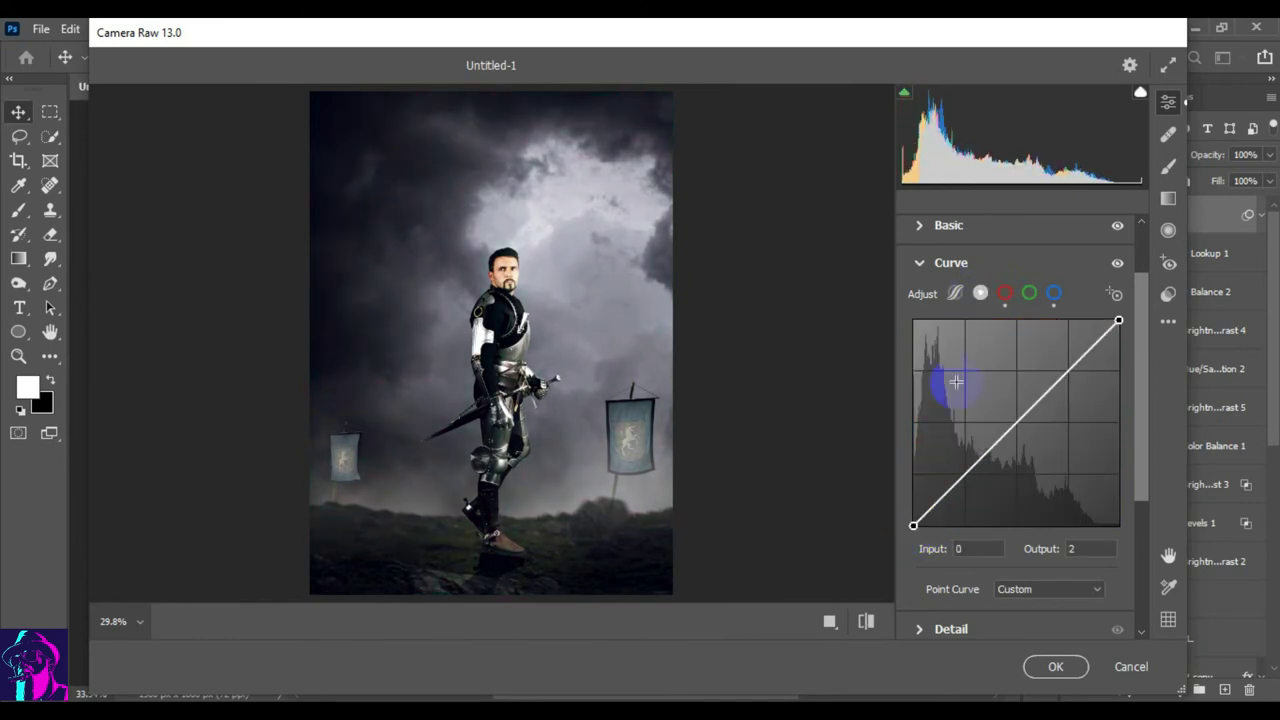
click(1068, 374)
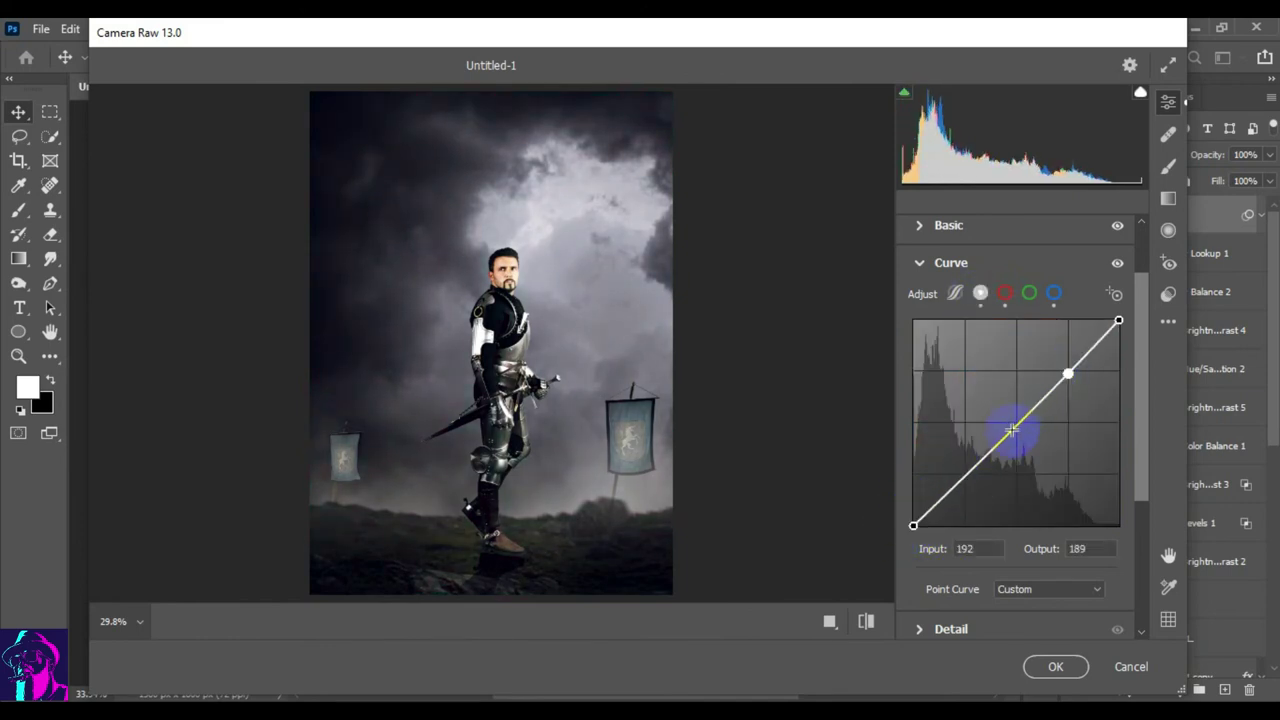
drag(1068, 374, 1018, 280)
click(1018, 425)
click(968, 478)
drag(913, 523, 890, 532)
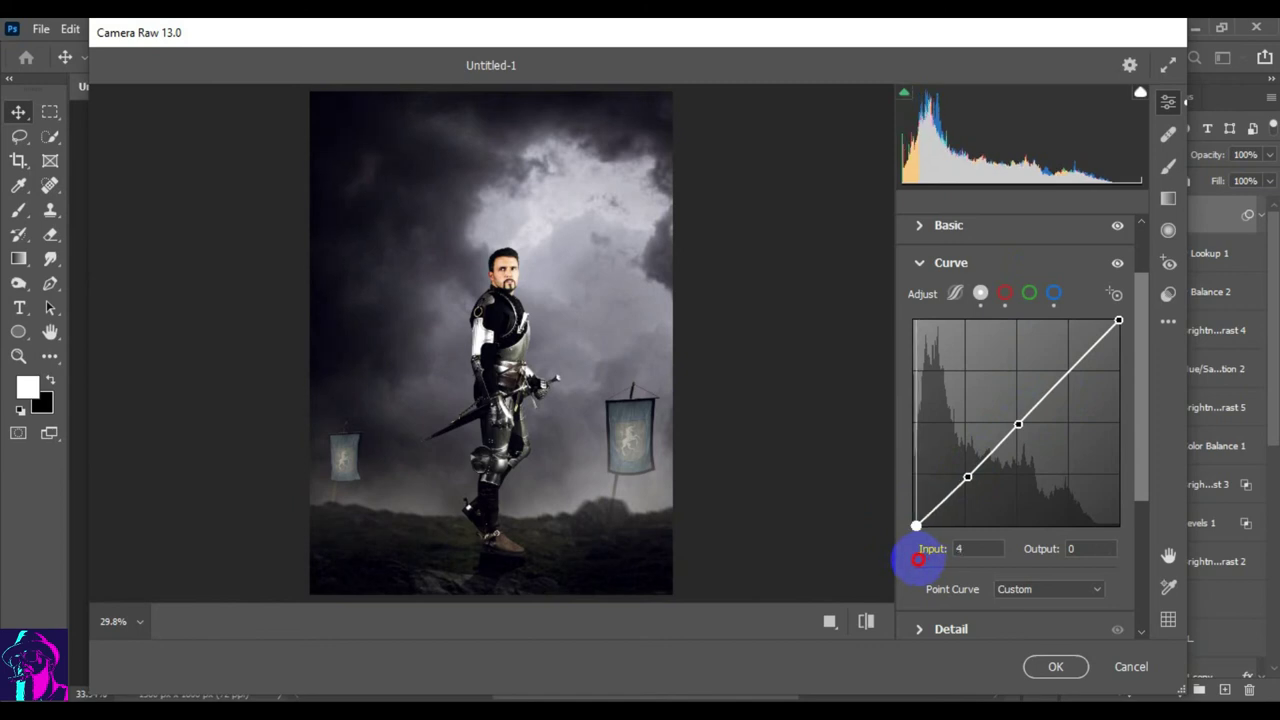
mouse_move(903, 547)
mouse_down()
mouse_move(931, 567)
mouse_move(893, 528)
mouse_up()
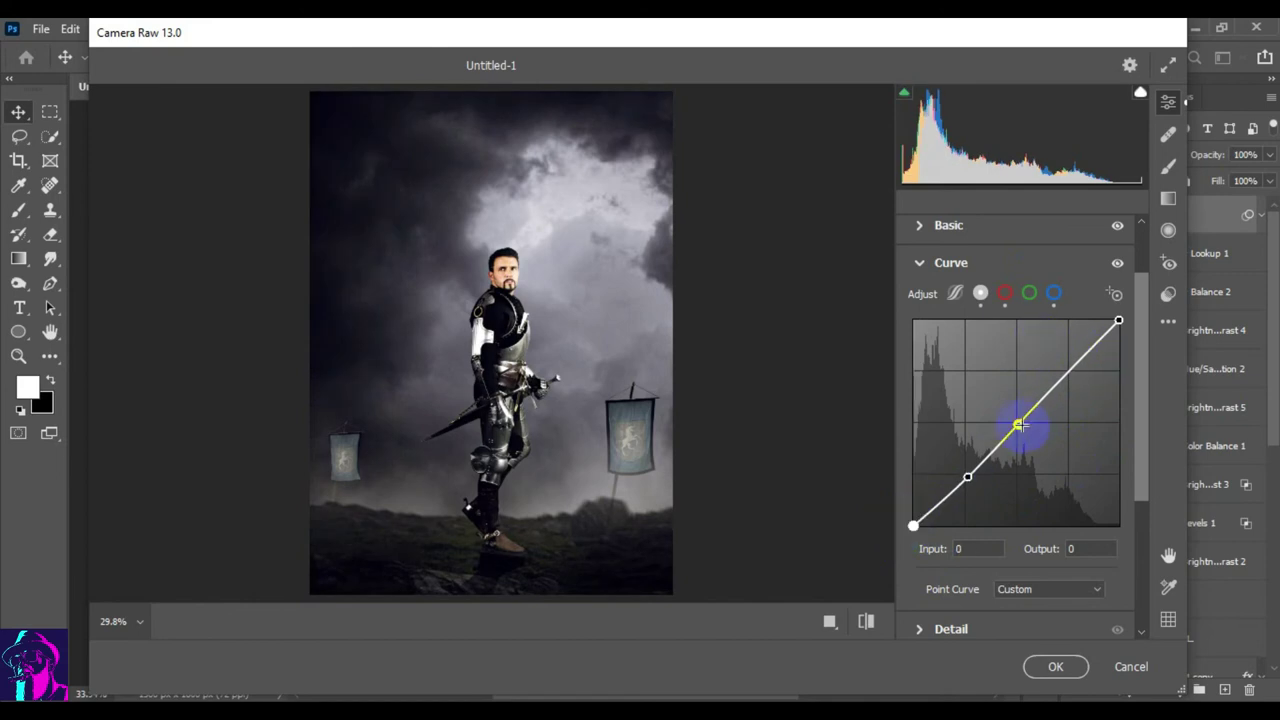
drag(967, 475, 837, 366)
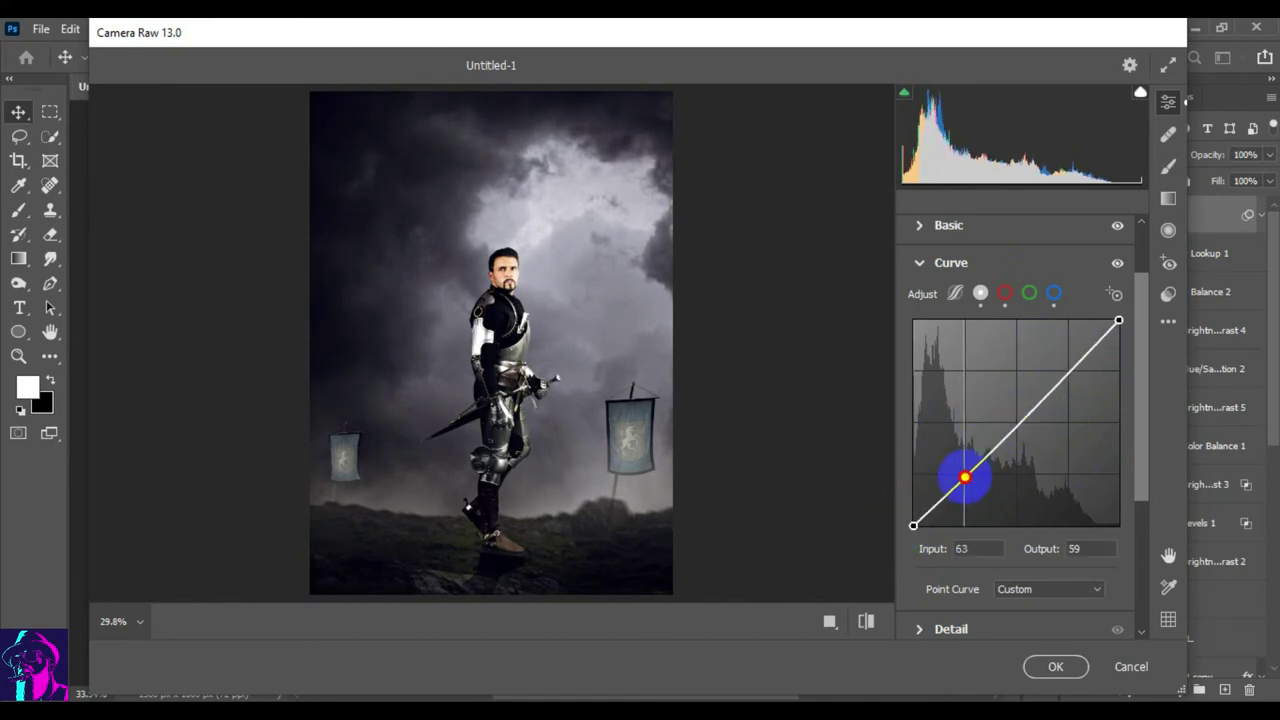
- In Camera Raw Calibration, set Red and Blue Primary Saturation to -10 and Green Primary Hue to +4
click(920, 263)
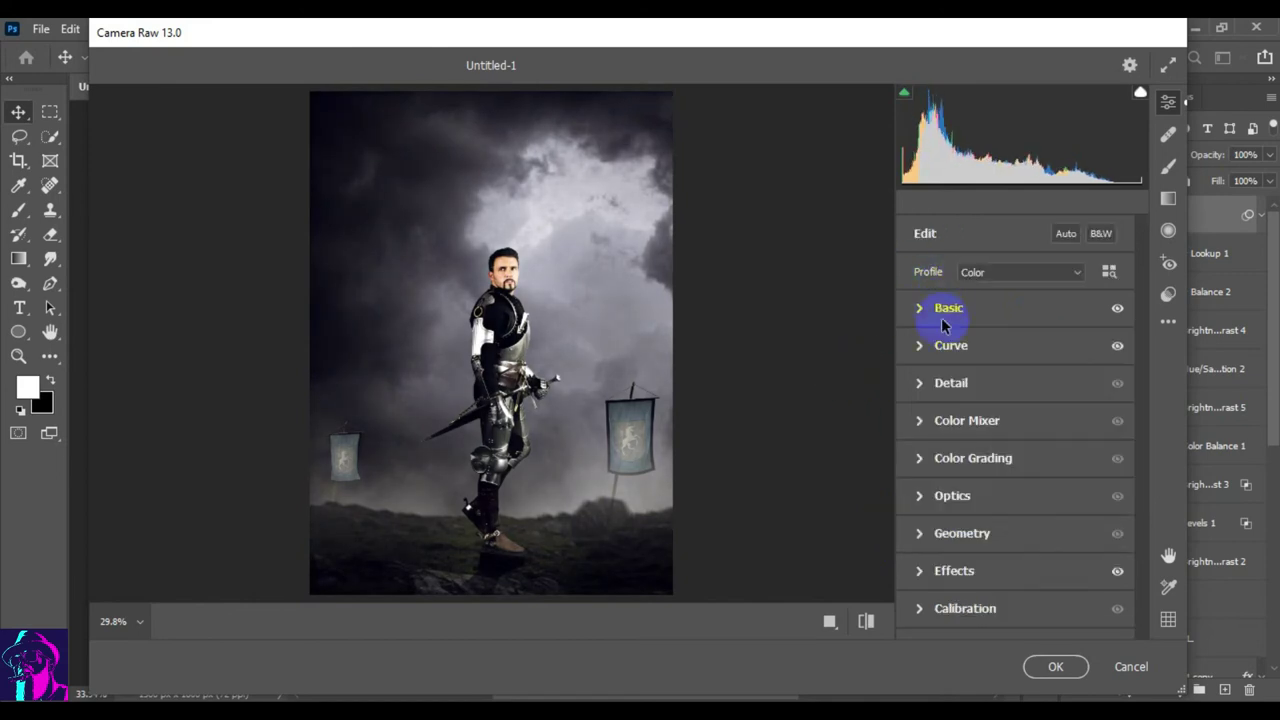
click(919, 422)
scroll(986, 406, down, 1)
scroll(986, 406, down, 1)
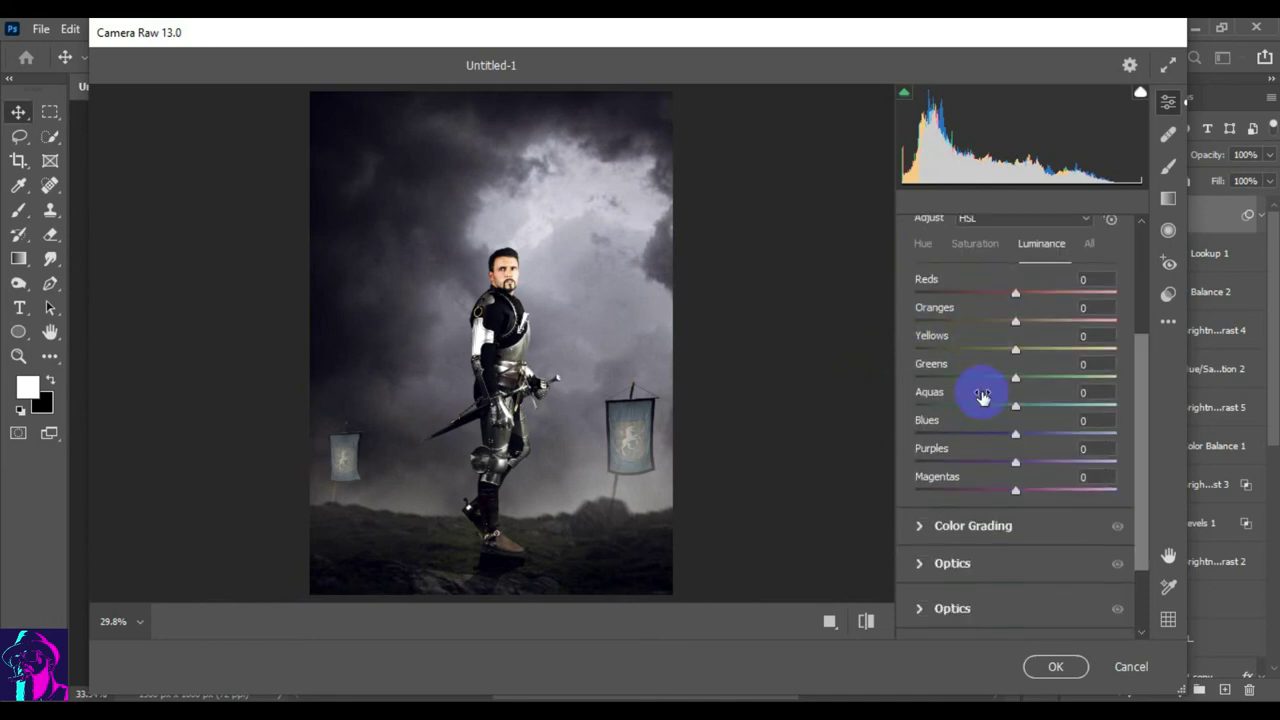
scroll(986, 406, down, 1)
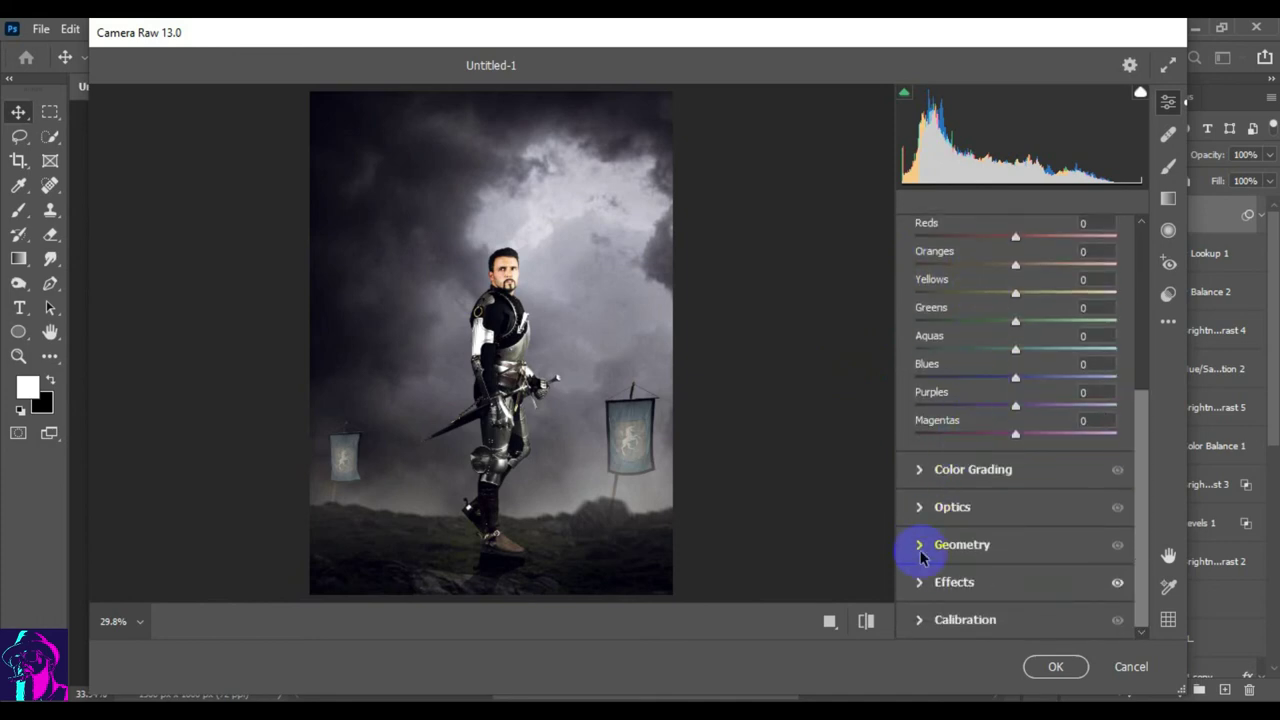
click(988, 483)
click(965, 619)
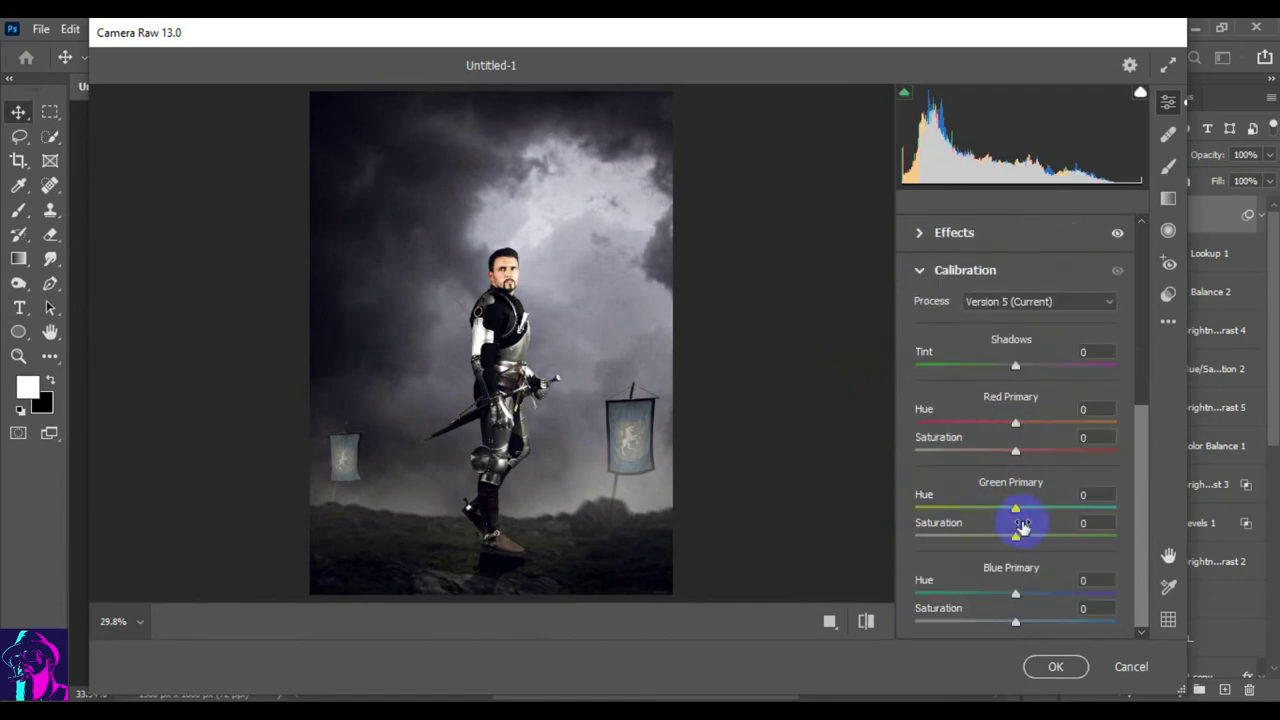
drag(1015, 596, 1005, 596)
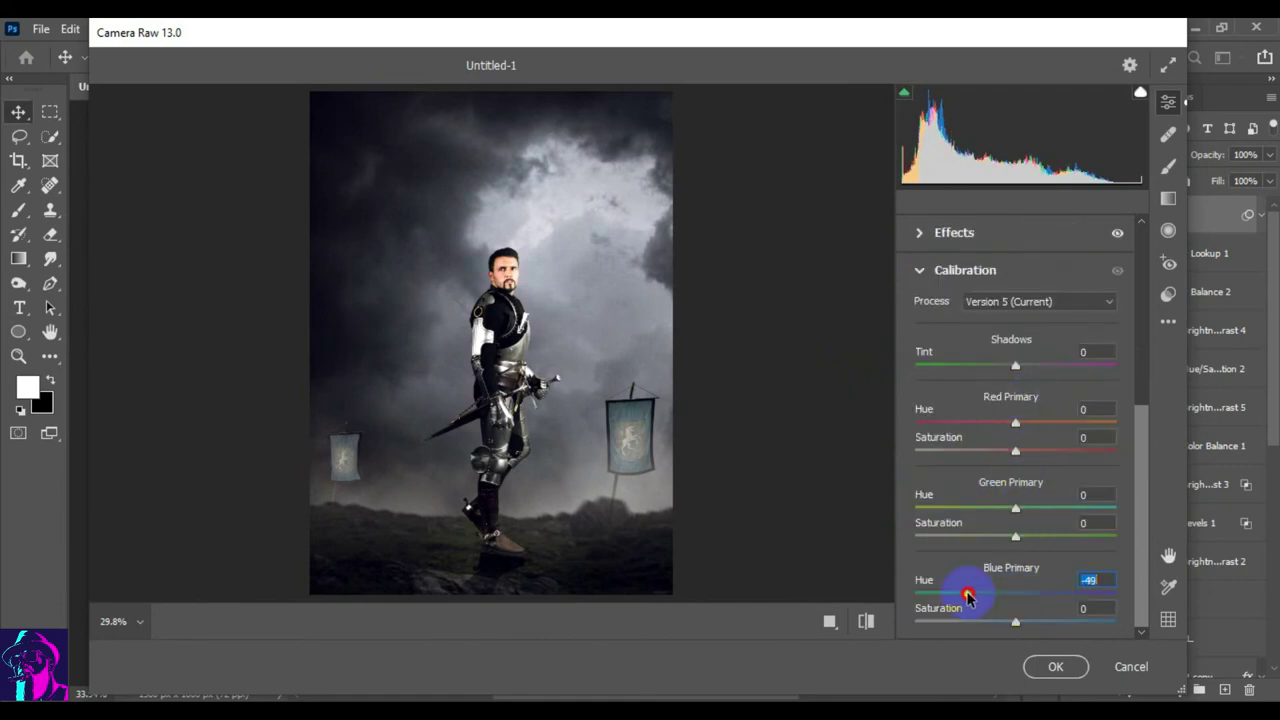
double_click(983, 595)
mouse_move(1016, 624)
mouse_down()
mouse_move(963, 614)
mouse_move(1014, 608)
mouse_move(971, 608)
mouse_move(1005, 613)
mouse_up()
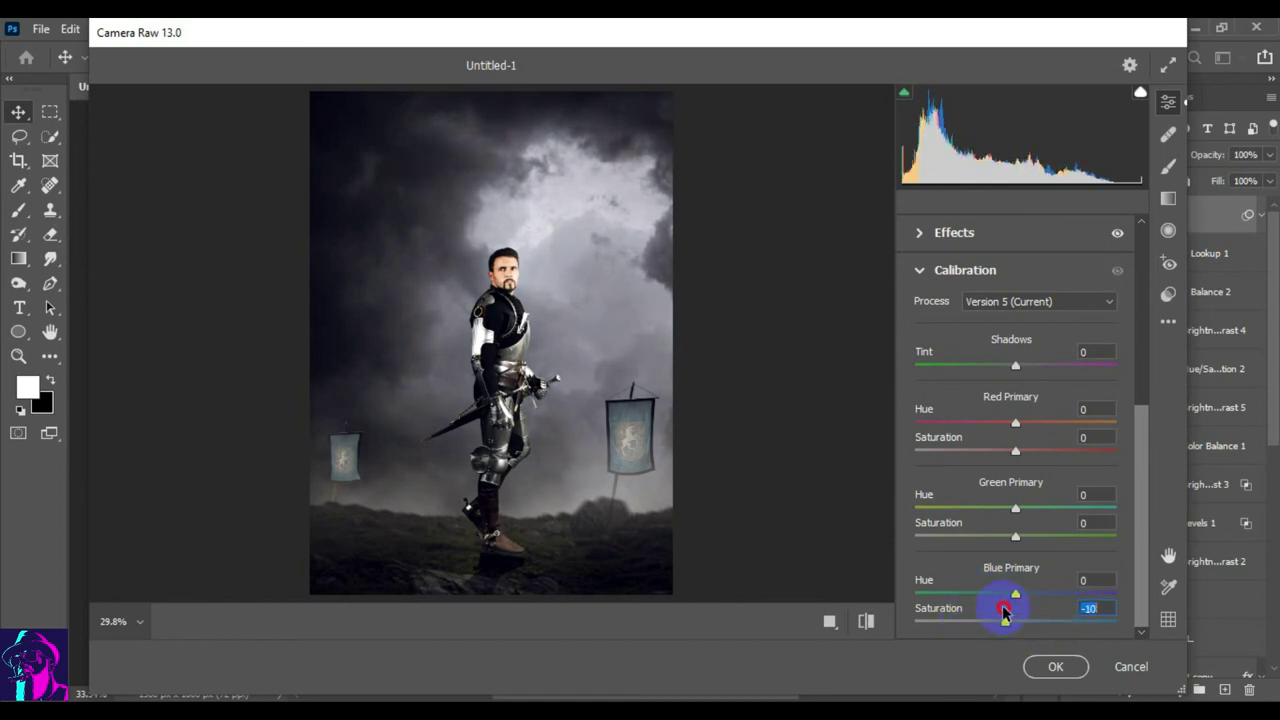
mouse_move(1020, 514)
mouse_down()
mouse_move(1043, 509)
mouse_move(971, 509)
mouse_move(1024, 510)
mouse_up()
mouse_move(967, 456)
mouse_down()
mouse_move(1083, 455)
mouse_move(994, 456)
mouse_move(1008, 456)
mouse_up()
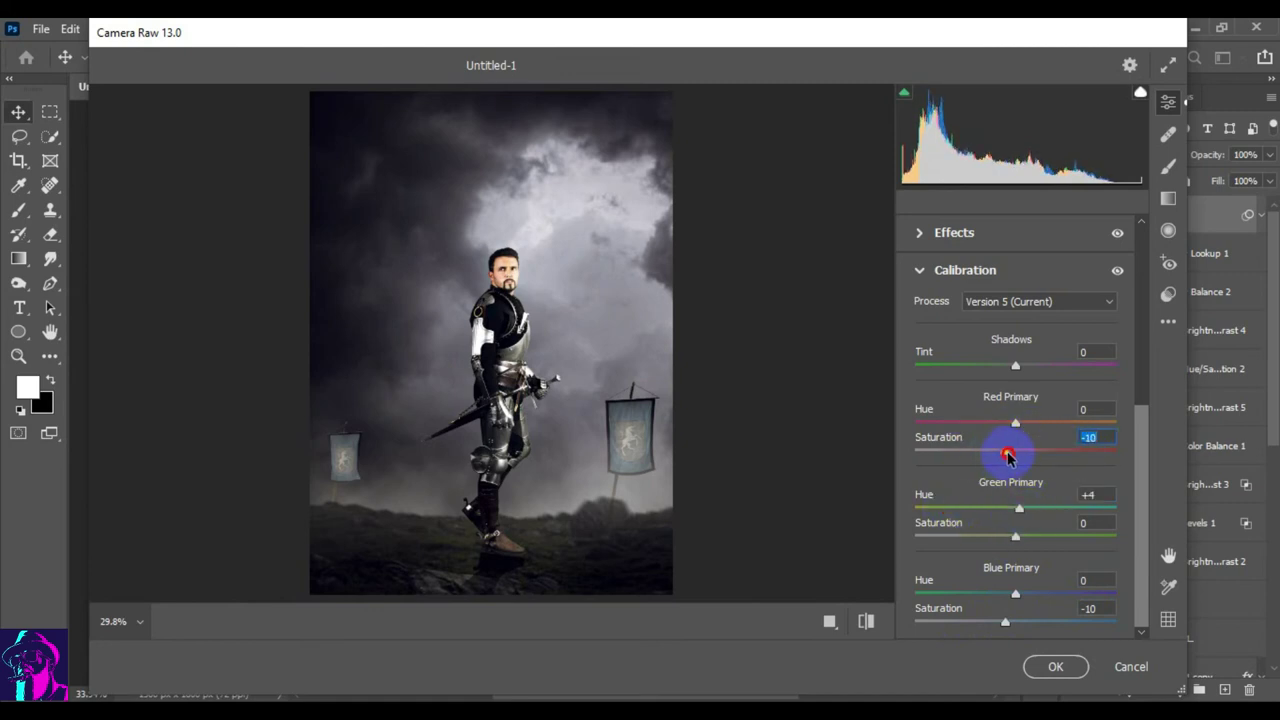
- Apply the Camera Raw filter to Layer 6 and lower its opacity to about 49%
scroll(1014, 514, up, 2)
scroll(993, 497, up, 5)
scroll(993, 497, up, 2)
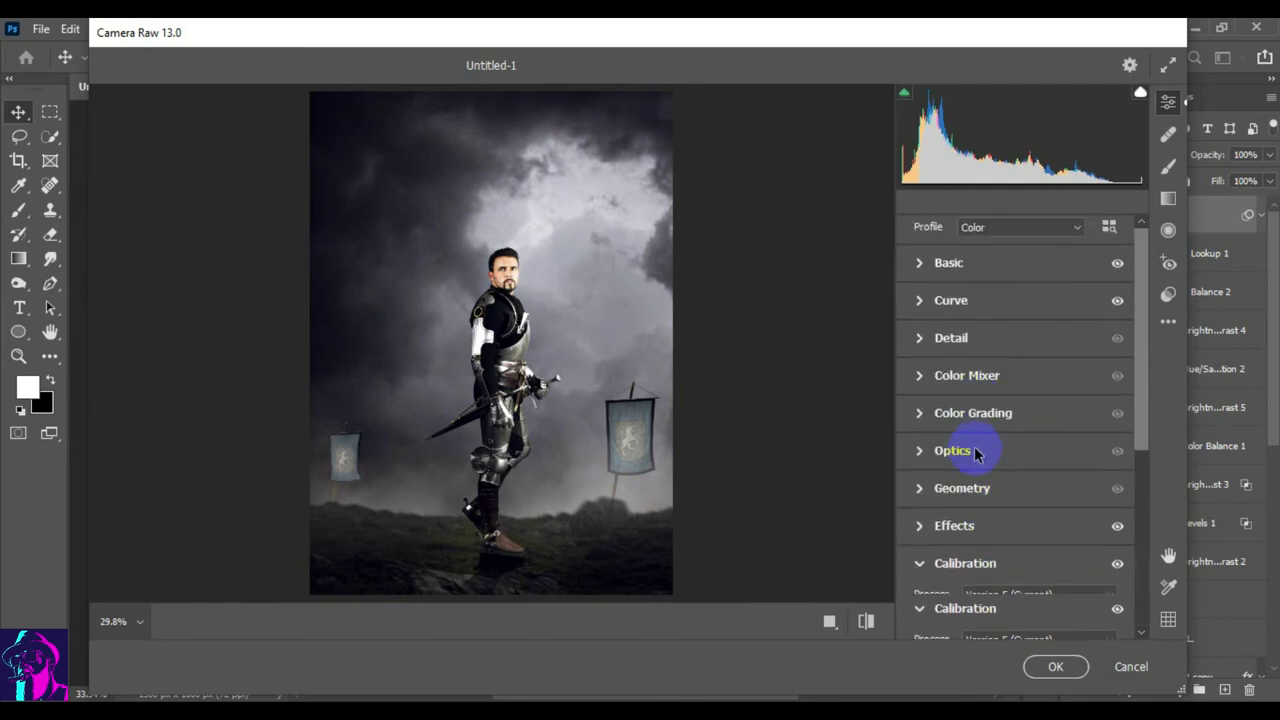
click(1058, 668)
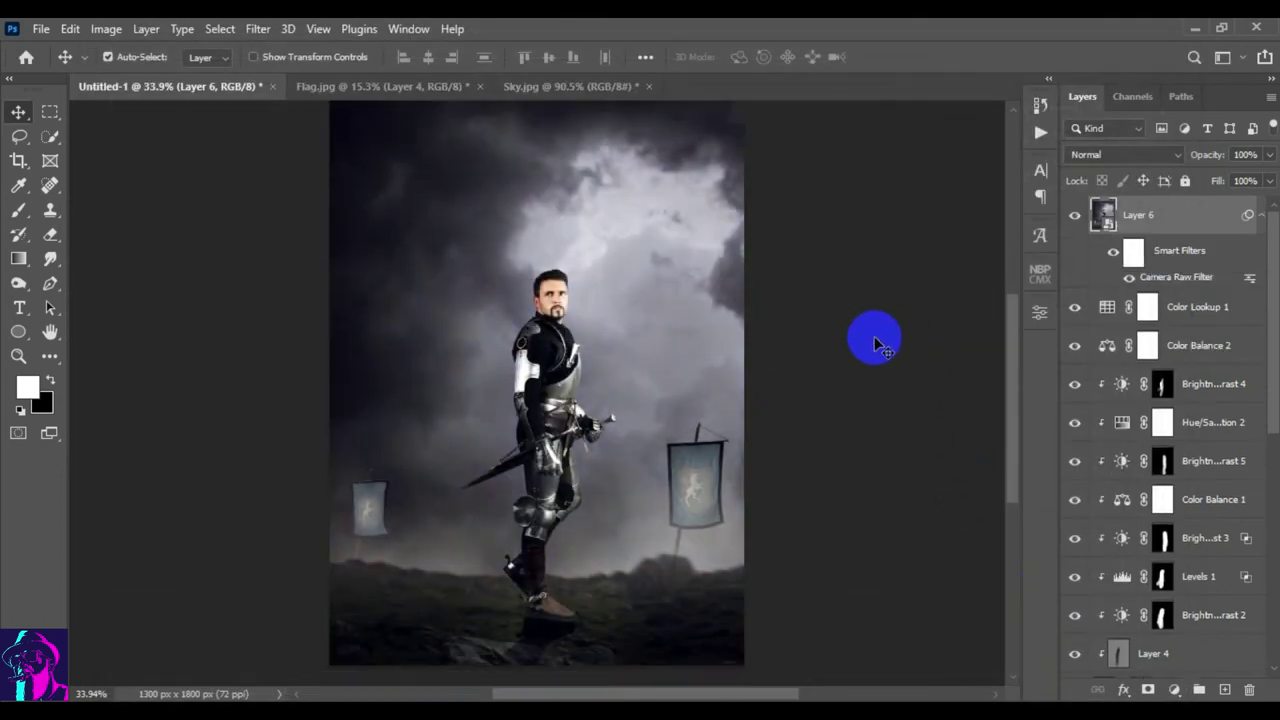
click(1261, 214)
drag(1207, 154, 1146, 150)
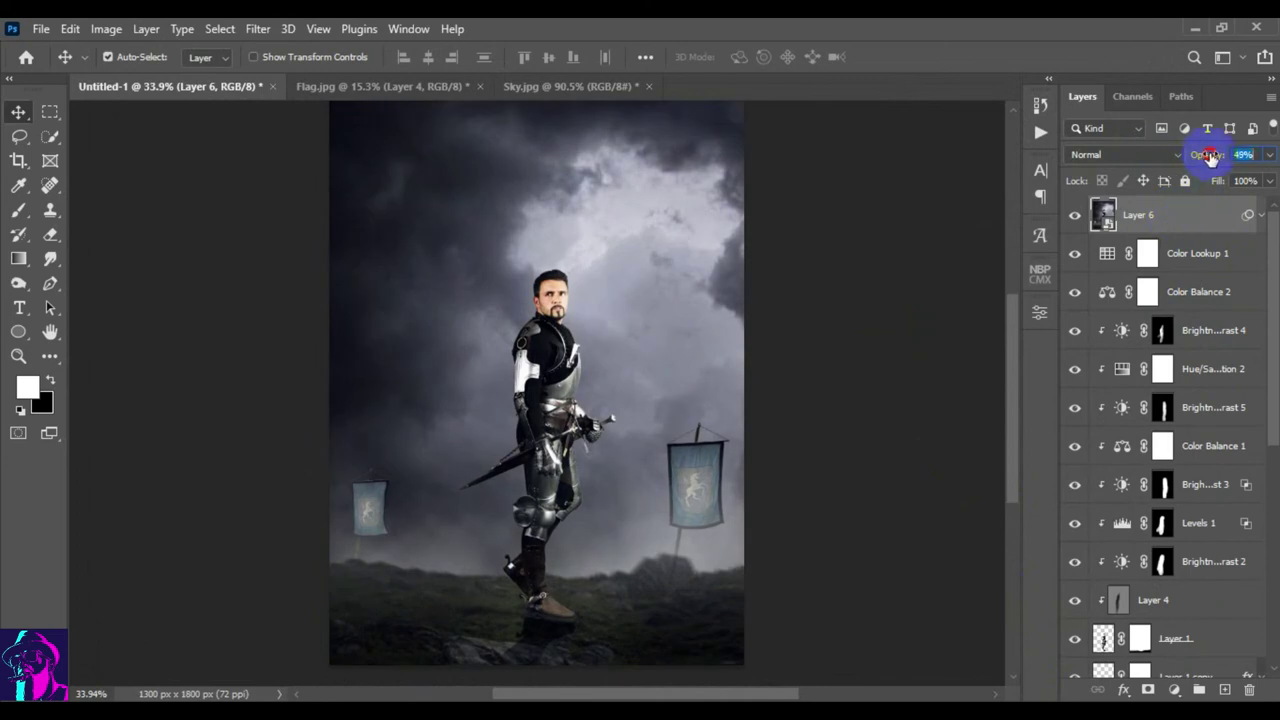
- Set Layer 6 to 50% opacity, stamp into smart-object Layer 7, then stamp again into Layer 8
click(1088, 215)
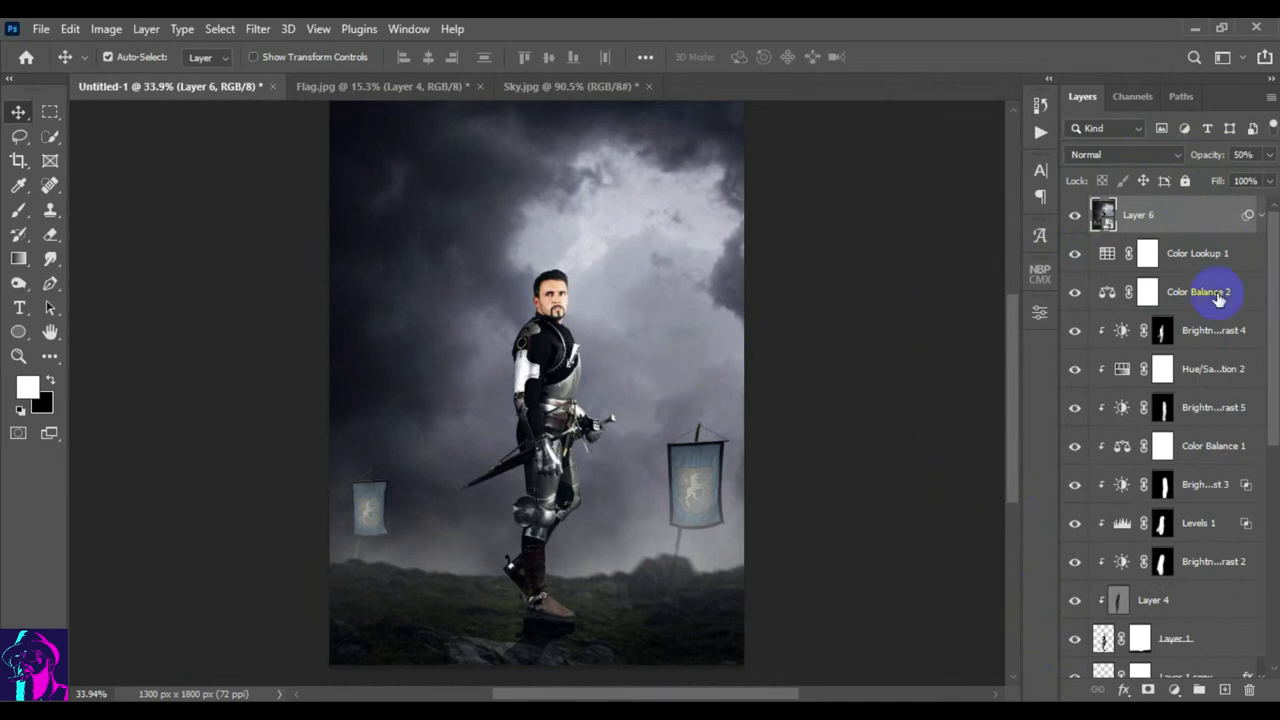
key(ctrl+shift+alt+e)
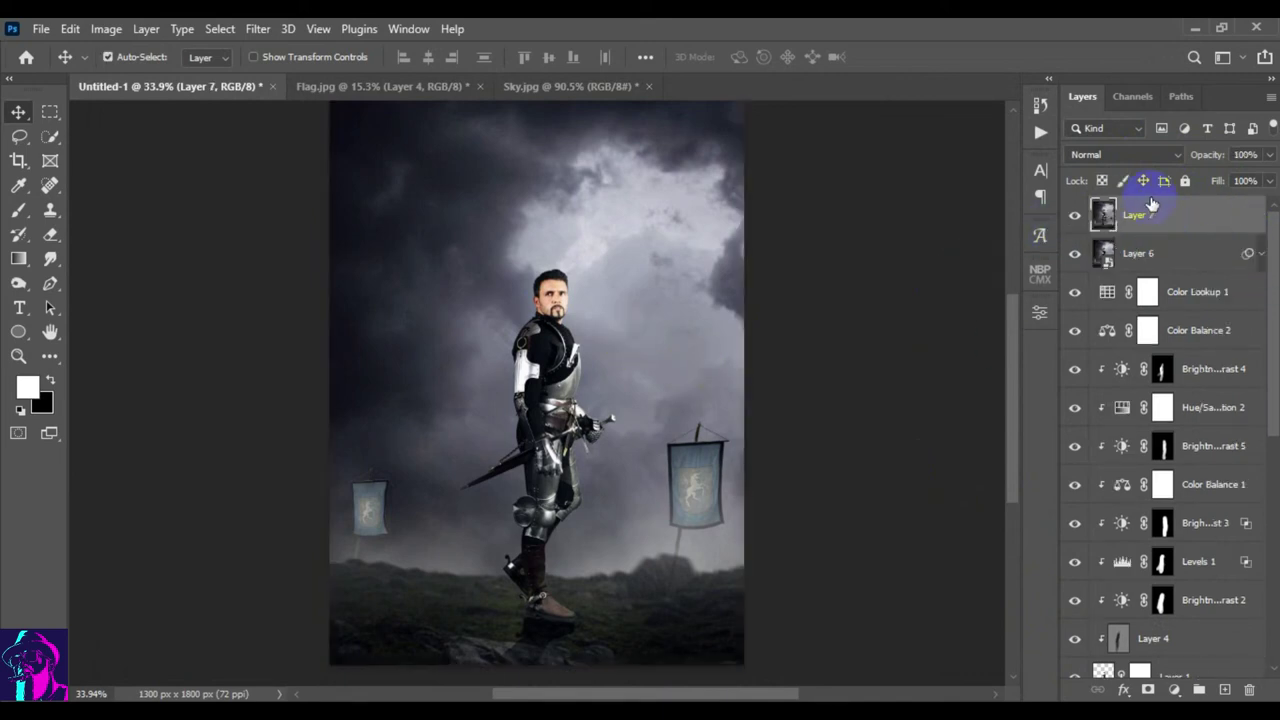
right_click(1150, 215)
click(1032, 287)
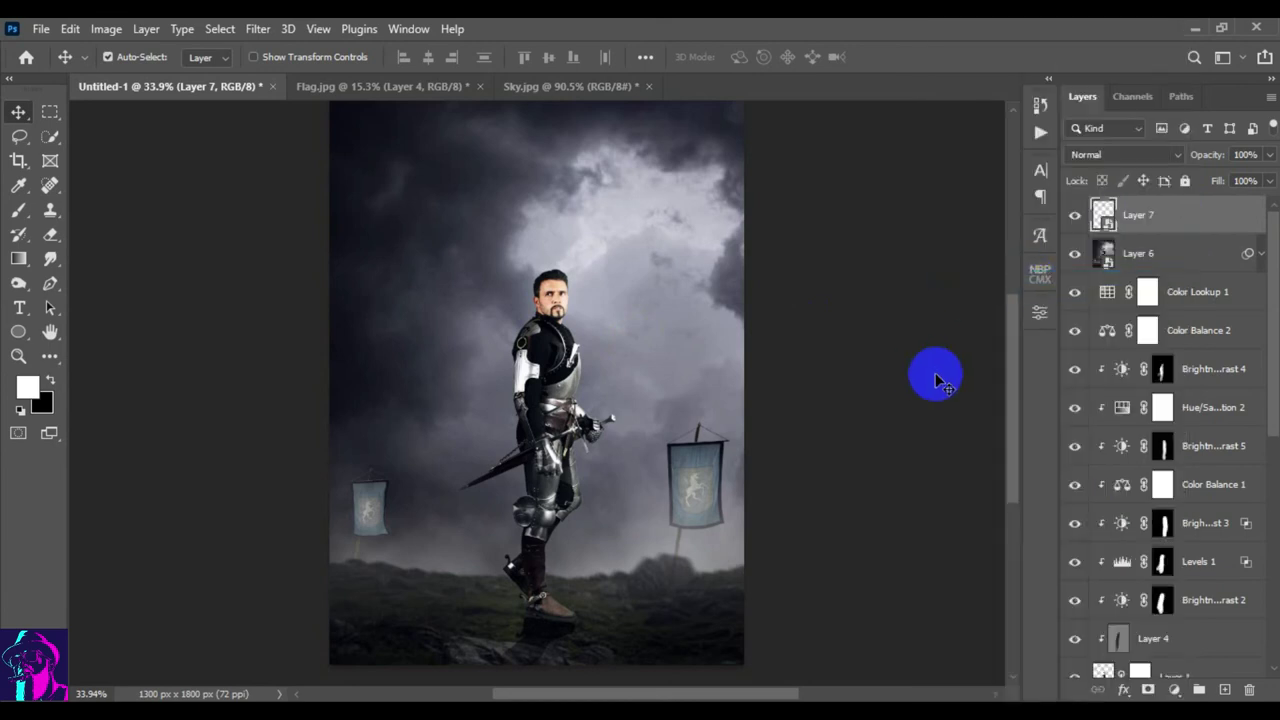
key(ctrl+shift+alt+e)
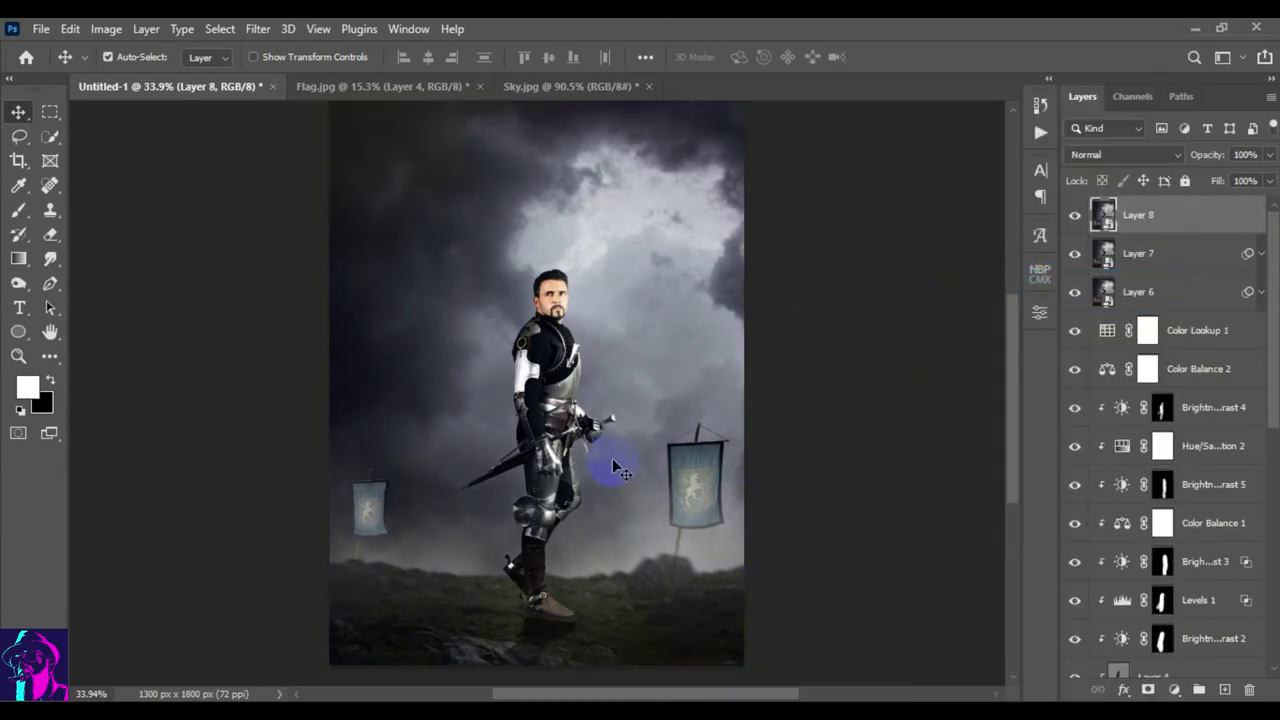
click(257, 28)
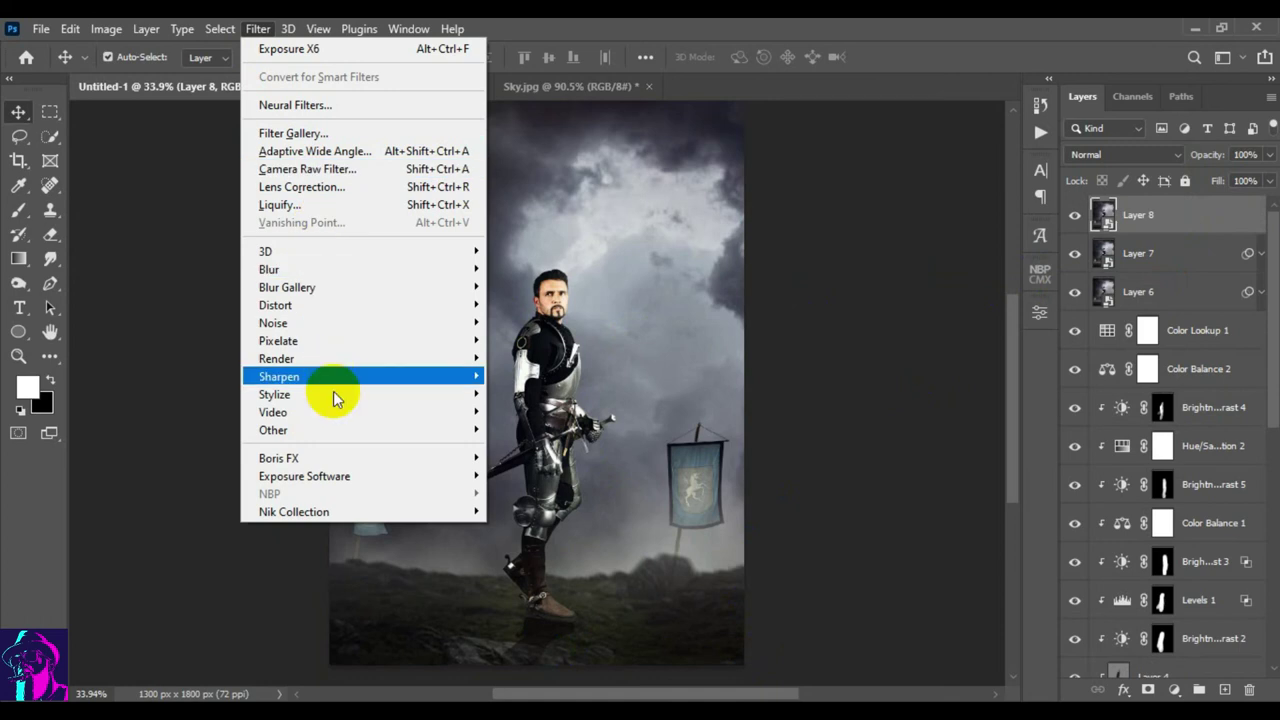
- Launch Color Efex Pro 4 on Layer 8 and raise Brilliance/Warmth warmth to 33%
mouse_move(294, 511)
click(536, 532)
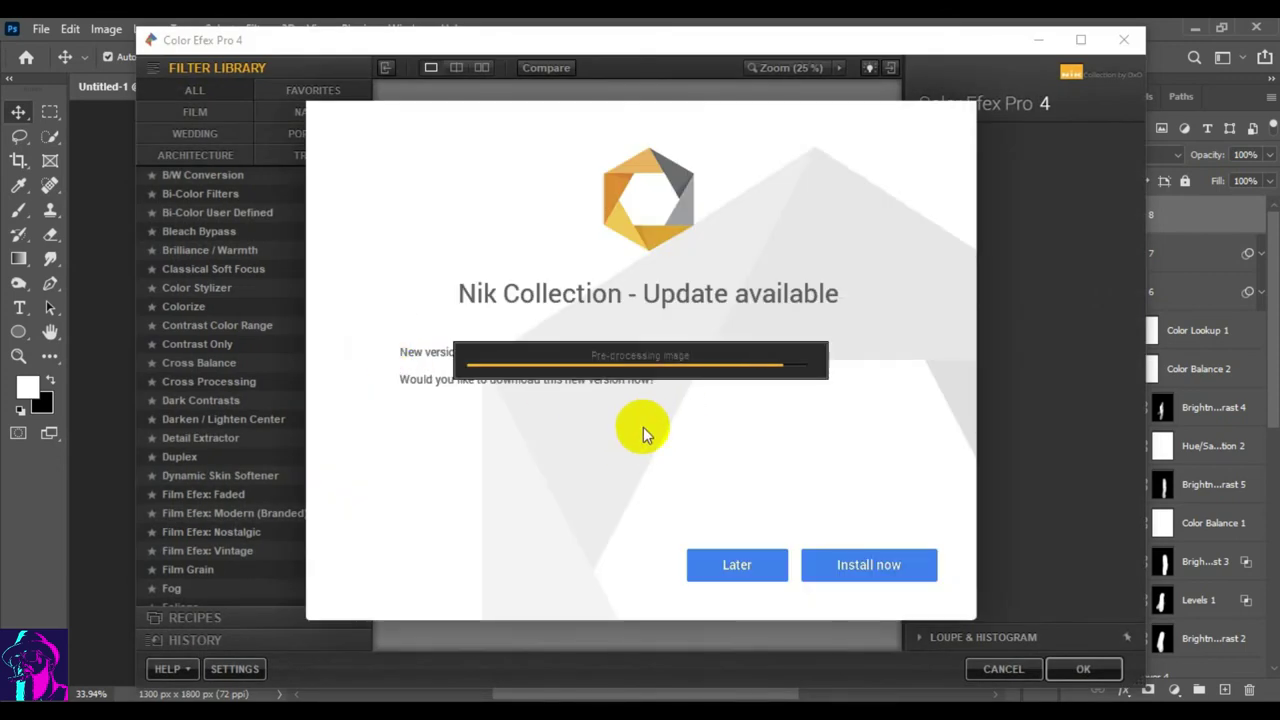
click(740, 564)
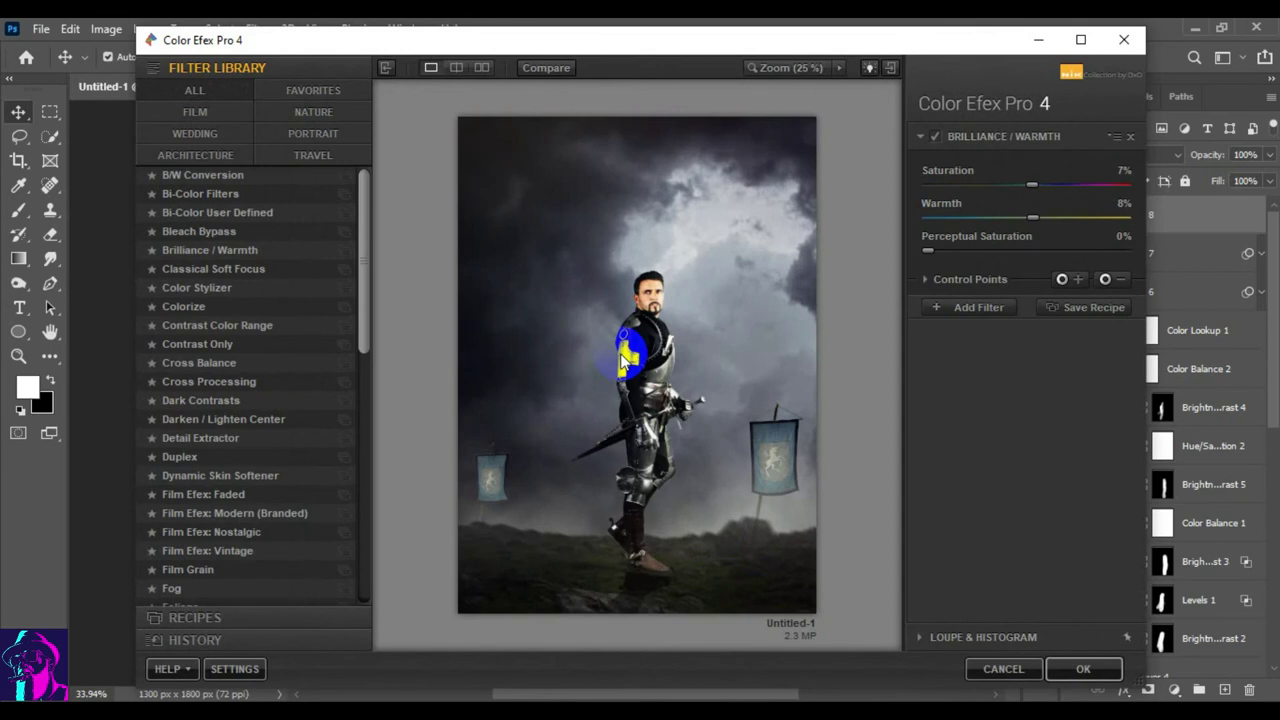
drag(1035, 220, 1052, 228)
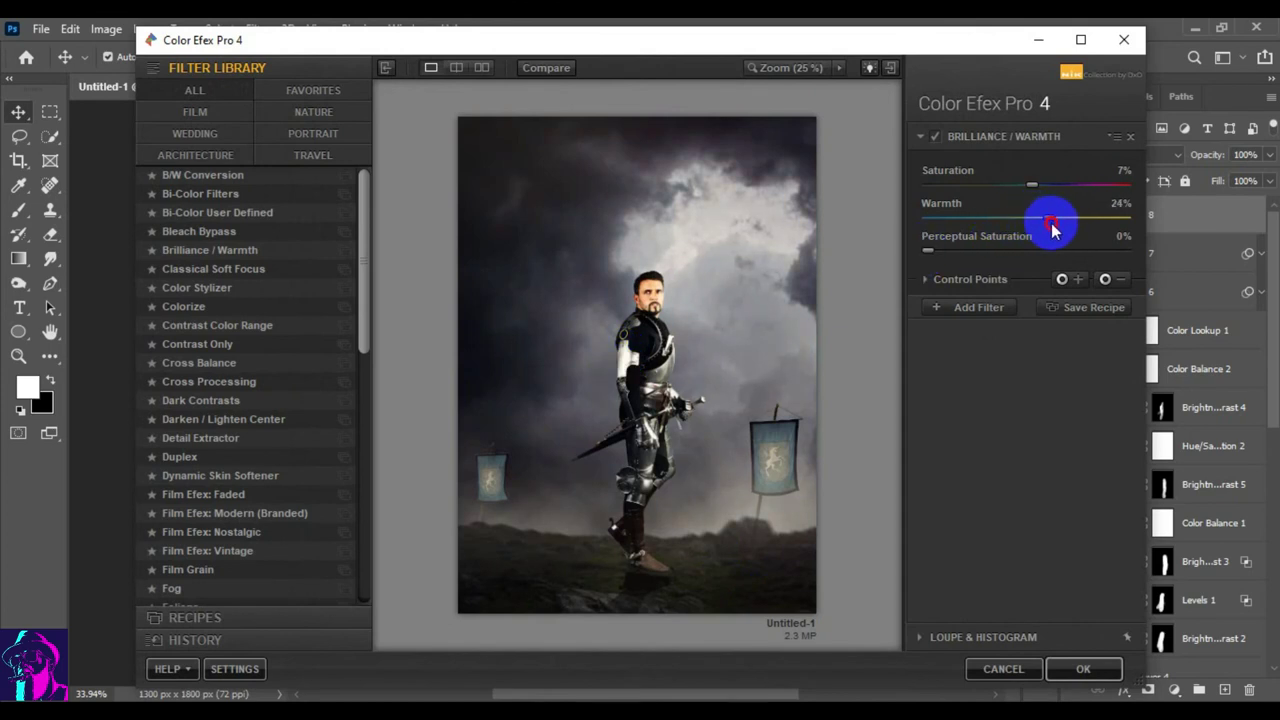
drag(1052, 229, 1063, 231)
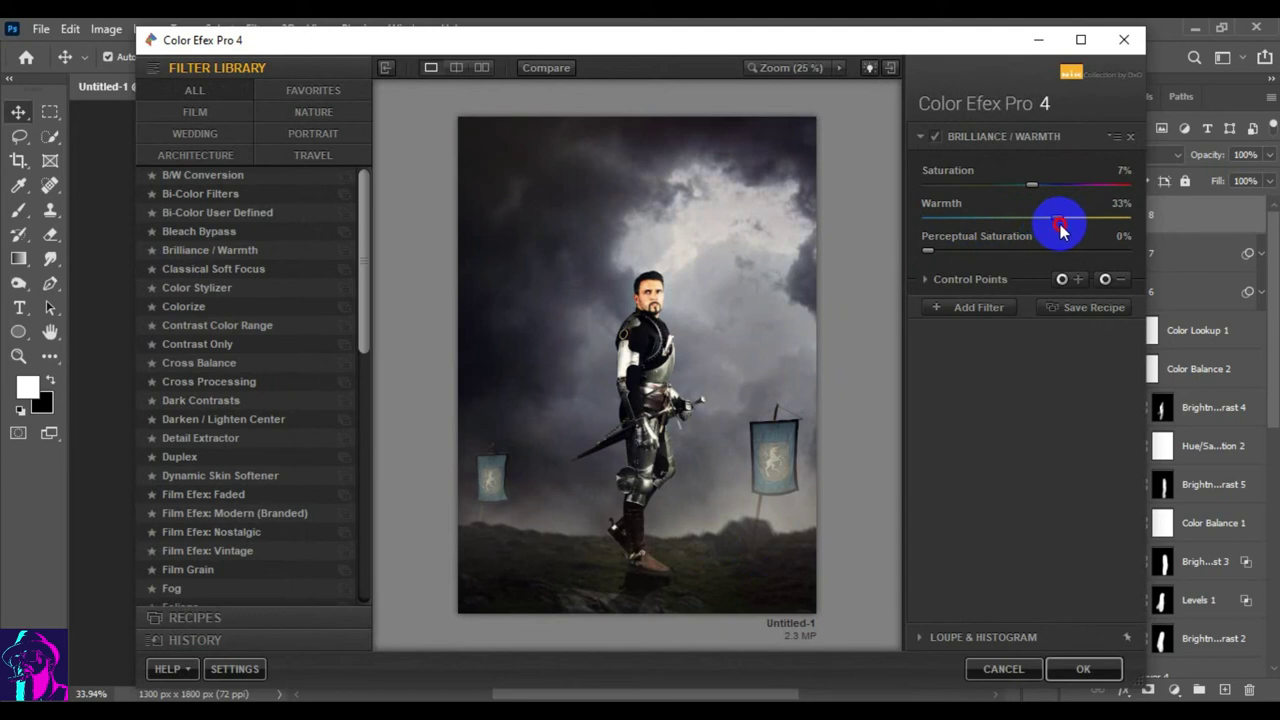
- Add a Classical Soft Focus filter with Strength 50% and Brightness 3%
click(985, 308)
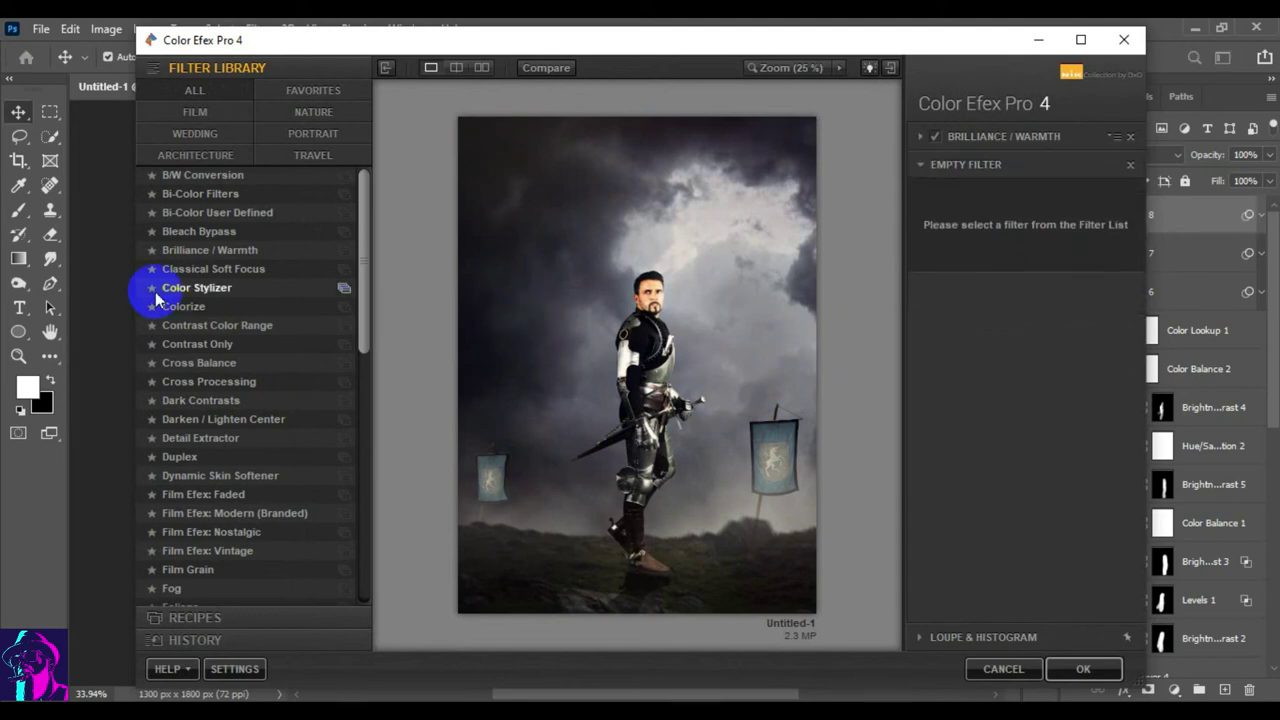
click(210, 270)
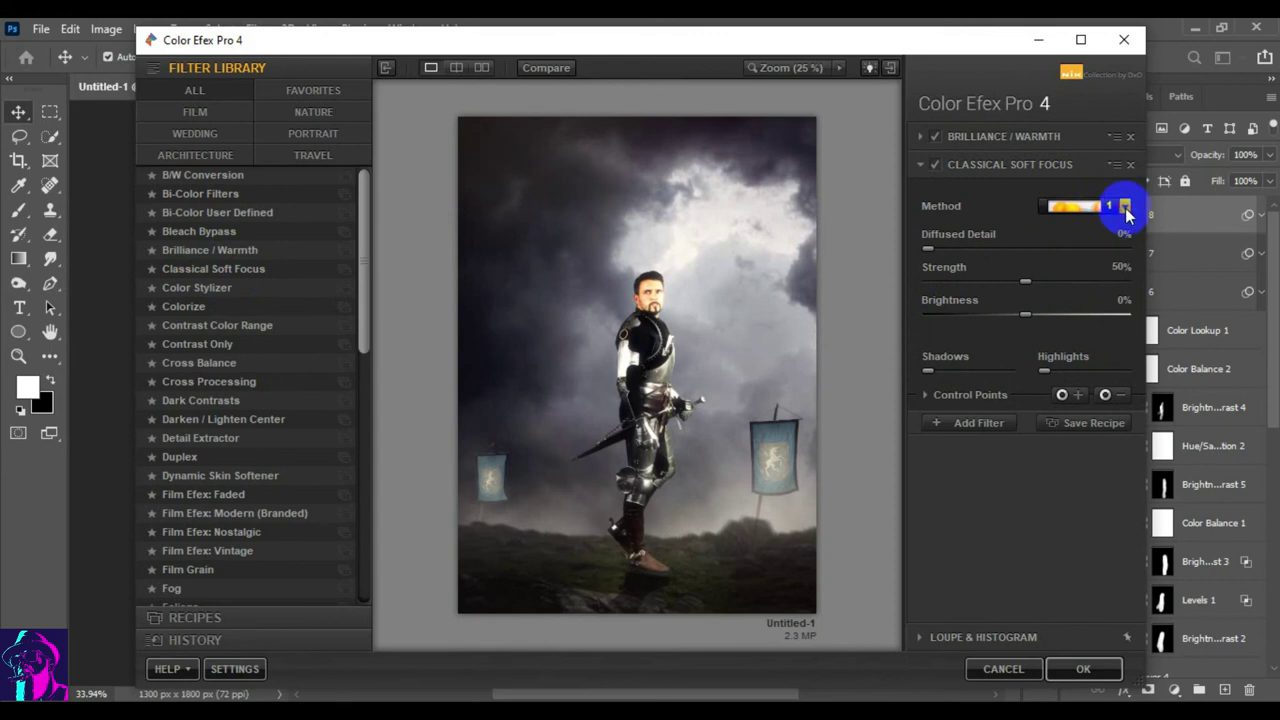
click(1107, 207)
click(1126, 207)
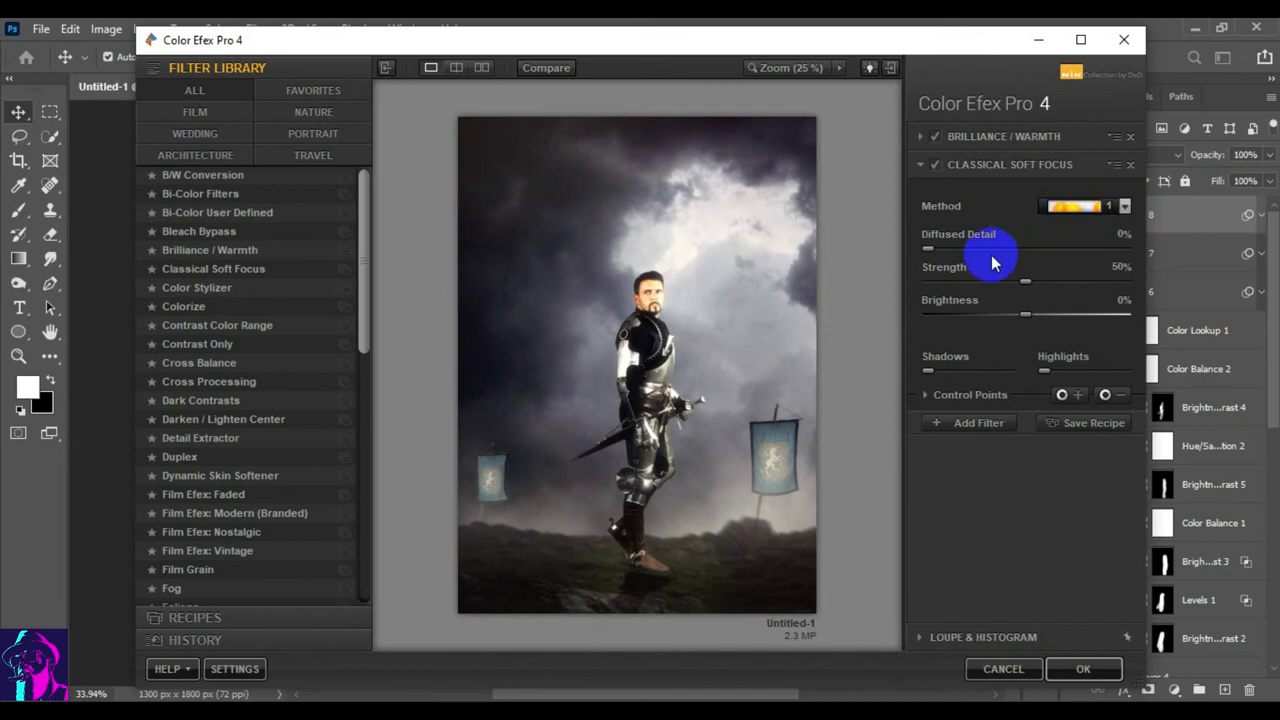
click(1022, 284)
drag(1022, 284, 1036, 284)
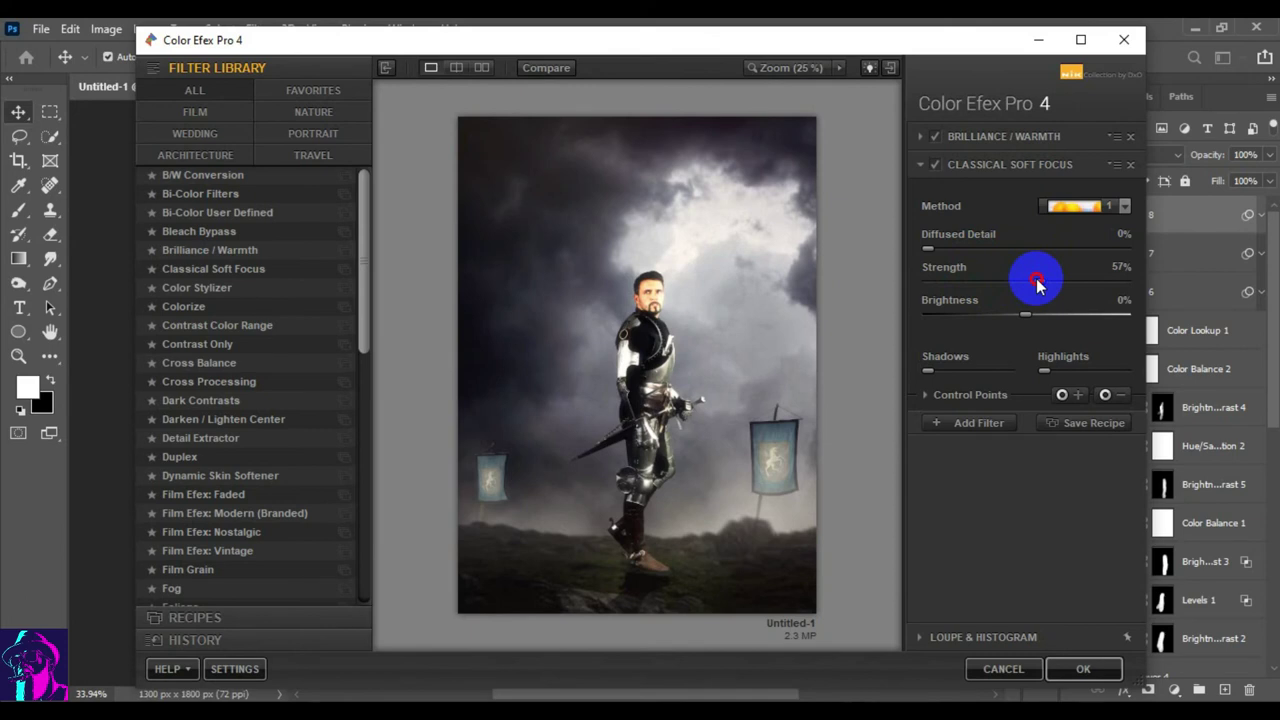
mouse_move(1036, 284)
mouse_down()
mouse_move(977, 314)
mouse_move(1049, 313)
mouse_move(1030, 318)
mouse_up()
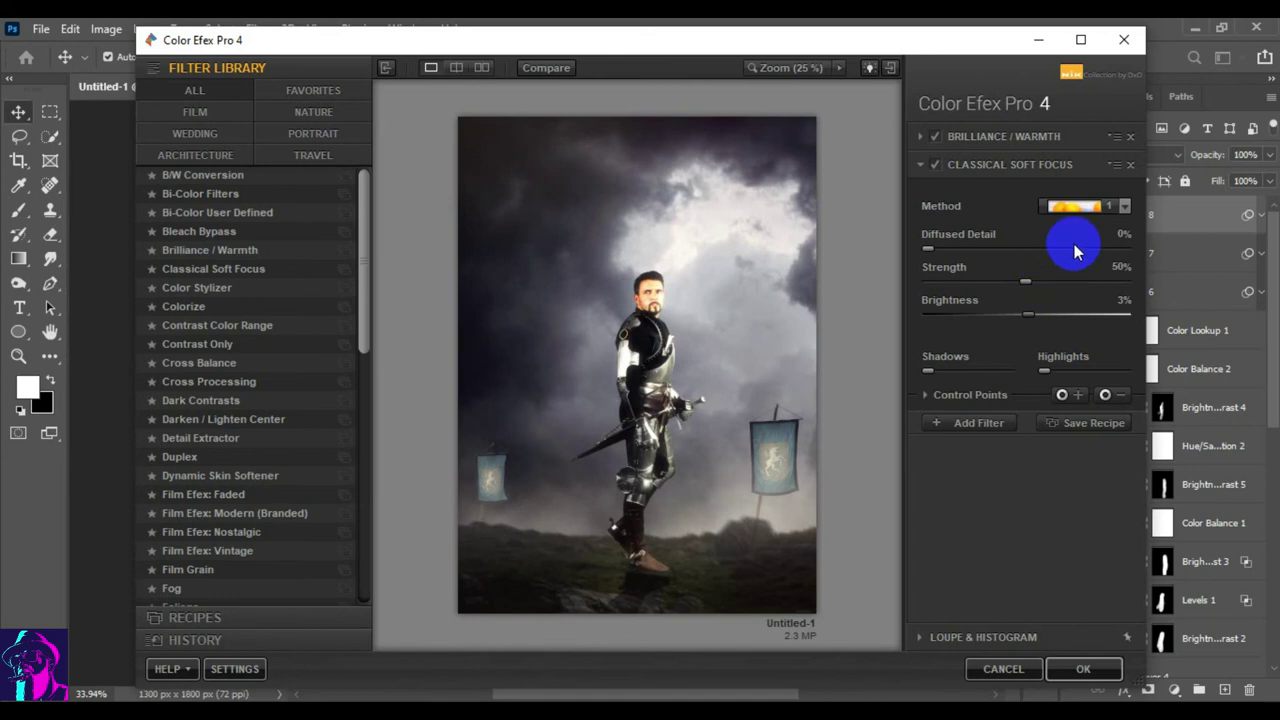
- Add a Detail Extractor filter and adjust its contrast, shadows and highlights
click(971, 420)
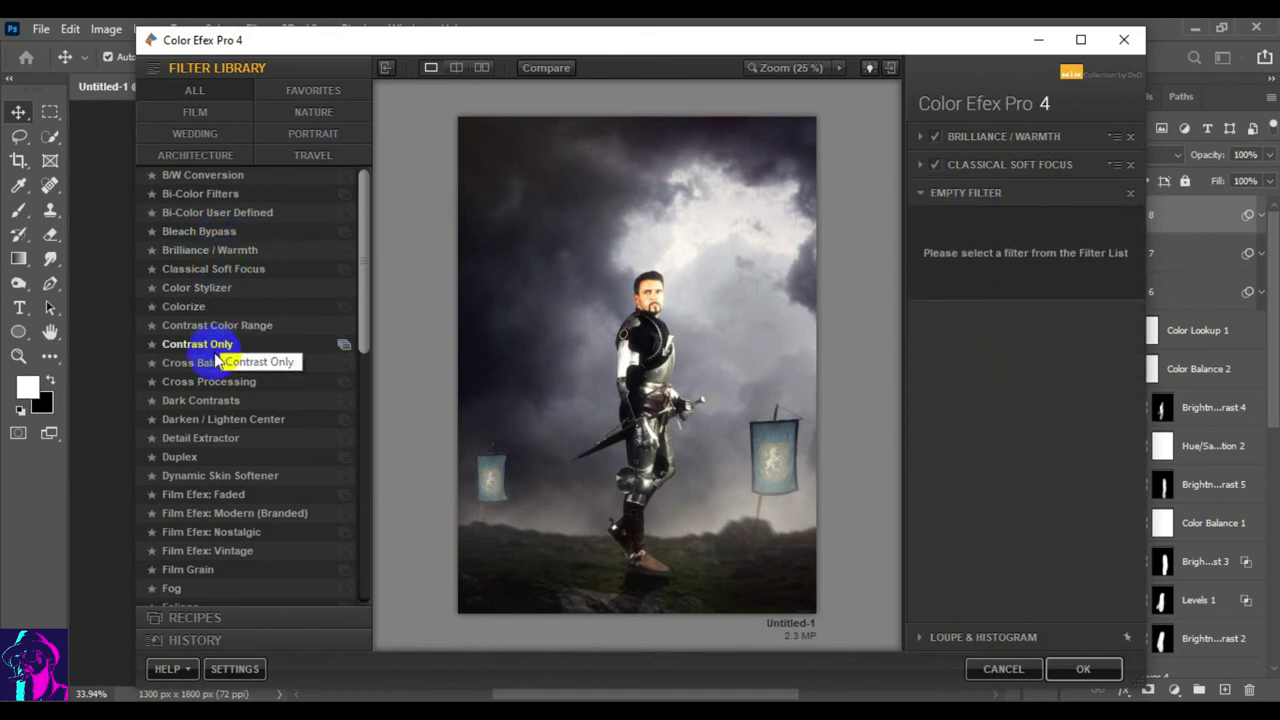
click(205, 438)
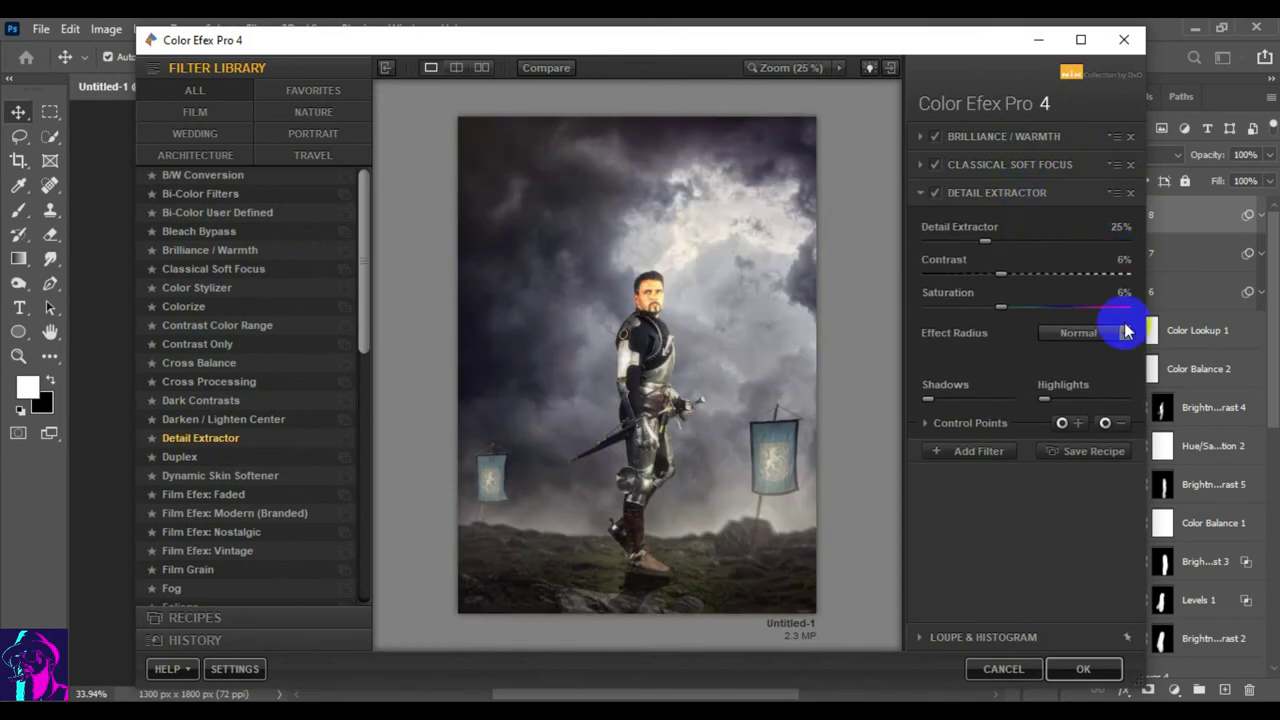
drag(1001, 273, 938, 247)
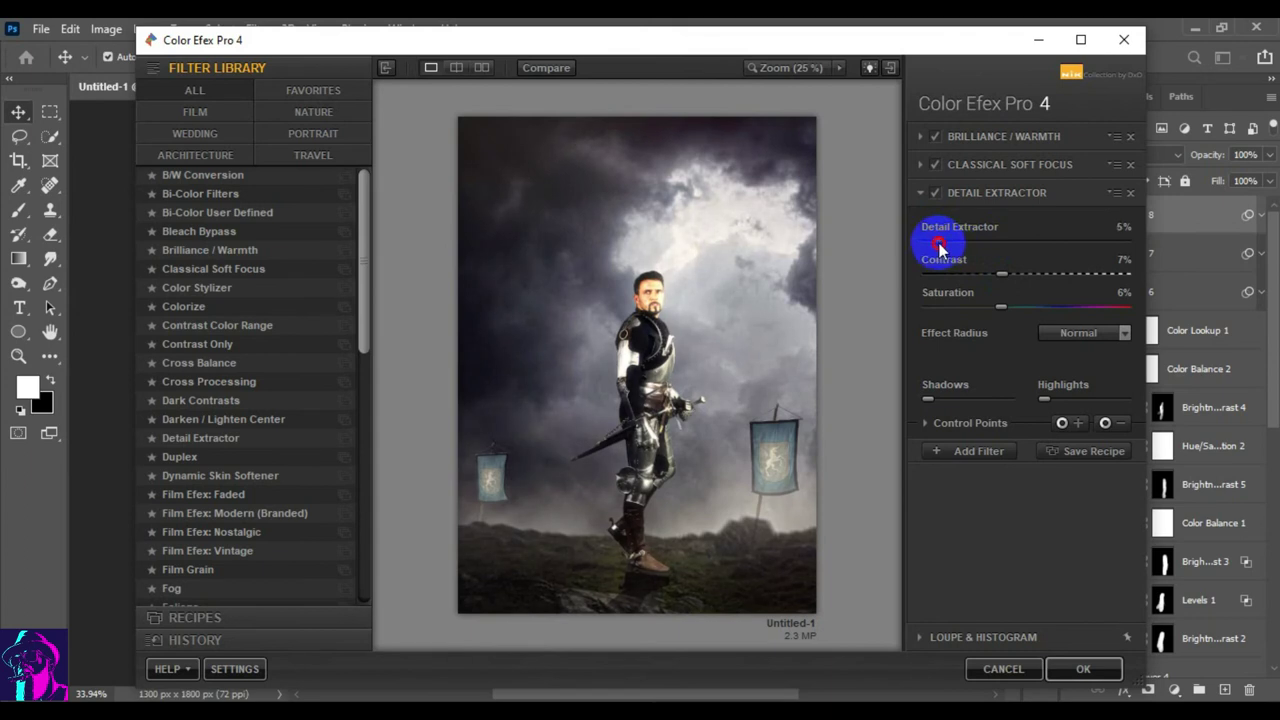
mouse_move(928, 398)
mouse_down()
mouse_move(979, 401)
mouse_move(930, 400)
mouse_up()
mouse_move(1044, 399)
mouse_down()
mouse_move(1077, 408)
mouse_move(1044, 400)
mouse_up()
mouse_move(930, 400)
mouse_down()
mouse_move(970, 405)
mouse_move(931, 402)
mouse_up()
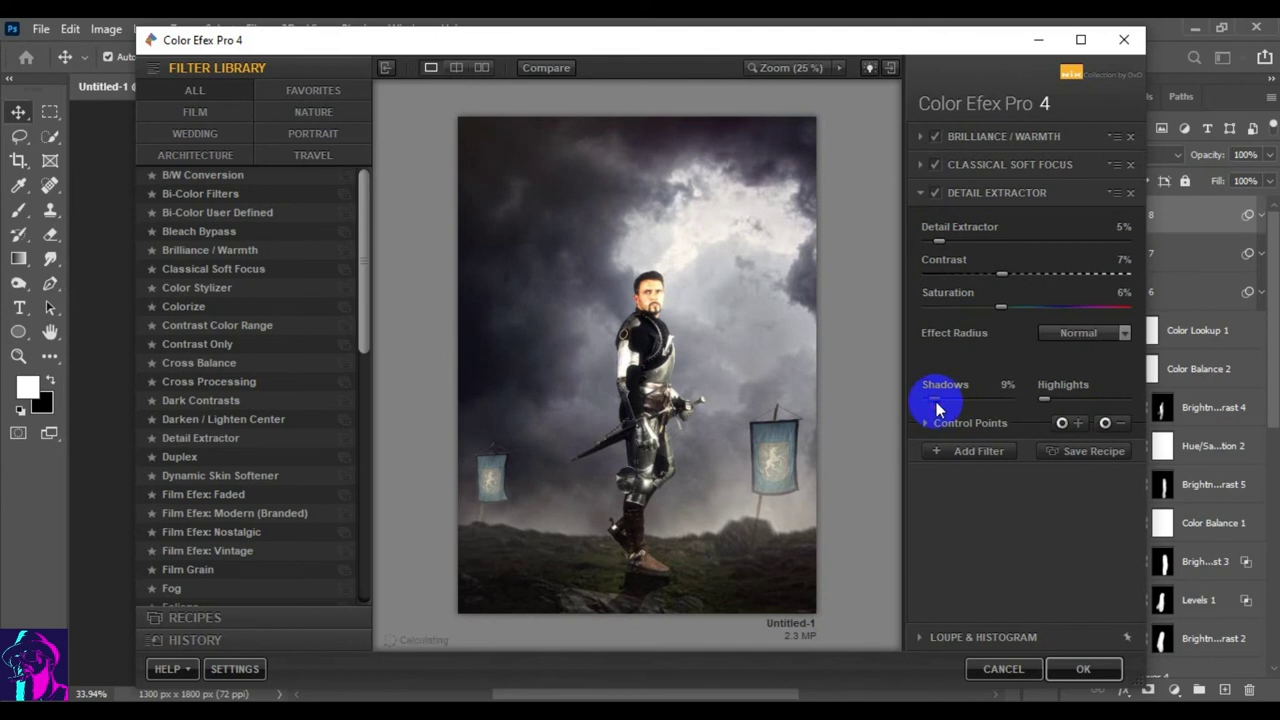
- Add Cross Processing with preset B02 at 20% strength and slightly raised highlights
click(975, 452)
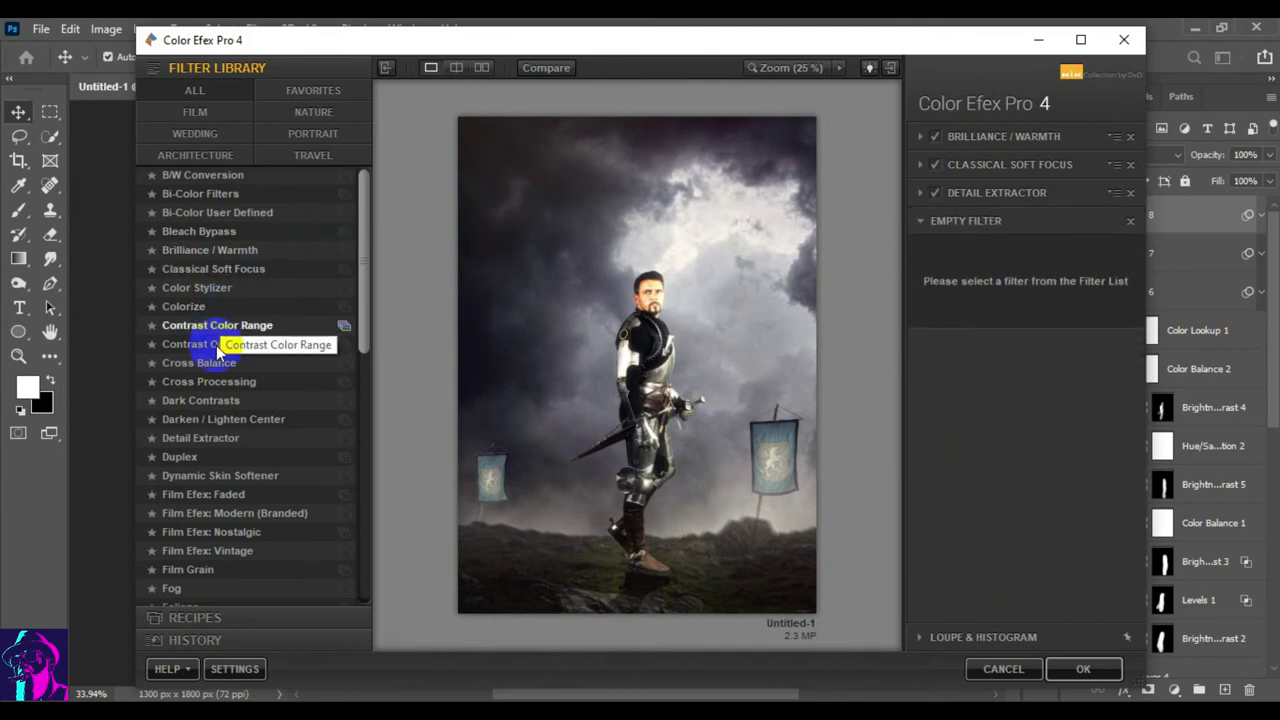
click(300, 381)
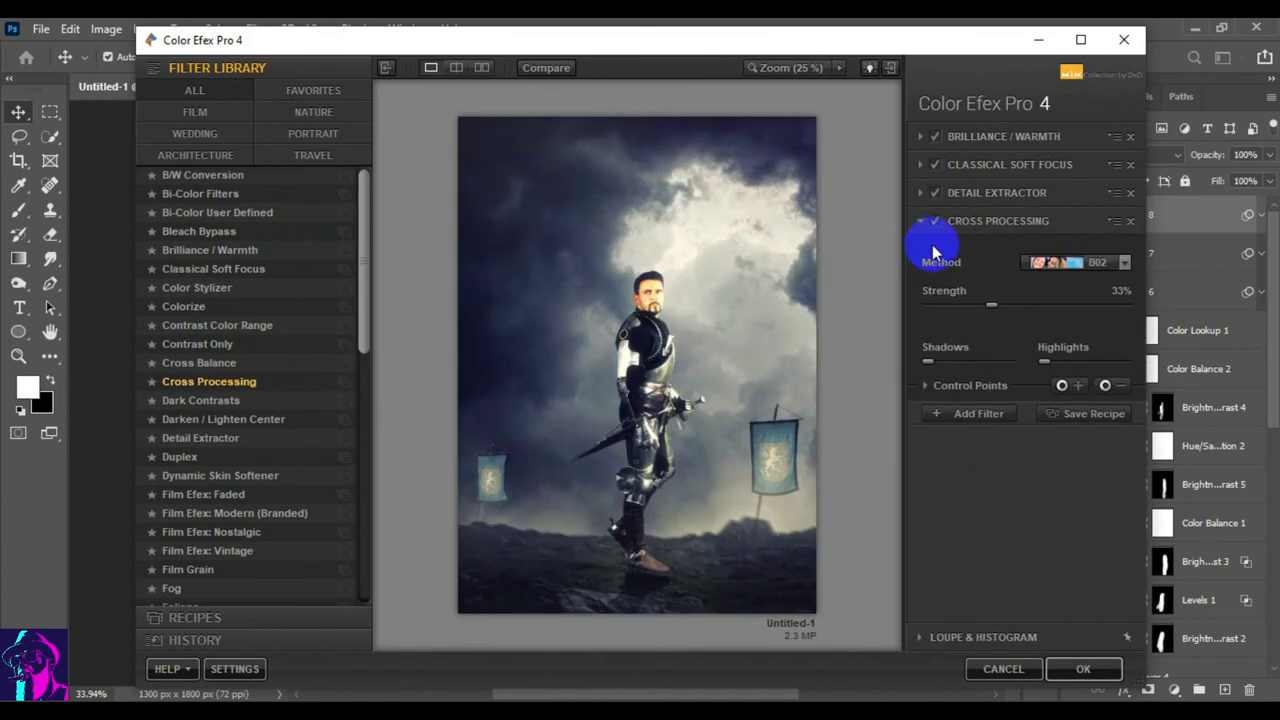
click(1127, 266)
click(1060, 415)
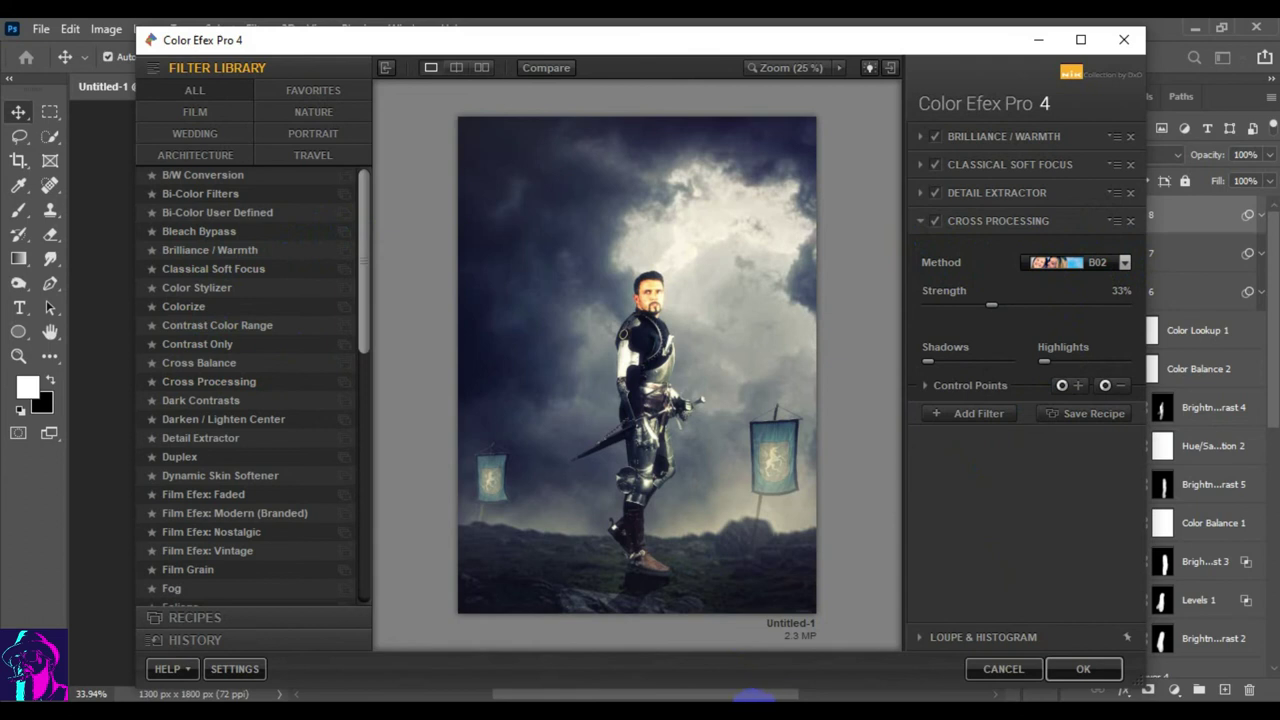
mouse_move(994, 306)
mouse_down()
mouse_move(1014, 314)
mouse_move(985, 313)
mouse_up()
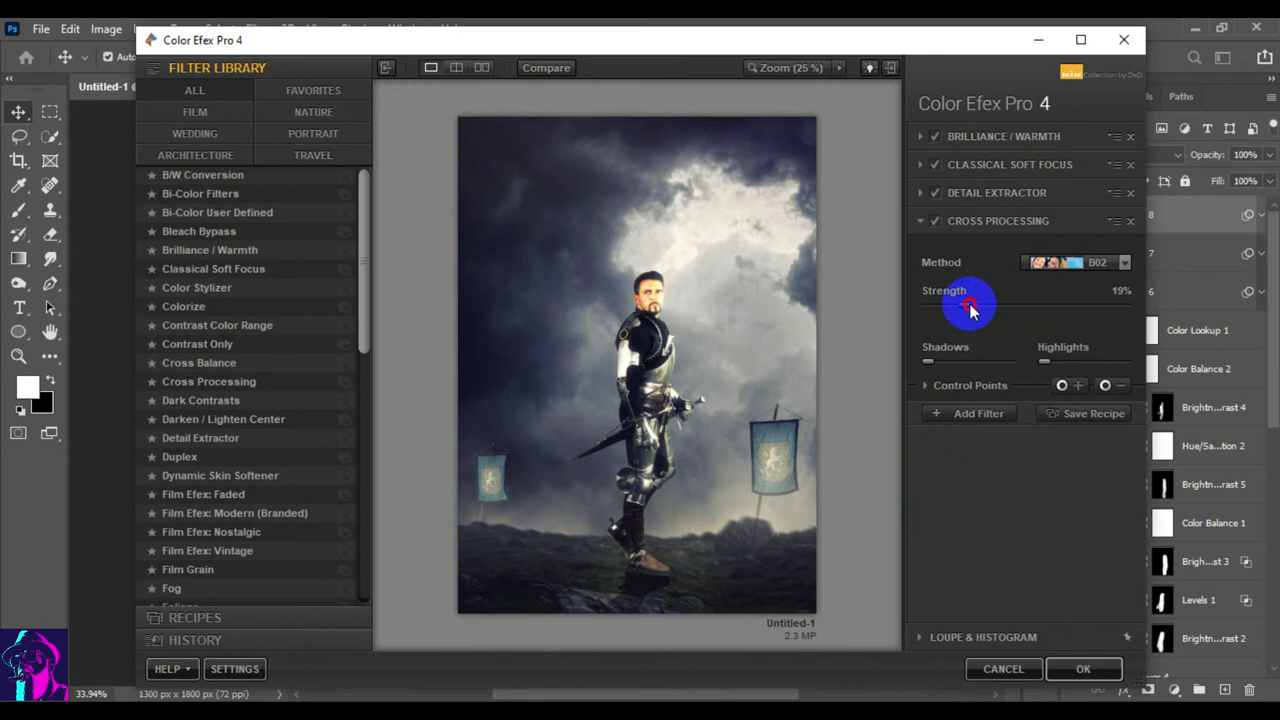
drag(972, 310, 966, 306)
drag(928, 362, 926, 366)
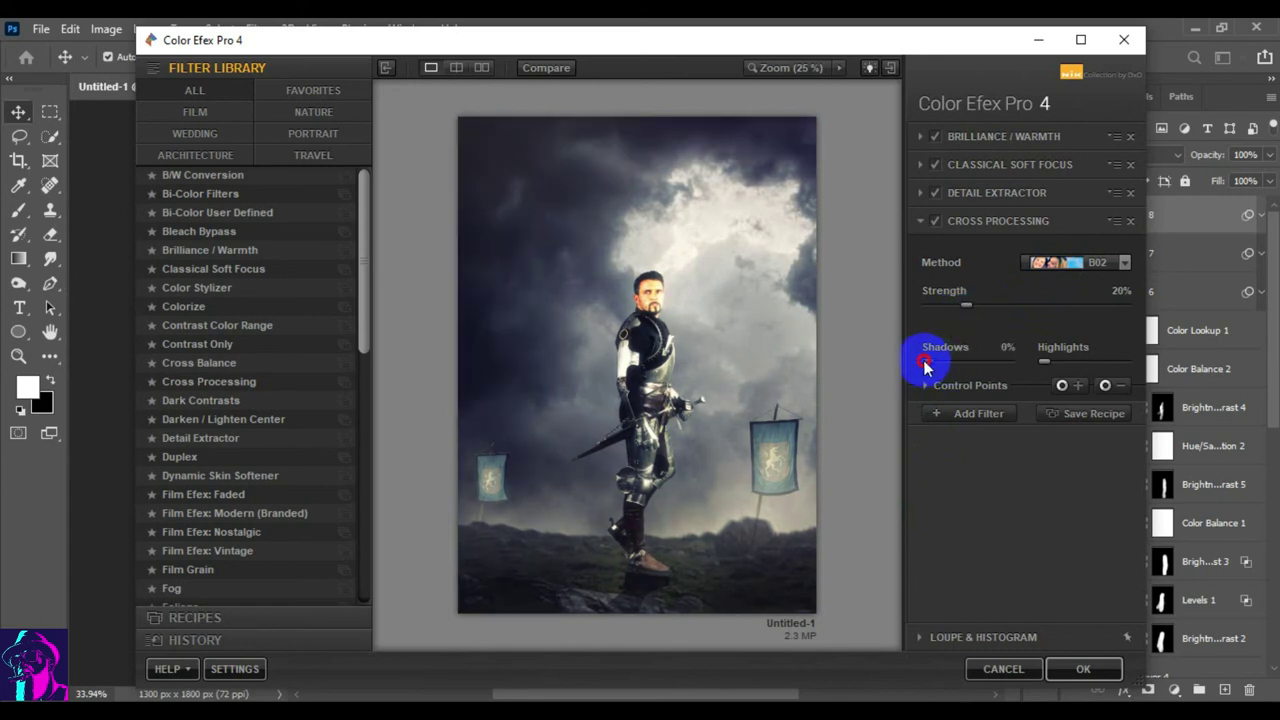
mouse_move(1046, 364)
mouse_down()
mouse_move(1070, 370)
mouse_move(1044, 368)
mouse_move(1058, 370)
mouse_up()
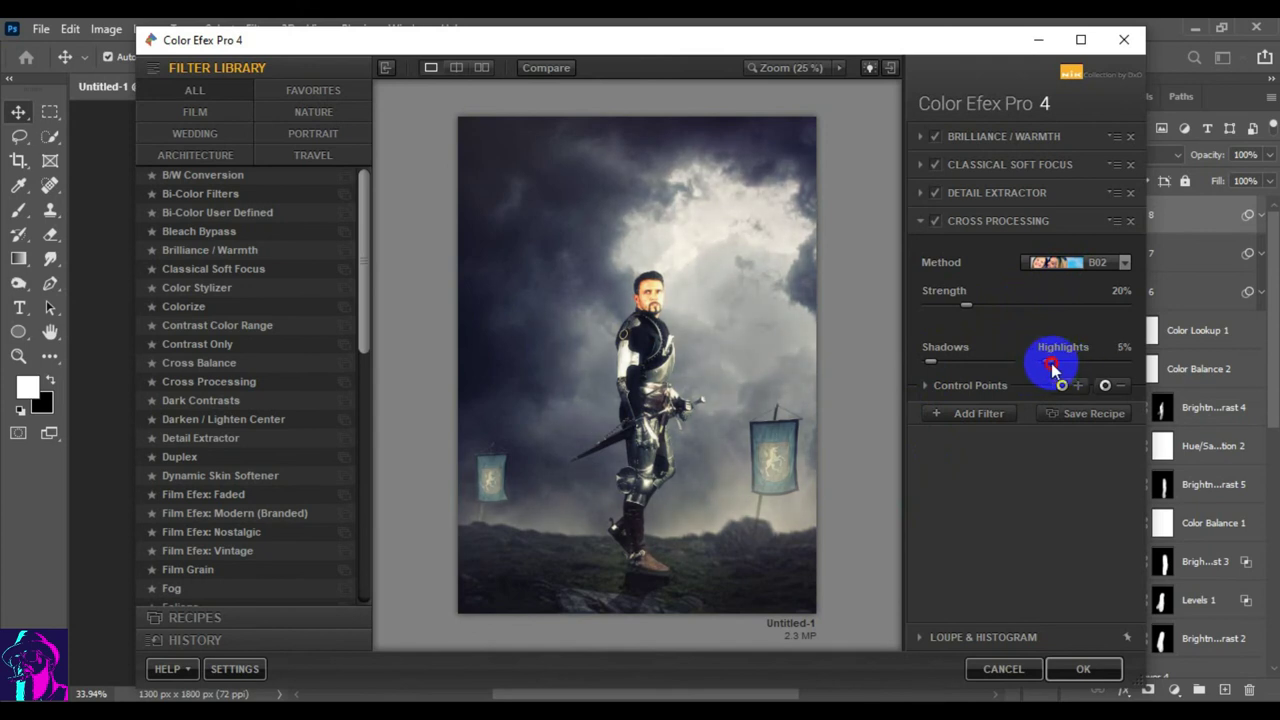
click(959, 414)
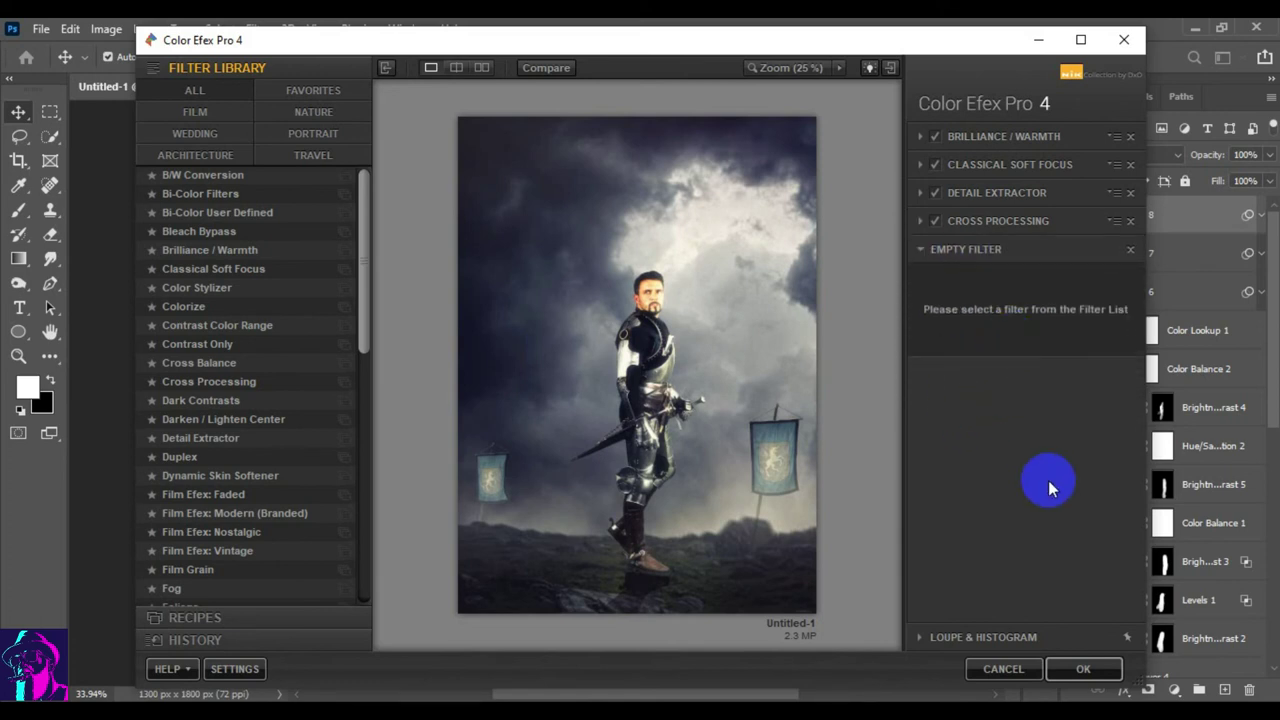
- Apply the Color Efex grade and set Layer 8's opacity to 66%
click(1083, 669)
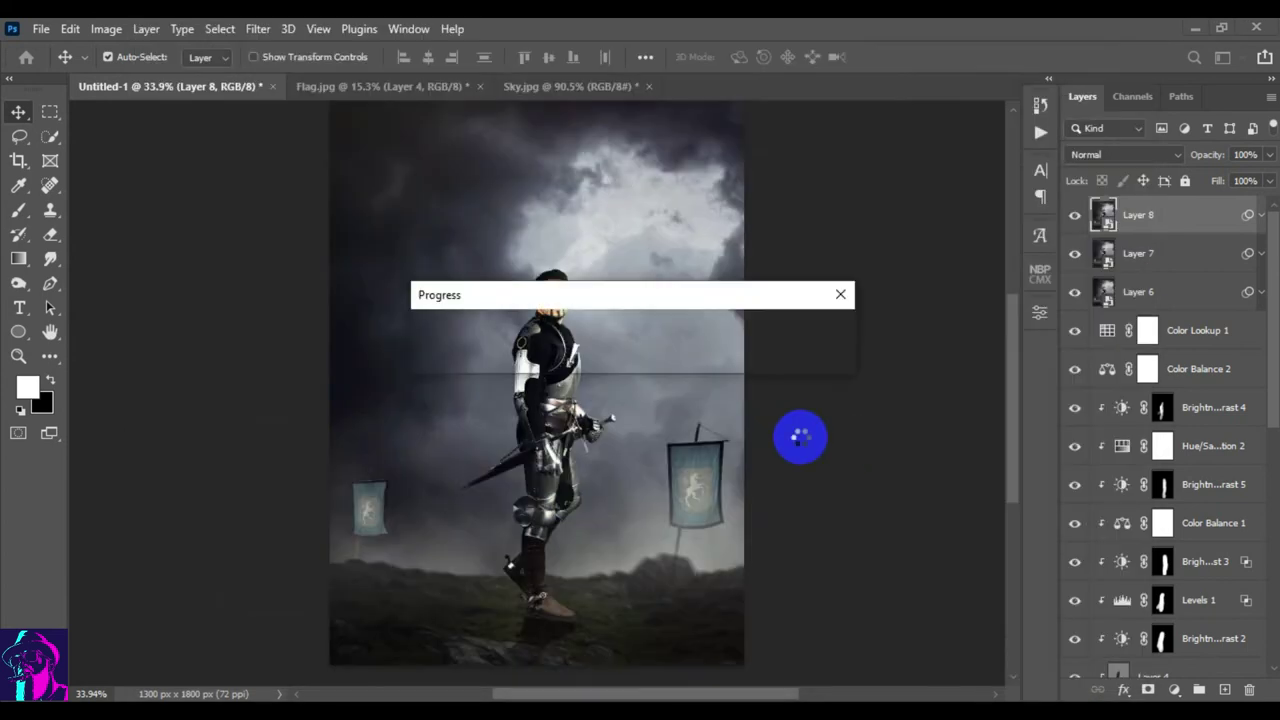
click(1261, 214)
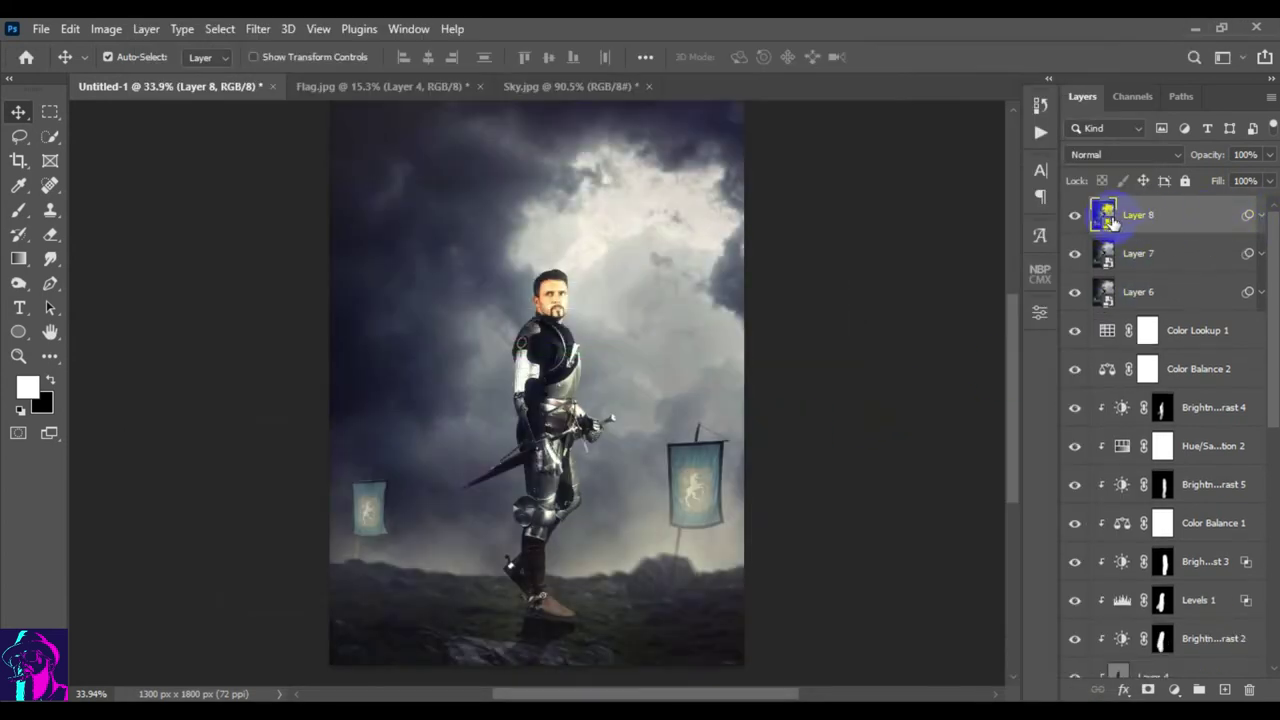
drag(1207, 154, 1175, 156)
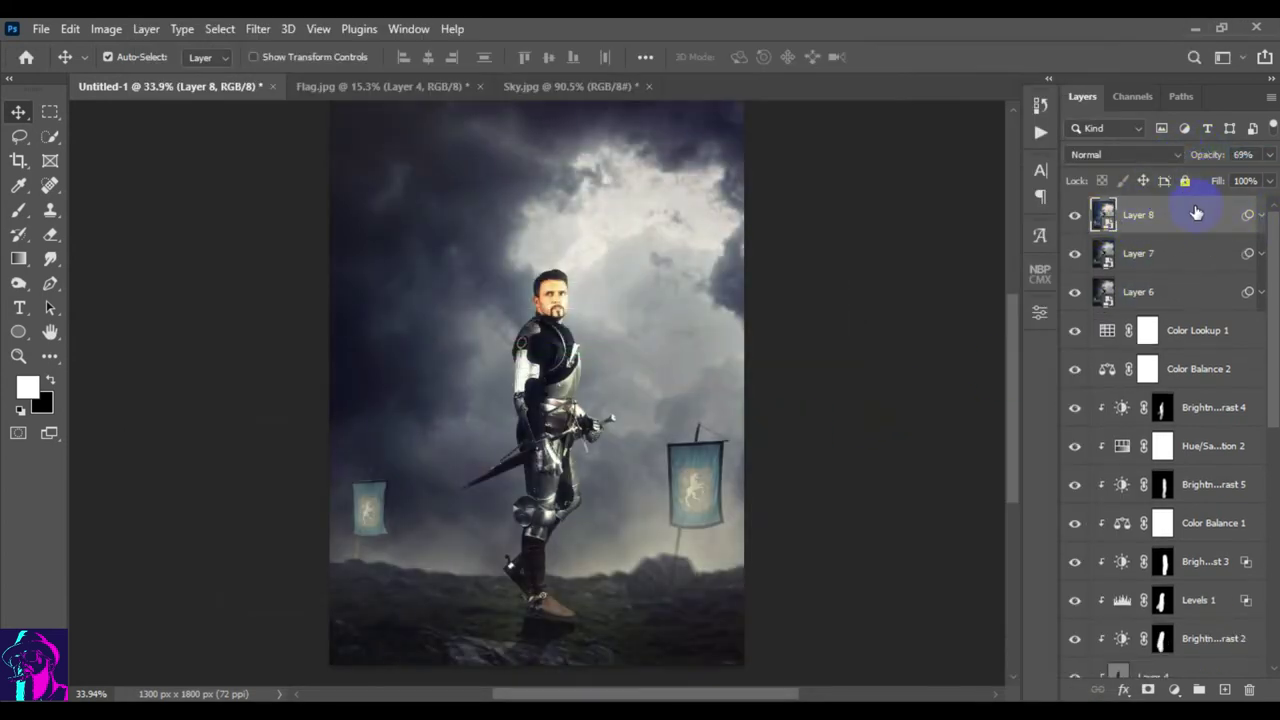
click(1075, 215)
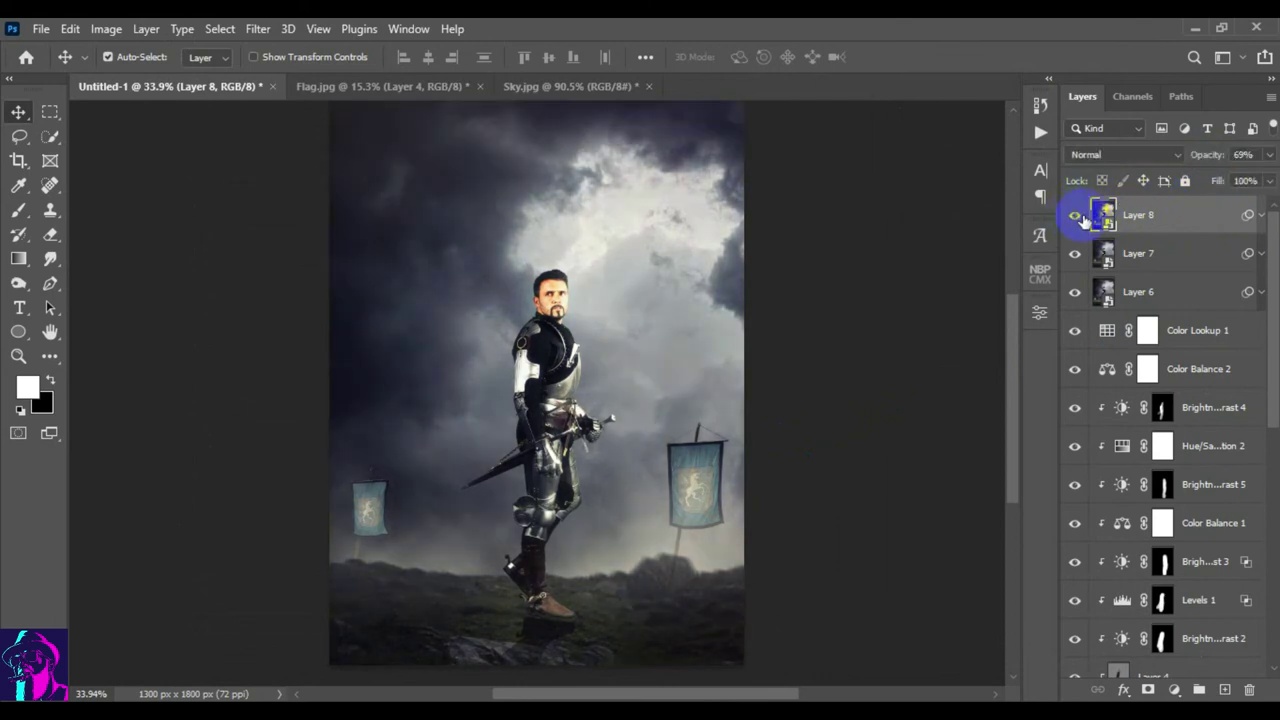
drag(1206, 156, 1206, 157)
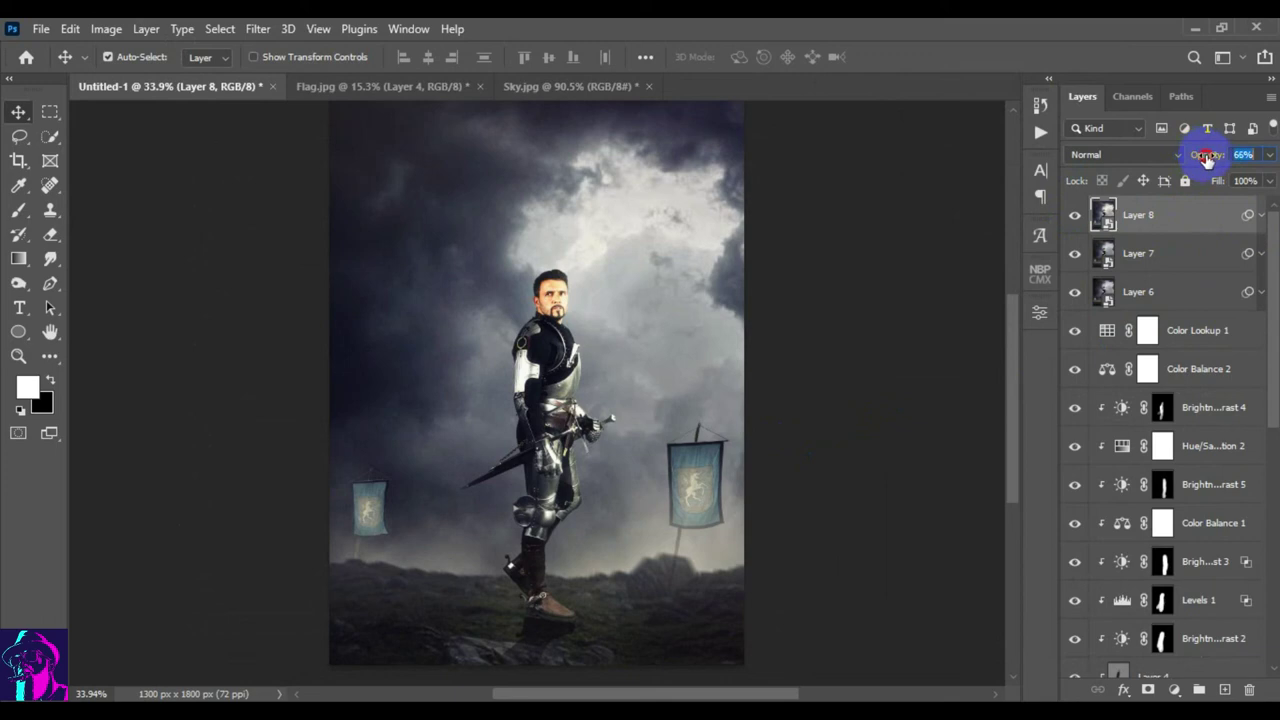
drag(1206, 160, 1208, 160)
click(1075, 215)
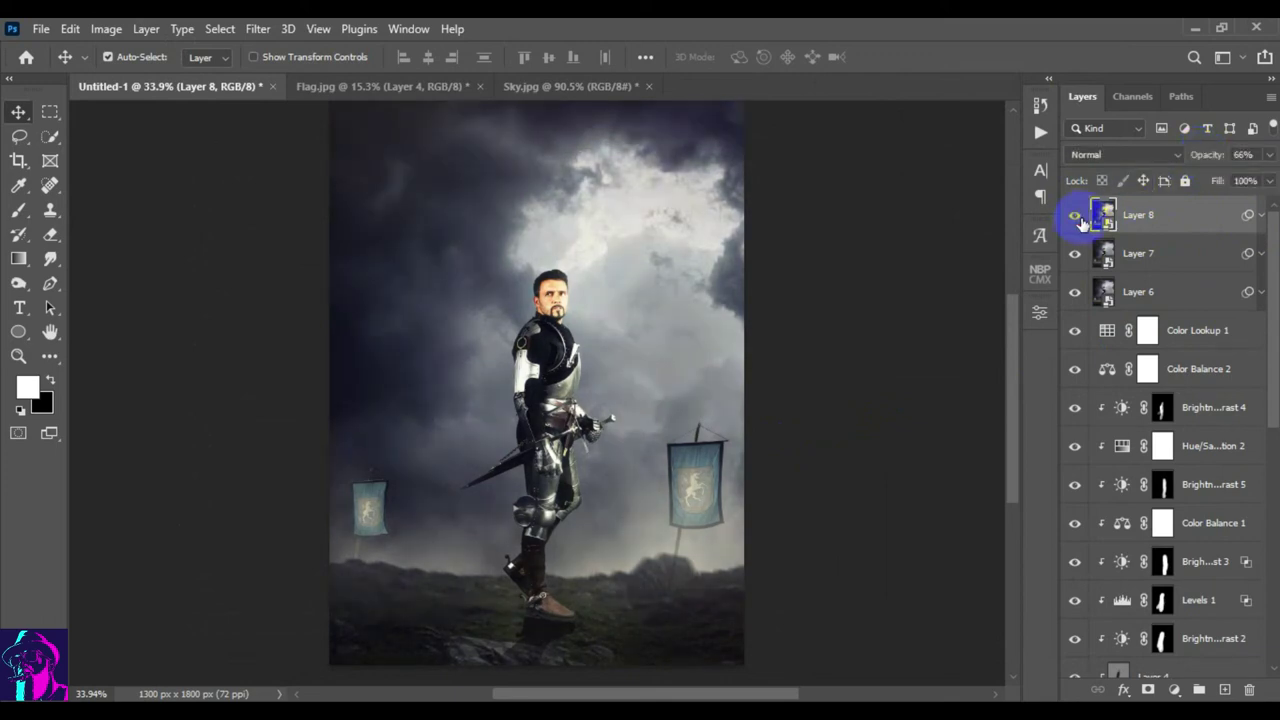
- Stamp visible layers into a new smart-object Layer 9 and launch Viveza 2 on it
key(ctrl)
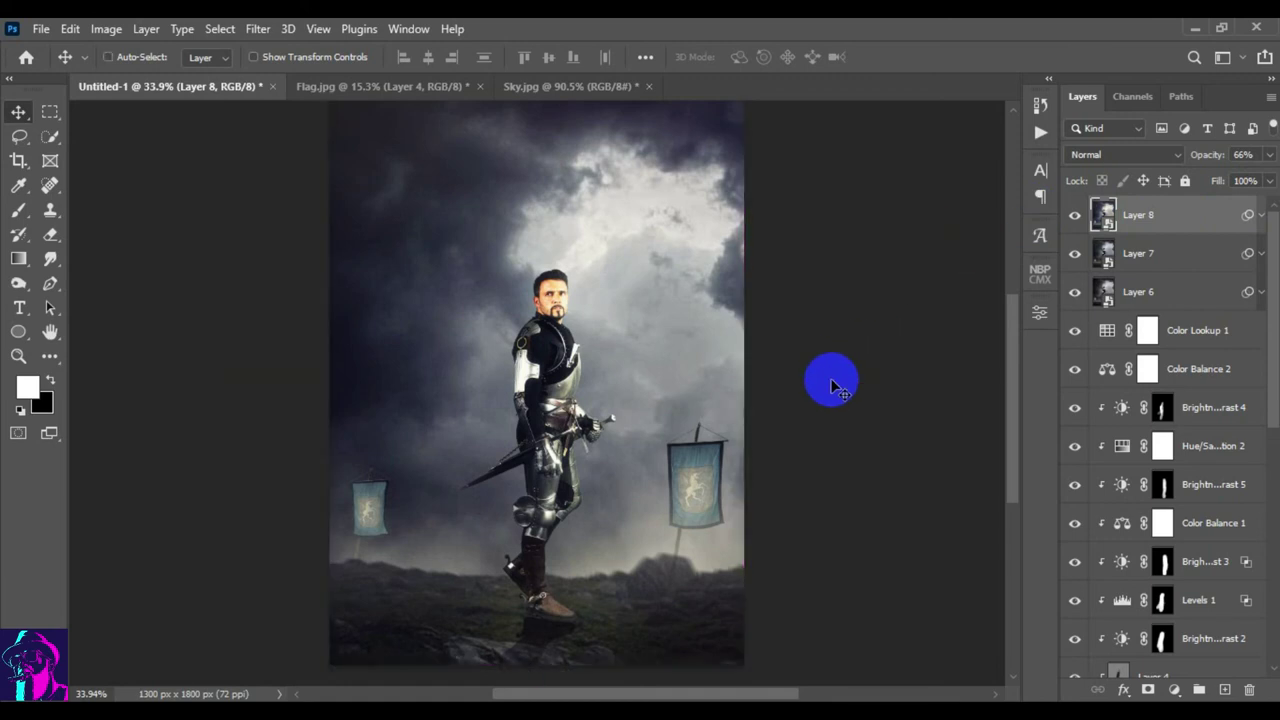
key(ctrl+shift+alt+e)
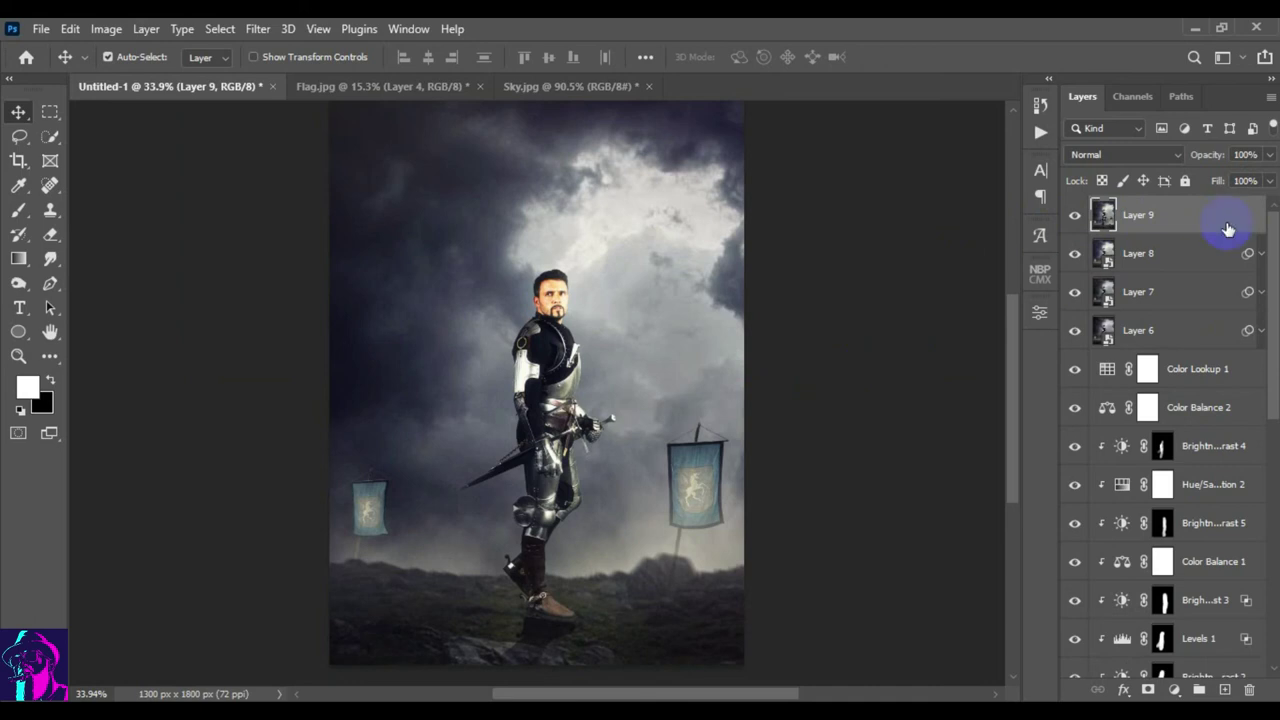
right_click(1228, 223)
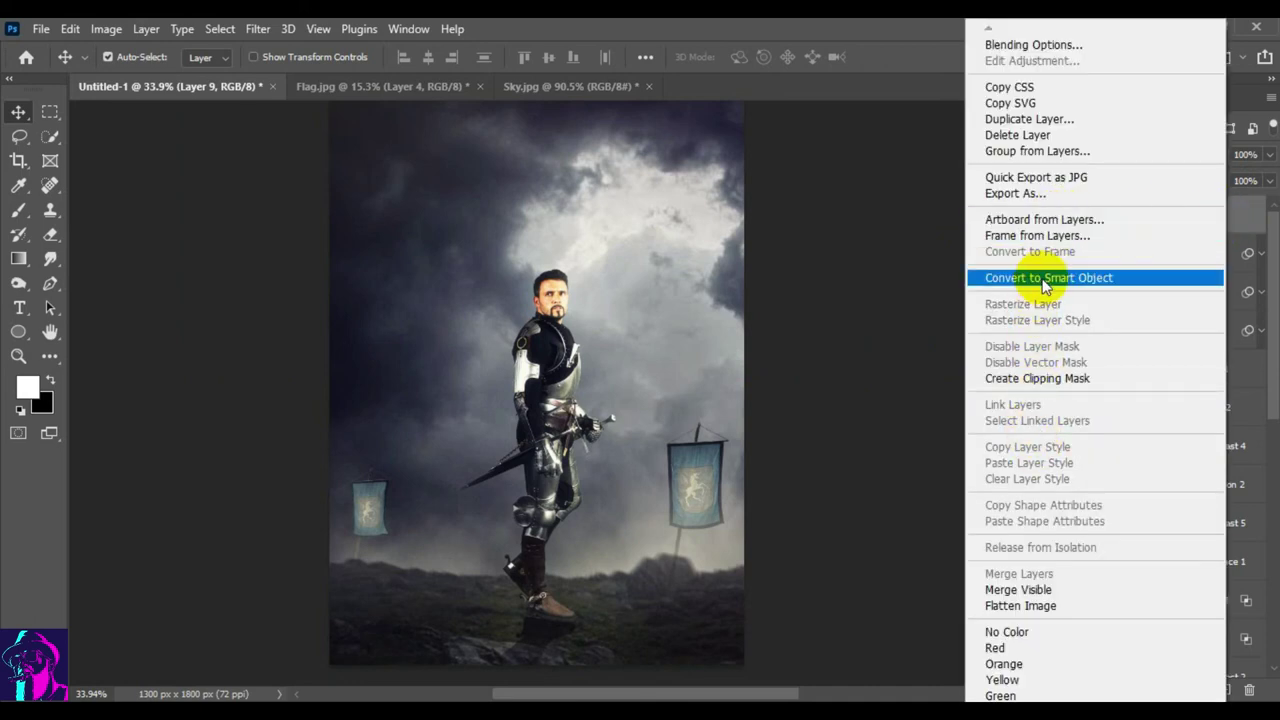
click(1049, 277)
click(263, 37)
mouse_move(293, 511)
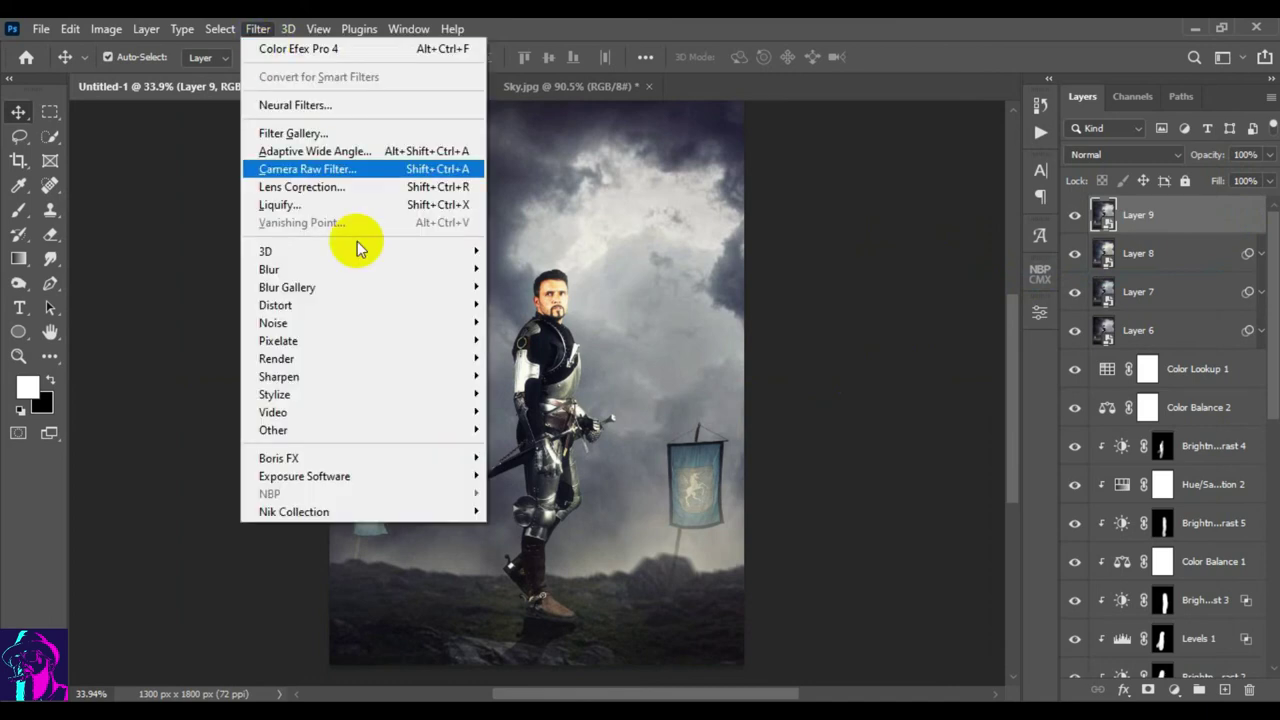
click(538, 655)
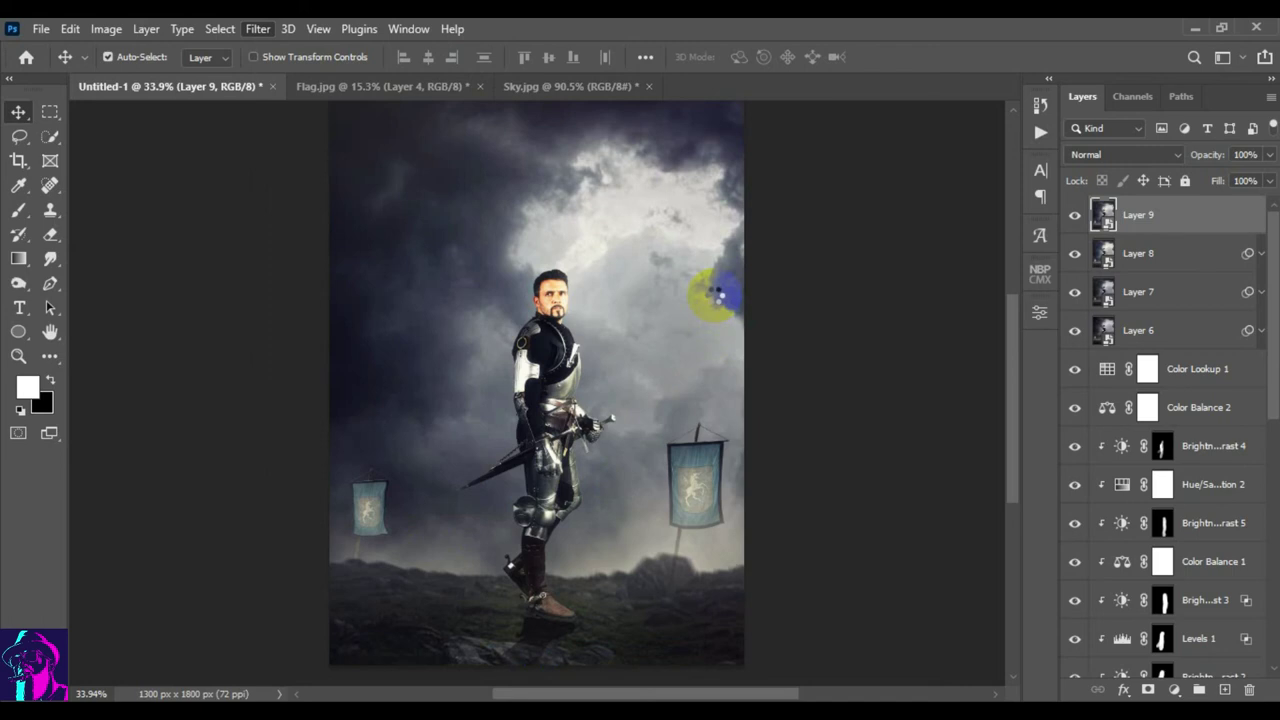
- Dismiss the warning, then set Viveza's Global Brightness 9%, Contrast 12%, Saturation -10%, Structure 18%
click(785, 428)
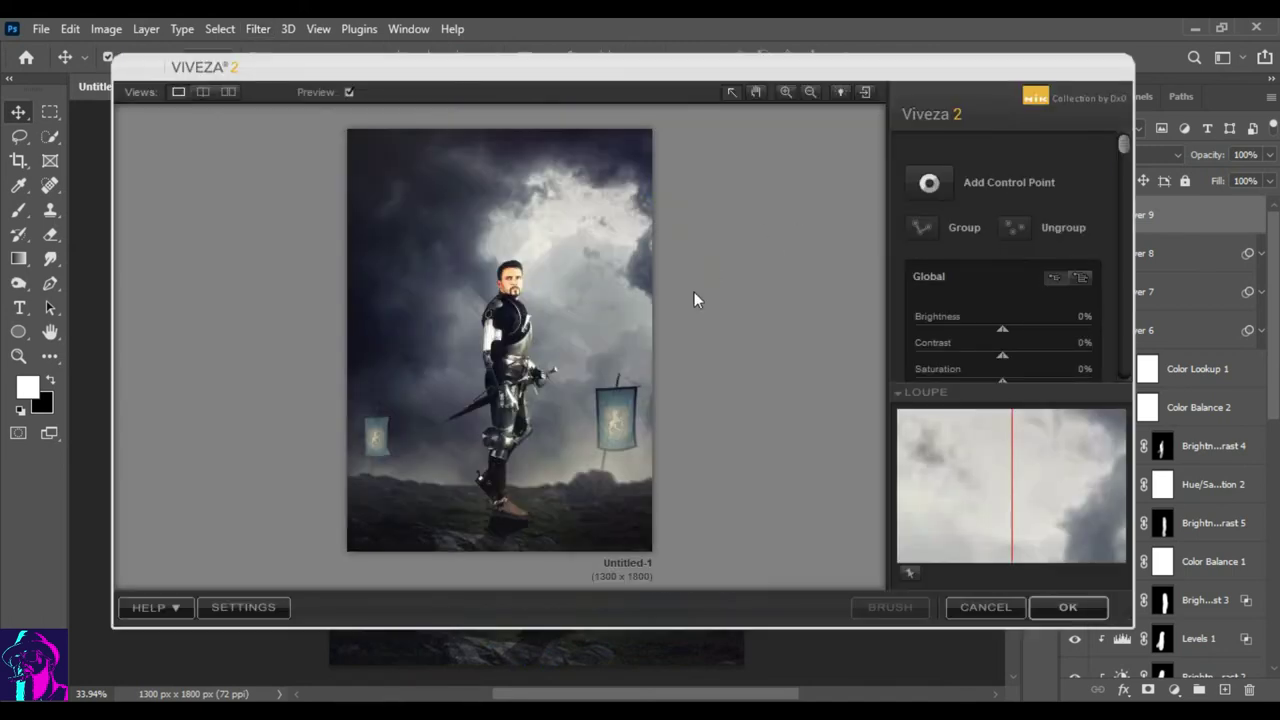
drag(1128, 148, 1133, 197)
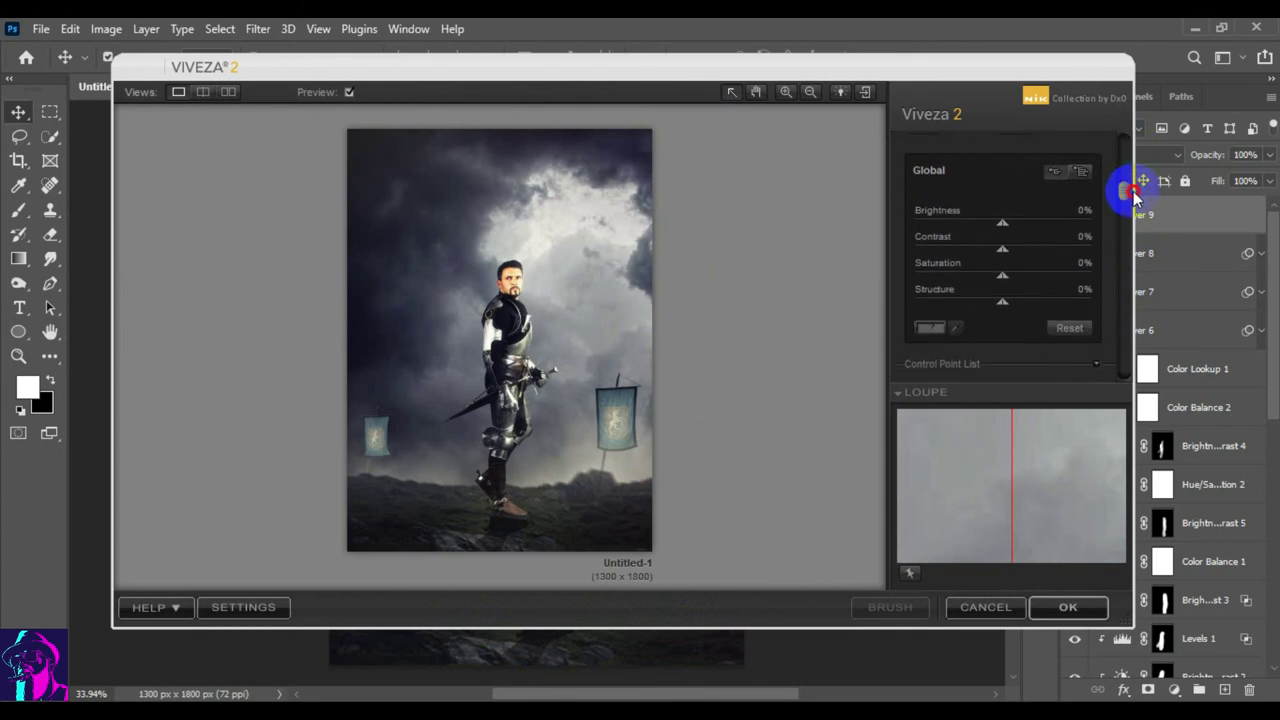
mouse_move(1002, 222)
mouse_down()
mouse_move(1015, 228)
mouse_move(1012, 262)
mouse_up()
drag(1001, 275, 991, 281)
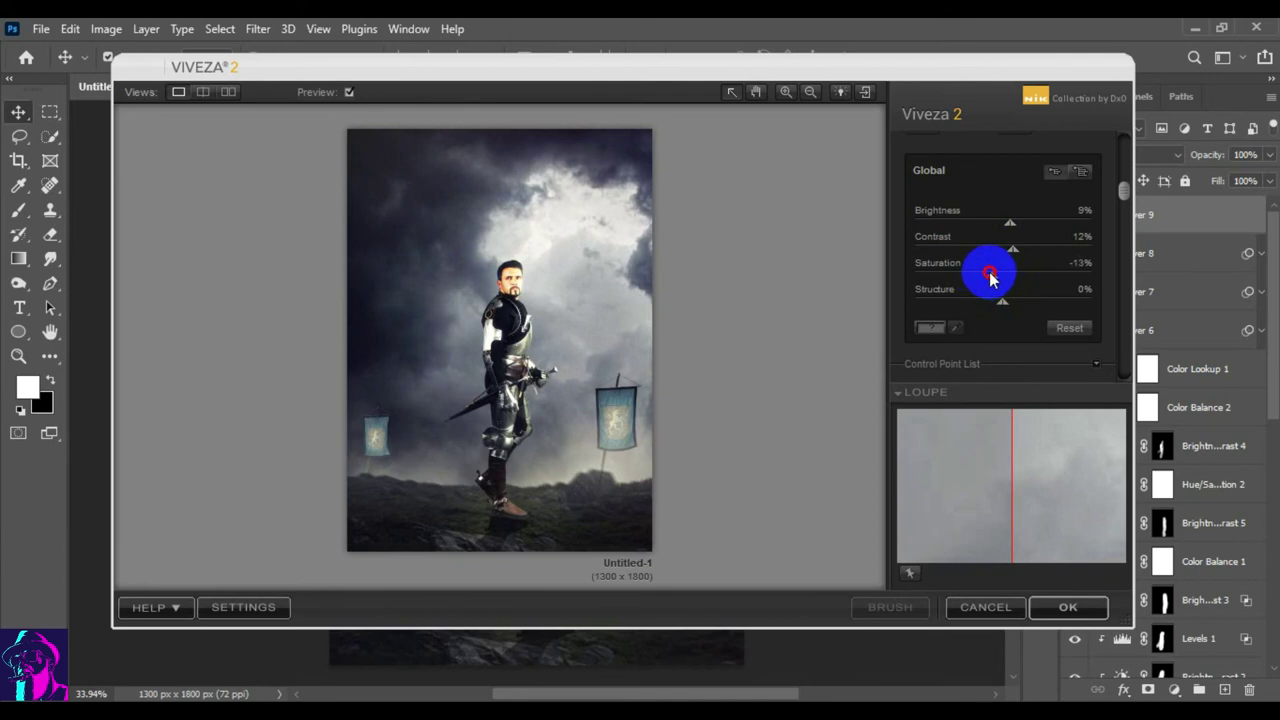
drag(990, 279, 1020, 302)
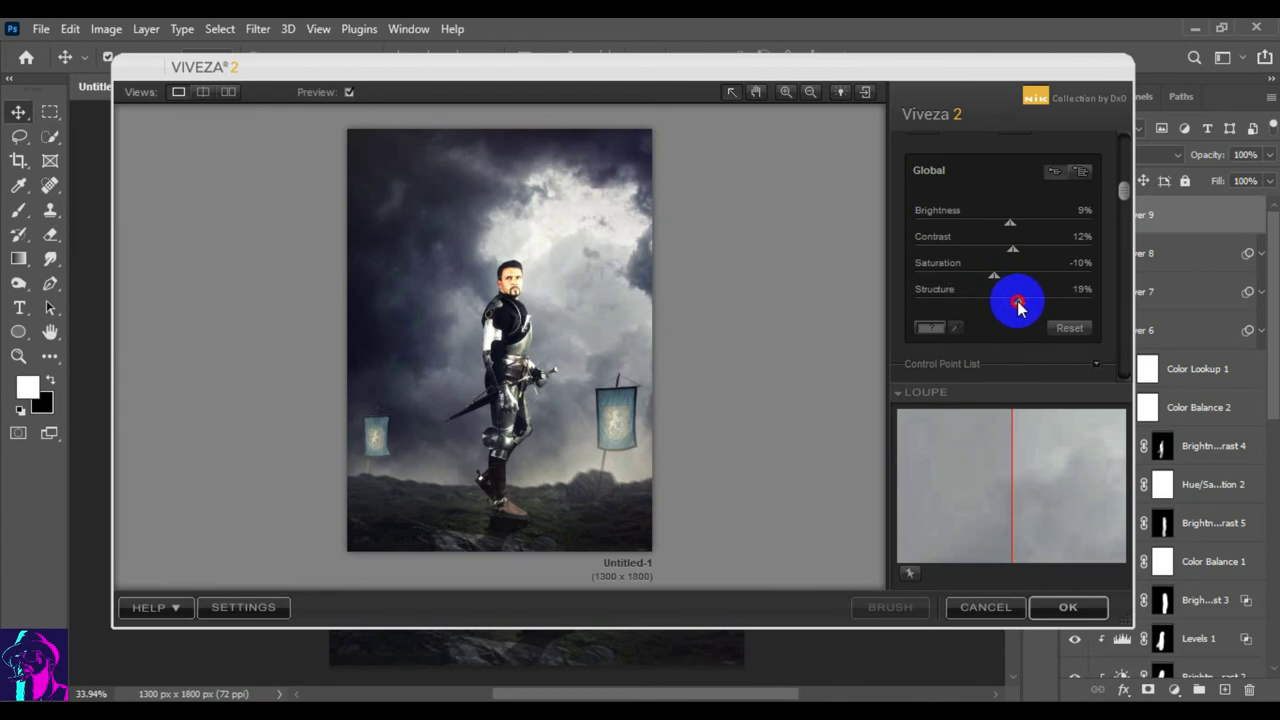
drag(1018, 306, 1017, 306)
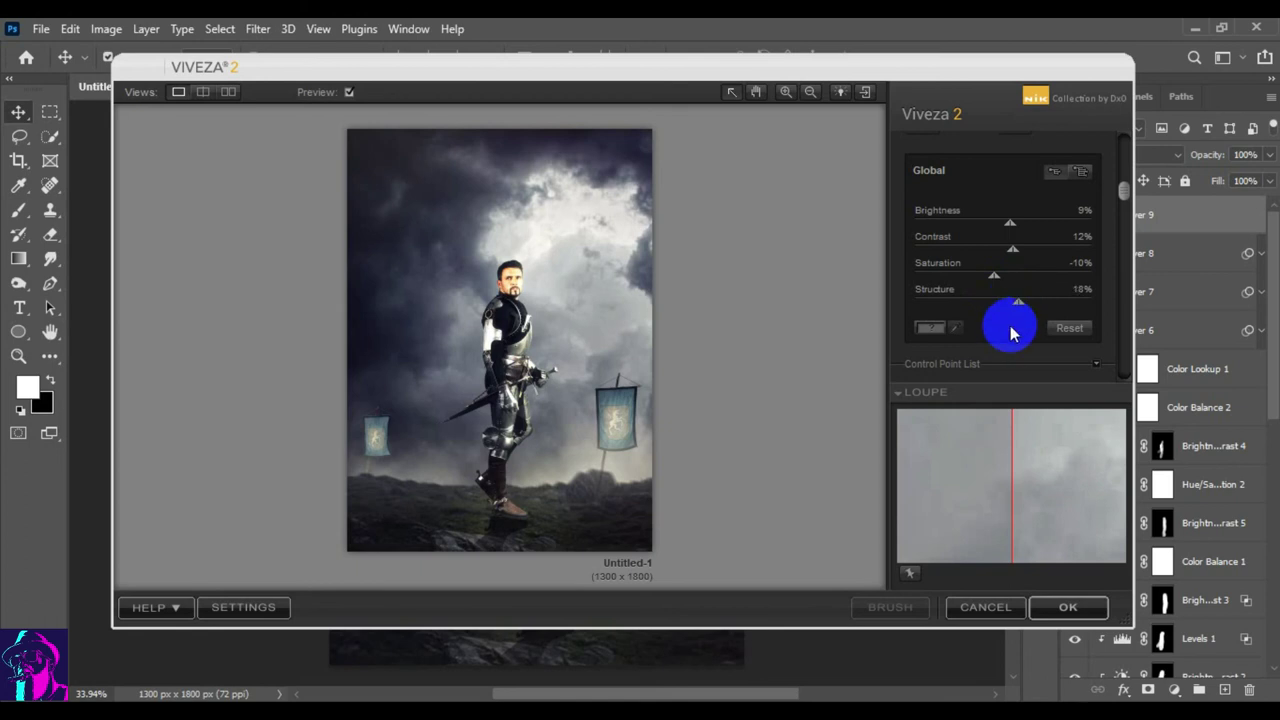
- Apply the Viveza grade, set Layer 9 to 77% opacity, and create Layer 10 above it
click(1068, 610)
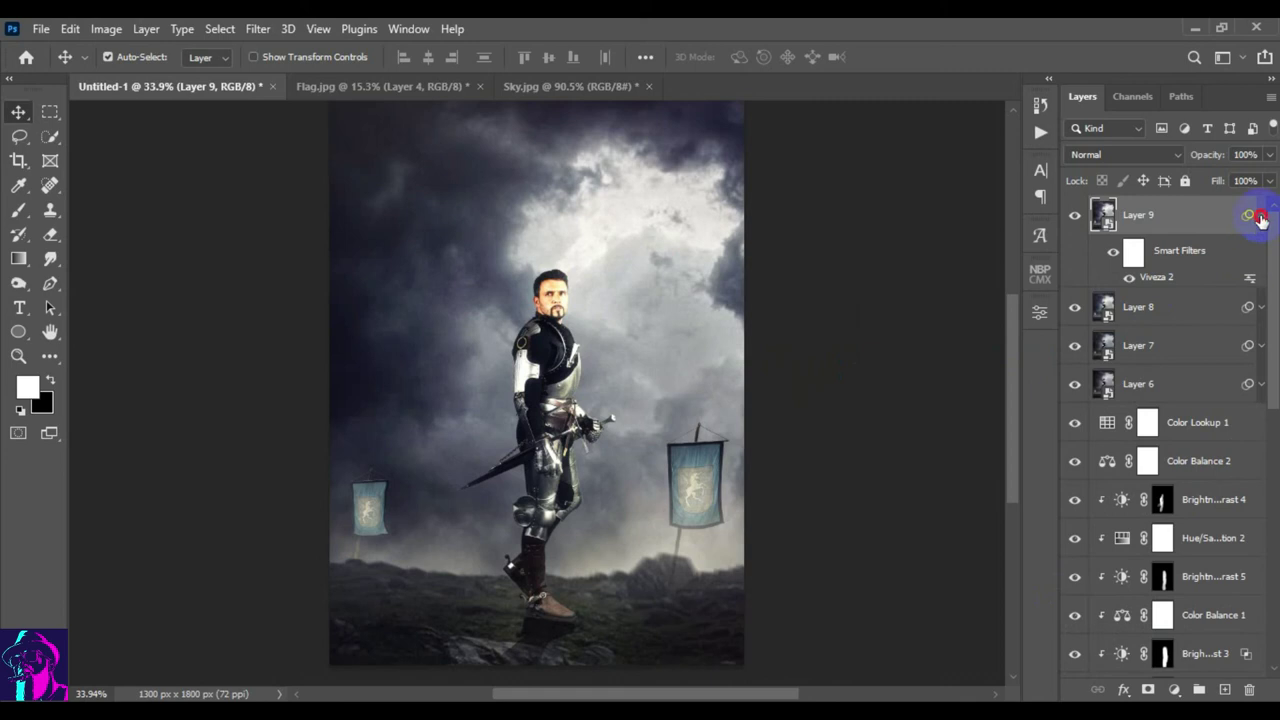
click(1261, 219)
drag(1200, 155, 1180, 160)
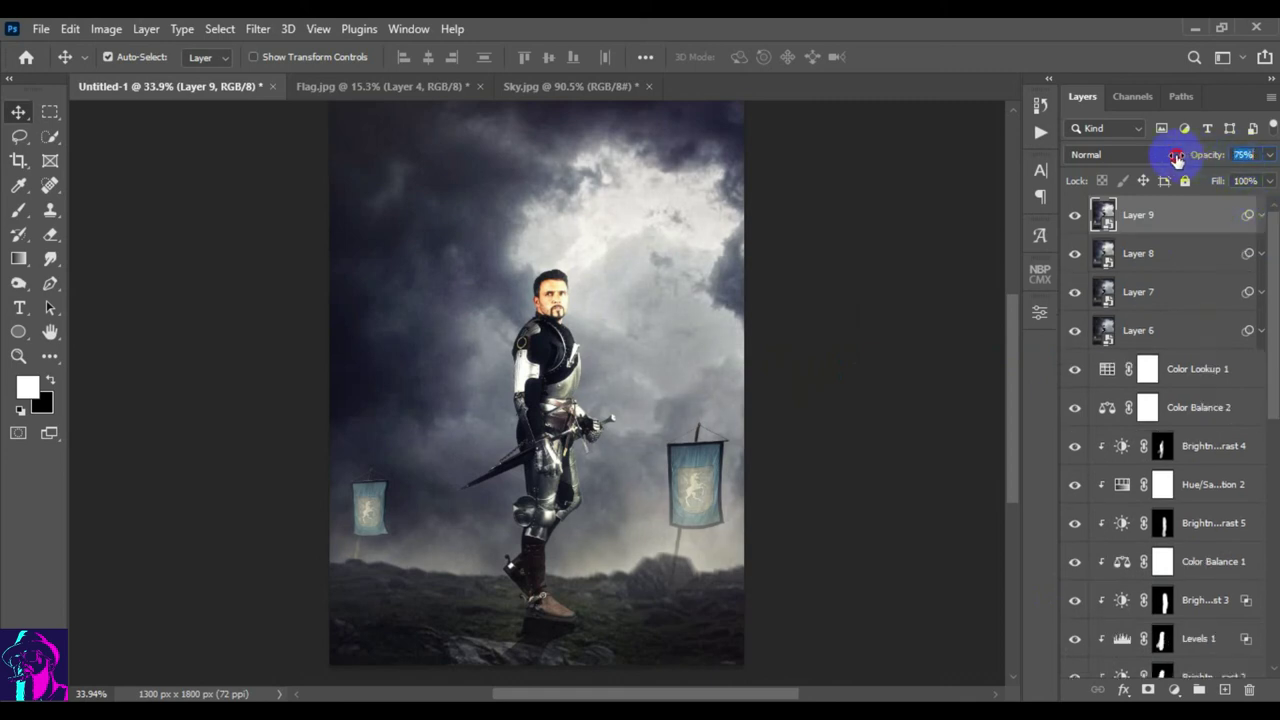
click(1075, 214)
key(ctrl)
key(ctrl+shift+alt+n)
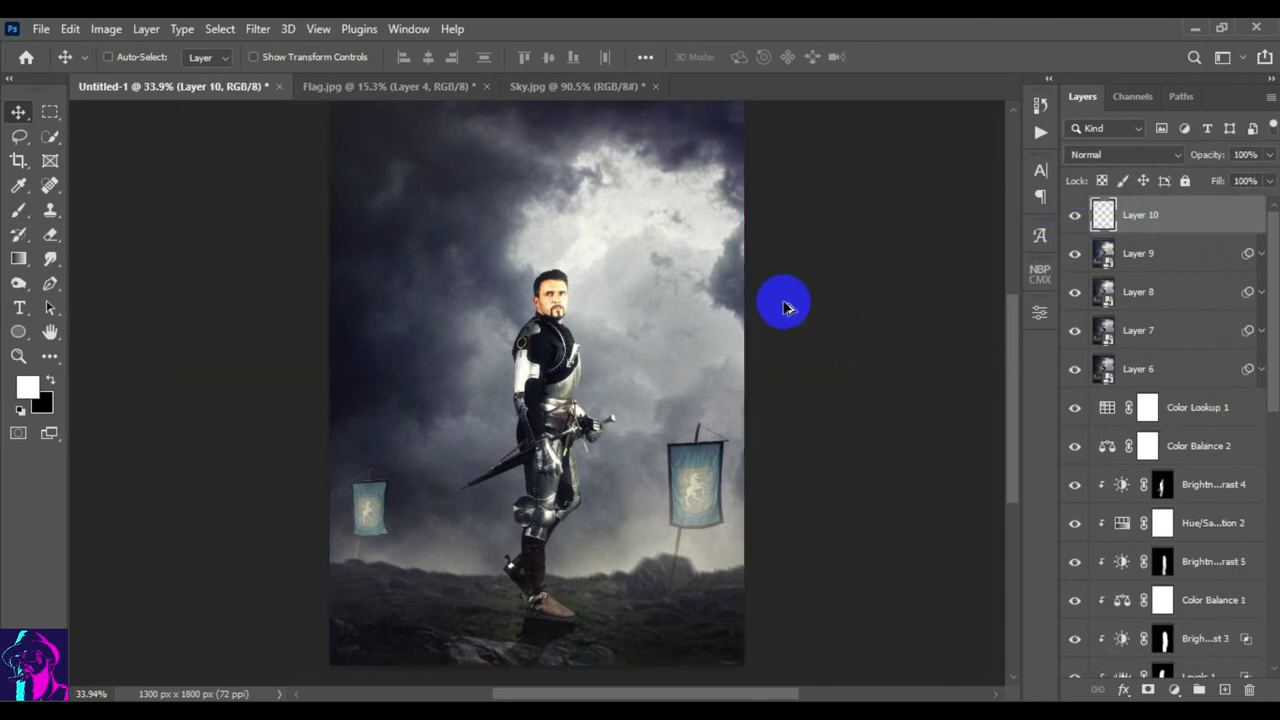
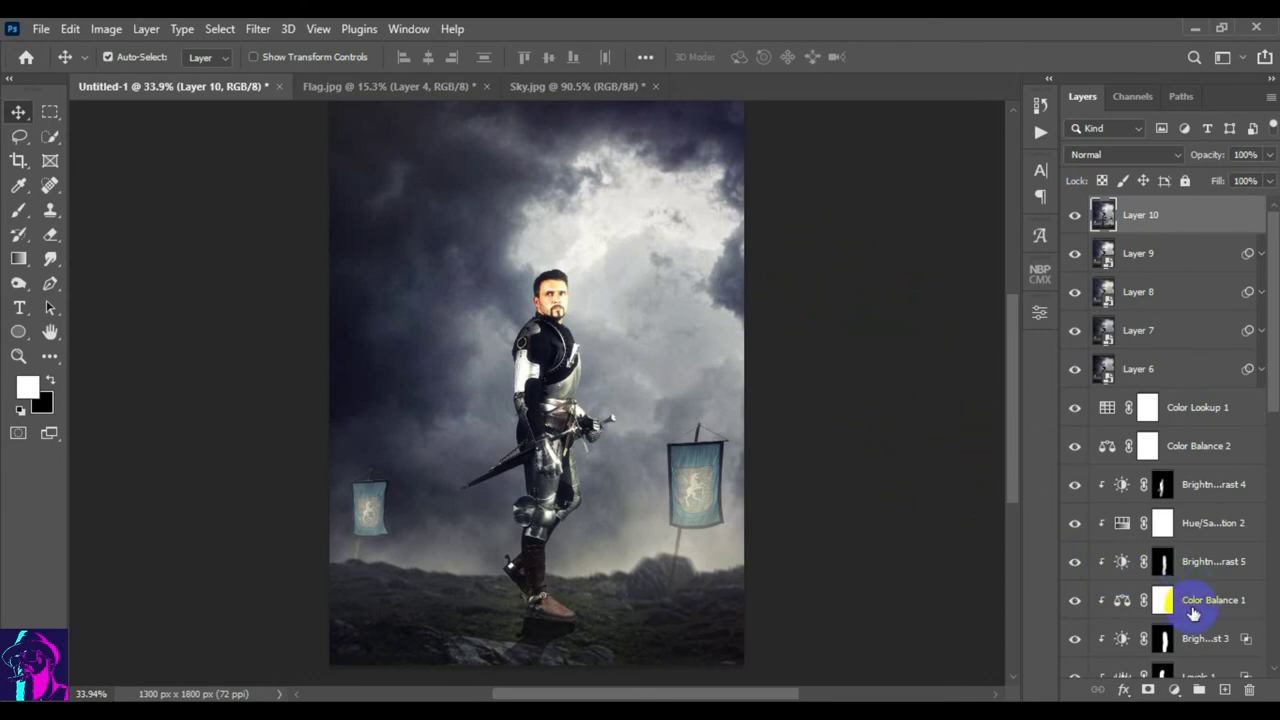
- Duplicate Layer 10, test Add Noise on the copy, then delete the copy
click(1113, 227)
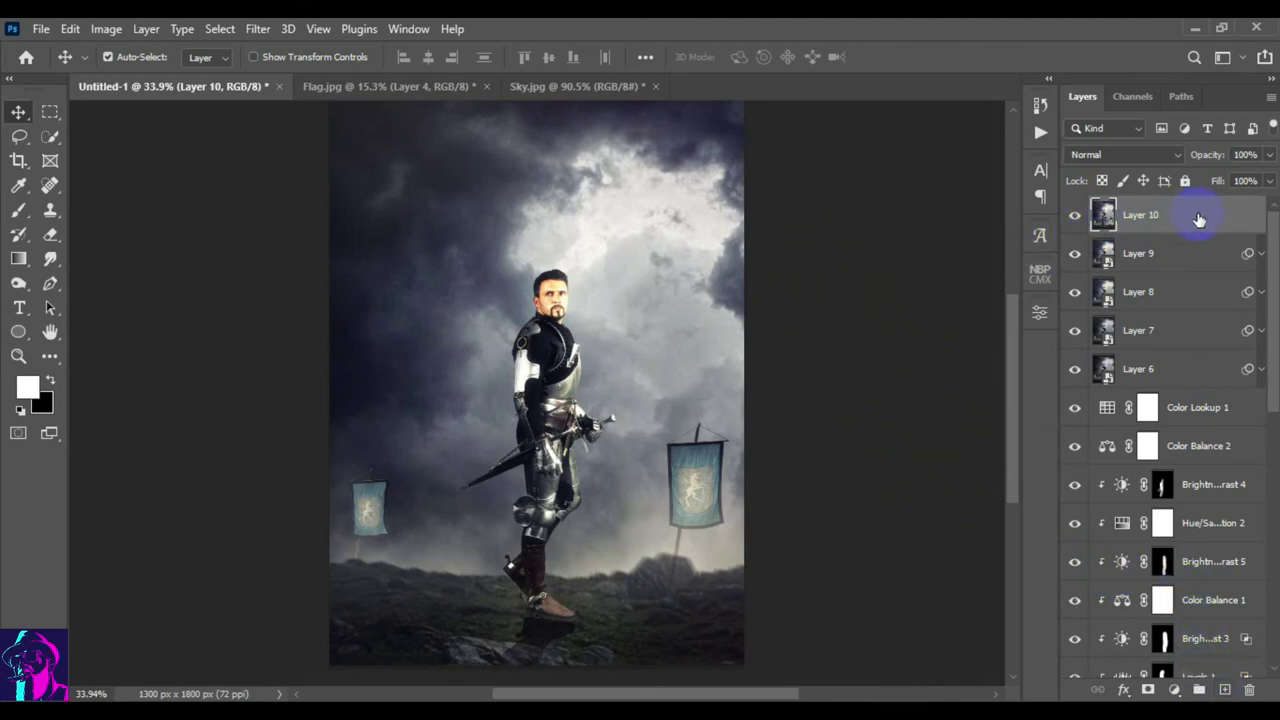
right_click(1199, 219)
click(998, 119)
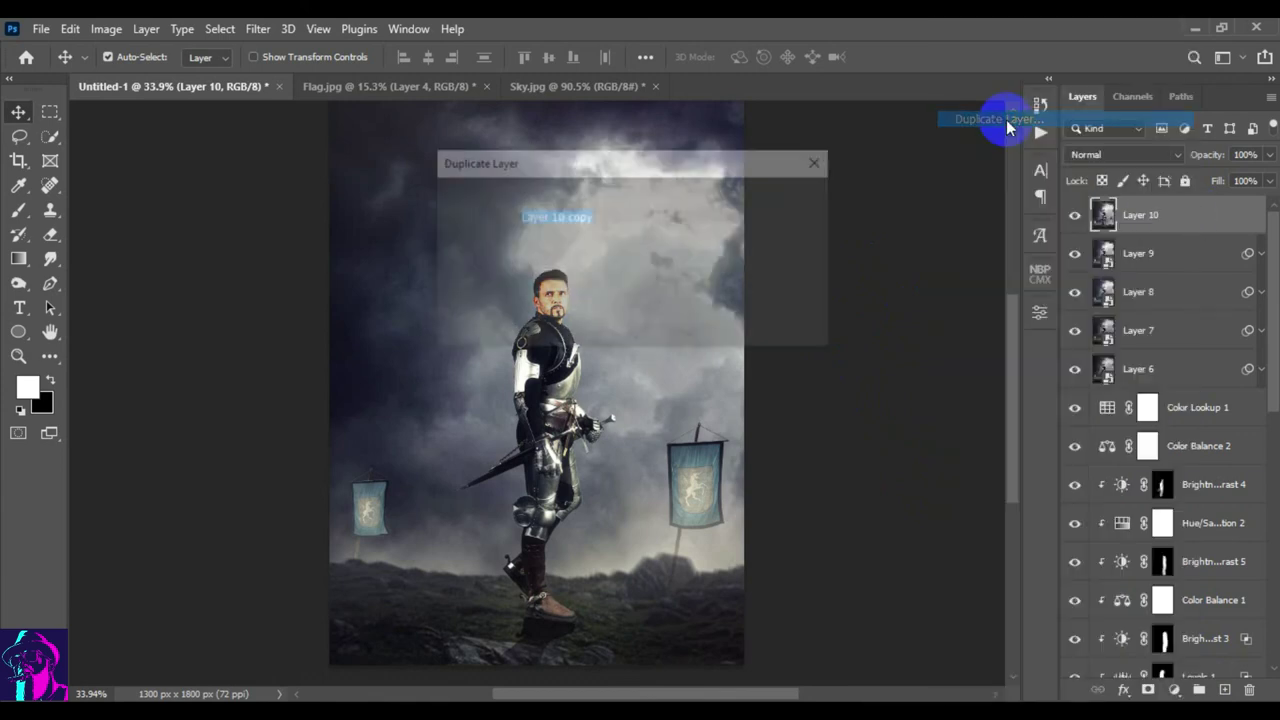
click(793, 202)
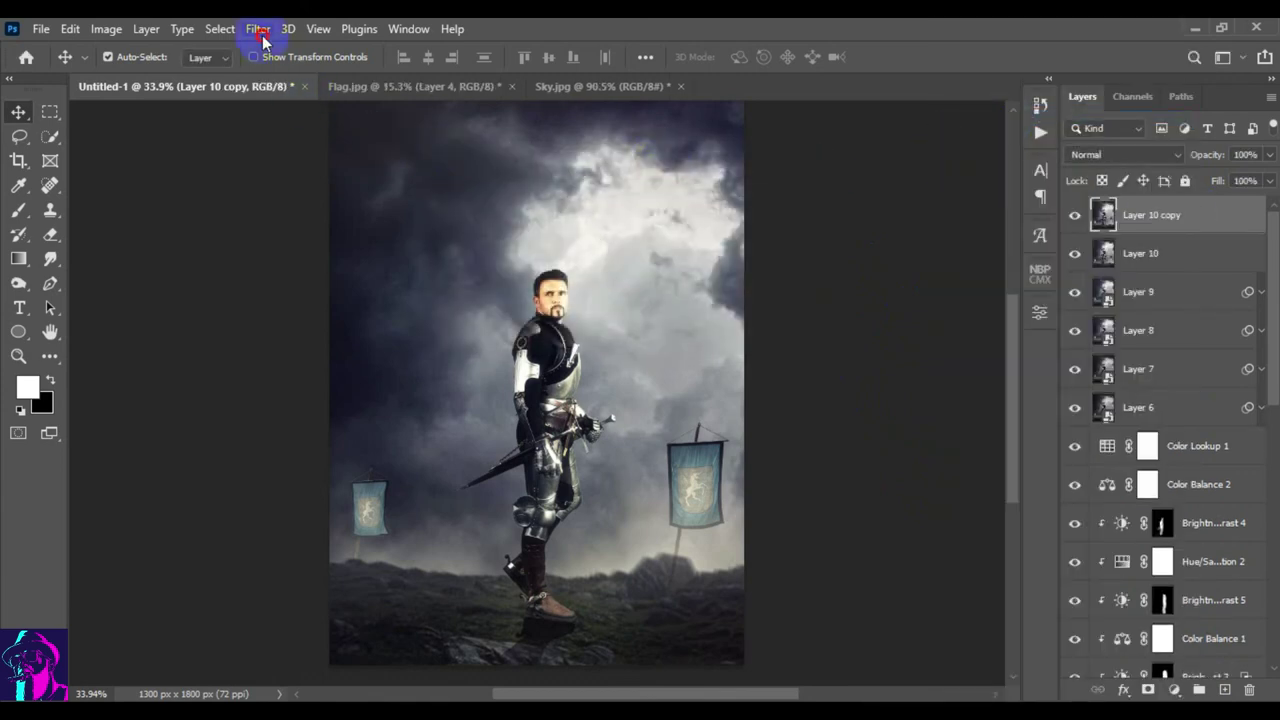
click(257, 28)
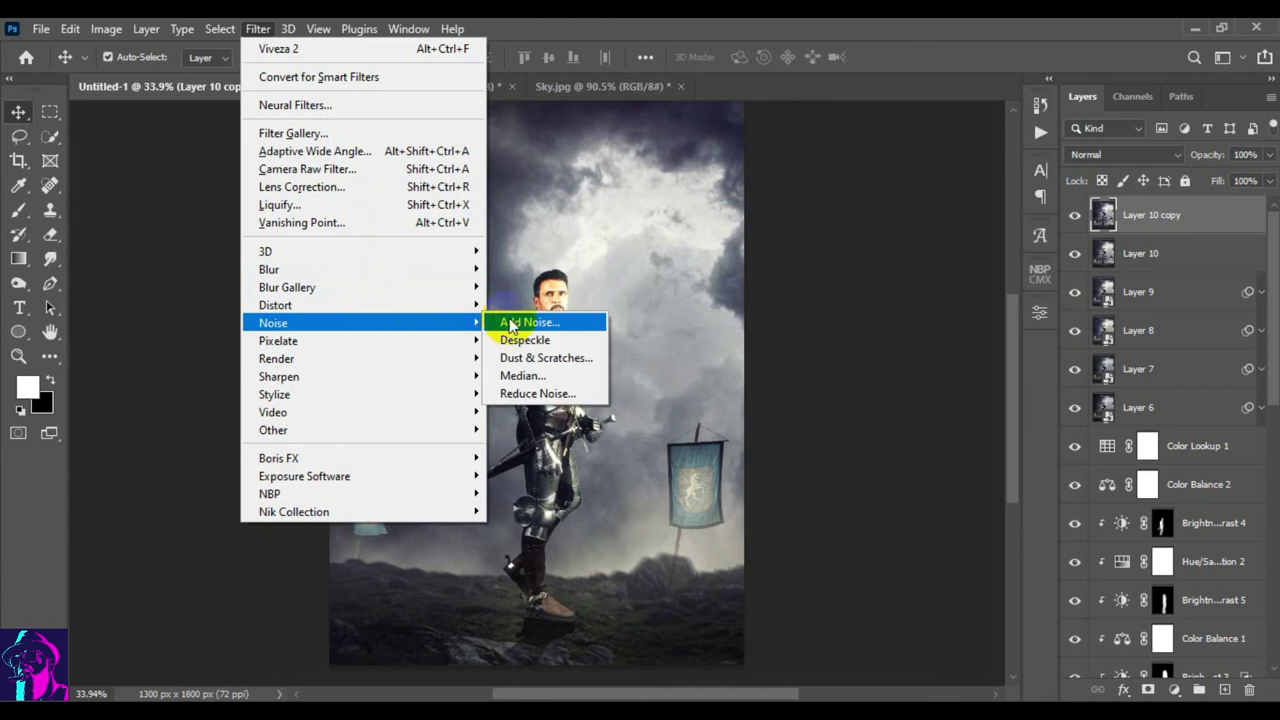
click(514, 323)
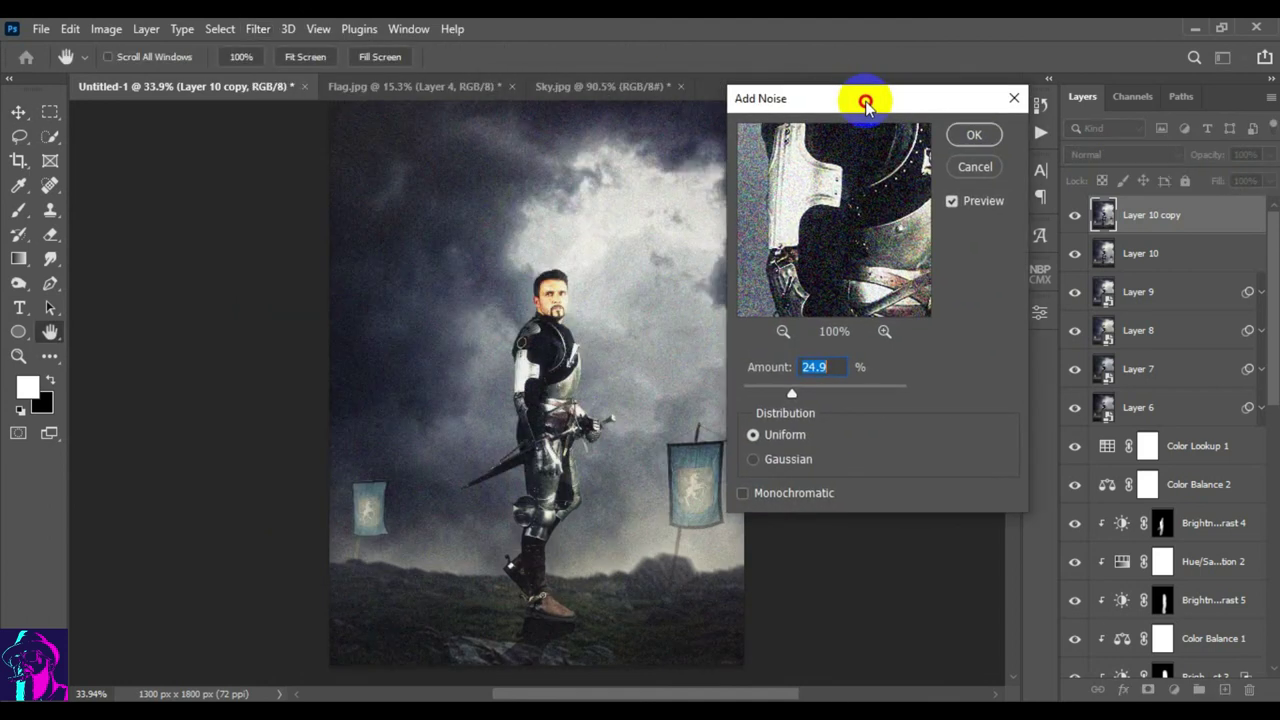
drag(620, 90, 855, 167)
click(950, 227)
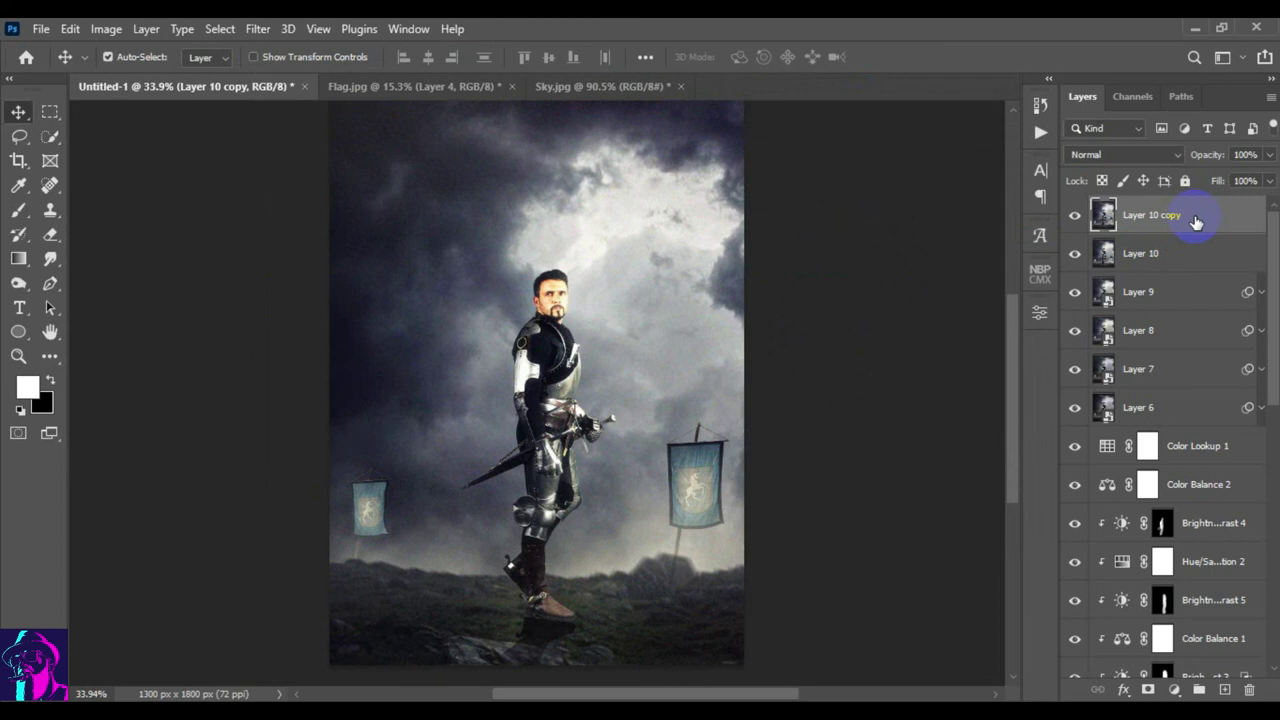
drag(1190, 218, 1249, 690)
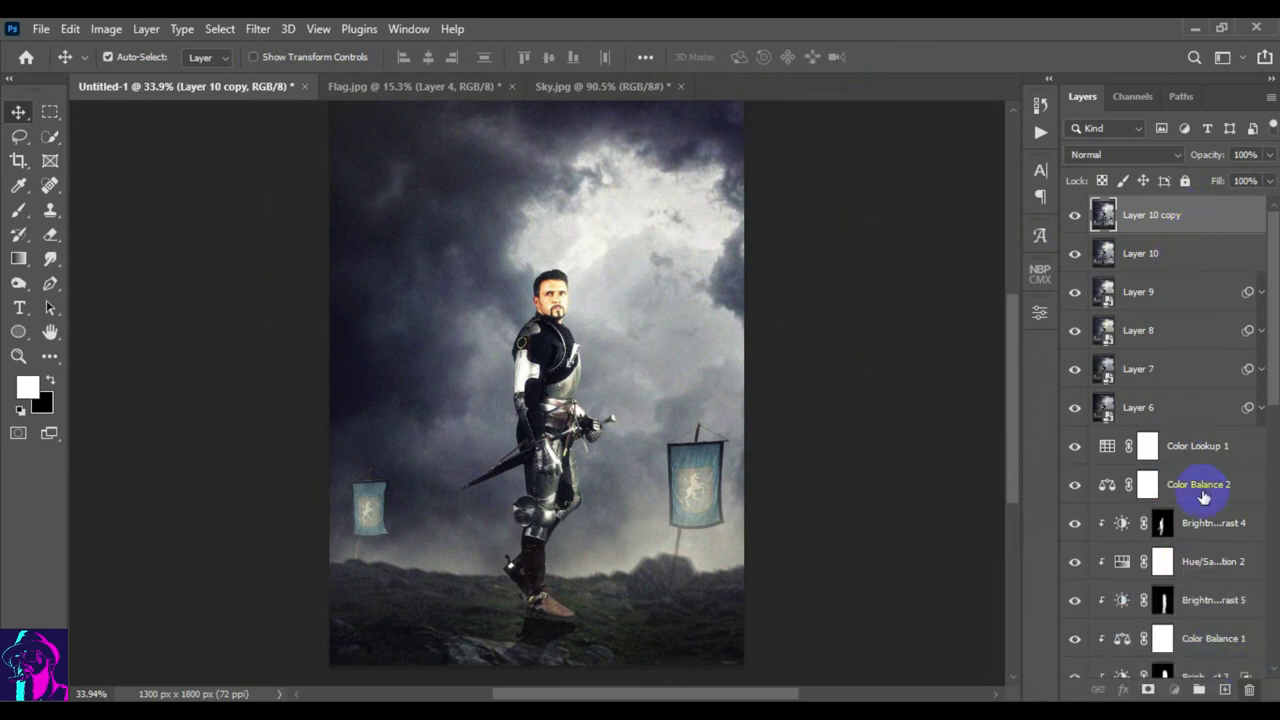
- Add a new Layer 11 filled with 50% gray
click(1224, 690)
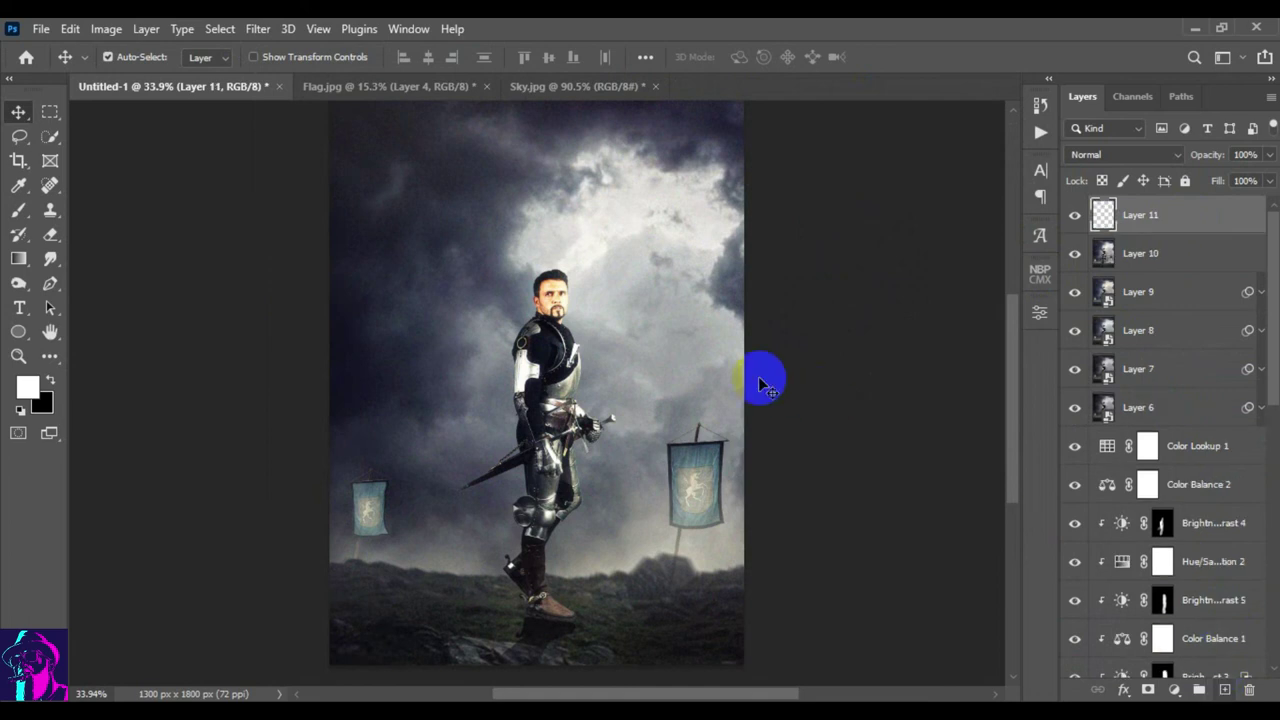
click(84, 29)
click(140, 317)
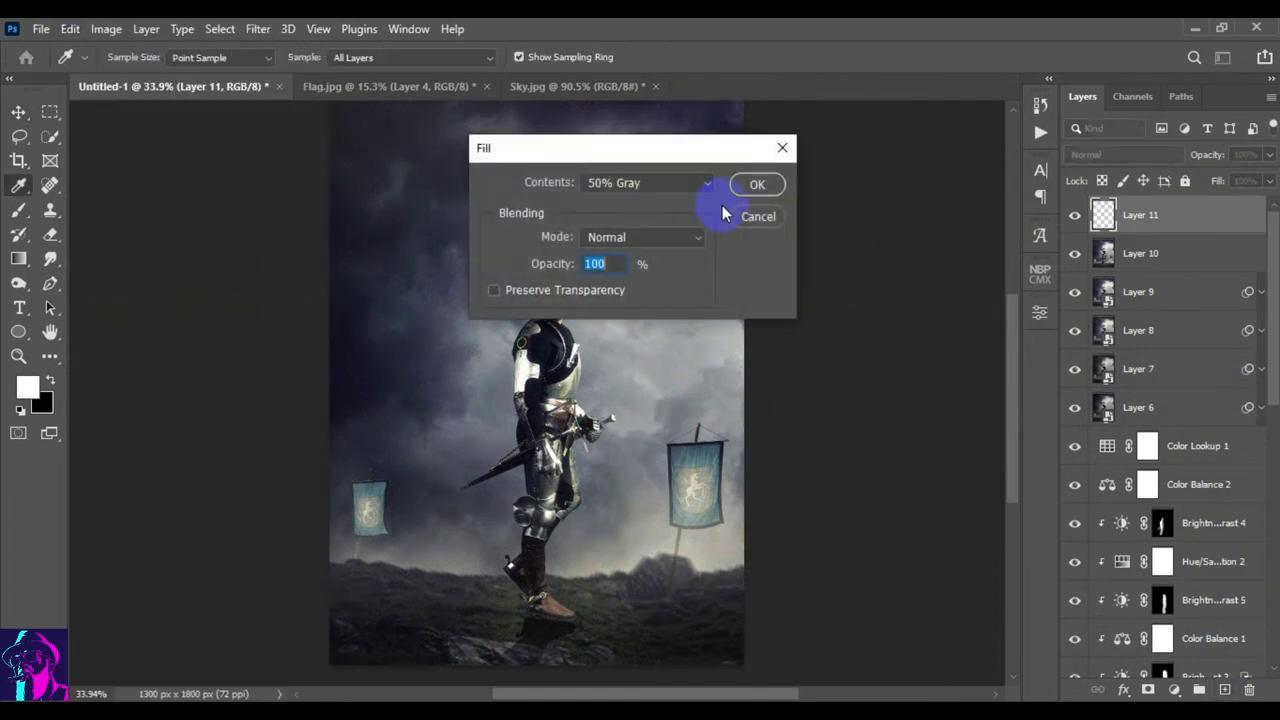
click(757, 187)
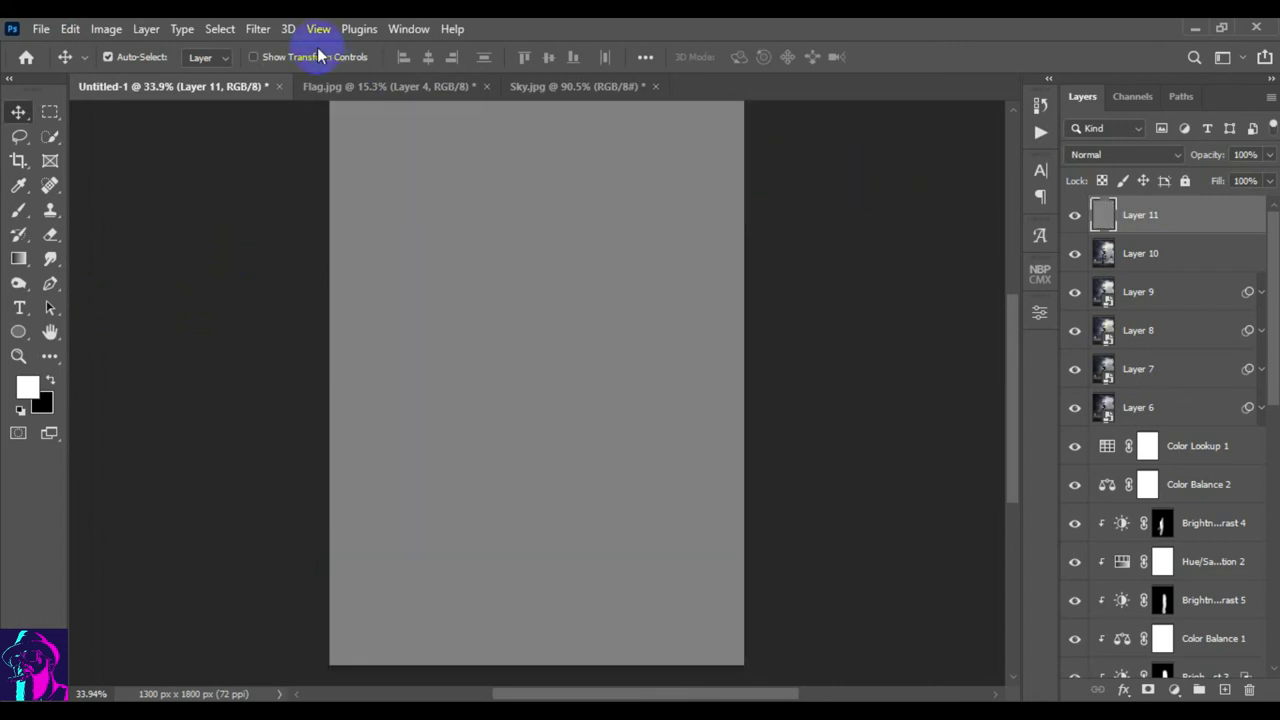
click(258, 29)
click(258, 29)
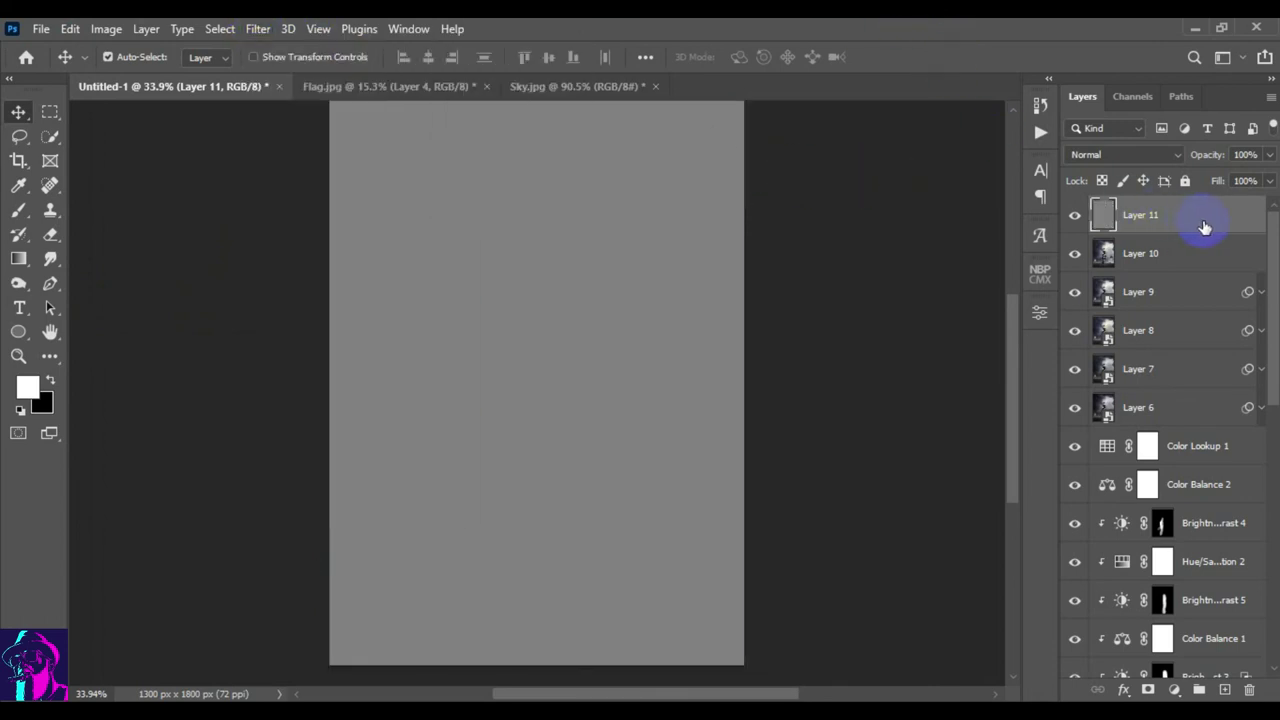
- Convert Layer 11 to a smart object and apply 33.33% Add Noise as a smart filter
right_click(1230, 230)
click(1091, 276)
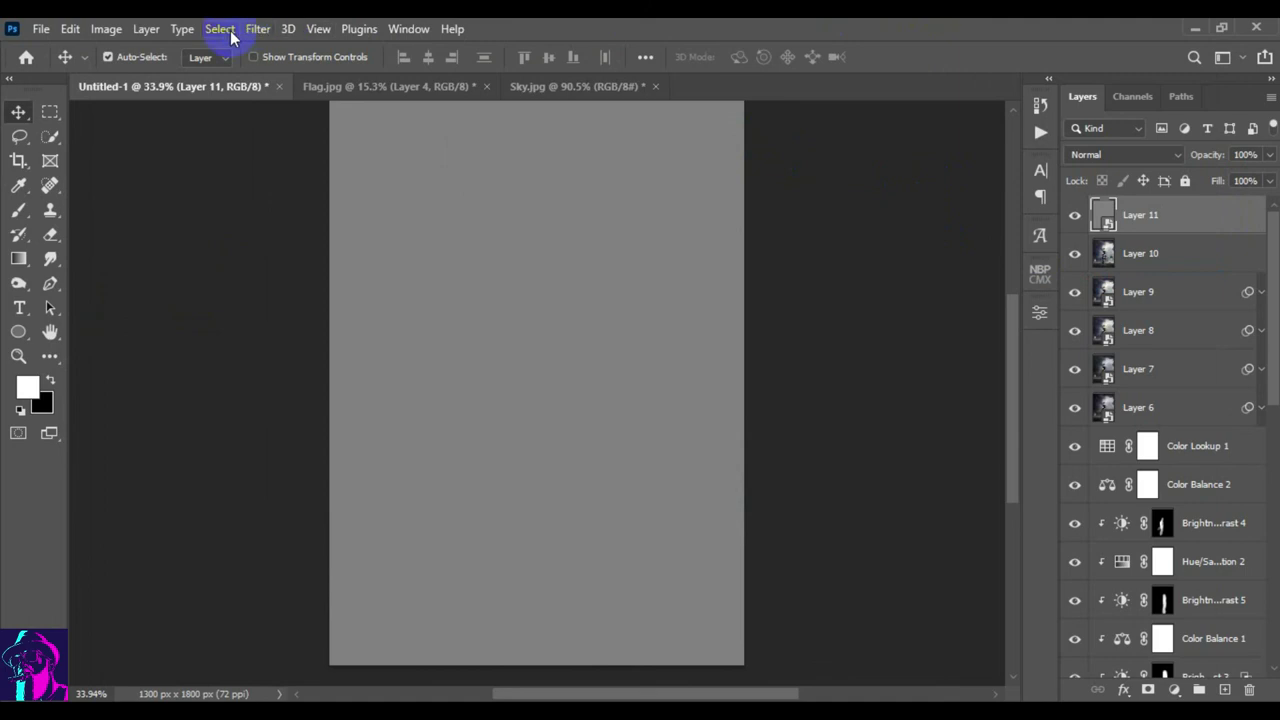
click(258, 29)
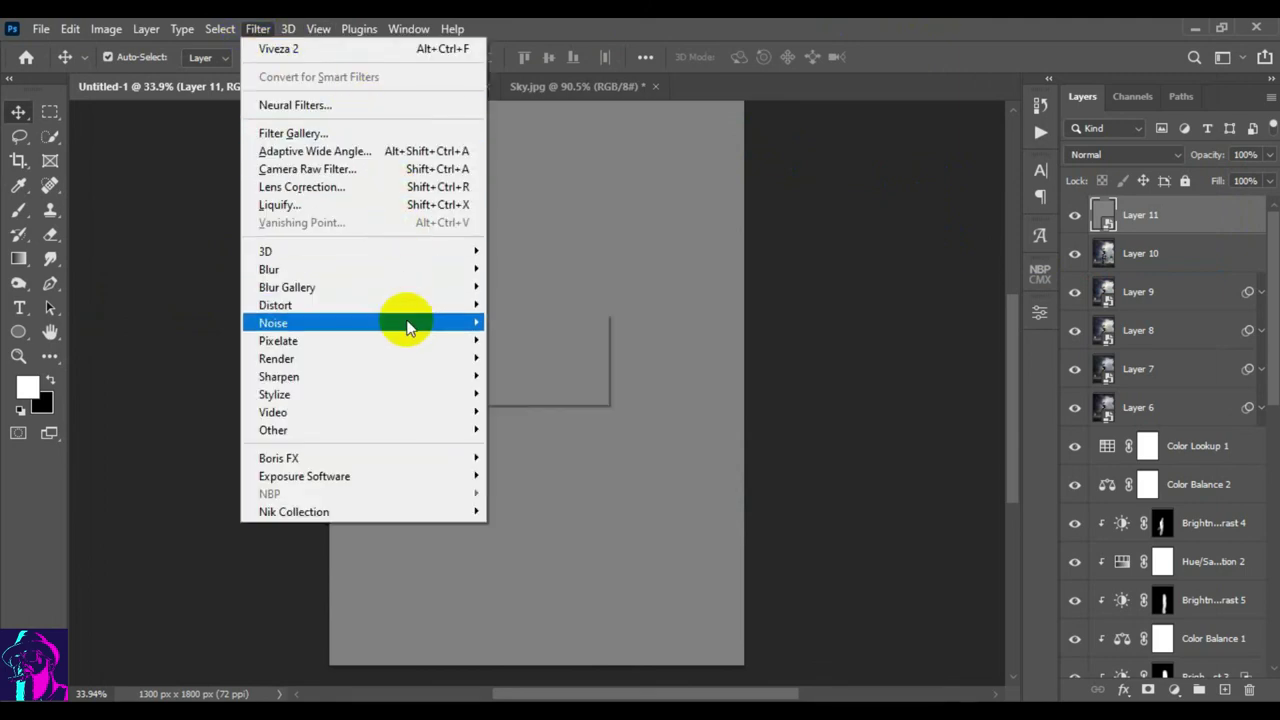
mouse_move(273, 322)
click(525, 322)
click(956, 233)
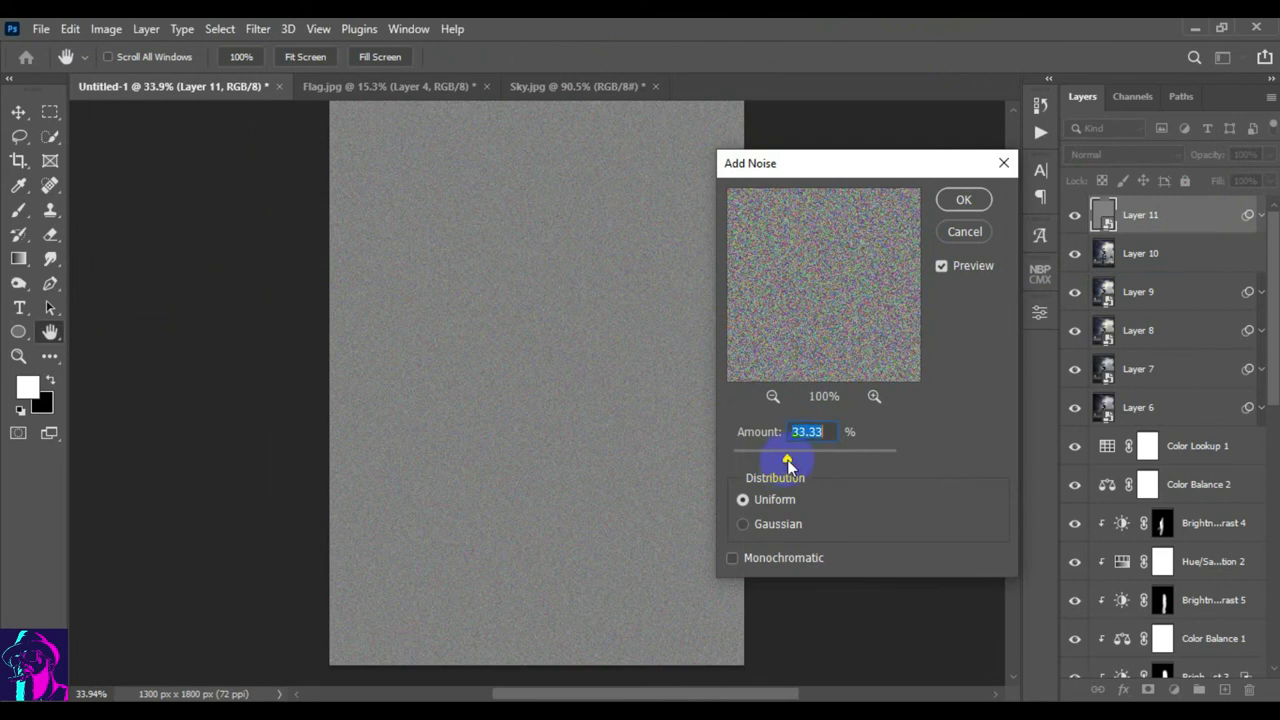
click(964, 201)
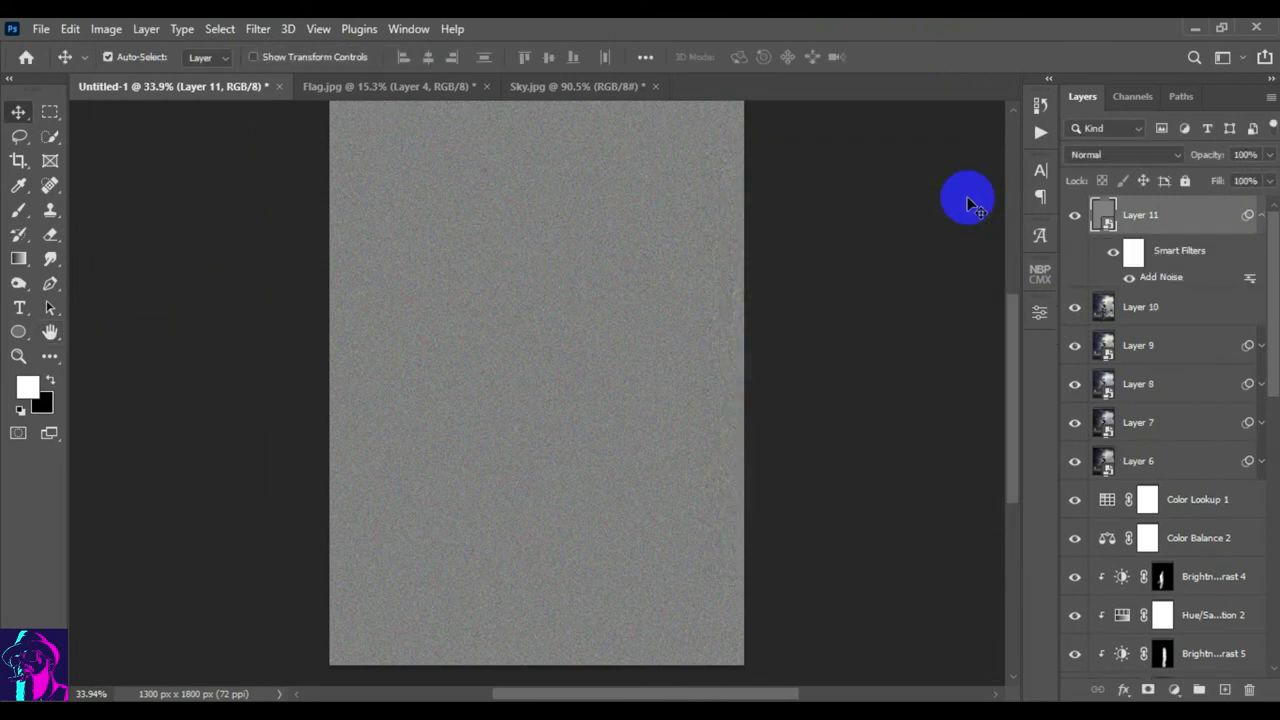
click(1262, 217)
- Set Layer 11 to Soft Light and add a 1.9-pixel Gaussian Blur smart filter
click(1165, 156)
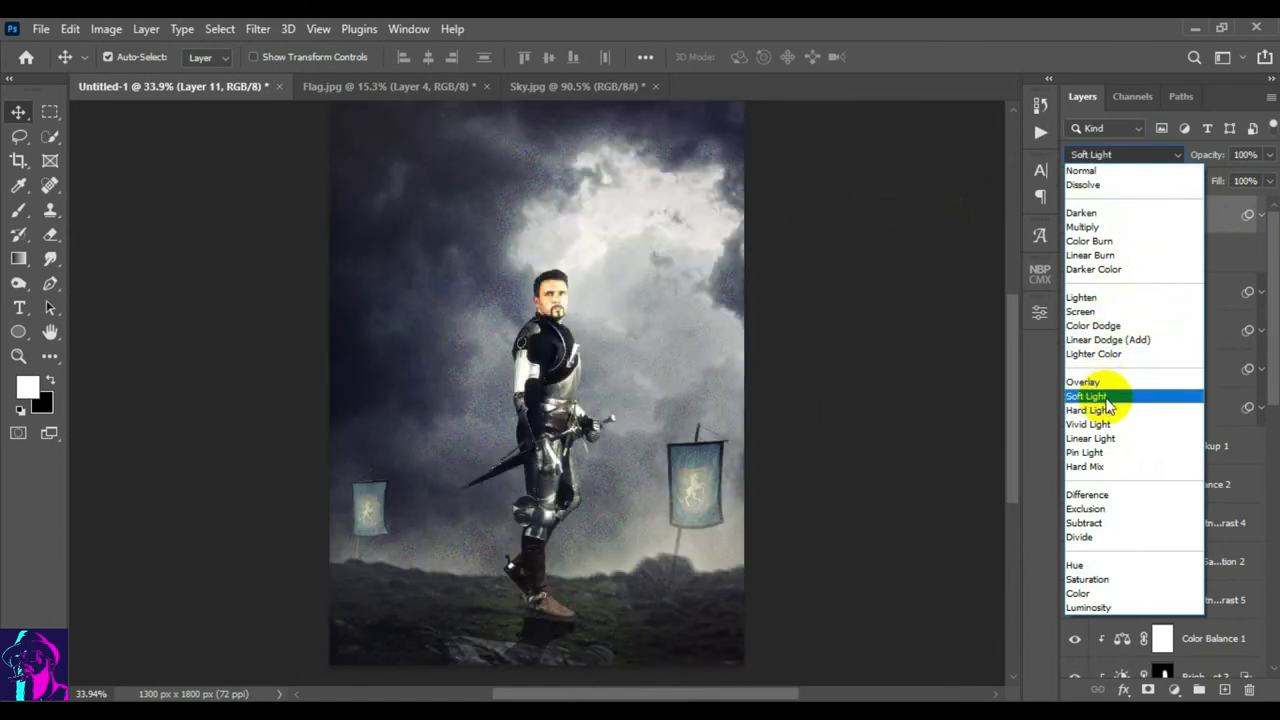
click(1107, 396)
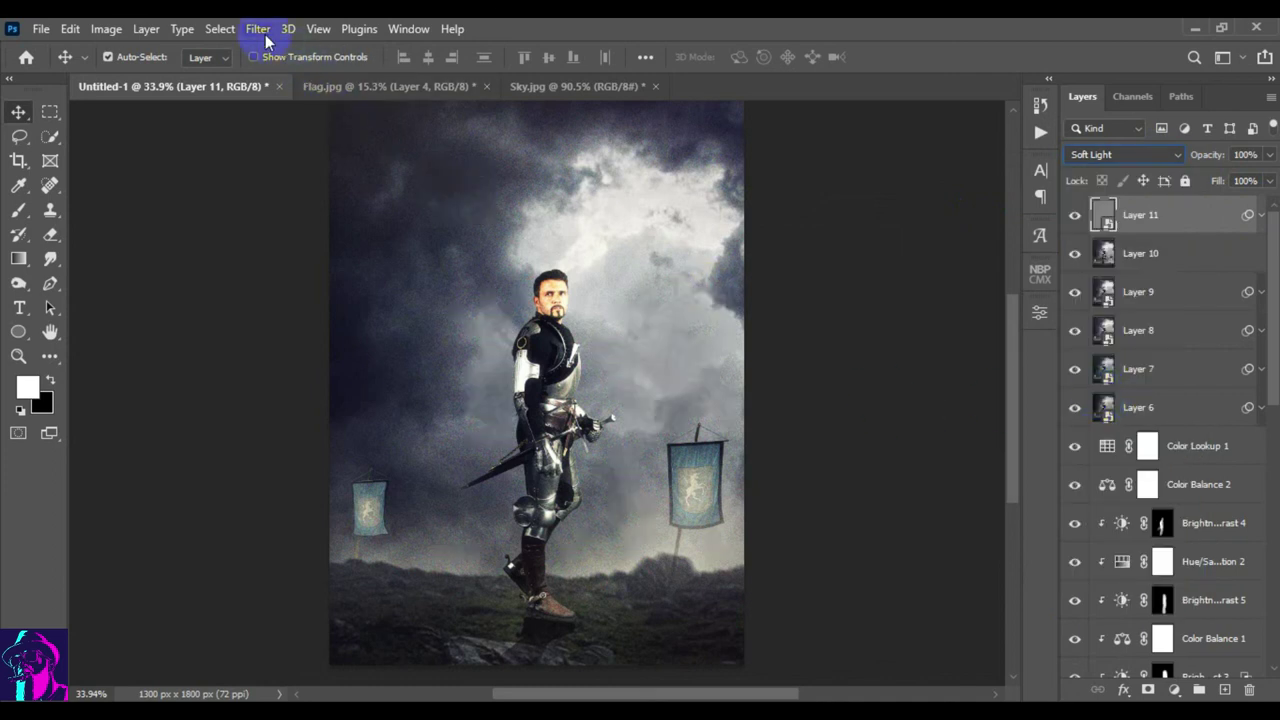
click(258, 28)
mouse_move(269, 269)
click(517, 342)
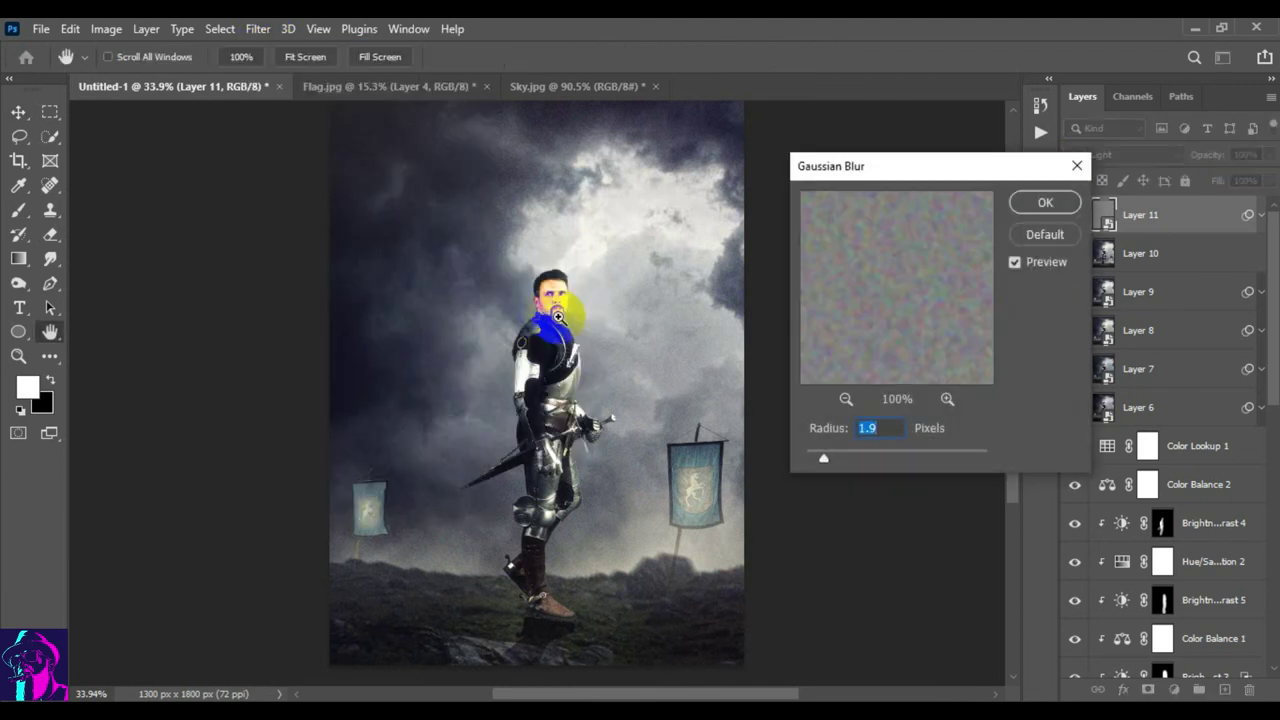
ctrl+click(557, 316)
mouse_move(586, 323)
mouse_down()
mouse_move(451, 383)
mouse_move(578, 310)
mouse_up()
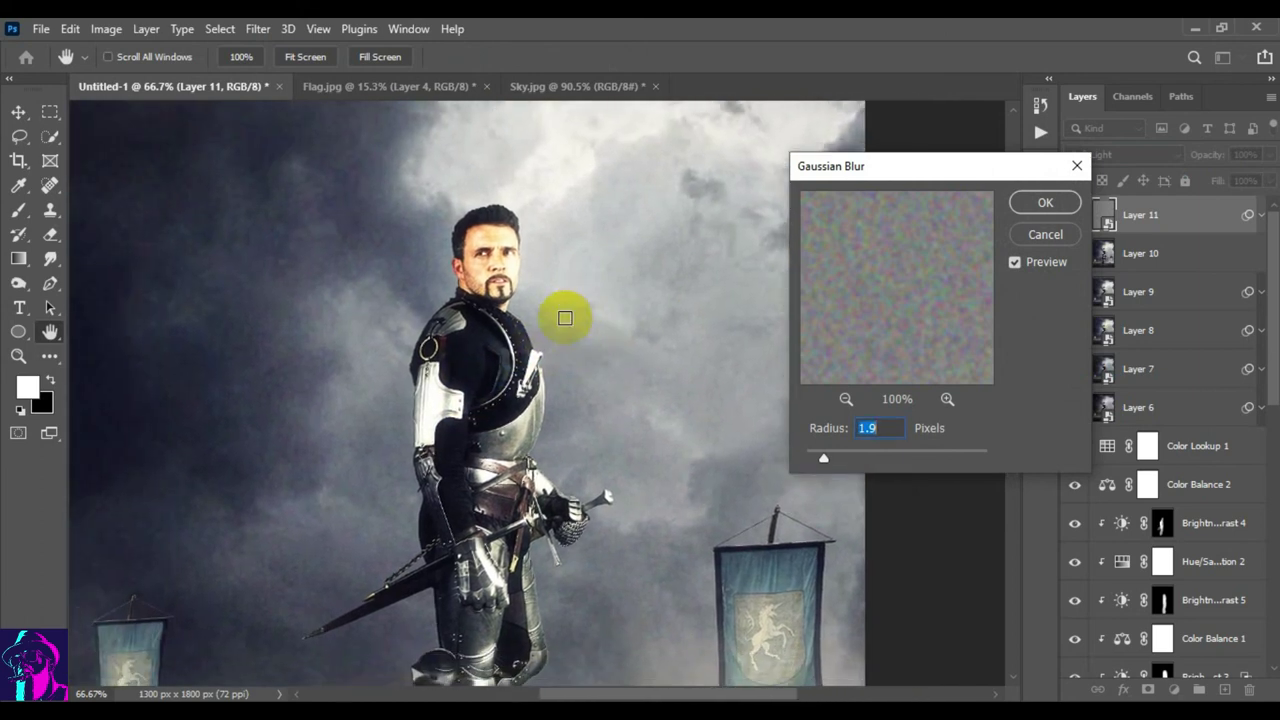
click(1046, 205)
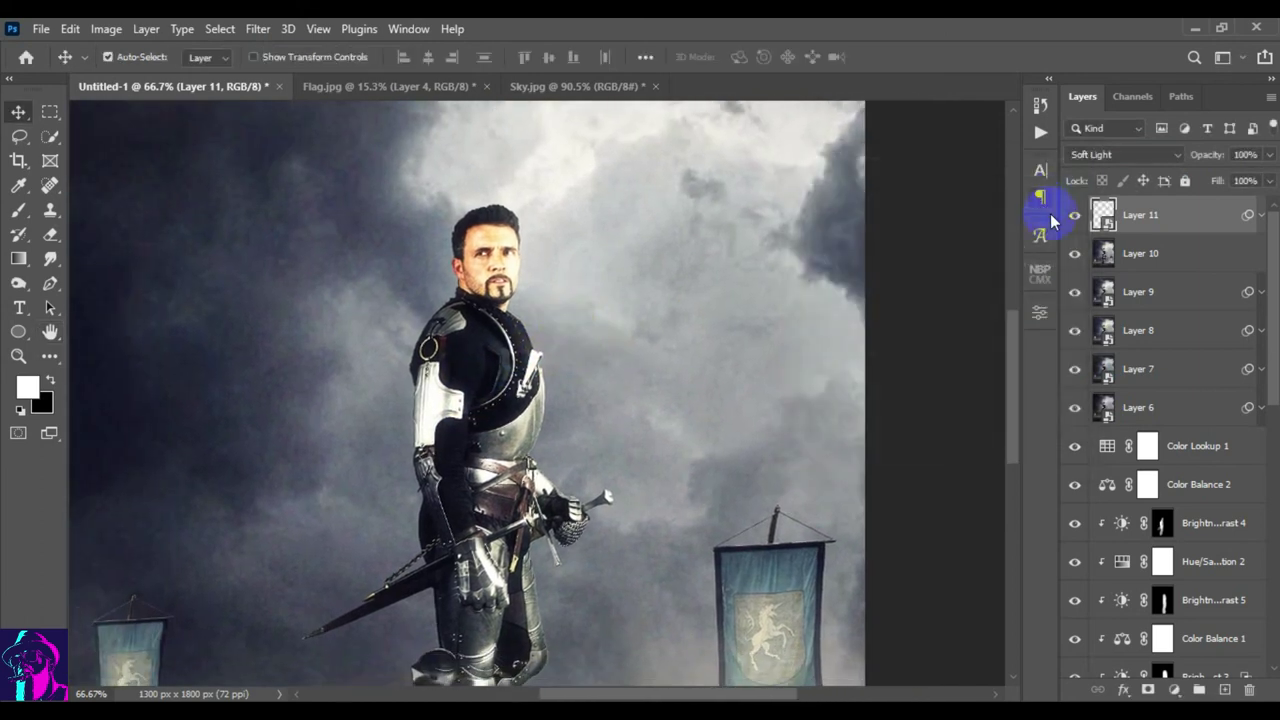
click(1261, 215)
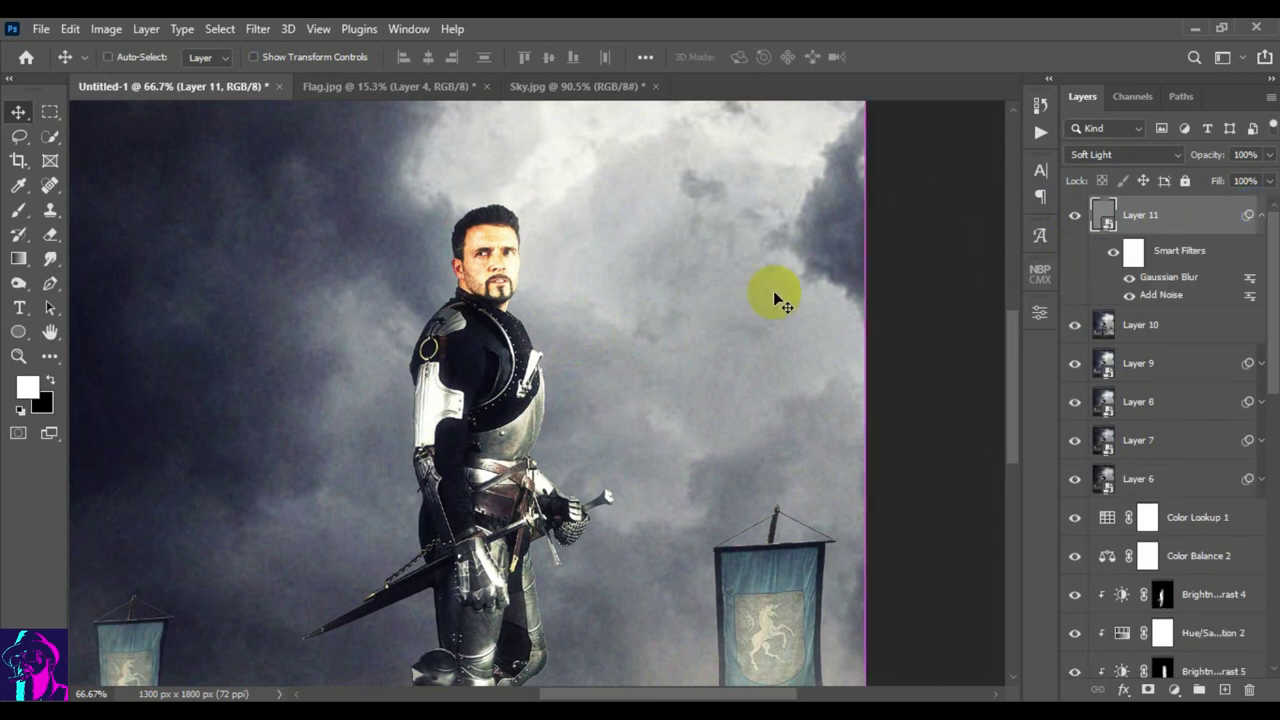
key(ctrl+0)
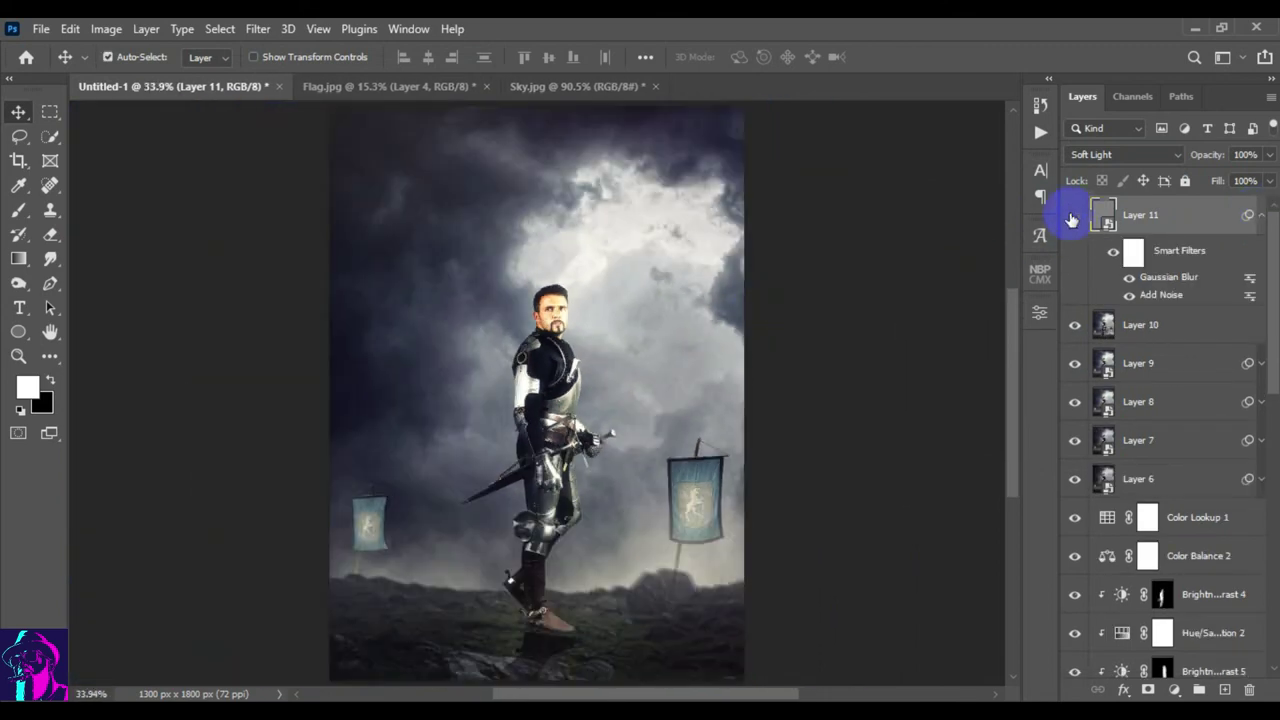
- Show Layer 11, lower its opacity, and return it to Soft Light after trying Normal
click(1074, 215)
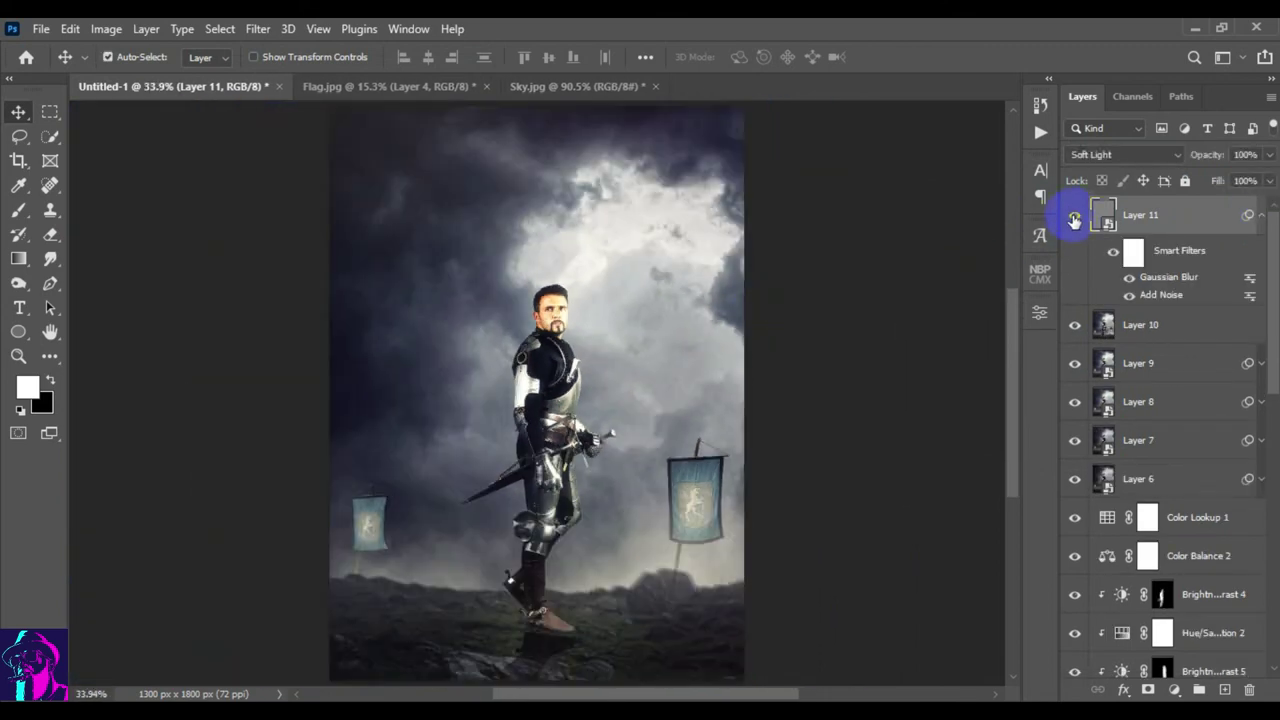
click(1266, 220)
drag(1210, 155, 1178, 154)
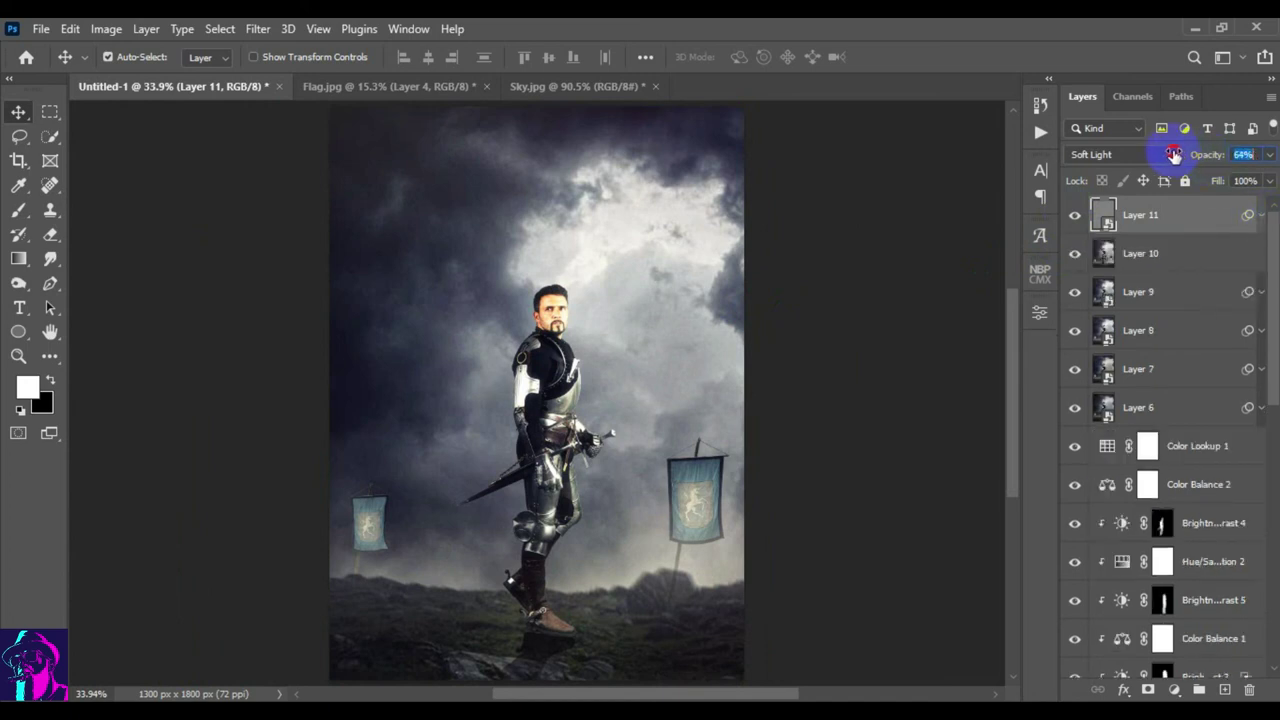
click(1176, 155)
click(920, 234)
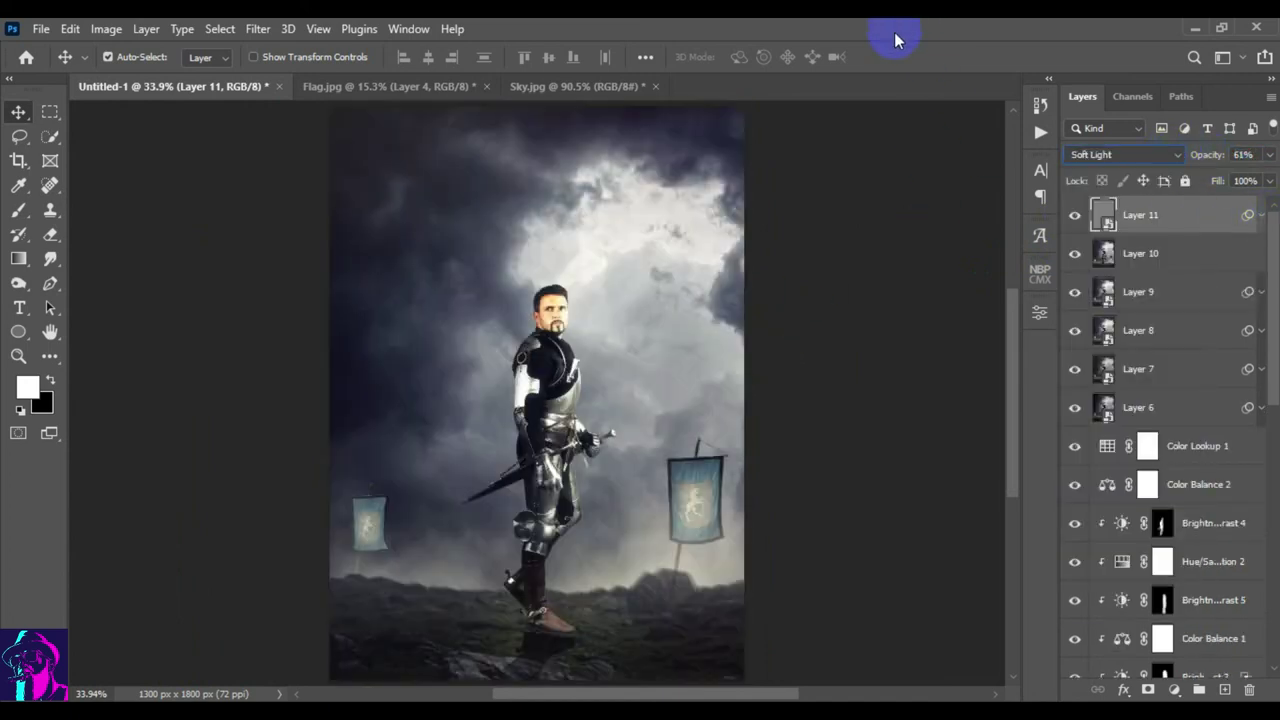
drag(623, 277, 683, 323)
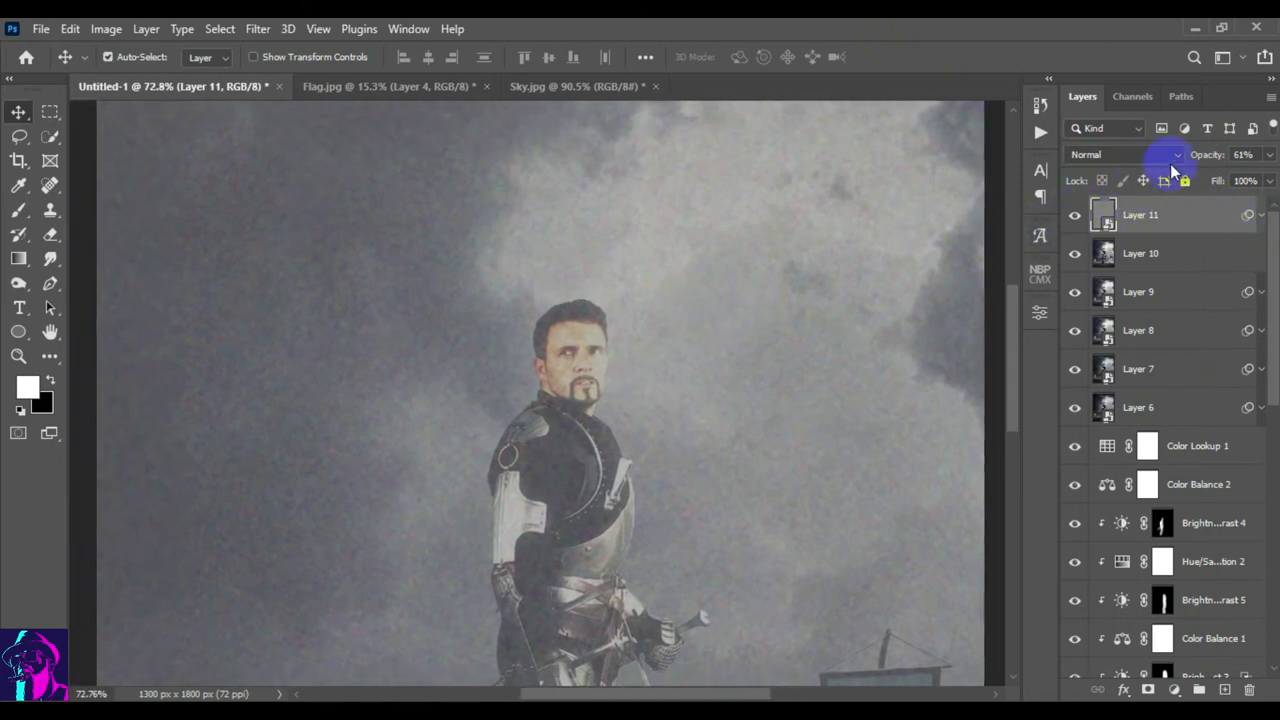
click(1176, 156)
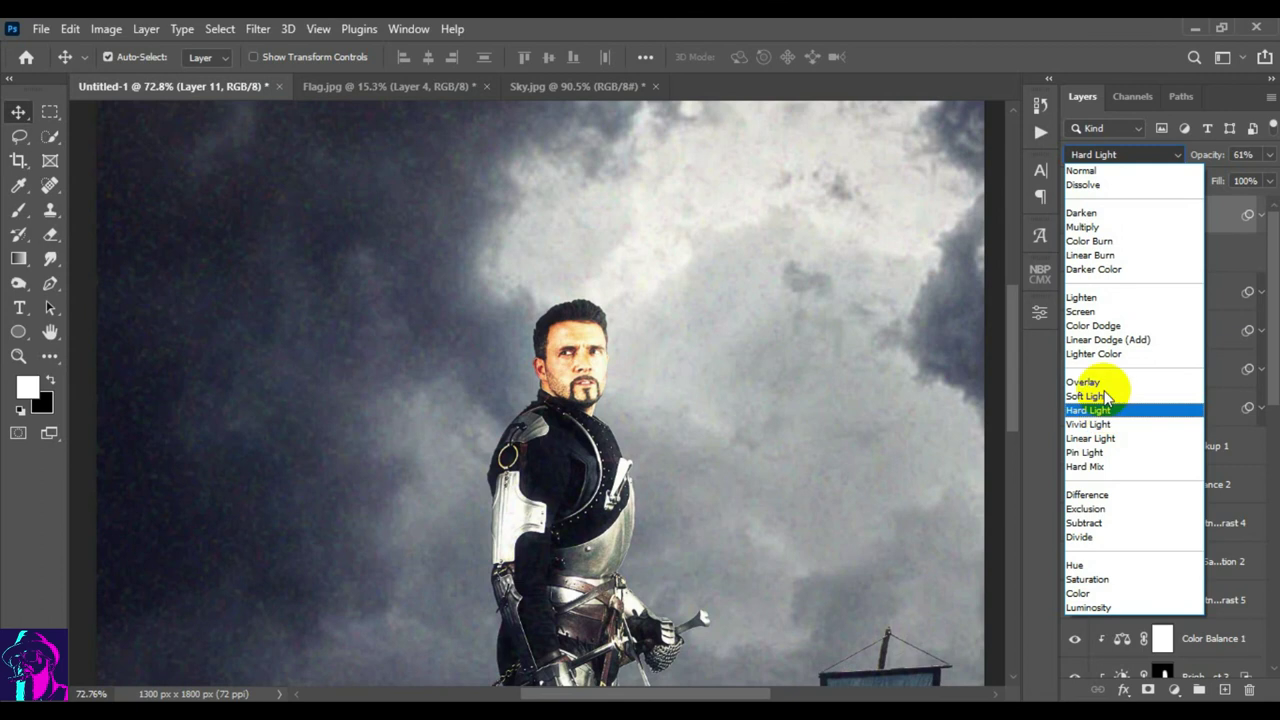
click(1109, 397)
- Compare Layer 11's grain on the knight's head and commit its opacity at 40%
drag(771, 343, 778, 347)
scroll(778, 347, down, 3)
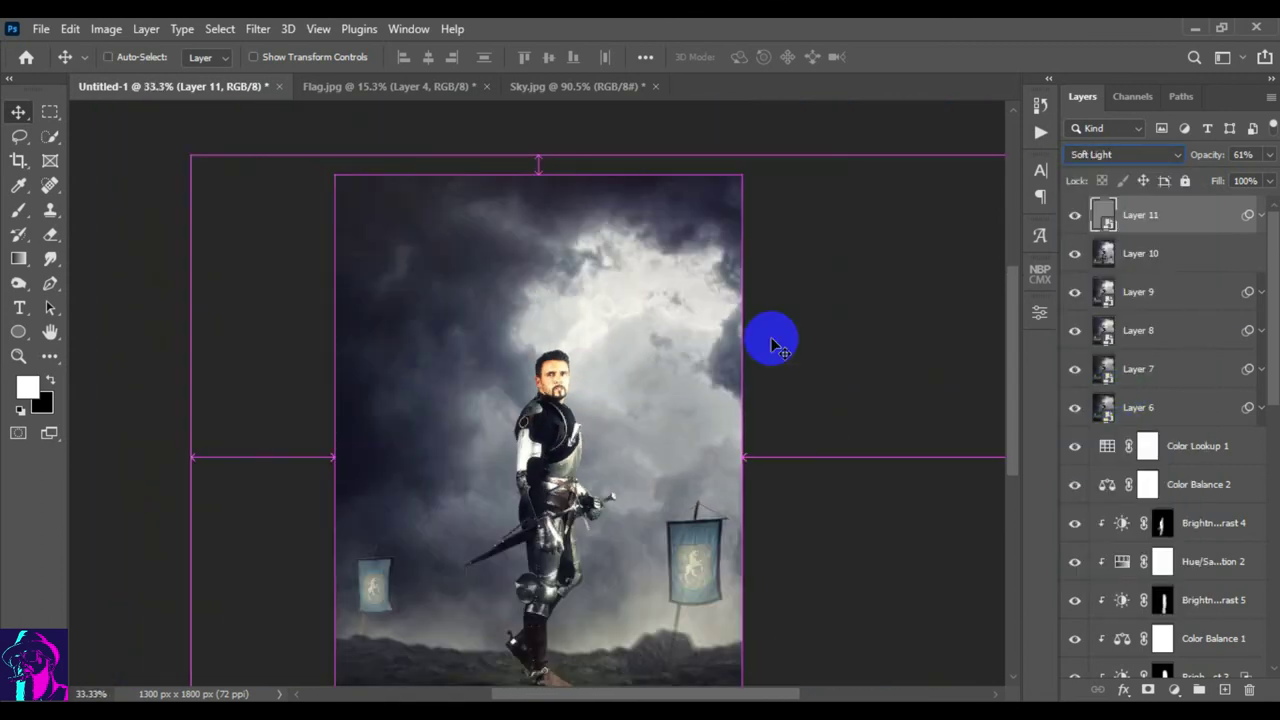
ctrl+click(716, 350)
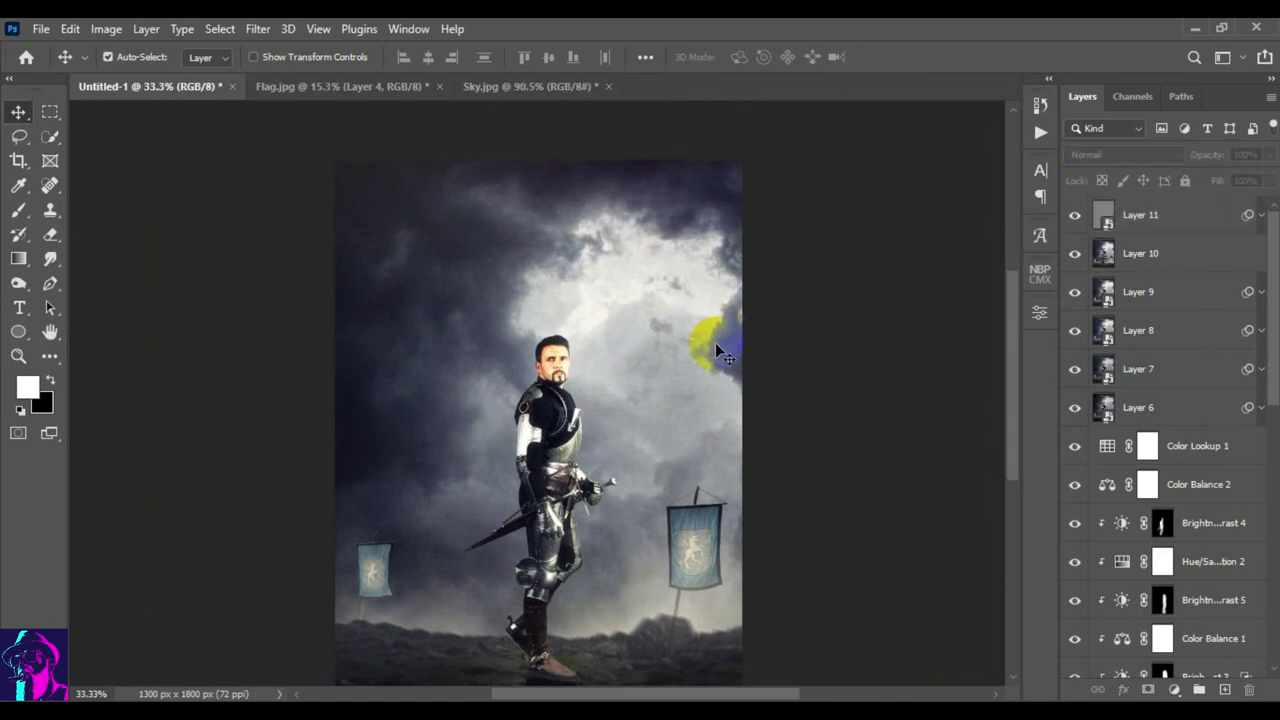
click(1170, 216)
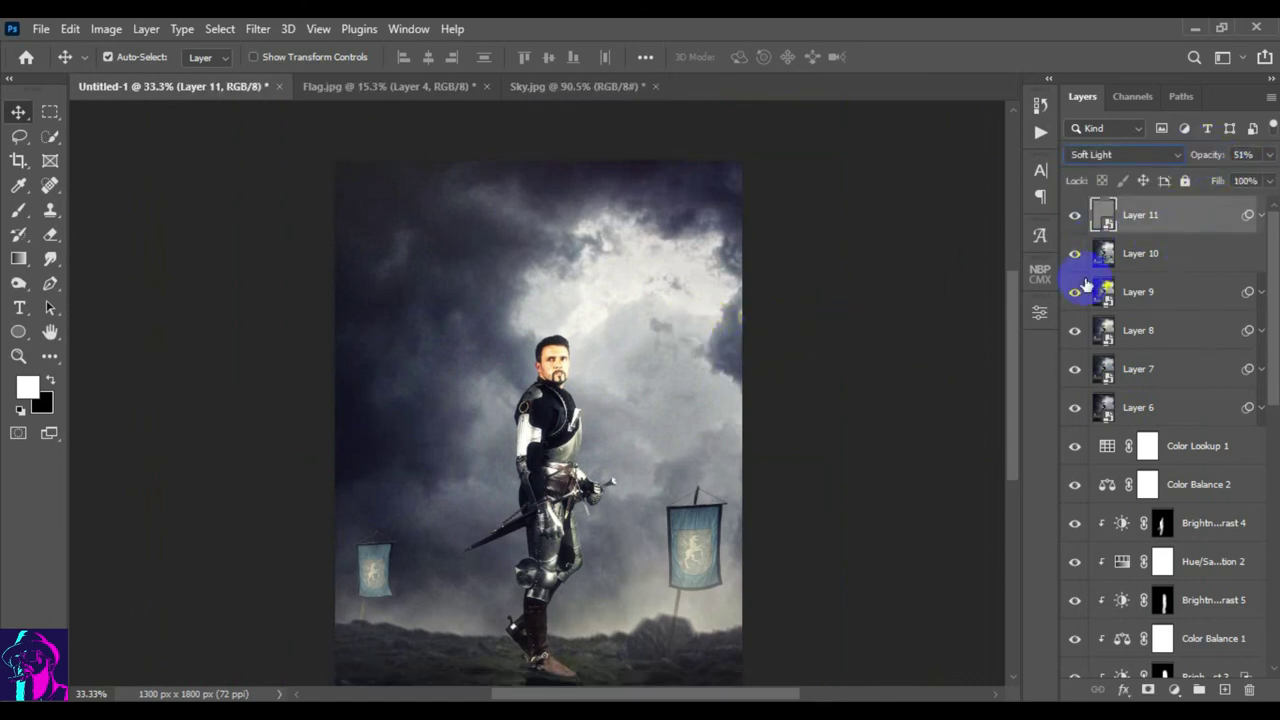
drag(571, 337, 682, 370)
click(1075, 216)
click(1076, 216)
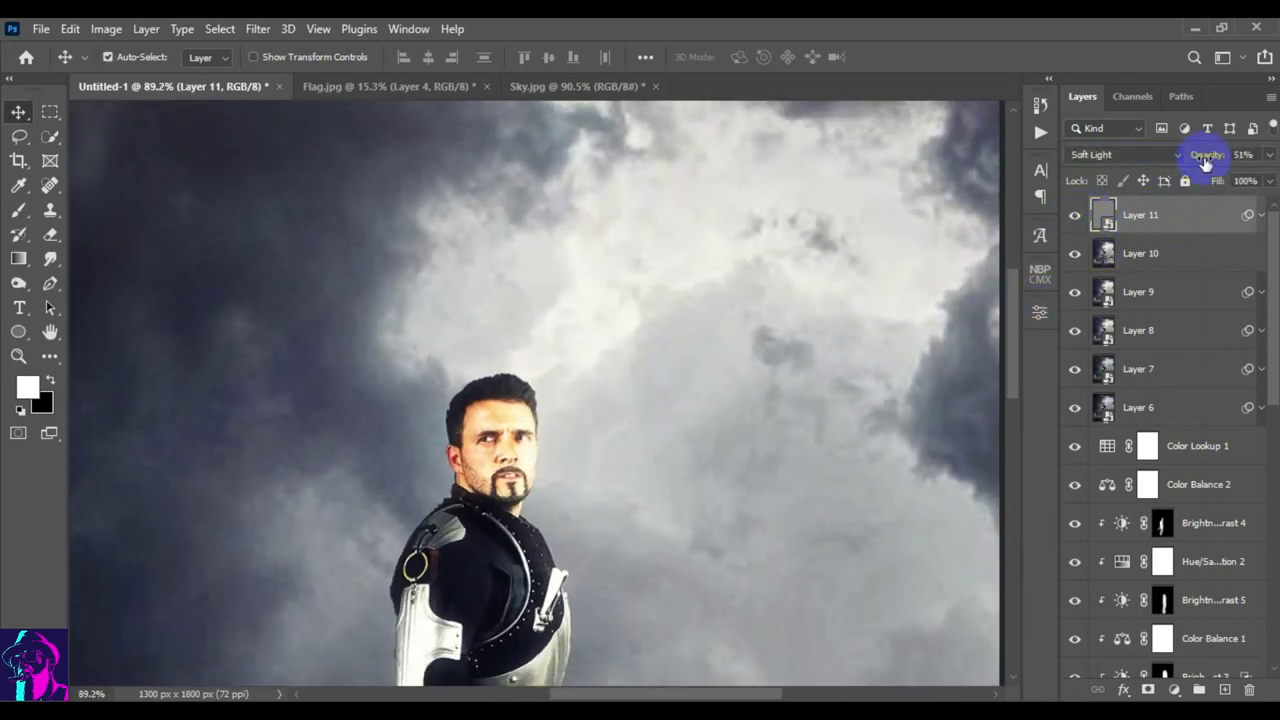
key(Return)
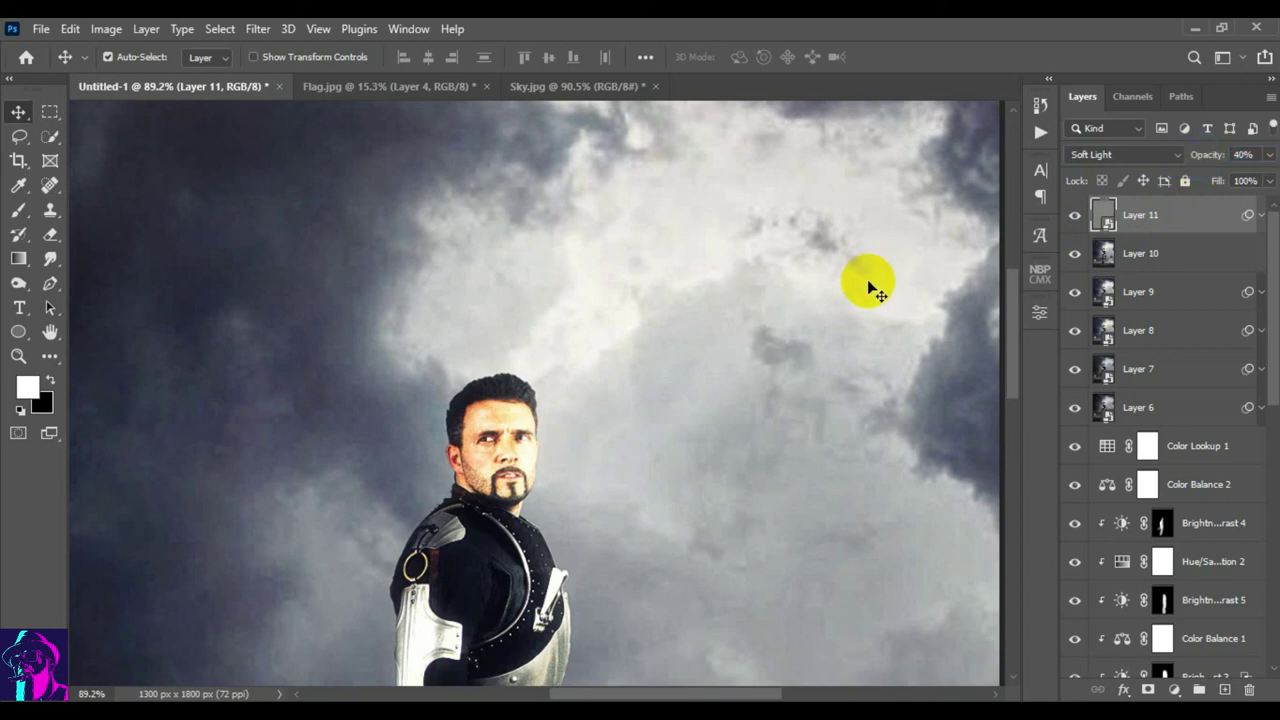
- Compare the image with Layer 11 hidden and shown, then stamp visible layers into Layer 12
key(ctrl+0)
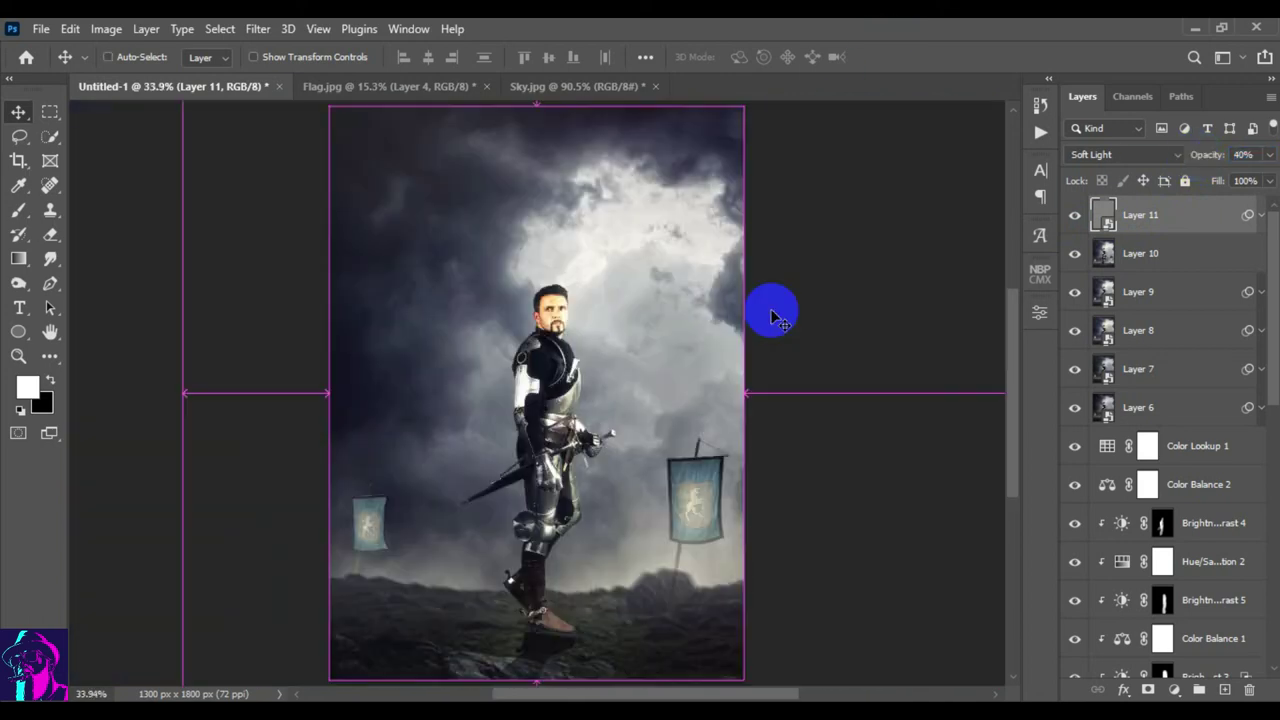
click(1075, 217)
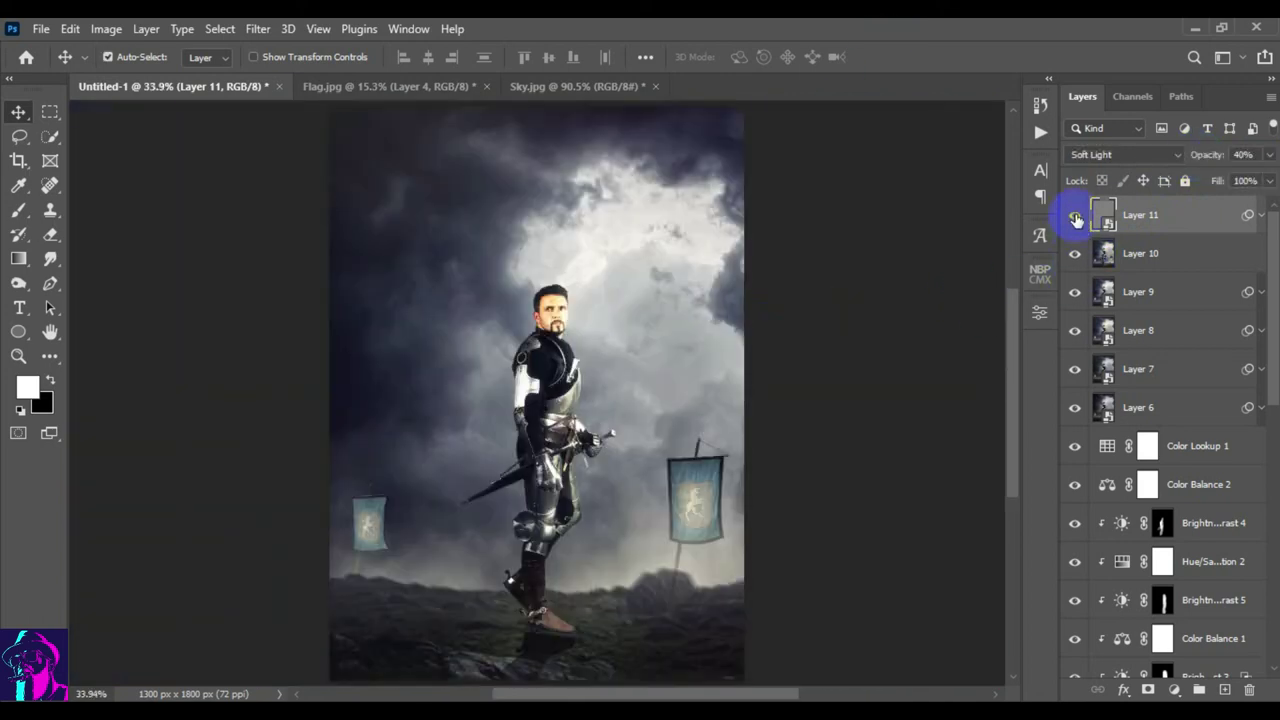
click(1075, 218)
click(712, 292)
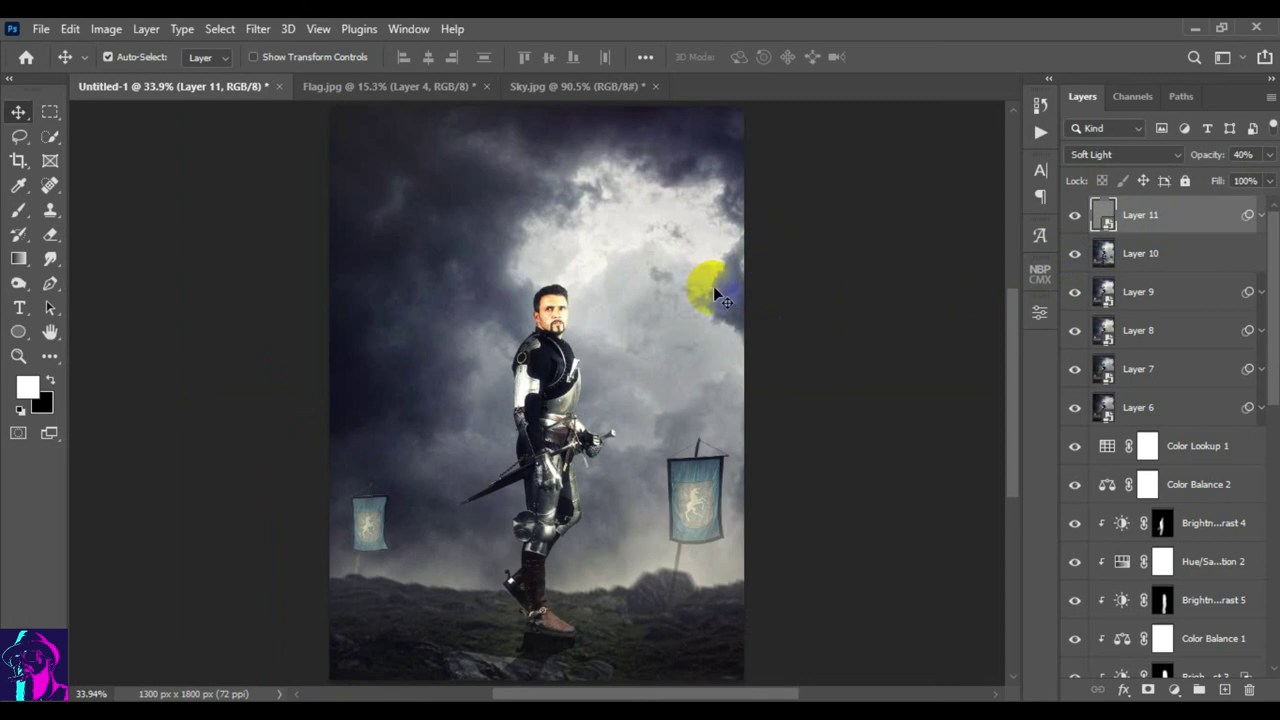
key(ctrl+shift+alt+e)
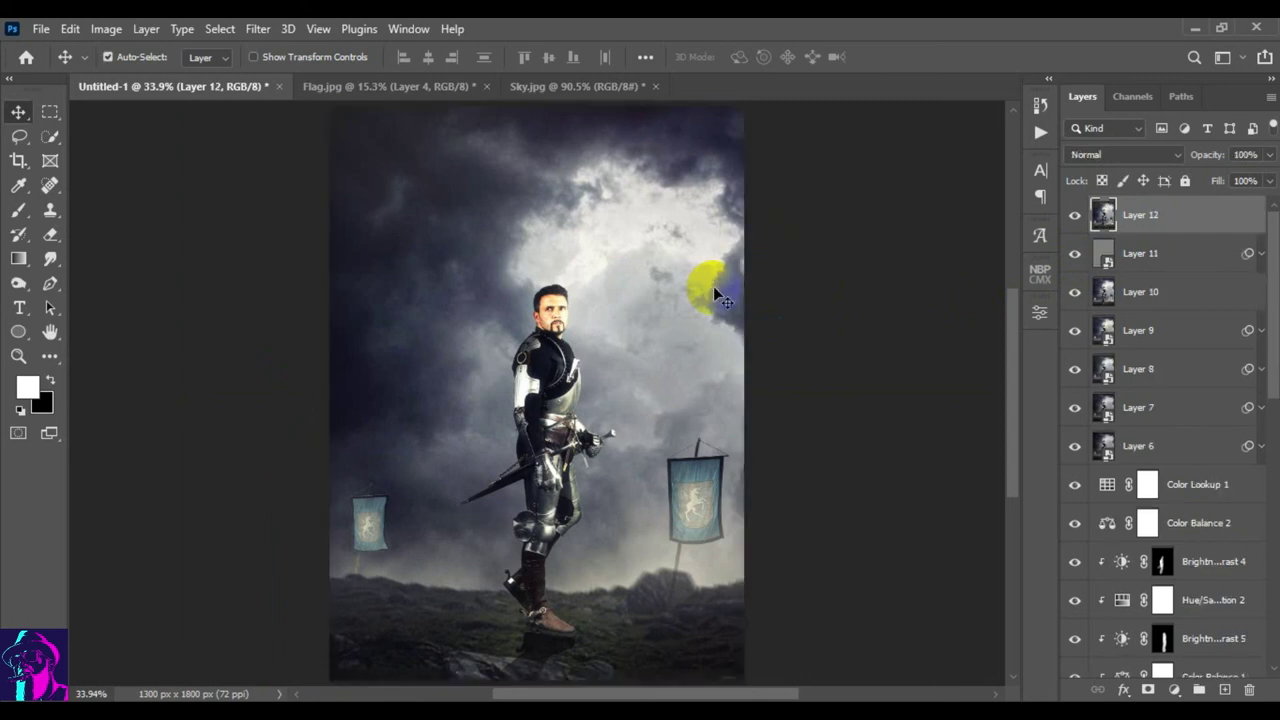
- Add a Channel Mixer adjustment with Green output set to Green 0 and Blue 100
click(1174, 689)
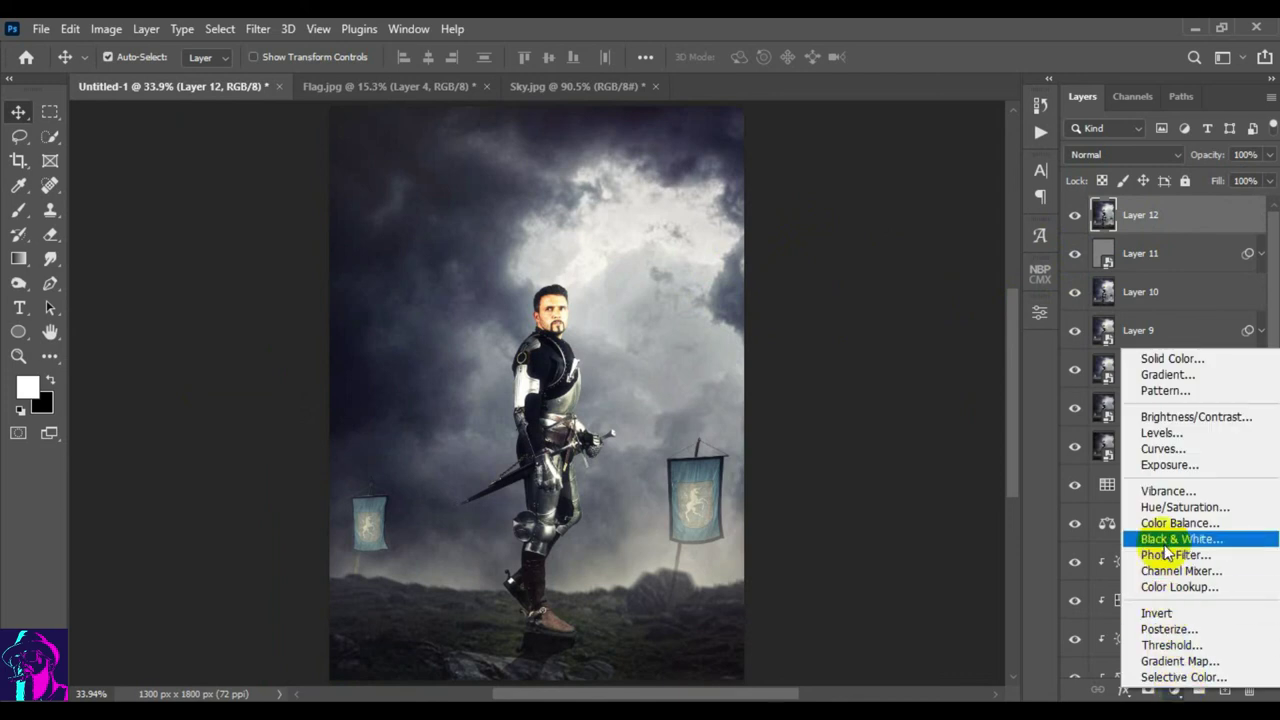
click(1176, 571)
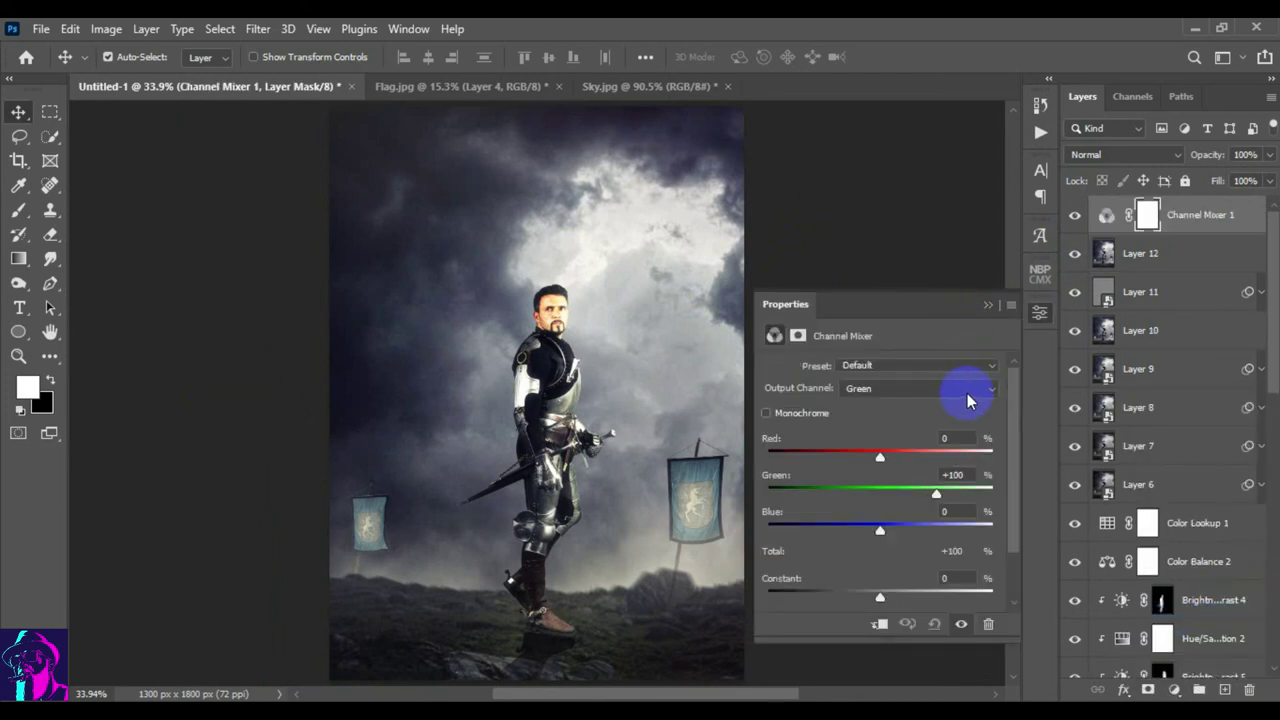
click(978, 392)
click(952, 418)
click(964, 476)
drag(972, 475, 921, 475)
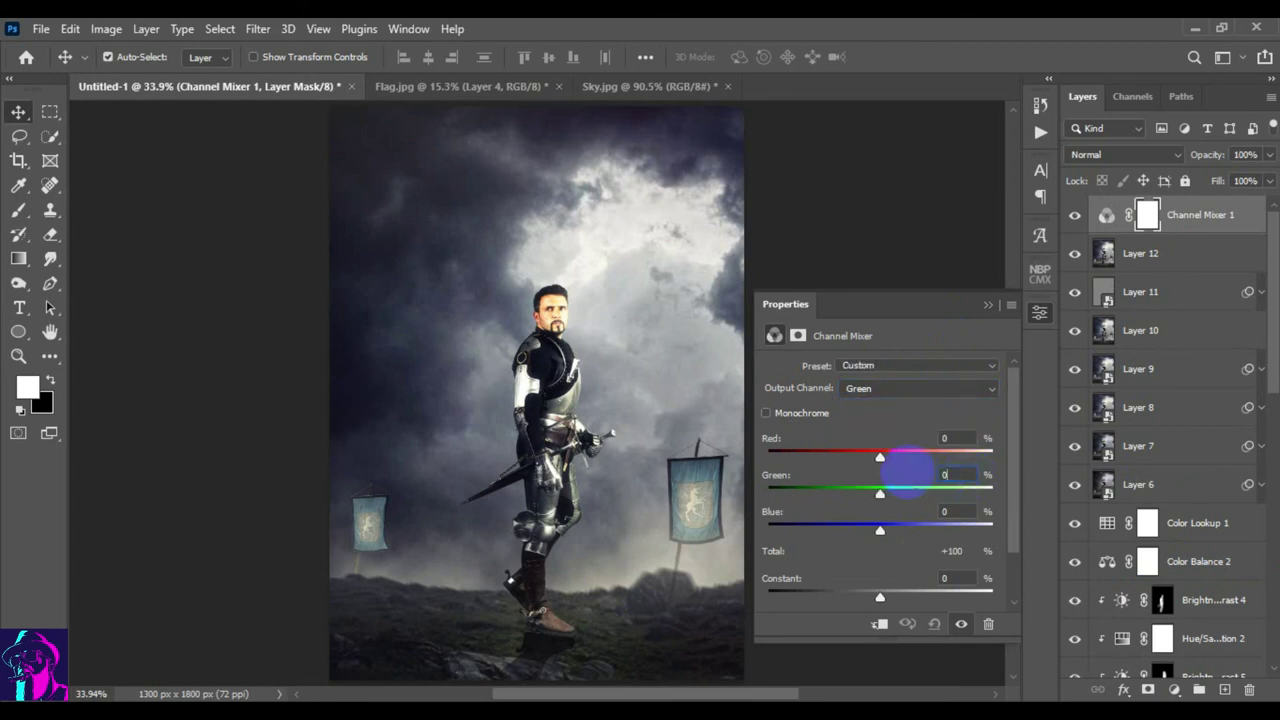
key(Tab)
text(100)
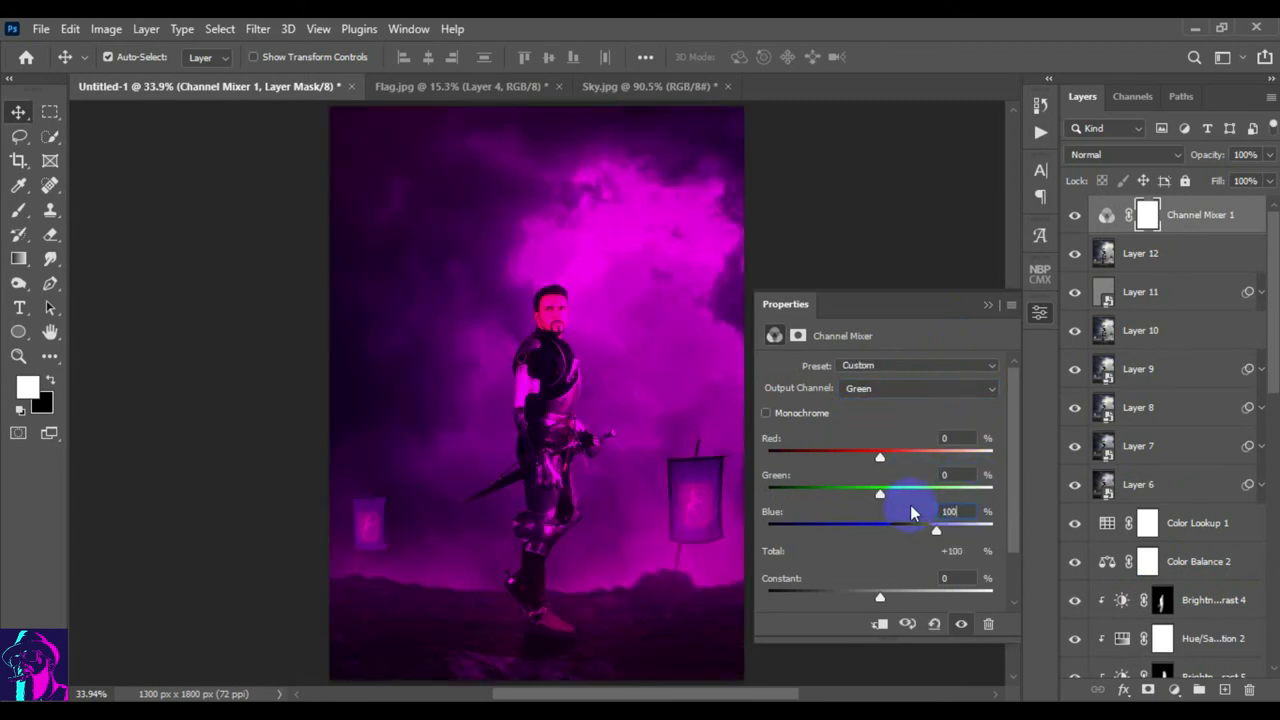
click(911, 505)
click(986, 305)
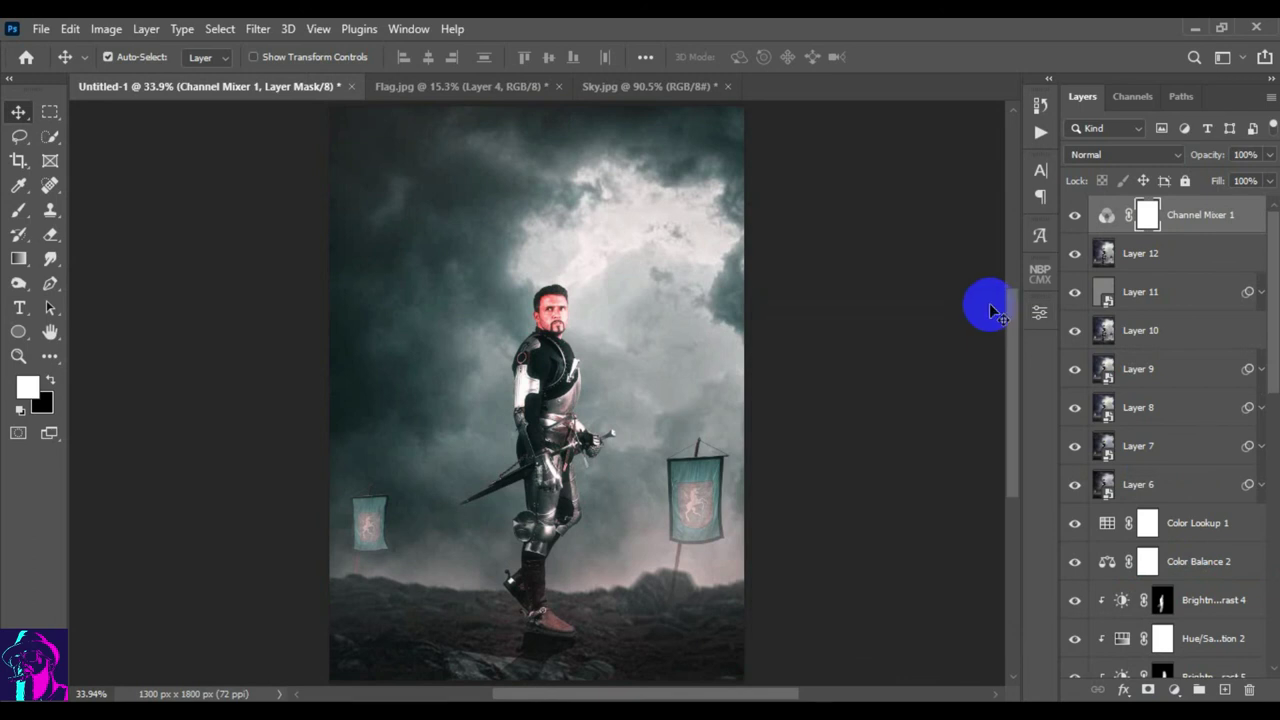
- Lower Channel Mixer 1's opacity to about 50% and compare the teal tint on and off
click(1075, 215)
click(1075, 215)
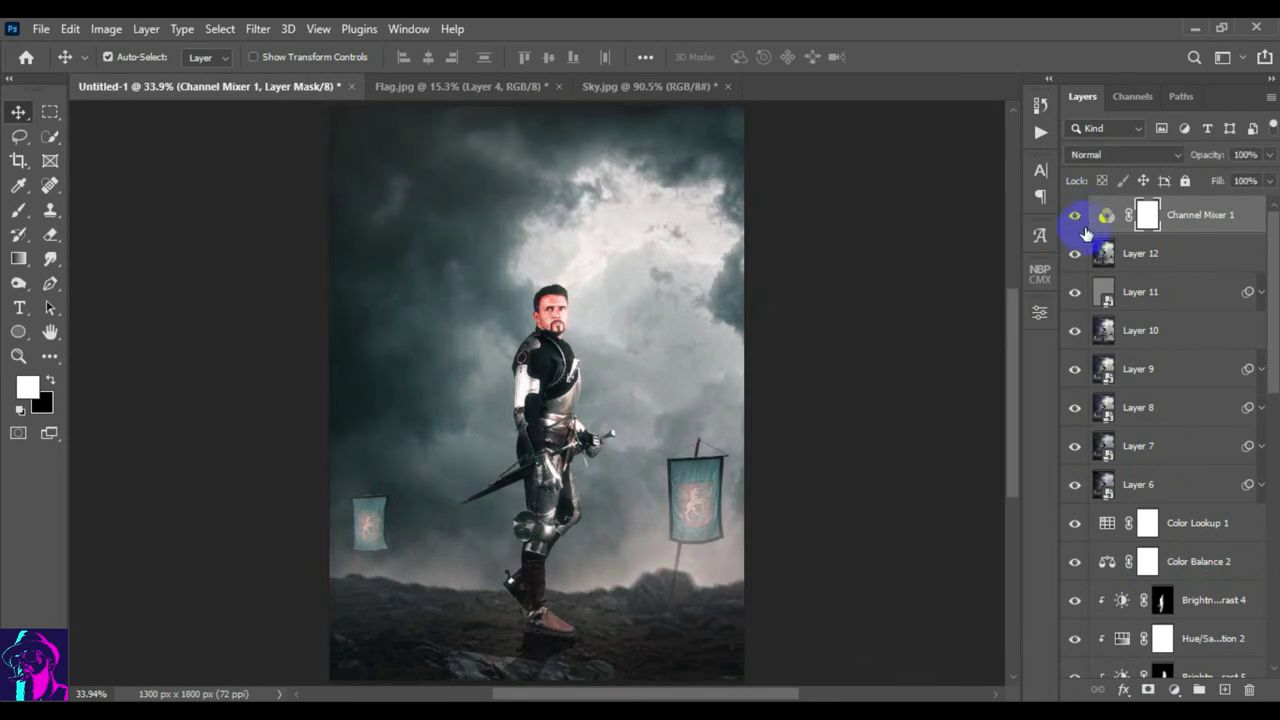
drag(1210, 155, 1163, 160)
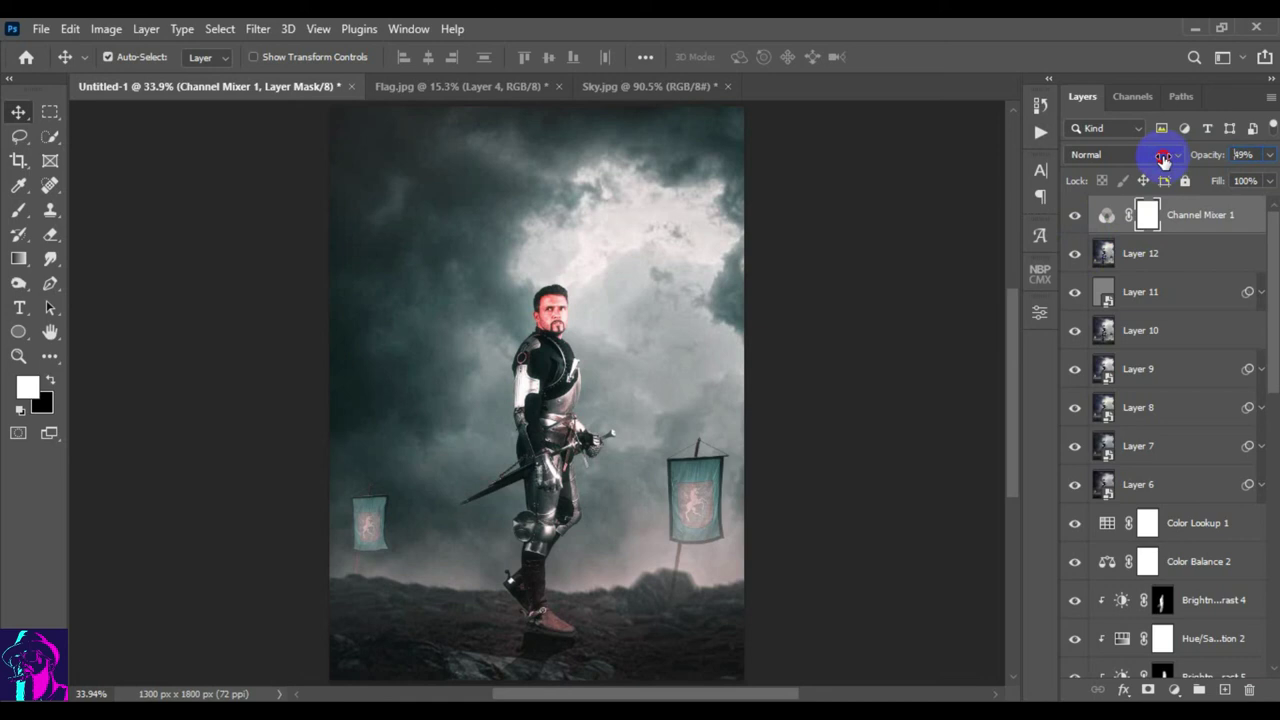
click(1076, 222)
click(1075, 218)
scroll(771, 240, down, 1)
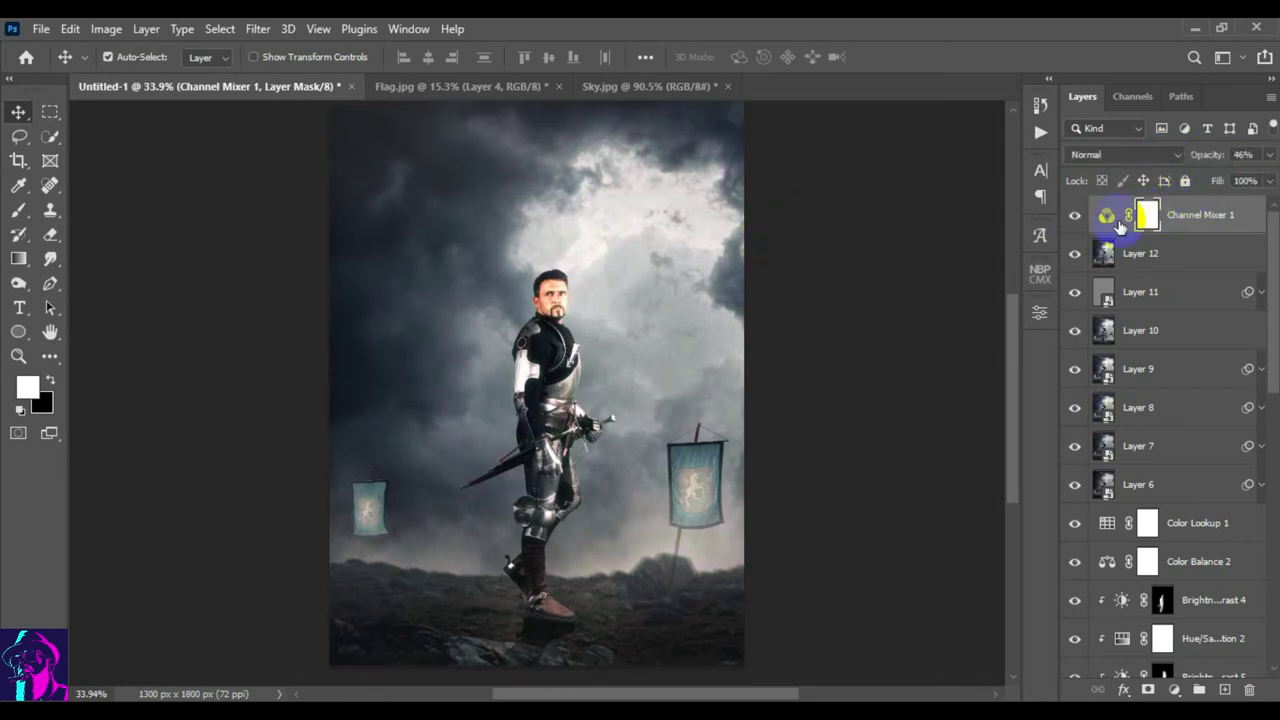
click(1074, 219)
click(1074, 219)
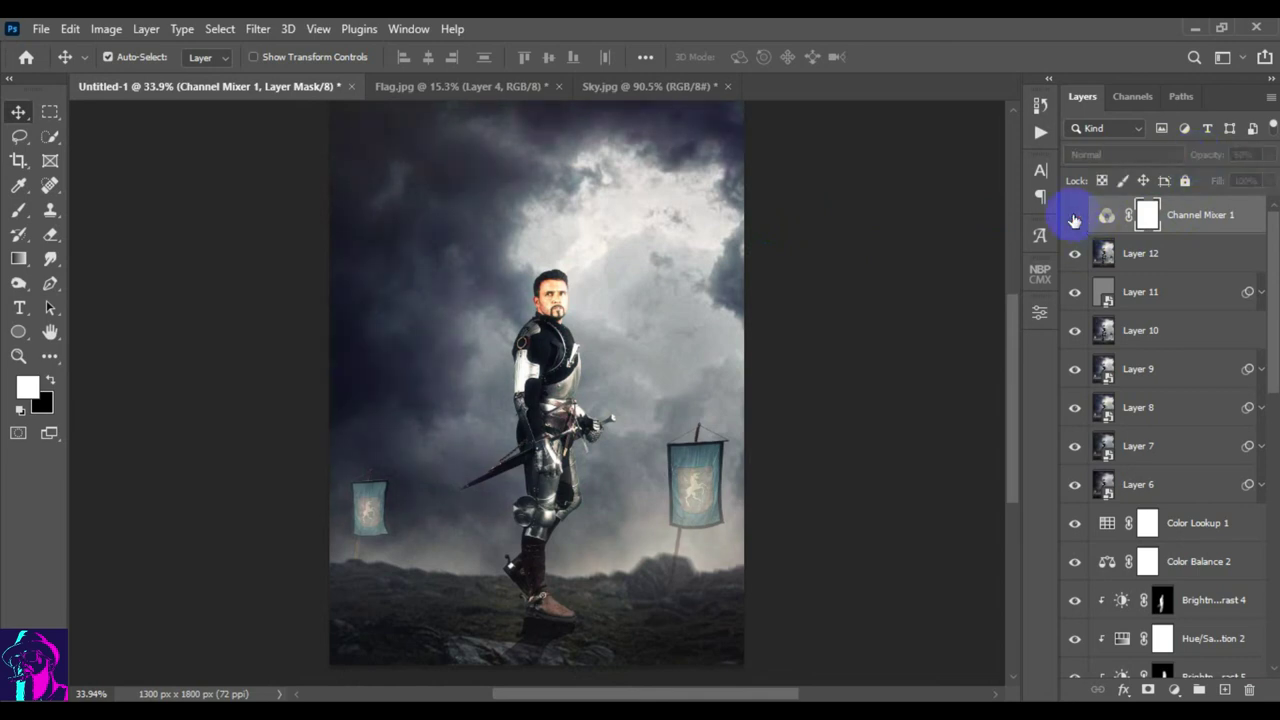
click(1074, 219)
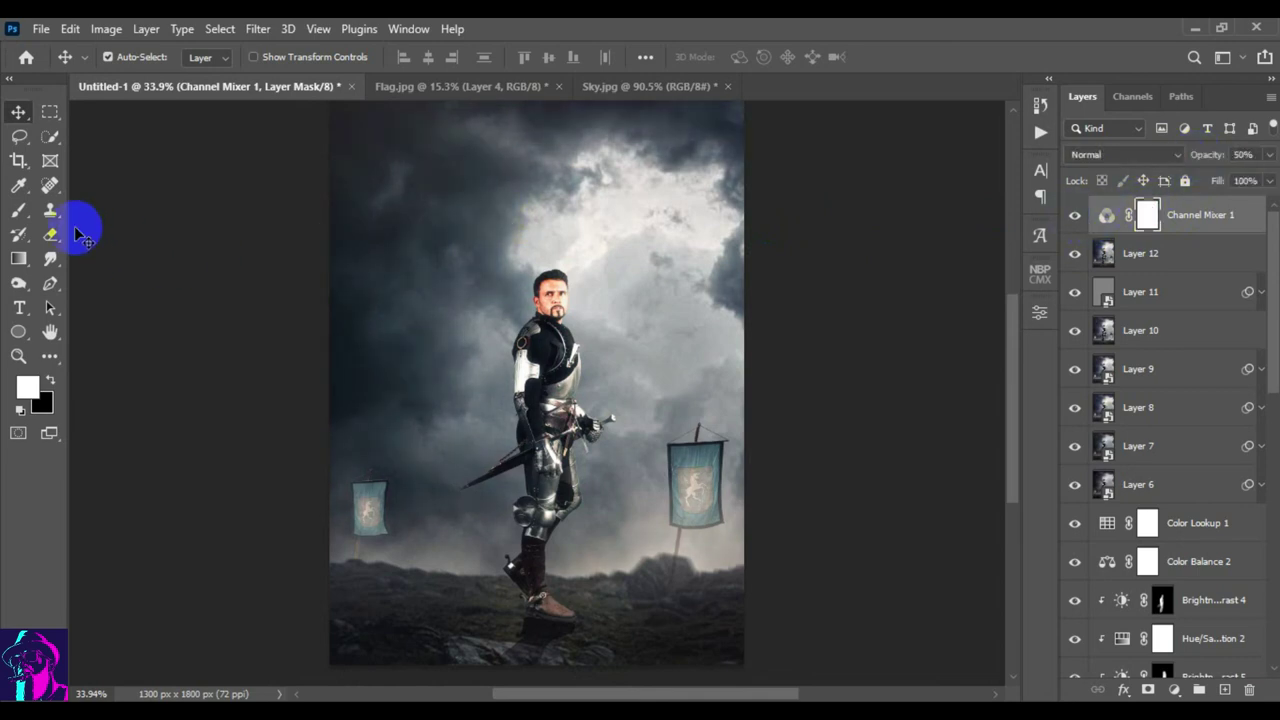
- Paint black at 59% brush opacity on the mask over the knight's face, shoulder and chest
click(20, 213)
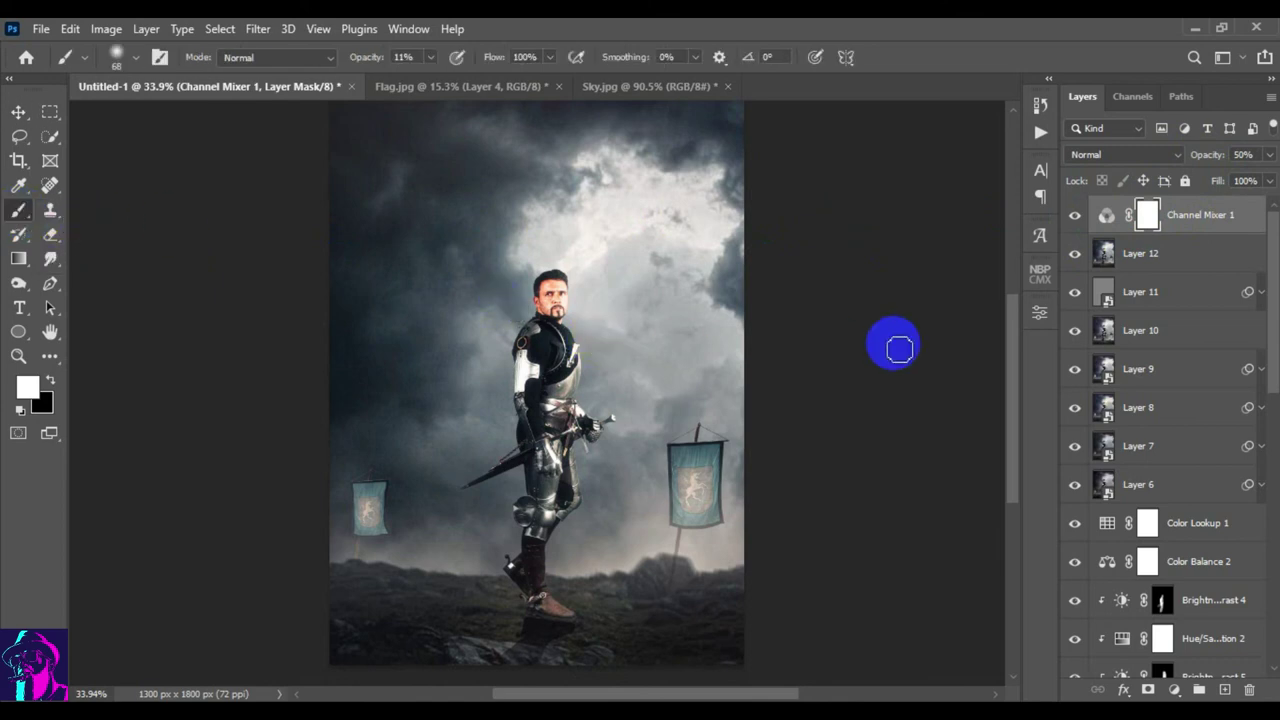
key(d)
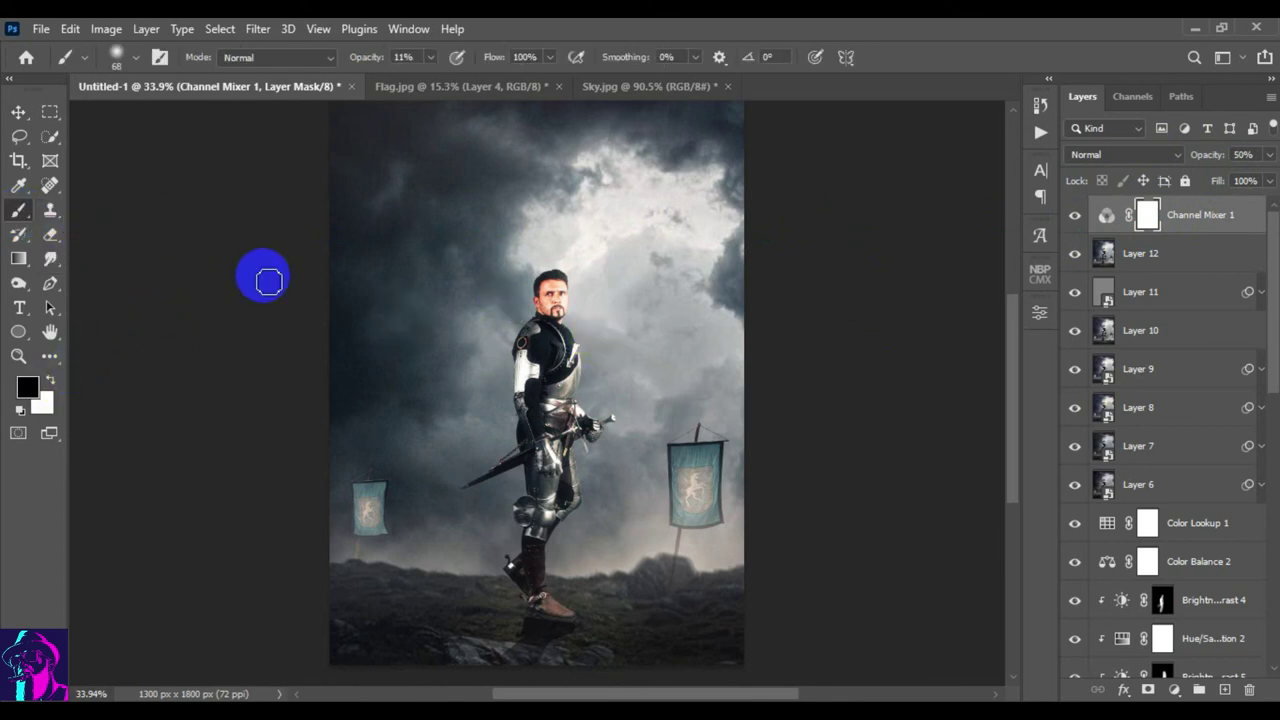
drag(363, 57, 403, 57)
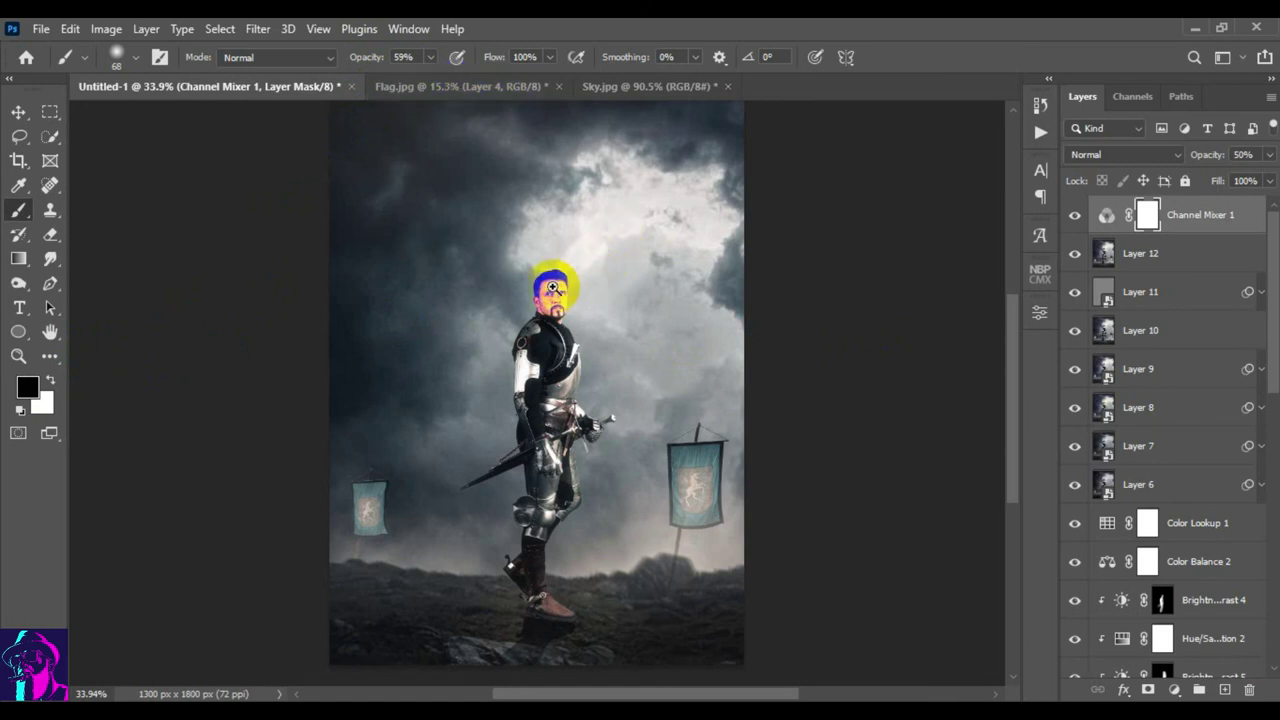
scroll(543, 289, up, 5)
mouse_move(507, 336)
mouse_down()
mouse_move(449, 380)
mouse_move(457, 300)
mouse_move(471, 306)
mouse_move(437, 395)
mouse_move(466, 352)
mouse_up()
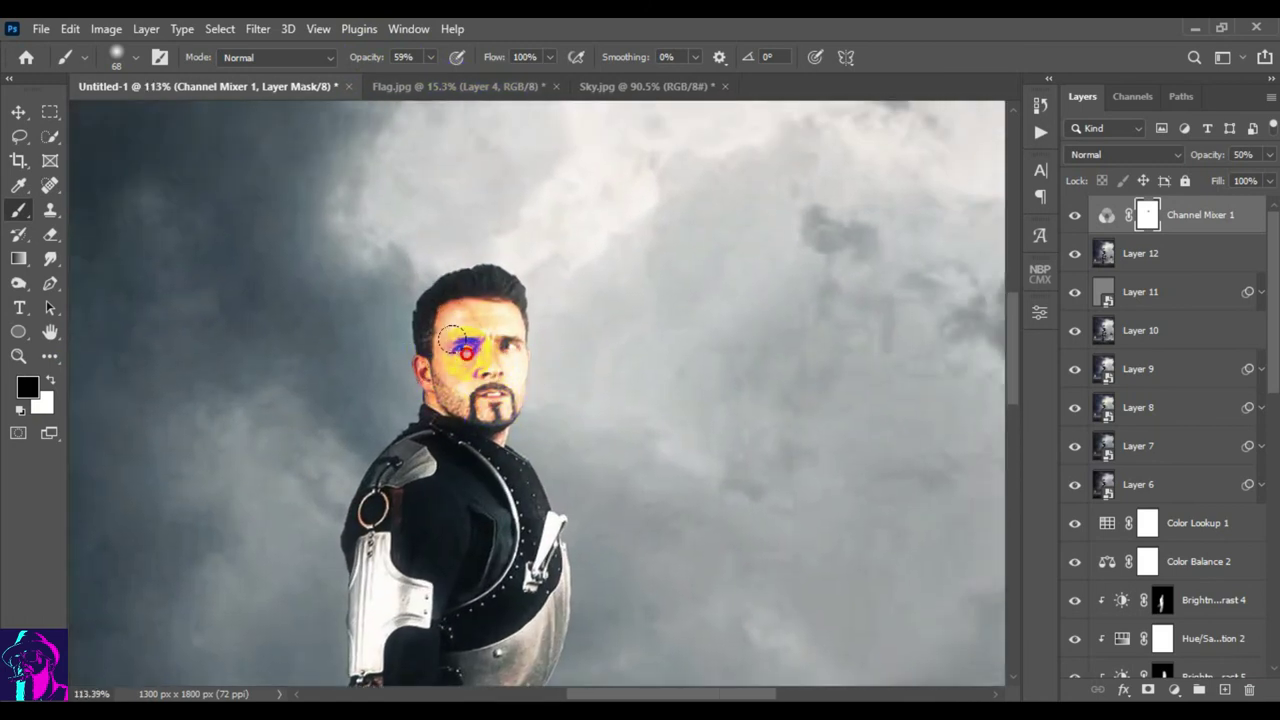
scroll(466, 358, down, 2)
scroll(457, 343, down, 3)
scroll(597, 366, up, 1)
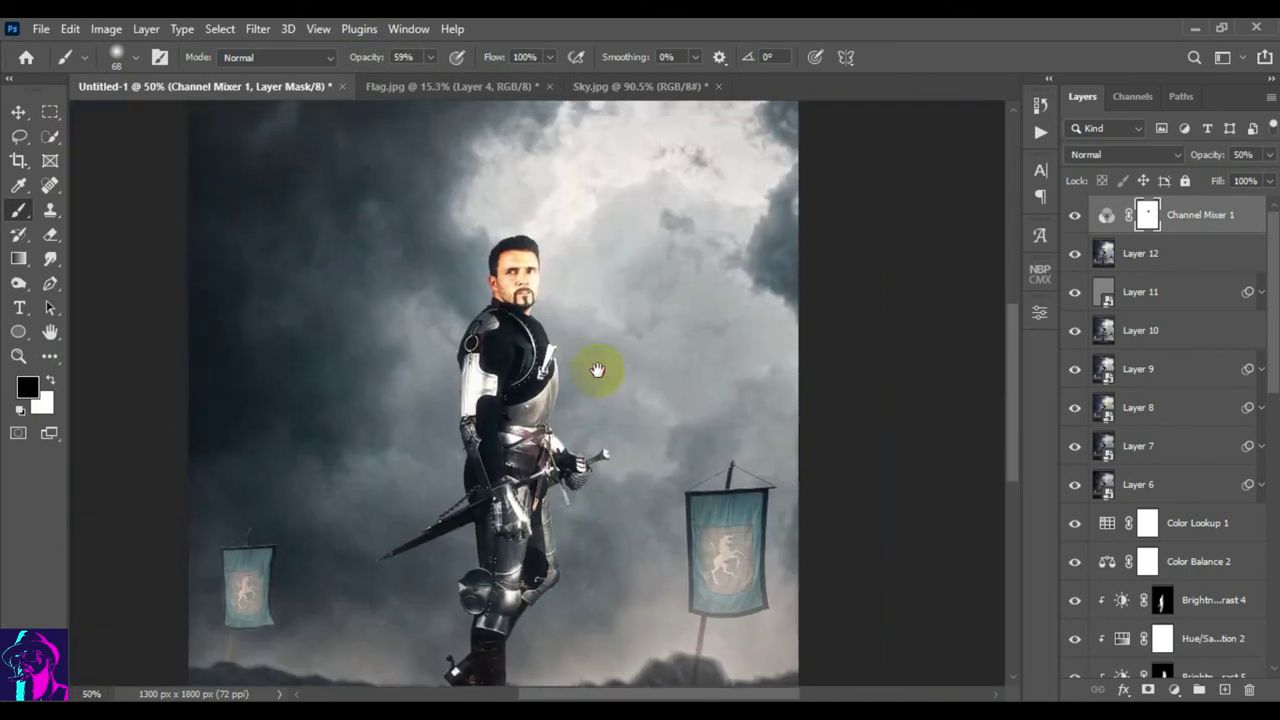
key(bracketright)
key(bracketright)
key(bracketright)
mouse_move(517, 342)
mouse_down()
mouse_move(512, 230)
mouse_move(500, 300)
mouse_move(555, 375)
mouse_move(507, 305)
mouse_up()
click(1077, 217)
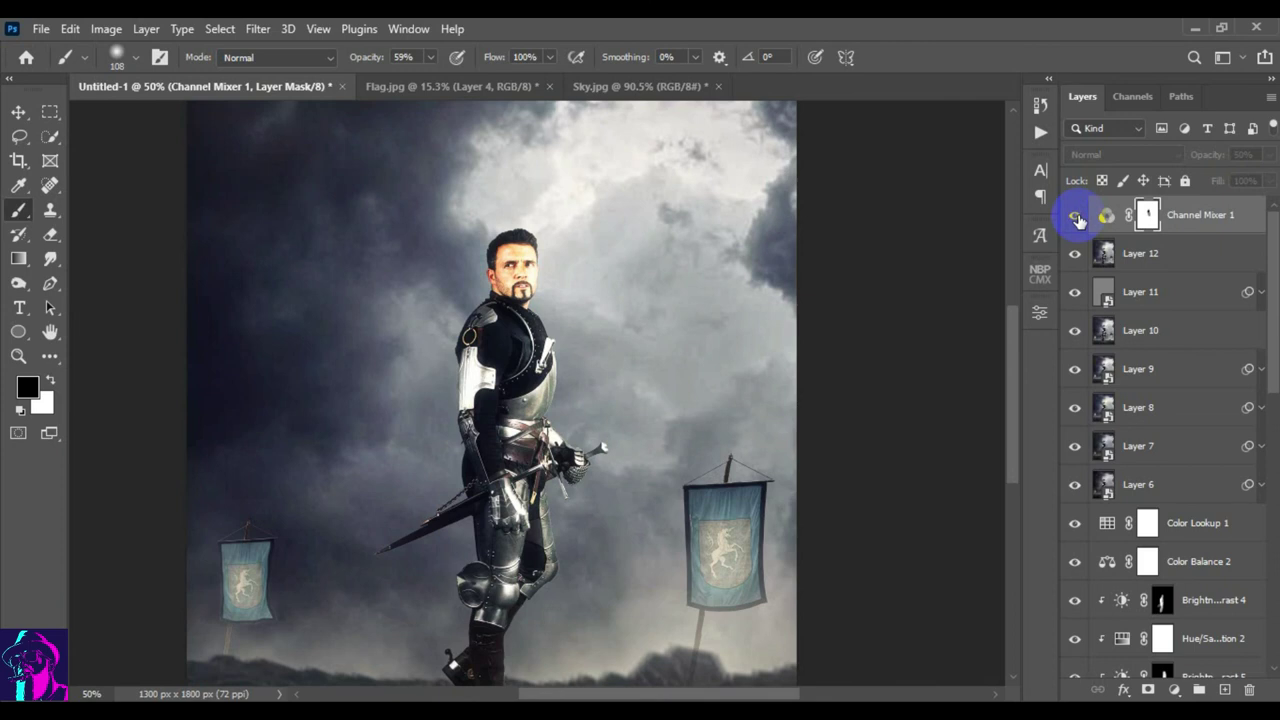
click(1076, 216)
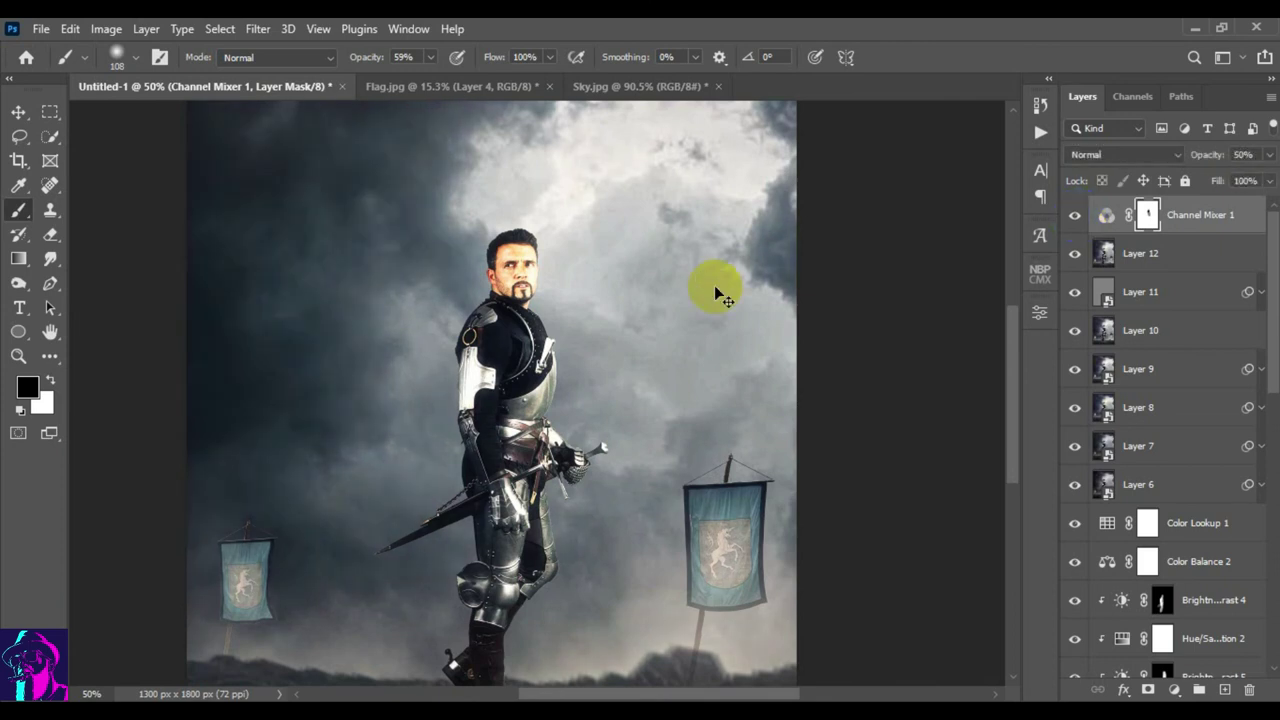
- Shrink the brush to size 88 and move to the knight's armoured torso
scroll(715, 295, down, 3)
scroll(715, 295, up, 2)
scroll(715, 295, down, 1)
scroll(715, 295, up, 1)
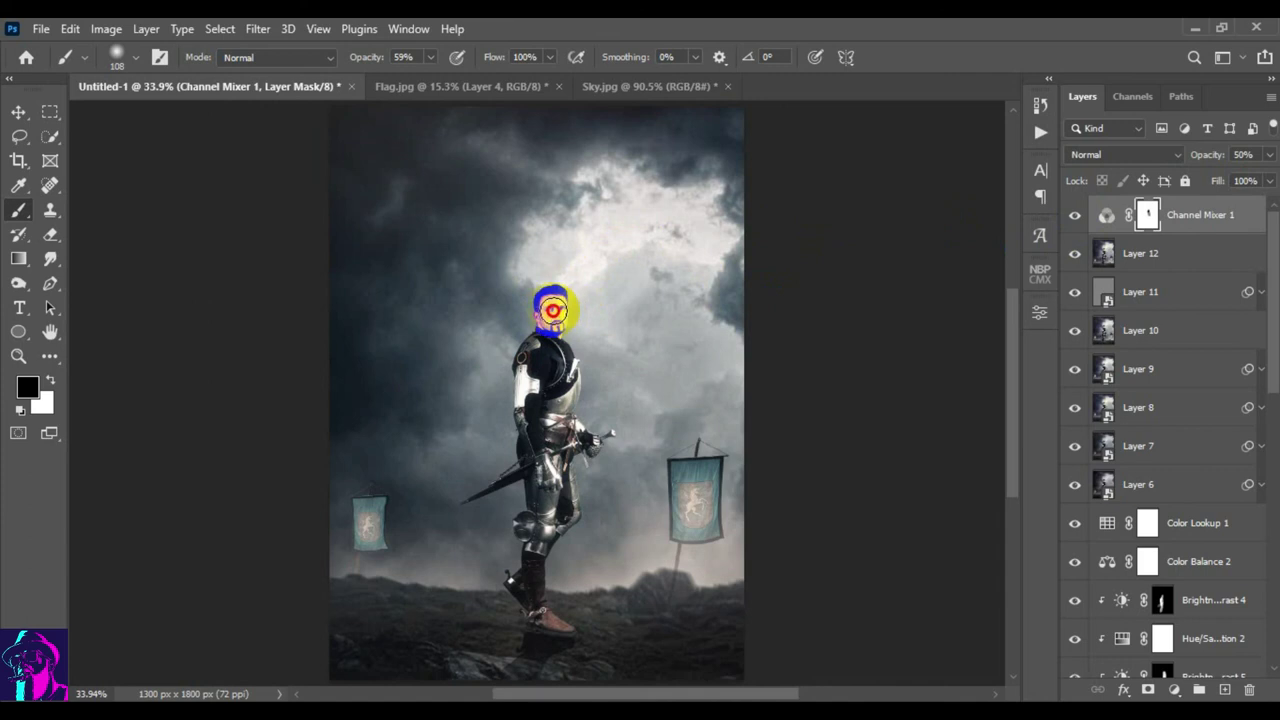
scroll(600, 340, up, 5)
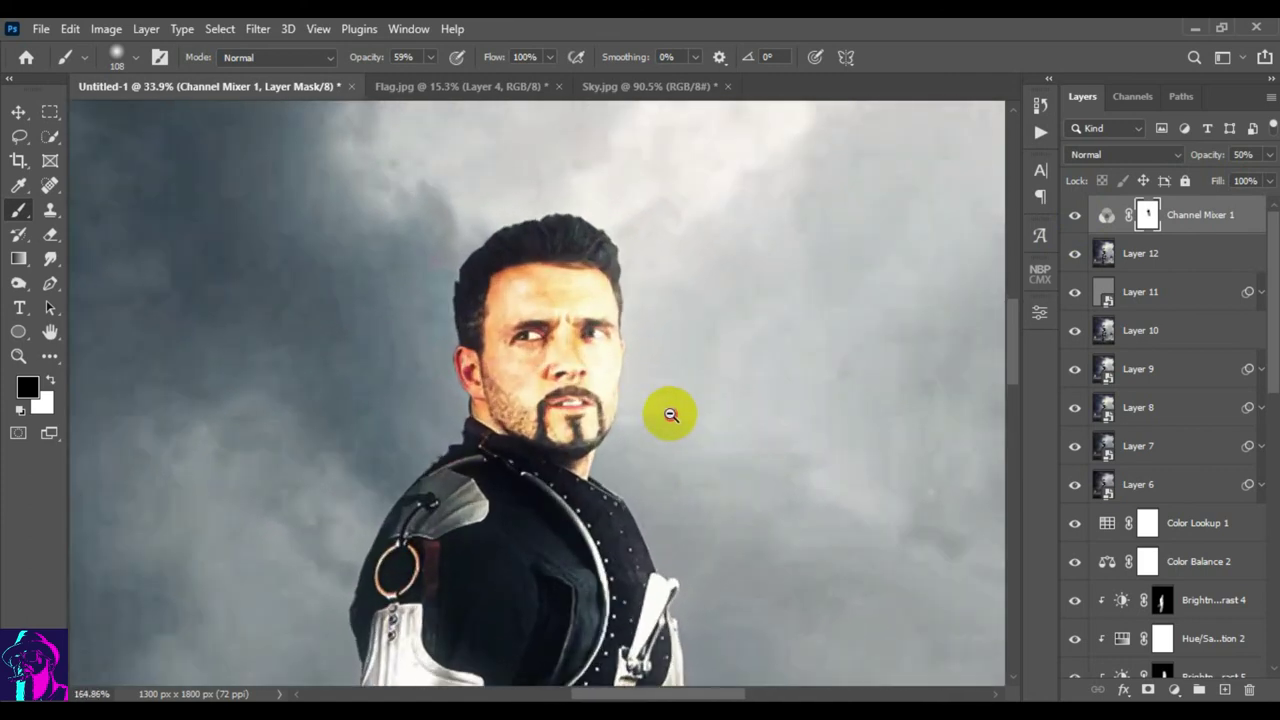
drag(537, 443, 600, 314)
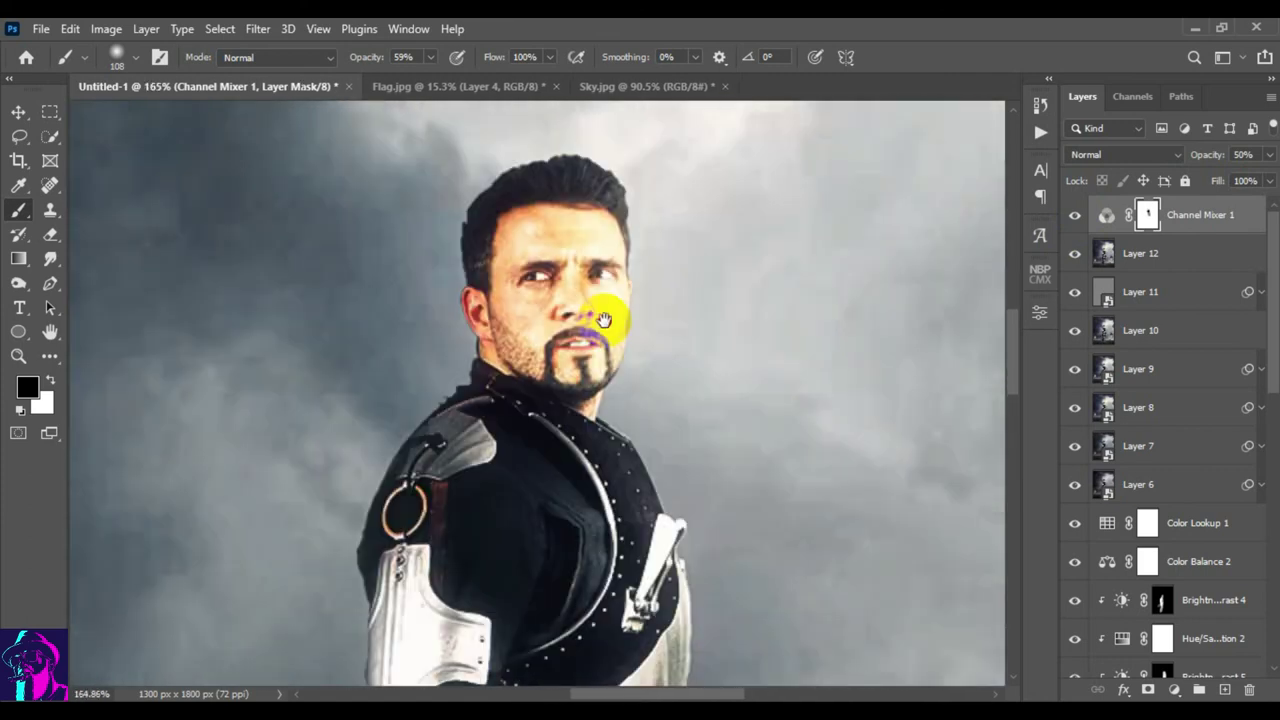
alt+right_click(565, 425)
drag(671, 415, 596, 230)
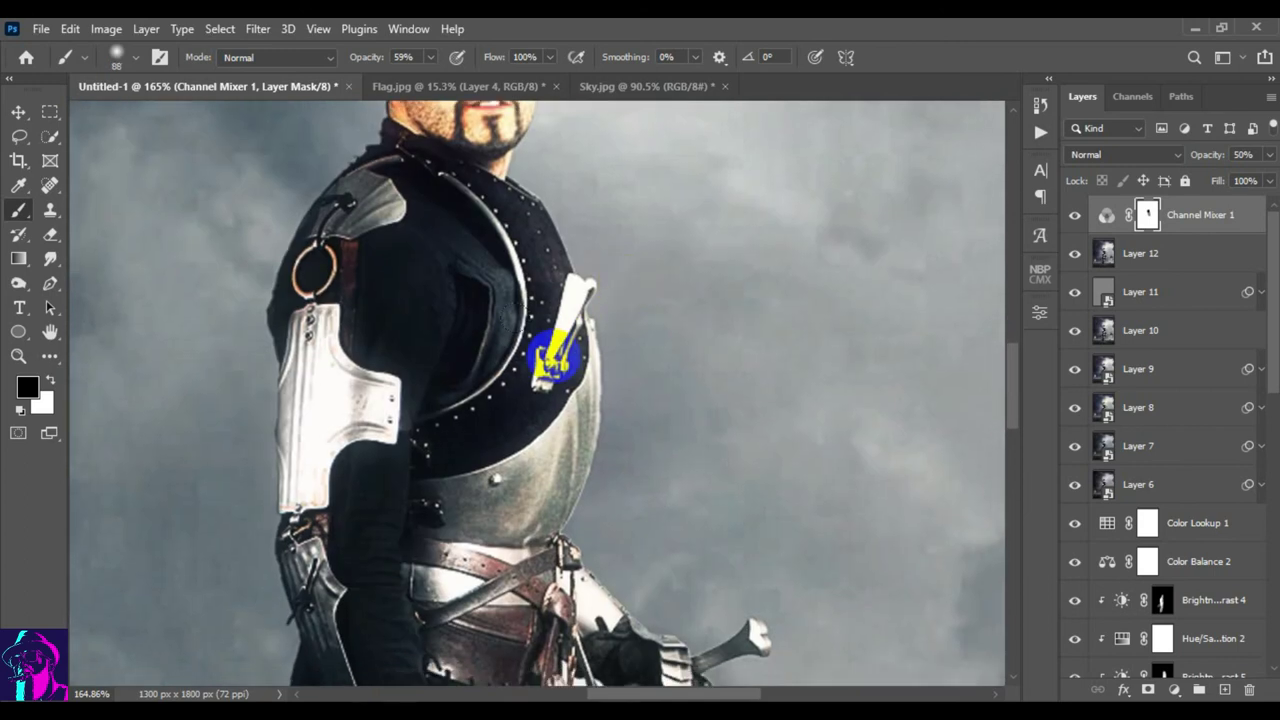
- Work down the belt, sword, knee and boot armour, then compare the mask on and off
scroll(480, 380, up, 1)
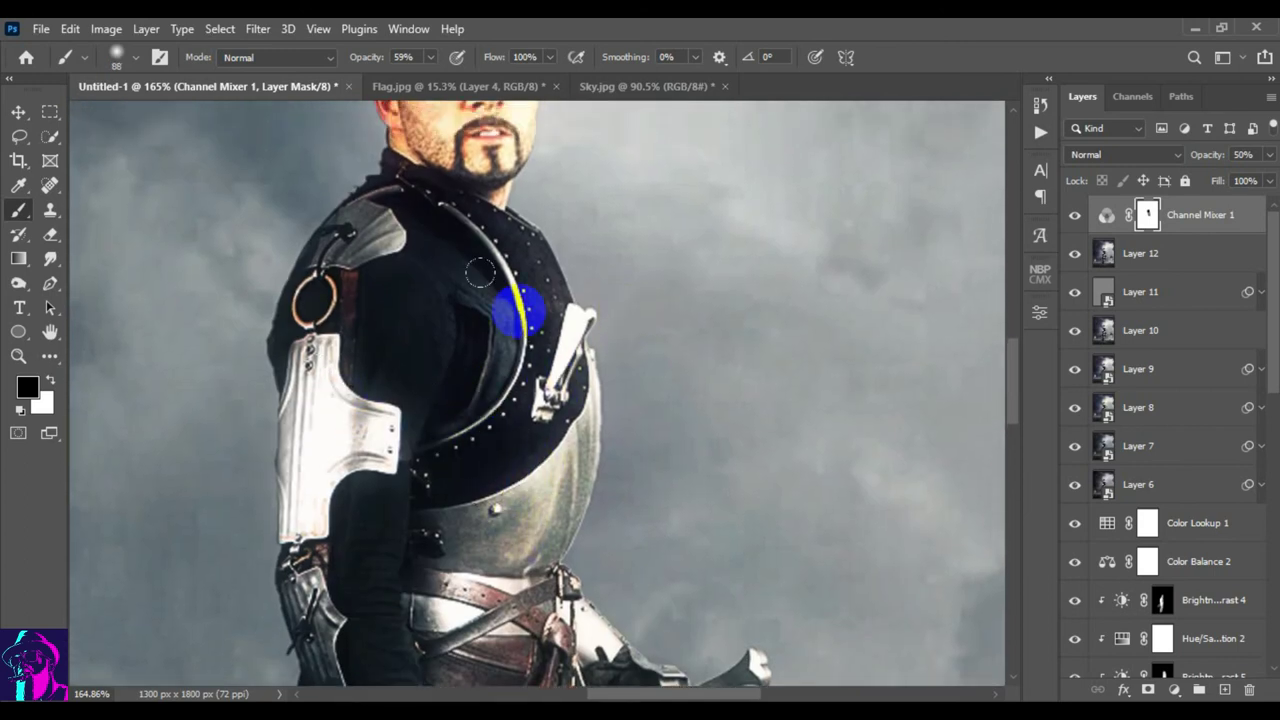
drag(474, 413, 503, 228)
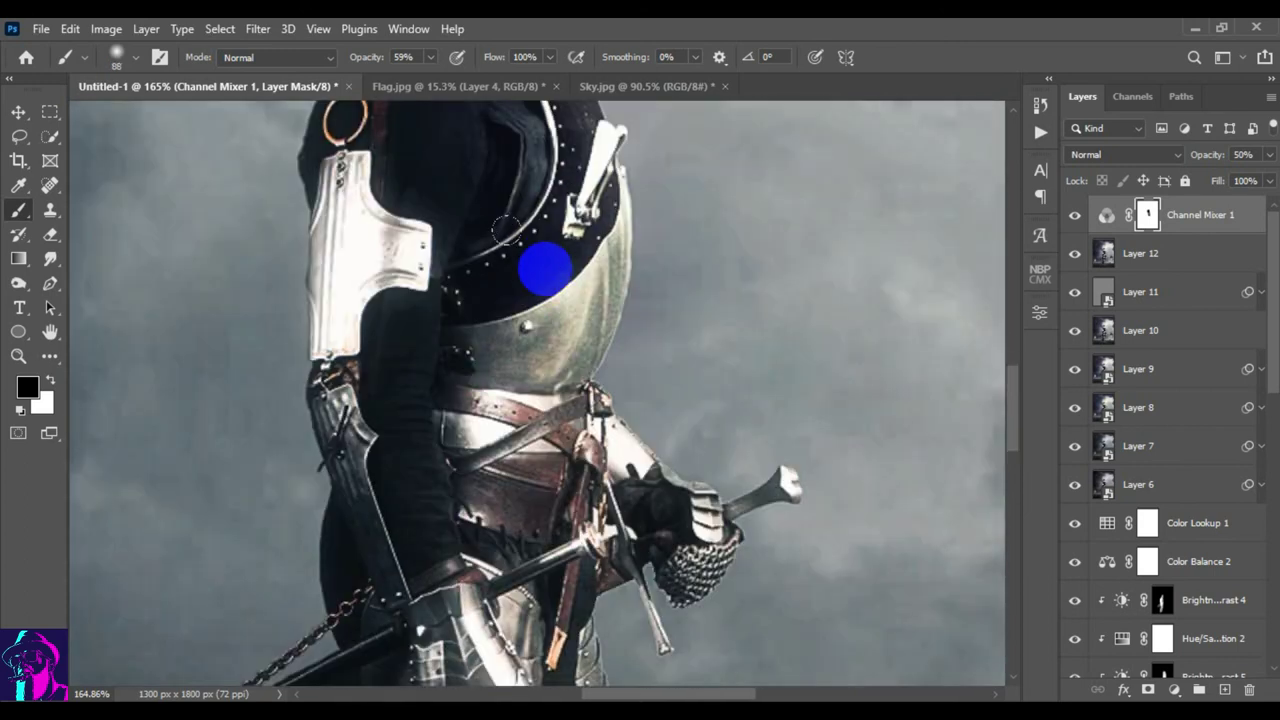
scroll(585, 480, down, 3)
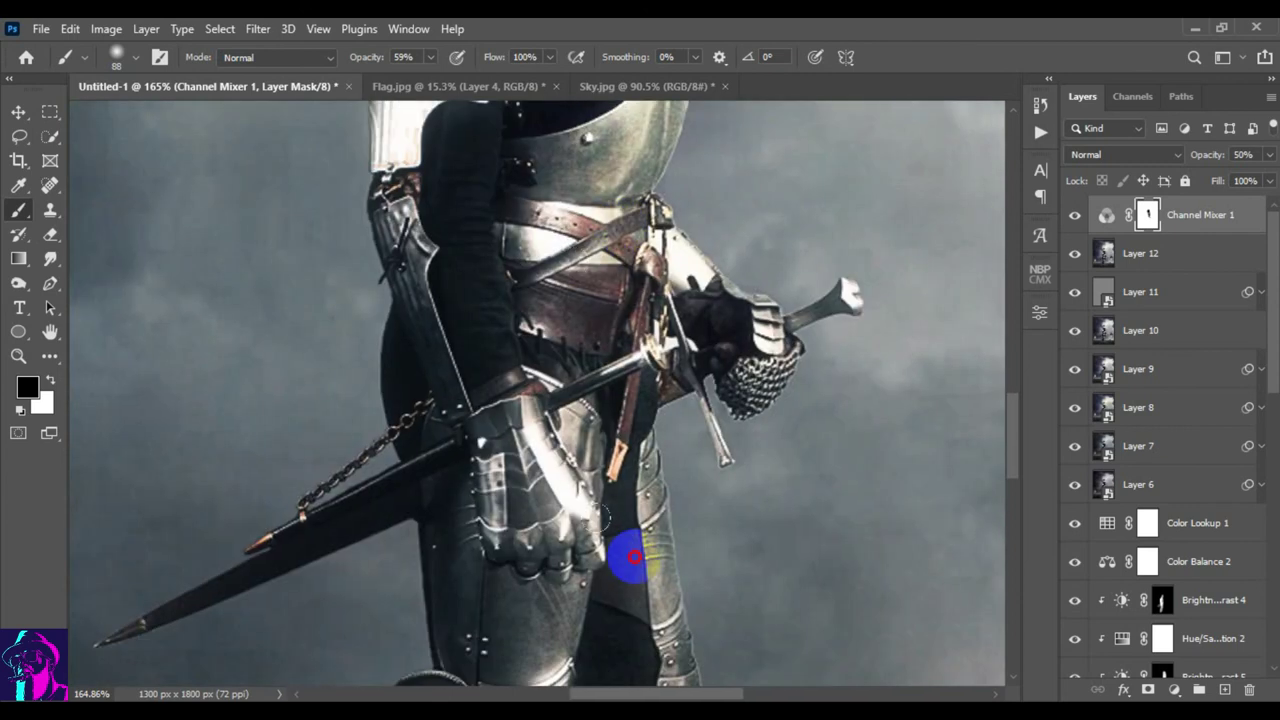
scroll(517, 462, down, 3)
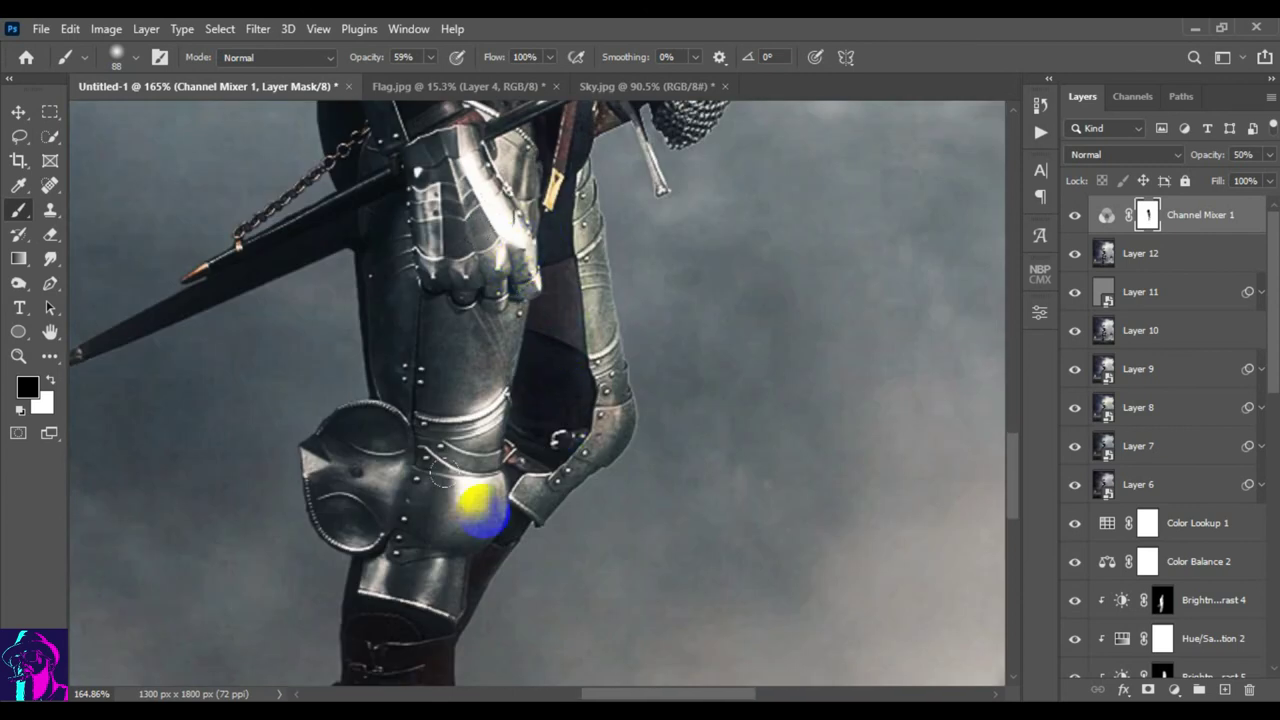
drag(472, 500, 528, 343)
key(ctrl+0)
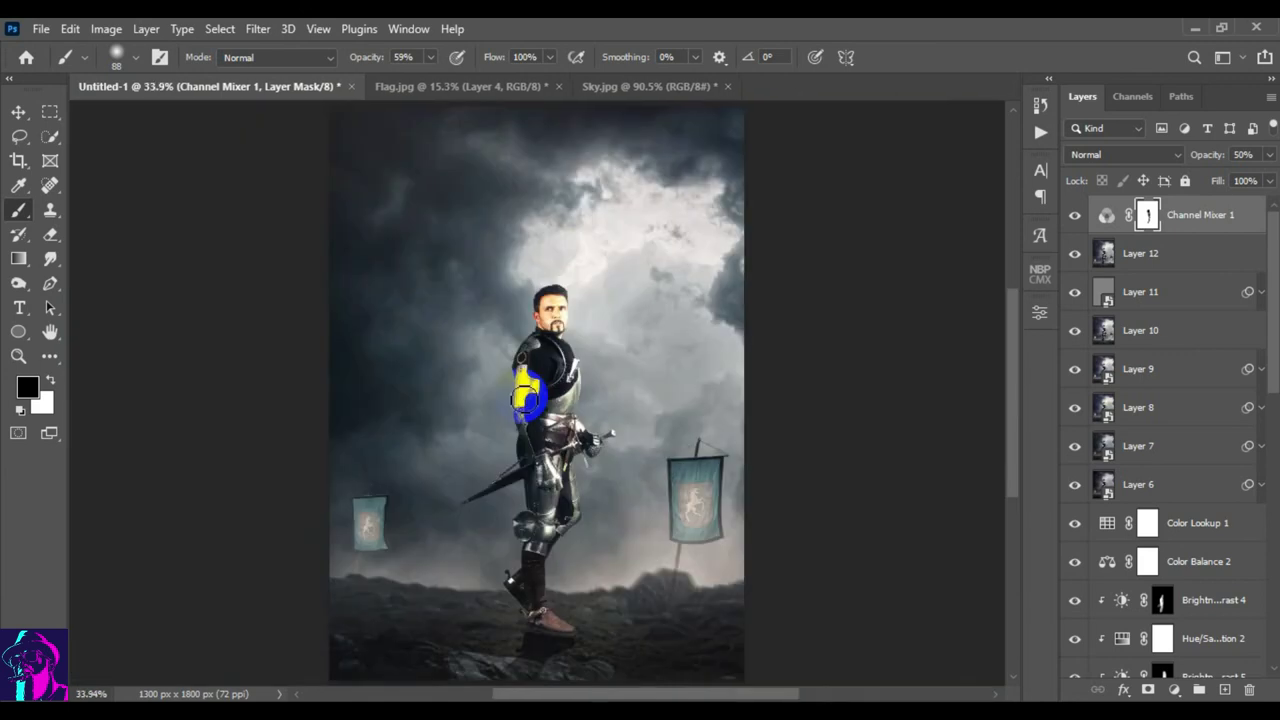
click(1074, 216)
click(1074, 218)
- Target the Channel Mixer 1 layer rather than its mask and set its opacity to 55%
key(x)
click(1106, 215)
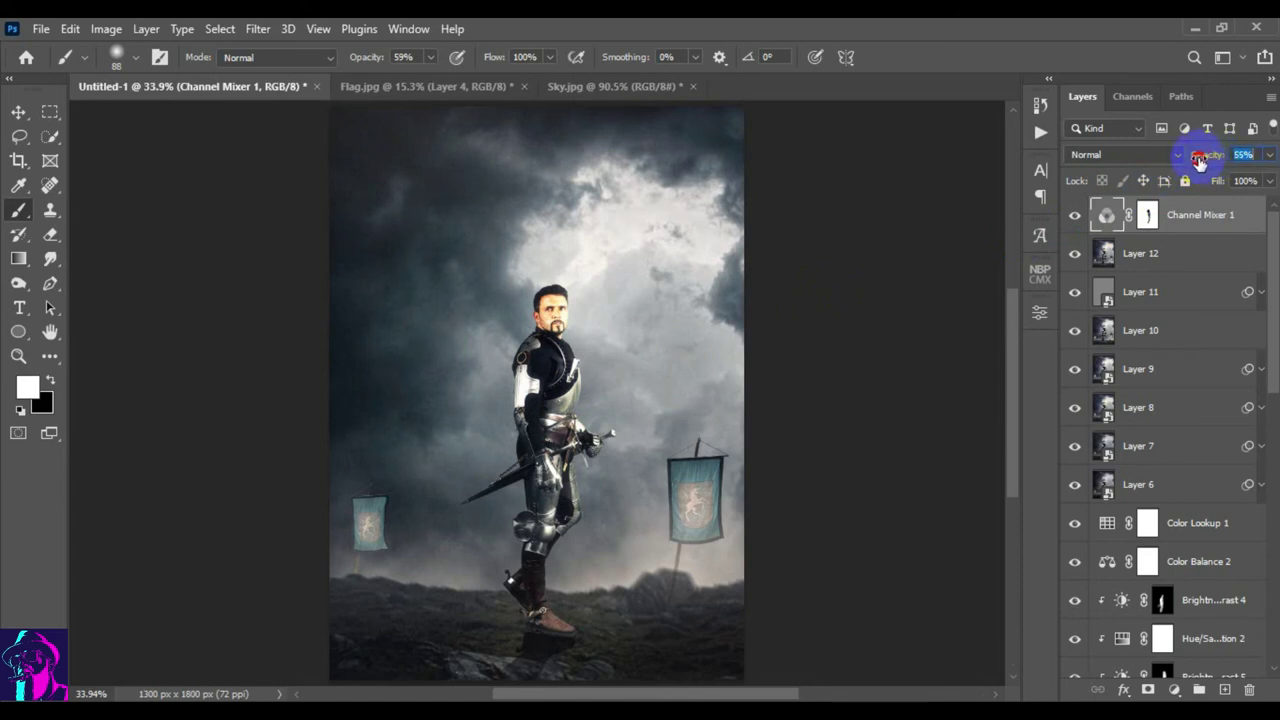
key(Return)
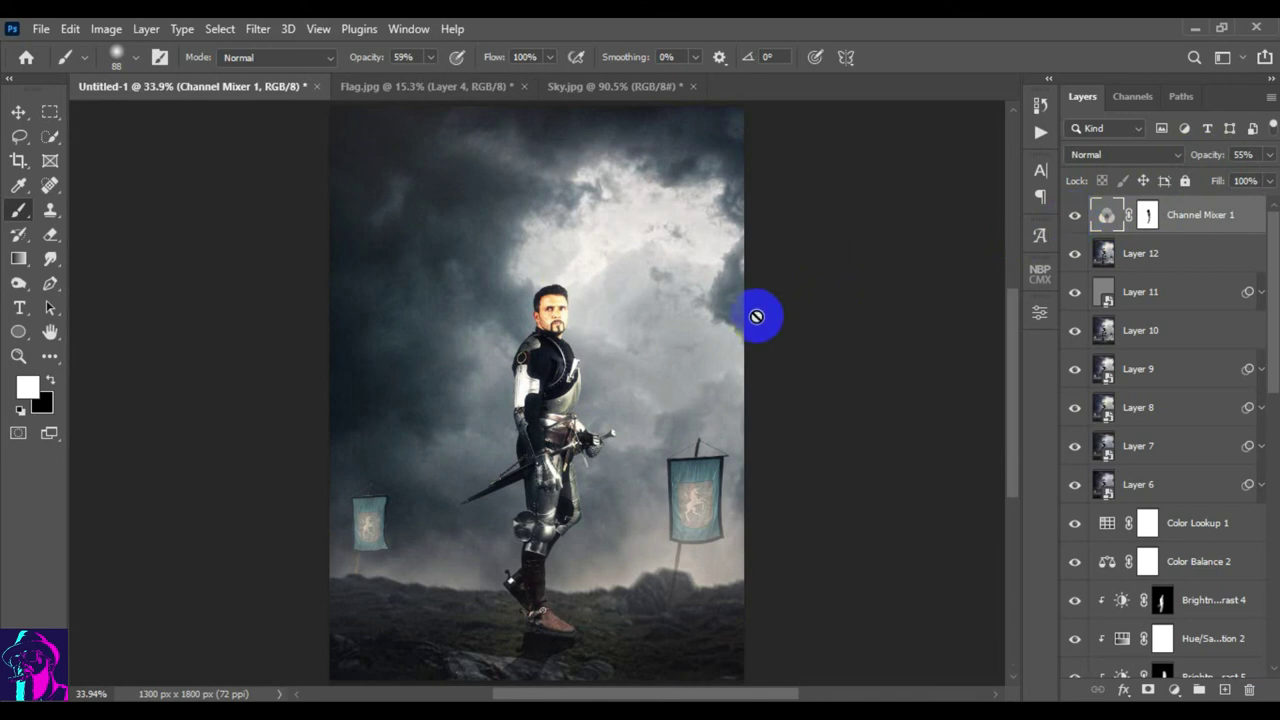
- Switch to the Move tool and scroll around to inspect the teal-tinted composite
click(18, 112)
scroll(508, 277, up, 1)
scroll(505, 291, up, 1)
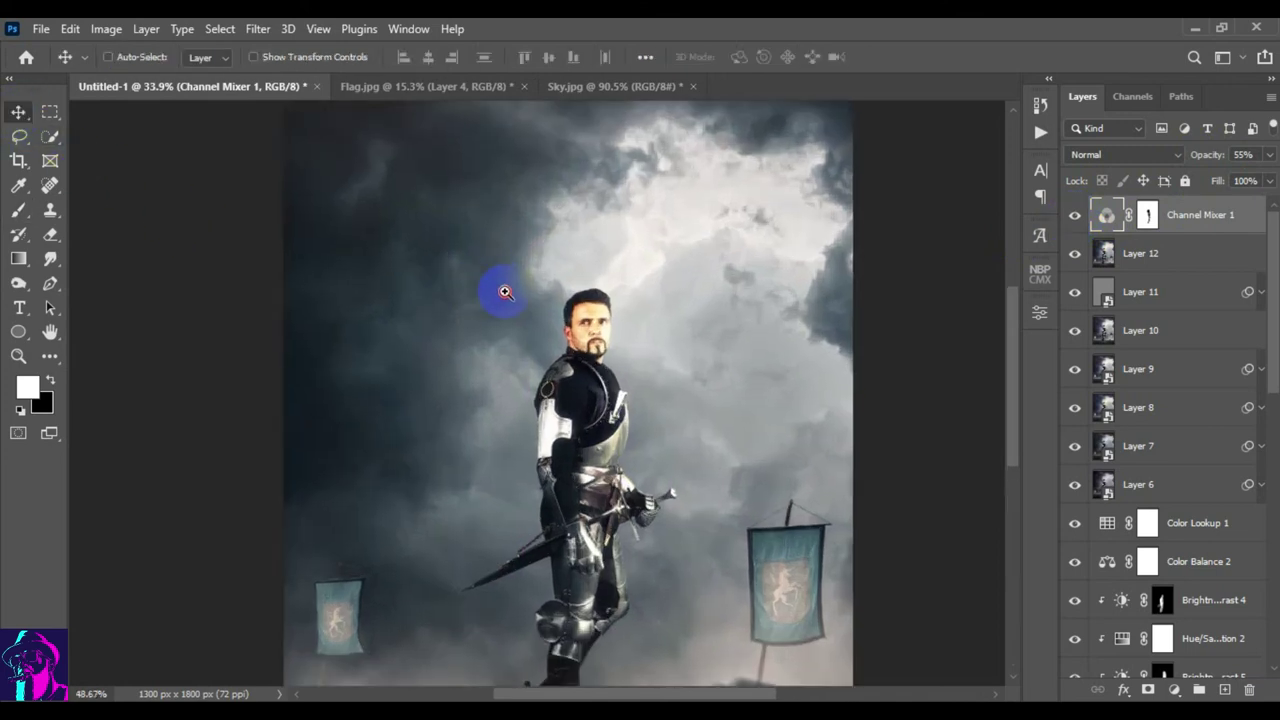
scroll(505, 291, up, 4)
scroll(543, 340, up, 1)
scroll(703, 368, down, 1)
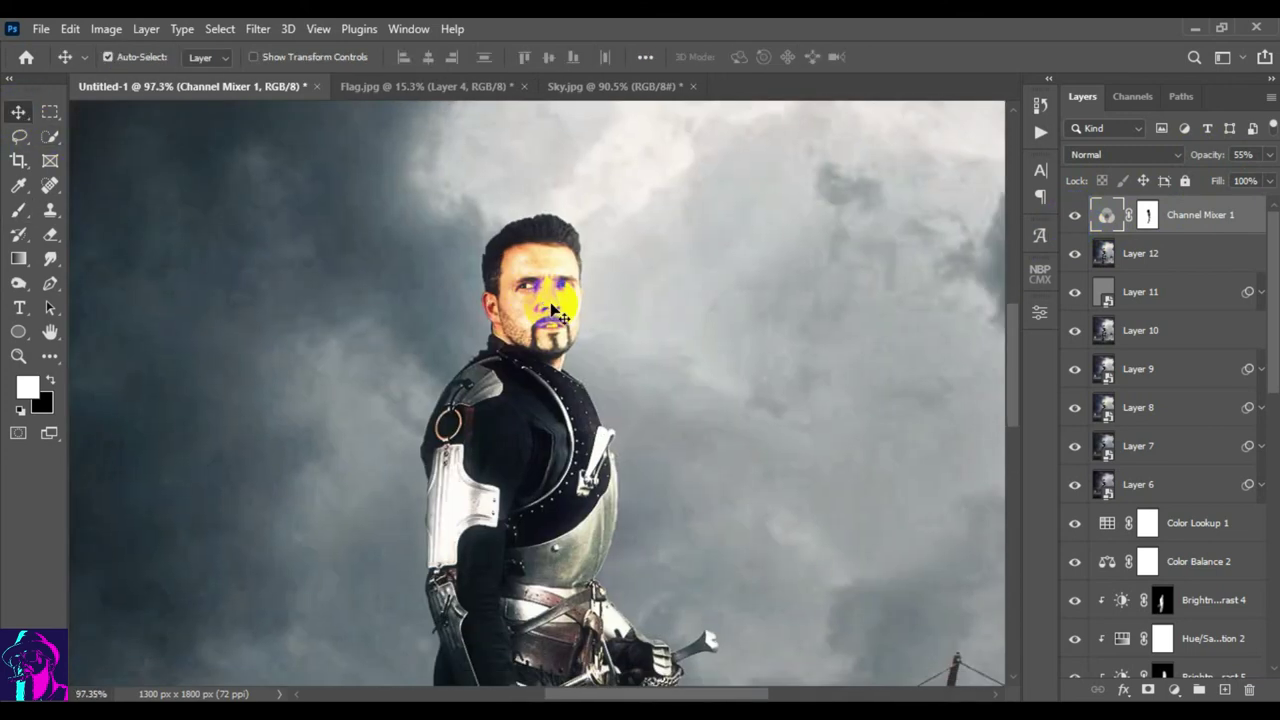
scroll(560, 290, down, 6)
scroll(599, 350, up, 2)
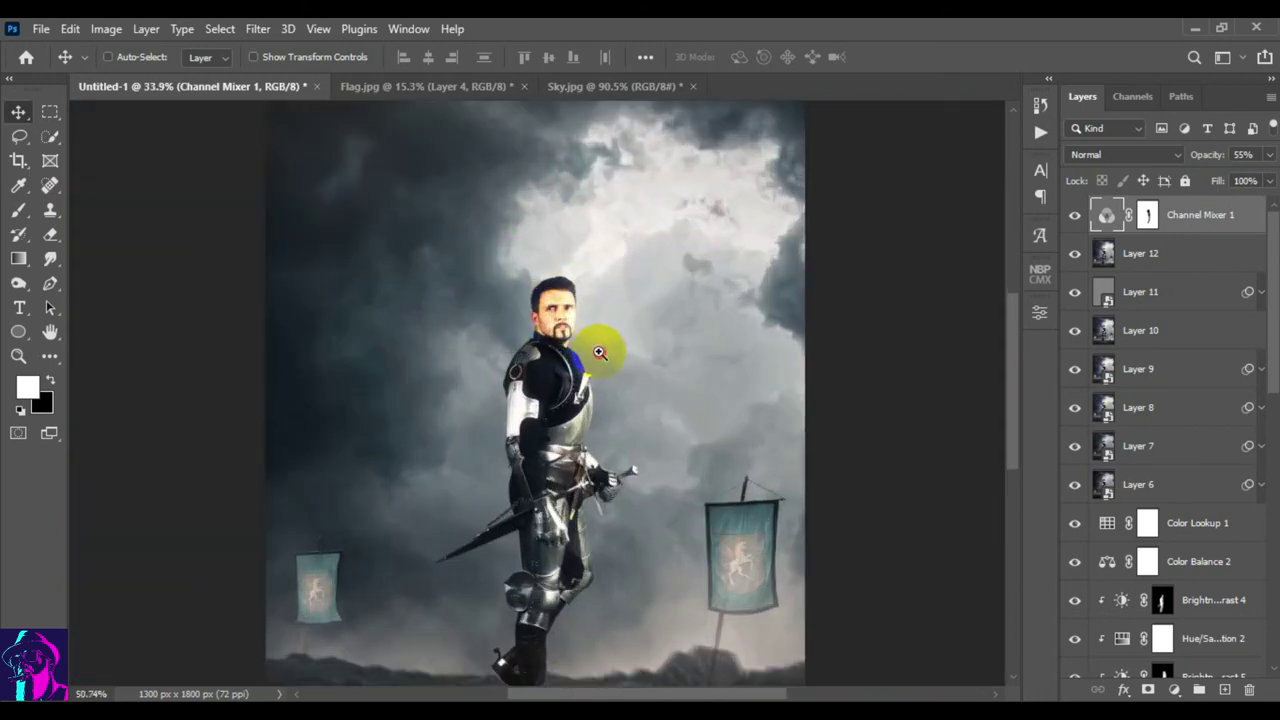
scroll(599, 352, up, 5)
scroll(669, 400, down, 1)
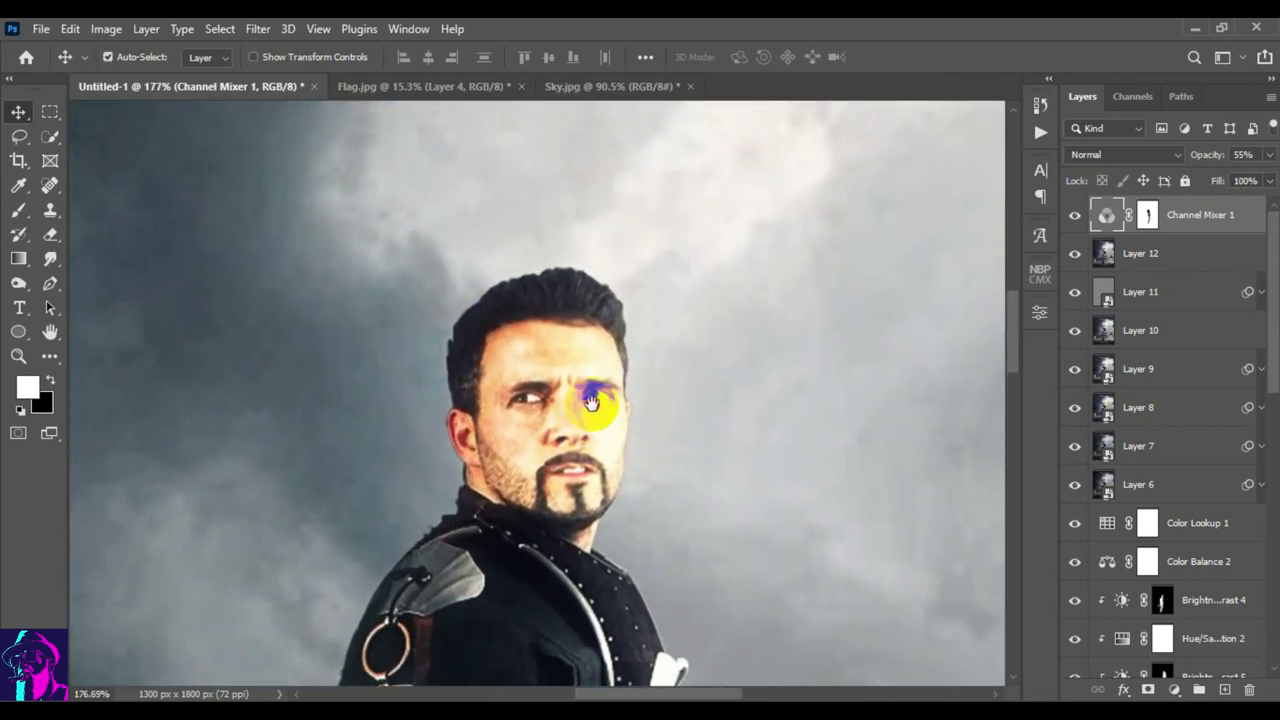
scroll(439, 376, down, 1)
scroll(440, 380, down, 8)
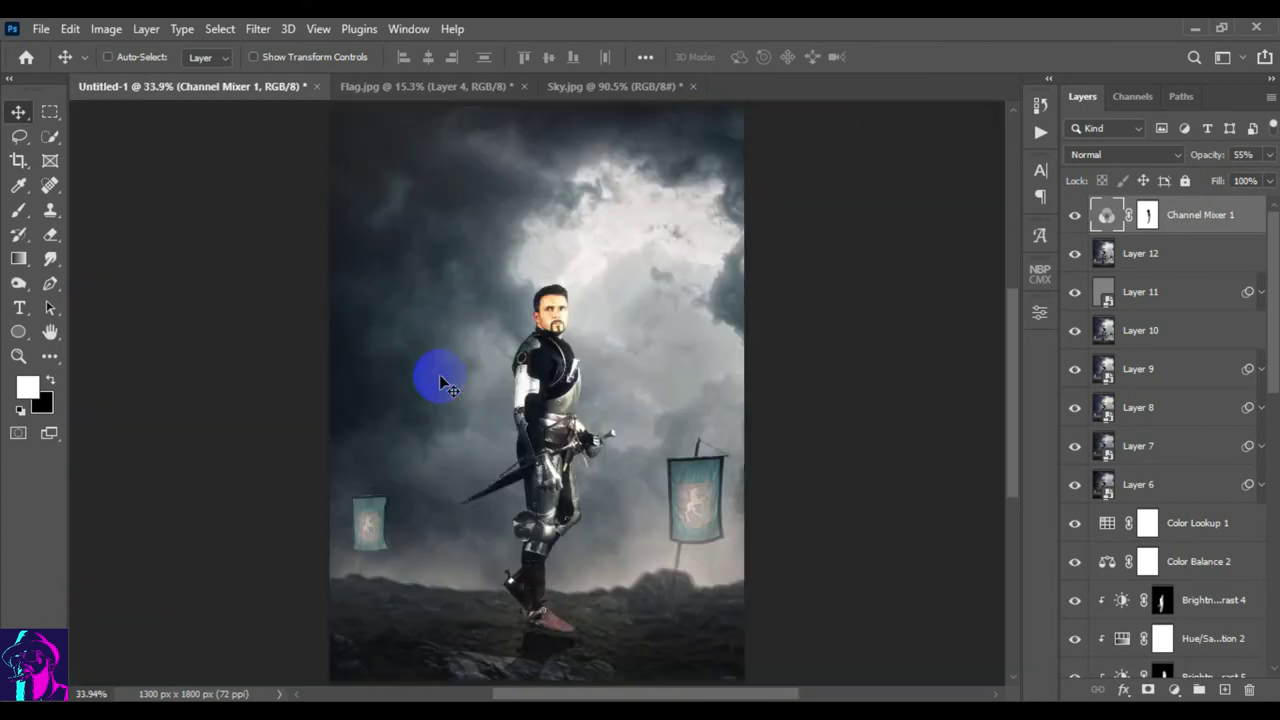
- Stamp all visible layers into new Layer 14 and zoom in on the knight at 100%
key(ctrl)
key(ctrl+shift+alt+e)
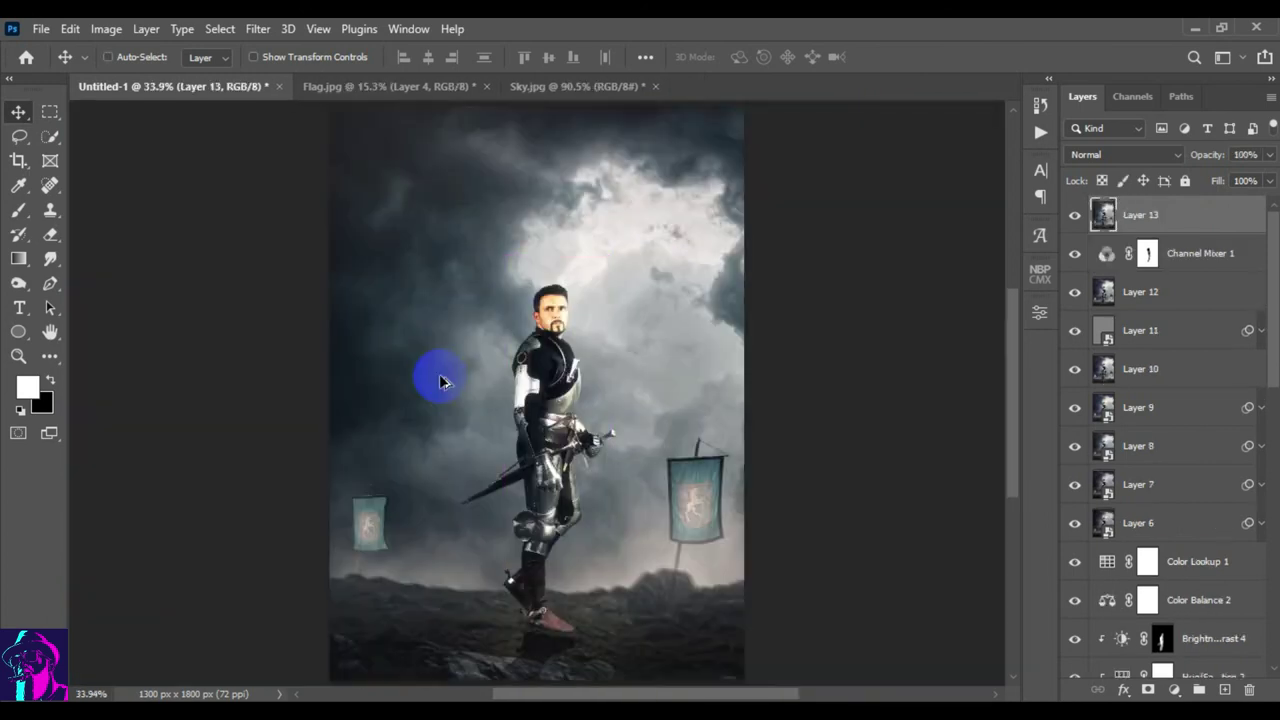
ctrl+click(752, 383)
ctrl+click(752, 383)
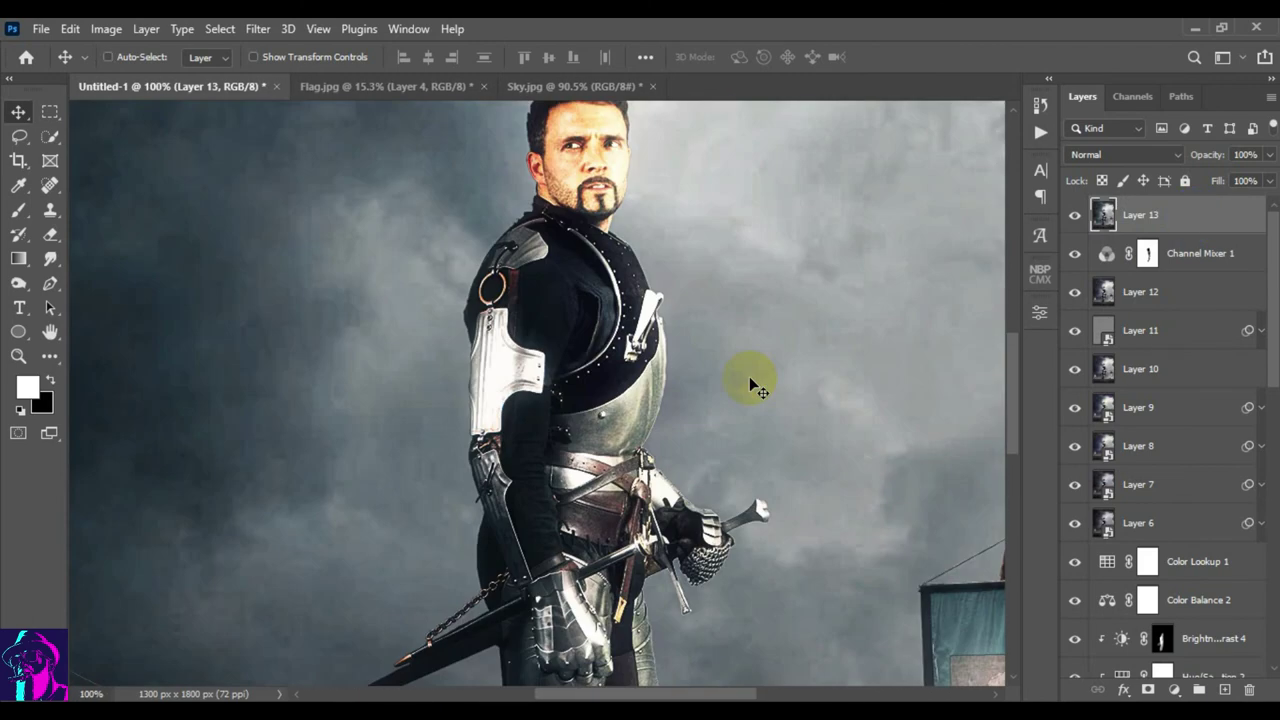
scroll(571, 357, up, 2)
scroll(571, 386, up, 4)
scroll(614, 366, up, 2)
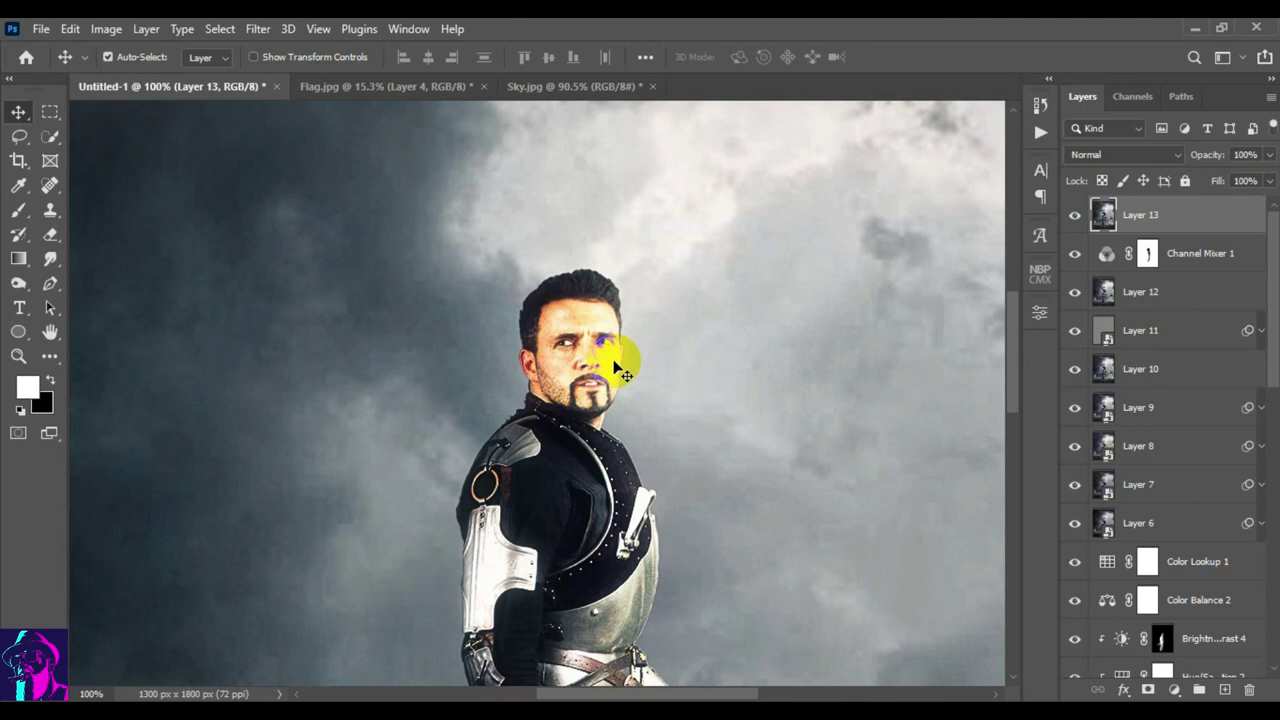
scroll(618, 372, up, 1)
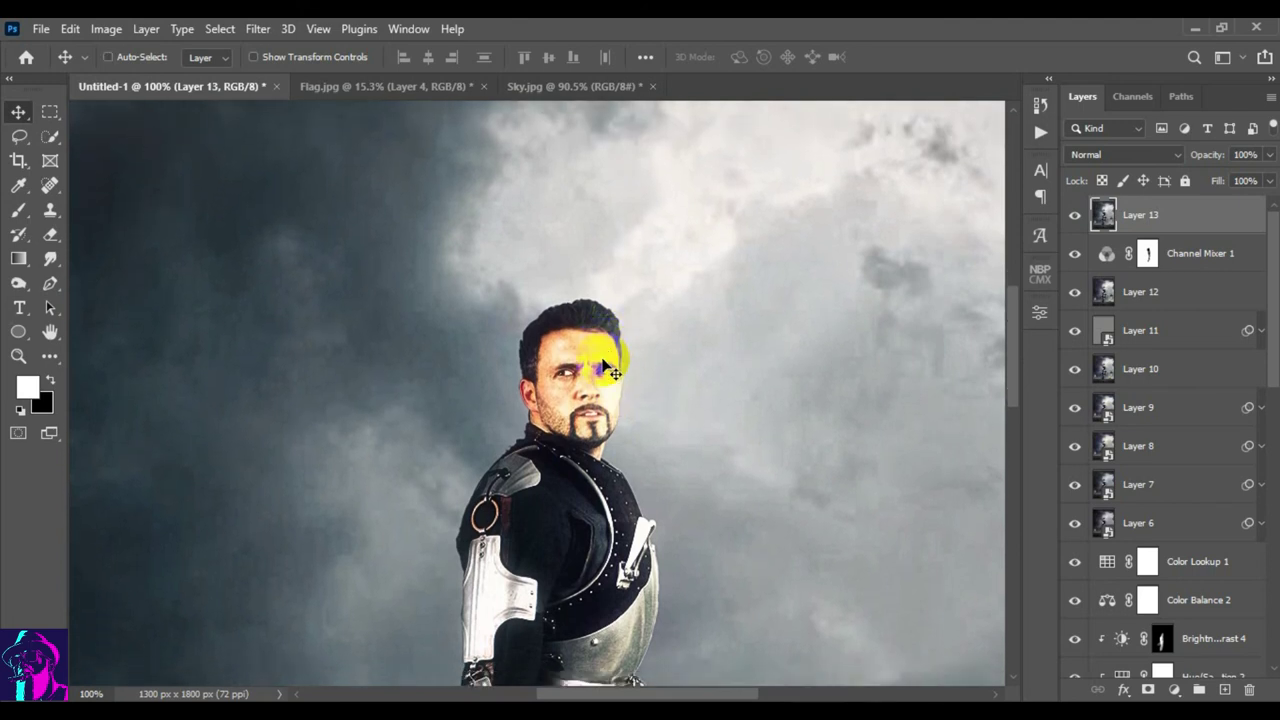
- Toggle between actual-size and fit-to-screen views, ending on the whole image
key(ctrl+0)
key(ctrl+1)
key(ctrl+0)
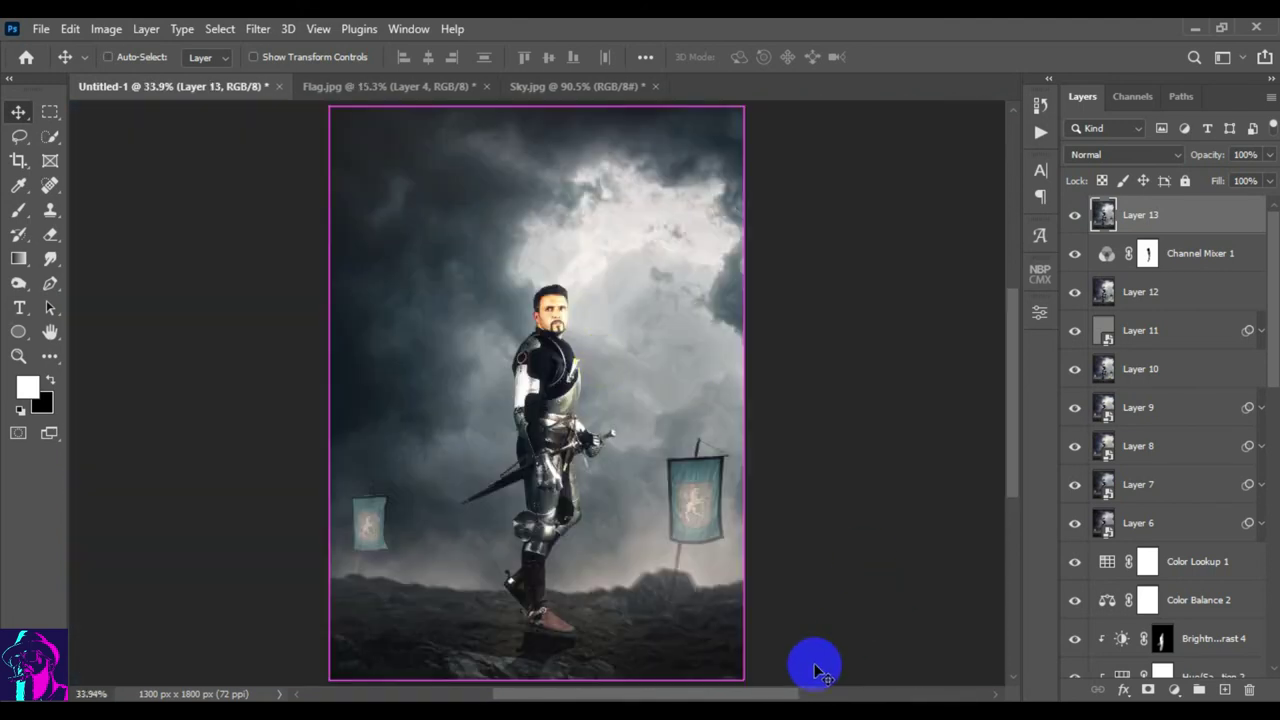
key(ctrl+1)
key(ctrl+0)
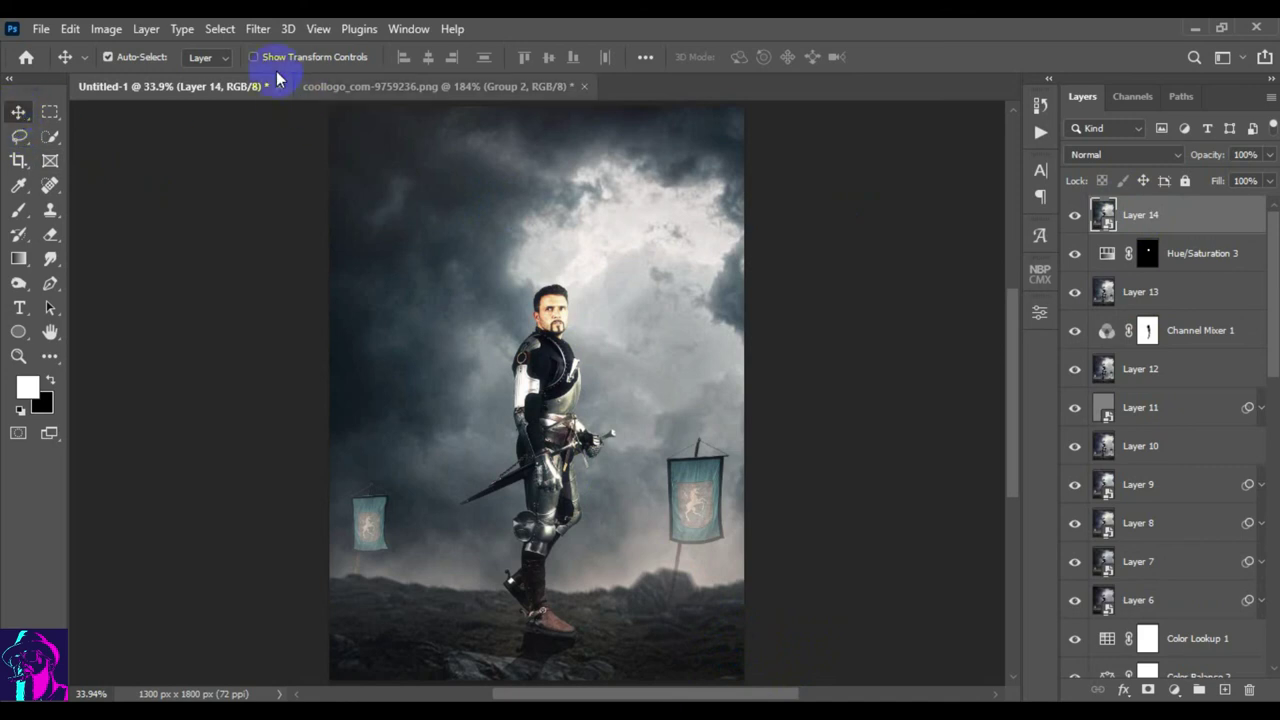
- Apply an Iris Blur from the Blur Gallery to Layer 14 with a 7 px blur
click(257, 29)
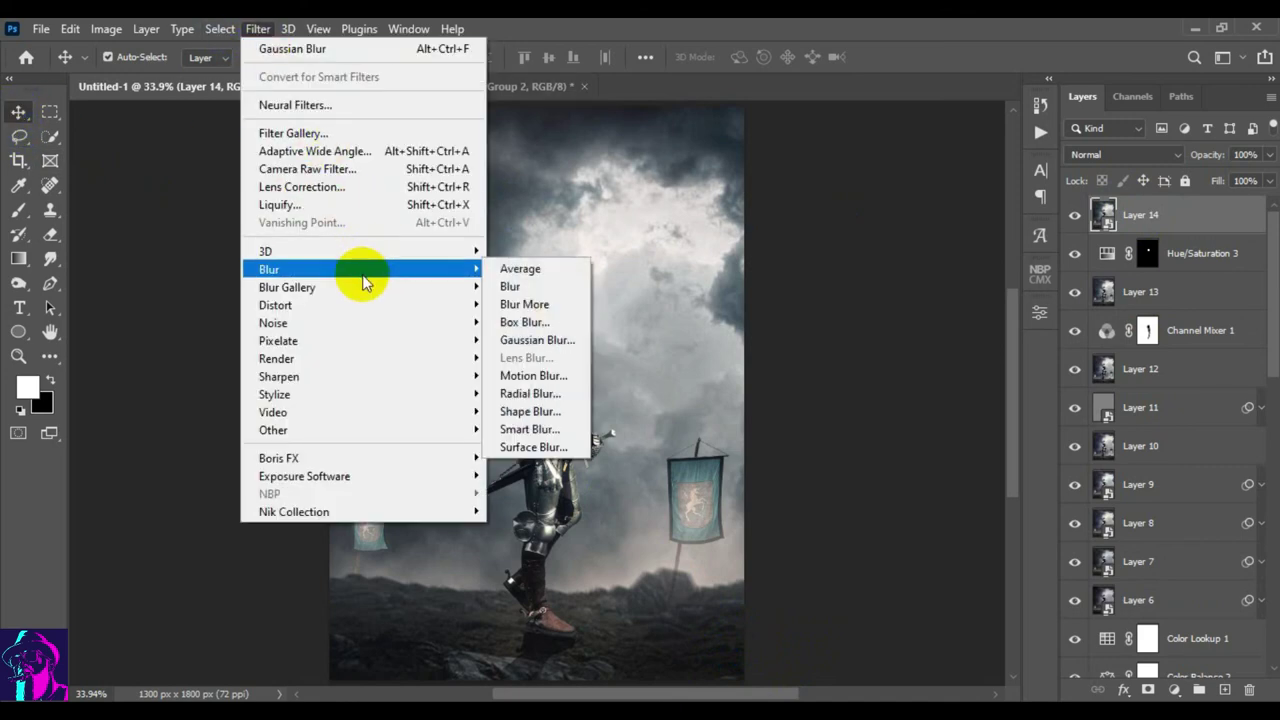
mouse_move(287, 287)
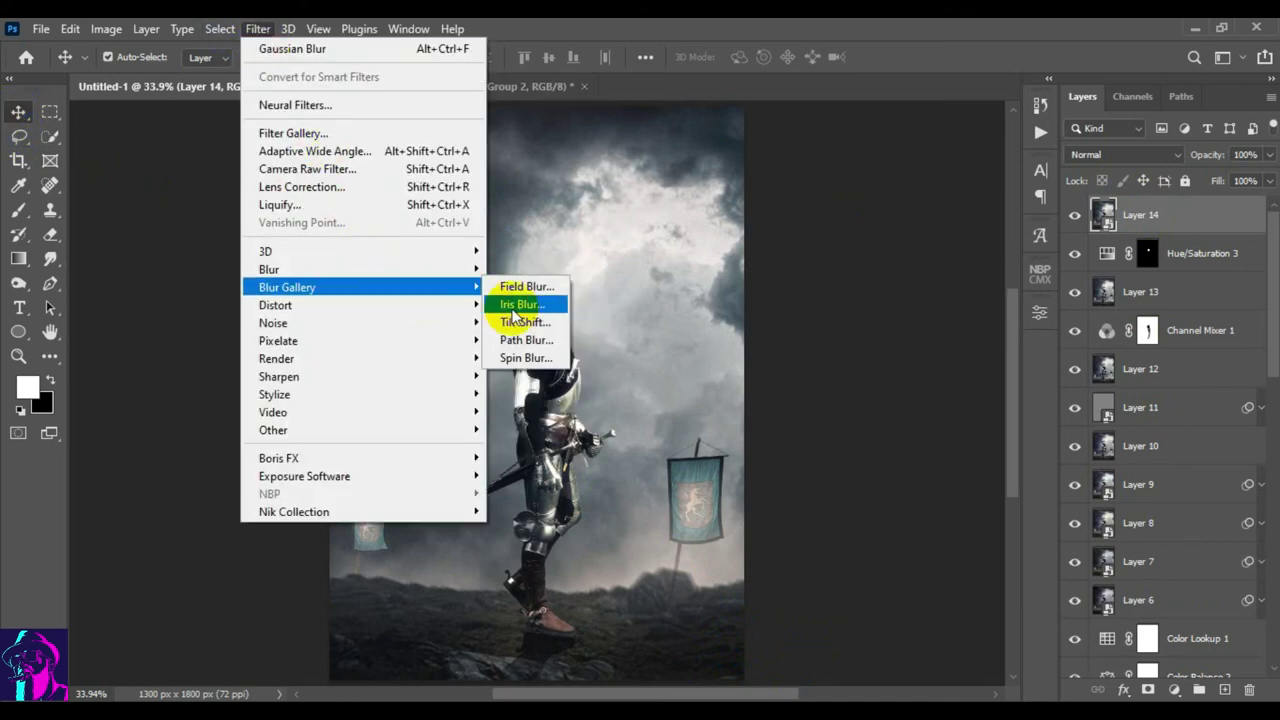
click(524, 304)
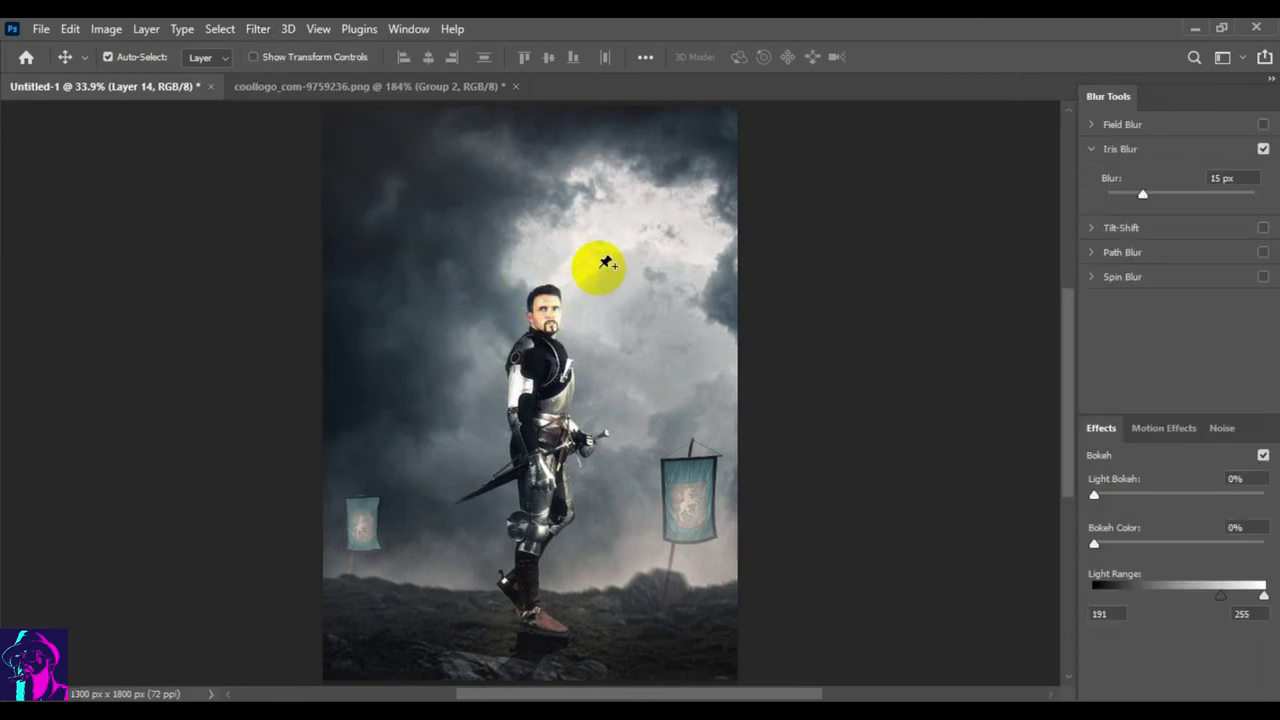
click(1144, 196)
drag(1133, 202, 1129, 197)
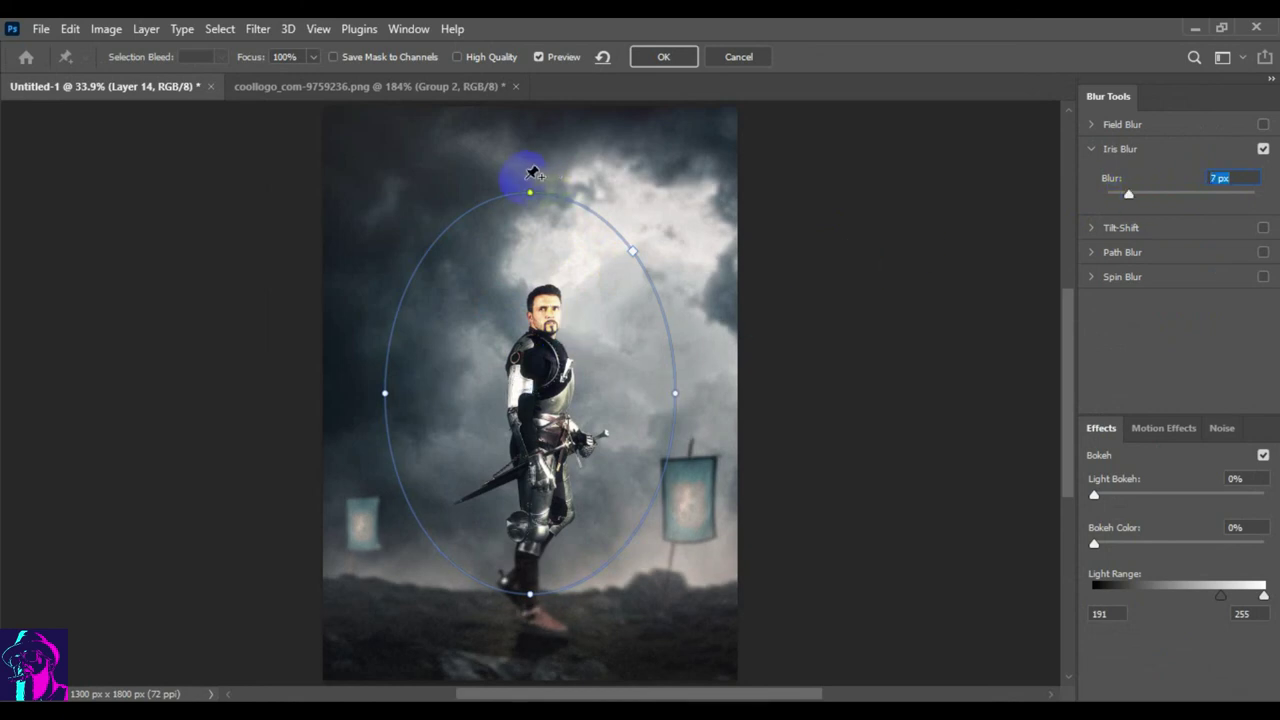
- Stretch, narrow, rotate and move the sharp iris ellipse to fit the knight
drag(531, 189, 535, 202)
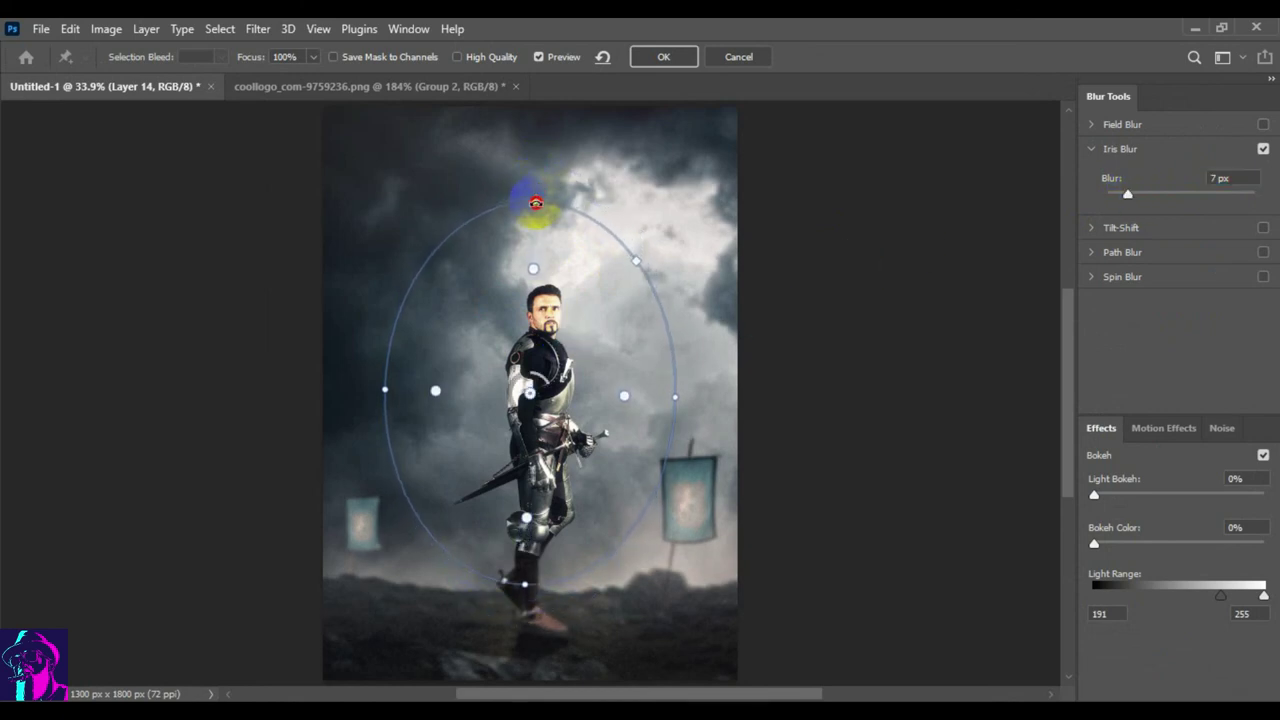
drag(683, 398, 636, 404)
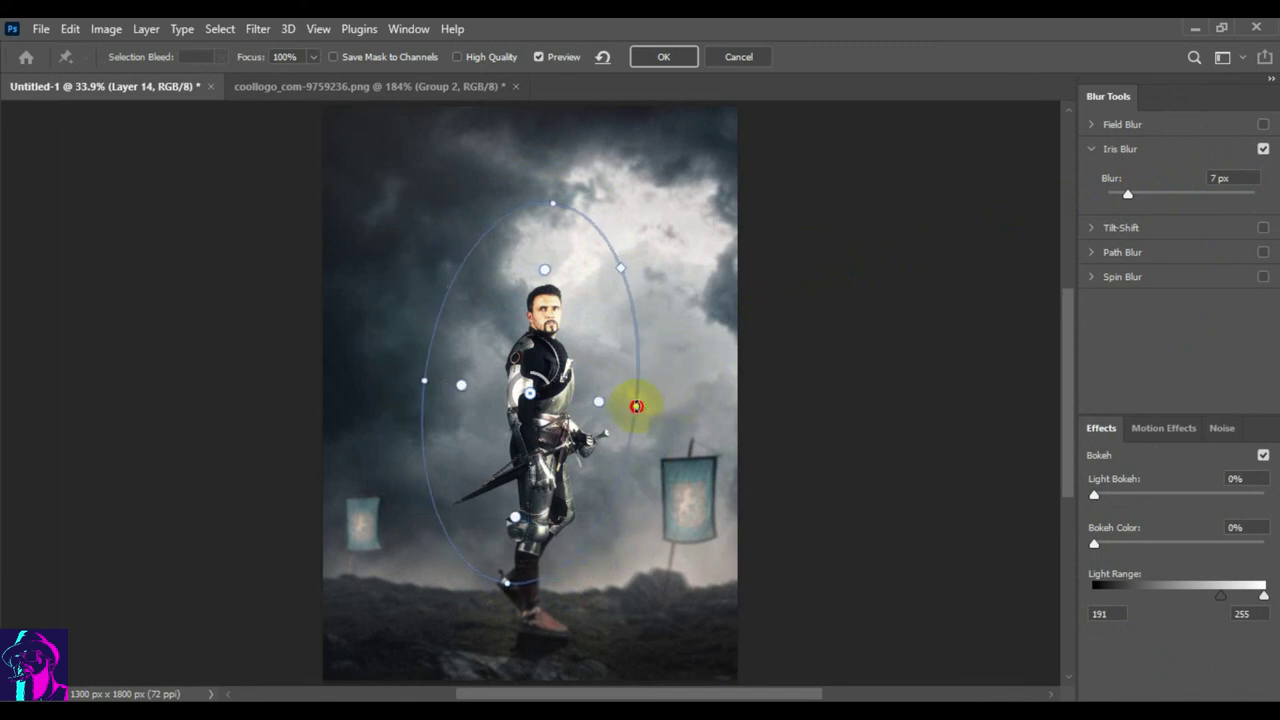
drag(512, 598, 528, 586)
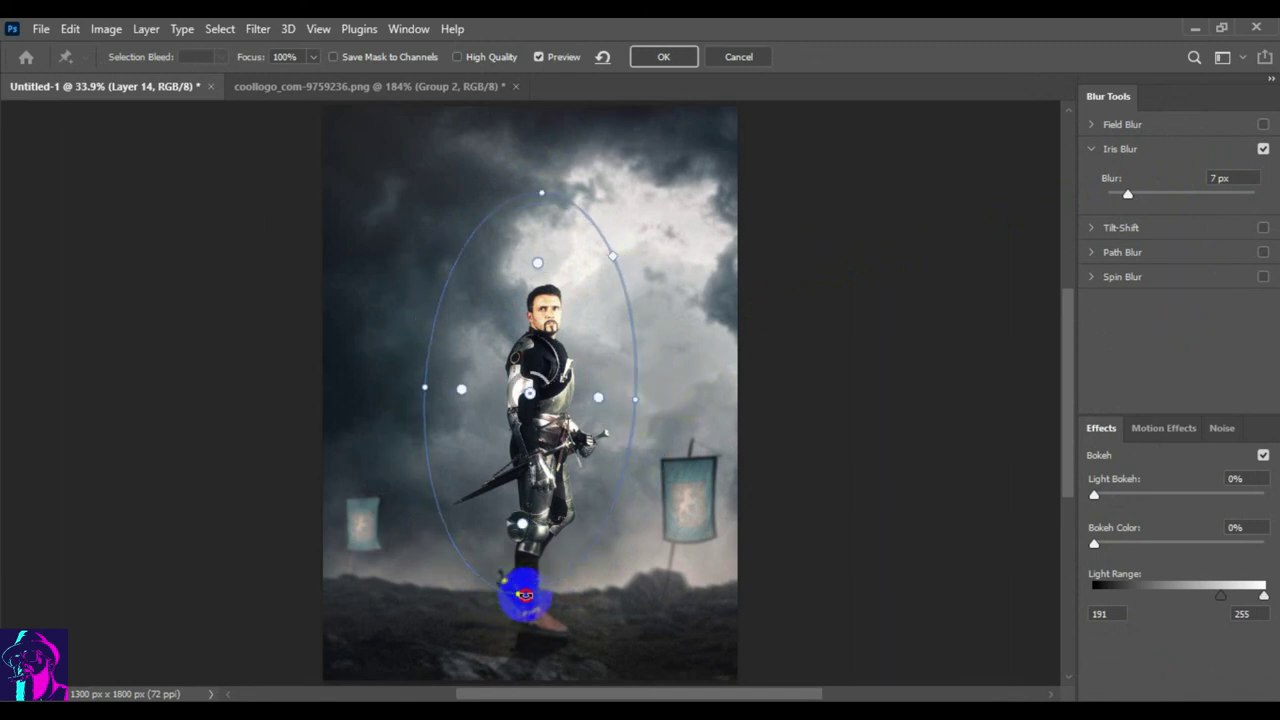
mouse_move(549, 421)
mouse_down()
mouse_move(567, 378)
mouse_move(571, 443)
mouse_up()
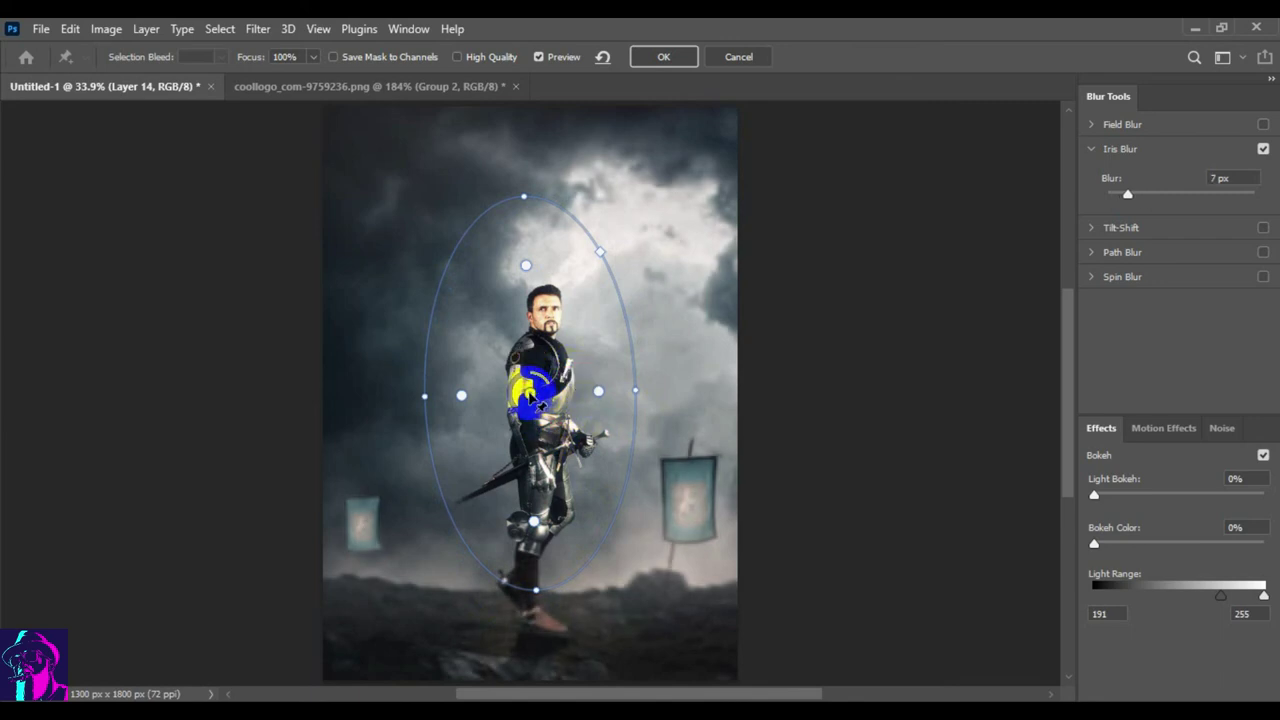
mouse_move(529, 393)
mouse_down()
mouse_move(549, 465)
mouse_move(540, 459)
mouse_move(600, 460)
mouse_move(541, 449)
mouse_up()
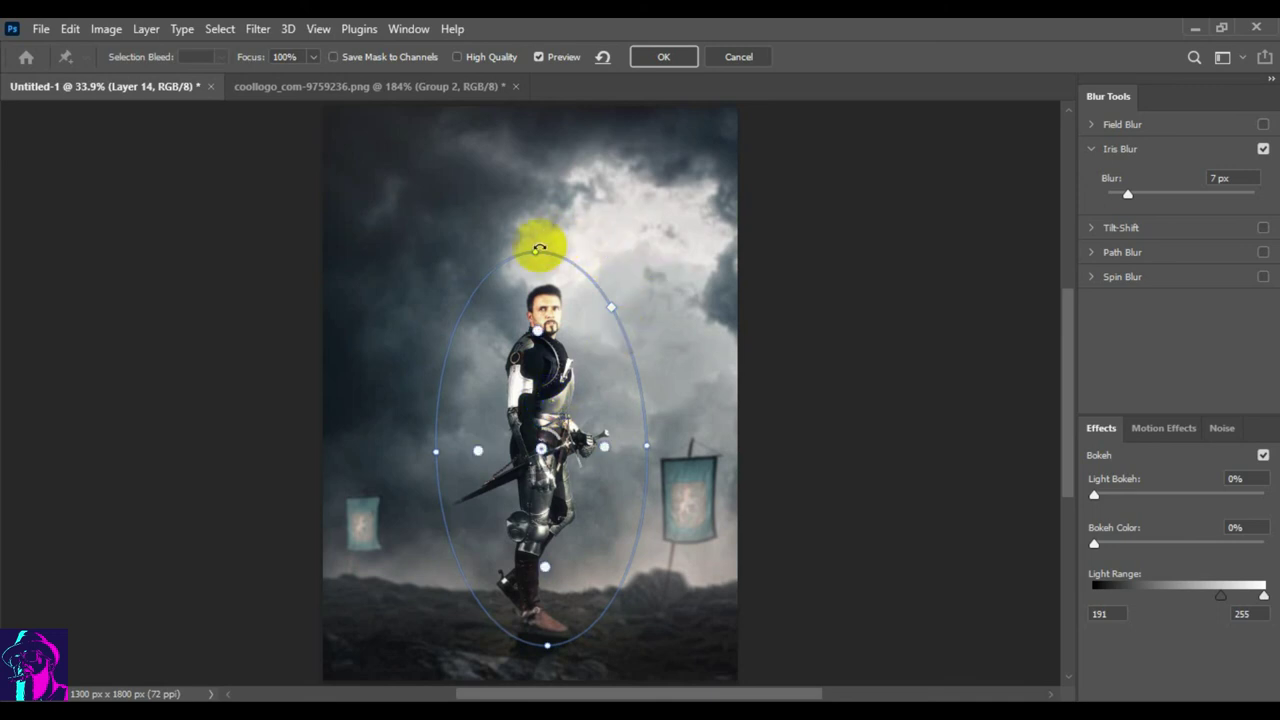
mouse_move(539, 243)
mouse_down()
mouse_move(563, 214)
mouse_move(549, 226)
mouse_up()
- Adjust the iris feather edges around the knight's head and sides, then apply the blur
click(547, 316)
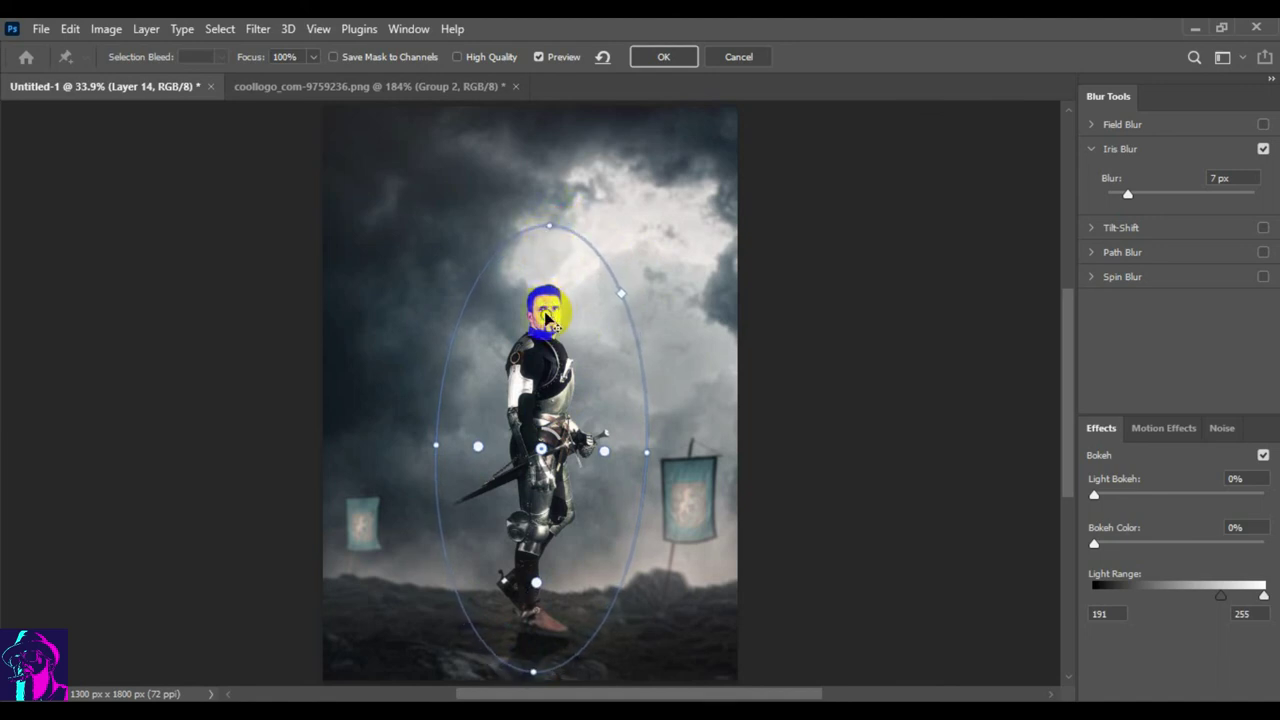
click(549, 305)
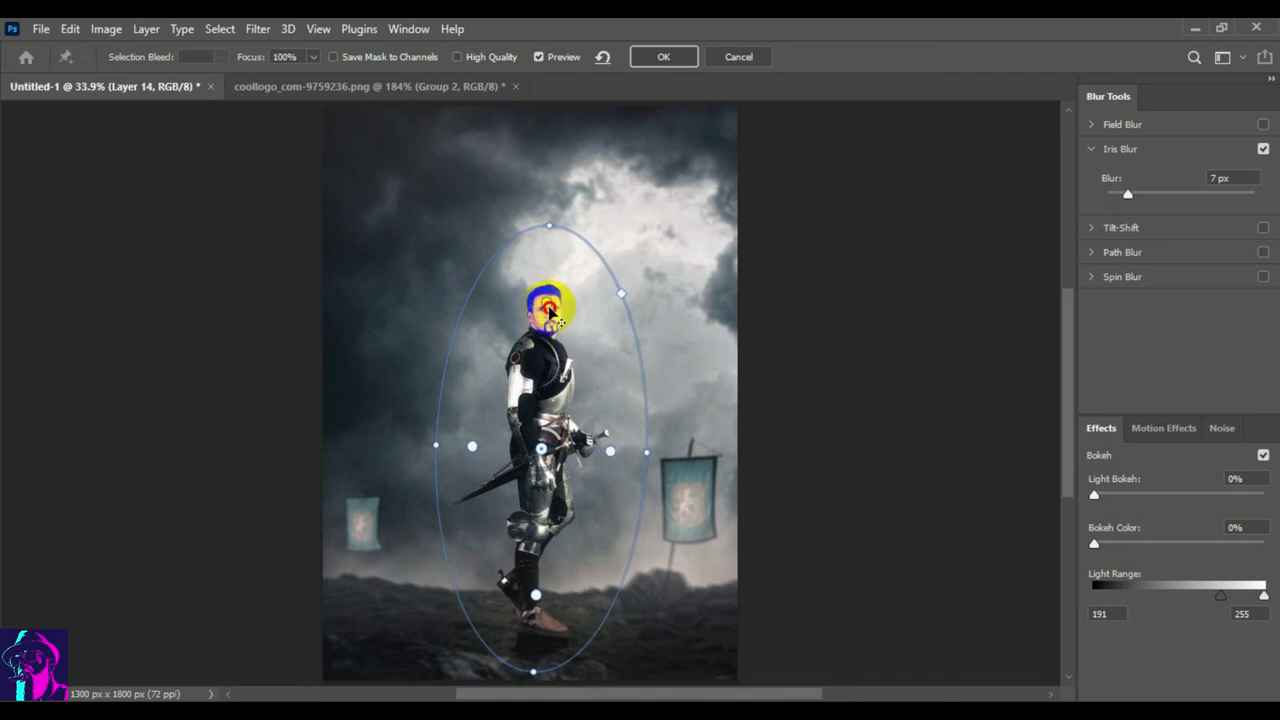
click(549, 312)
click(551, 279)
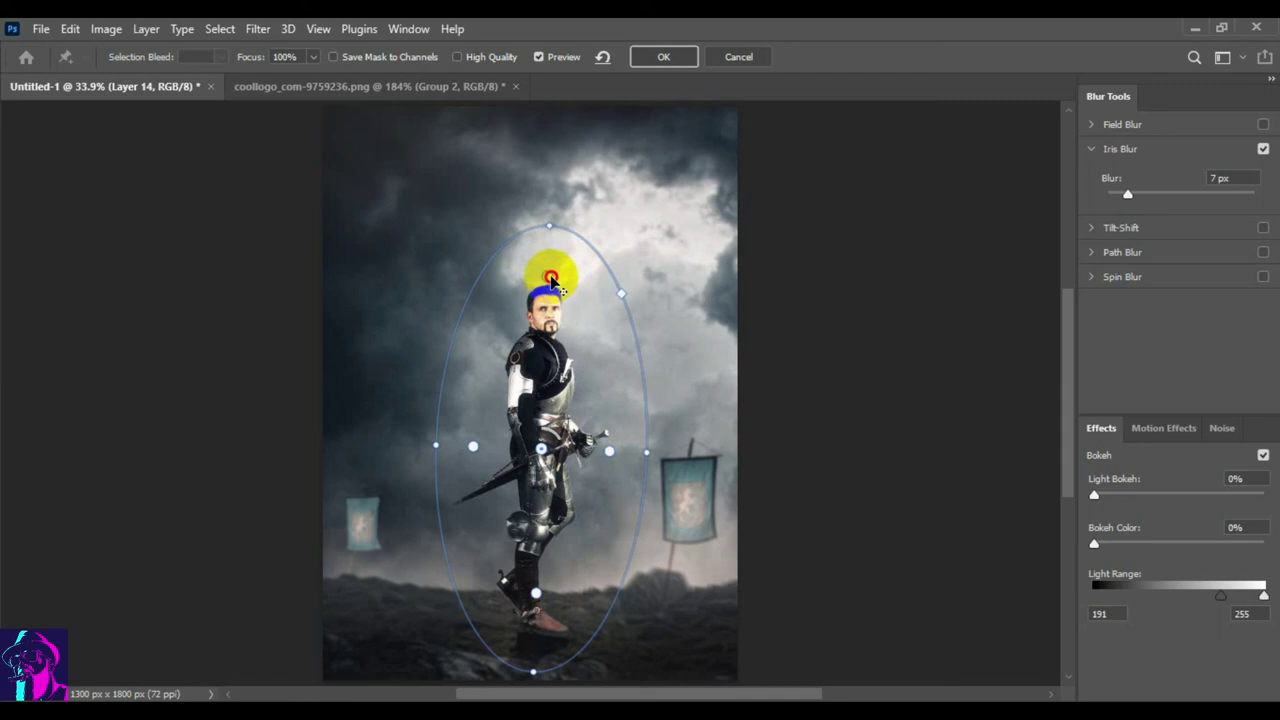
click(608, 453)
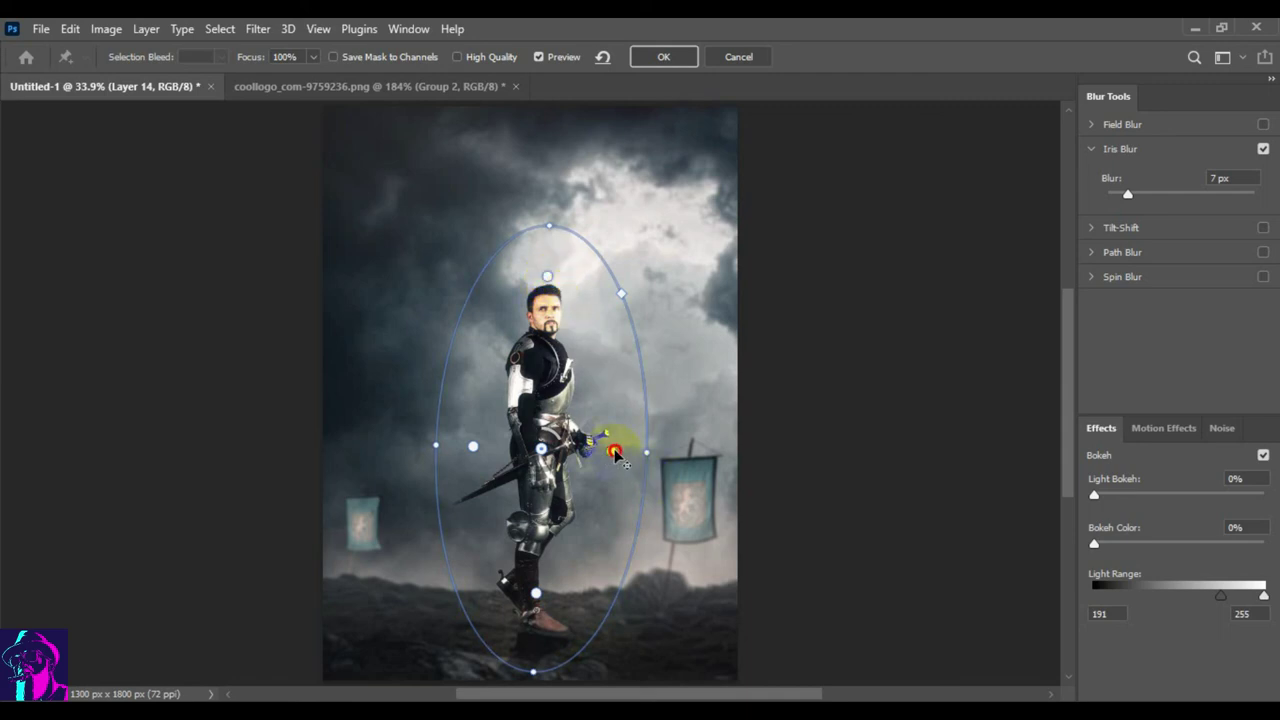
click(473, 447)
click(536, 603)
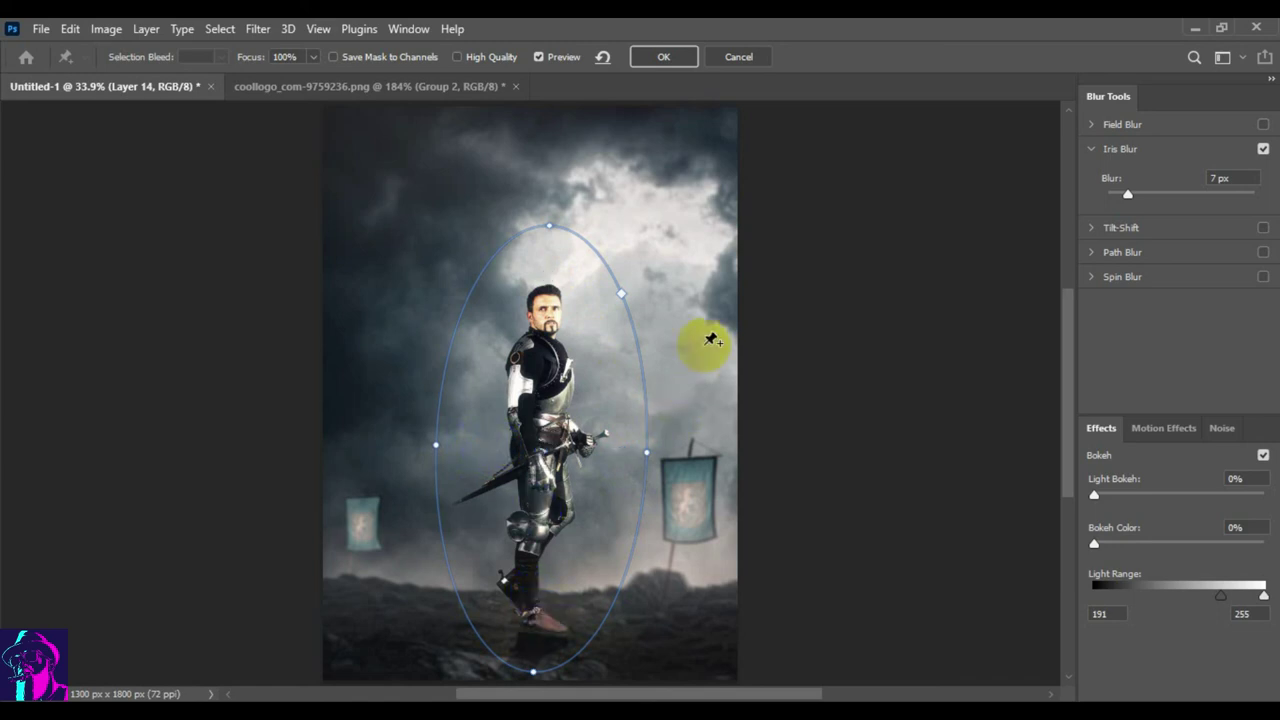
click(668, 58)
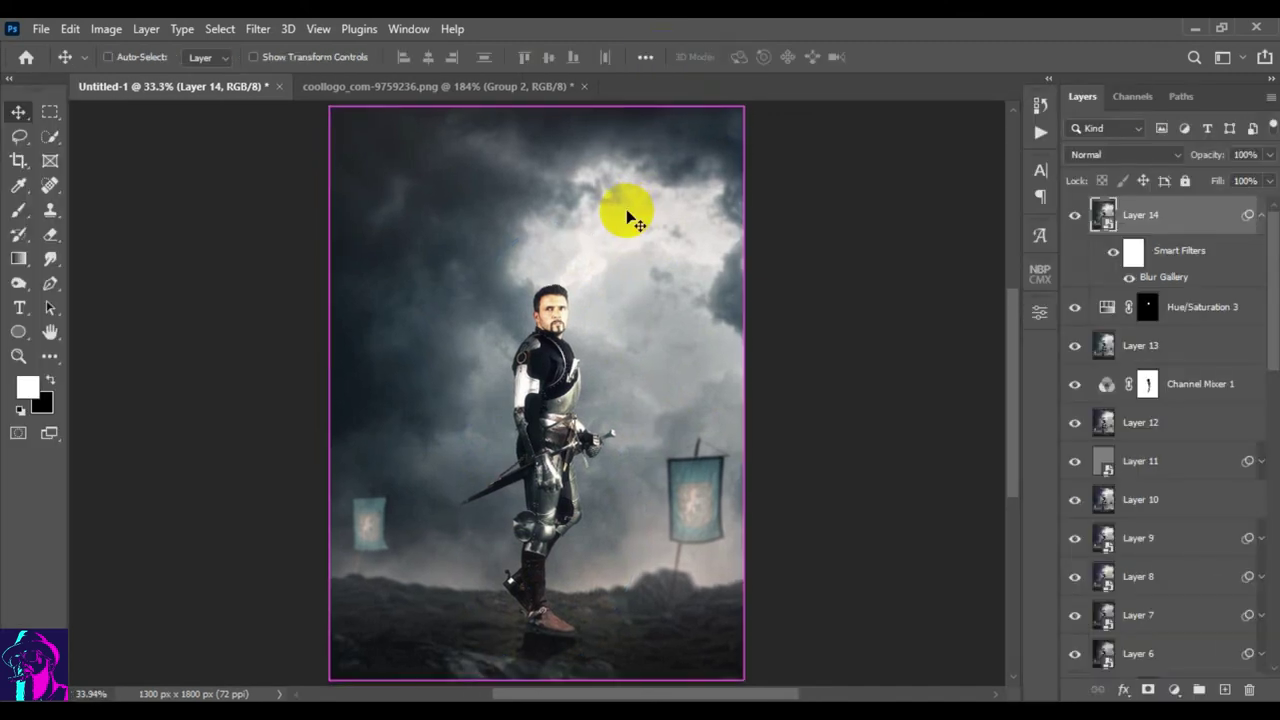
- Toggle Layer 14's visibility to compare the composite with and without the blur
key(ctrl)
click(1263, 216)
click(1074, 216)
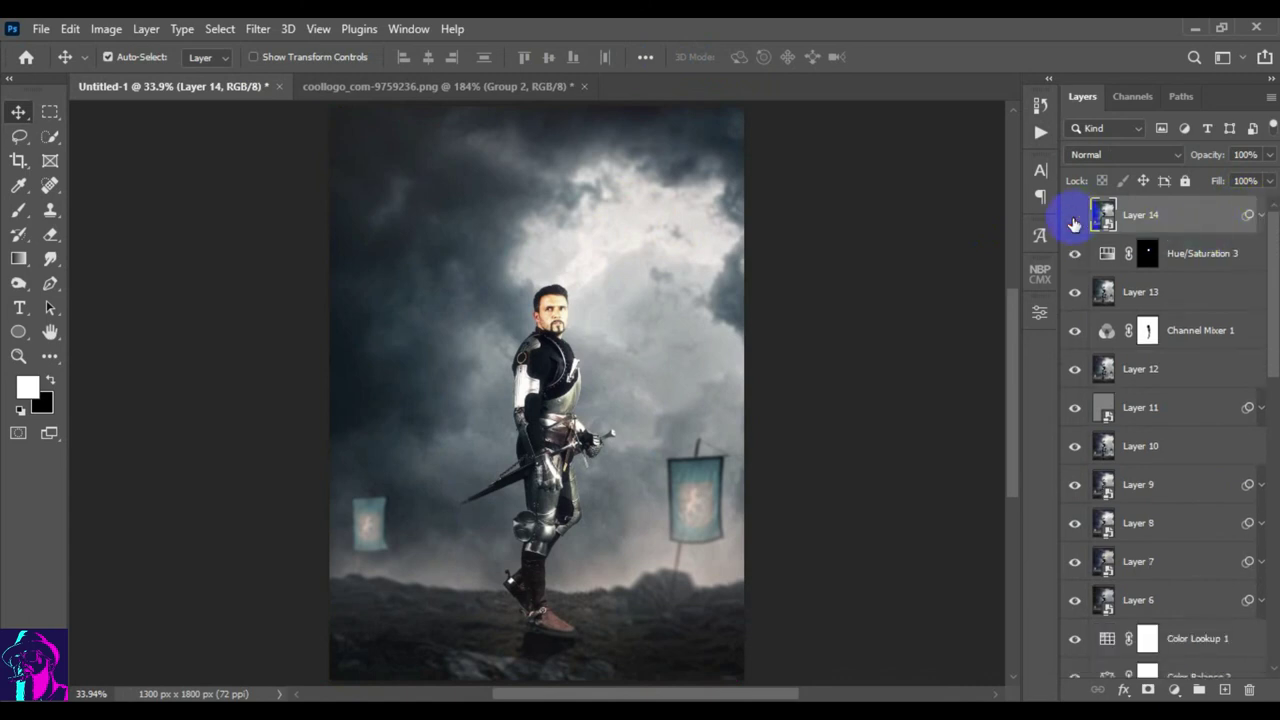
click(1074, 218)
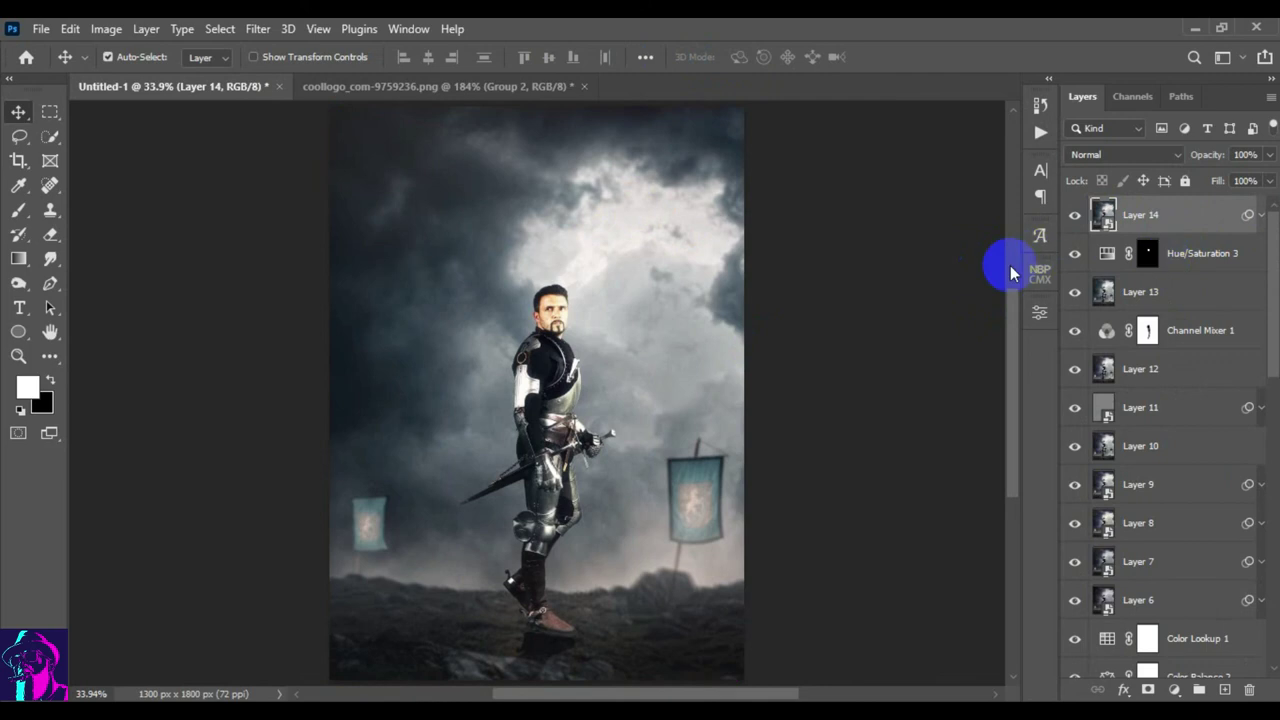
- Bring the COMMANDER logo group from the coollogo document and place it at the image bottom
click(370, 88)
drag(1148, 215, 650, 440)
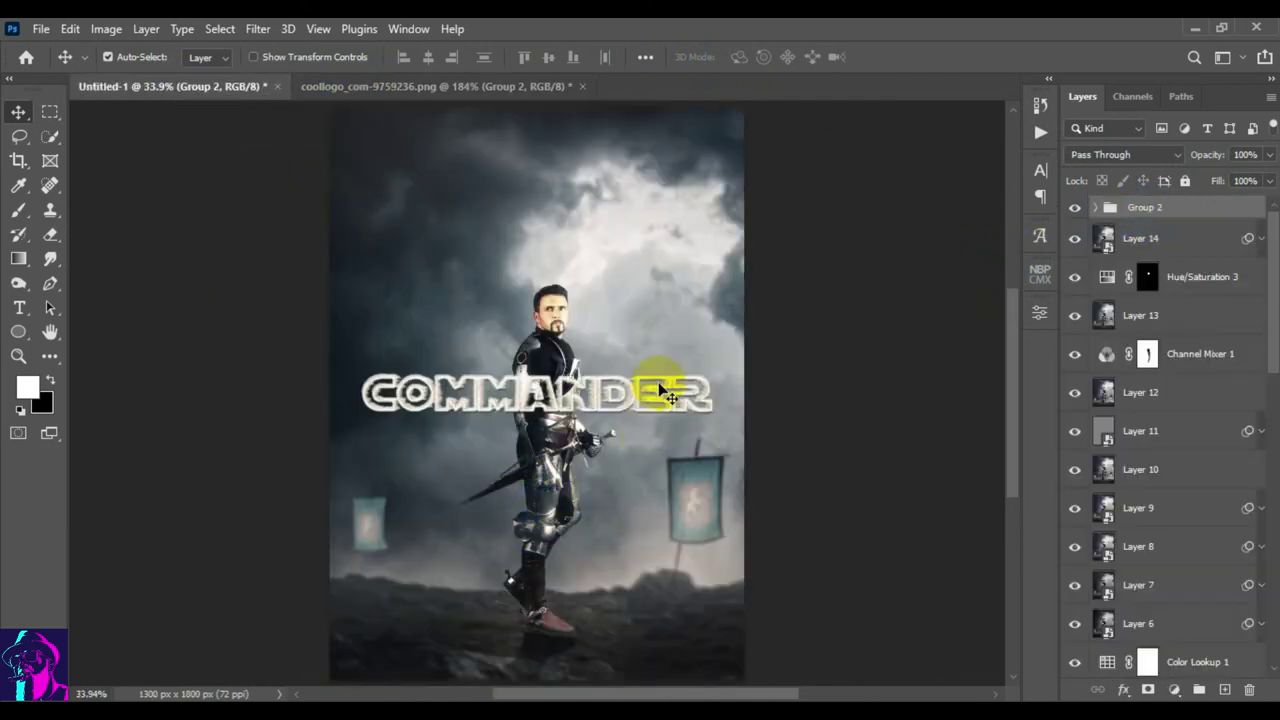
key(ctrl+t)
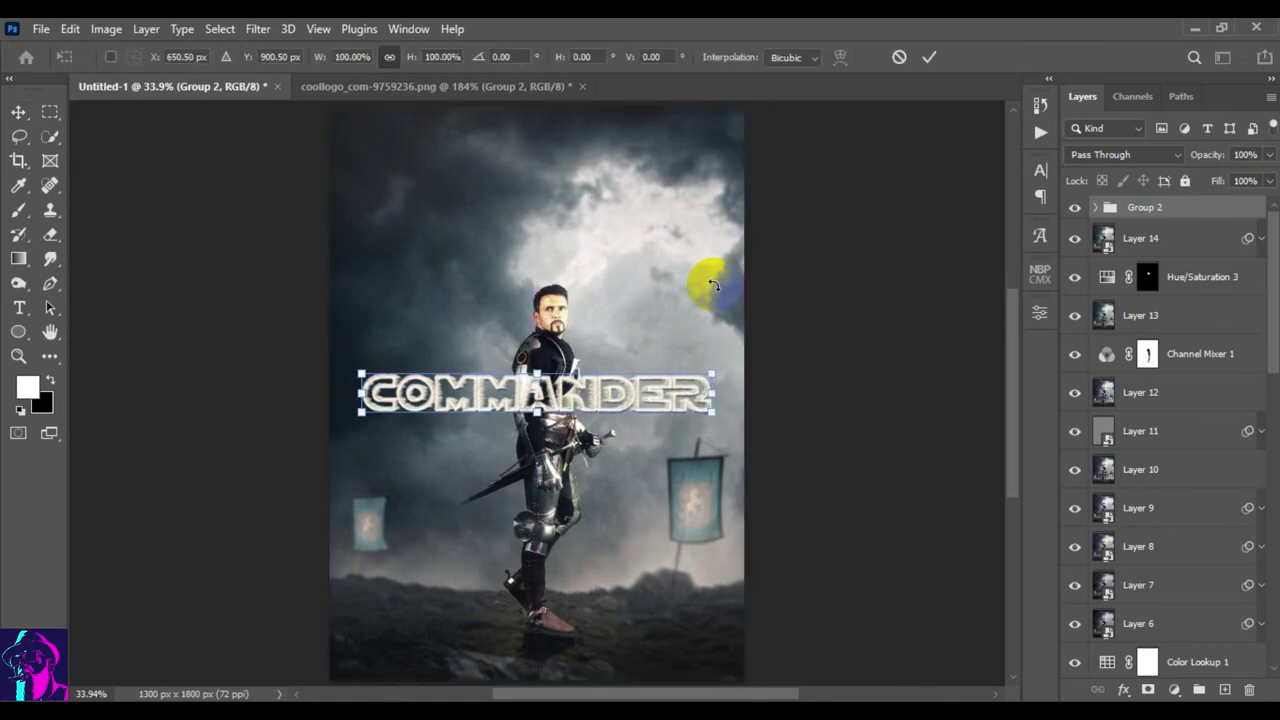
mouse_move(608, 412)
mouse_down()
mouse_move(611, 641)
mouse_move(618, 611)
mouse_move(618, 629)
mouse_up()
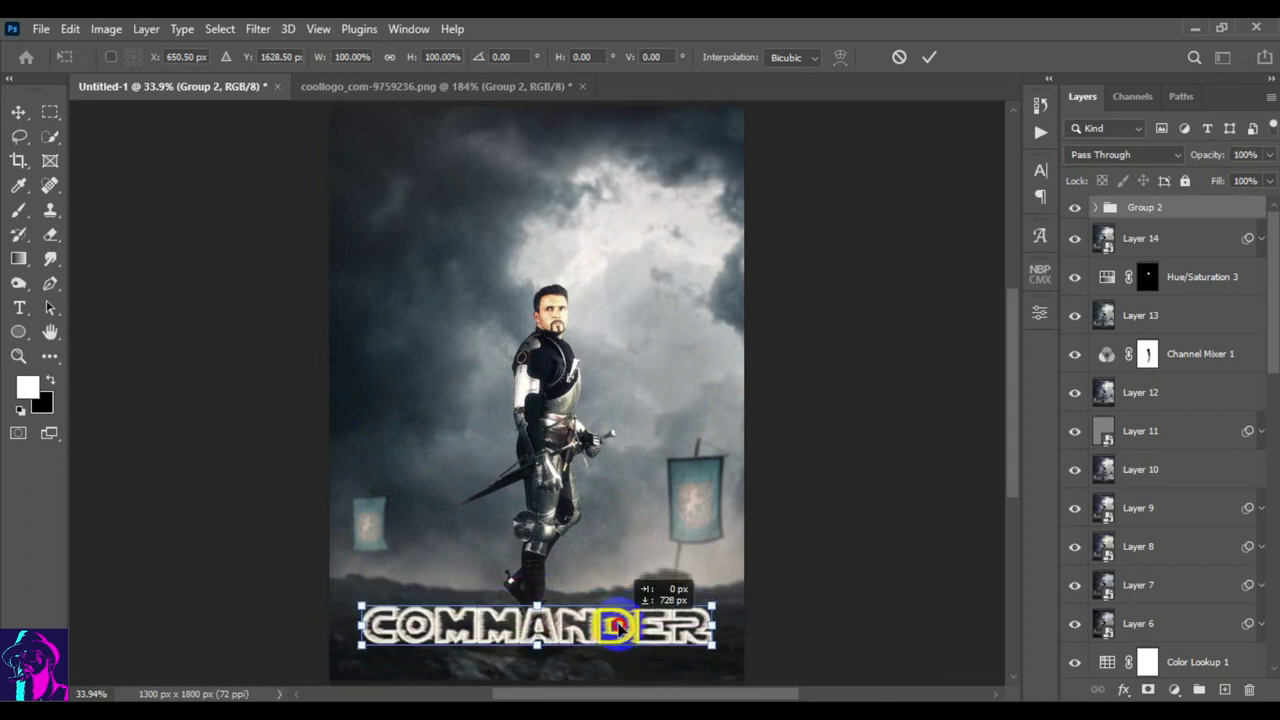
click(930, 60)
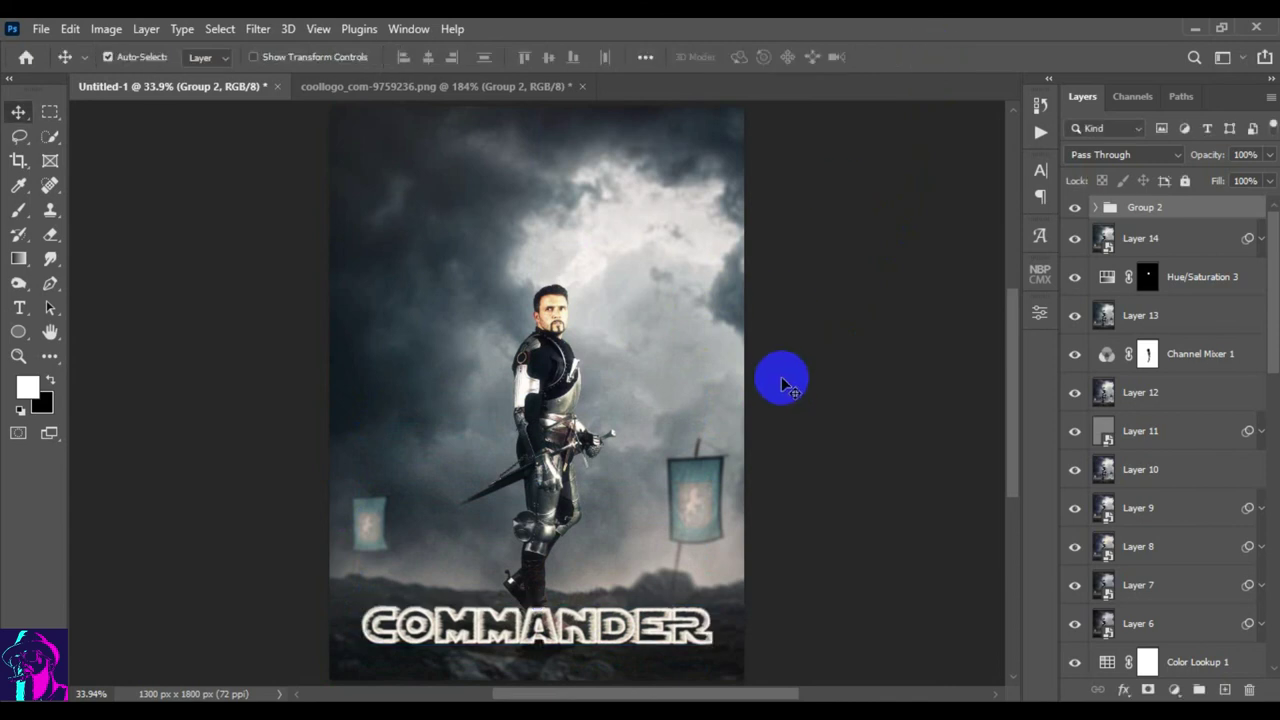
- Merge all visible layers into a new Layer 16 on top of the stack
key(ctrl+minus)
key(ctrl+minus)
key(ctrl+plus)
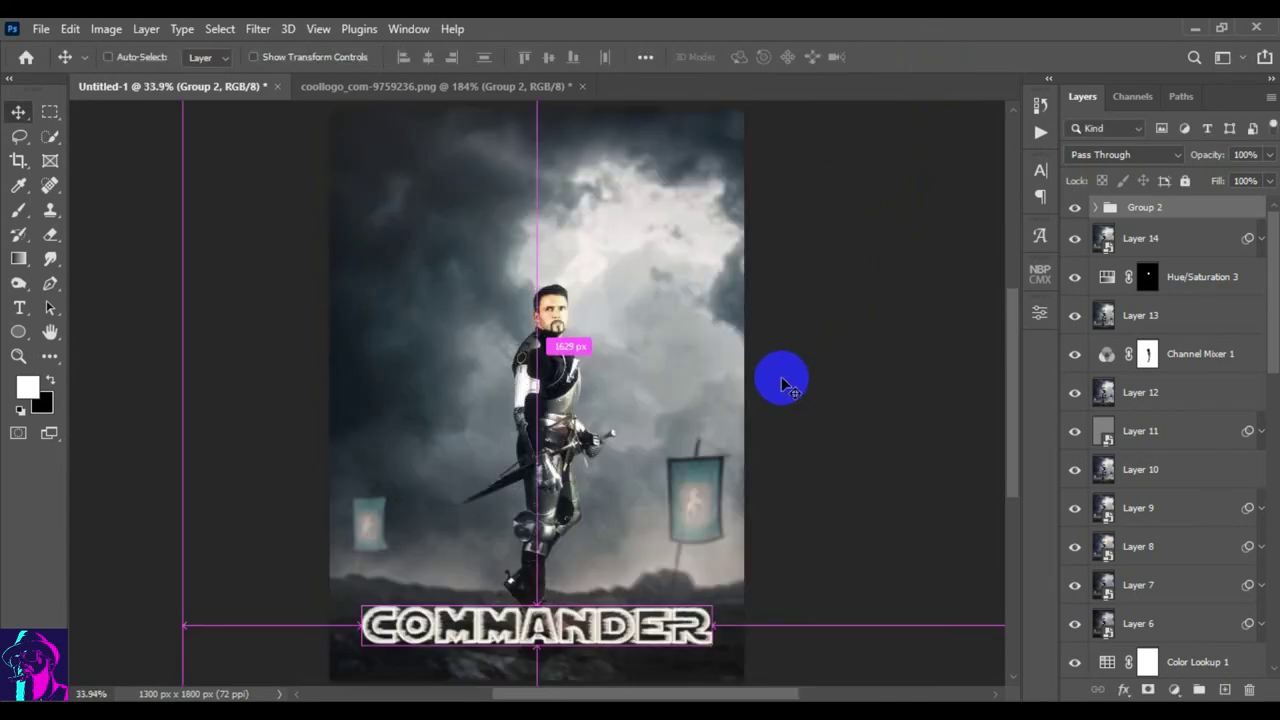
key(ctrl+alt+shift+e)
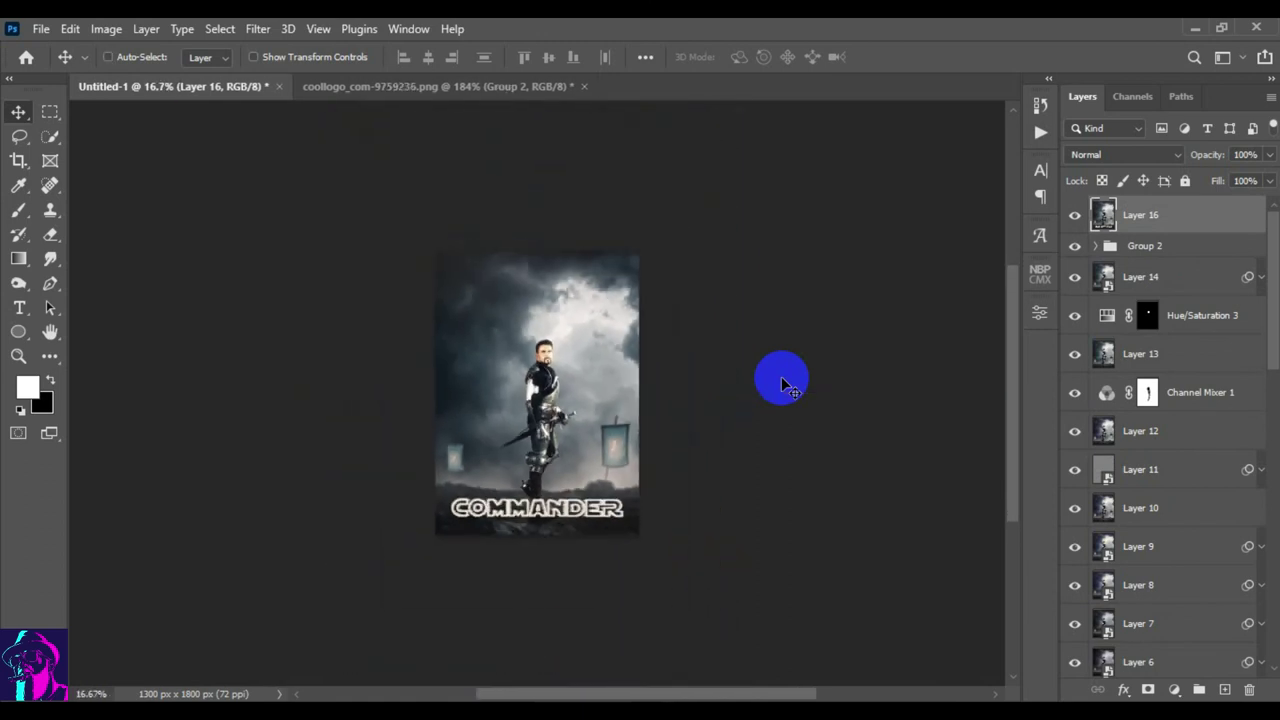
key(ctrl)
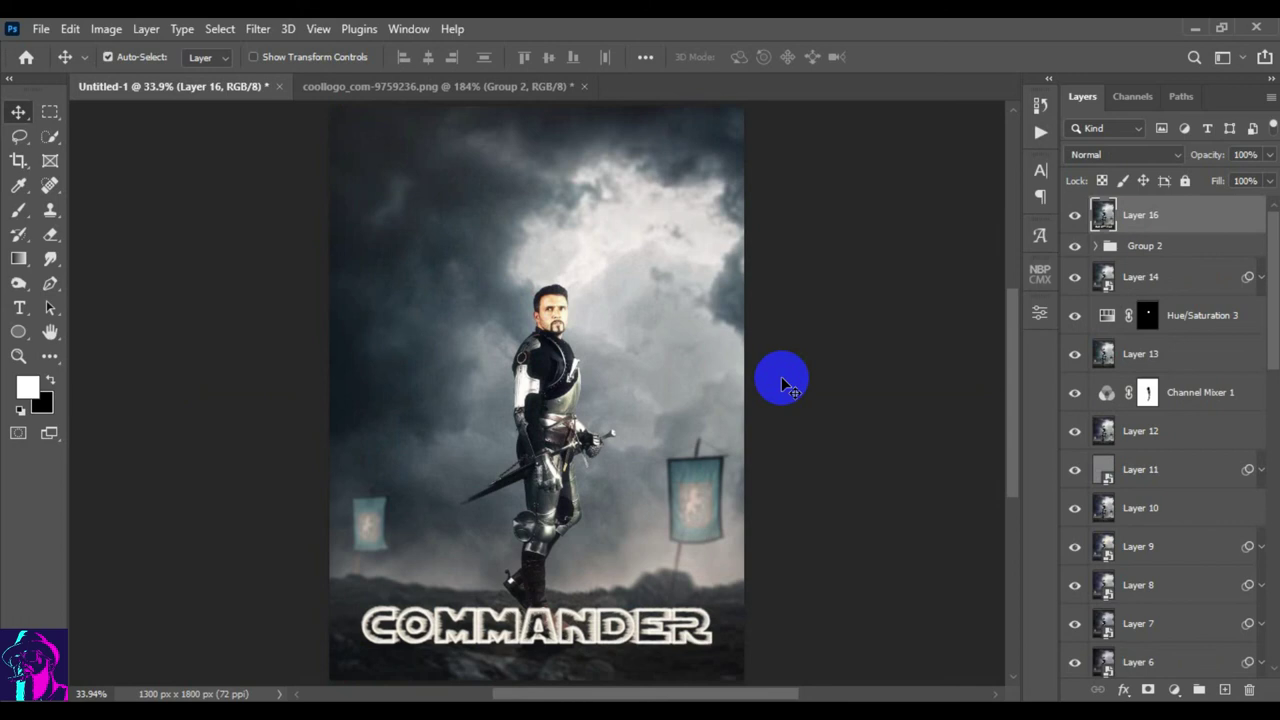